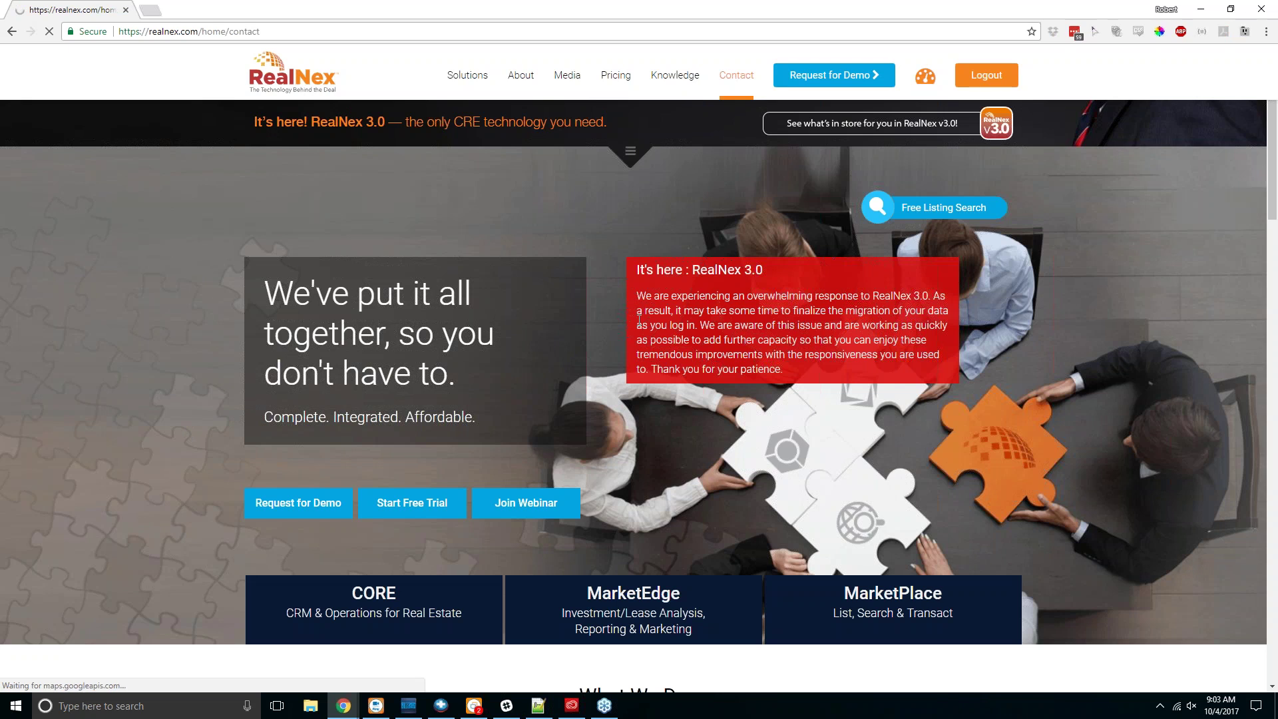
Step: Leave the Contact page's Subject and Message fields and return to the October 2017 calendar dashboard
{"action": "scroll", "coordinate": [288, 362], "scroll_direction": "down", "scroll_amount": 2}
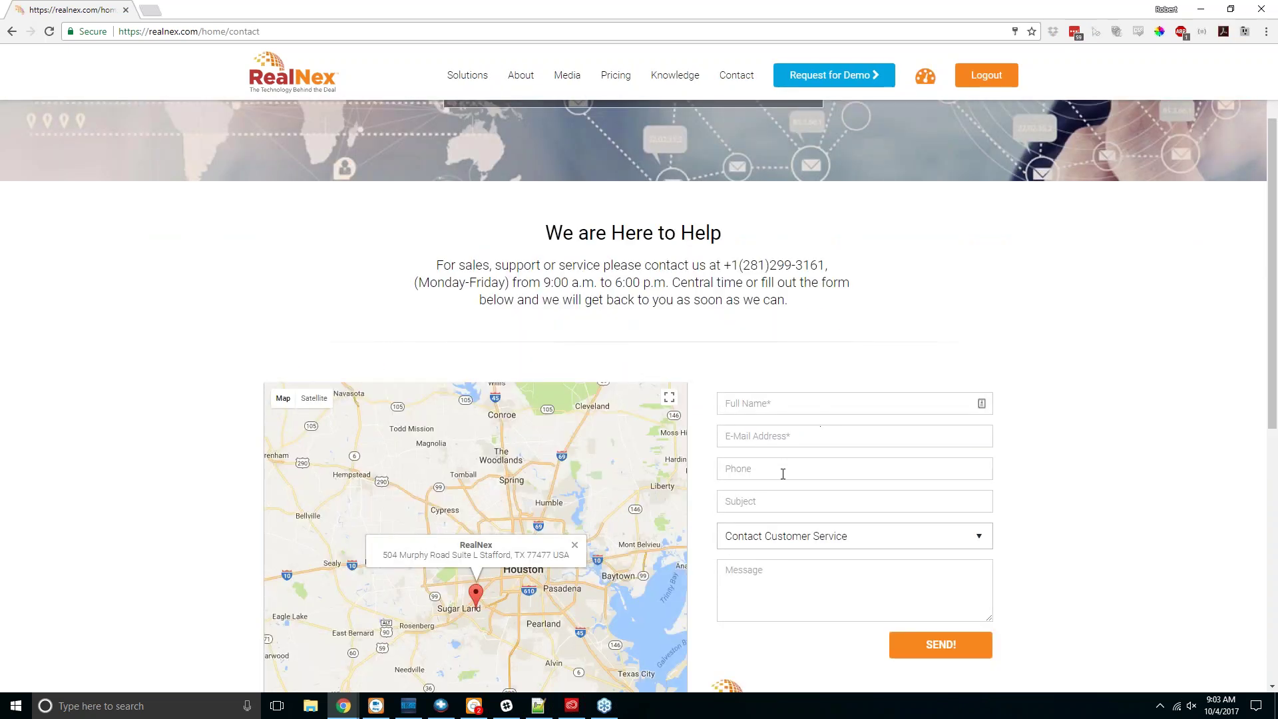
{"action": "left_click", "coordinate": [783, 501]}
{"action": "scroll", "coordinate": [789, 507], "scroll_direction": "down", "scroll_amount": 3}
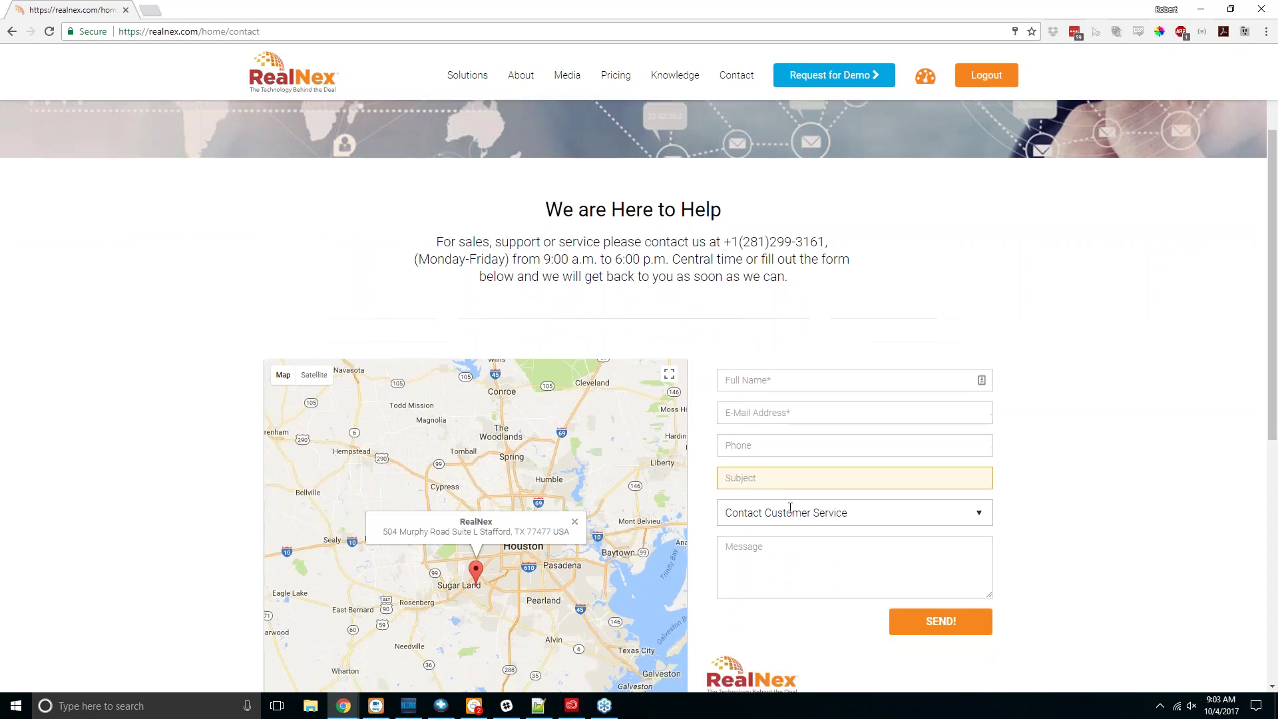
{"action": "left_click", "coordinate": [775, 371]}
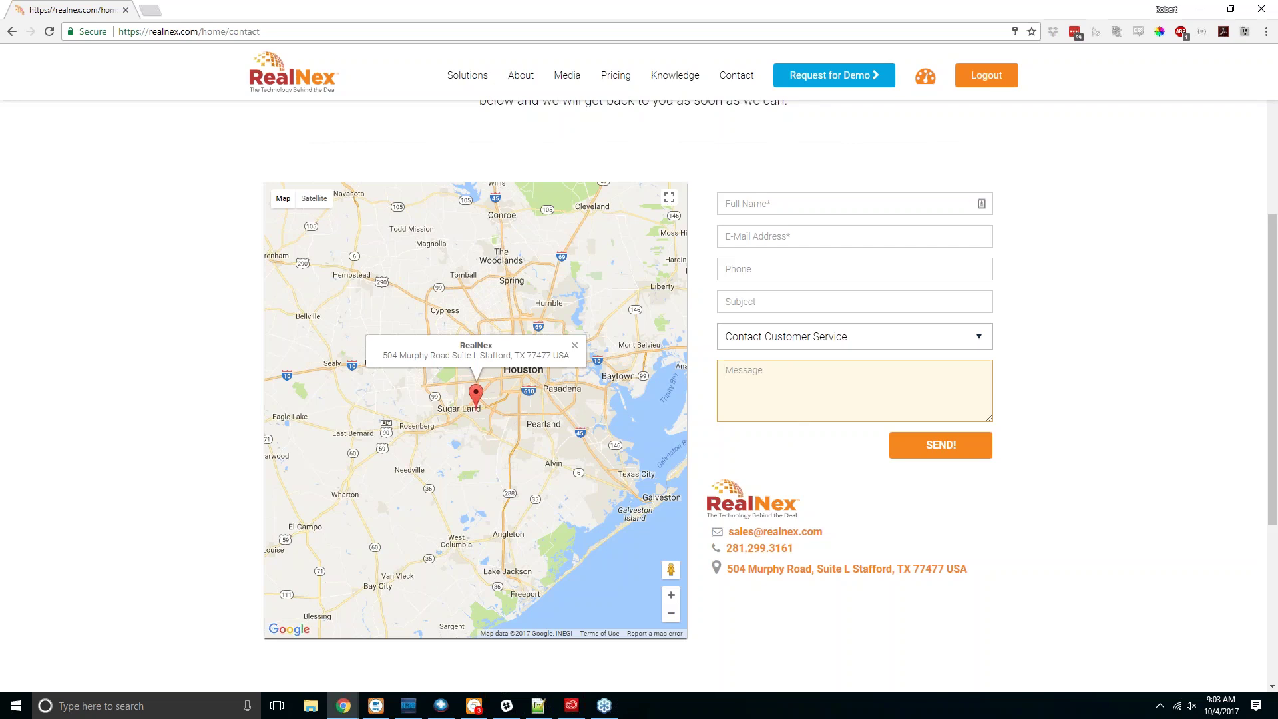
{"action": "scroll", "coordinate": [708, 297], "scroll_direction": "up", "scroll_amount": 5}
{"action": "left_click", "coordinate": [925, 75]}
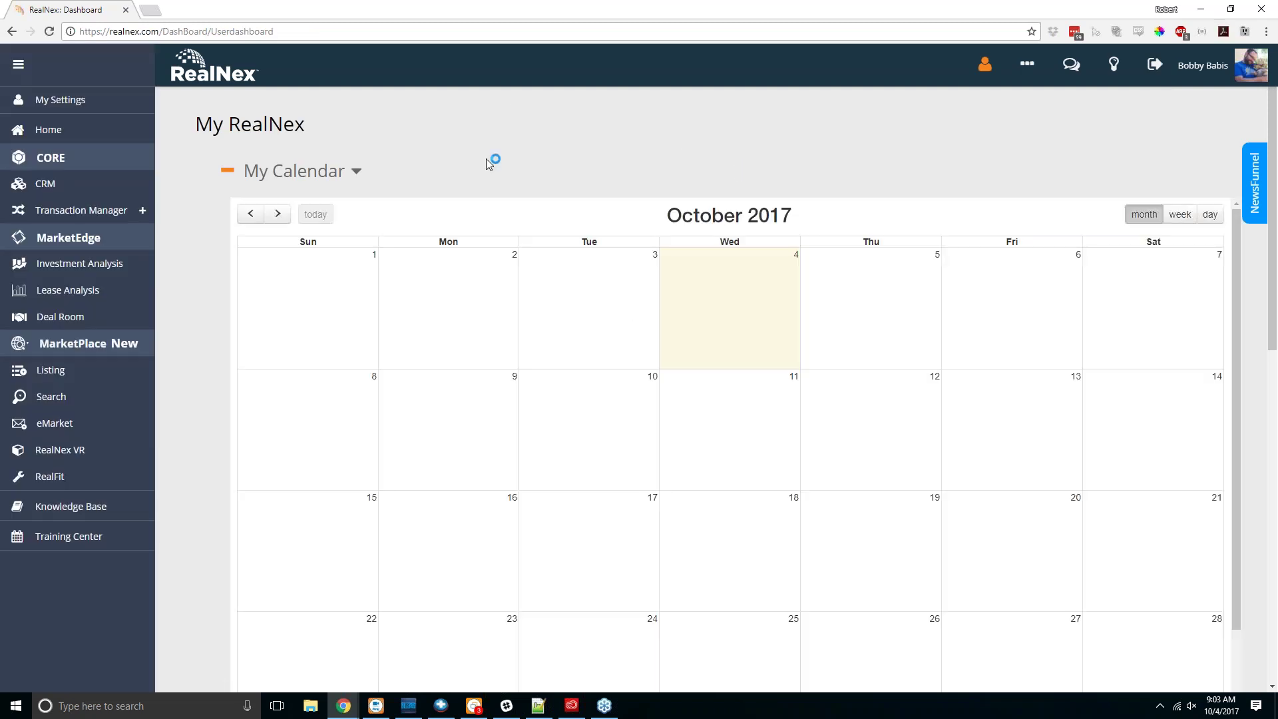
{"action": "left_click", "coordinate": [1115, 67]}
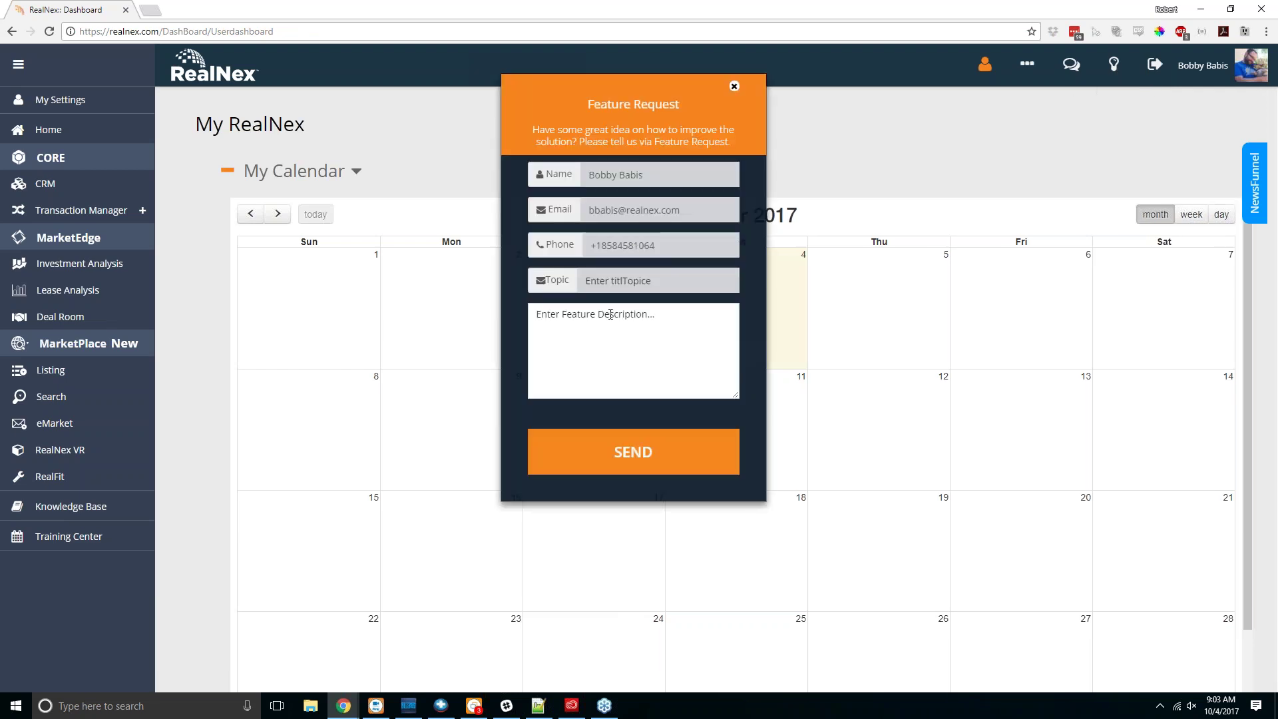
{"action": "left_click", "coordinate": [614, 339]}
{"action": "left_click", "coordinate": [893, 100]}
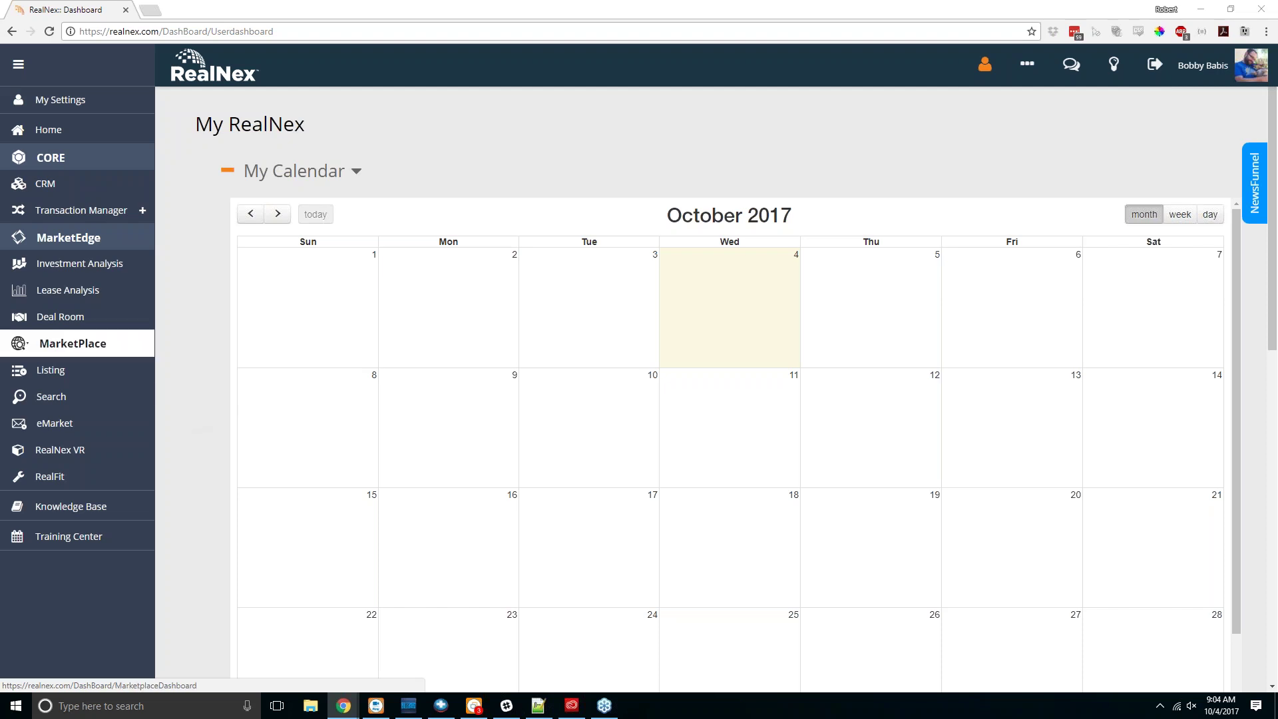
{"action": "left_click", "coordinate": [105, 350]}
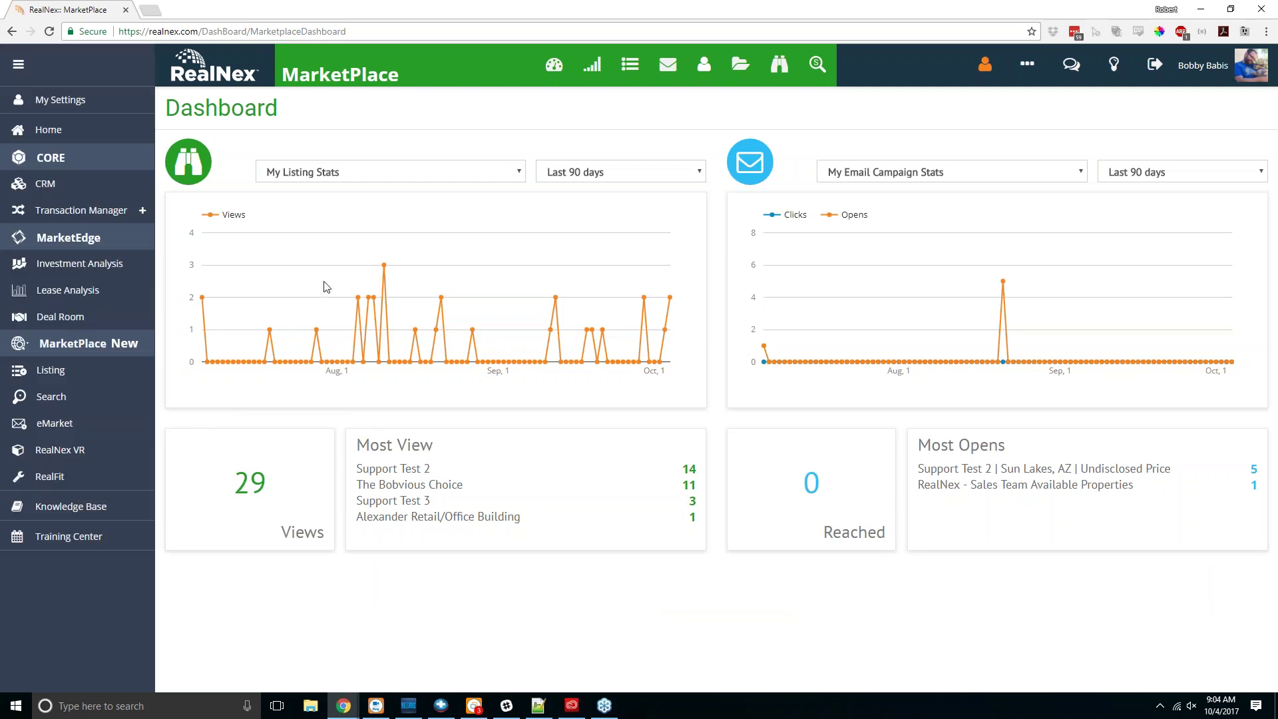
{"action": "left_click", "coordinate": [73, 344]}
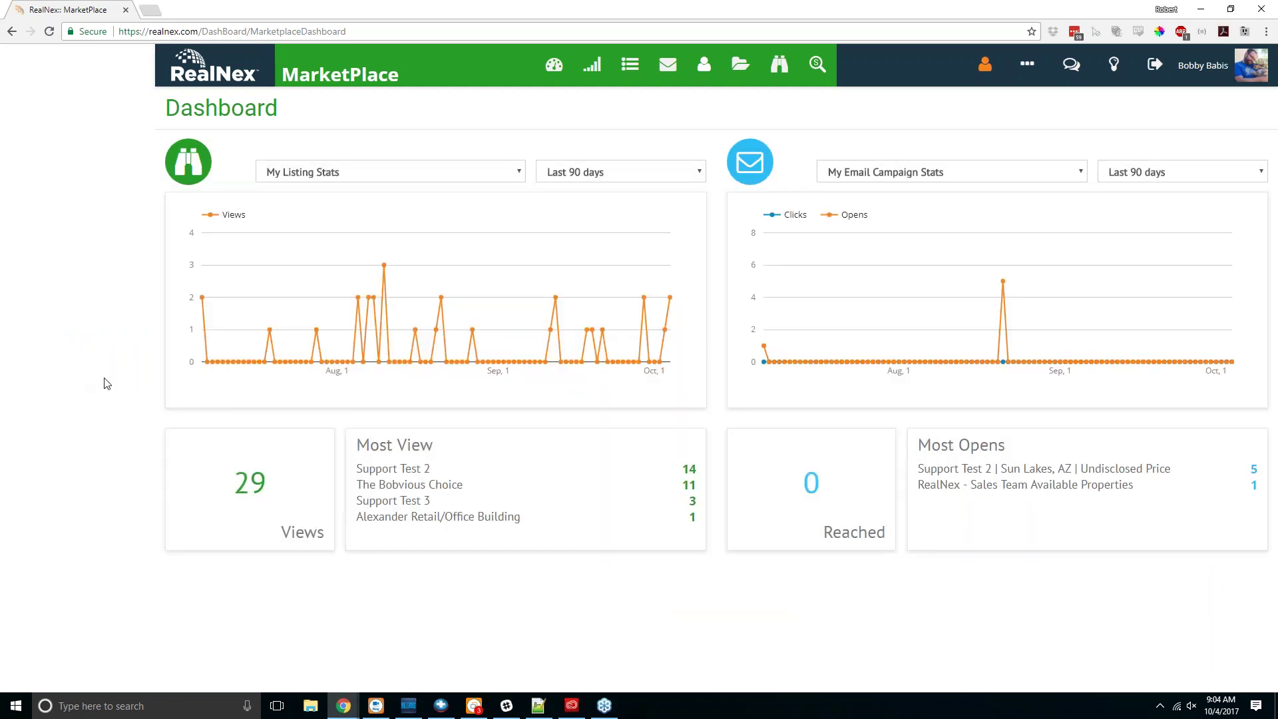
{"action": "left_click", "coordinate": [72, 380]}
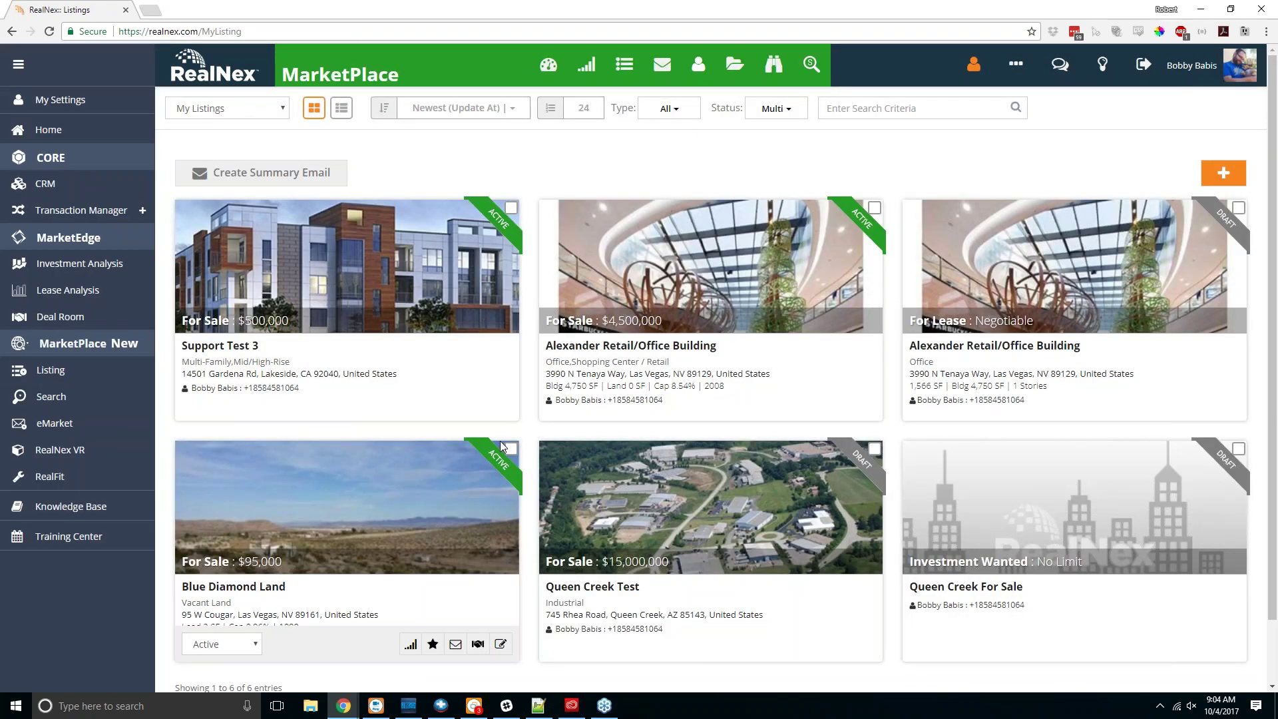
{"action": "mouse_move", "coordinate": [455, 403]}
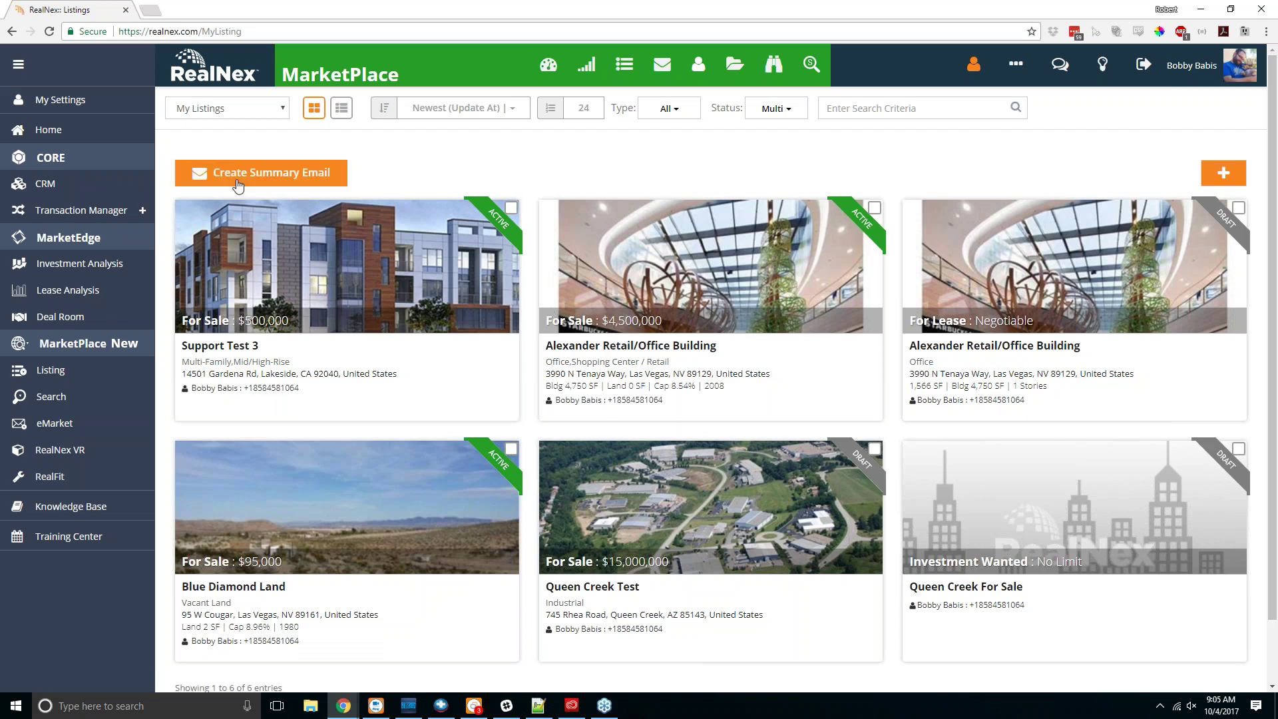
{"action": "left_click", "coordinate": [51, 396]}
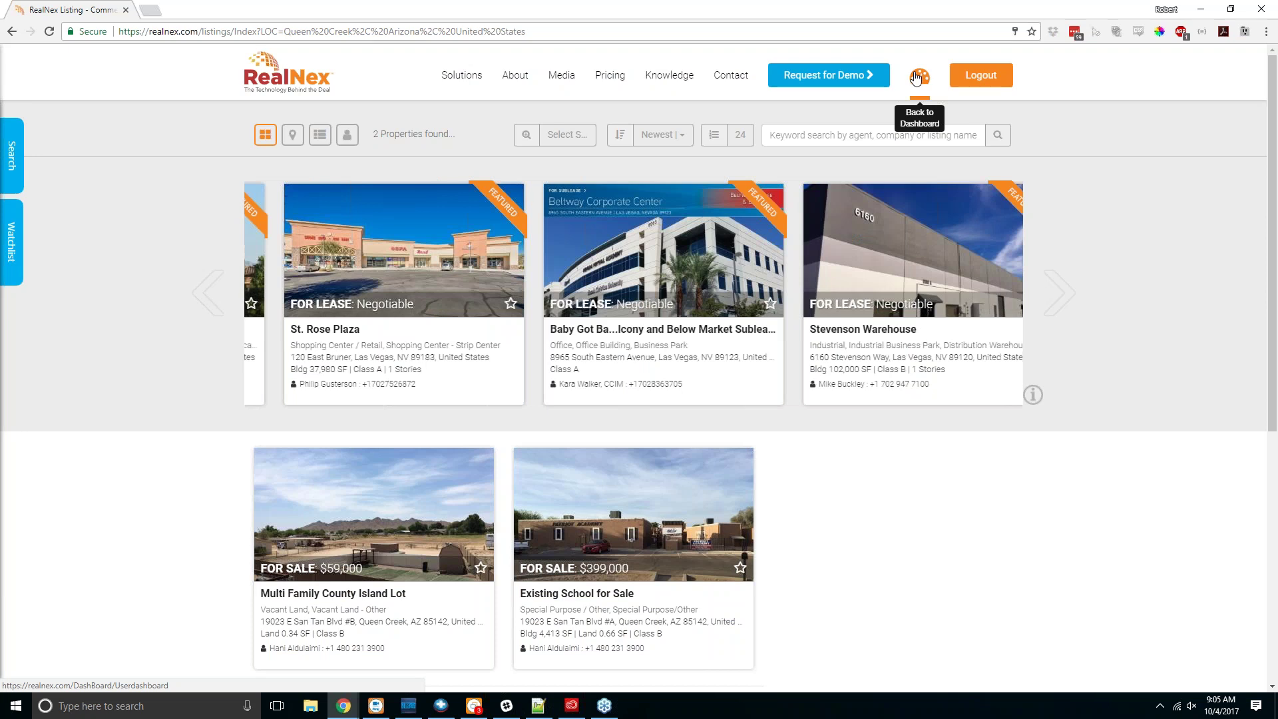
{"action": "left_click", "coordinate": [917, 77]}
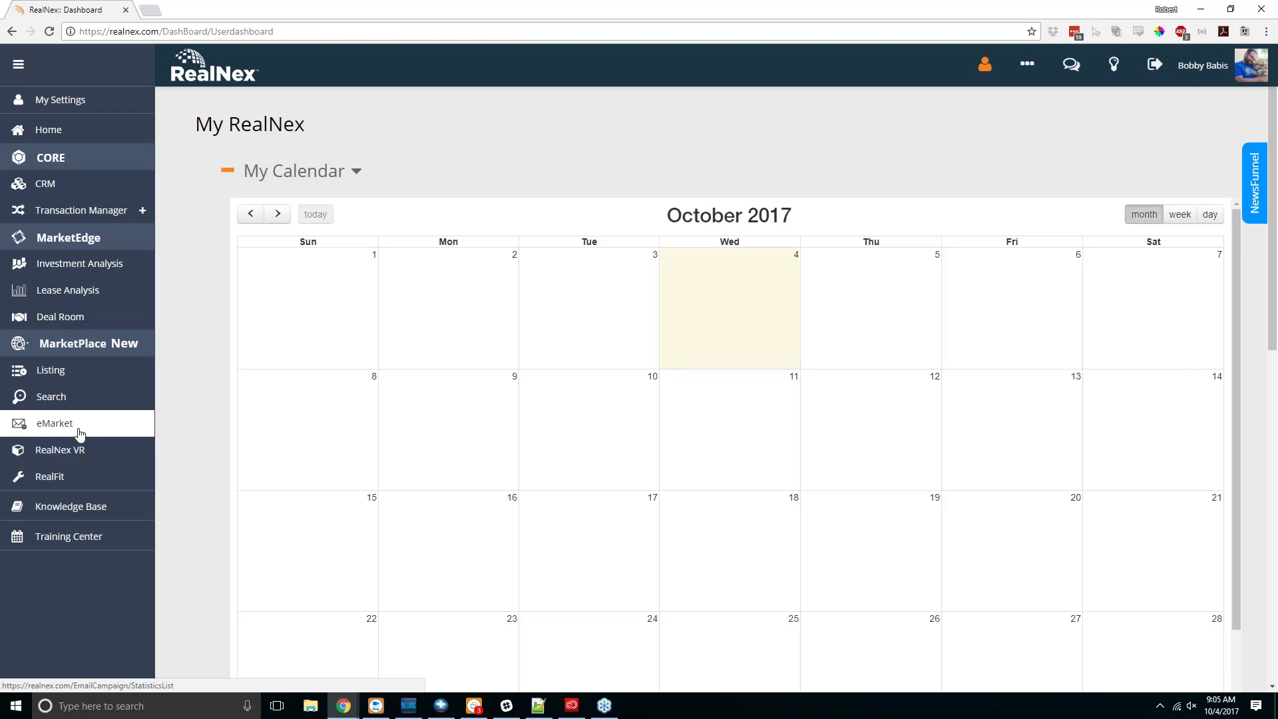
Step: View the eMarket Email Campaign Stats, then go to the MarketPlace My Listings page
{"action": "left_click", "coordinate": [79, 433]}
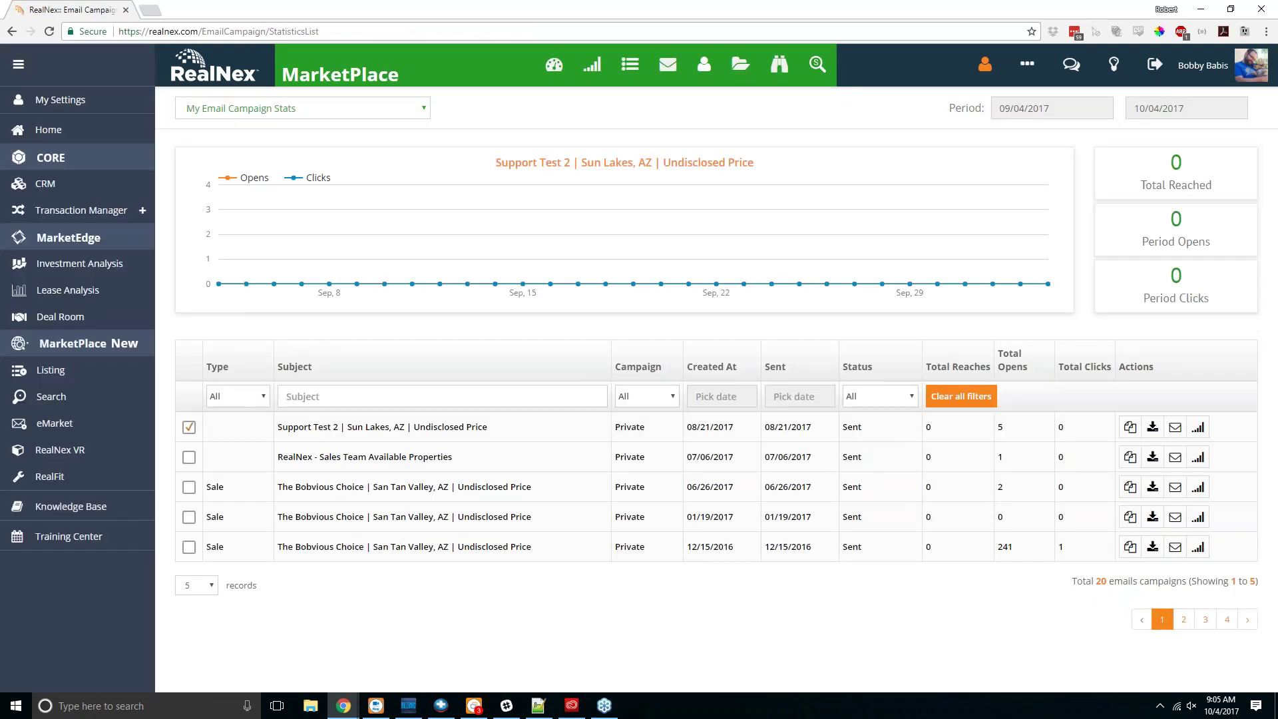
{"action": "left_click", "coordinate": [95, 370]}
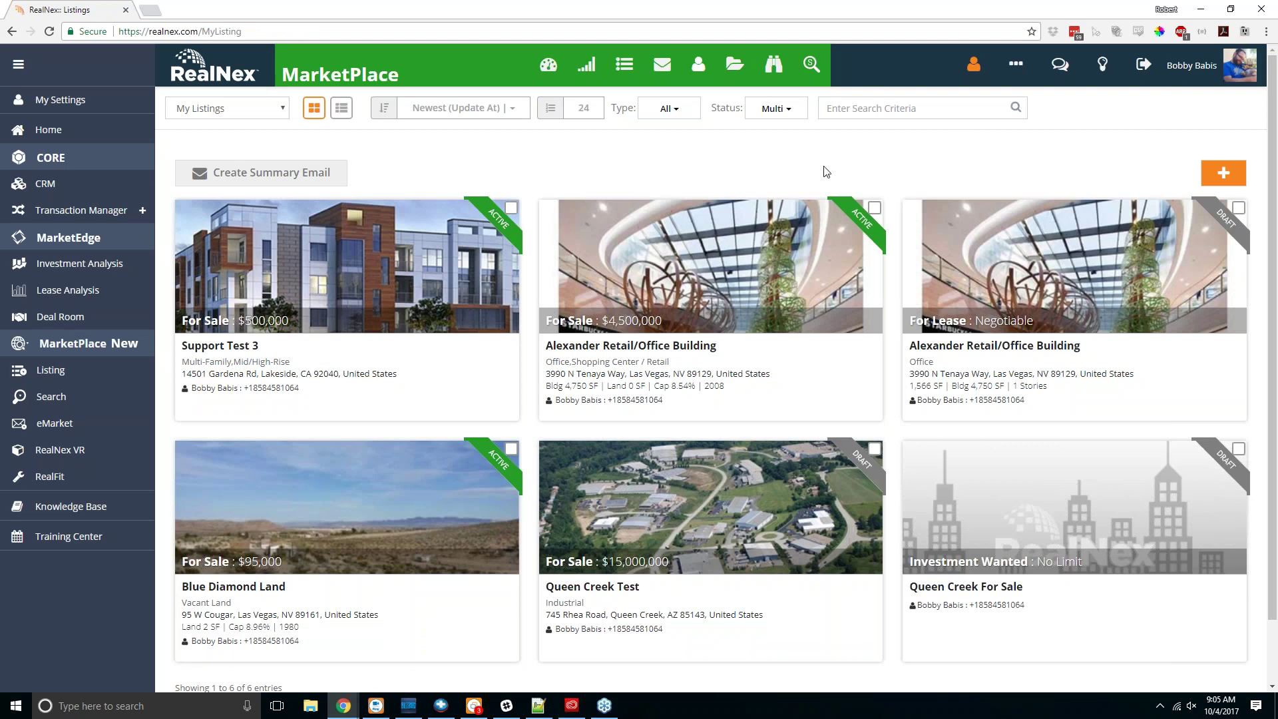
Step: Filter My Listings by status to include Offmarket and All listings
{"action": "scroll", "coordinate": [865, 200], "scroll_direction": "down", "scroll_amount": 1}
{"action": "scroll", "coordinate": [902, 266], "scroll_direction": "up", "scroll_amount": 1}
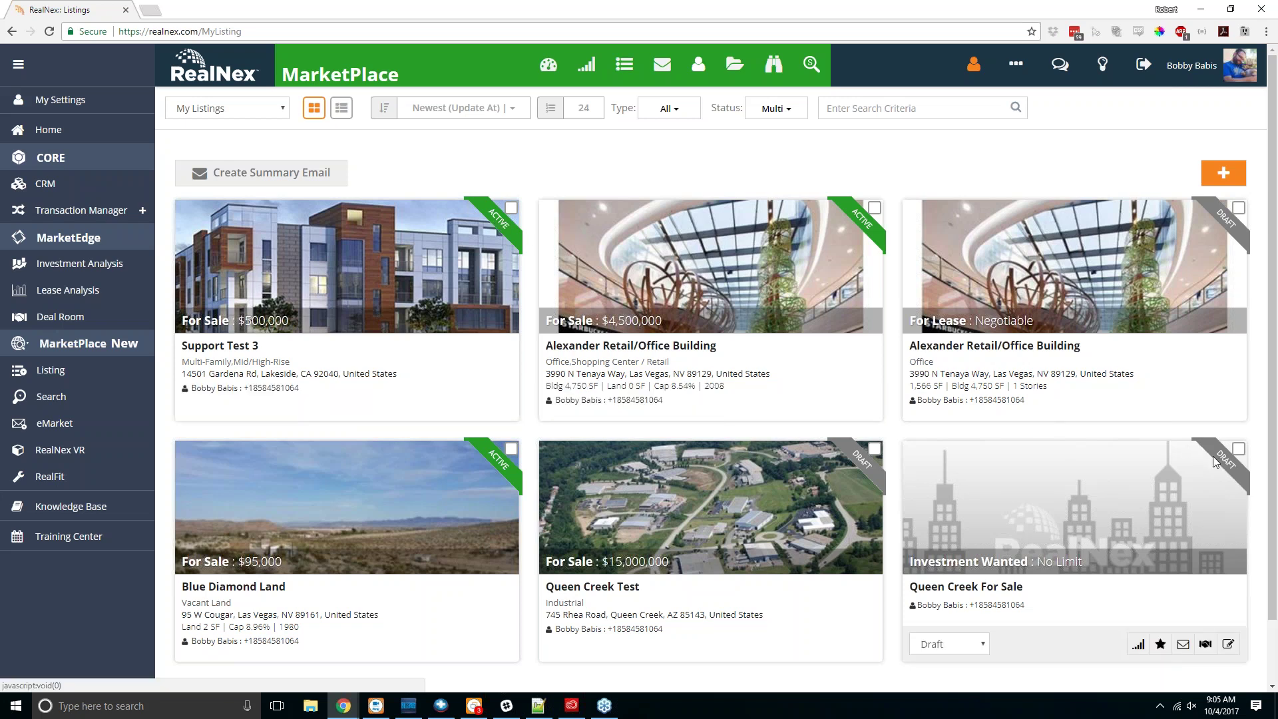
{"action": "left_click", "coordinate": [792, 113]}
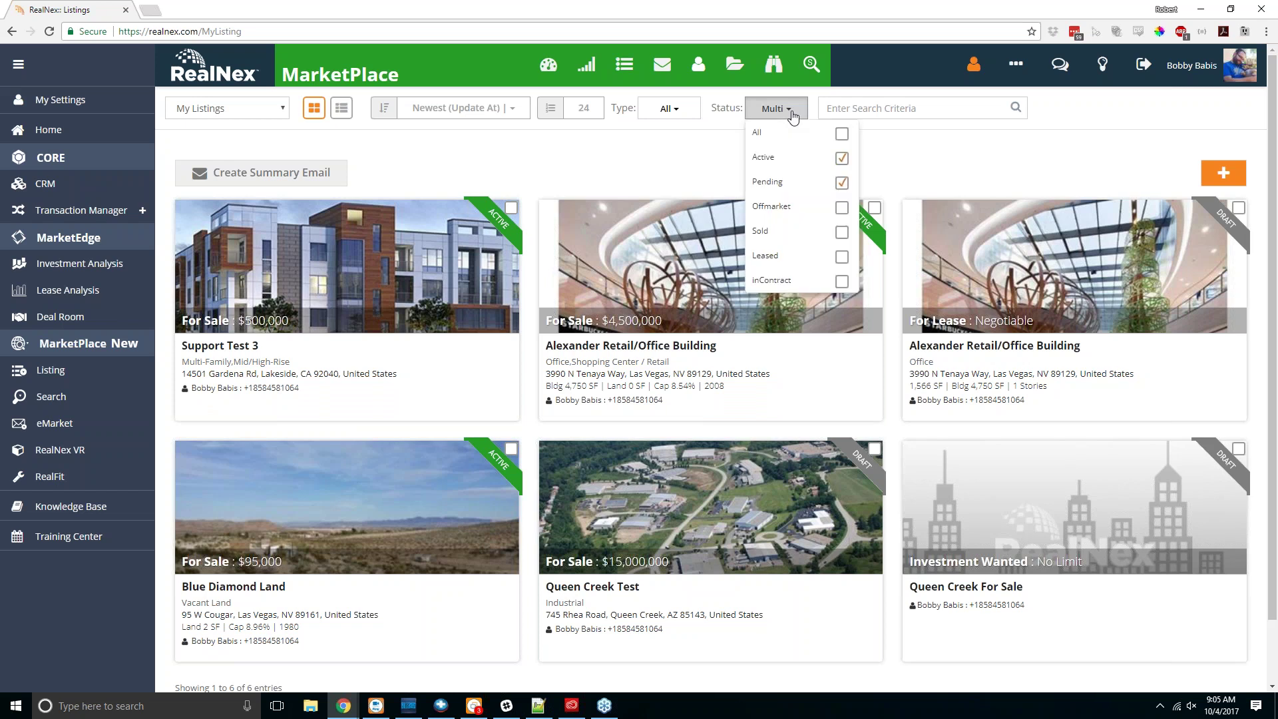
{"action": "left_click", "coordinate": [841, 209]}
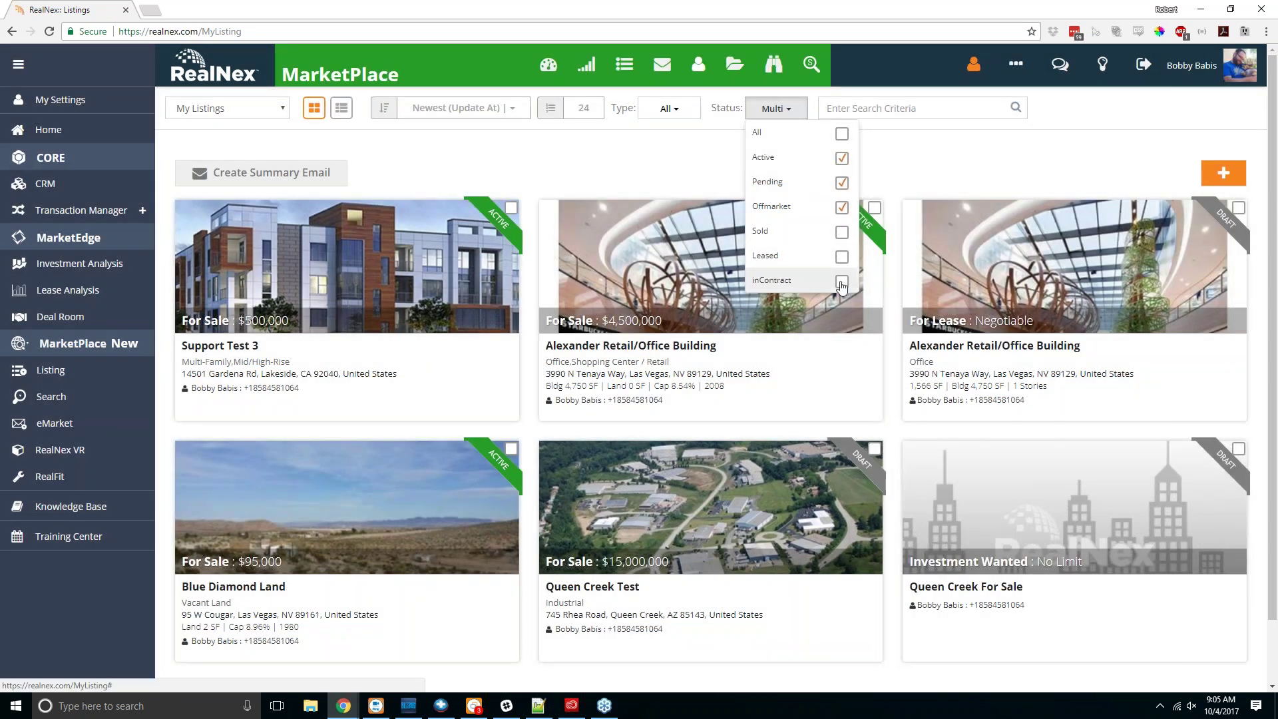
{"action": "left_click", "coordinate": [841, 134]}
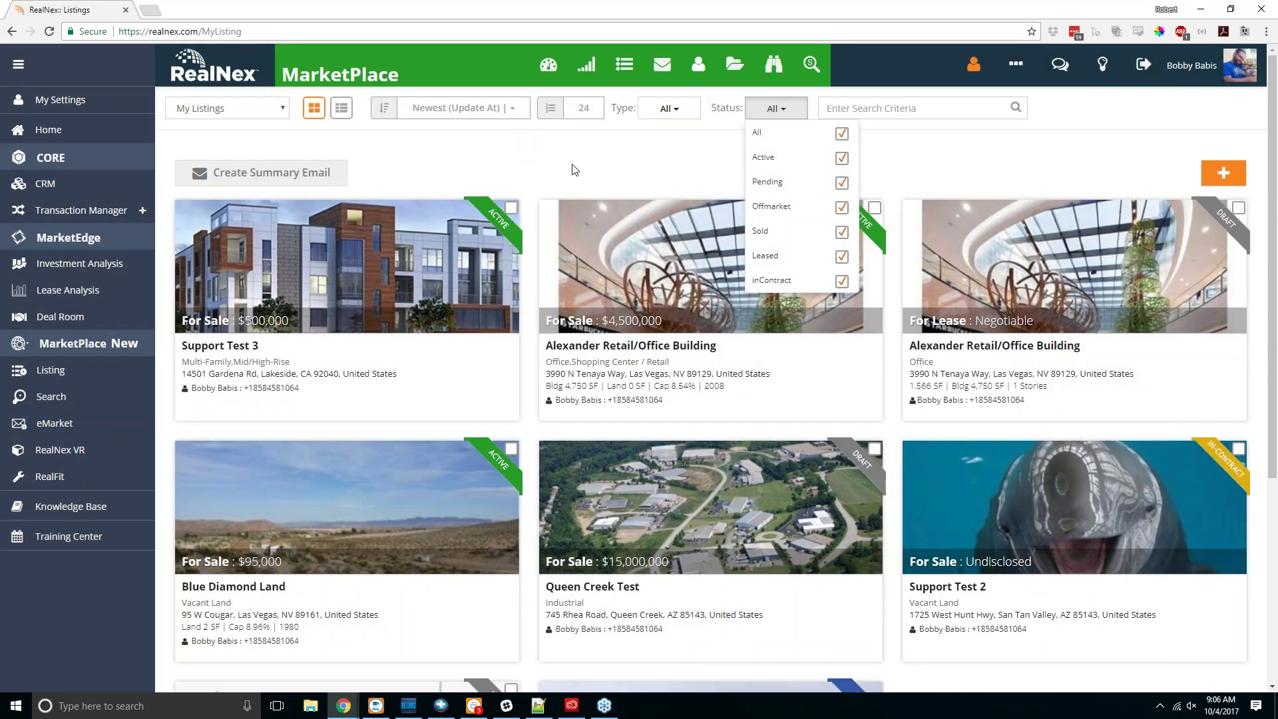
{"action": "left_click", "coordinate": [586, 173]}
Step: Show the eight listings as a table in List View
{"action": "mouse_move", "coordinate": [1132, 447]}
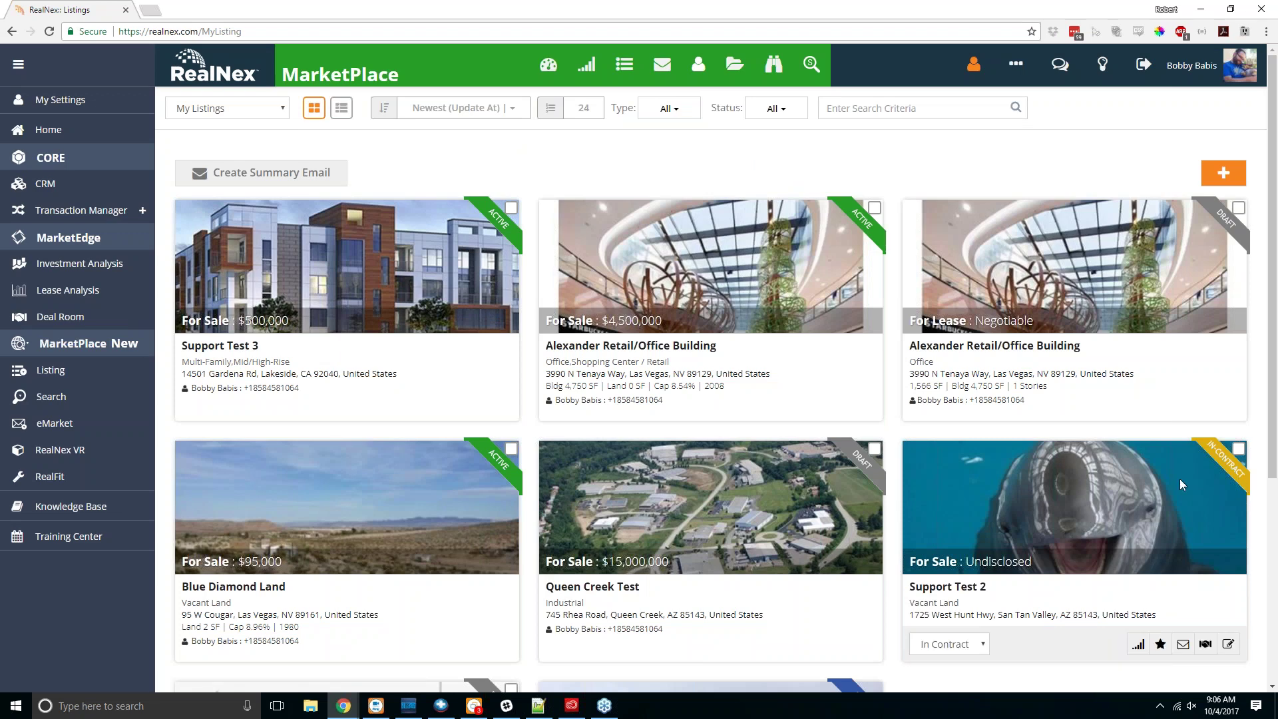
{"action": "scroll", "coordinate": [1178, 479], "scroll_direction": "down", "scroll_amount": 3}
{"action": "scroll", "coordinate": [1177, 485], "scroll_direction": "down", "scroll_amount": 1}
{"action": "mouse_move", "coordinate": [805, 490]}
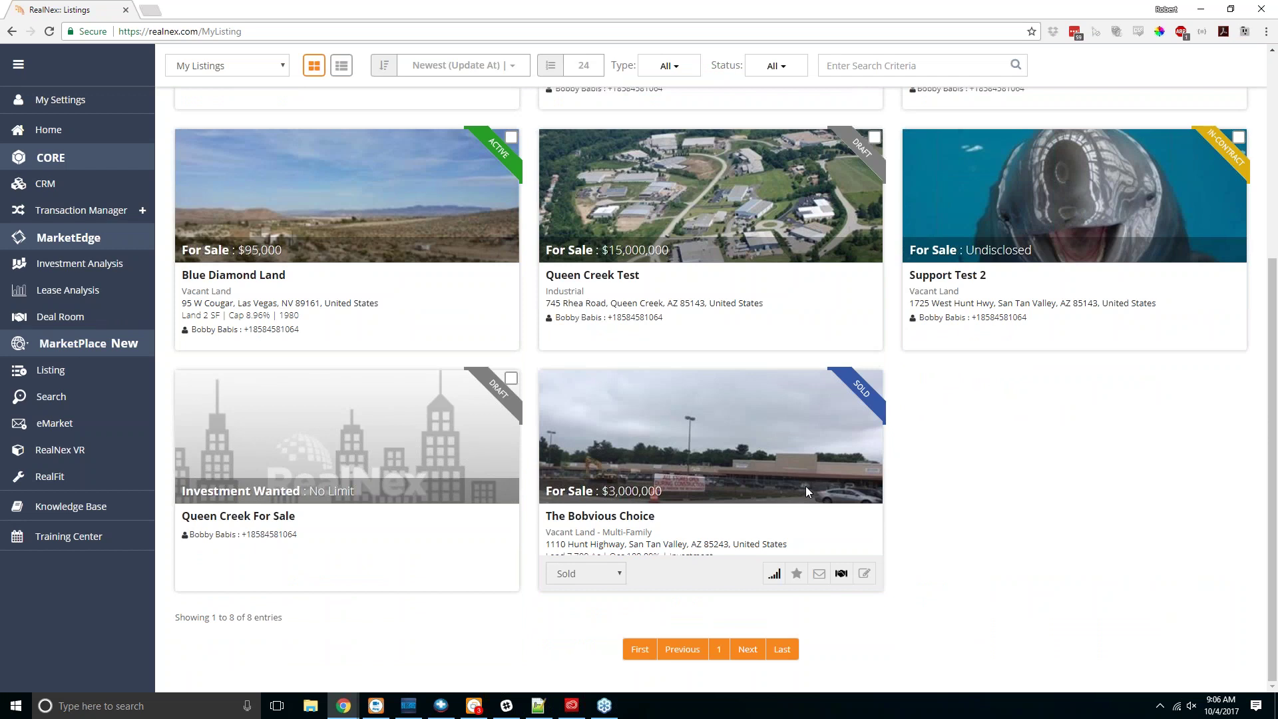
{"action": "scroll", "coordinate": [805, 491], "scroll_direction": "up", "scroll_amount": 5}
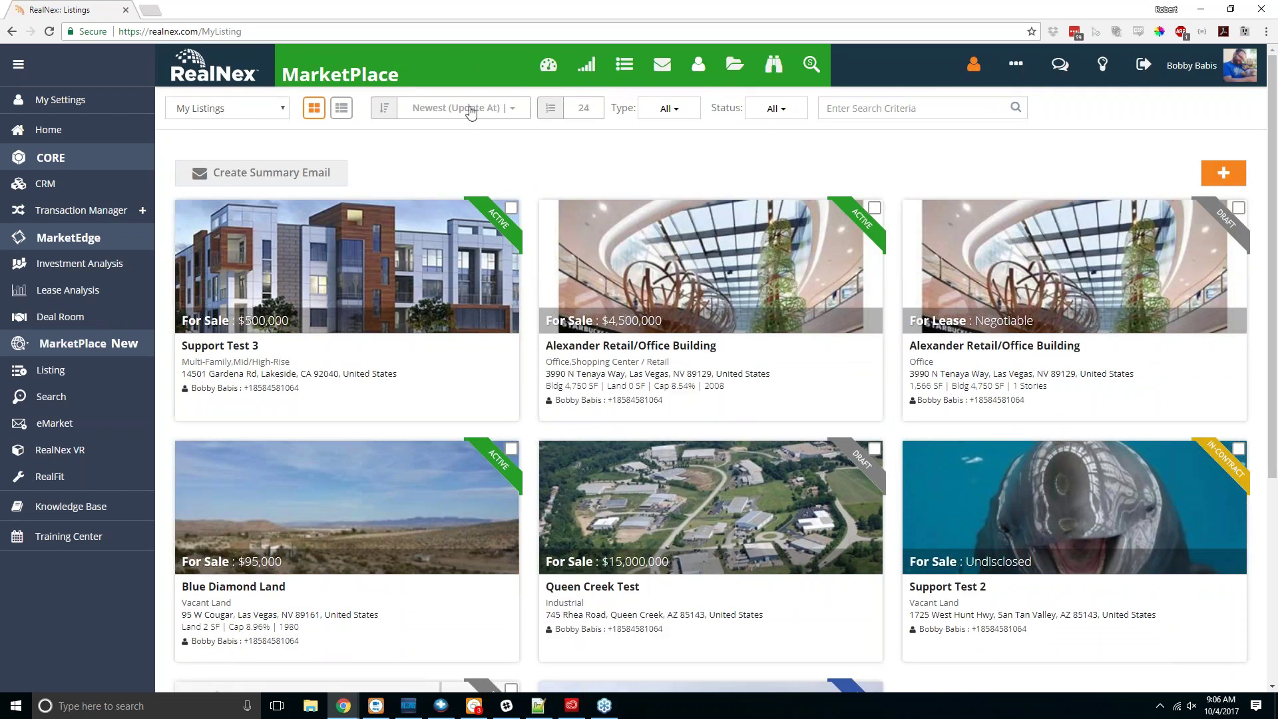
{"action": "left_click", "coordinate": [471, 110]}
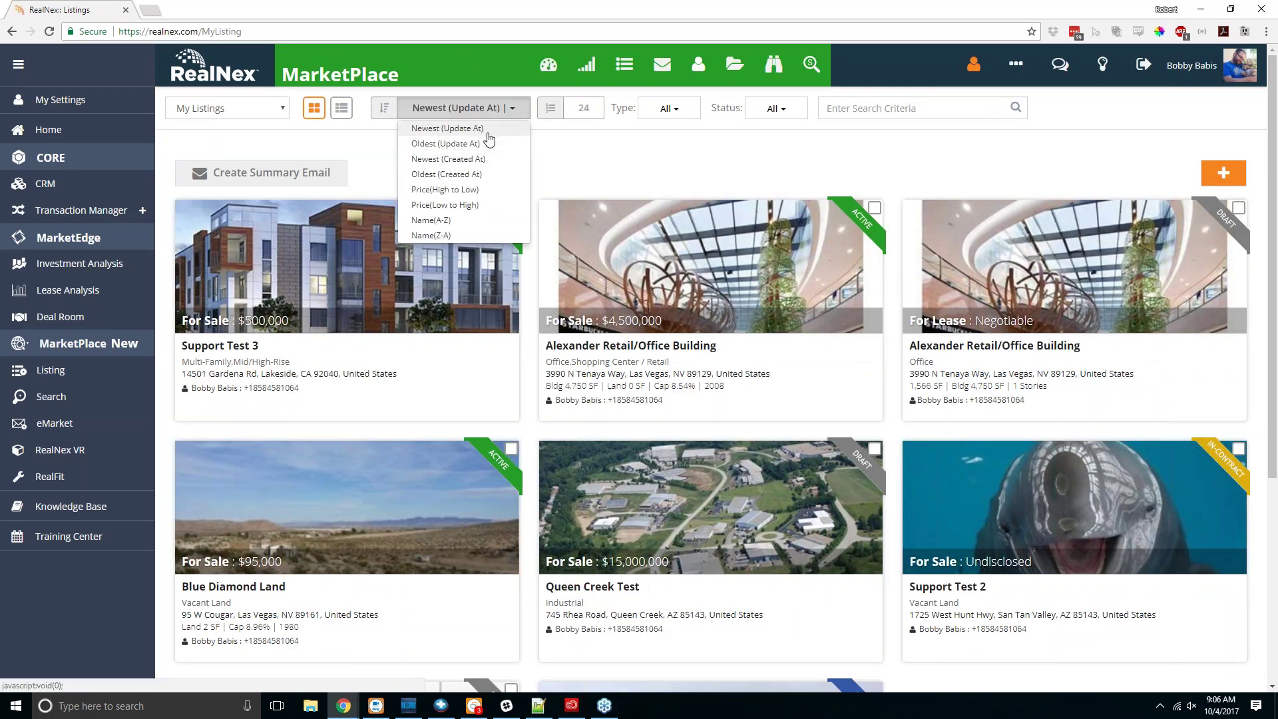
{"action": "left_click", "coordinate": [342, 109]}
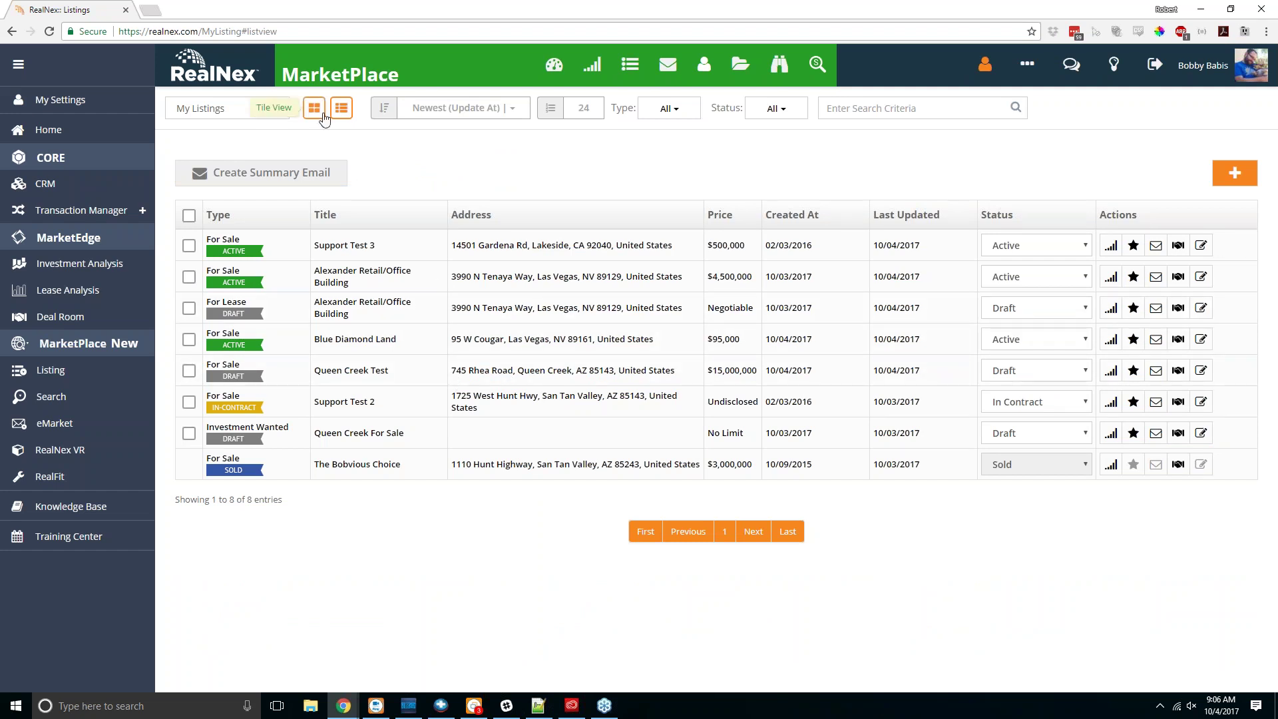
{"action": "left_click", "coordinate": [669, 108]}
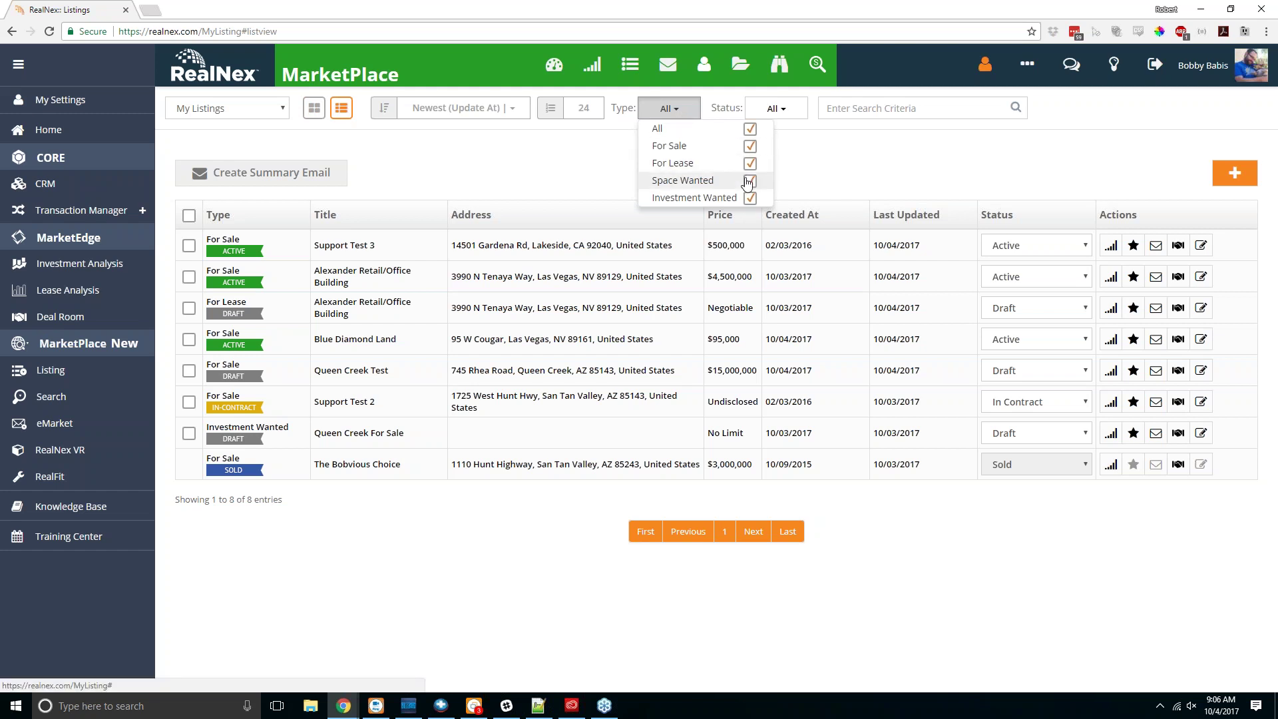
{"action": "left_click", "coordinate": [881, 103]}
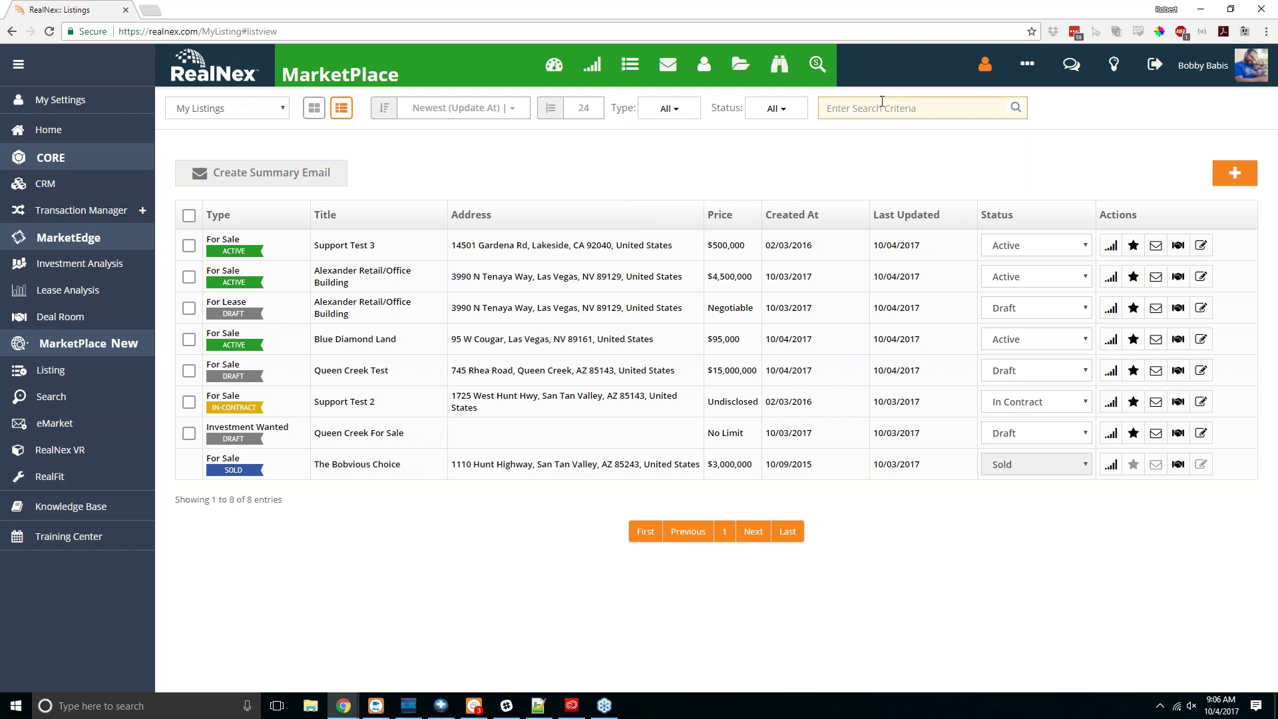
{"action": "type", "text": "Las Vegas"}
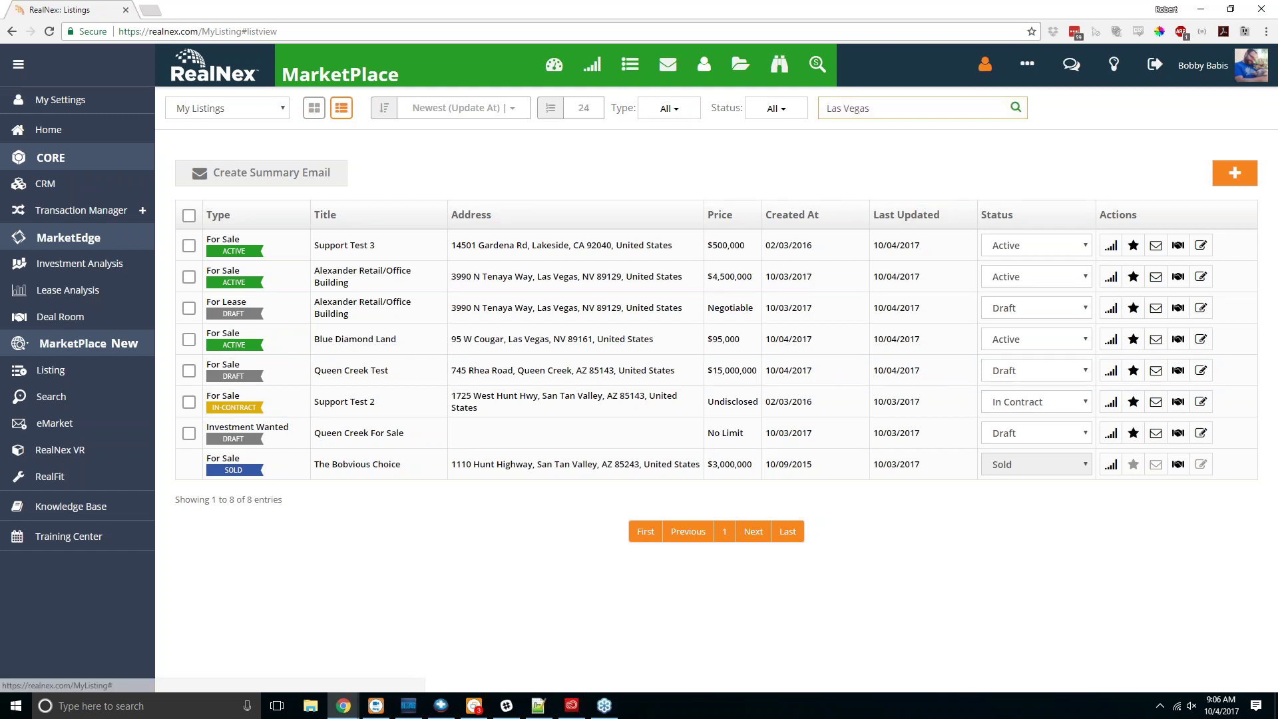
{"action": "left_click", "coordinate": [1015, 107]}
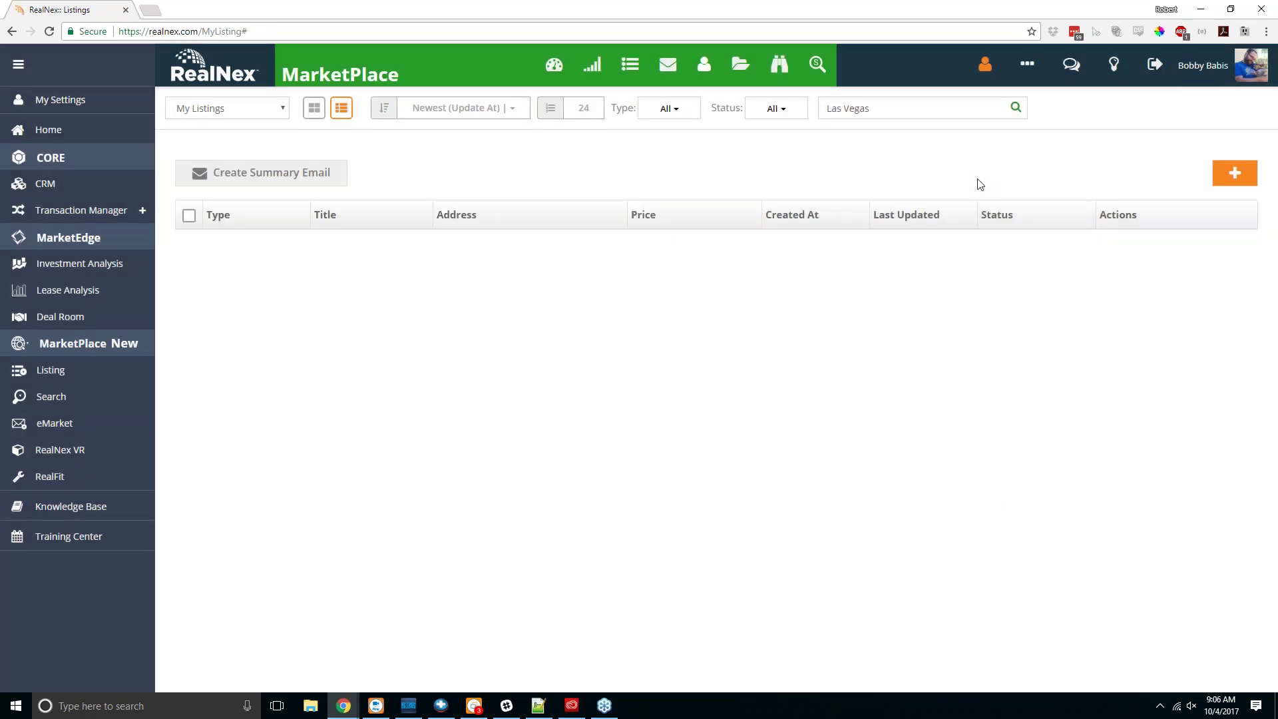
{"action": "triple_click", "coordinate": [970, 106]}
{"action": "key", "text": "BackSpace"}
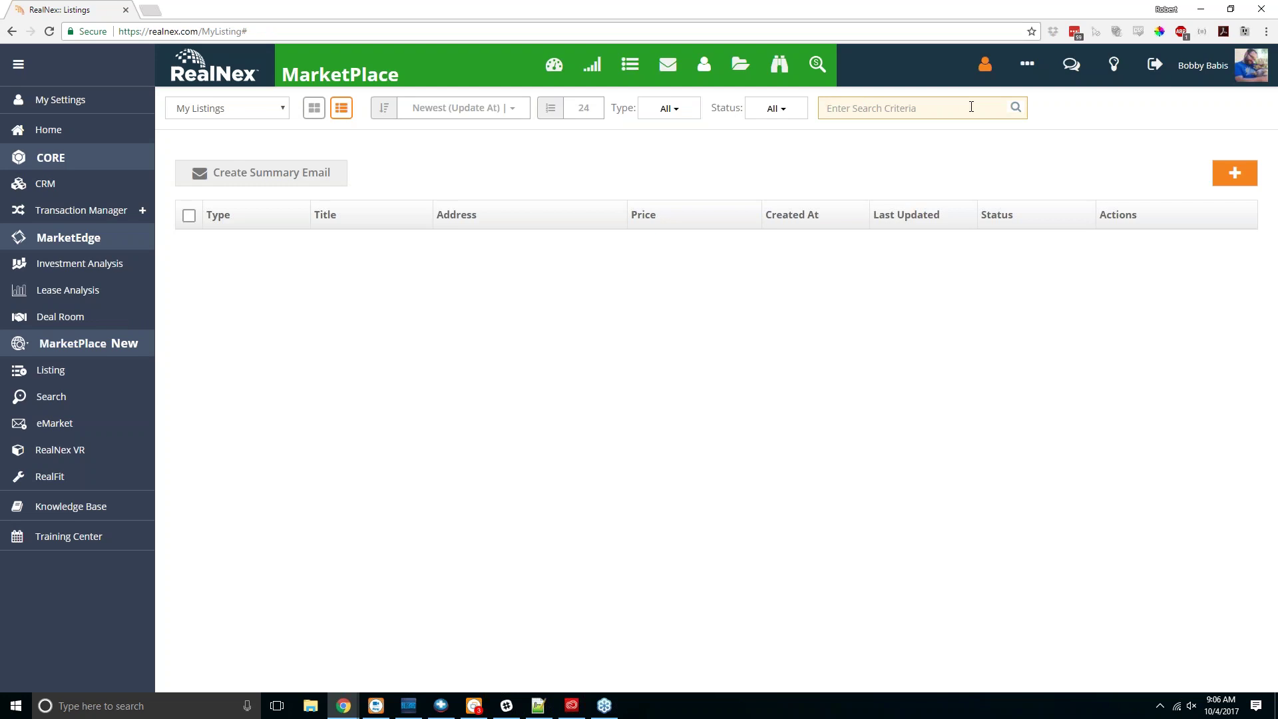
{"action": "key", "text": "Return"}
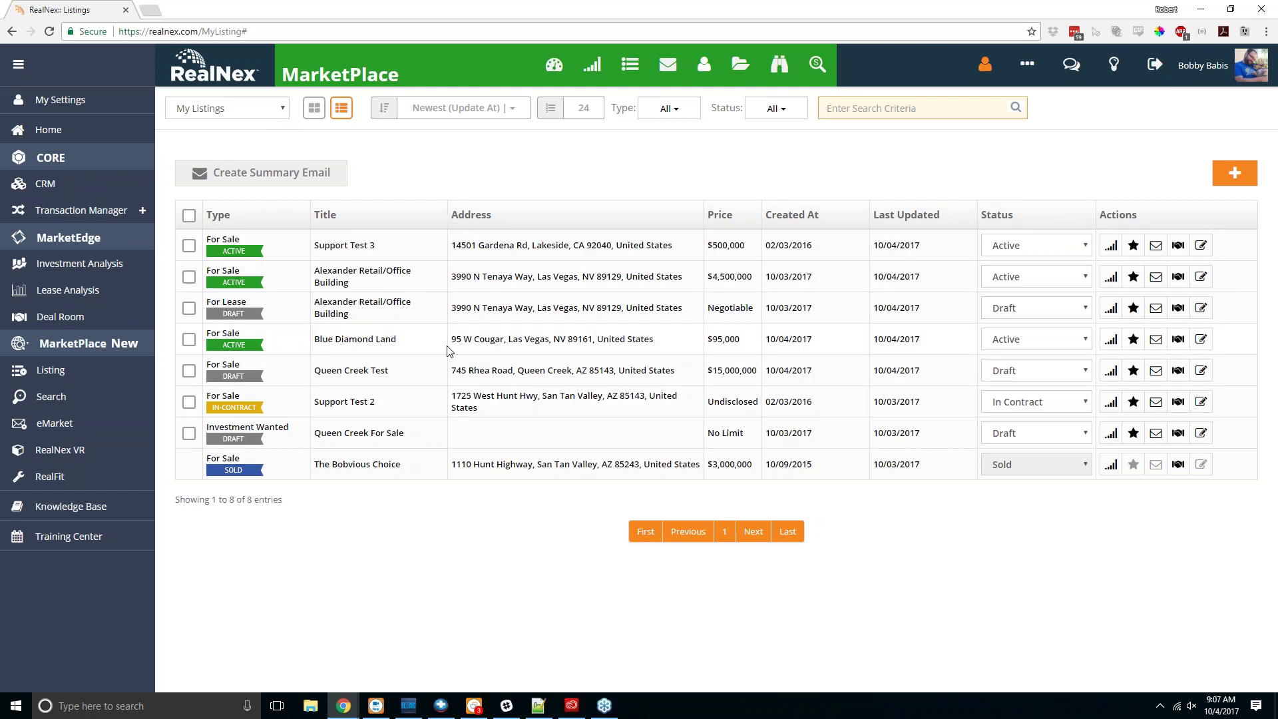
Step: Switch to My Company Listings and review all 18 entries with their agents
{"action": "left_click", "coordinate": [277, 115]}
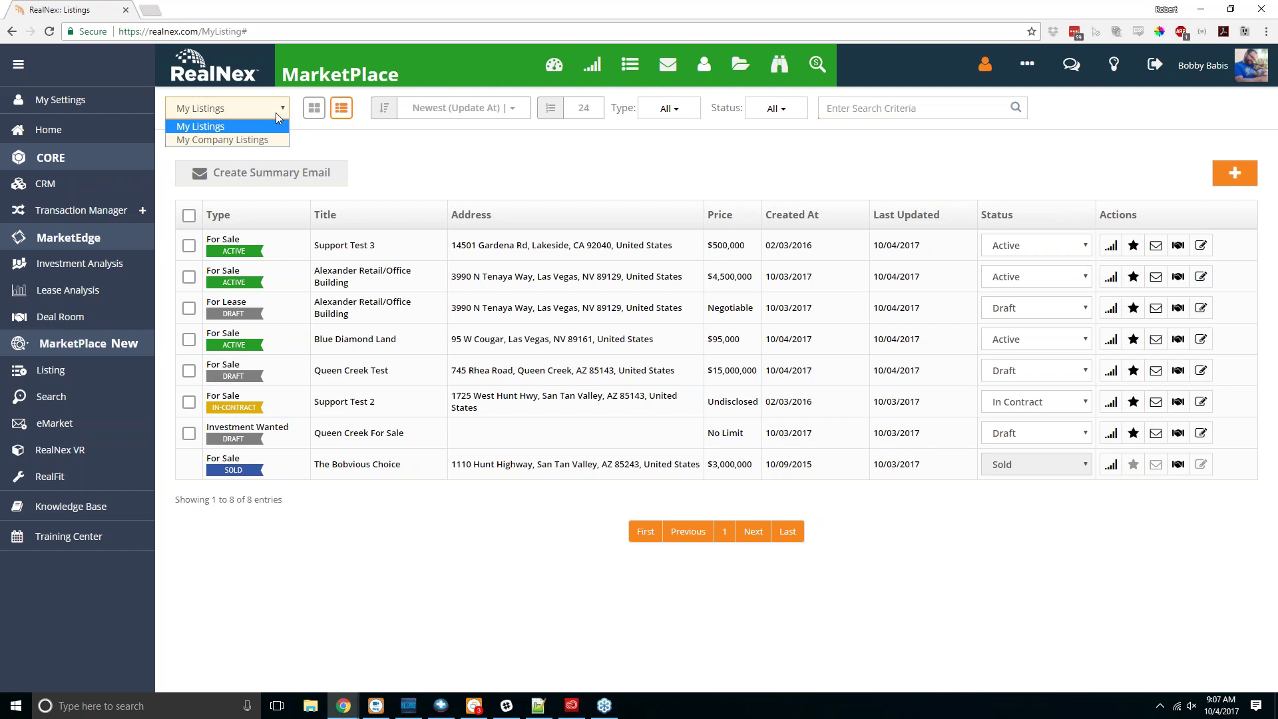
{"action": "left_click", "coordinate": [266, 140]}
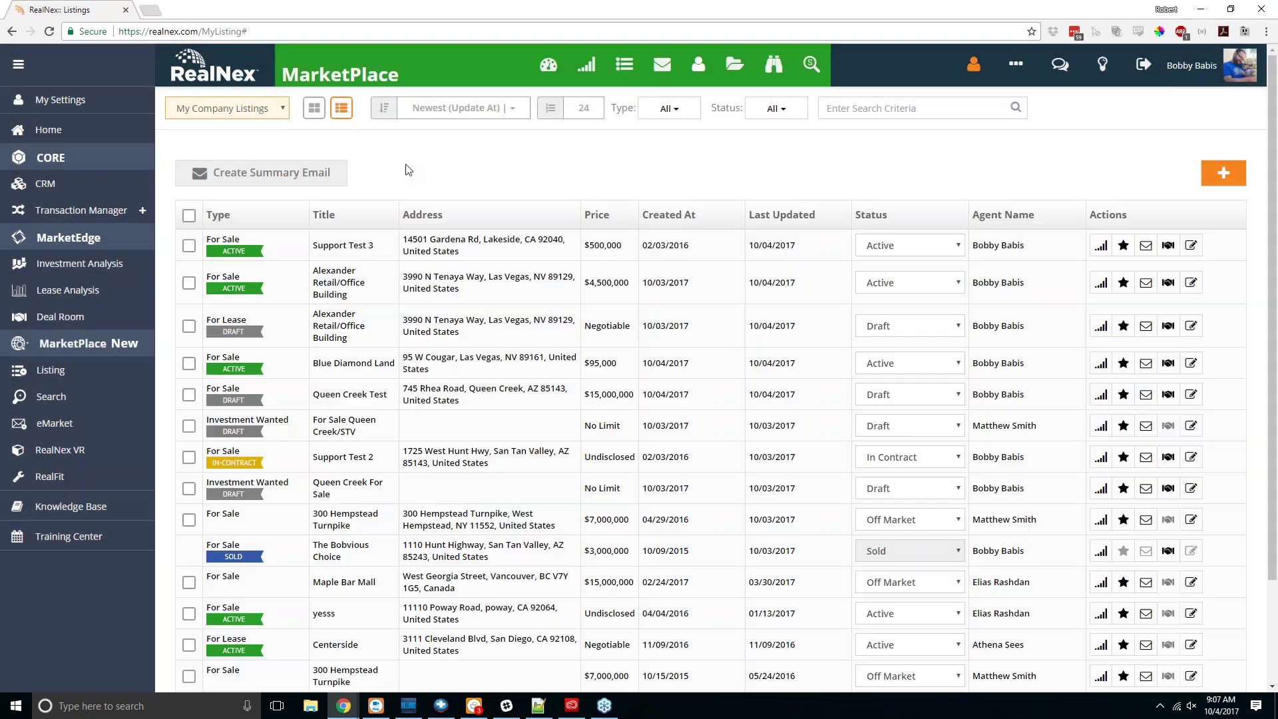
{"action": "scroll", "coordinate": [444, 278], "scroll_direction": "down", "scroll_amount": 2}
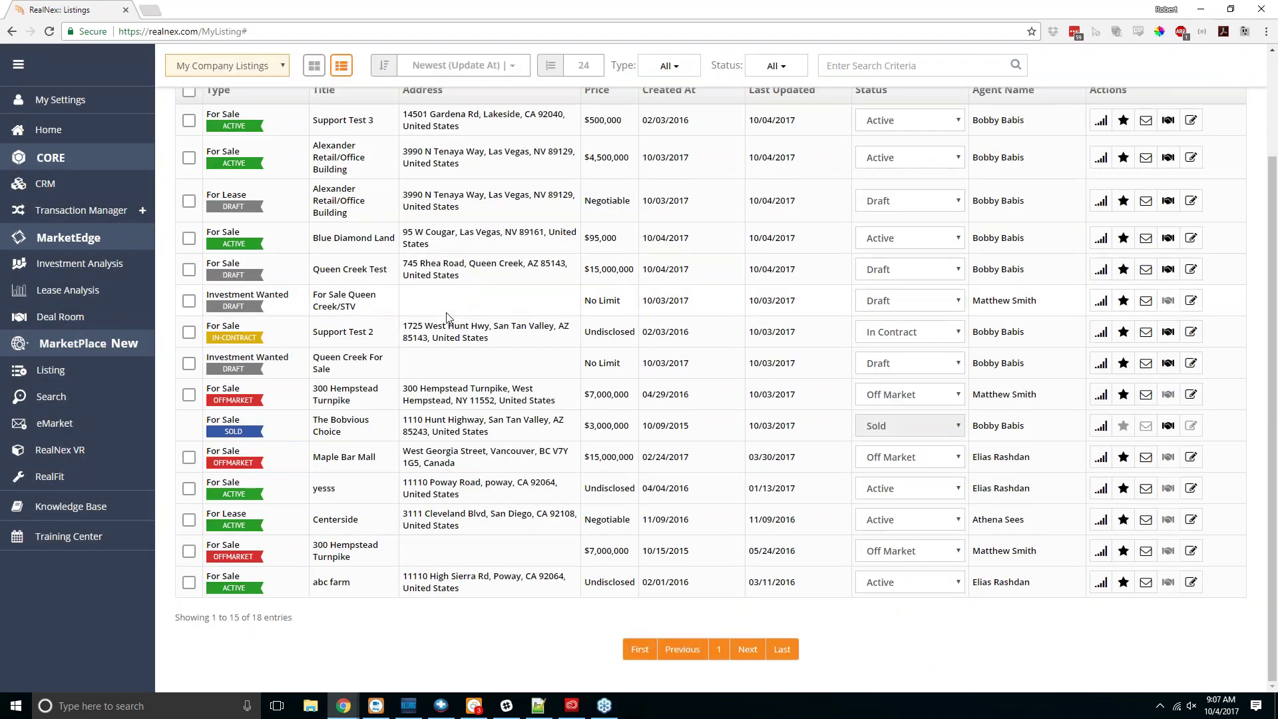
{"action": "scroll", "coordinate": [445, 318], "scroll_direction": "up", "scroll_amount": 2}
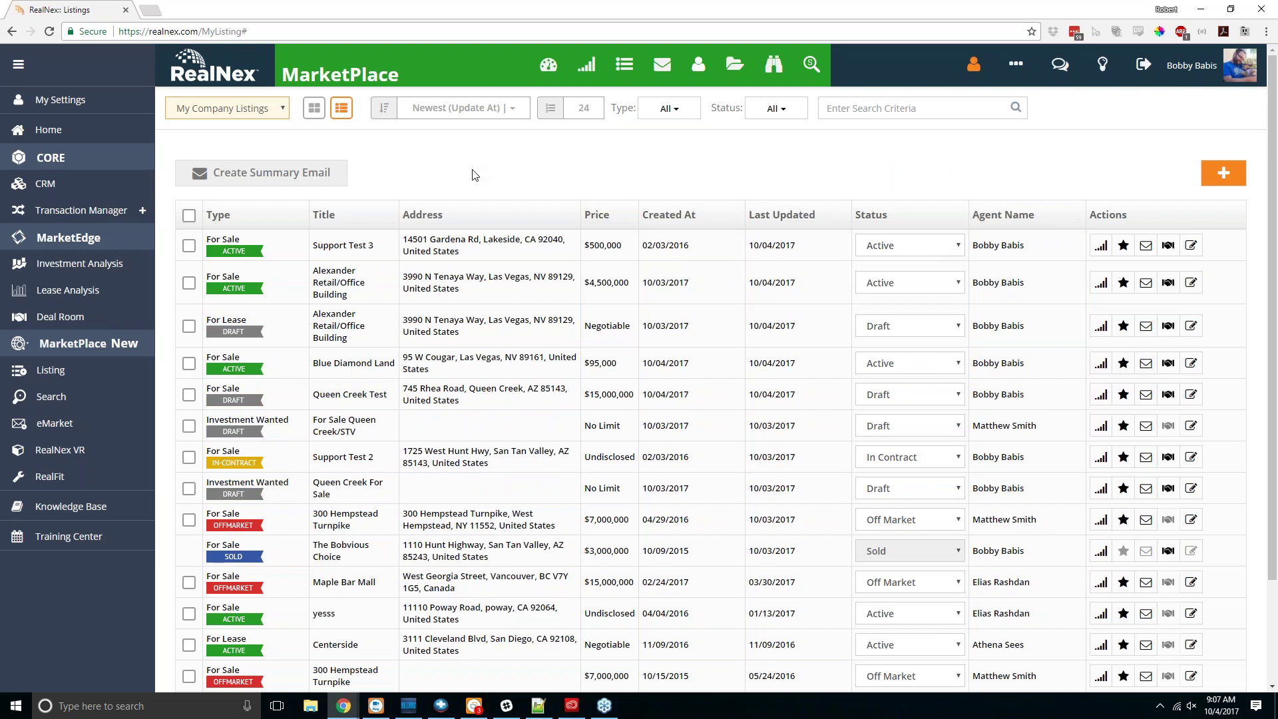
{"action": "scroll", "coordinate": [474, 175], "scroll_direction": "down", "scroll_amount": 2}
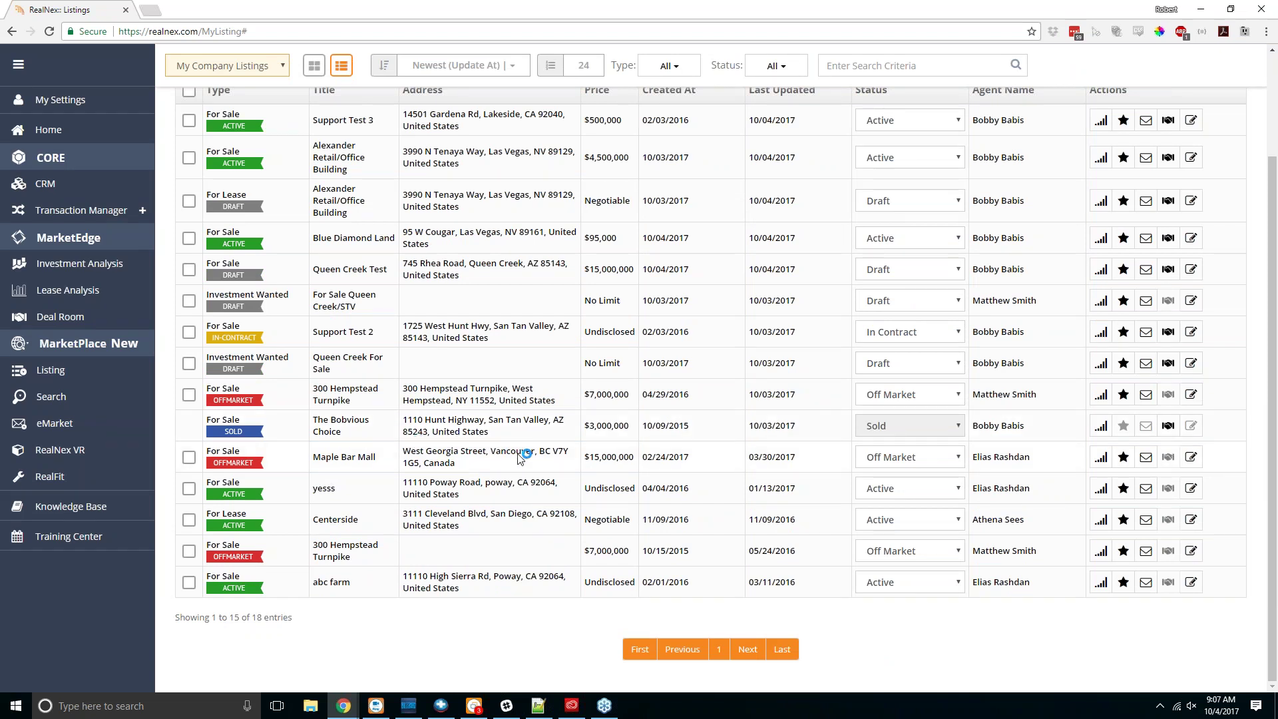
{"action": "scroll", "coordinate": [505, 466], "scroll_direction": "up", "scroll_amount": 2}
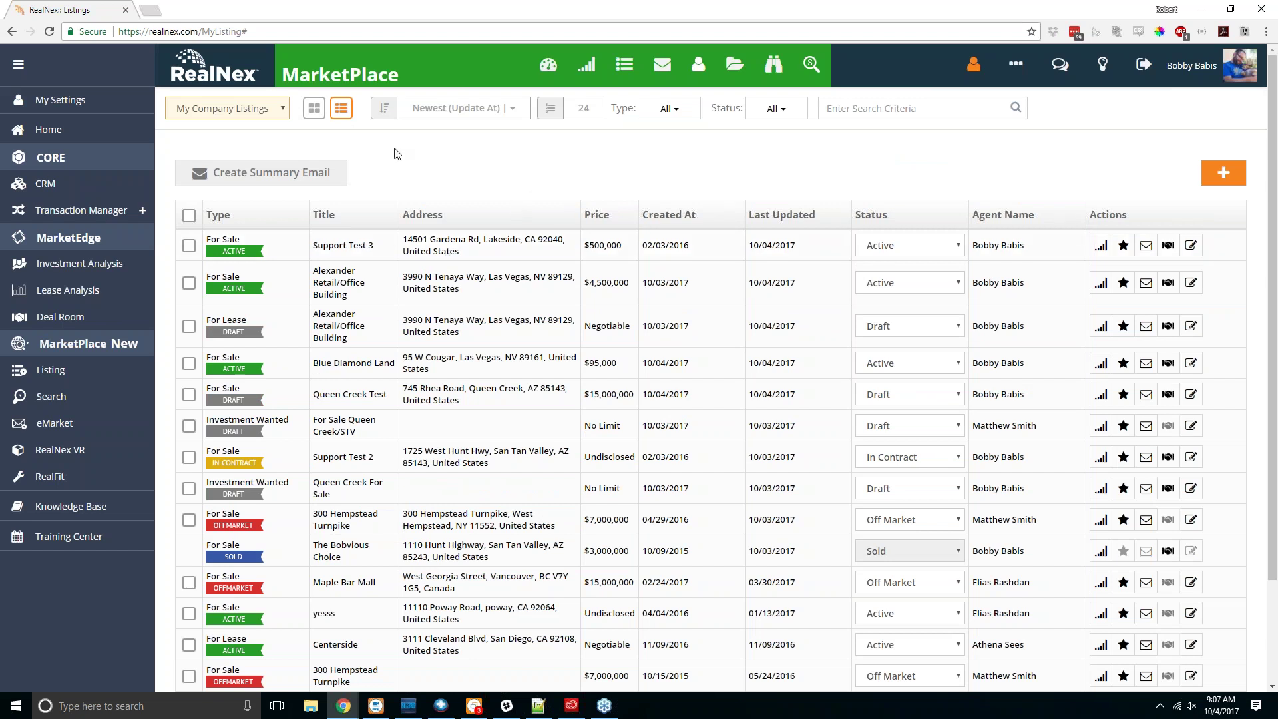
Step: Create a For Sale listing named 'This is the Property Name'
{"action": "left_click", "coordinate": [1219, 180]}
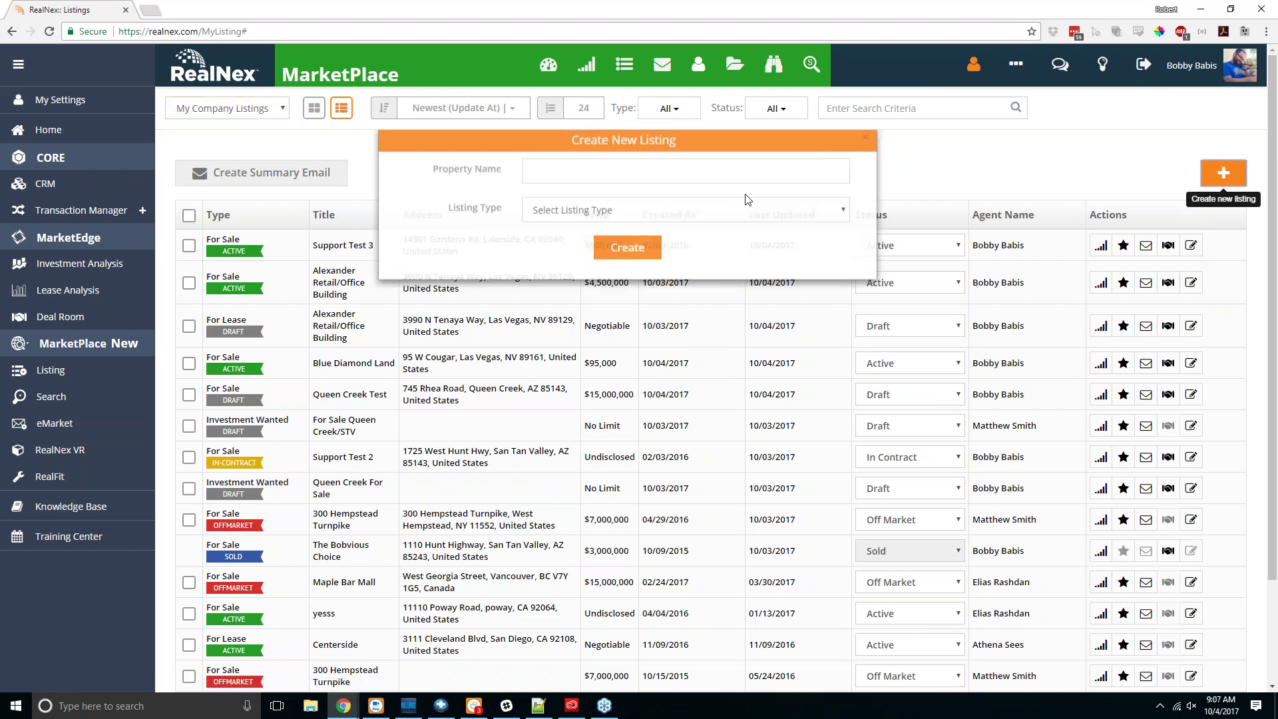
{"action": "left_click", "coordinate": [622, 192]}
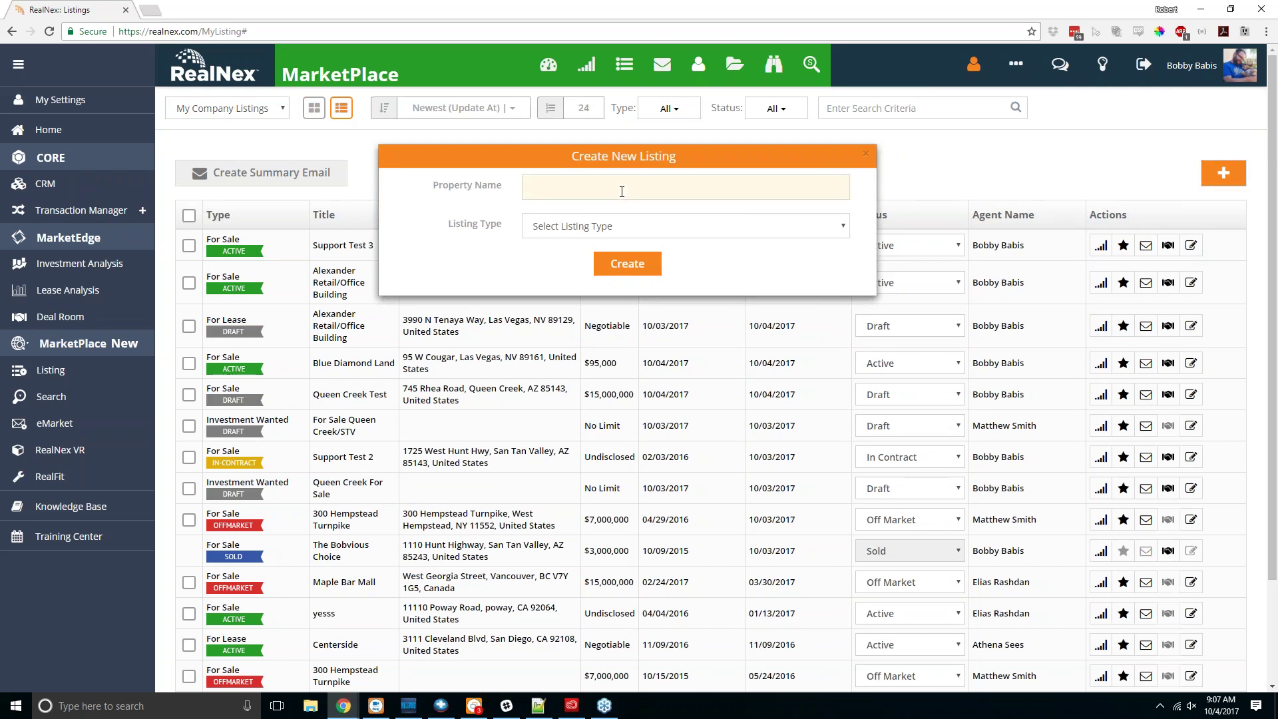
{"action": "type", "text": "This is the Property Name"}
{"action": "left_click", "coordinate": [641, 226]}
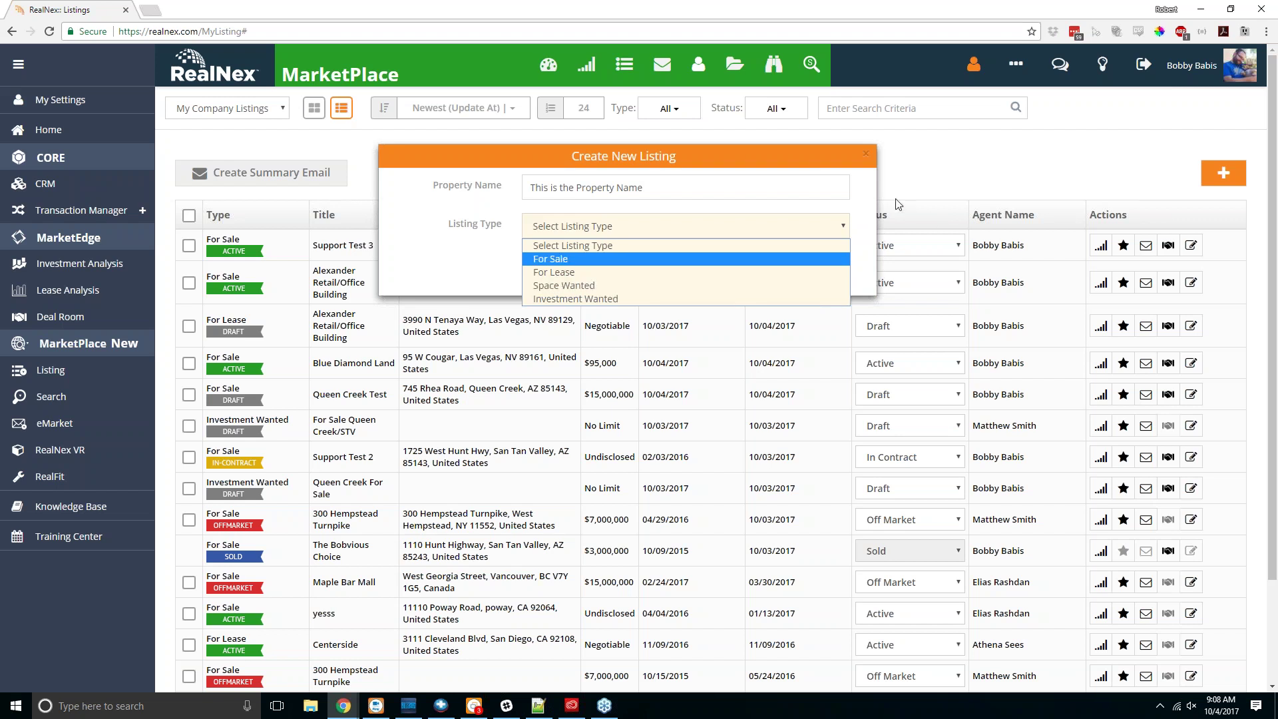
{"action": "left_click", "coordinate": [645, 264]}
{"action": "left_click", "coordinate": [627, 264]}
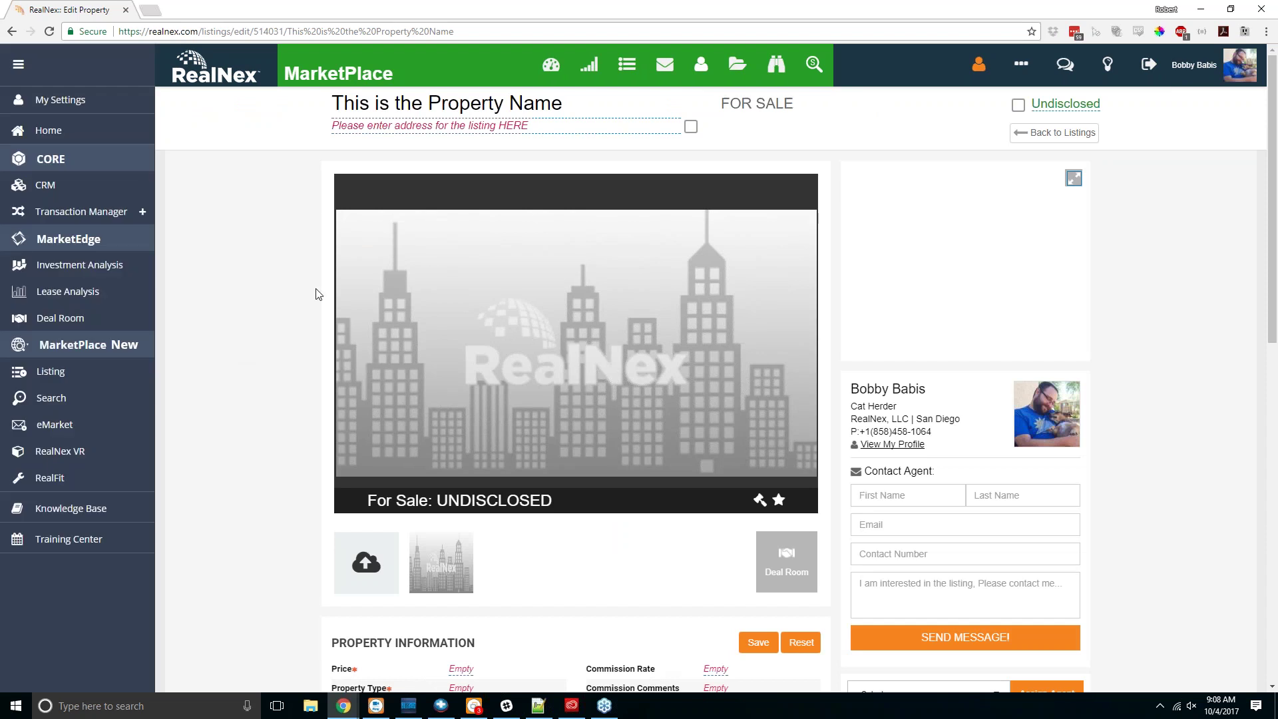
{"action": "left_click", "coordinate": [341, 127]}
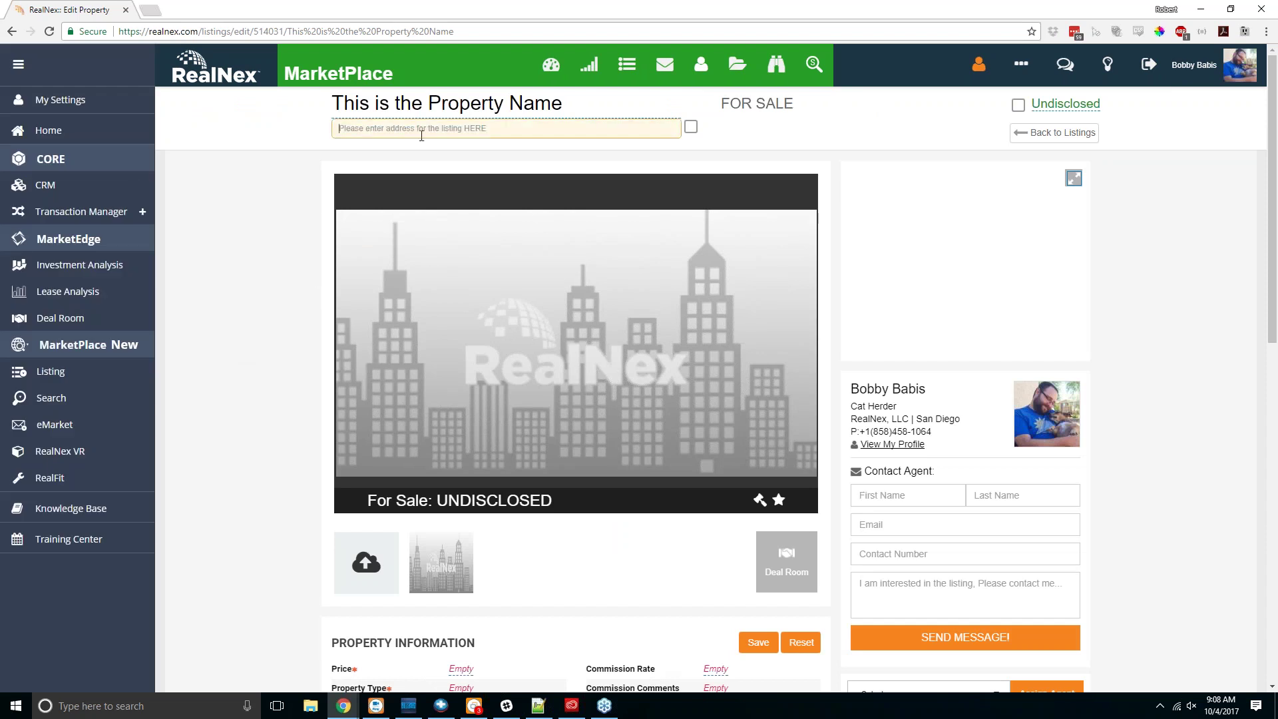
{"action": "type", "text": "2092"}
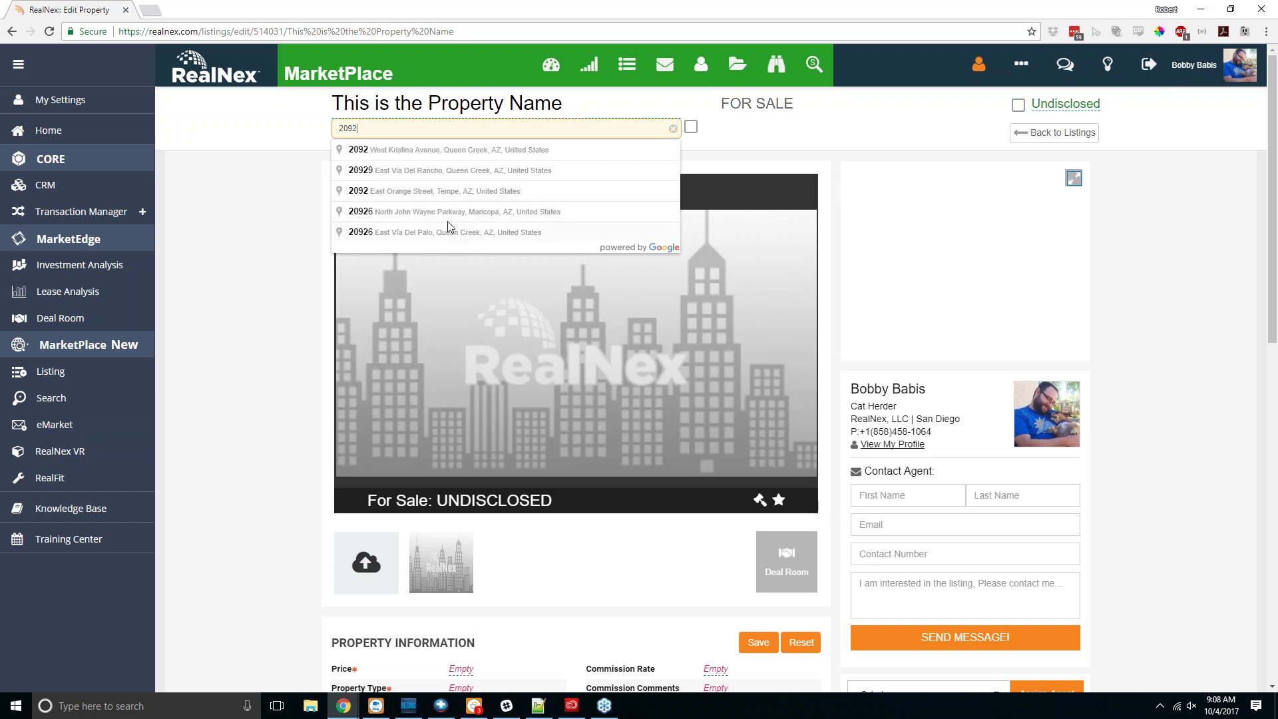
{"action": "left_click", "coordinate": [445, 193]}
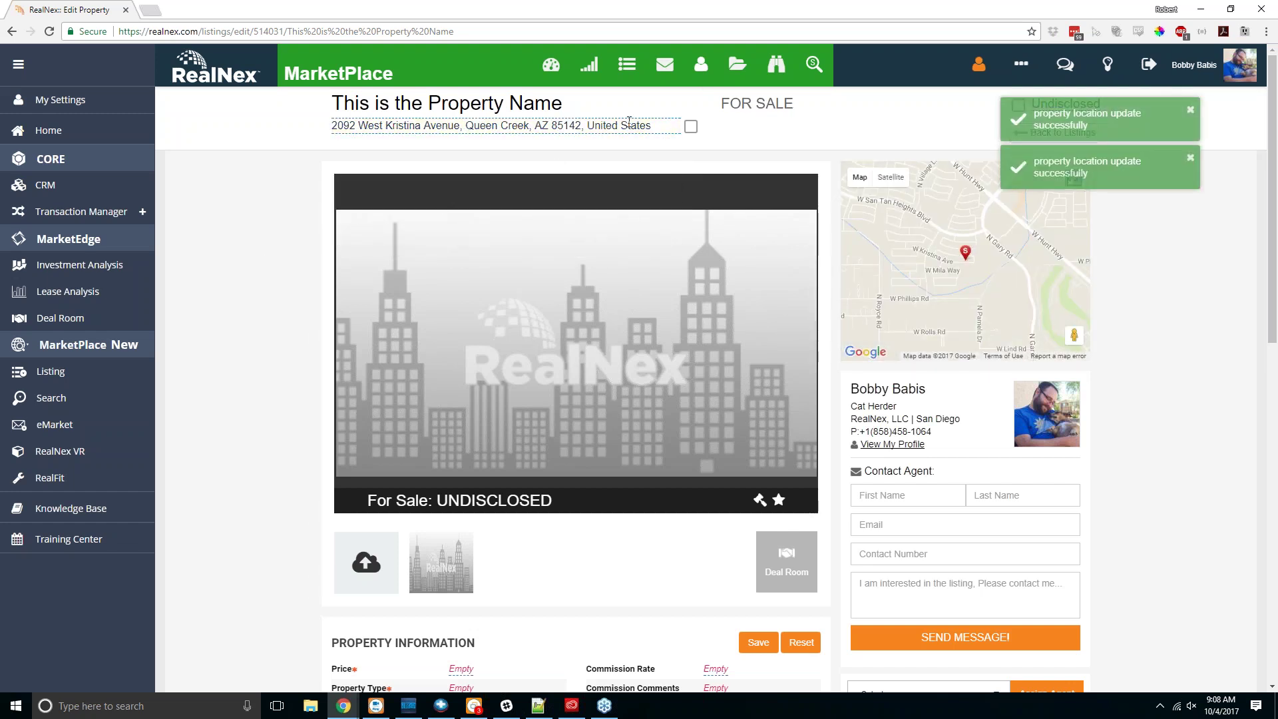
{"action": "left_click", "coordinate": [690, 127]}
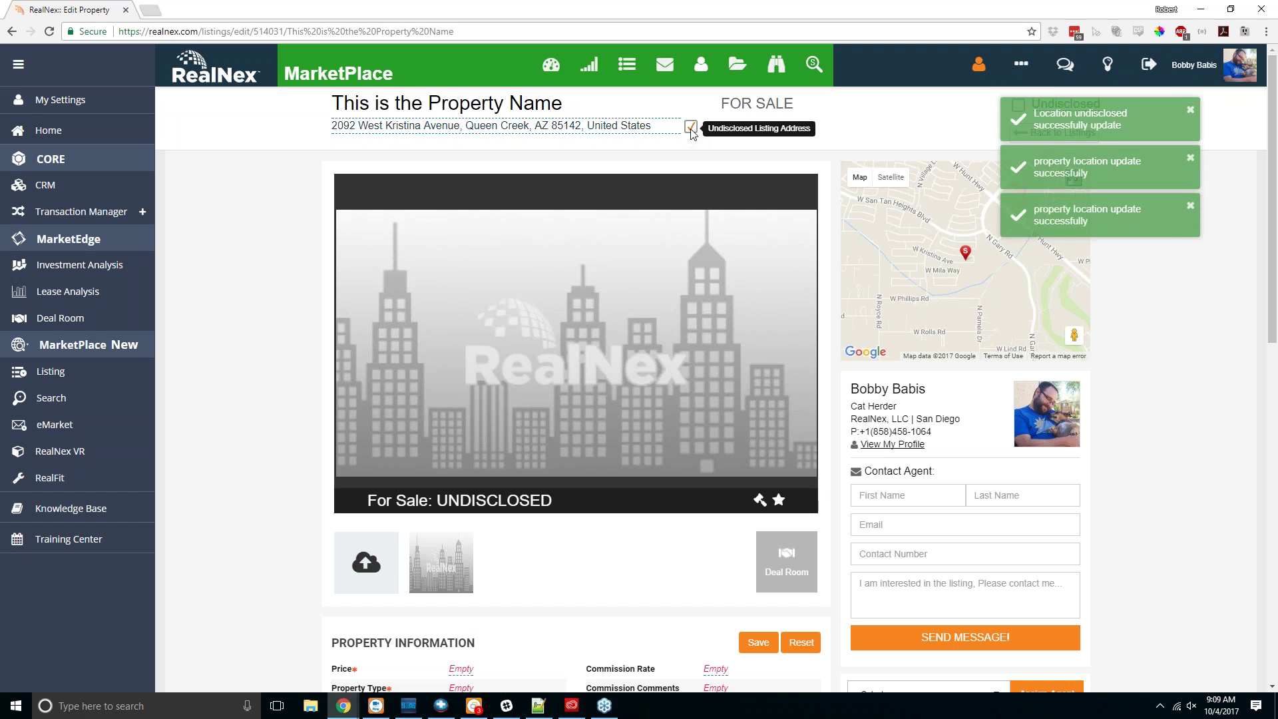
{"action": "left_click", "coordinate": [690, 127]}
{"action": "scroll", "coordinate": [255, 437], "scroll_direction": "down", "scroll_amount": 1}
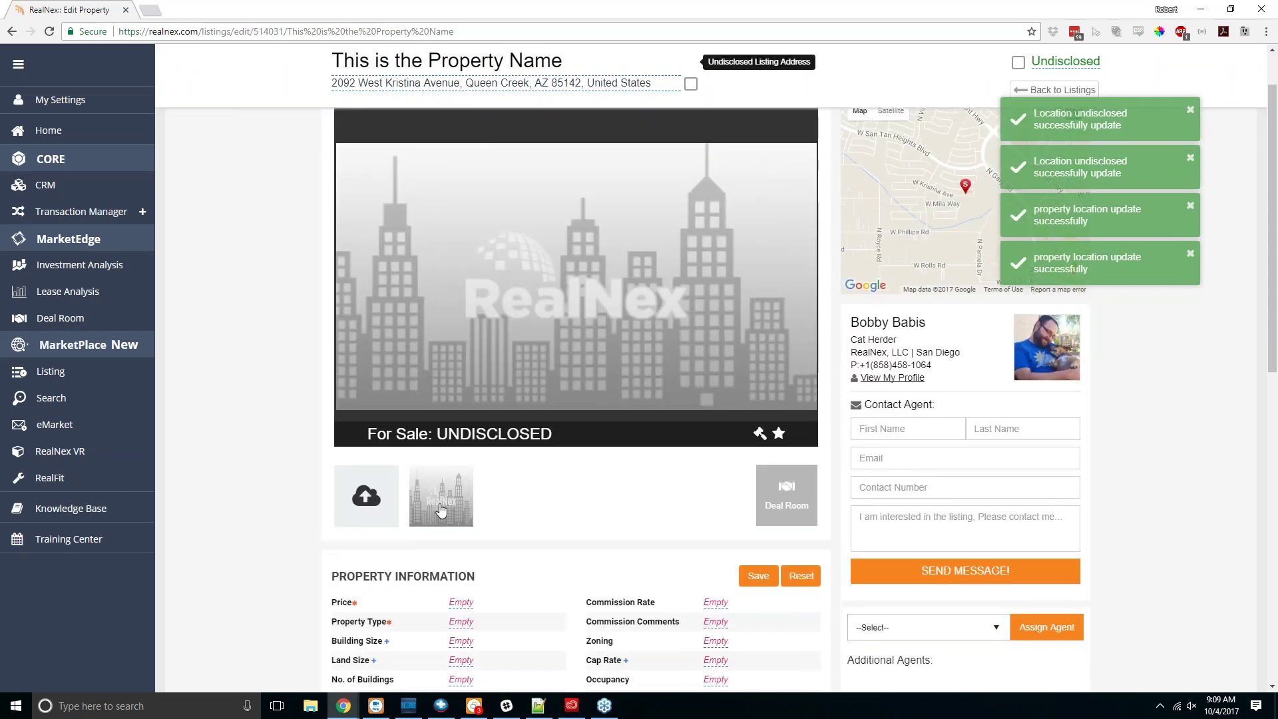
{"action": "left_click", "coordinate": [373, 499]}
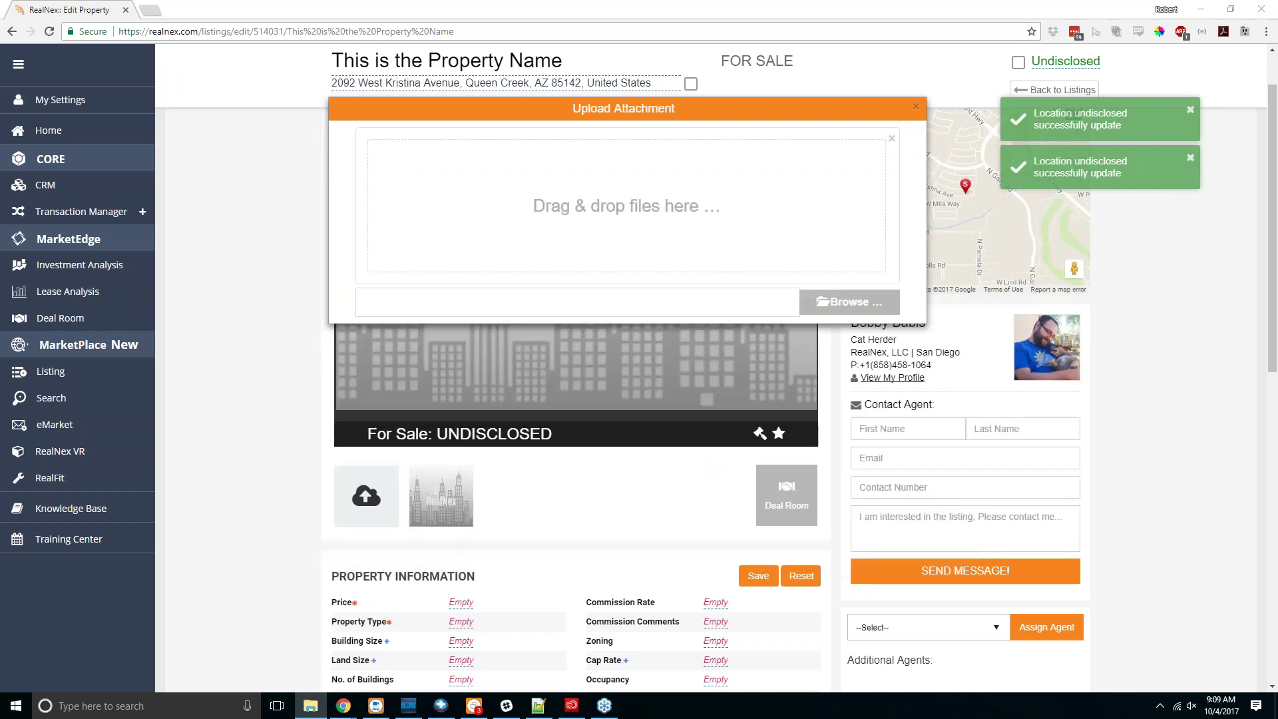
Step: Upload 5 Unit MF.jpg by drag-and-drop and the desert land photo via Browse
{"action": "left_click", "coordinate": [310, 705]}
{"action": "left_click_drag", "start_coordinate": [199, 266], "coordinate": [807, 276]}
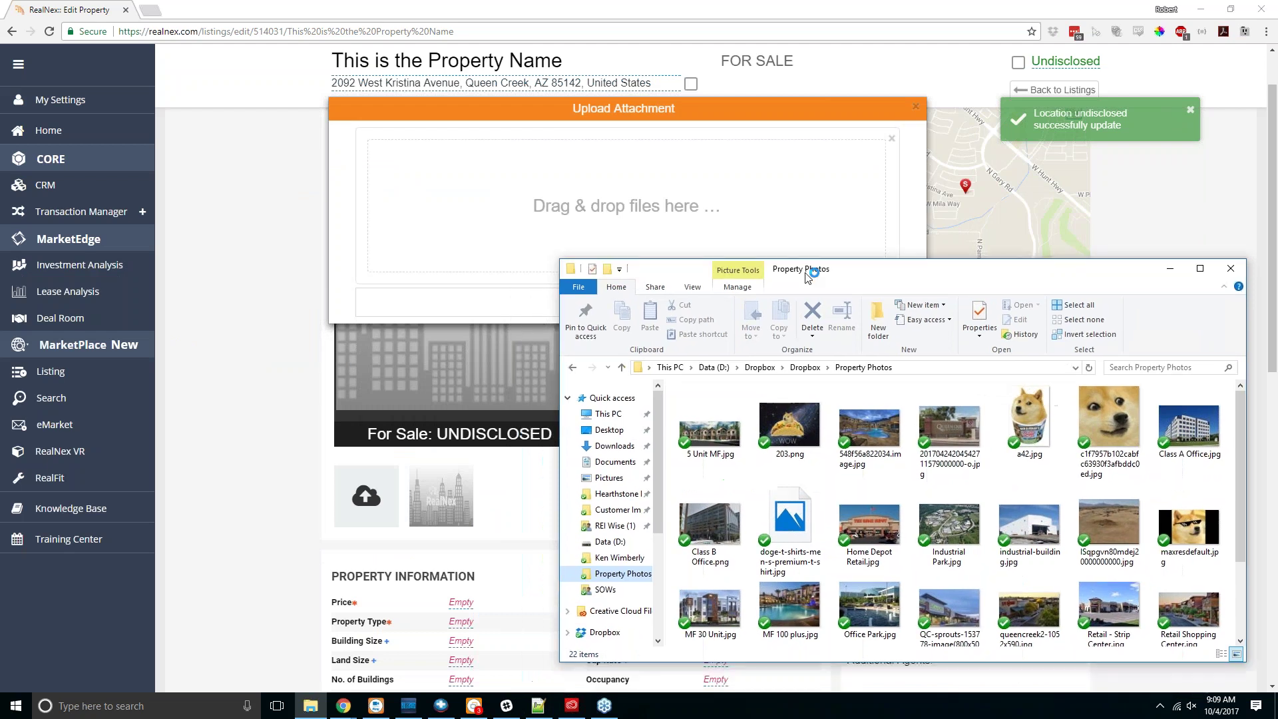
{"action": "left_click_drag", "start_coordinate": [710, 429], "coordinate": [628, 193]}
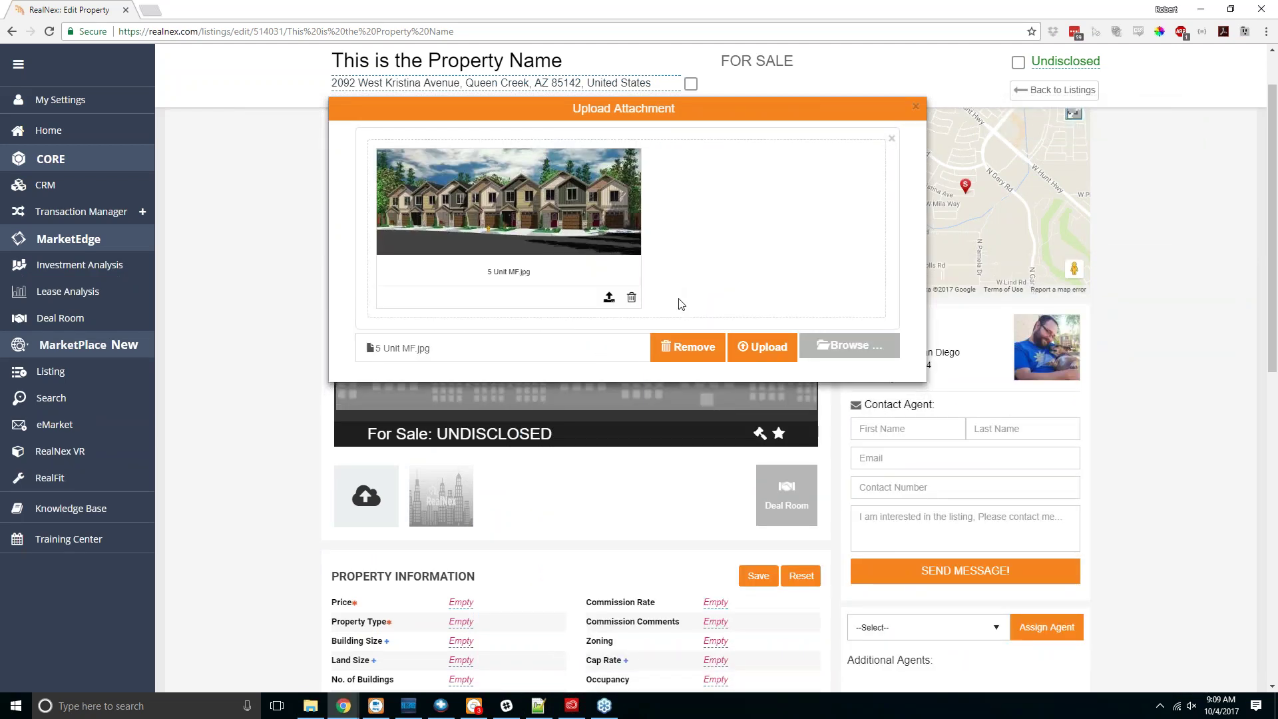
{"action": "left_click", "coordinate": [839, 352]}
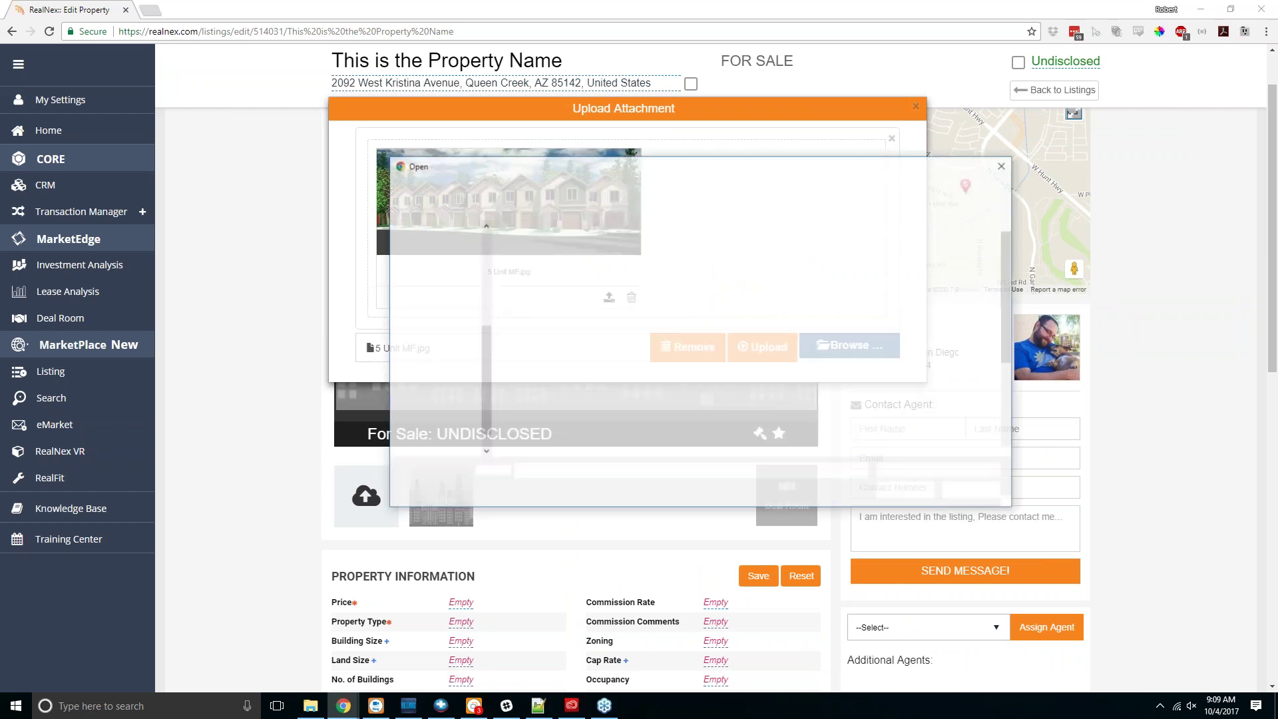
{"action": "scroll", "coordinate": [788, 358], "scroll_direction": "down", "scroll_amount": 3}
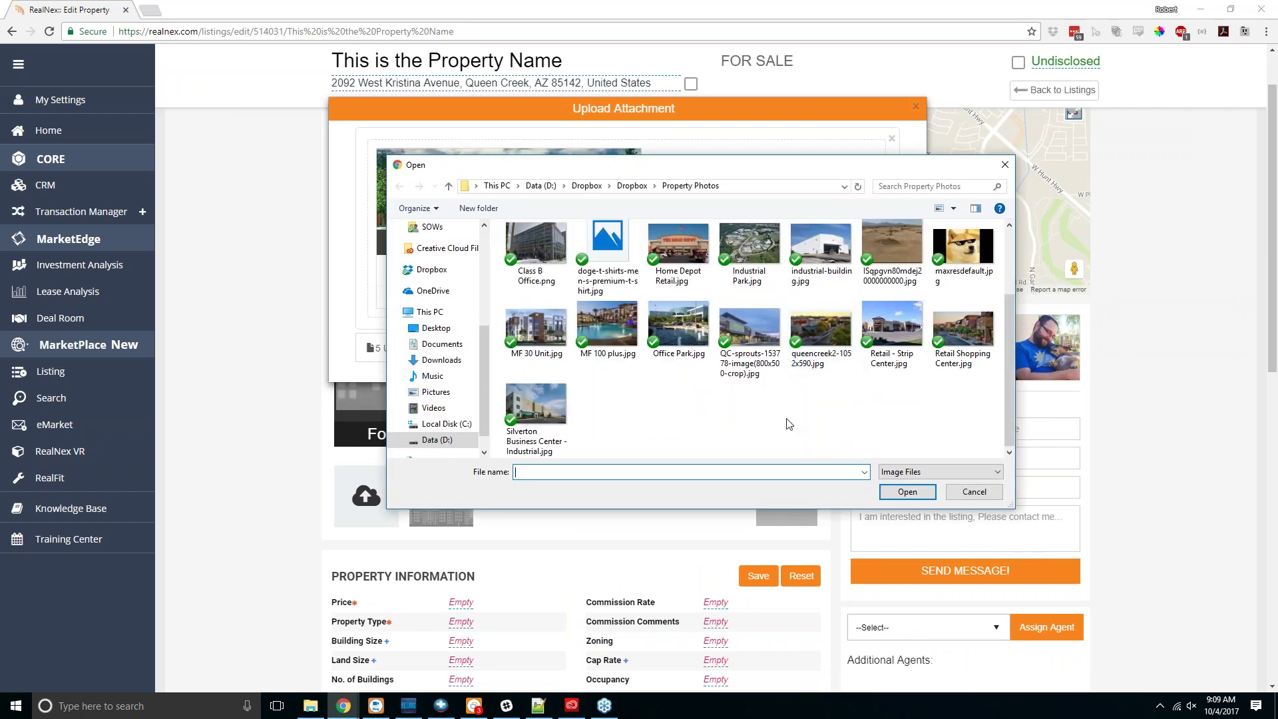
{"action": "double_click", "coordinate": [890, 238]}
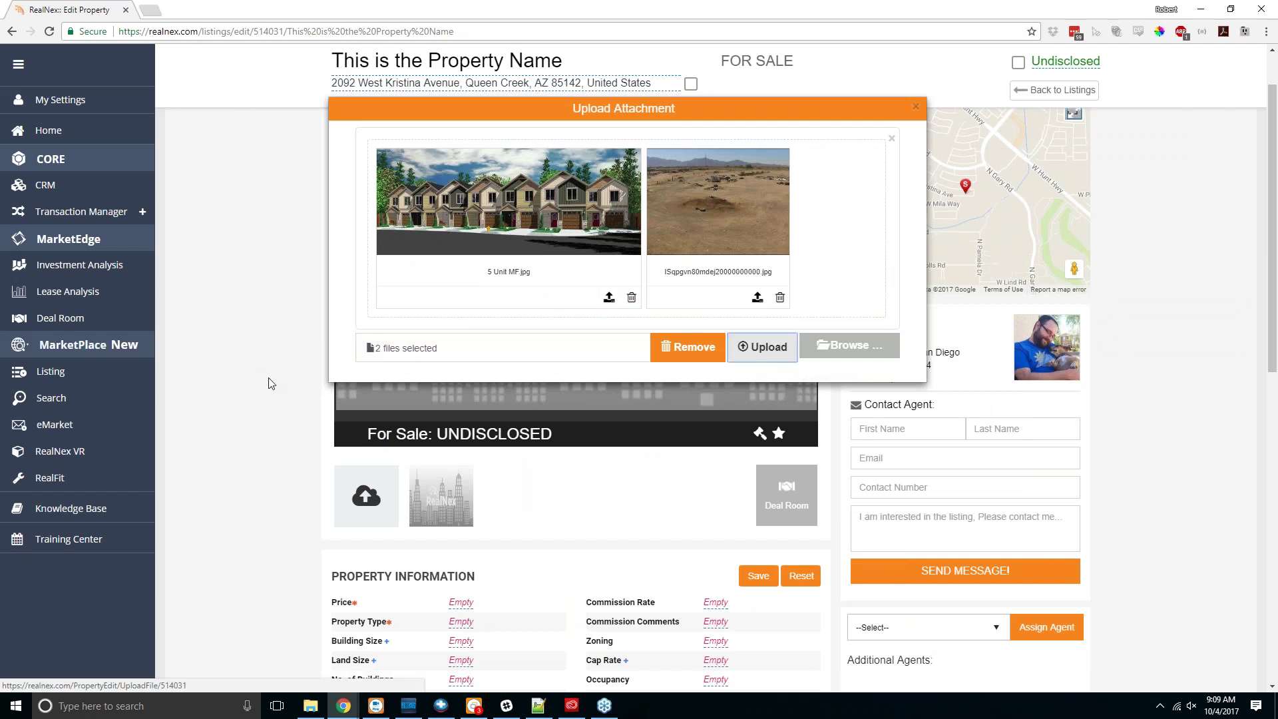
{"action": "left_click", "coordinate": [762, 346]}
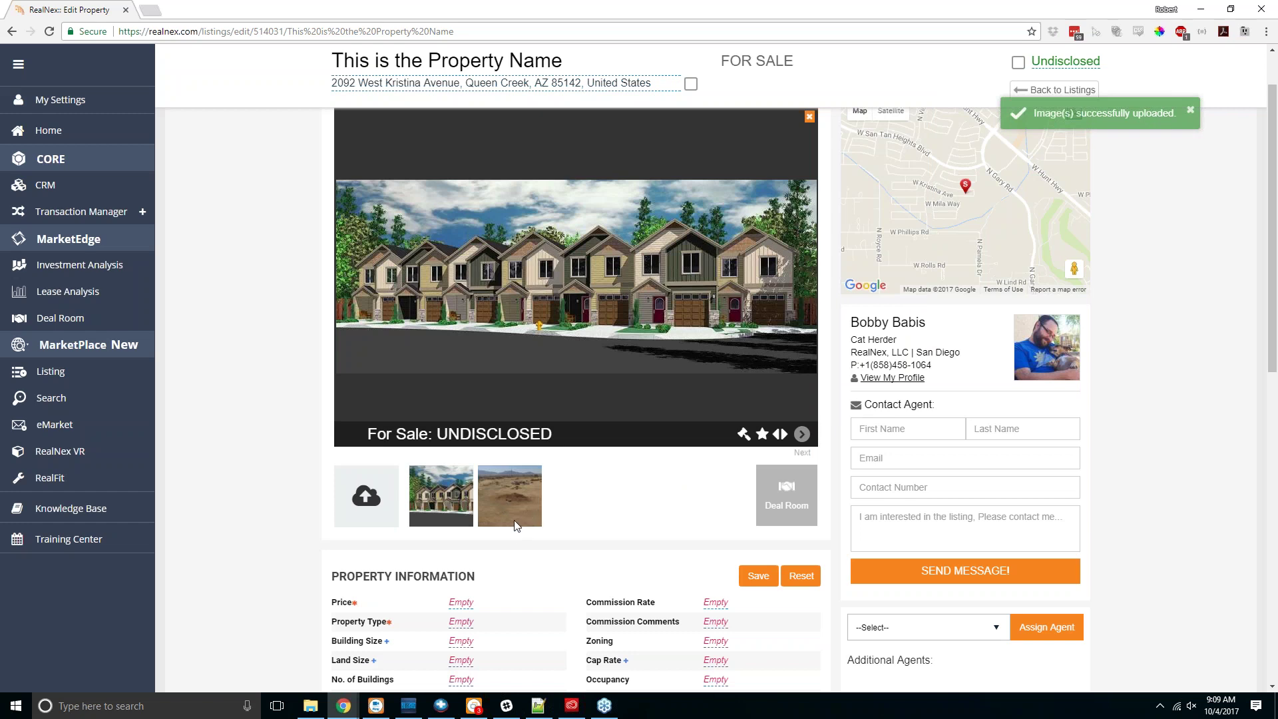
Step: Move the desert lot photo into the first image slot and save the order
{"action": "left_click", "coordinate": [784, 439]}
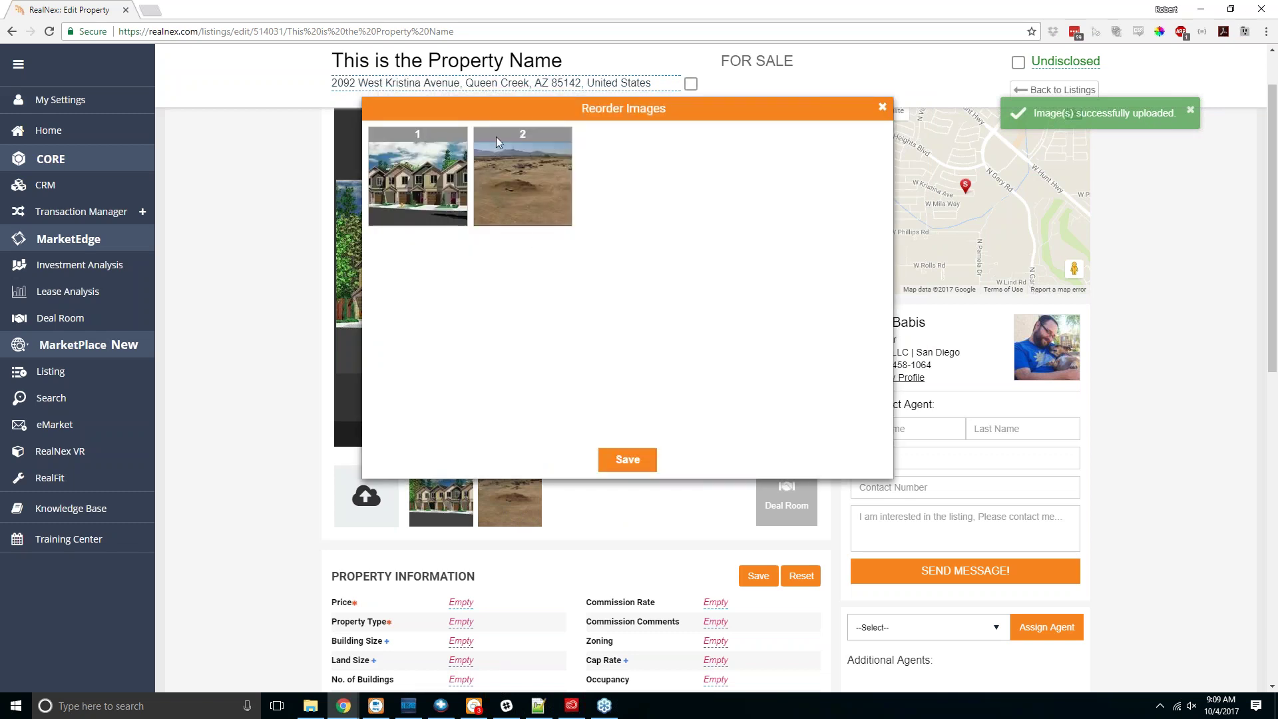
{"action": "left_click_drag", "start_coordinate": [493, 138], "coordinate": [416, 131]}
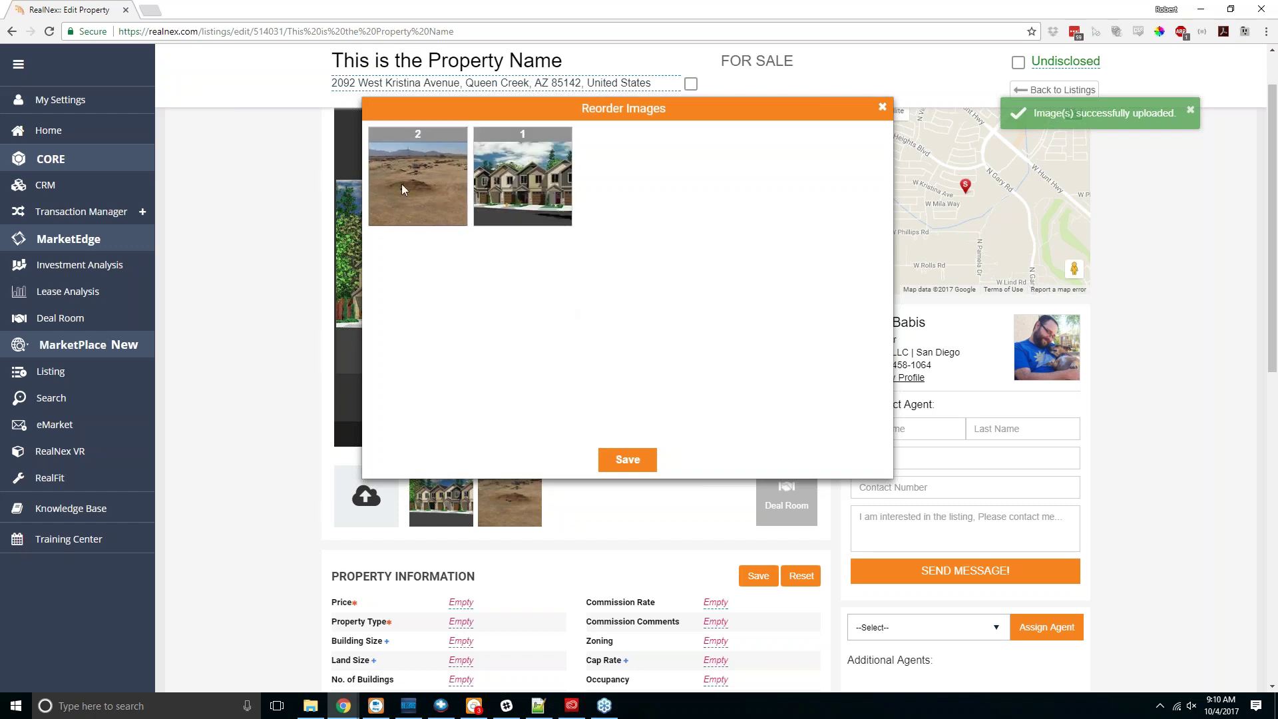
{"action": "left_click", "coordinate": [627, 459]}
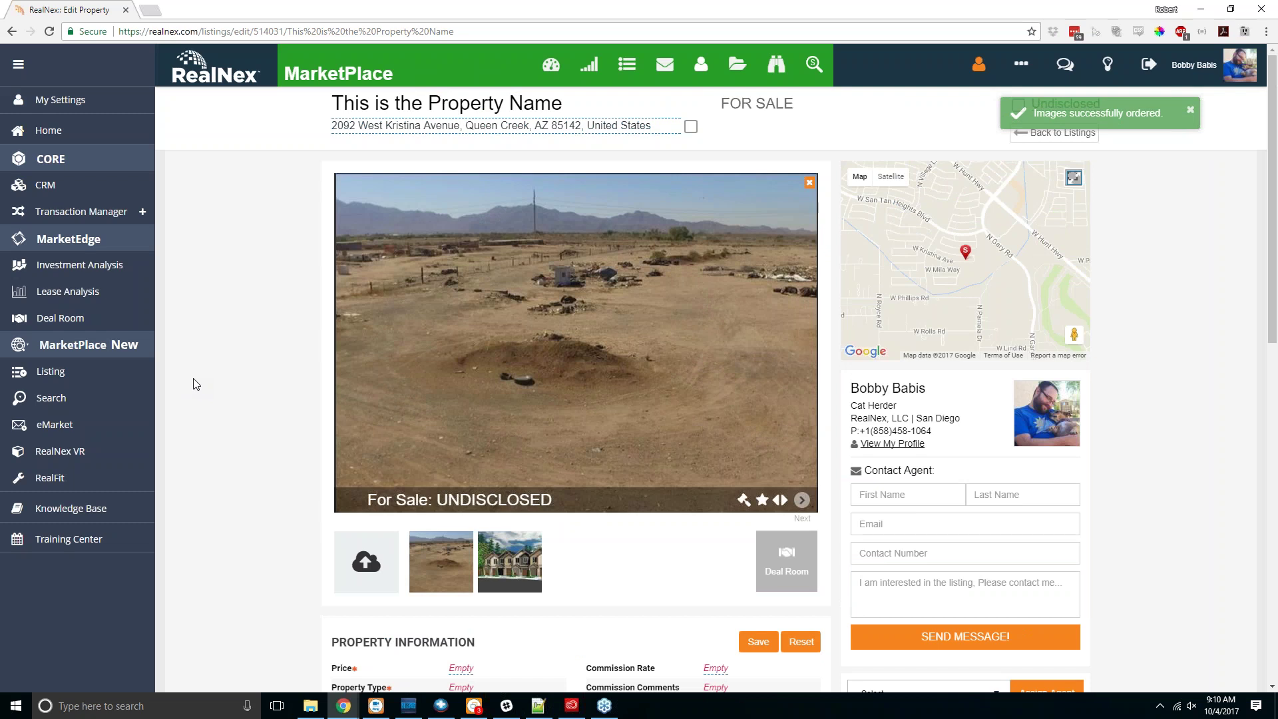
Step: Set the listing price to 1500000
{"action": "scroll", "coordinate": [291, 491], "scroll_direction": "down", "scroll_amount": 3}
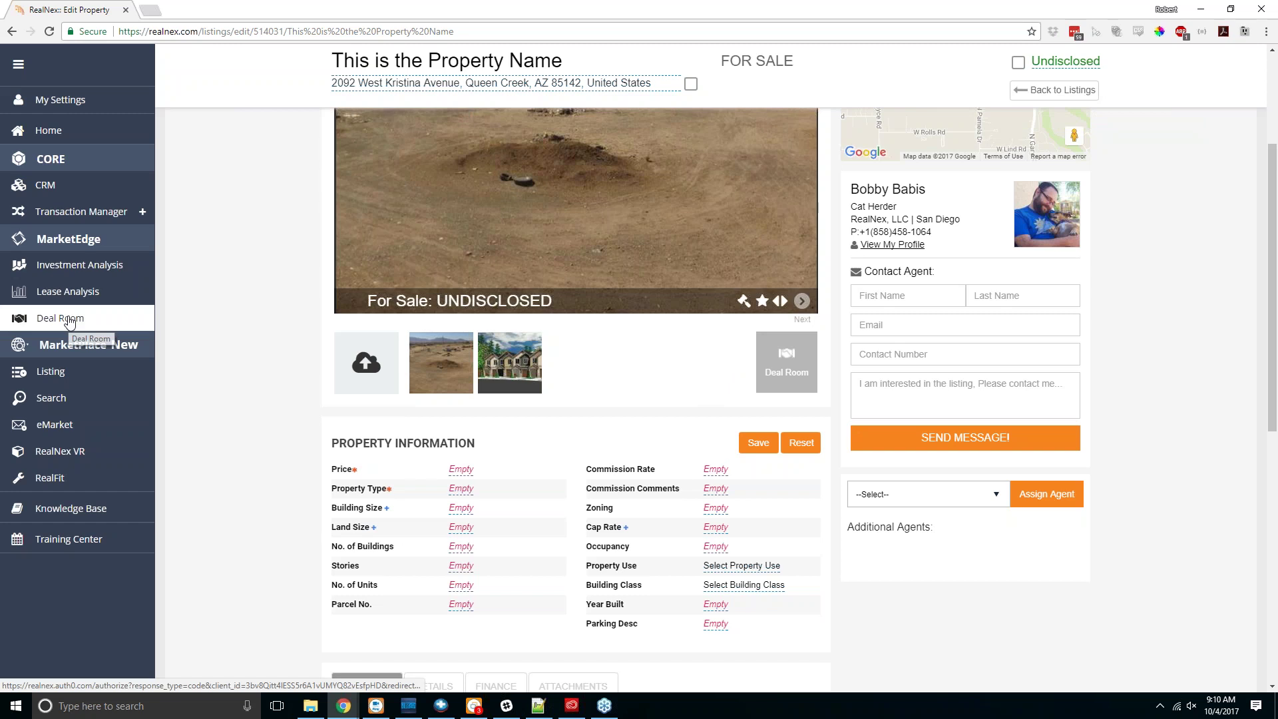
{"action": "scroll", "coordinate": [280, 398], "scroll_direction": "down", "scroll_amount": 2}
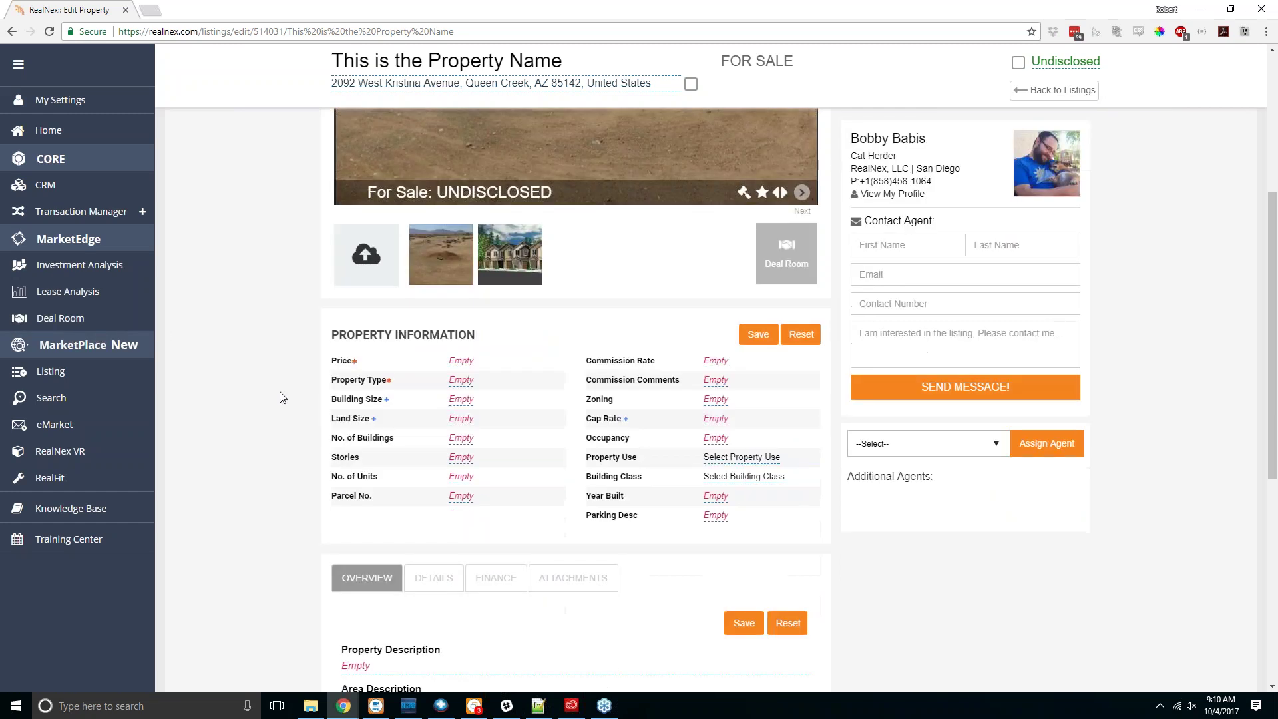
{"action": "scroll", "coordinate": [280, 398], "scroll_direction": "down", "scroll_amount": 2}
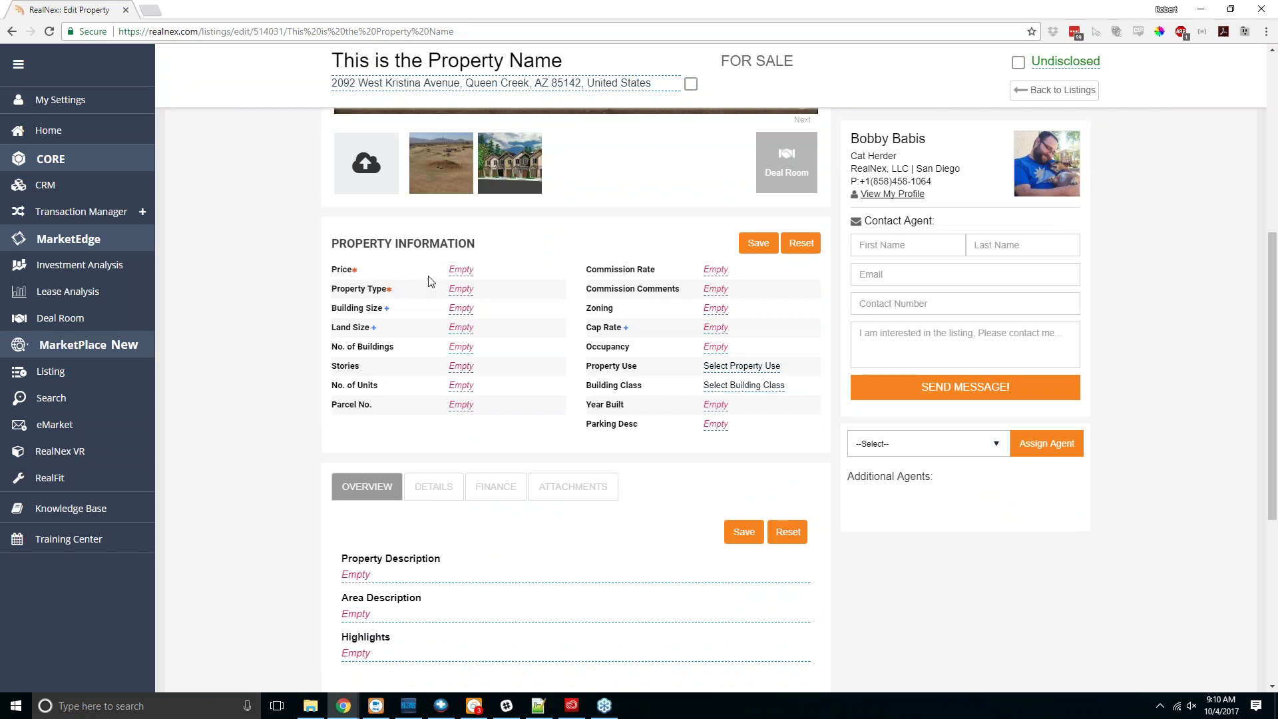
{"action": "left_click", "coordinate": [455, 271]}
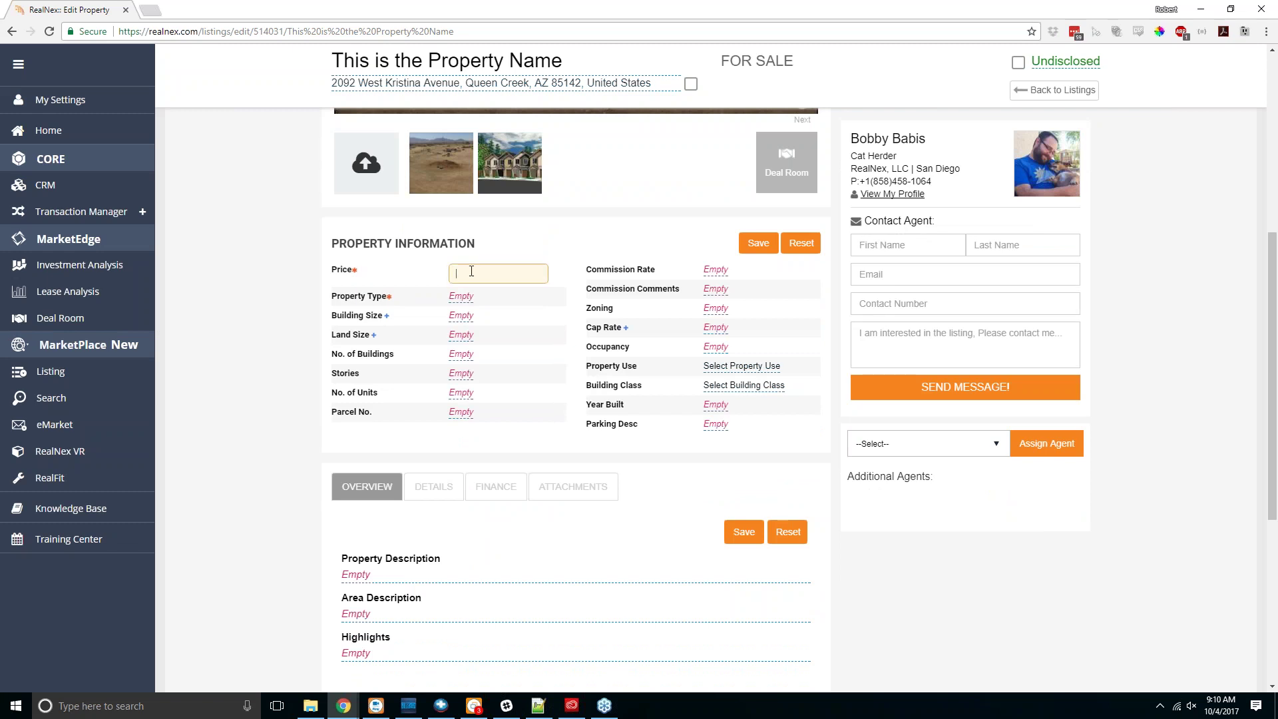
{"action": "type", "text": "1500000"}
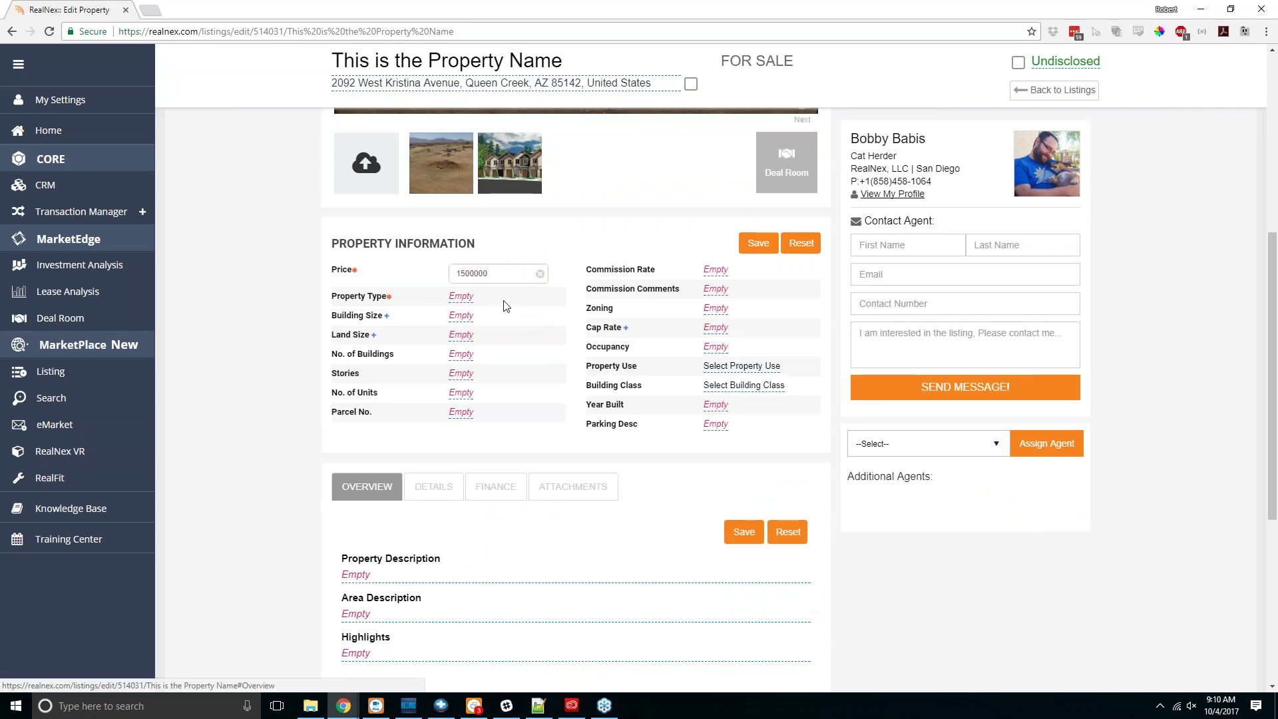
{"action": "key", "text": "Return"}
Step: Set the property type to Vacant Land with subtype Vacant Land - Commercial
{"action": "left_click", "coordinate": [458, 293]}
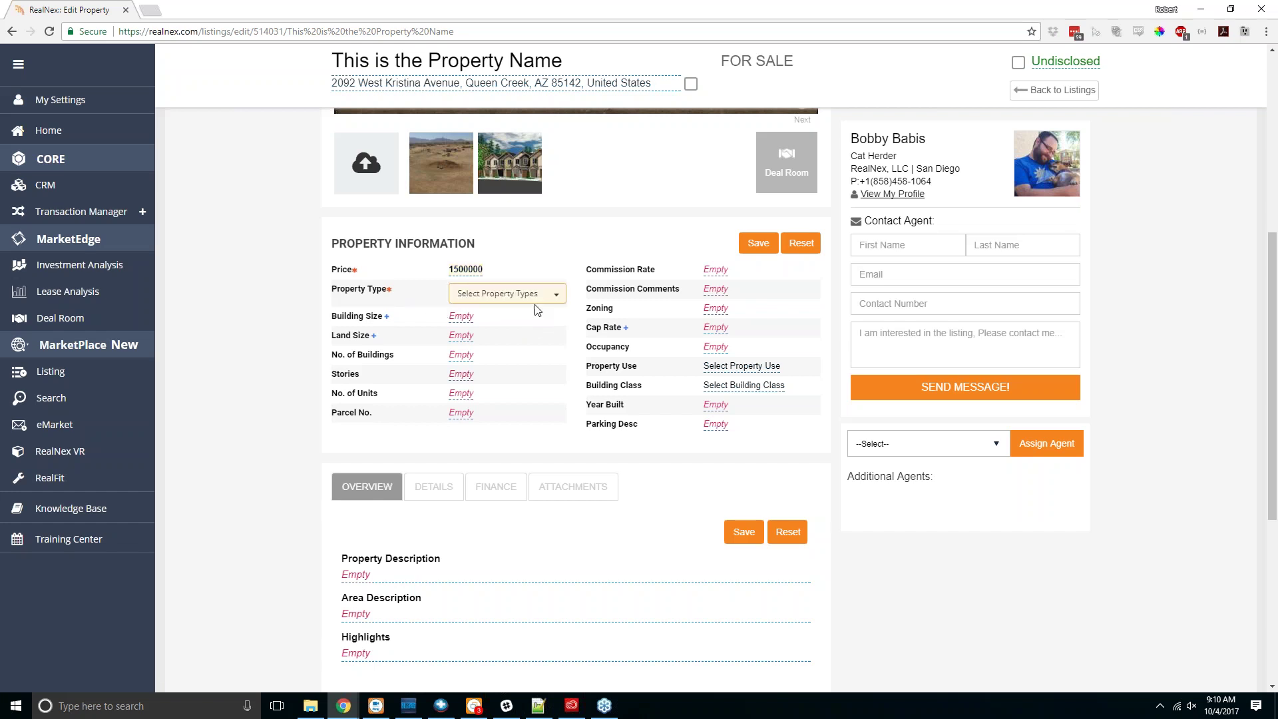
{"action": "left_click", "coordinate": [536, 297]}
{"action": "scroll", "coordinate": [509, 378], "scroll_direction": "down", "scroll_amount": 1}
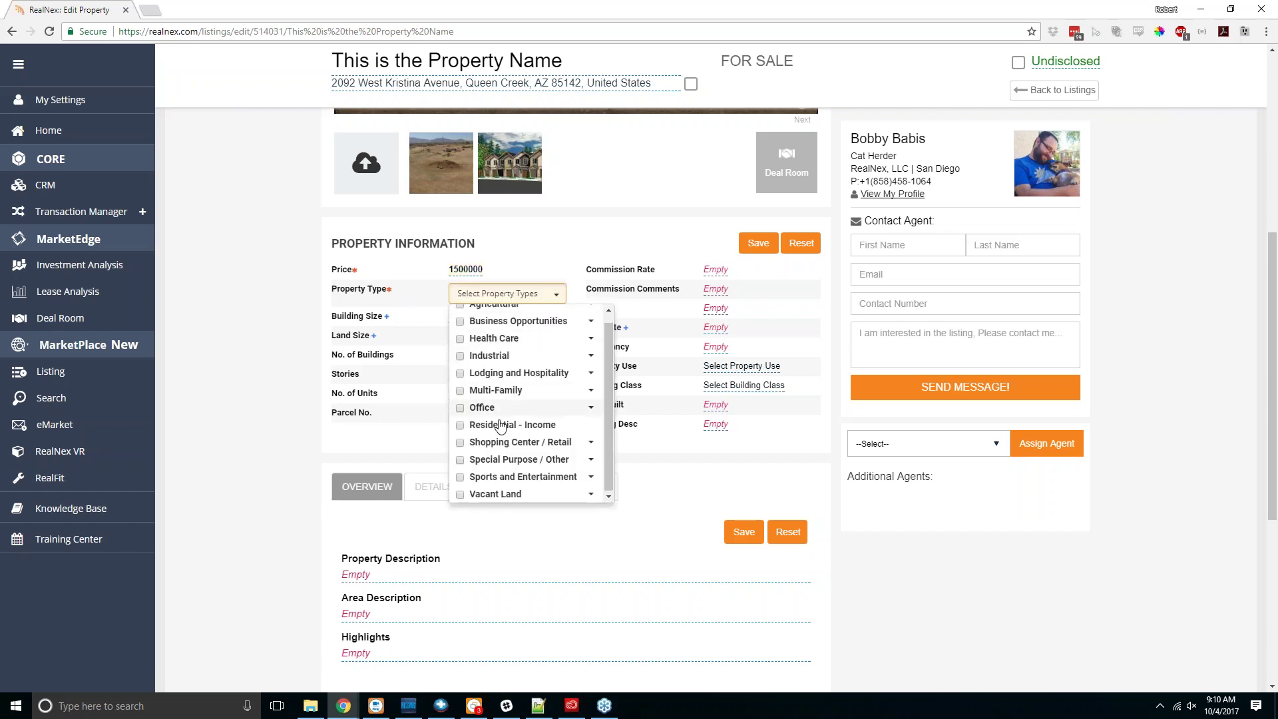
{"action": "left_click", "coordinate": [460, 493]}
{"action": "scroll", "coordinate": [461, 498], "scroll_direction": "up", "scroll_amount": 4}
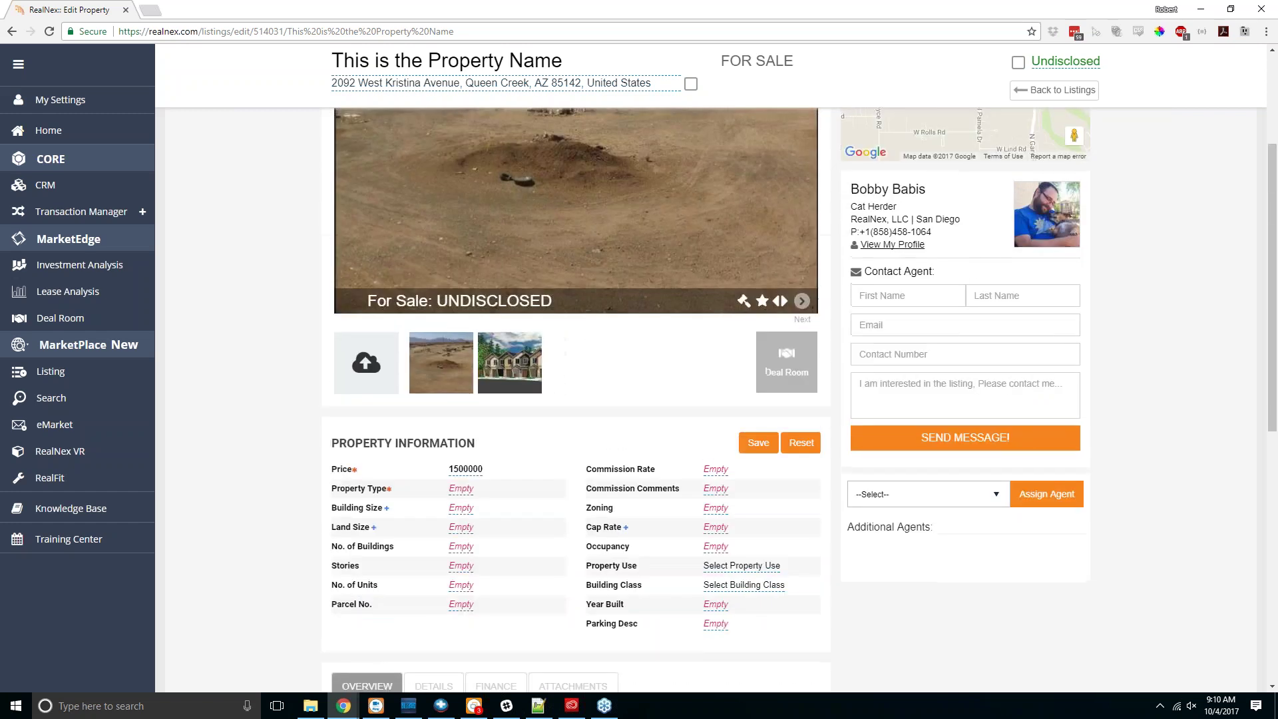
{"action": "scroll", "coordinate": [575, 399], "scroll_direction": "down", "scroll_amount": 4}
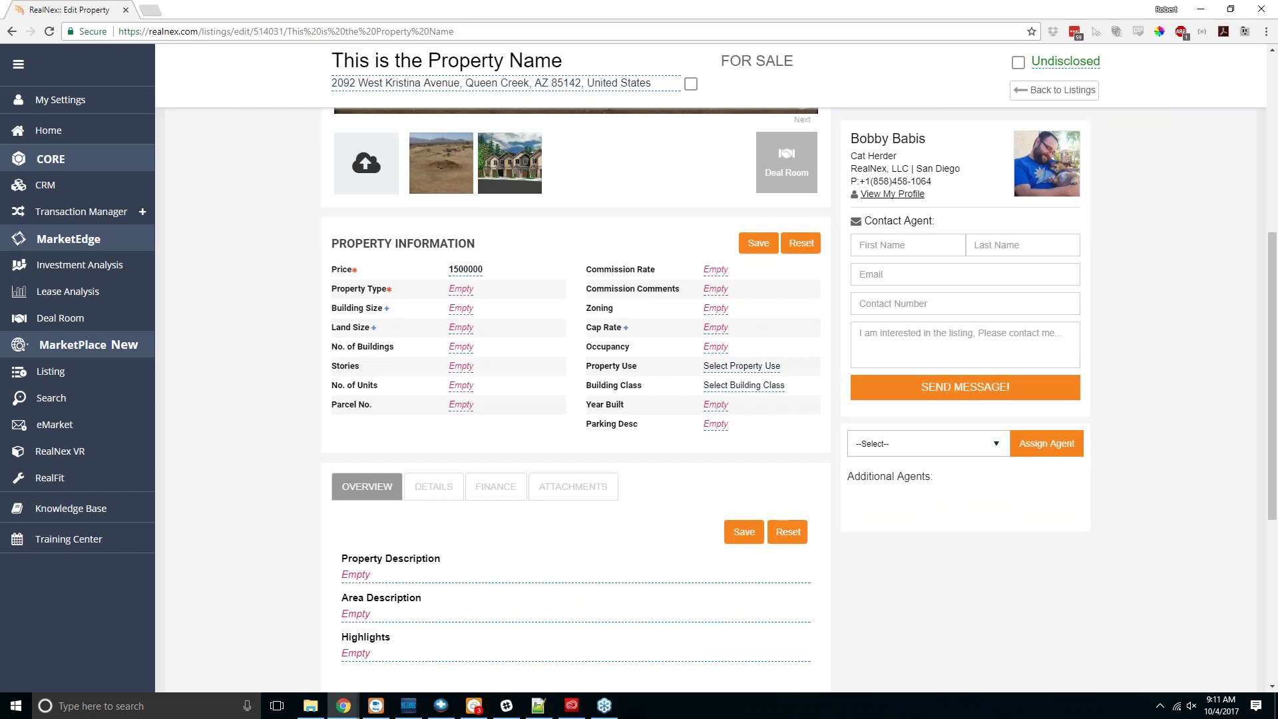
{"action": "left_click", "coordinate": [460, 289]}
{"action": "left_click", "coordinate": [479, 294]}
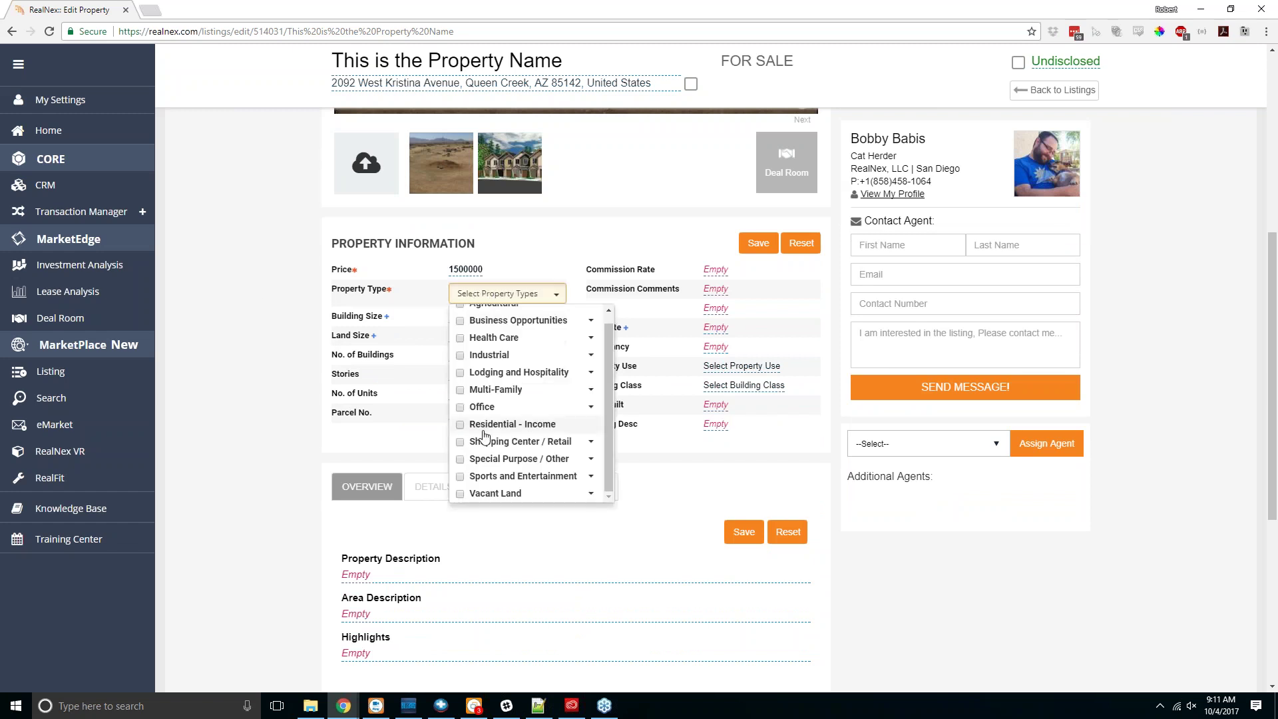
{"action": "left_click", "coordinate": [459, 494]}
{"action": "scroll", "coordinate": [597, 282], "scroll_direction": "down", "scroll_amount": 4}
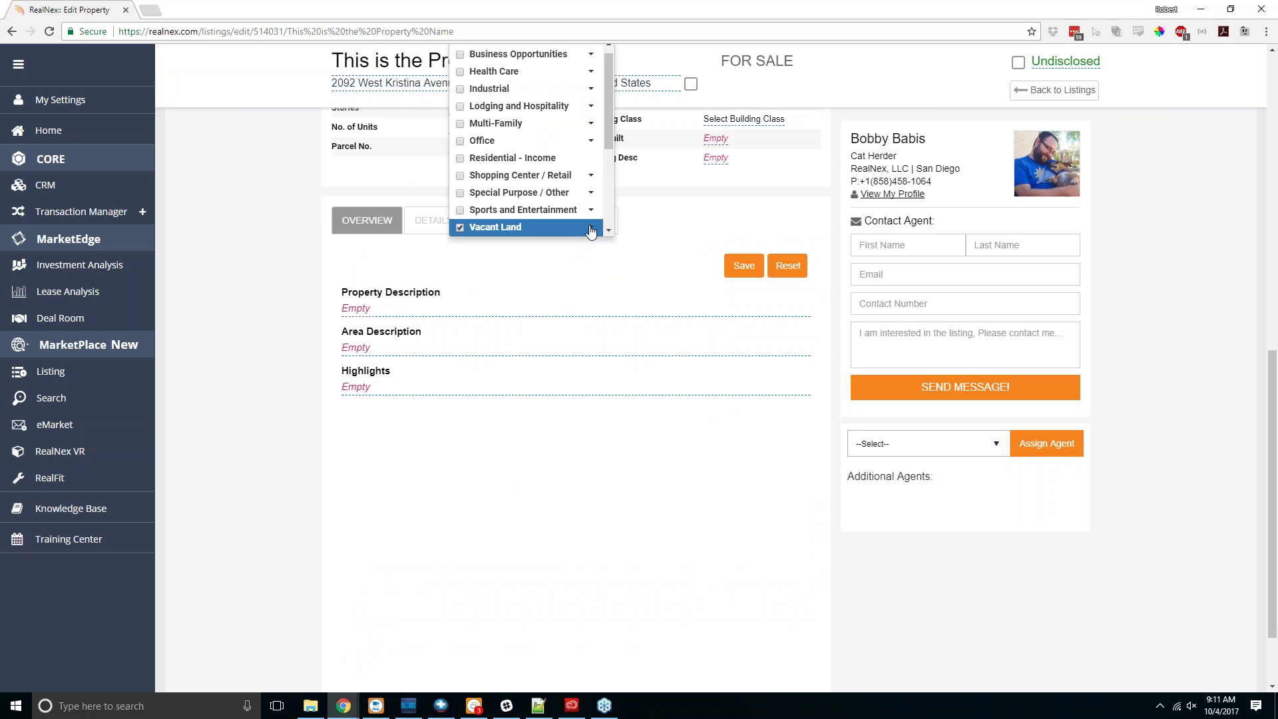
{"action": "left_click", "coordinate": [591, 228]}
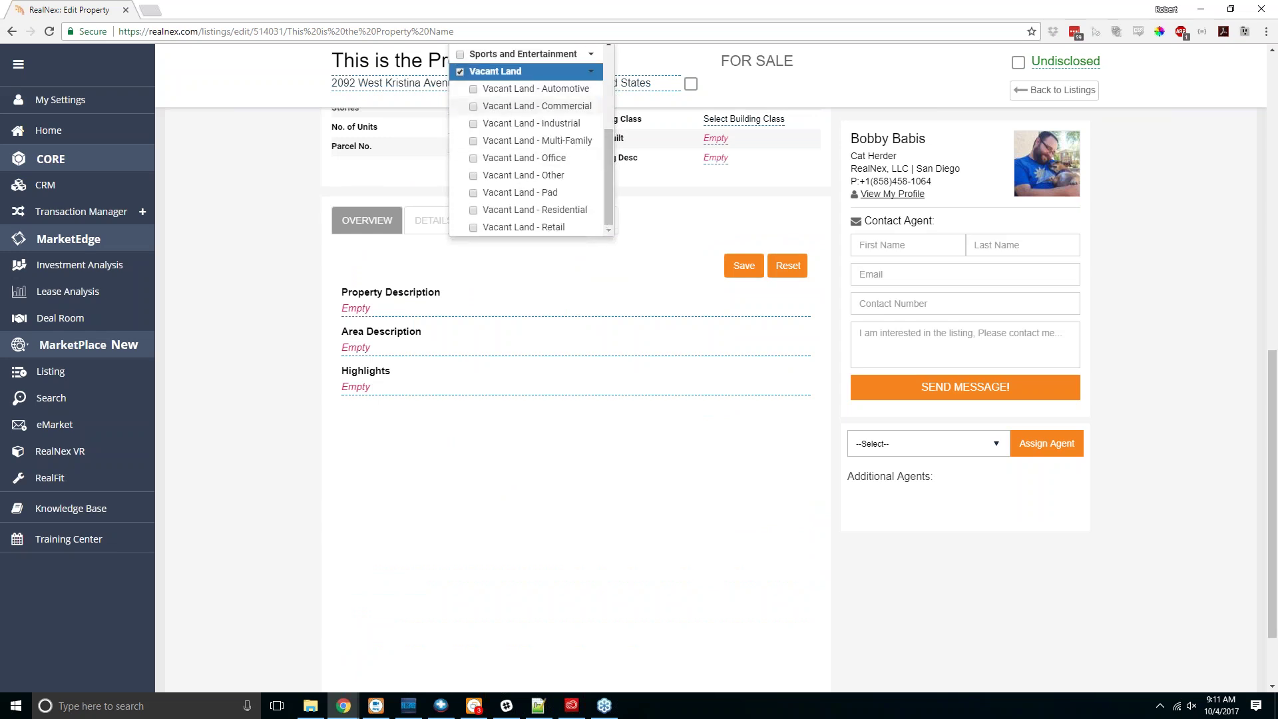
{"action": "left_click", "coordinate": [474, 108]}
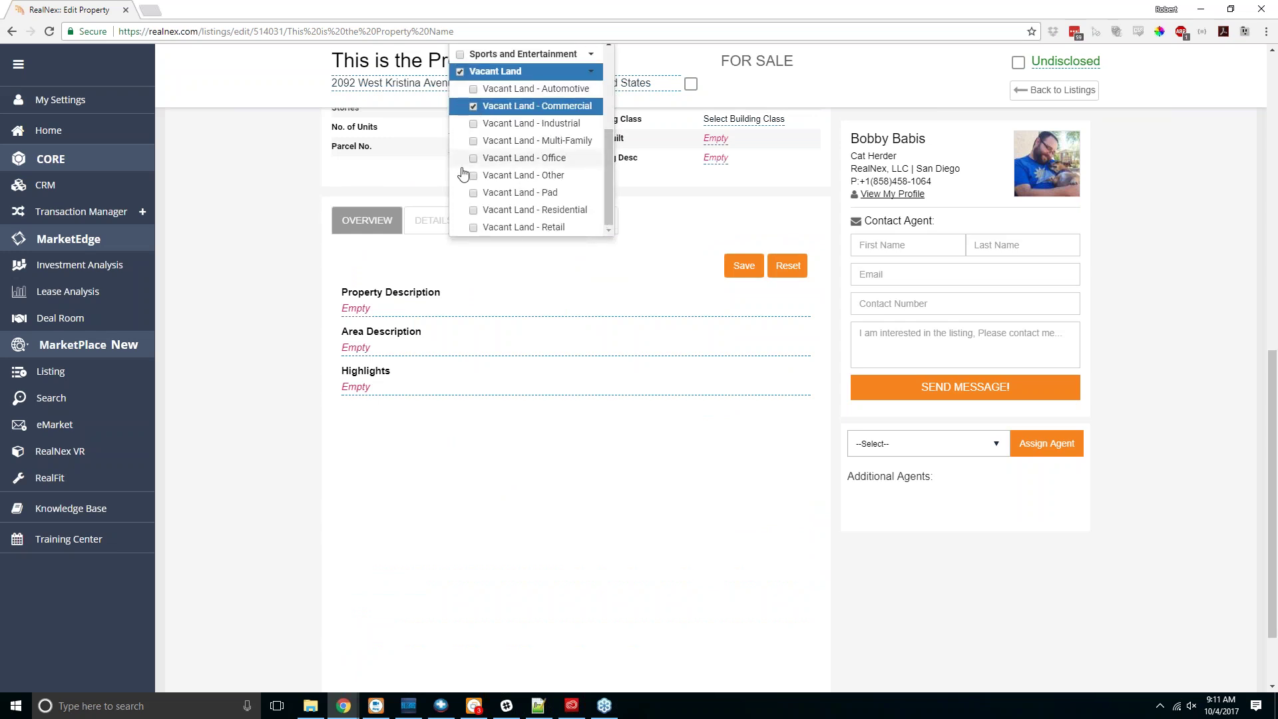
{"action": "left_click", "coordinate": [263, 224]}
{"action": "scroll", "coordinate": [266, 230], "scroll_direction": "up", "scroll_amount": 5}
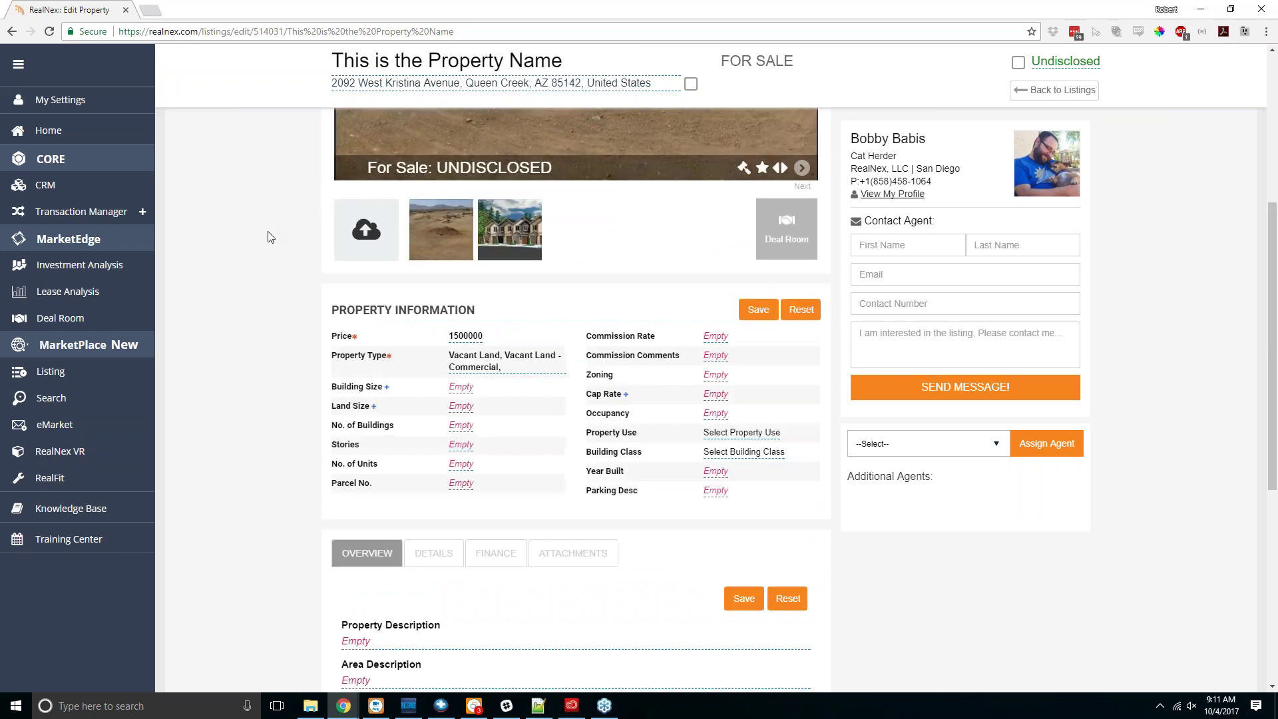
Step: Save the listing as a draft, return to editing, and mark the $1,500,000 price undisclosed
{"action": "left_click", "coordinate": [758, 309]}
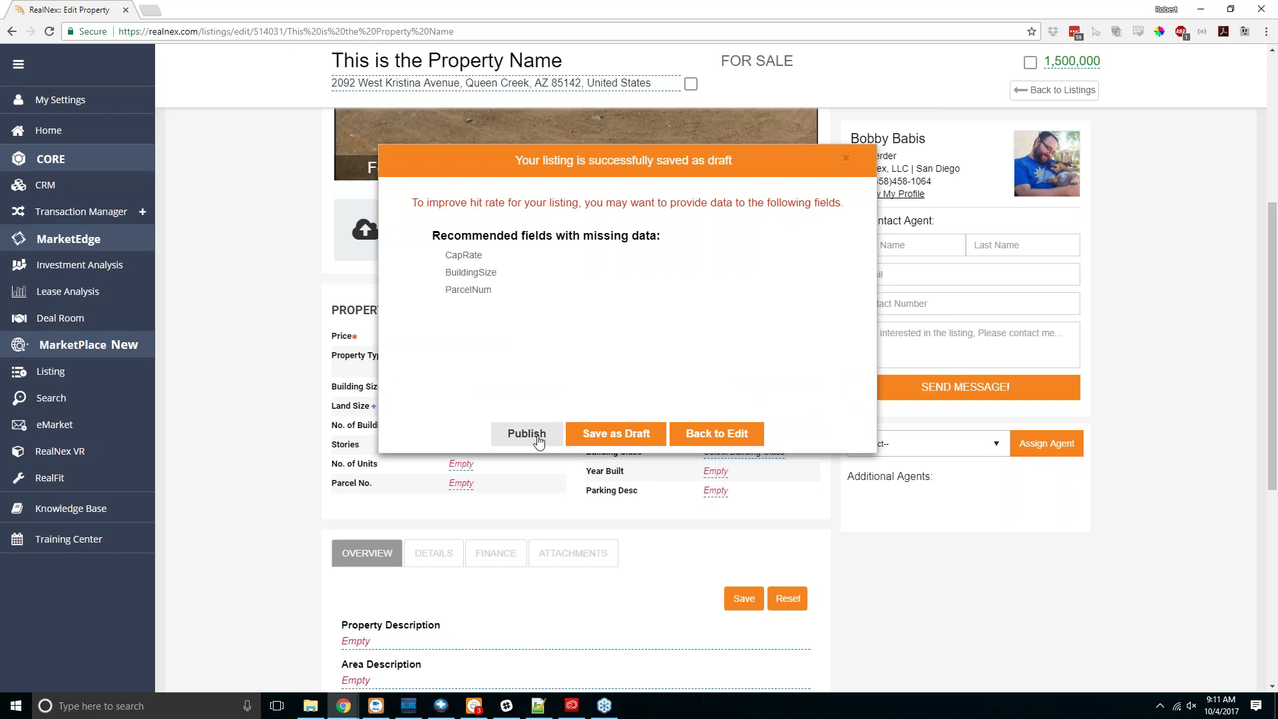
{"action": "left_click", "coordinate": [539, 439]}
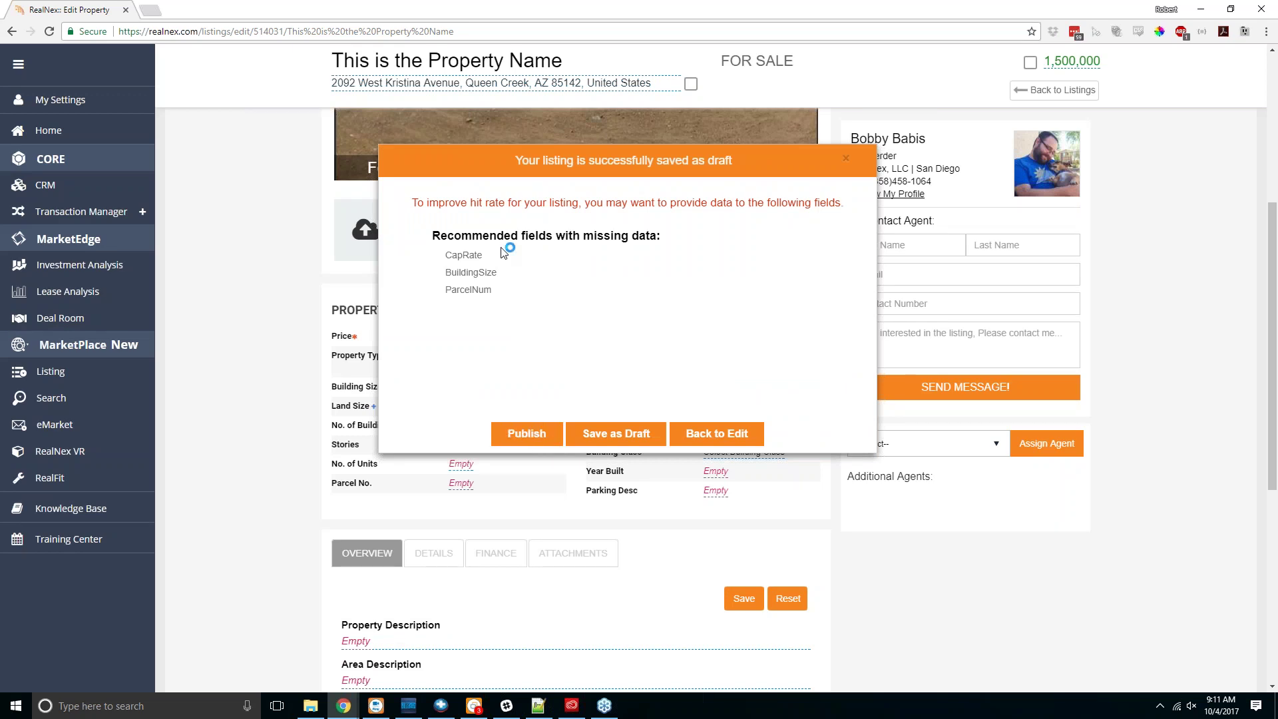
{"action": "left_click_drag", "start_coordinate": [620, 160], "coordinate": [664, 161]}
{"action": "left_click", "coordinate": [717, 435]}
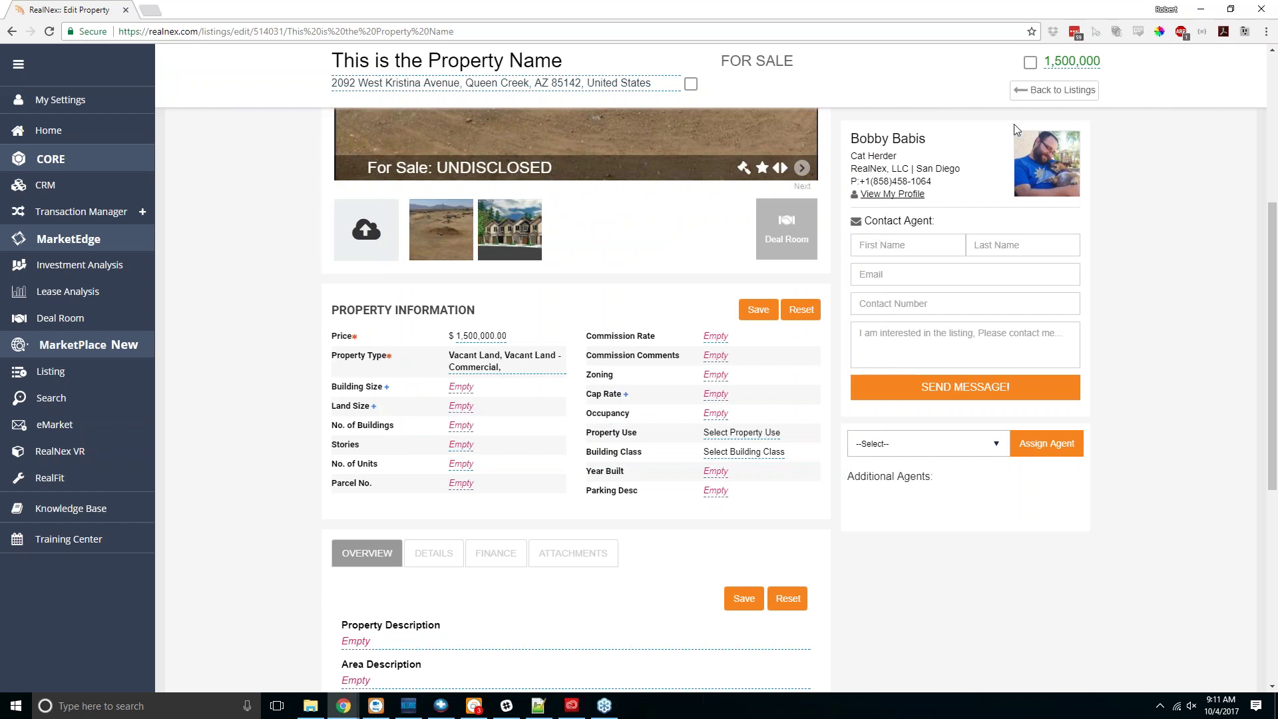
{"action": "left_click", "coordinate": [1029, 62]}
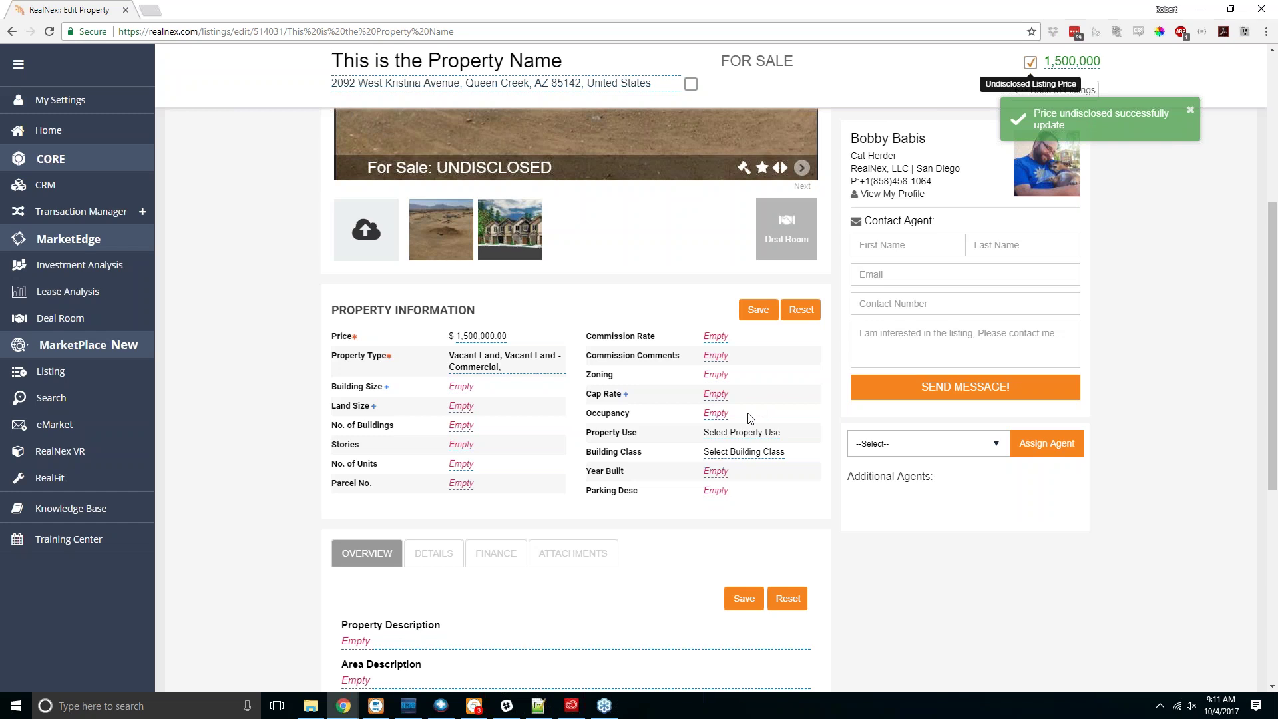
Step: Try publishing, go back to editing, then save the listing as a draft with Building Size blank
{"action": "left_click", "coordinate": [473, 396]}
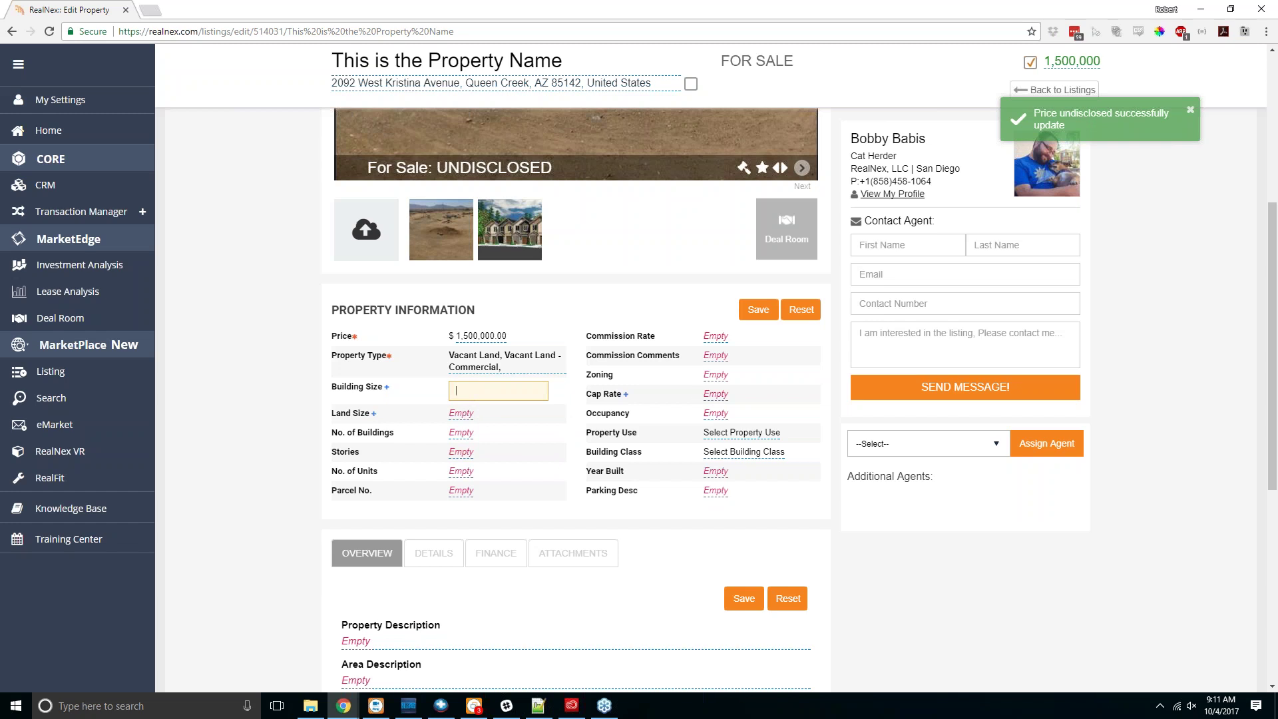
{"action": "scroll", "coordinate": [704, 400], "scroll_direction": "down", "scroll_amount": 2}
{"action": "scroll", "coordinate": [719, 373], "scroll_direction": "up", "scroll_amount": 1}
{"action": "left_click", "coordinate": [759, 245]}
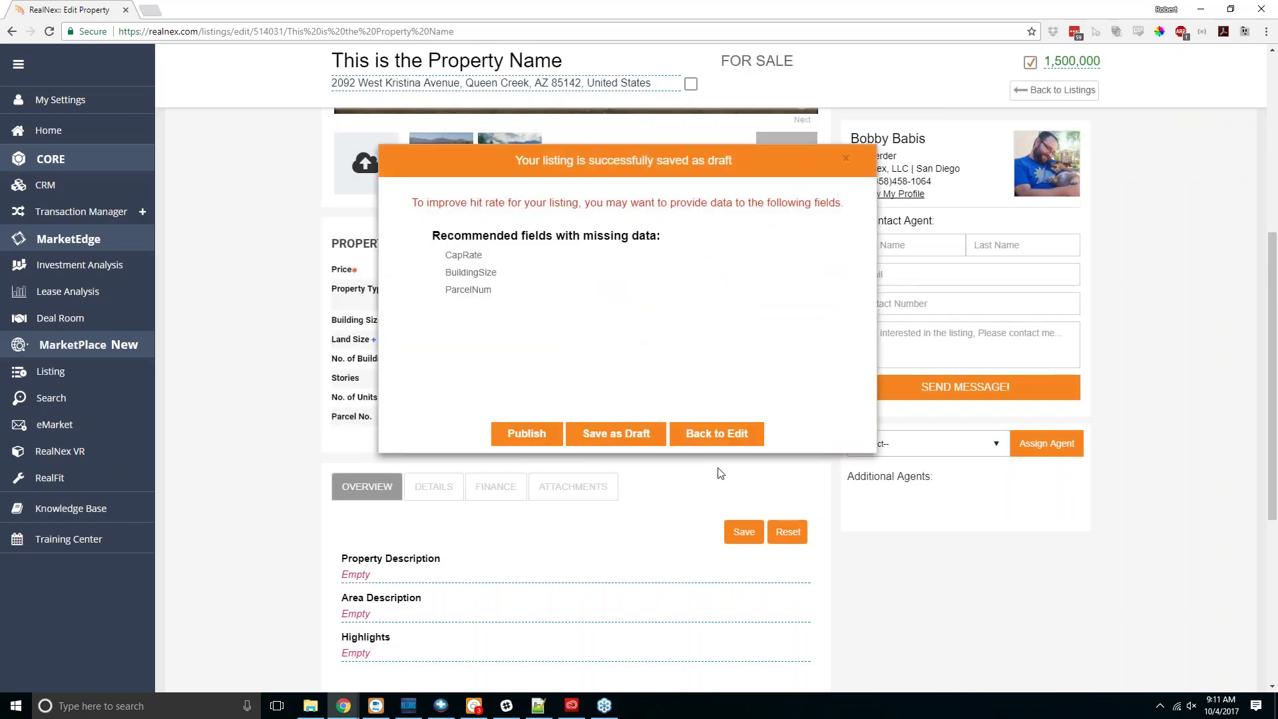
{"action": "left_click", "coordinate": [557, 431]}
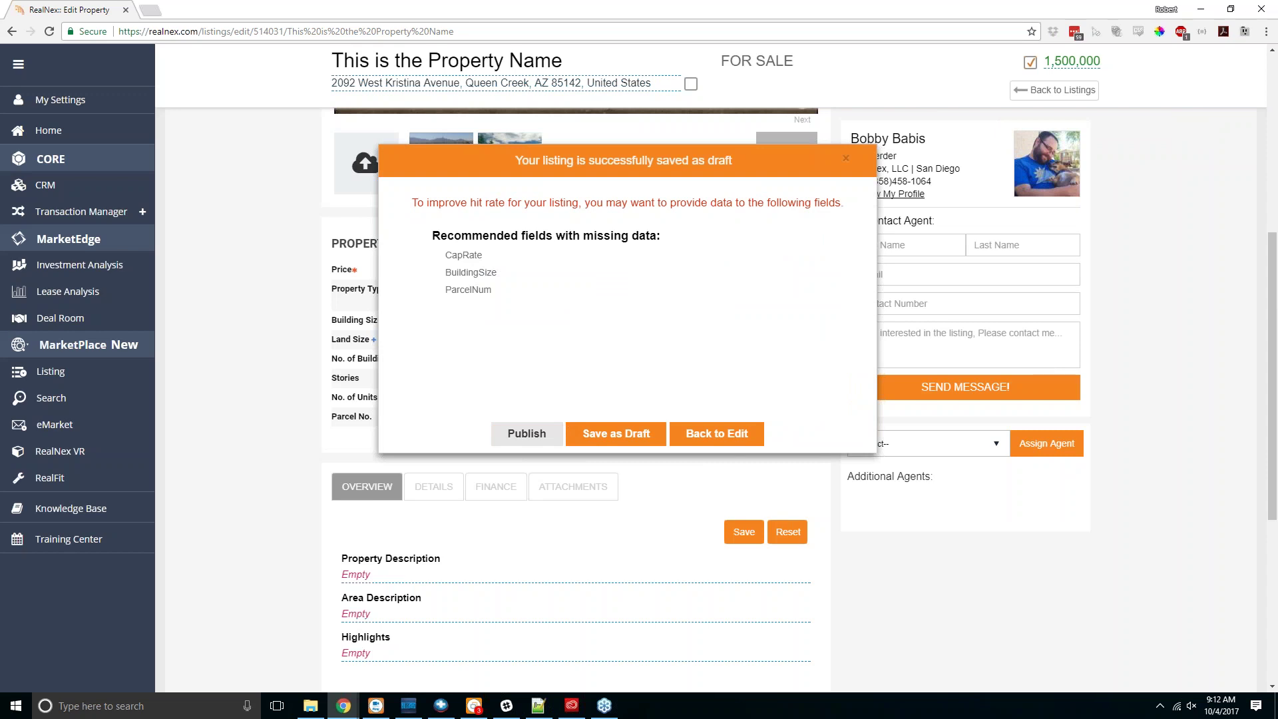
{"action": "left_click", "coordinate": [720, 434]}
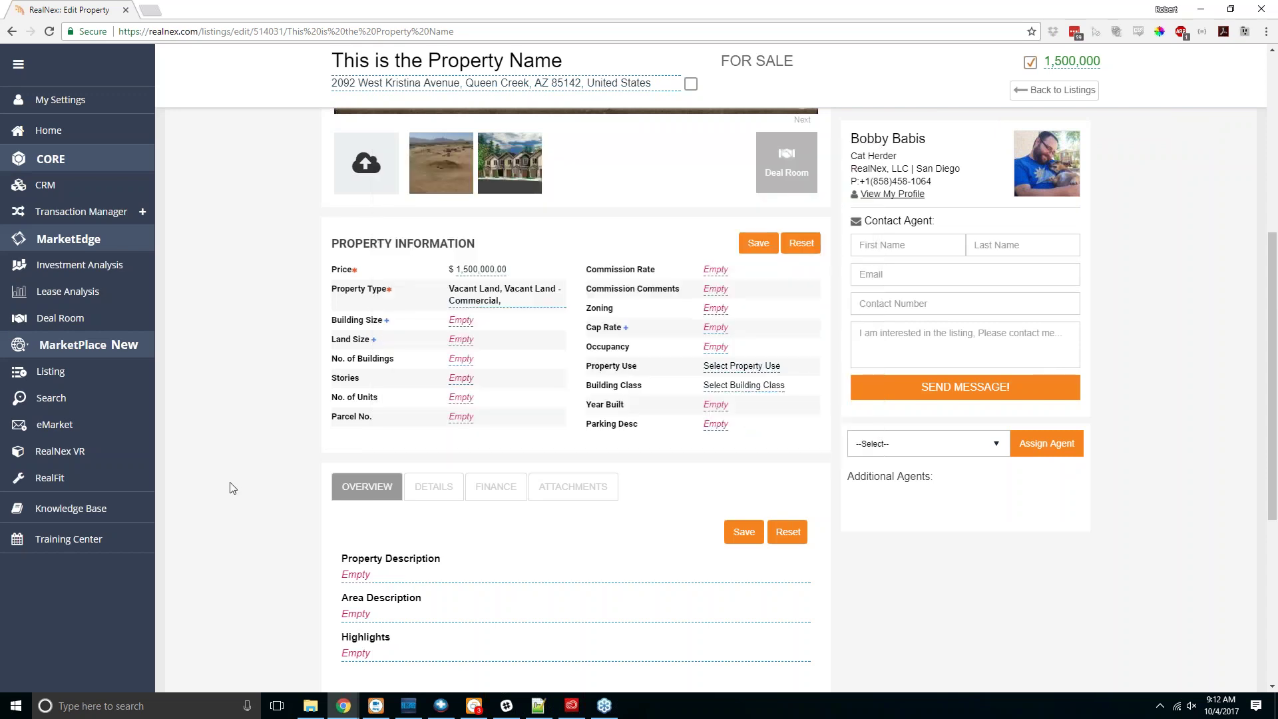
{"action": "scroll", "coordinate": [246, 408], "scroll_direction": "down", "scroll_amount": 1}
{"action": "left_click", "coordinate": [757, 176]}
{"action": "left_click", "coordinate": [616, 433]}
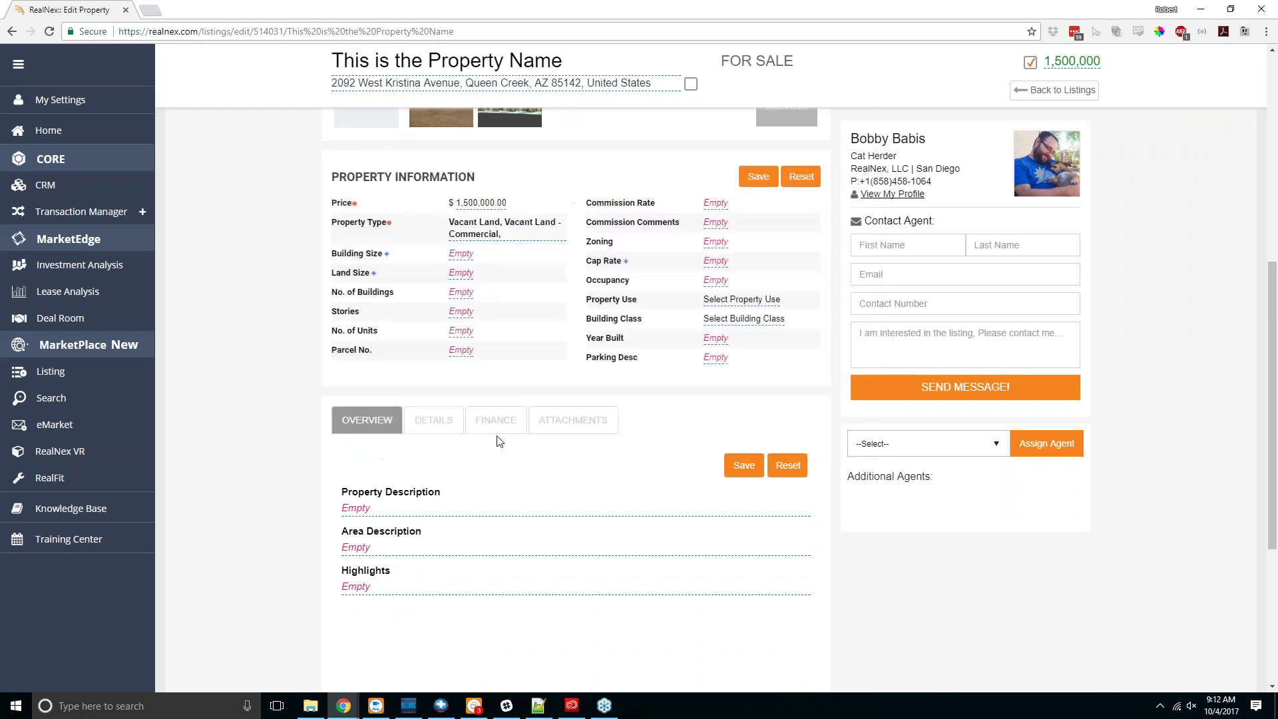
{"action": "scroll", "coordinate": [323, 330], "scroll_direction": "down", "scroll_amount": 2}
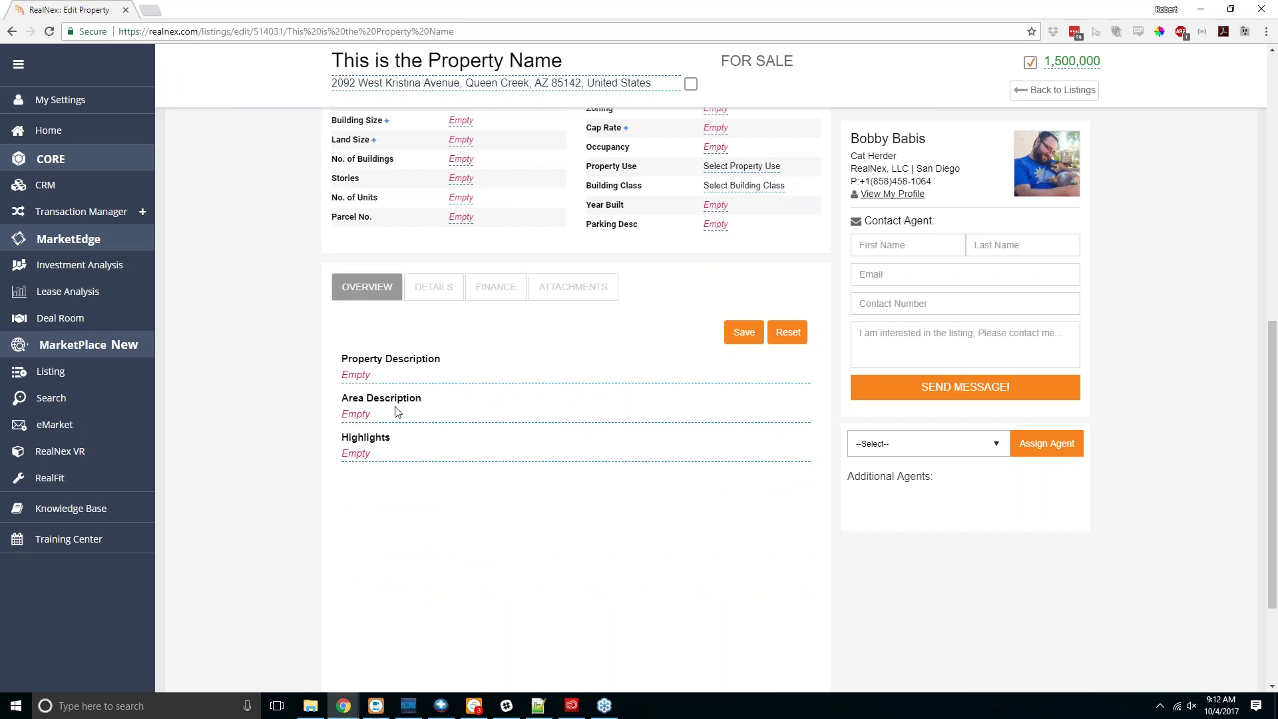
Step: Review the listing's Highlights text and its Details tab
{"action": "left_click", "coordinate": [380, 459]}
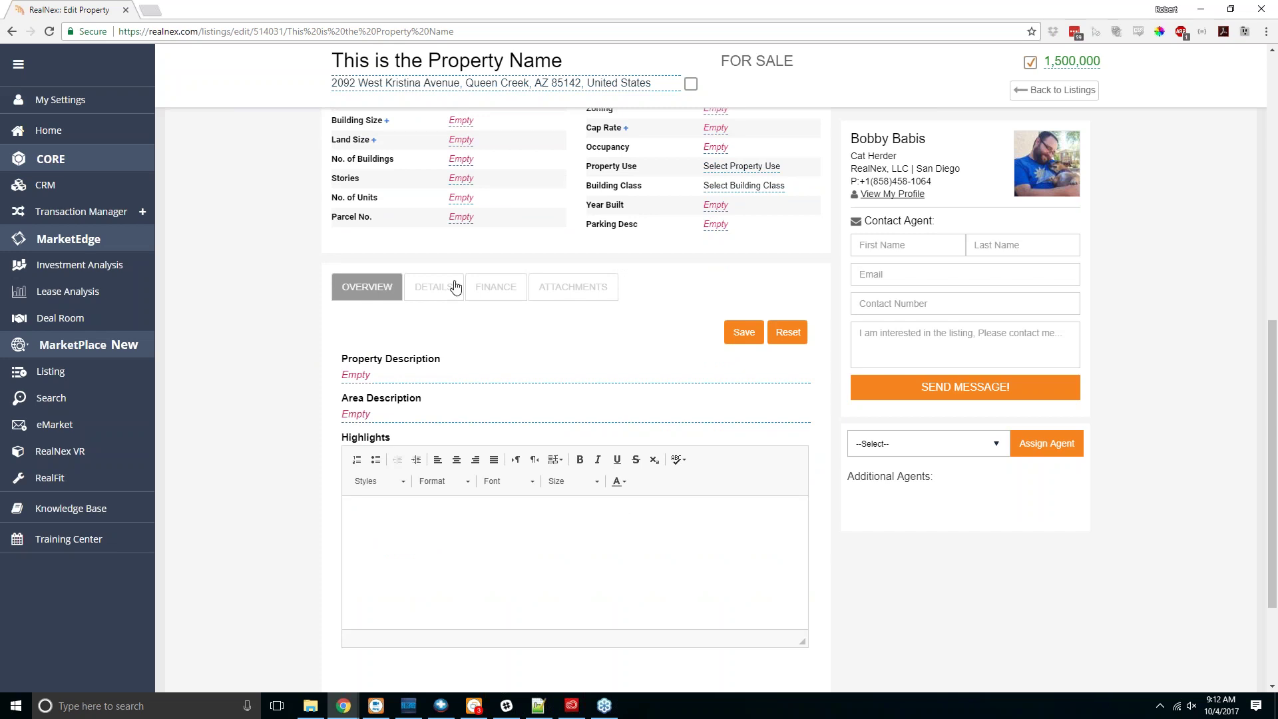
{"action": "left_click", "coordinate": [424, 286]}
{"action": "scroll", "coordinate": [285, 333], "scroll_direction": "down", "scroll_amount": 3}
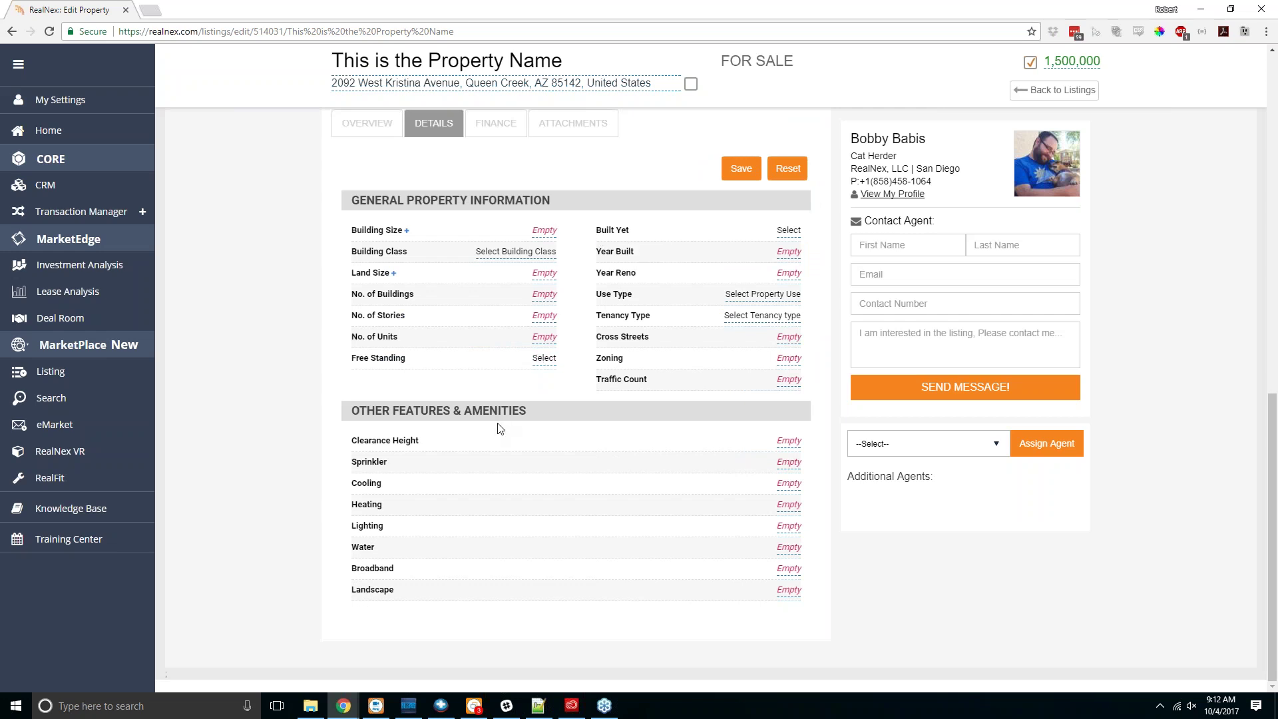
{"action": "scroll", "coordinate": [500, 428], "scroll_direction": "up", "scroll_amount": 2}
Step: Check the still-empty Finance tab, then move on to the Attachments tab
{"action": "left_click", "coordinate": [497, 256]}
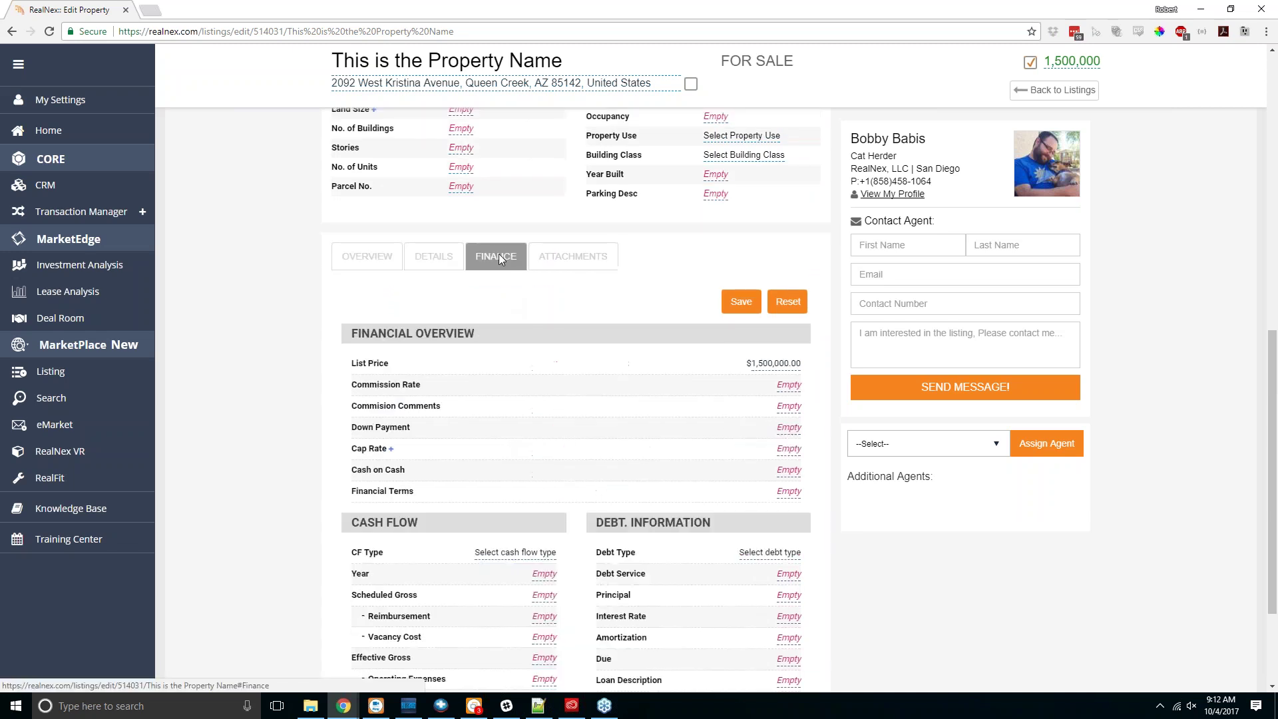
{"action": "scroll", "coordinate": [267, 348], "scroll_direction": "down", "scroll_amount": 2}
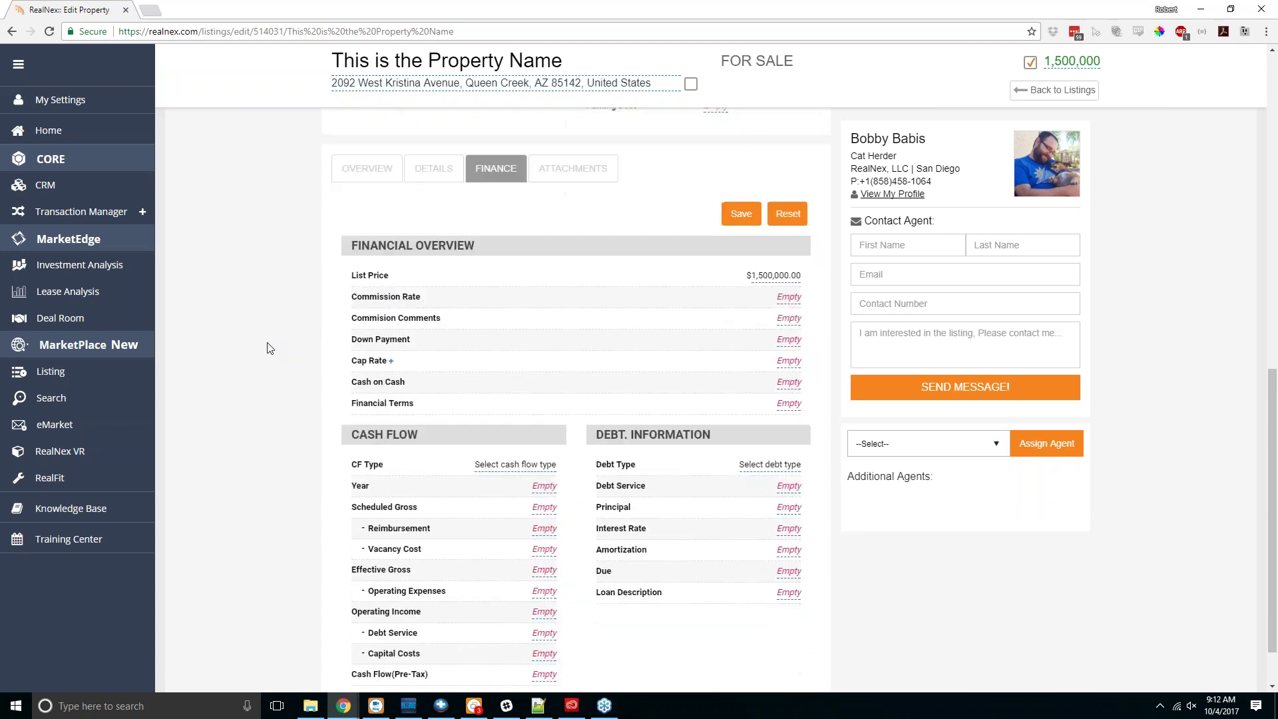
{"action": "scroll", "coordinate": [267, 348], "scroll_direction": "down", "scroll_amount": 1}
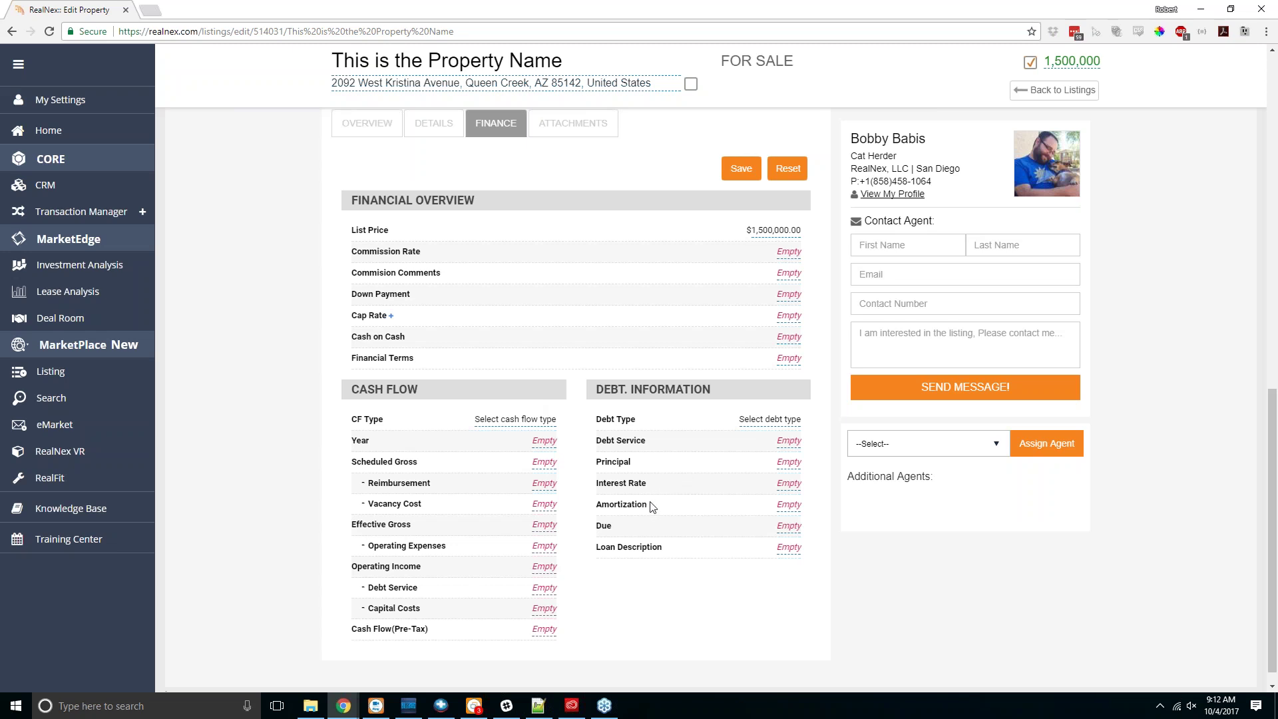
{"action": "scroll", "coordinate": [650, 506], "scroll_direction": "up", "scroll_amount": 1}
{"action": "left_click", "coordinate": [572, 131]}
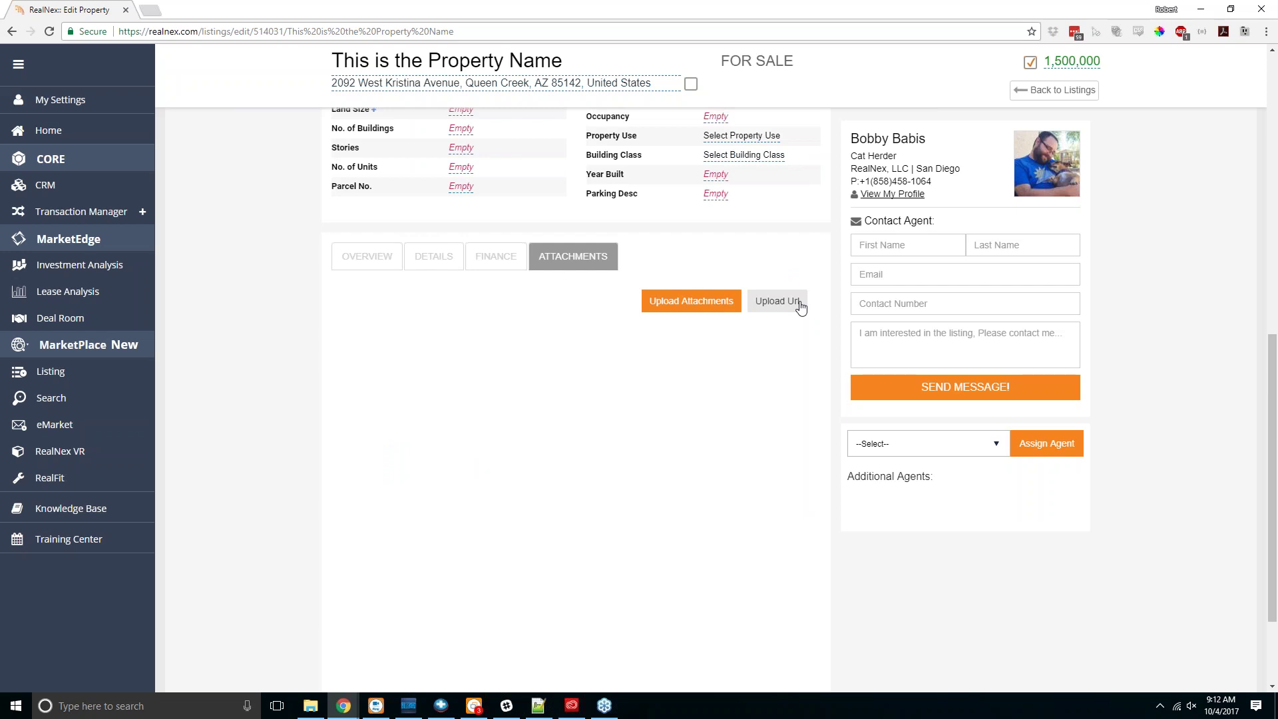
Step: Choose Industrial Park.jpg as an attachment in the Upload Attachments dialog
{"action": "left_click", "coordinate": [669, 308]}
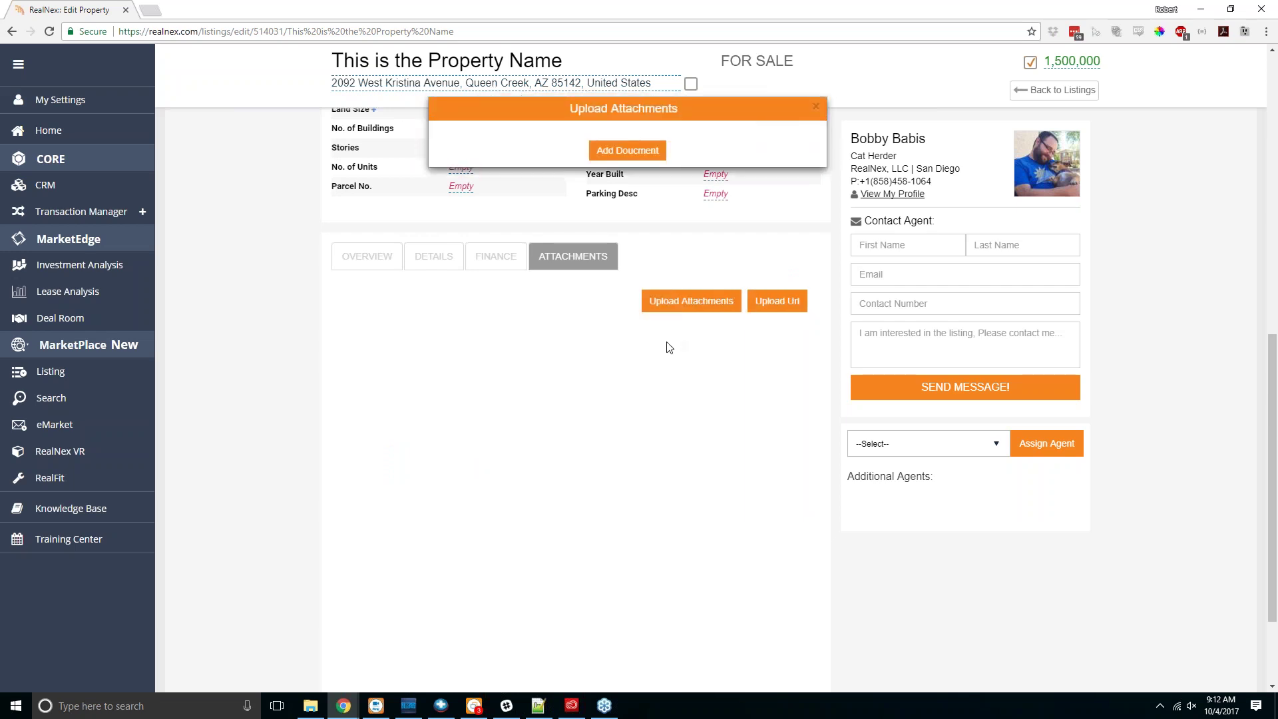
{"action": "left_click", "coordinate": [669, 347]}
{"action": "left_click", "coordinate": [671, 303]}
{"action": "left_click", "coordinate": [628, 151]}
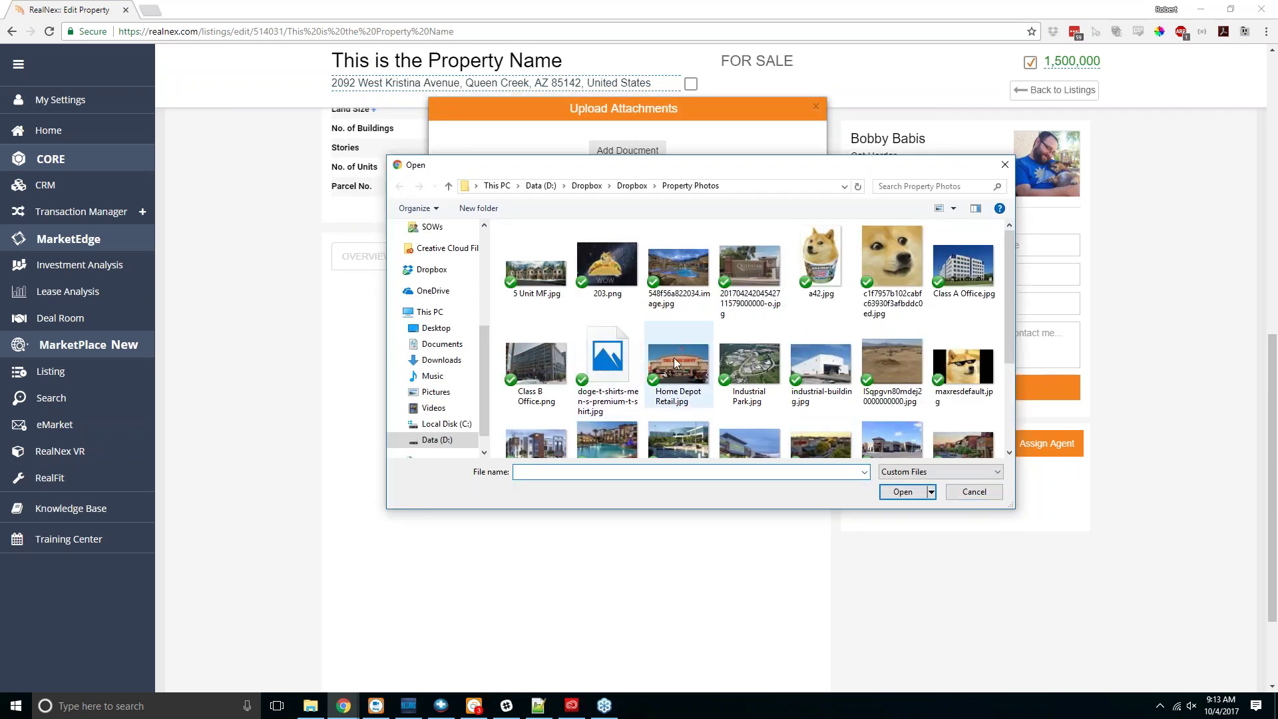
{"action": "double_click", "coordinate": [744, 370]}
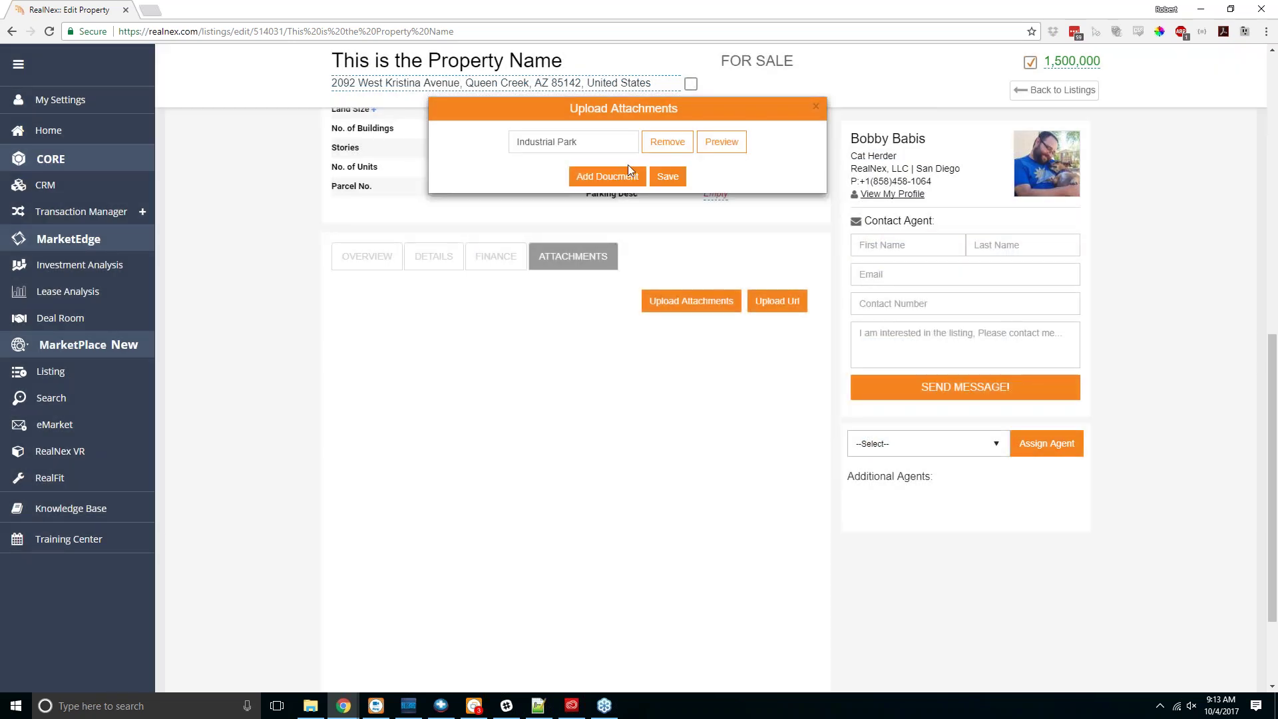
Step: Save the Industrial Park attachment and save the listing's Attachments tab
{"action": "left_click", "coordinate": [629, 173]}
{"action": "left_click", "coordinate": [1000, 498]}
{"action": "left_click", "coordinate": [666, 177]}
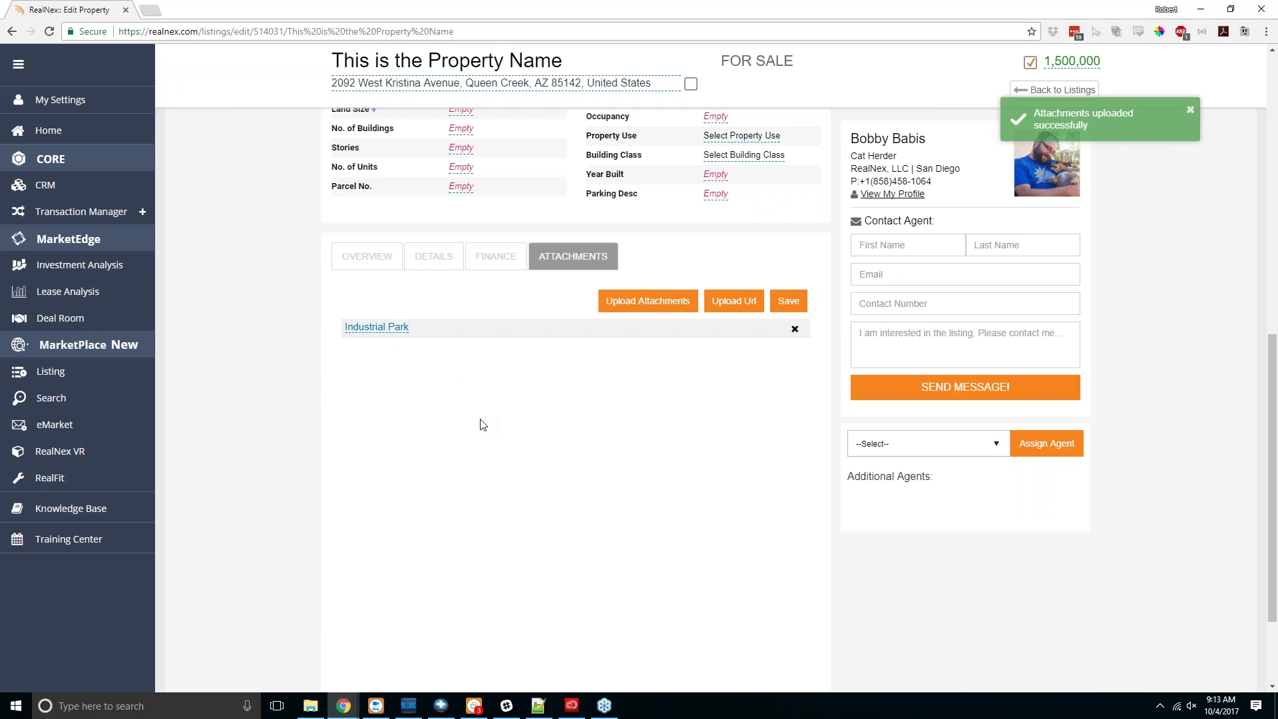
{"action": "left_click", "coordinate": [788, 301]}
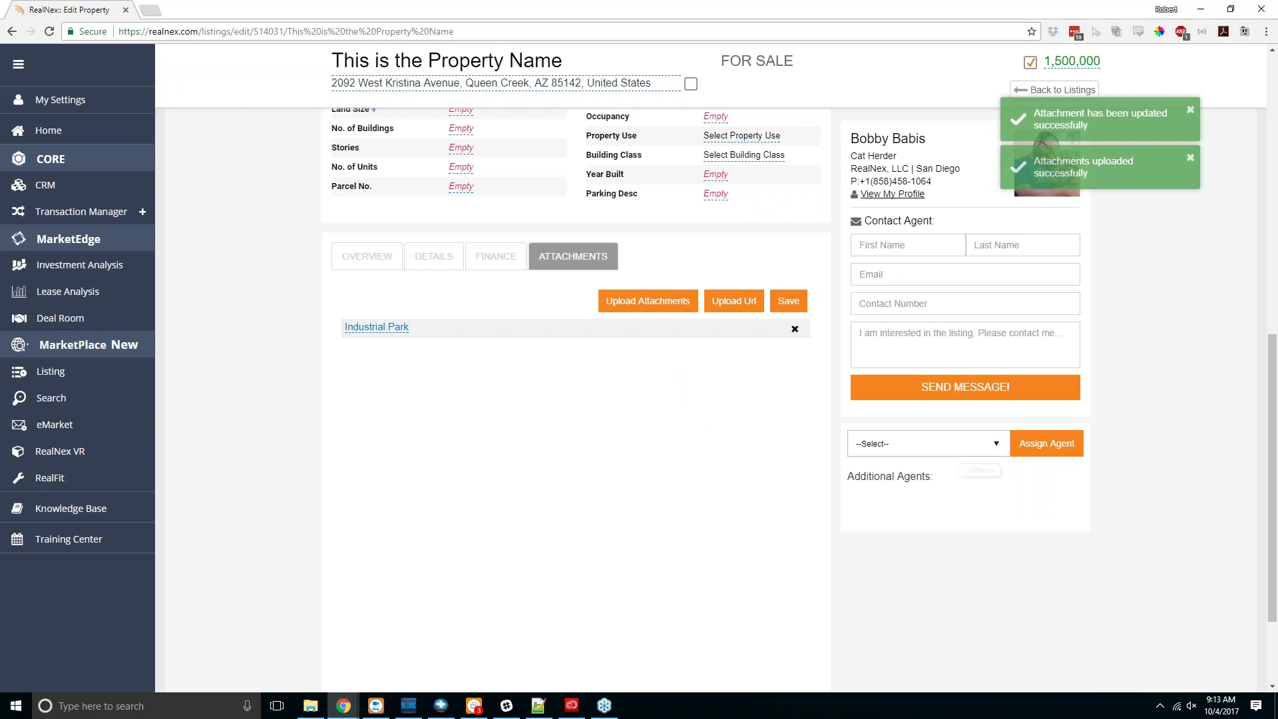
{"action": "left_click", "coordinate": [958, 444]}
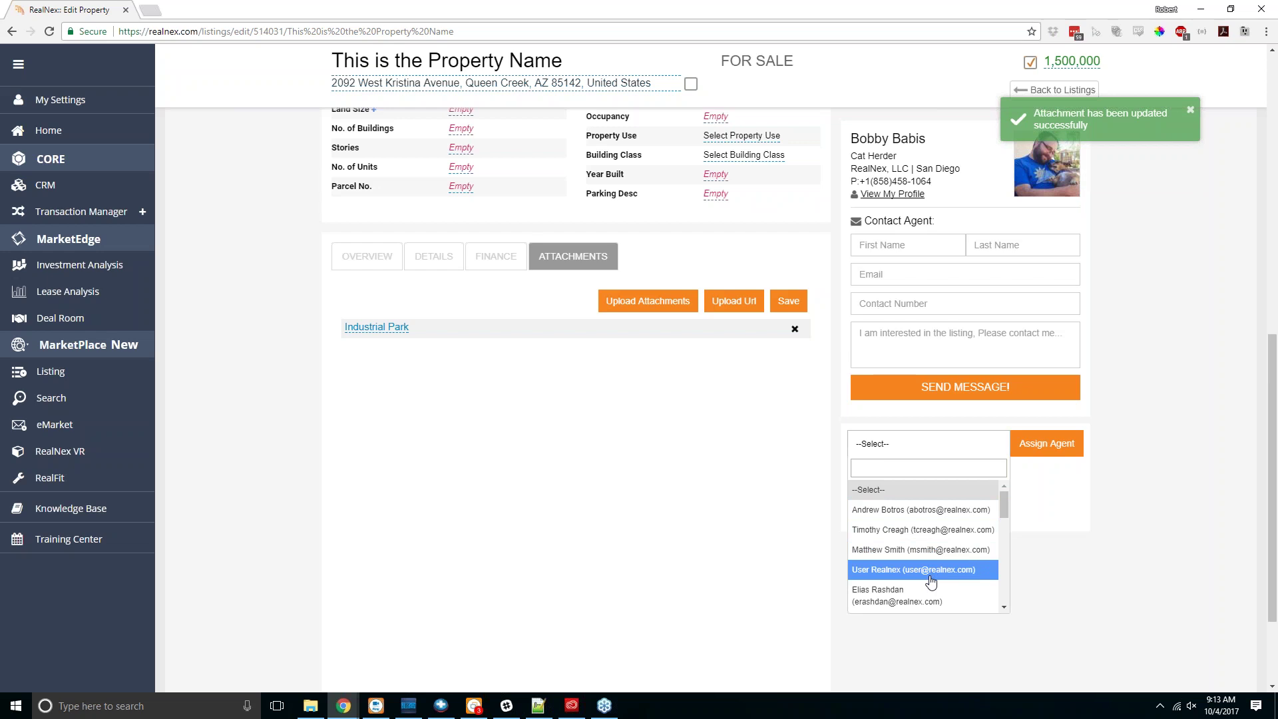
Step: Assign two colleagues from the Assign Agent list as additional agents on the listing
{"action": "scroll", "coordinate": [930, 575], "scroll_direction": "down", "scroll_amount": 3}
{"action": "scroll", "coordinate": [931, 580], "scroll_direction": "down", "scroll_amount": 2}
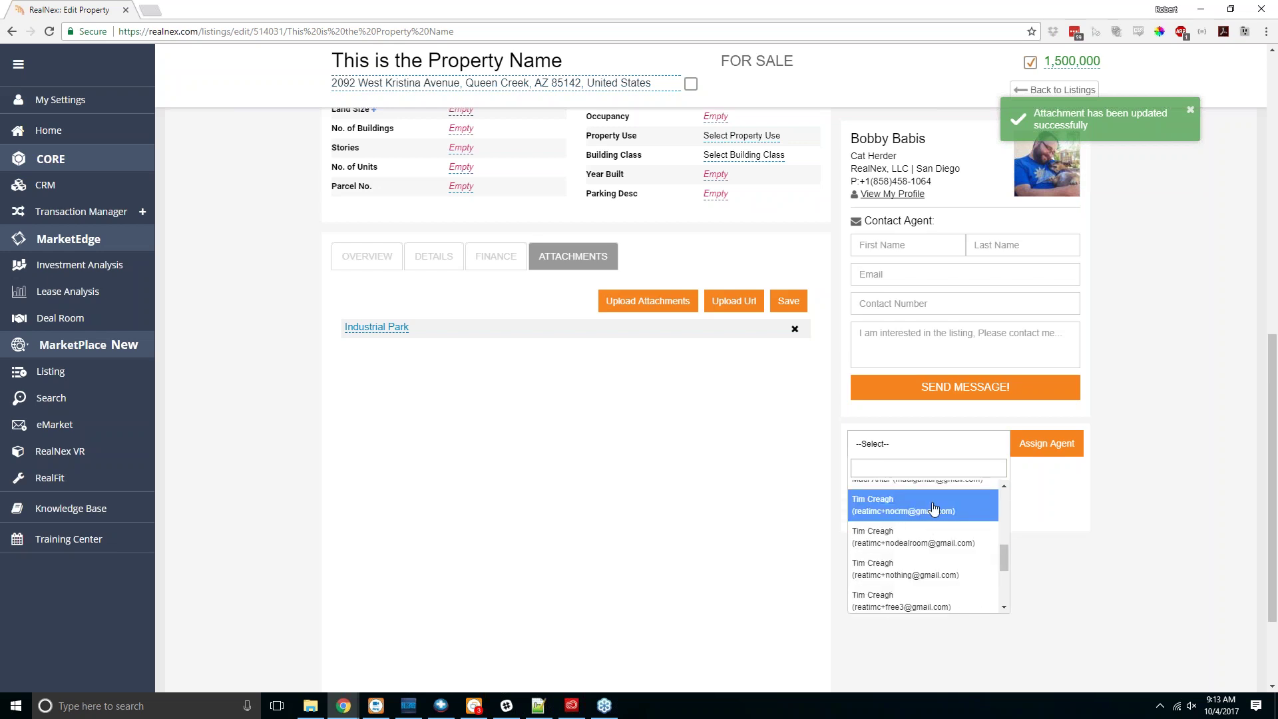
{"action": "scroll", "coordinate": [932, 532], "scroll_direction": "up", "scroll_amount": 3}
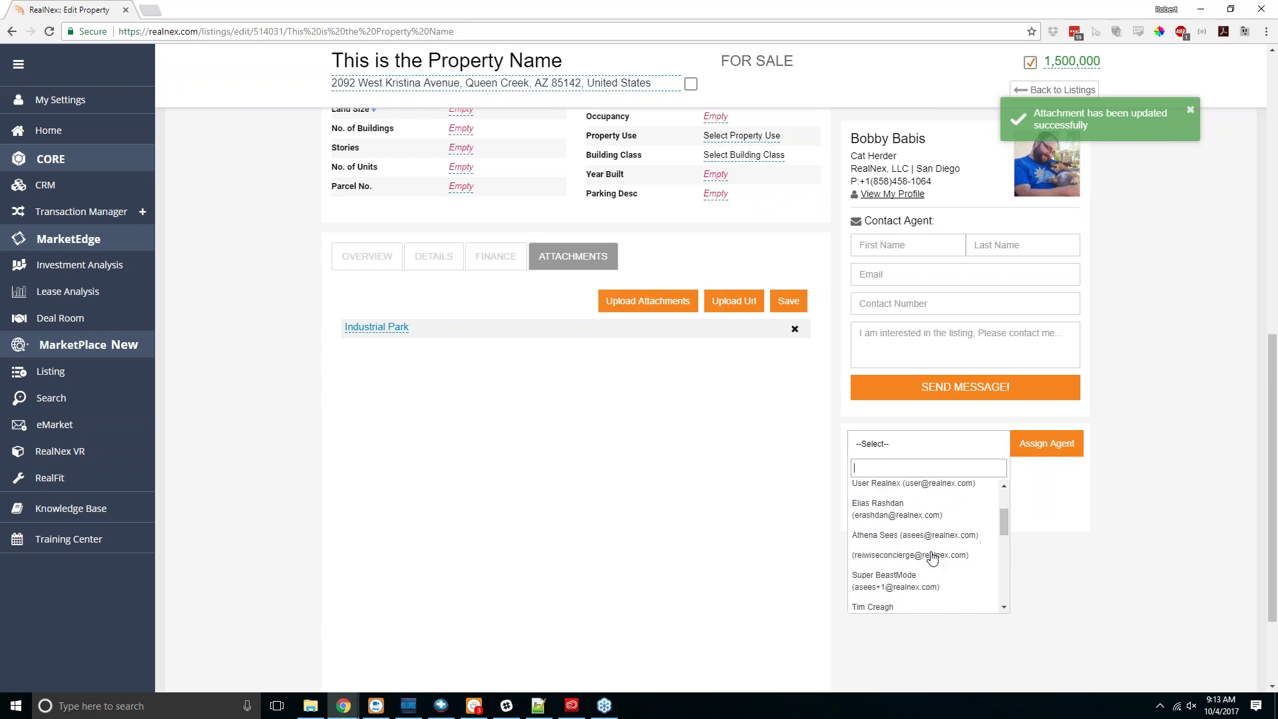
{"action": "scroll", "coordinate": [931, 557], "scroll_direction": "up", "scroll_amount": 5}
{"action": "left_click", "coordinate": [930, 514]}
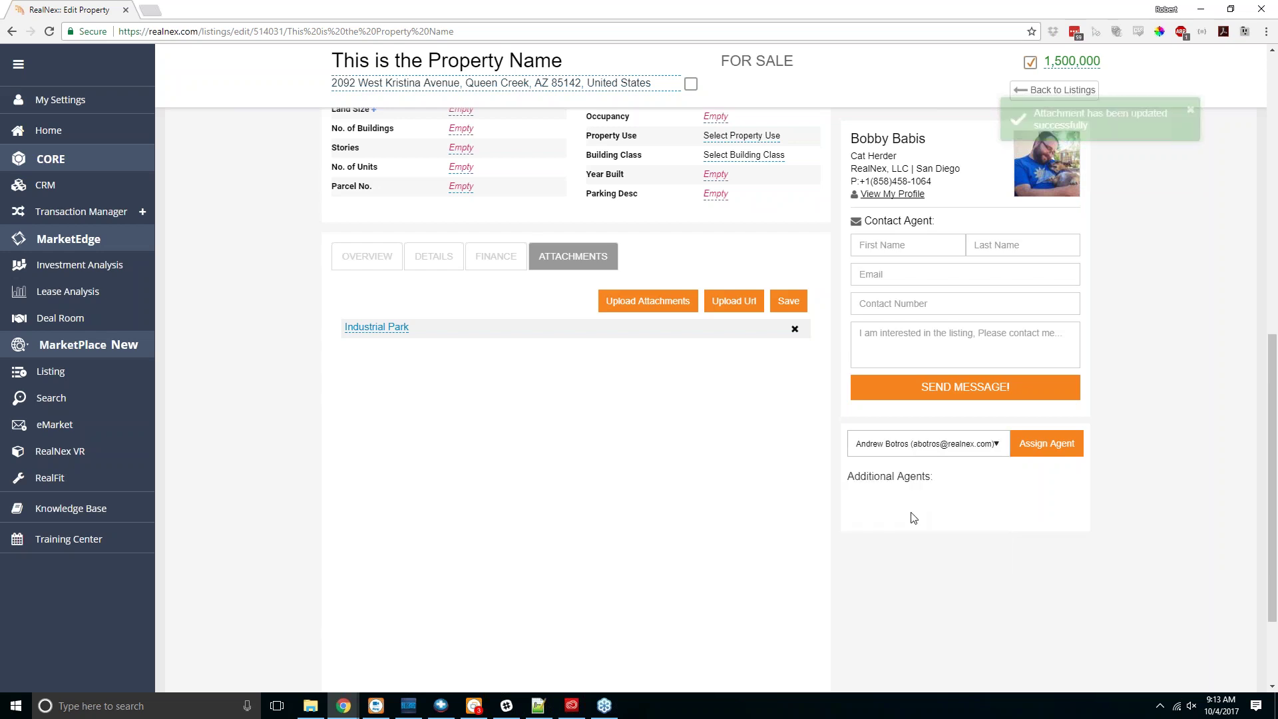
{"action": "left_click", "coordinate": [1046, 444]}
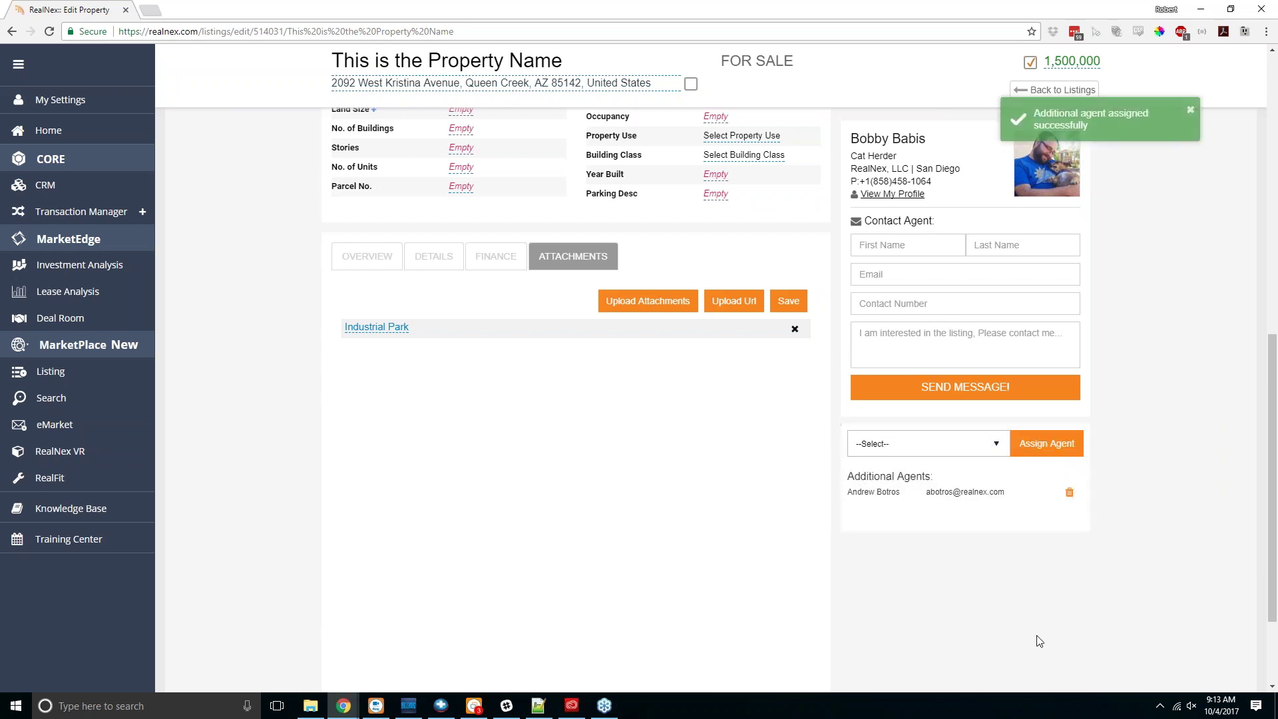
{"action": "left_click", "coordinate": [955, 445]}
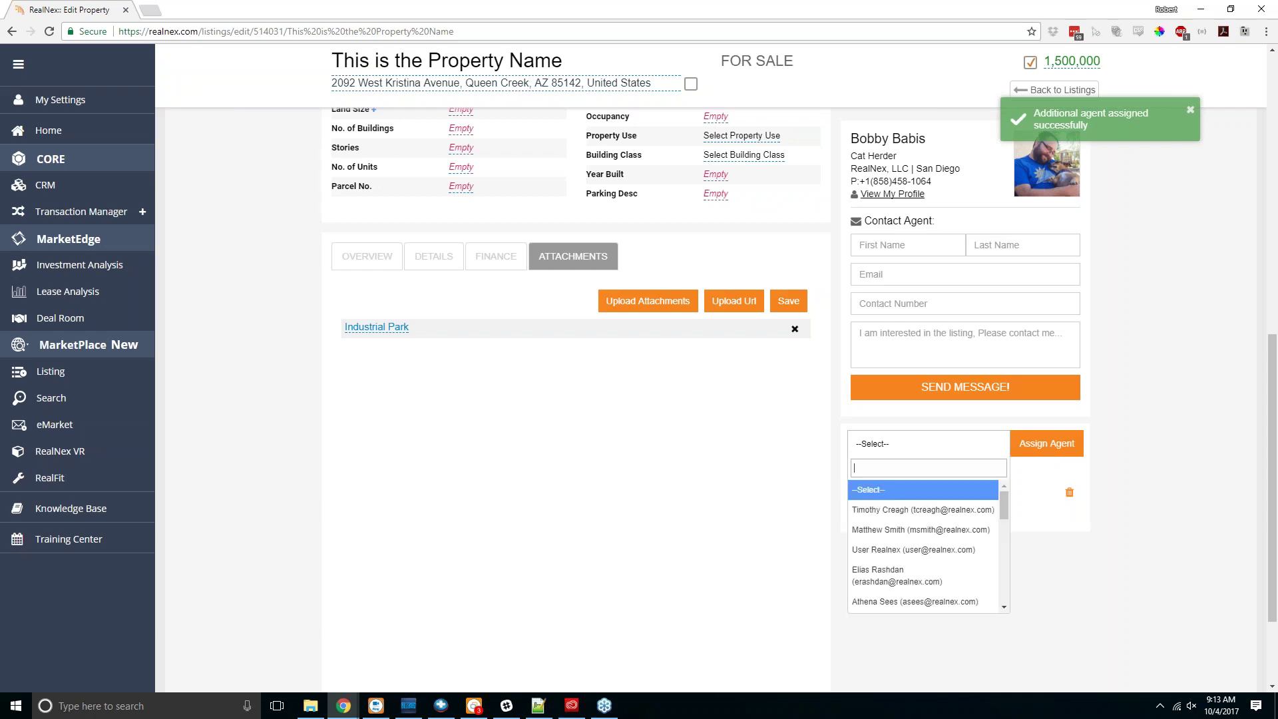
{"action": "left_click", "coordinate": [921, 529]}
{"action": "left_click", "coordinate": [1041, 450]}
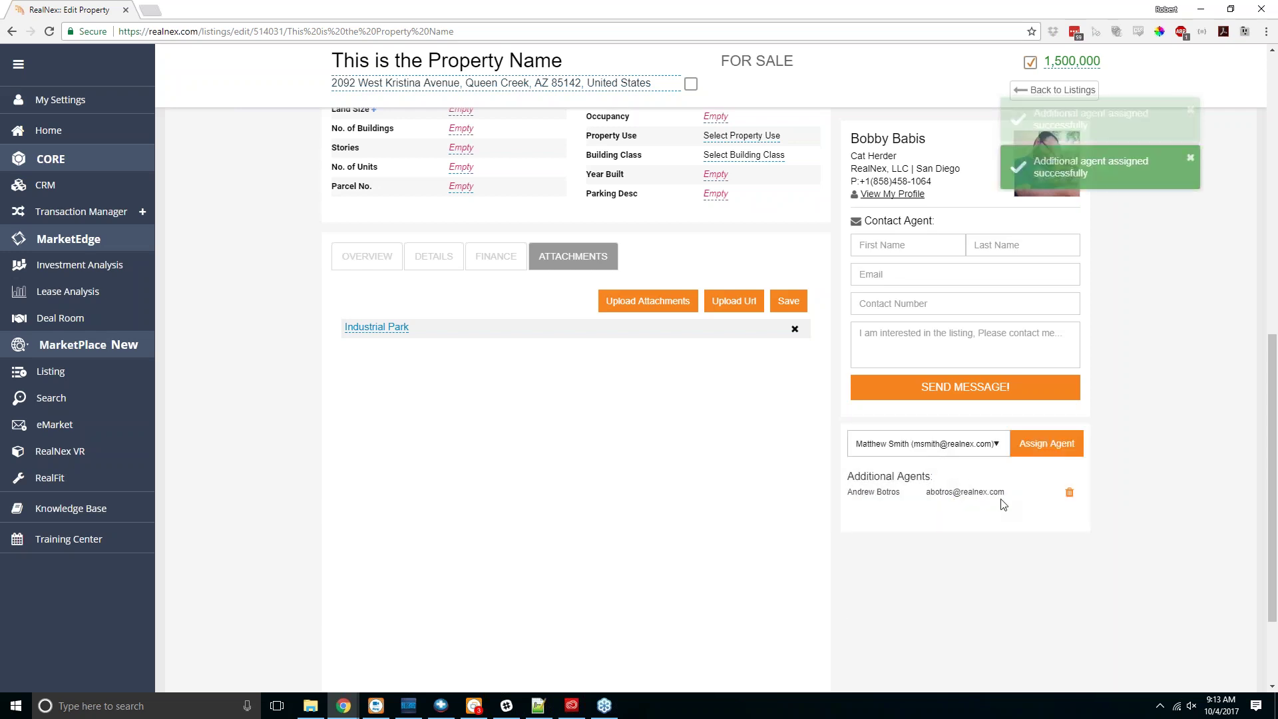
Step: Attempt a third agent, refused at the two-agent limit, and dismiss the notifications
{"action": "left_click", "coordinate": [941, 446]}
{"action": "left_click", "coordinate": [932, 552]}
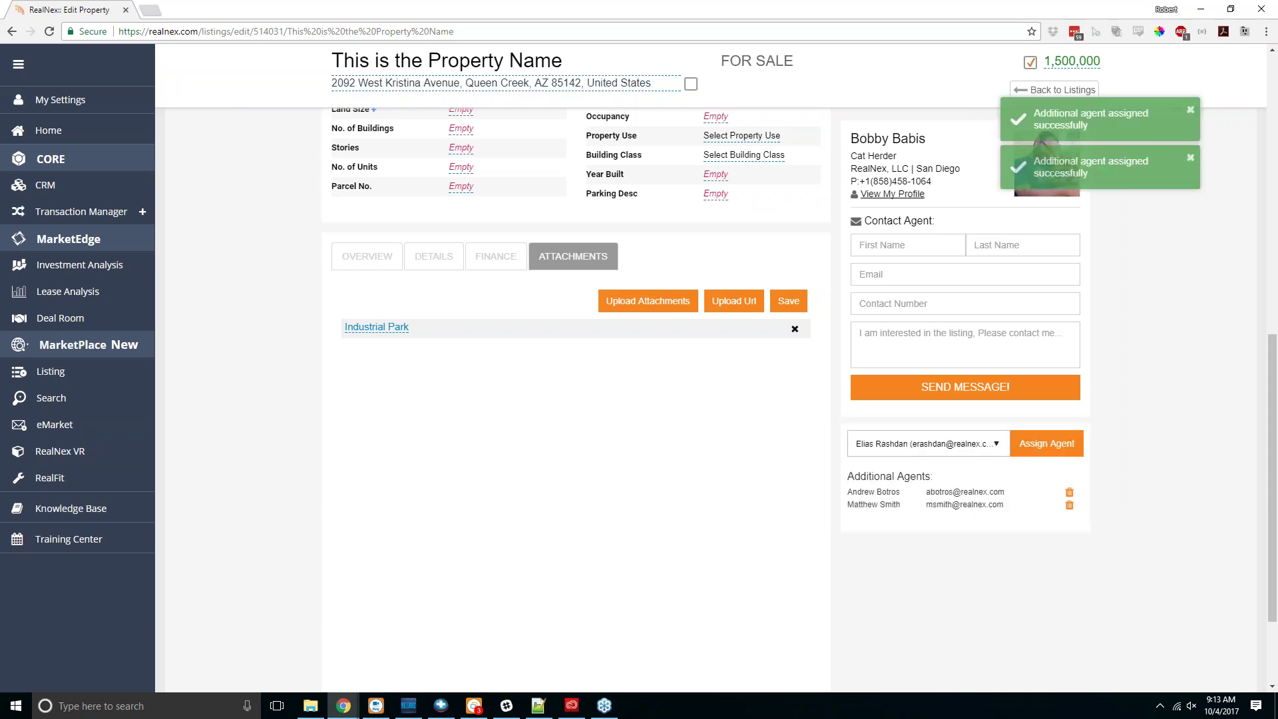
{"action": "left_click", "coordinate": [1046, 443]}
{"action": "left_click", "coordinate": [1190, 108]}
{"action": "left_click", "coordinate": [1190, 109]}
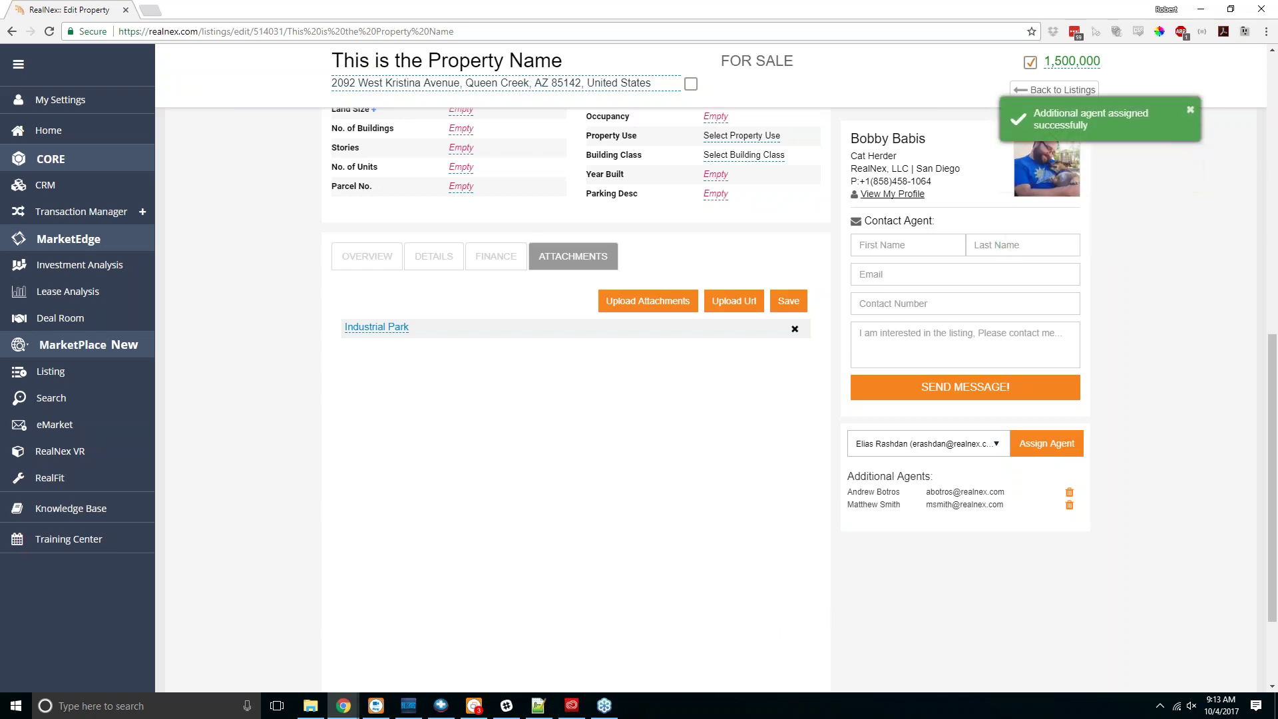
{"action": "left_click", "coordinate": [1189, 109]}
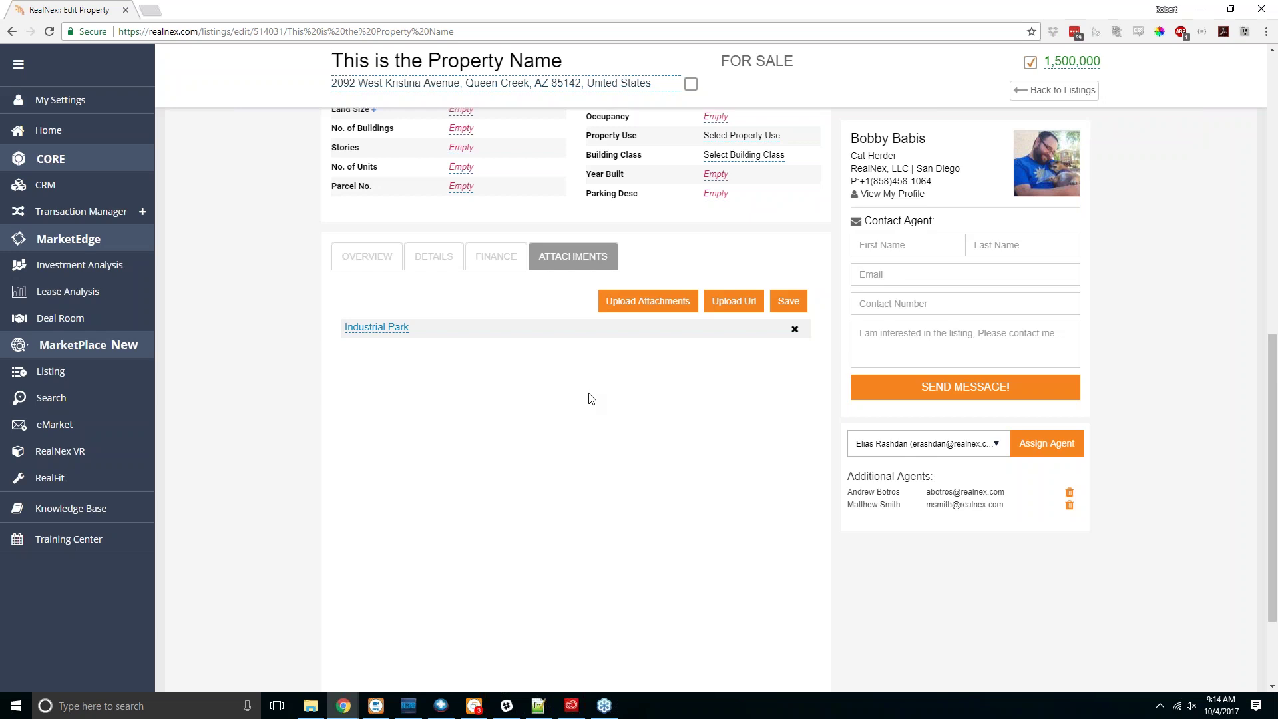
Step: Save the listing from the Attachments tab and confirm, changing its status to Active
{"action": "scroll", "coordinate": [590, 399], "scroll_direction": "up", "scroll_amount": 10}
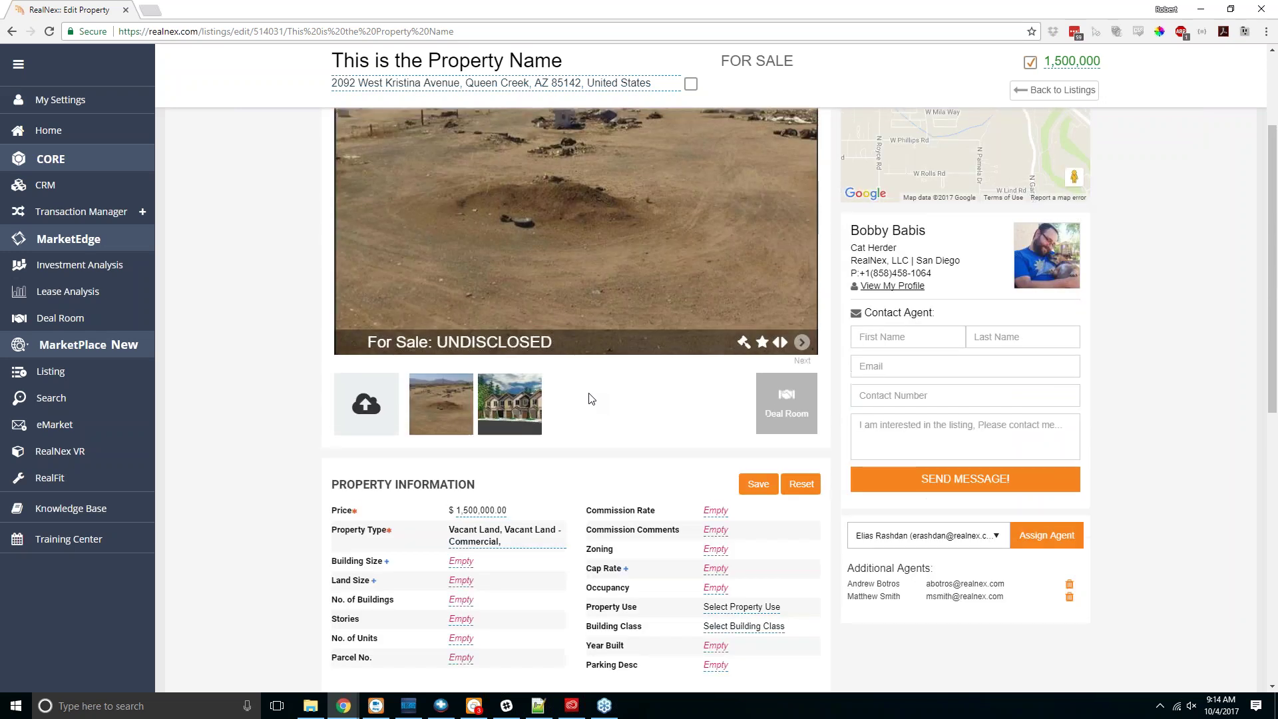
{"action": "scroll", "coordinate": [630, 653], "scroll_direction": "down", "scroll_amount": 8}
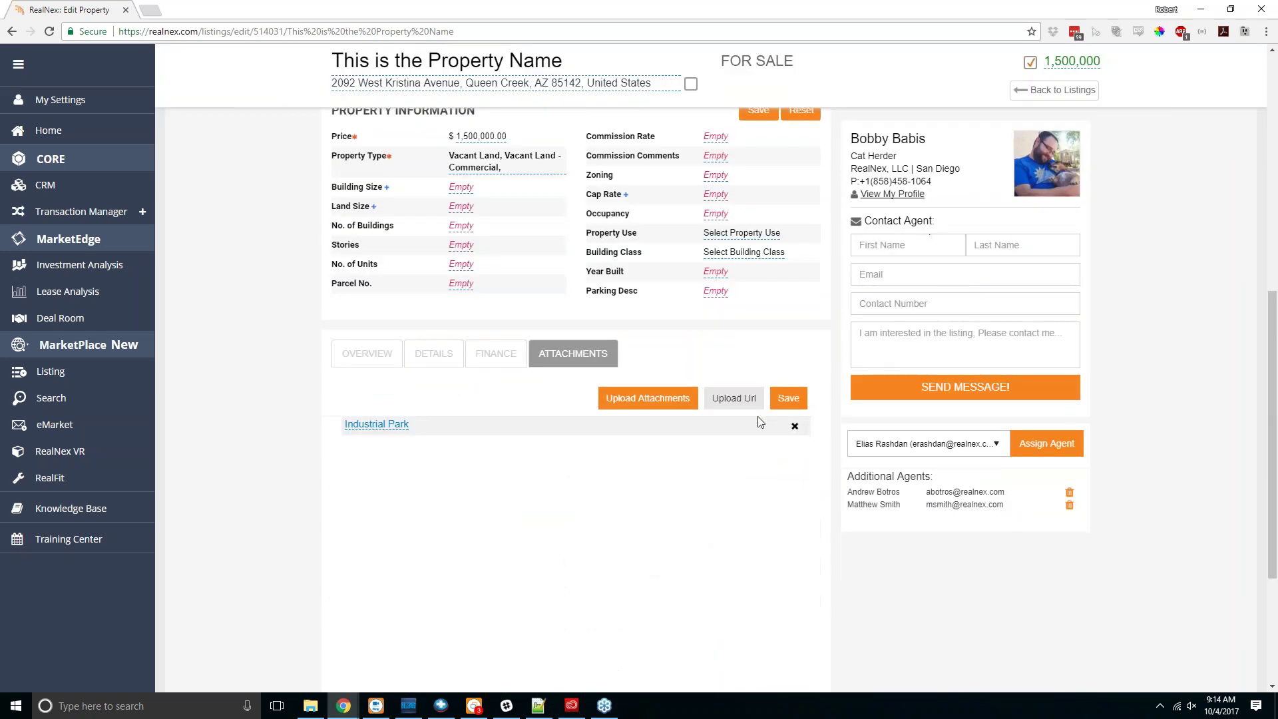
{"action": "left_click", "coordinate": [798, 403]}
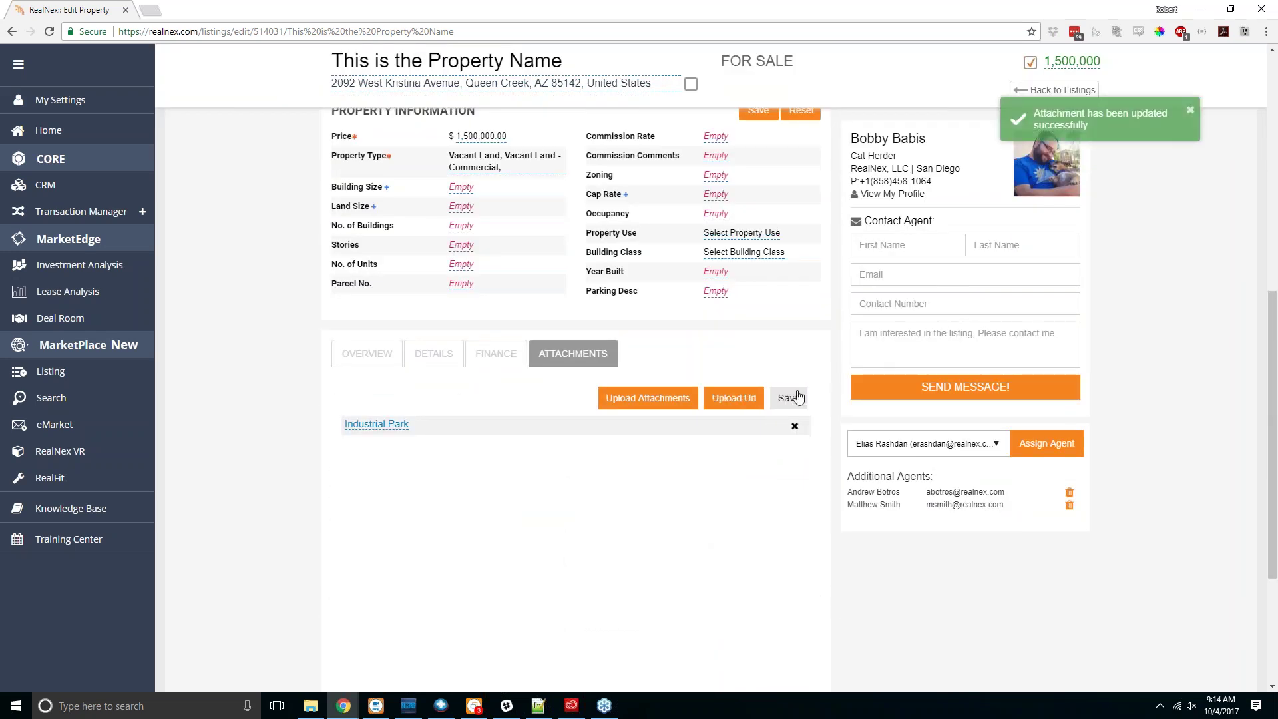
{"action": "scroll", "coordinate": [798, 397], "scroll_direction": "up", "scroll_amount": 4}
{"action": "scroll", "coordinate": [797, 397], "scroll_direction": "up", "scroll_amount": 3}
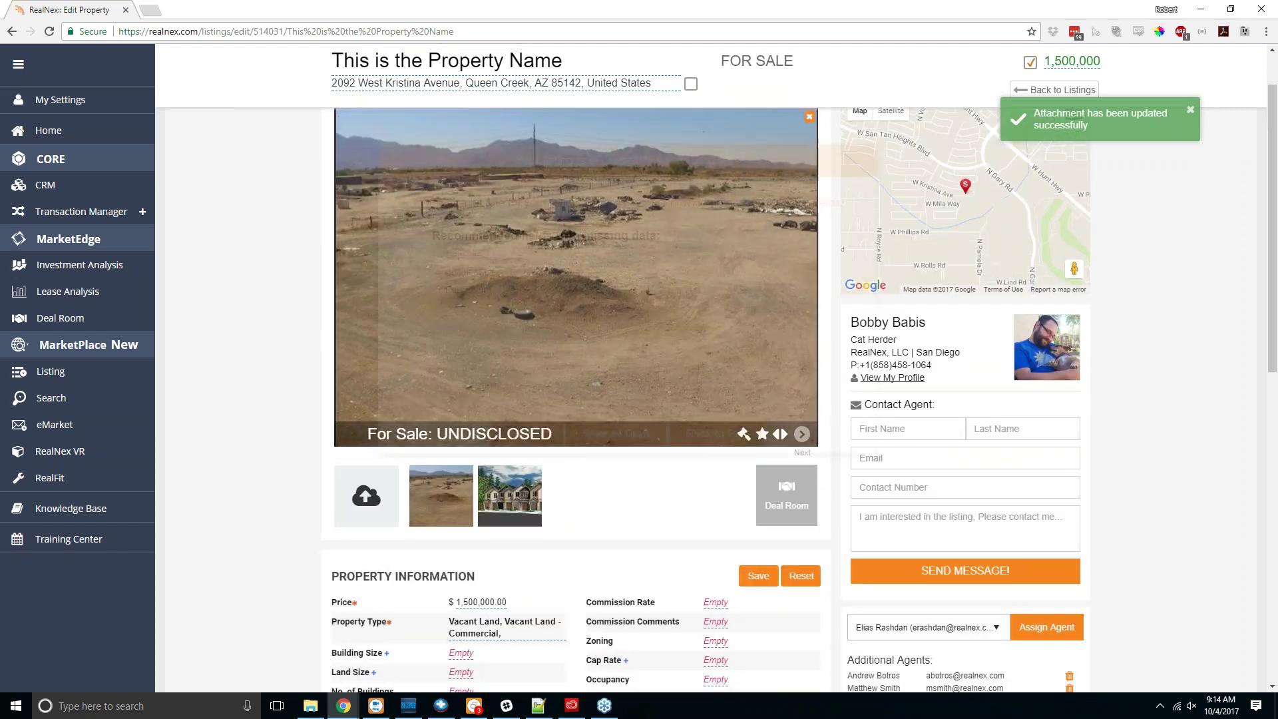
{"action": "key", "text": "Return"}
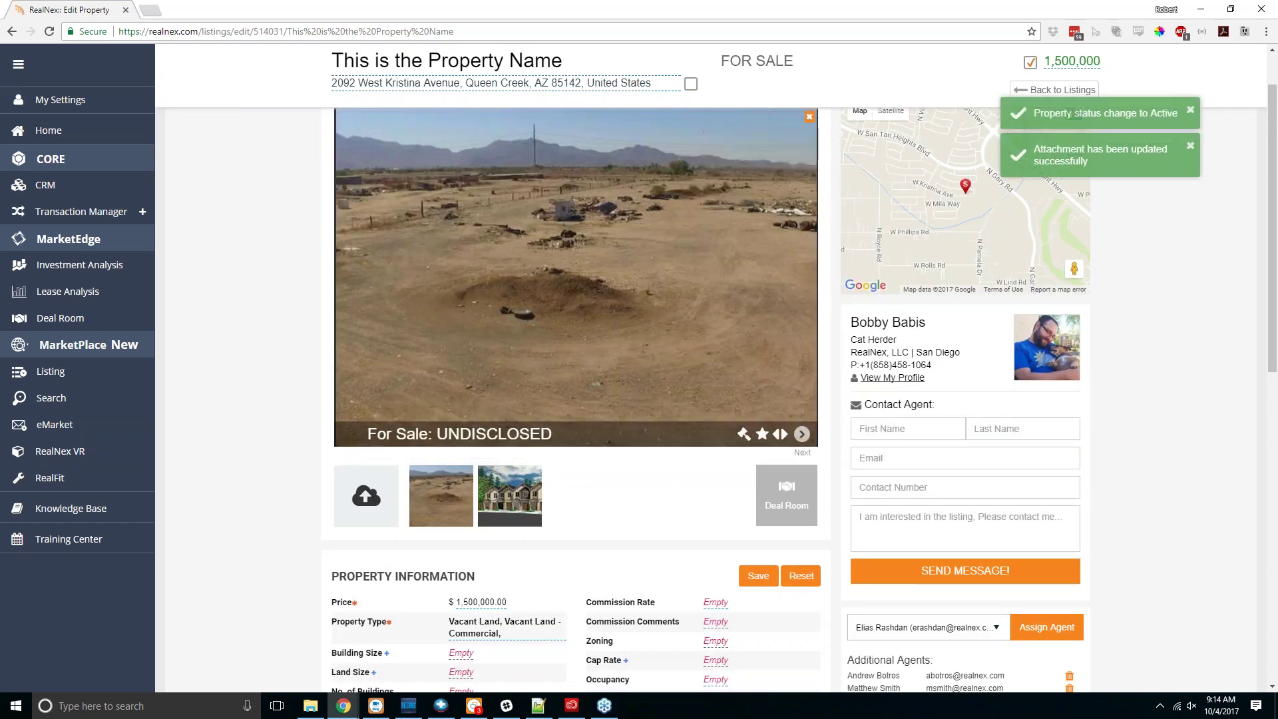
{"action": "scroll", "coordinate": [277, 424], "scroll_direction": "up", "scroll_amount": 1}
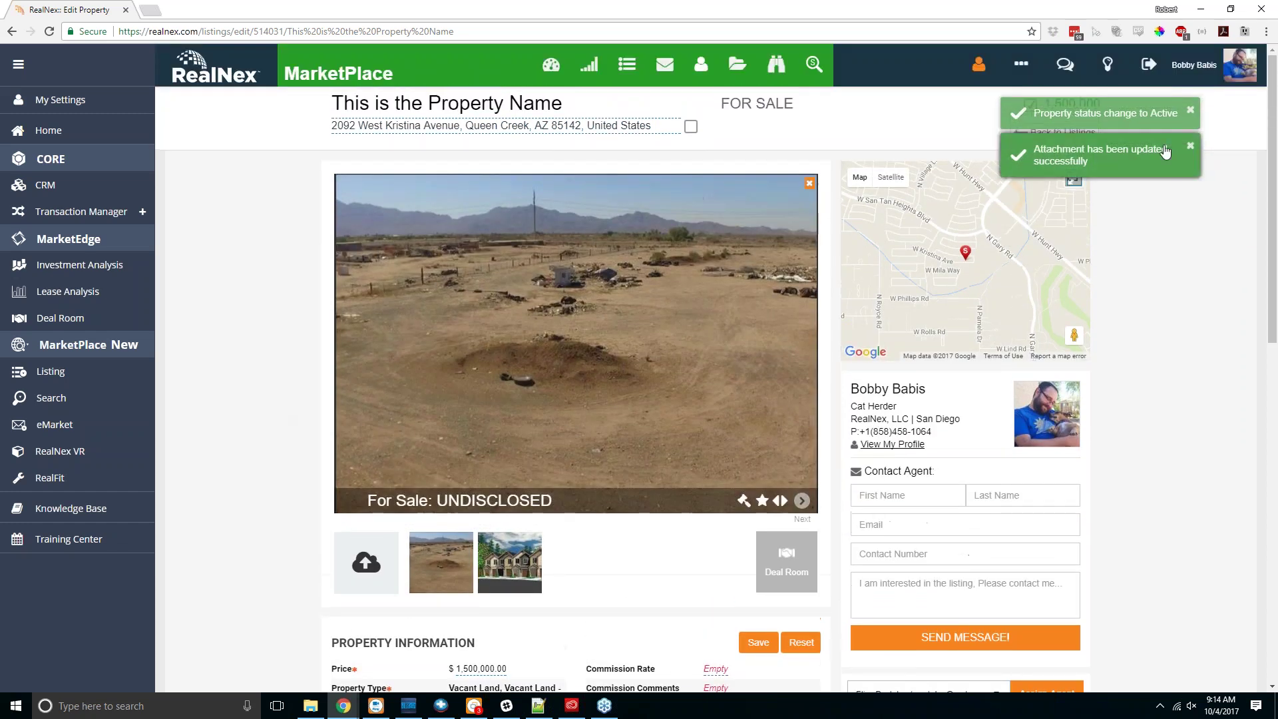
Step: Return to My Listings and glance at the status choices for This is the Property Name
{"action": "left_click", "coordinate": [1056, 132]}
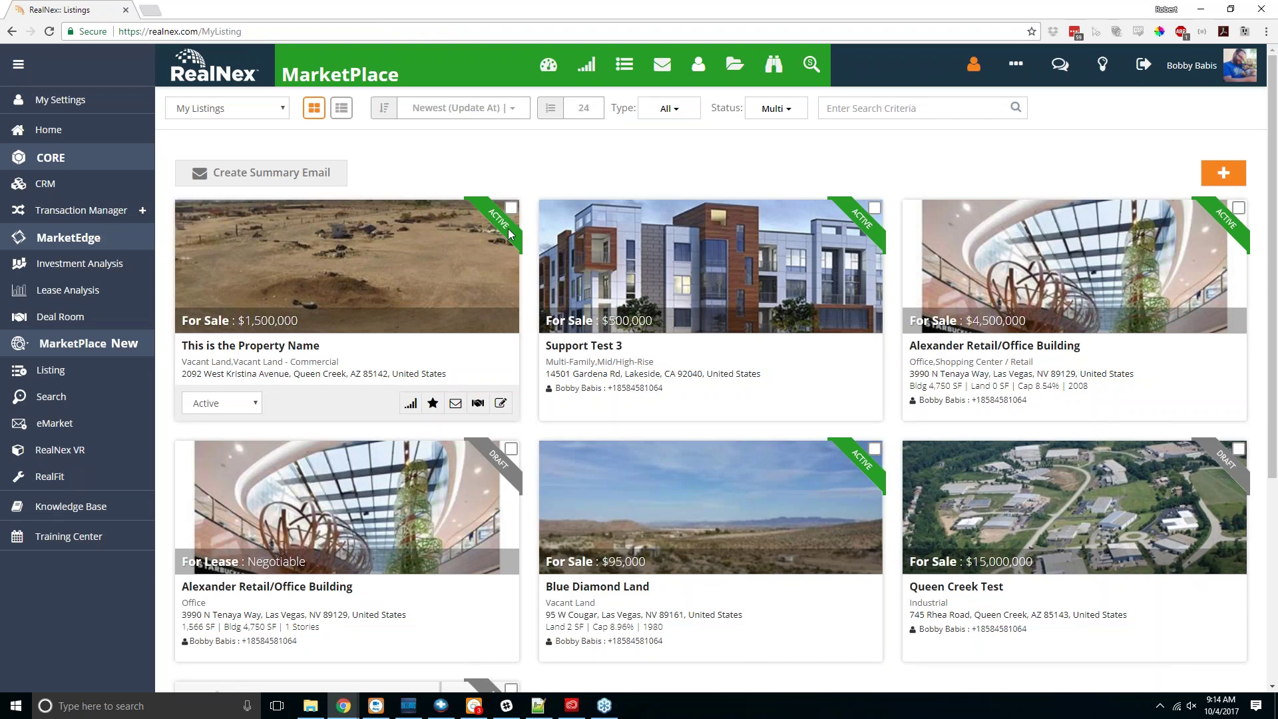
{"action": "scroll", "coordinate": [509, 233], "scroll_direction": "down", "scroll_amount": 2}
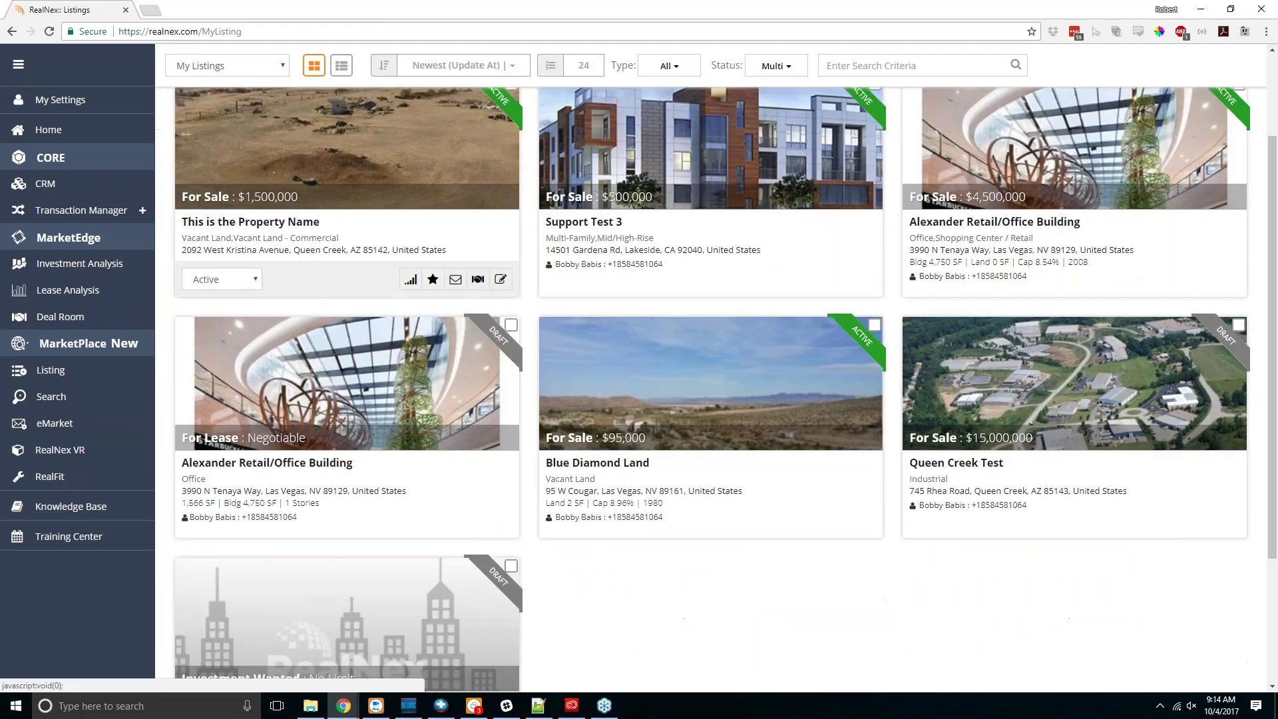
{"action": "scroll", "coordinate": [319, 360], "scroll_direction": "up", "scroll_amount": 3}
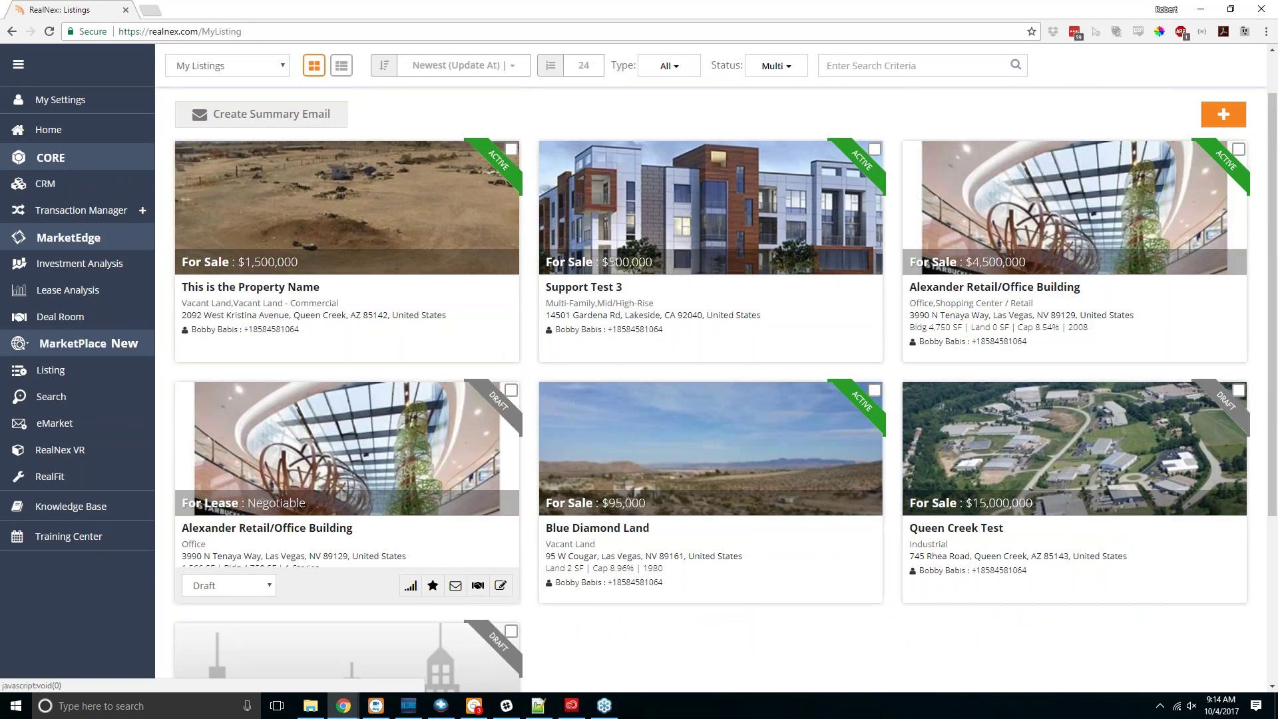
{"action": "left_click", "coordinate": [255, 404]}
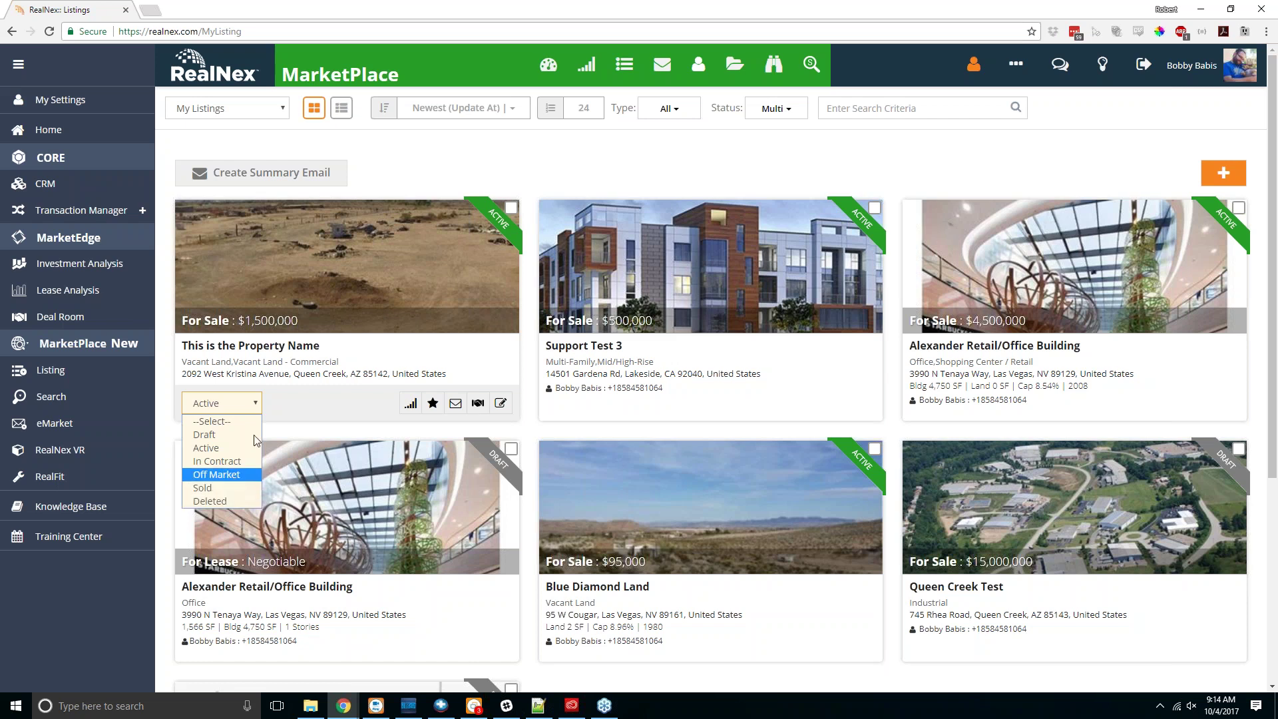
{"action": "left_click", "coordinate": [234, 477]}
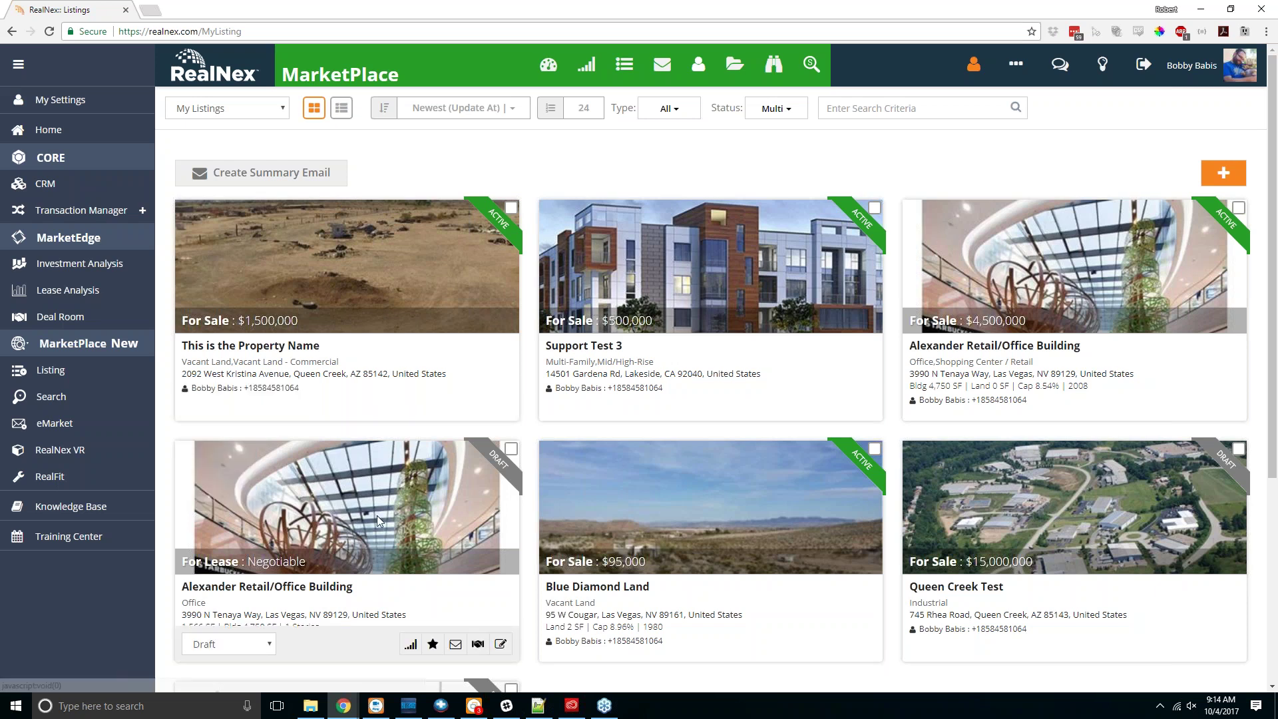
Step: Open and close the options on the Alexander Retail/Office Building draft card without changes
{"action": "scroll", "coordinate": [377, 515], "scroll_direction": "down", "scroll_amount": 2}
{"action": "left_click", "coordinate": [260, 510]}
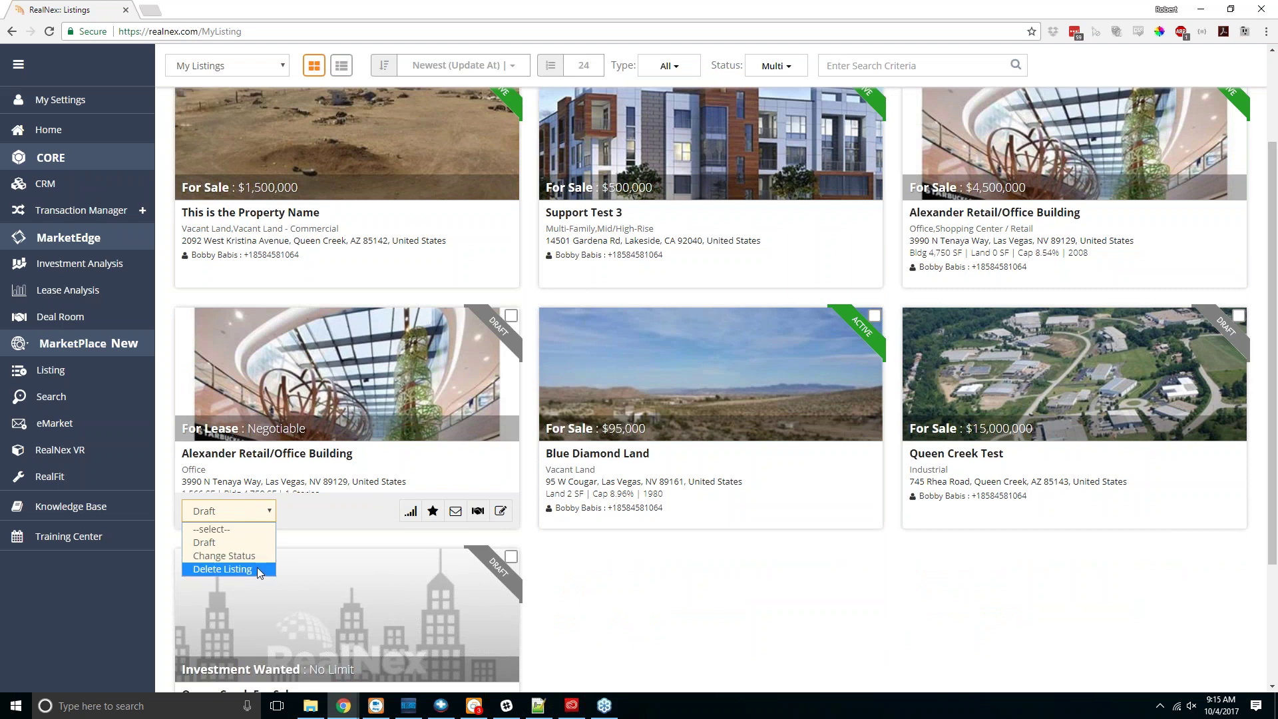
{"action": "left_click", "coordinate": [269, 510]}
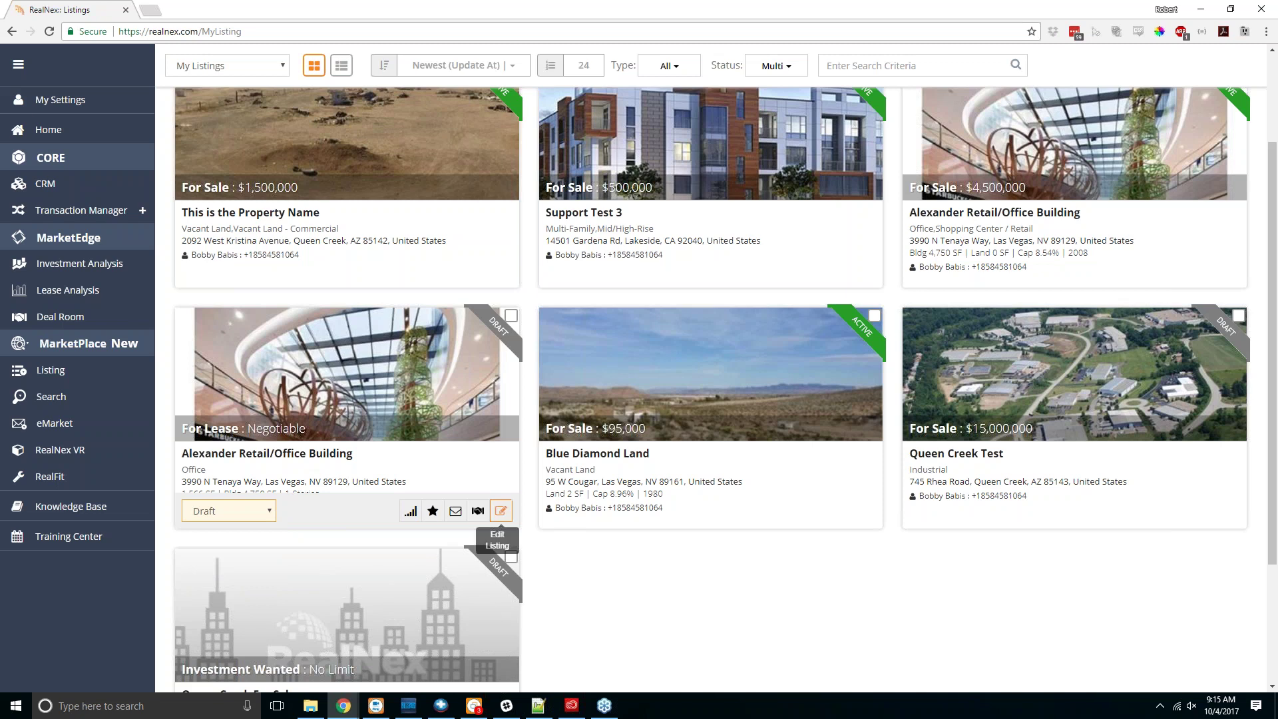
Step: Open the Alexander Retail/Office Building listing, save space Ste 130 and publish it
{"action": "left_click", "coordinate": [500, 511]}
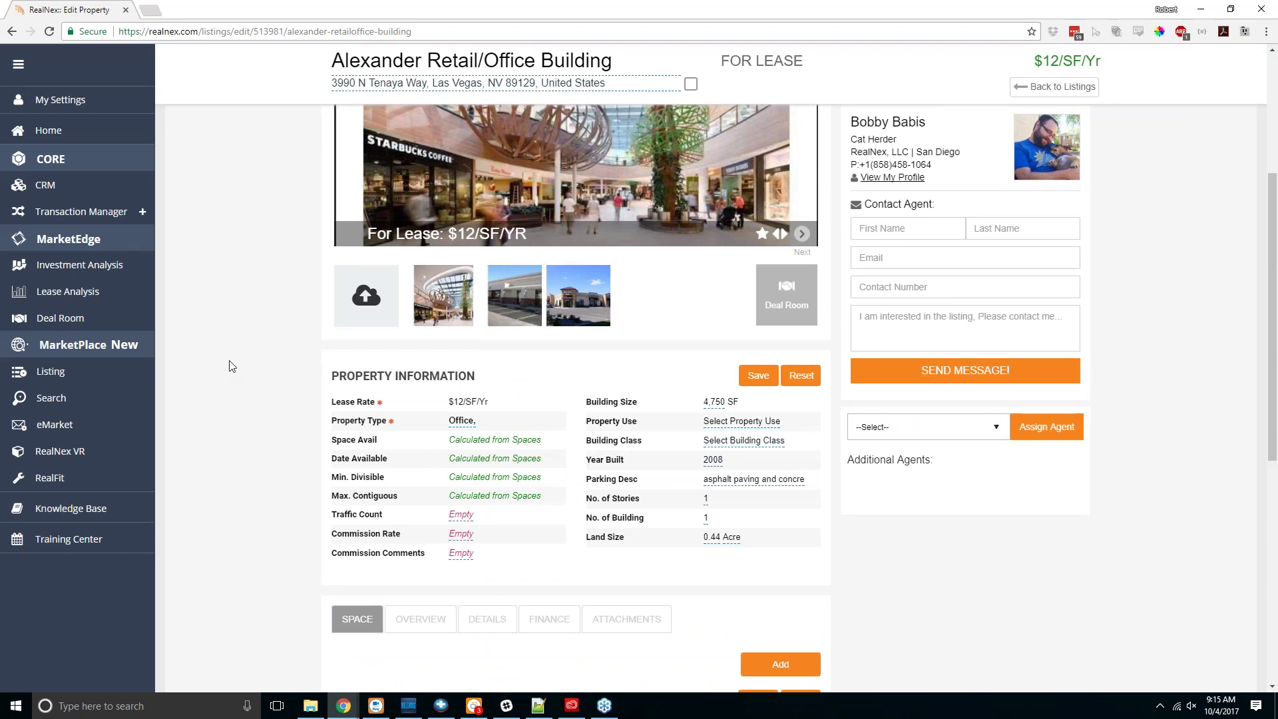
{"action": "scroll", "coordinate": [308, 368], "scroll_direction": "down", "scroll_amount": 1}
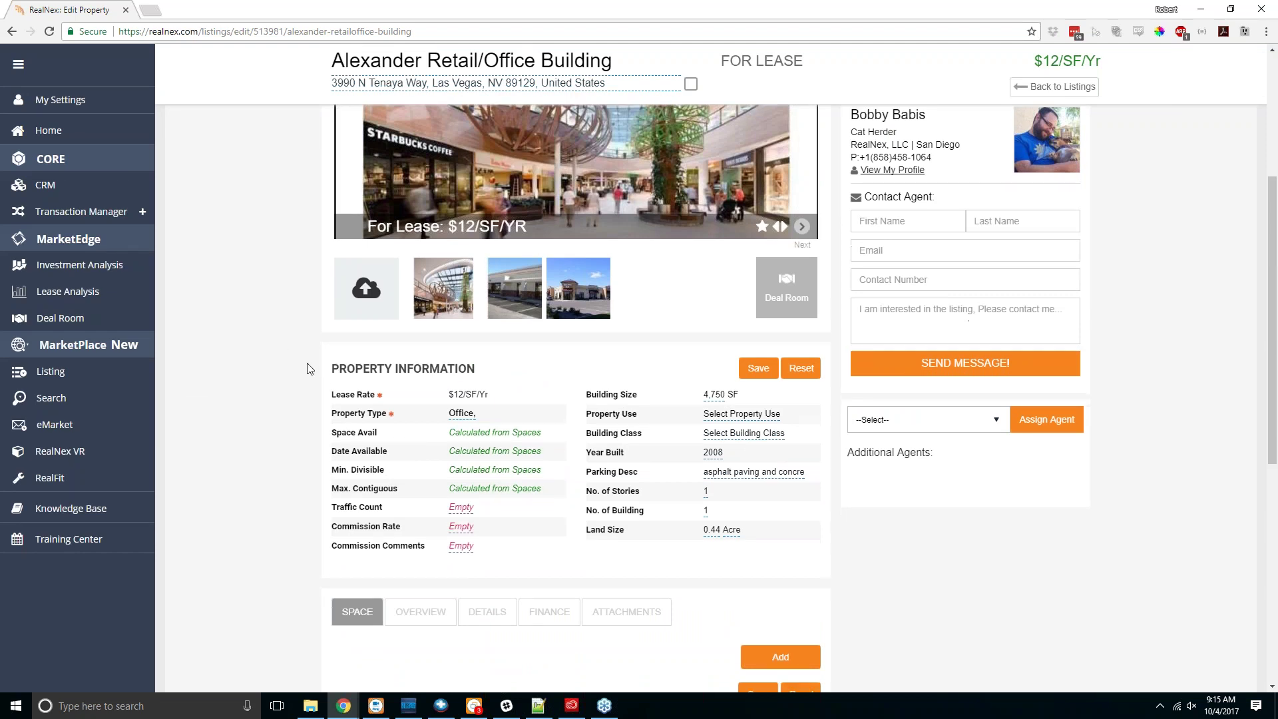
{"action": "scroll", "coordinate": [308, 368], "scroll_direction": "down", "scroll_amount": 4}
{"action": "scroll", "coordinate": [320, 359], "scroll_direction": "down", "scroll_amount": 1}
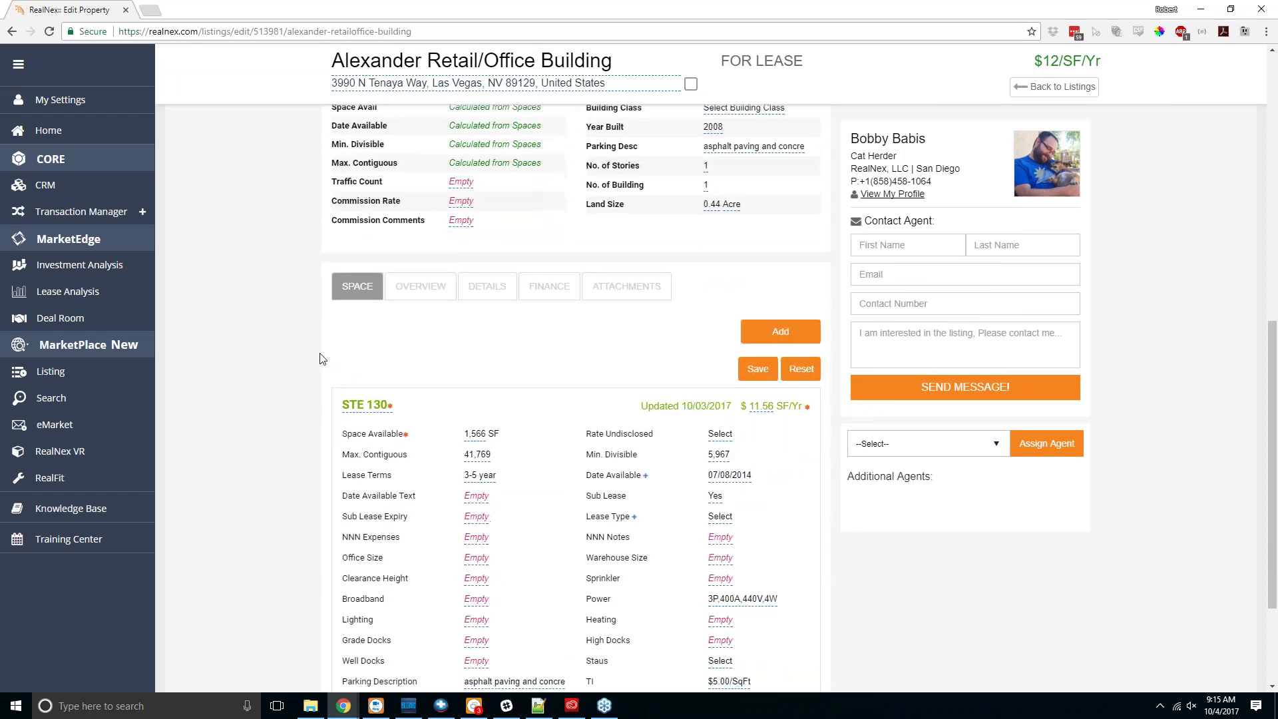
{"action": "scroll", "coordinate": [320, 358], "scroll_direction": "down", "scroll_amount": 3}
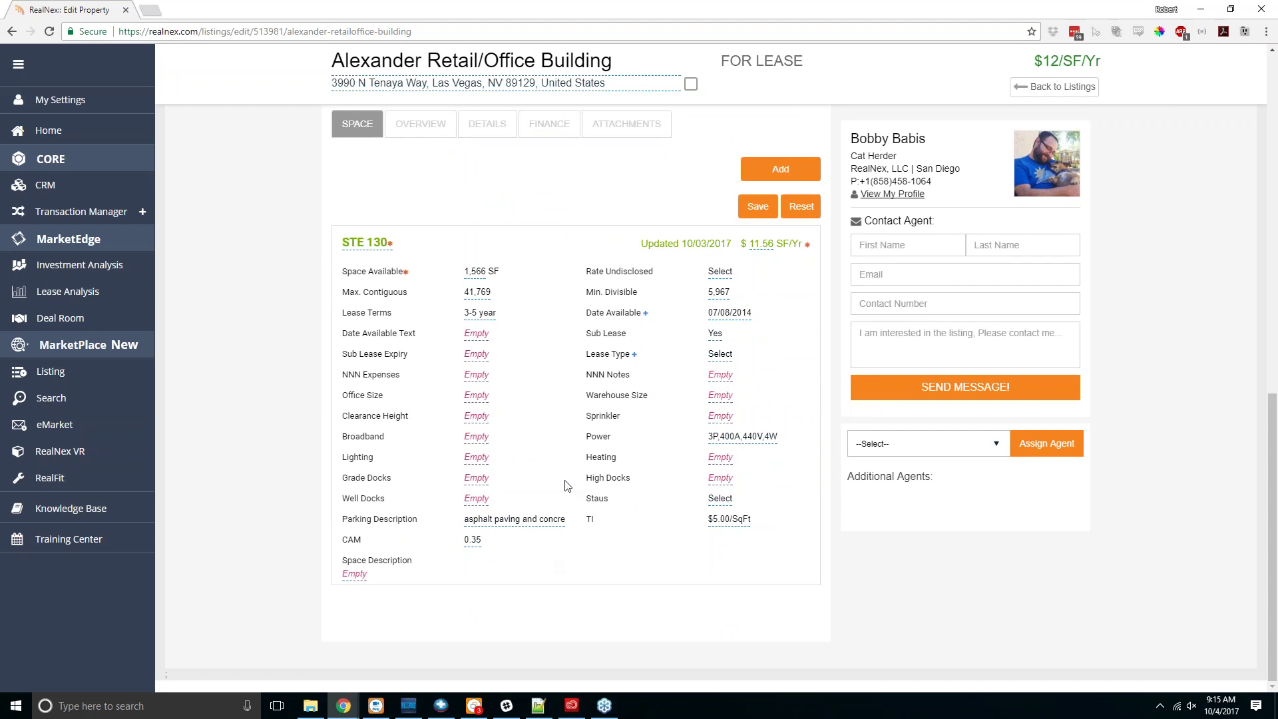
{"action": "left_click", "coordinate": [757, 206]}
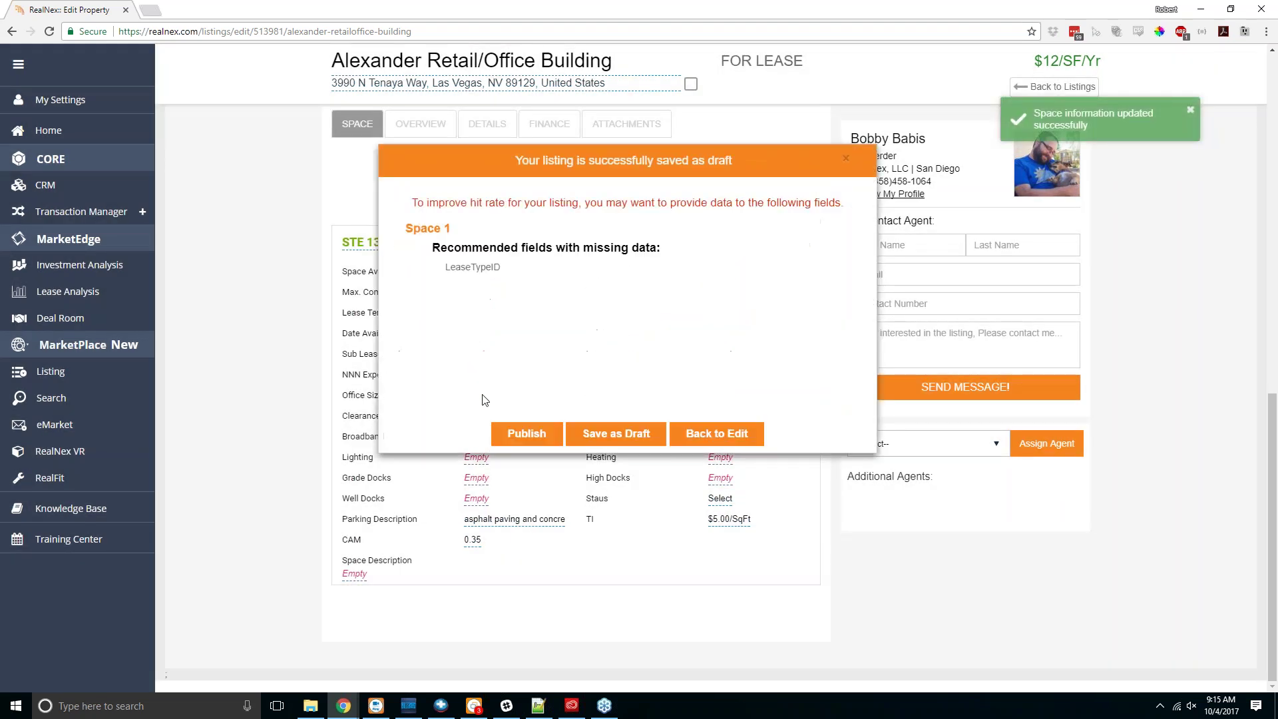
{"action": "left_click", "coordinate": [515, 436]}
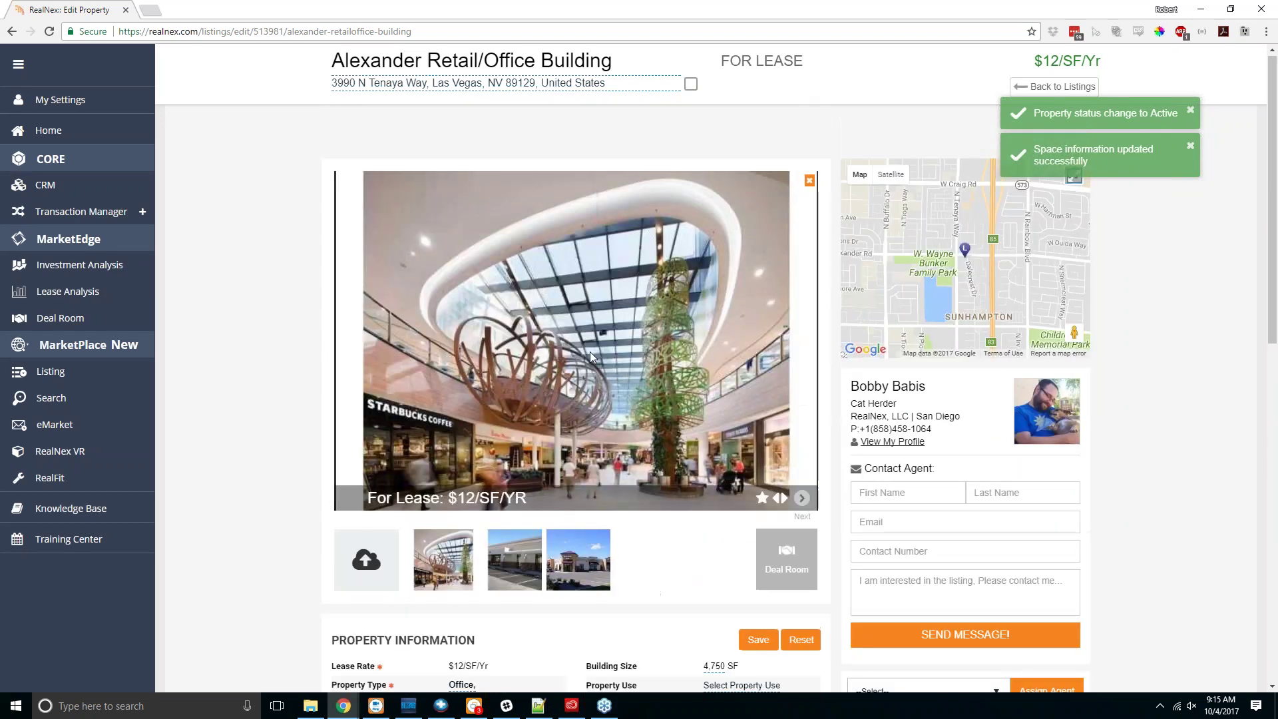
Step: Dismiss the status and space-updated notices and head back to My Listings
{"action": "left_click", "coordinate": [1189, 110]}
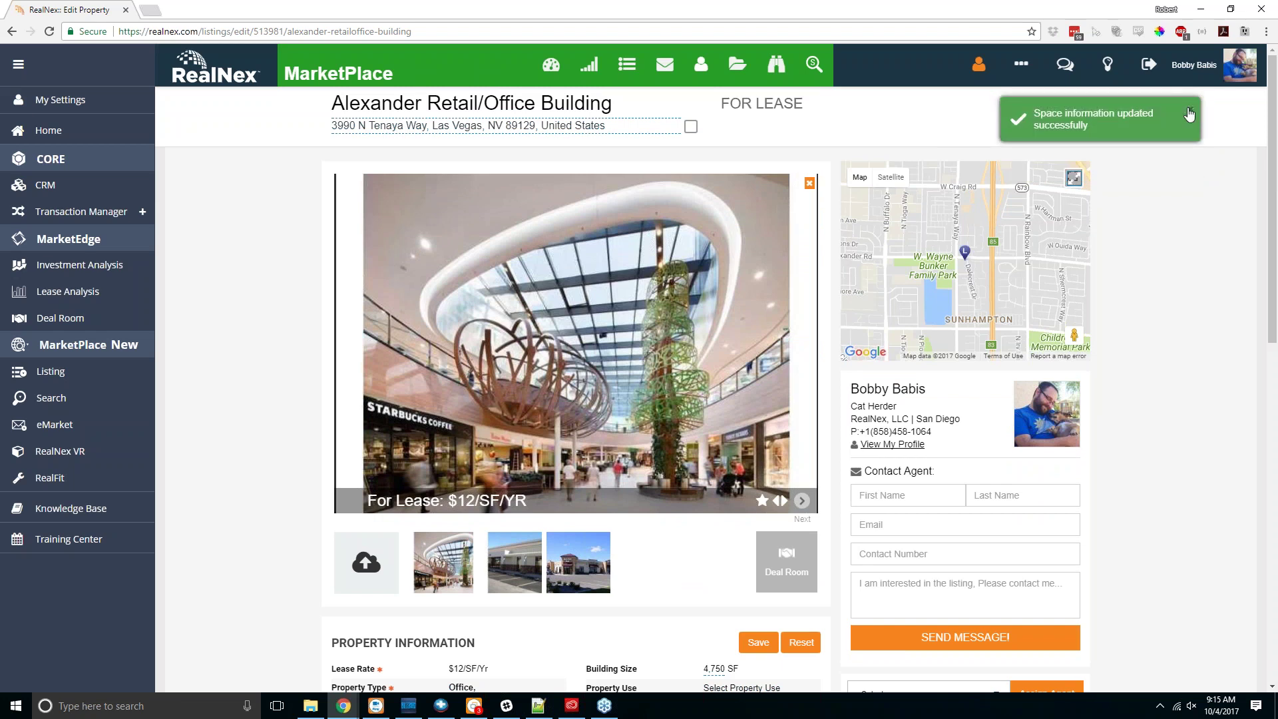
{"action": "left_click", "coordinate": [1189, 110]}
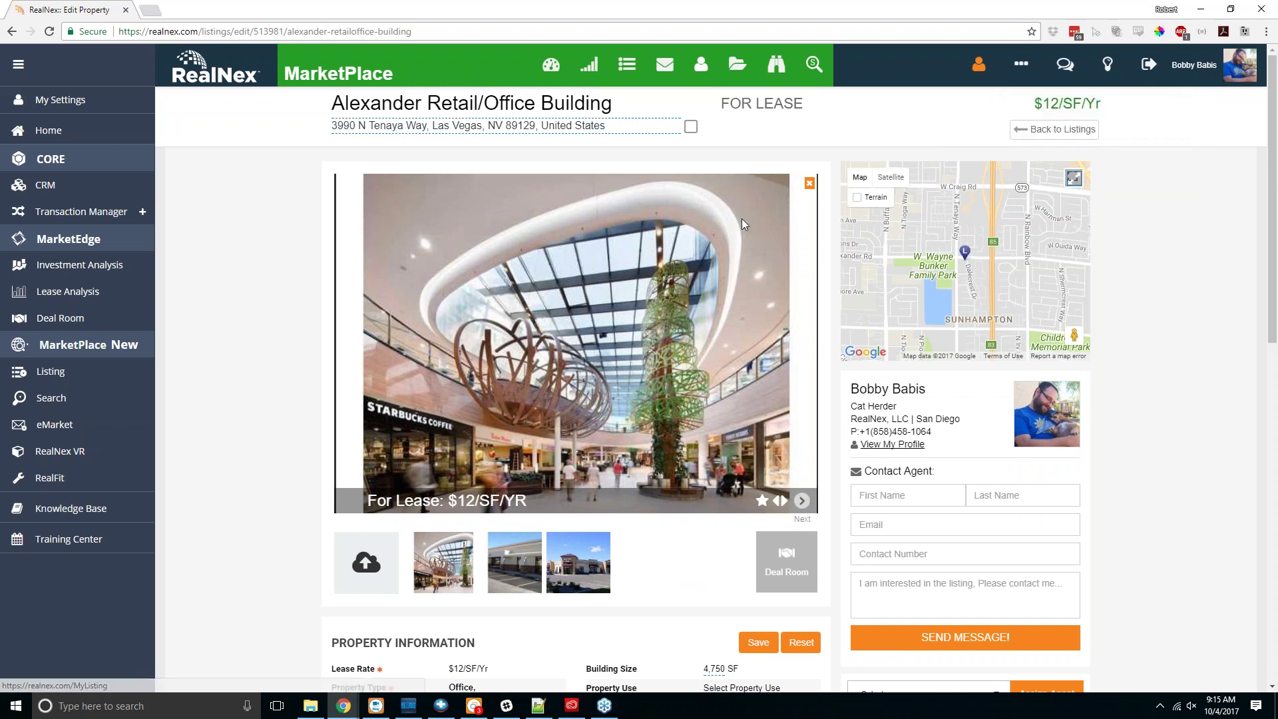
{"action": "left_click", "coordinate": [1089, 132]}
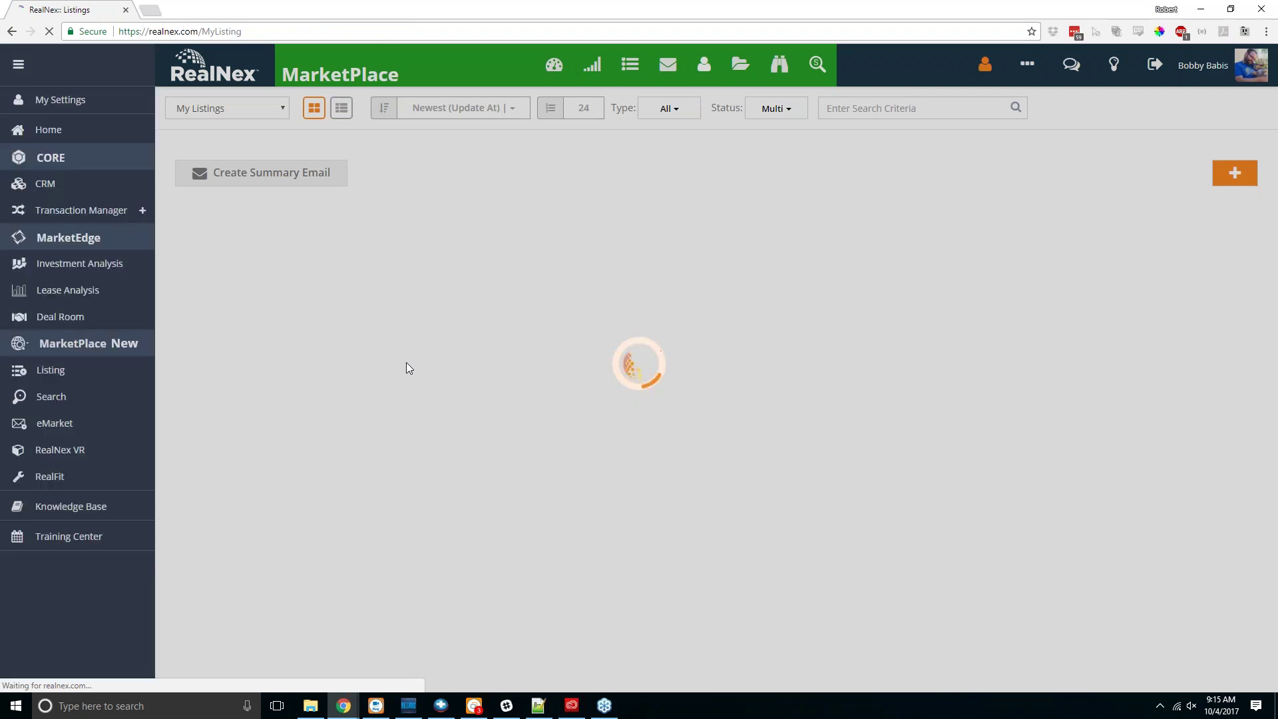
Step: Use Change Status on the Alexander lease card to set space Ste 130 to Available
{"action": "scroll", "coordinate": [409, 368], "scroll_direction": "down", "scroll_amount": 1}
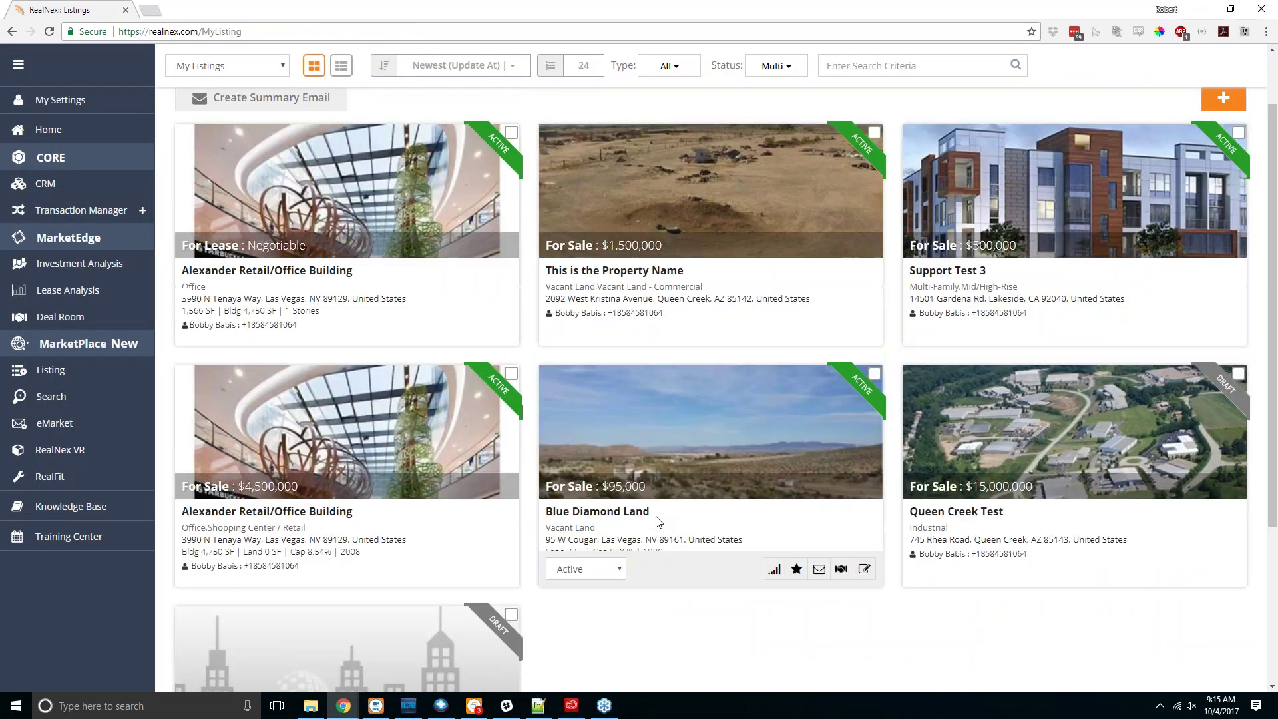
{"action": "scroll", "coordinate": [656, 521], "scroll_direction": "up", "scroll_amount": 1}
{"action": "left_click", "coordinate": [232, 403]}
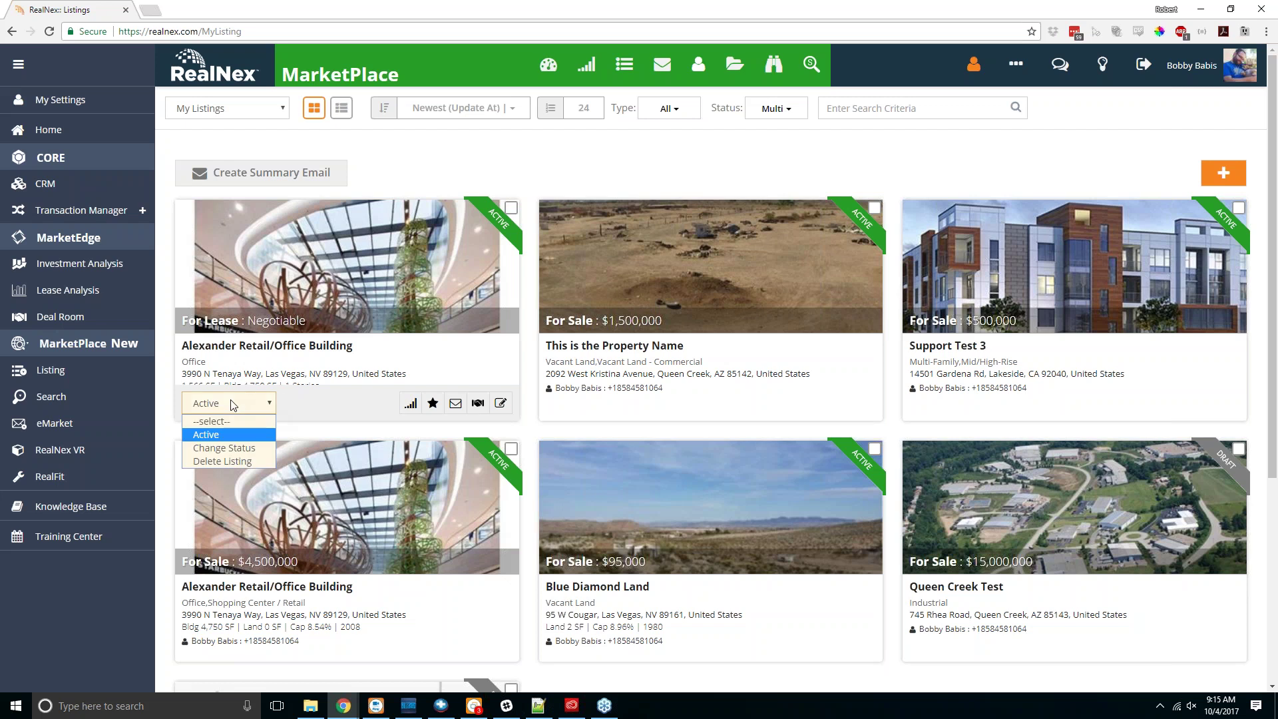
{"action": "left_click", "coordinate": [232, 404]}
{"action": "left_click", "coordinate": [245, 407]}
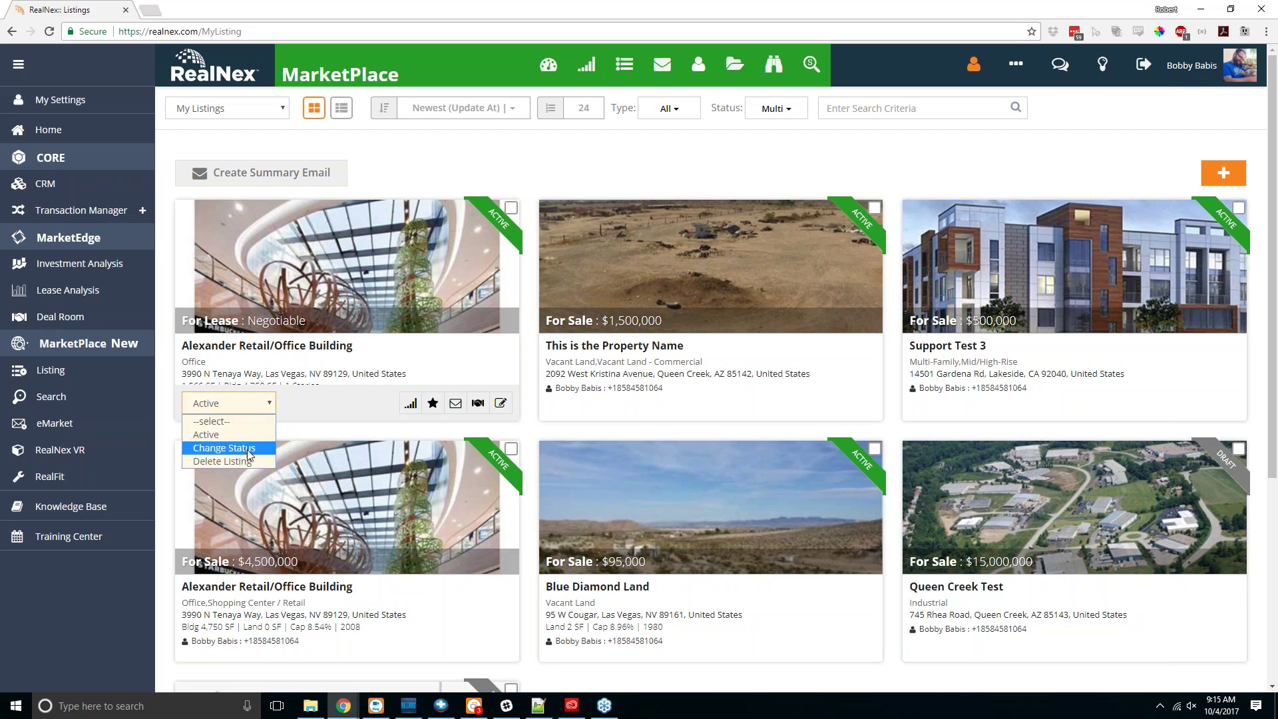
{"action": "left_click", "coordinate": [246, 448]}
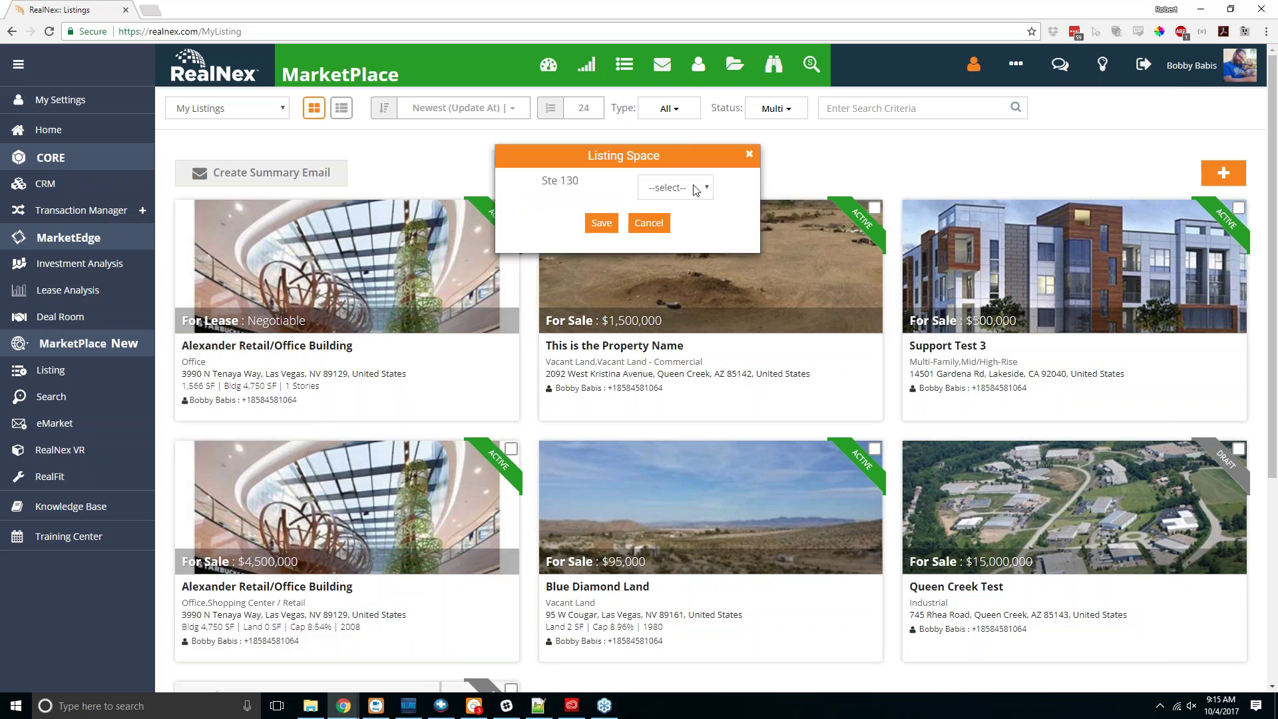
{"action": "left_click", "coordinate": [696, 188]}
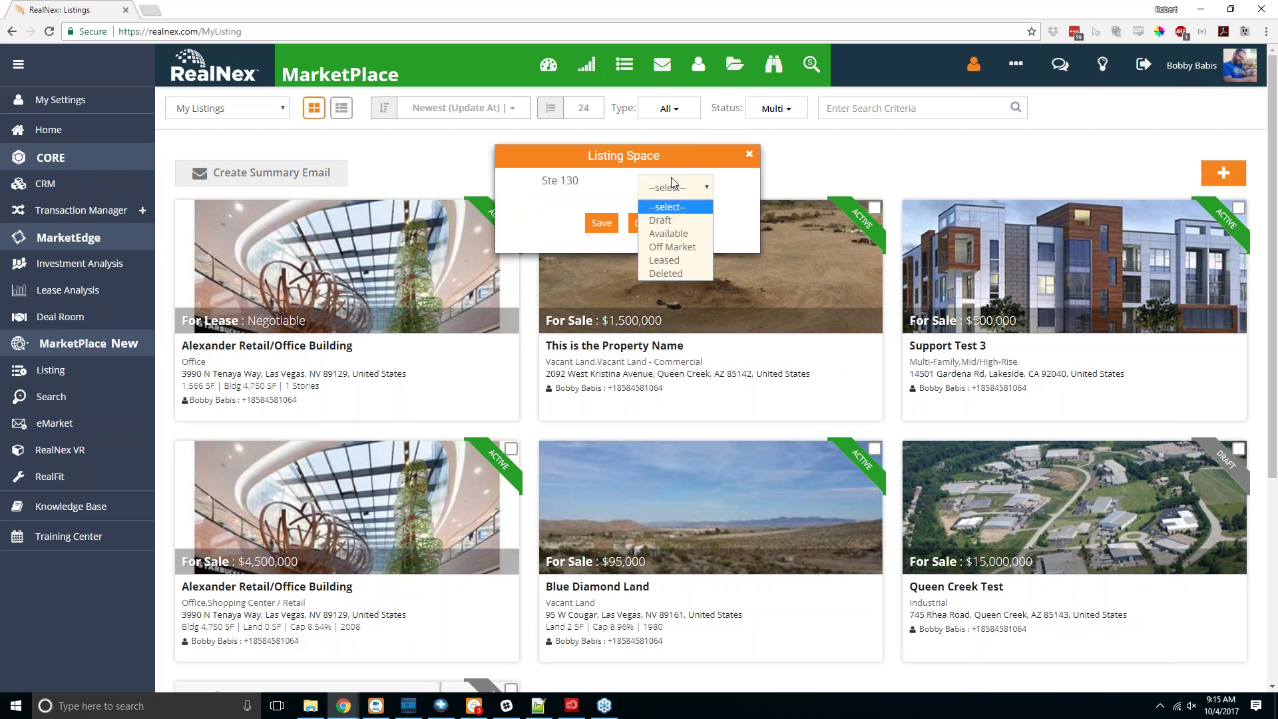
{"action": "left_click", "coordinate": [671, 233]}
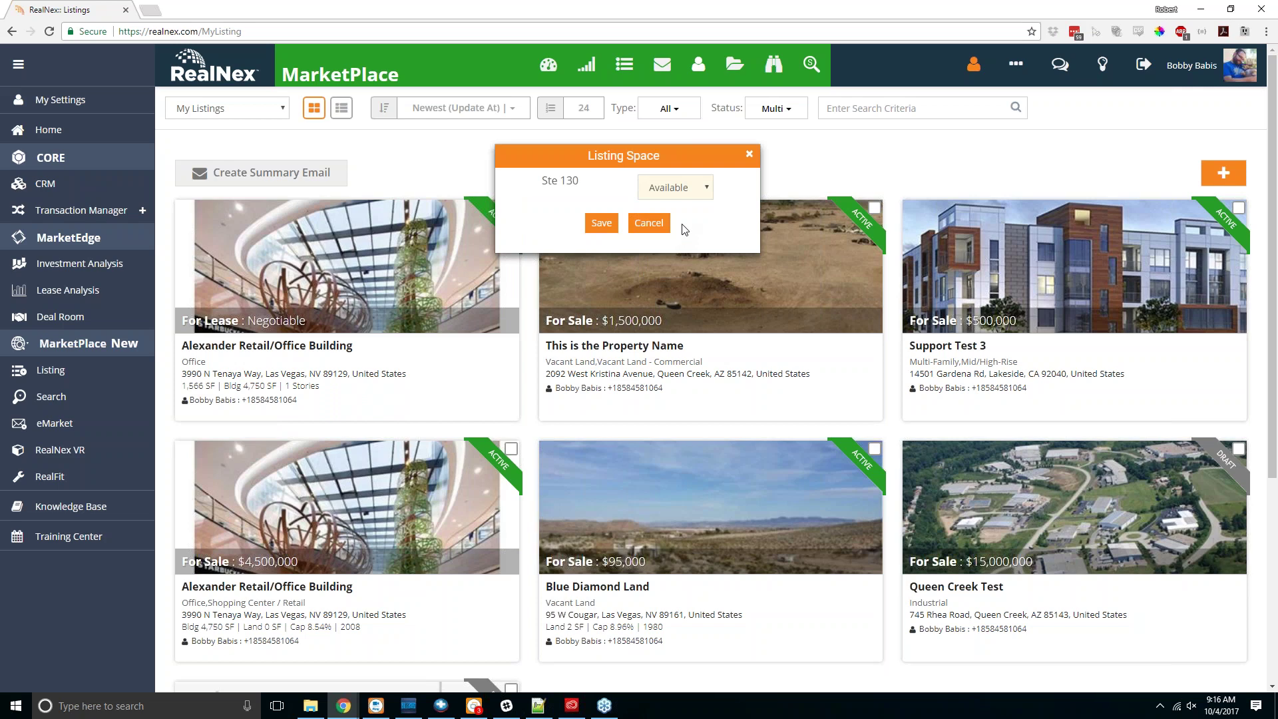
{"action": "left_click", "coordinate": [601, 223]}
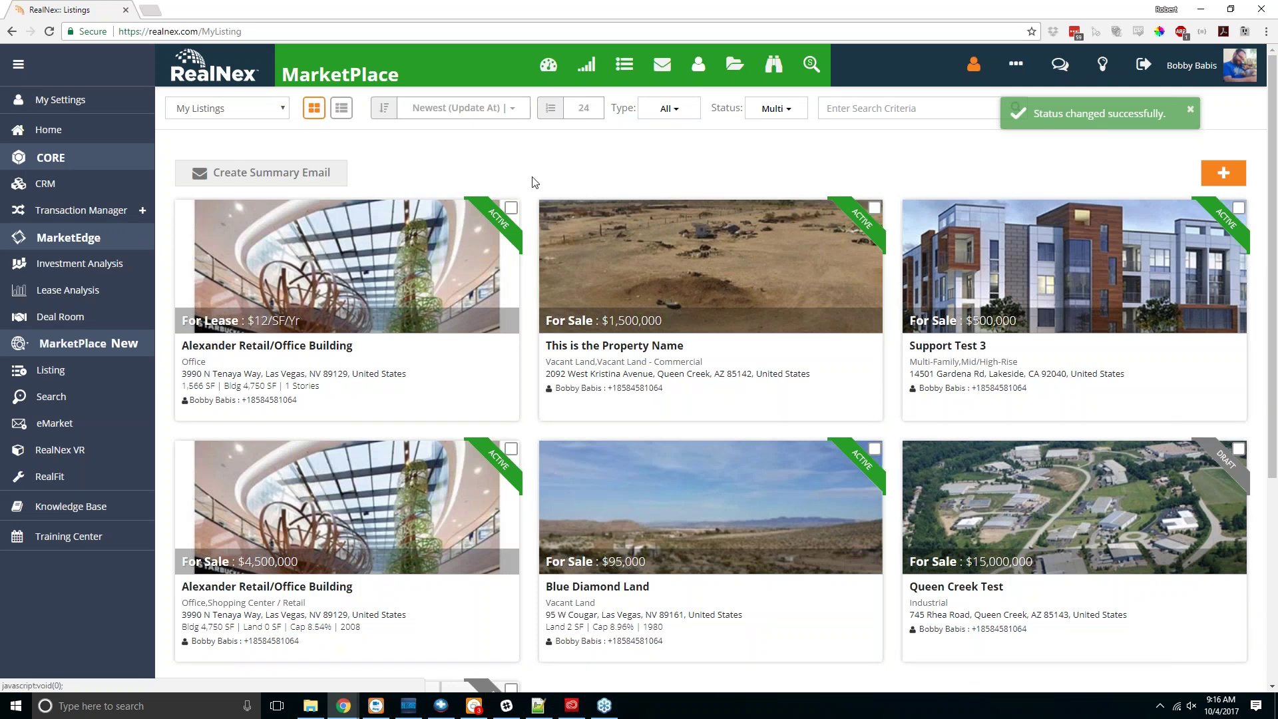
Step: Start a new listing named 'Space Wanted -- 10-15k SF Retail' and pick the Space Wanted type
{"action": "left_click", "coordinate": [1229, 183]}
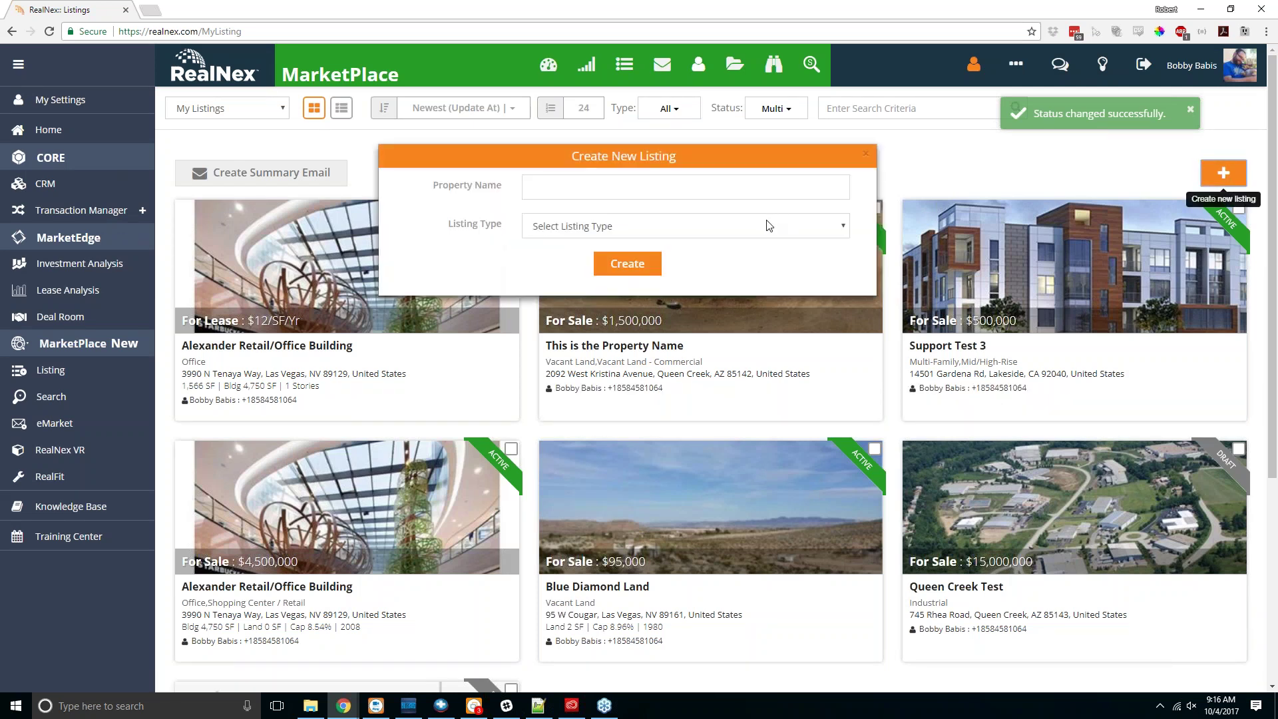
{"action": "type", "text": "Space Wantted "}
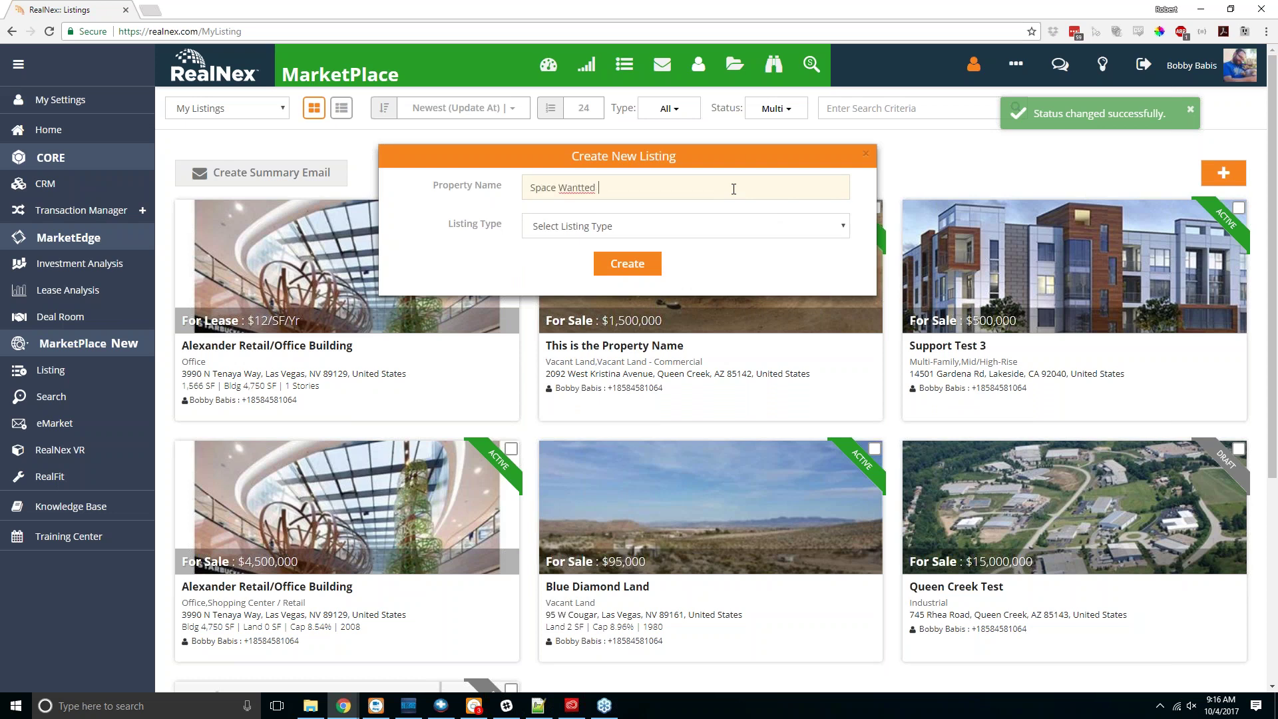
{"action": "type", "text": "-- 10-15k S"}
{"action": "type", "text": "F Retail"}
{"action": "left_click_drag", "start_coordinate": [578, 188], "coordinate": [584, 188]}
{"action": "key", "text": "BackSpace"}
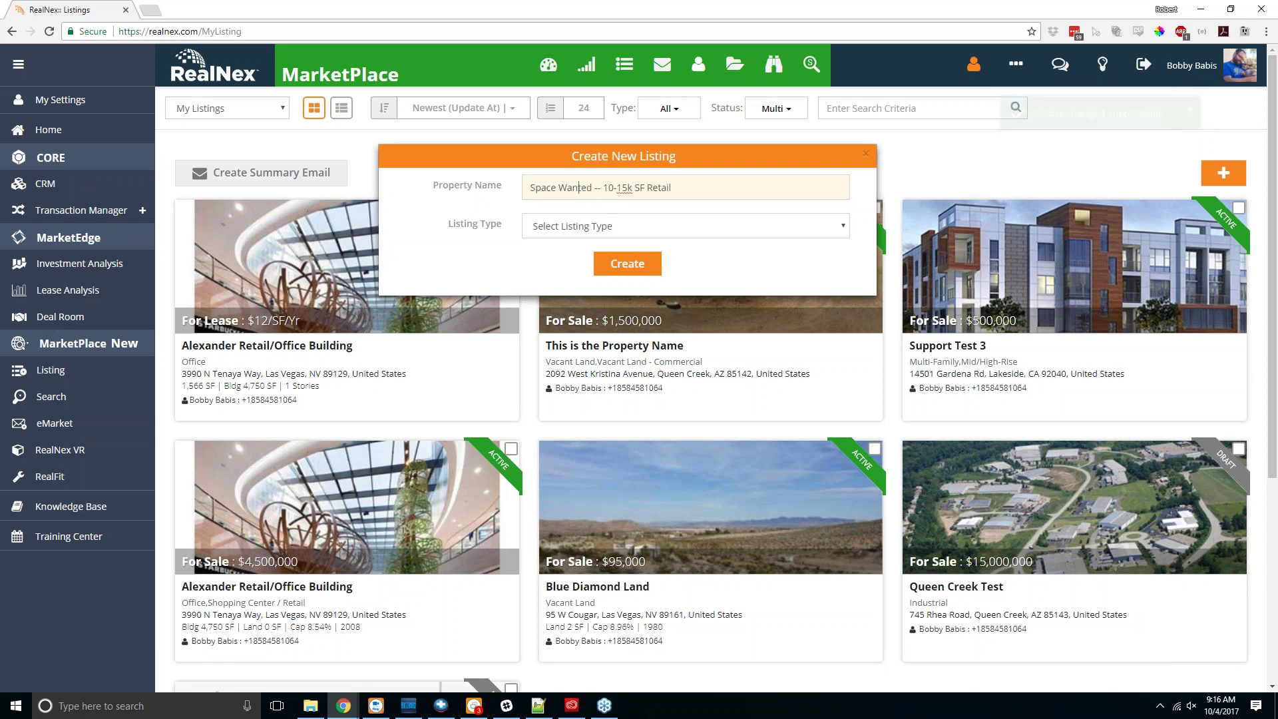
{"action": "left_click", "coordinate": [655, 230]}
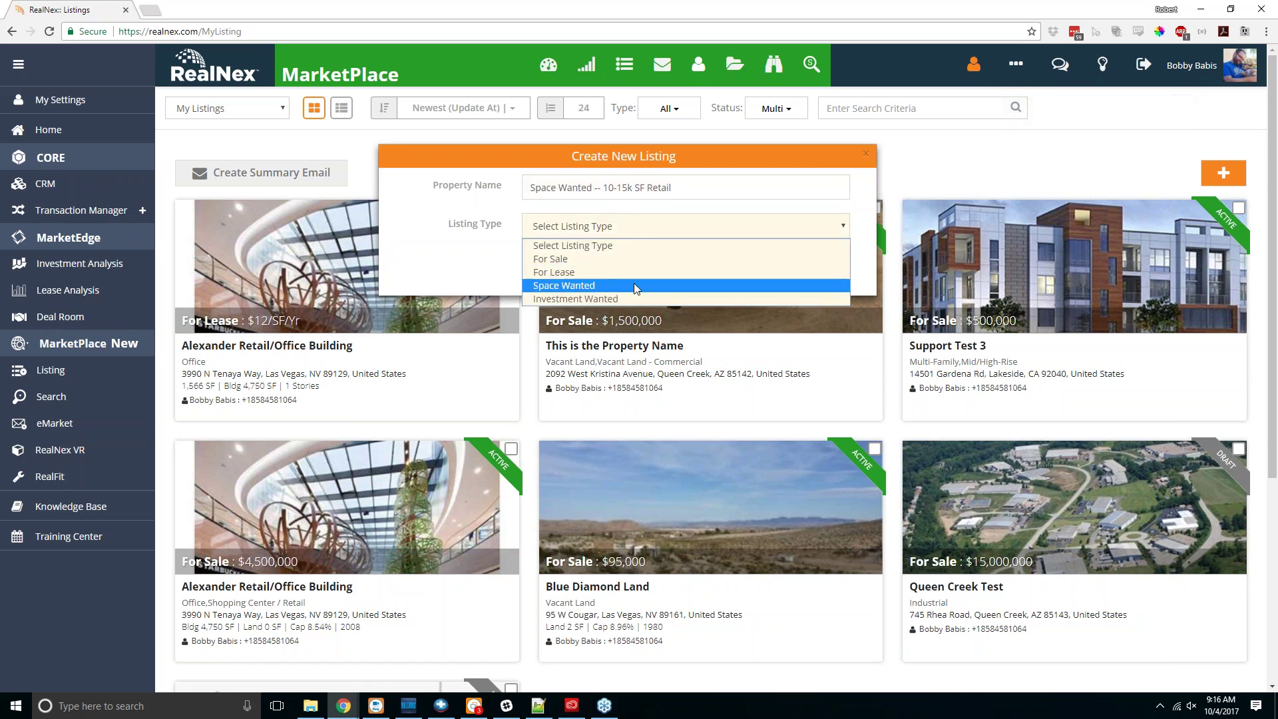
{"action": "left_click", "coordinate": [633, 282]}
Step: Create the listing and look through its empty Space Wanted Criteria and Overview sections
{"action": "left_click", "coordinate": [630, 262]}
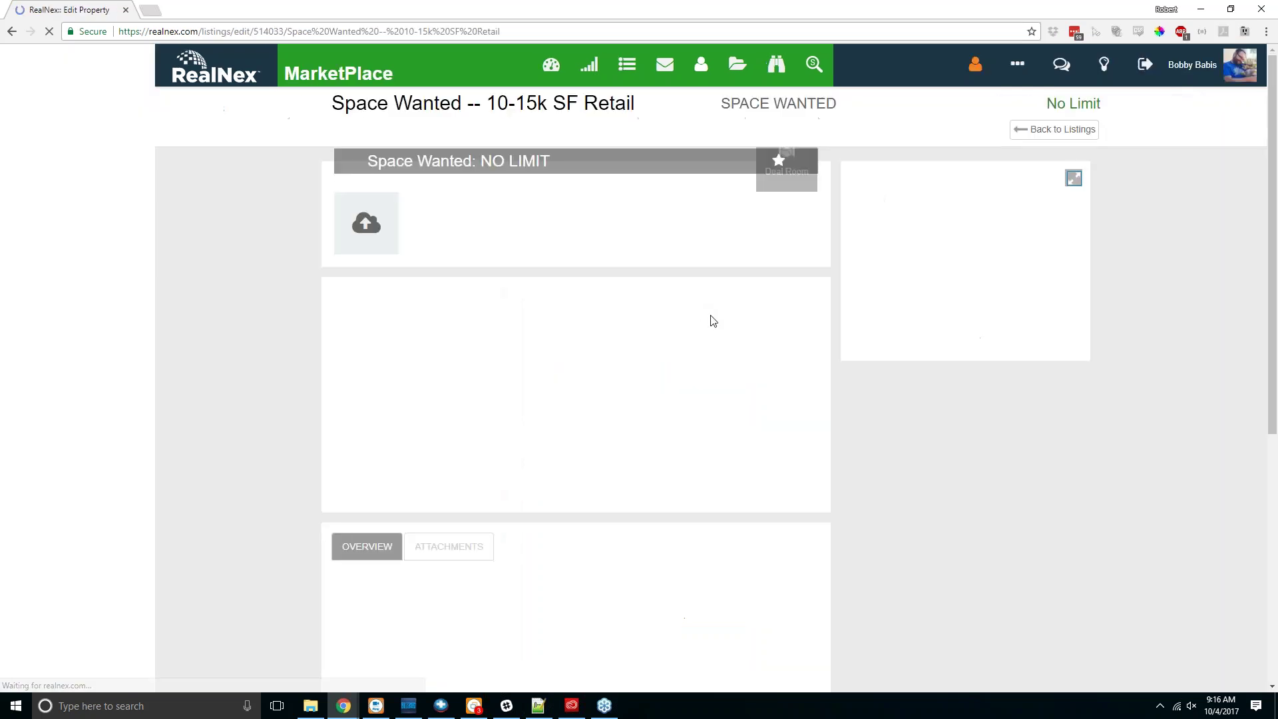
{"action": "scroll", "coordinate": [233, 283], "scroll_direction": "down", "scroll_amount": 3}
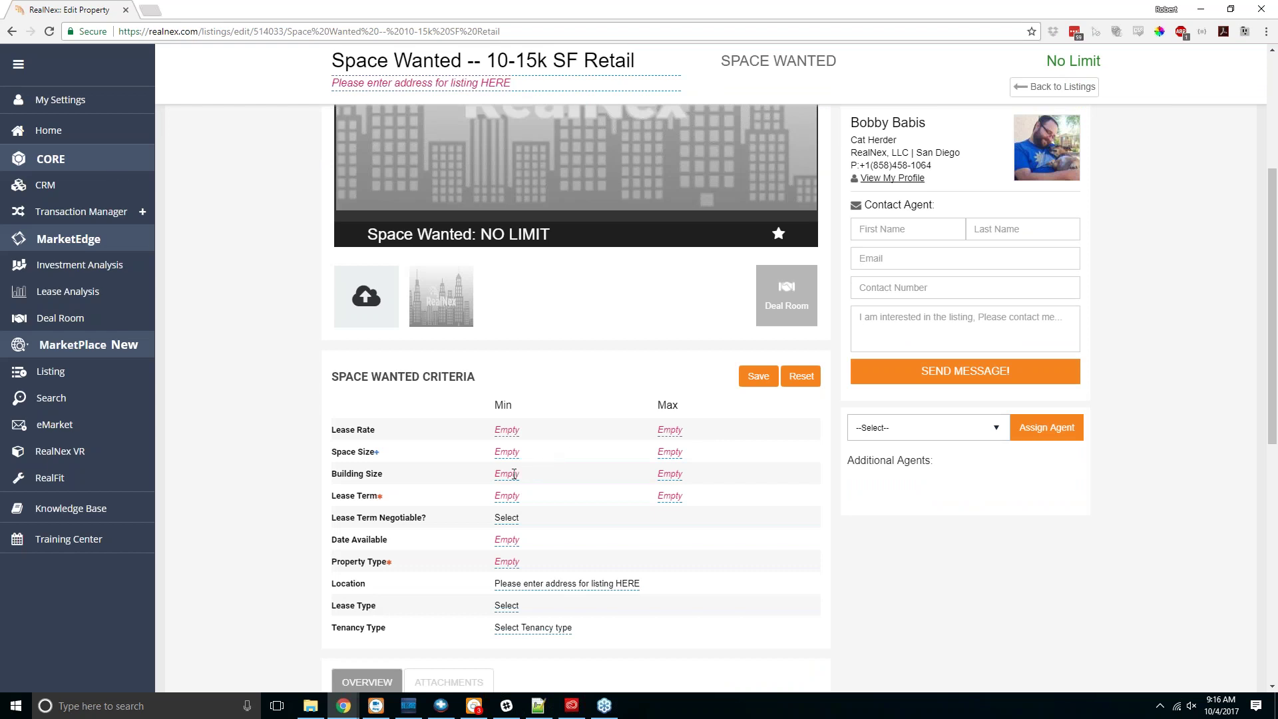
{"action": "scroll", "coordinate": [546, 493], "scroll_direction": "down", "scroll_amount": 4}
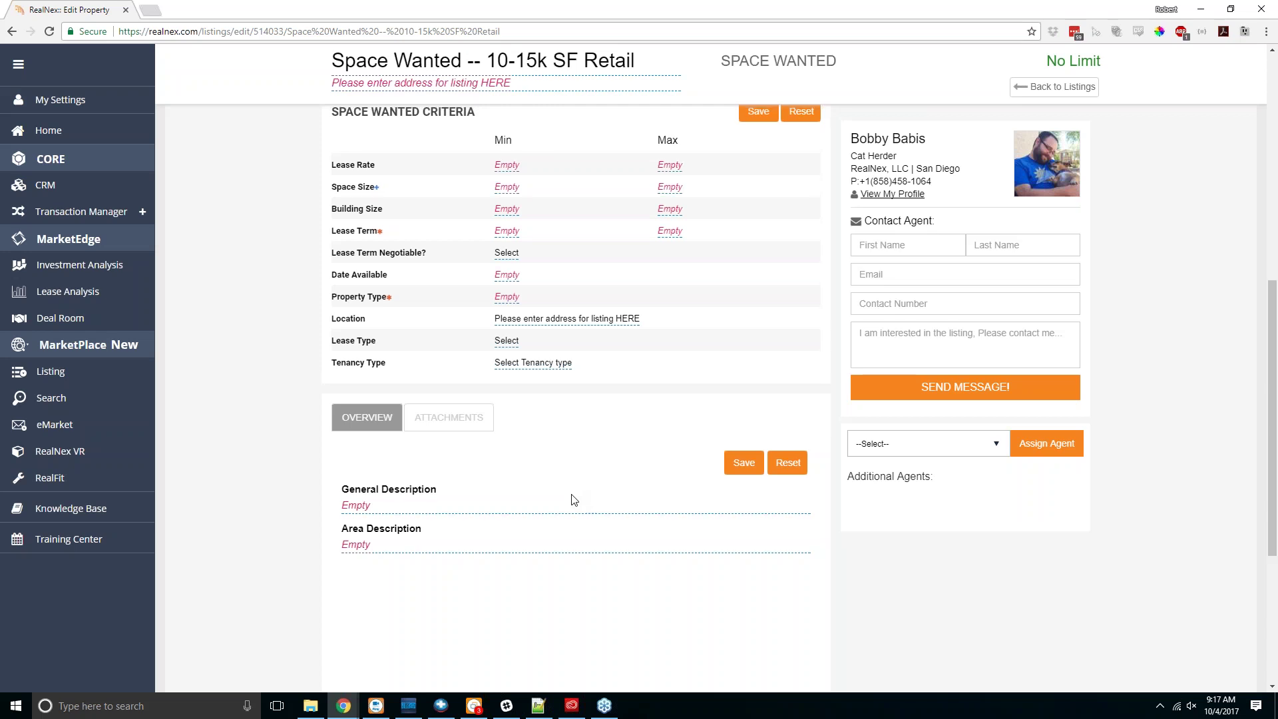
{"action": "scroll", "coordinate": [559, 320], "scroll_direction": "up", "scroll_amount": 8}
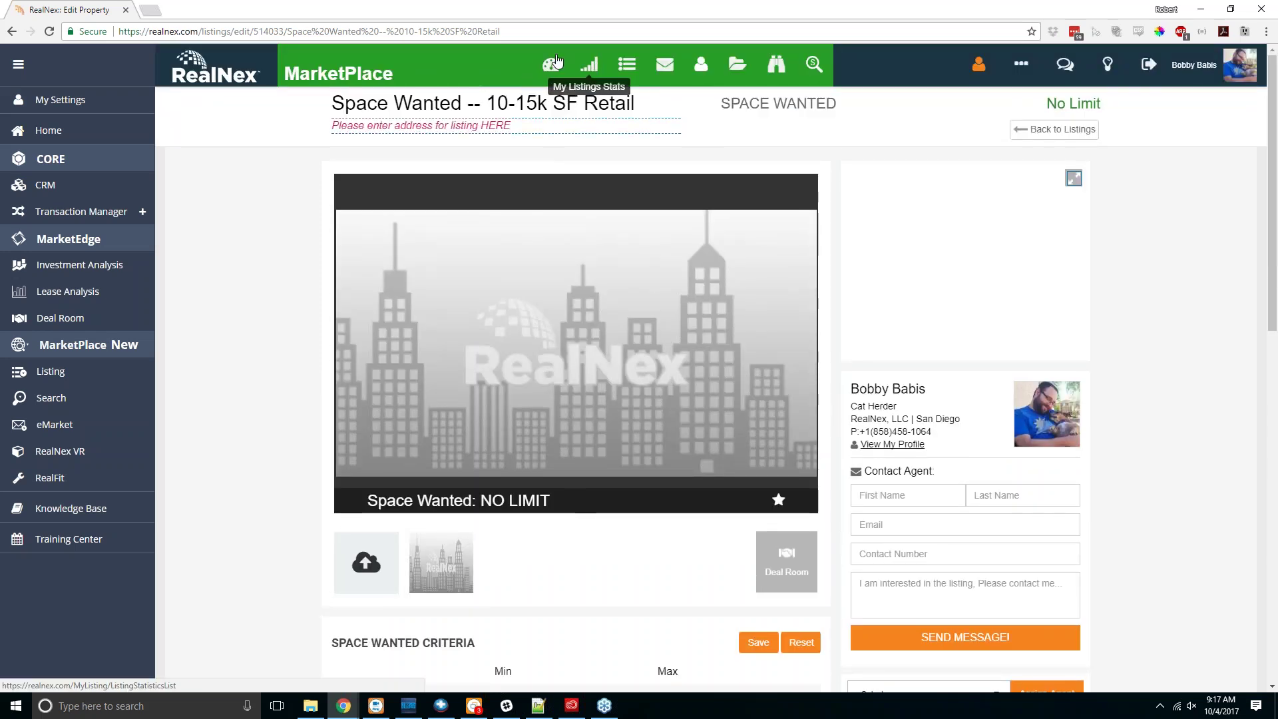
Step: Open My Listings Stats to see zero views and inquiries for the Space Wanted draft
{"action": "left_click", "coordinate": [591, 69]}
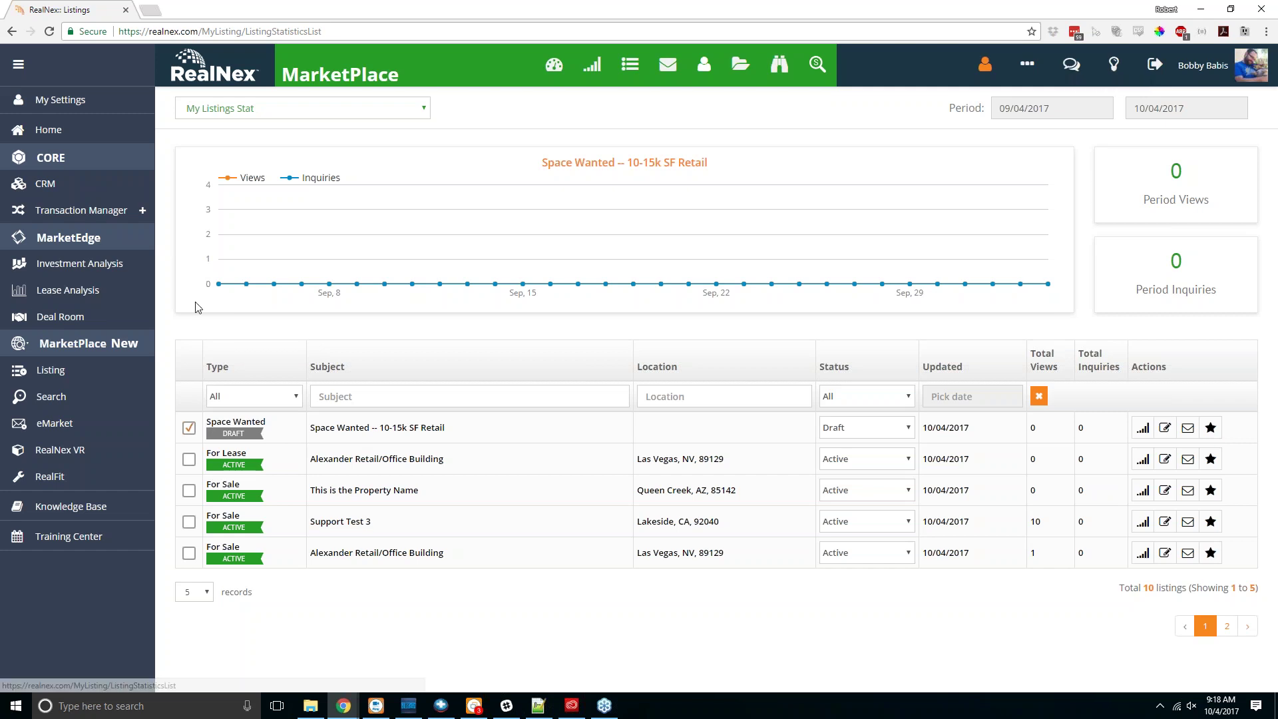
Step: Return to My Listings and reveal the card action icons, with the Space Wanted -- 10-15k SF Retail draft first
{"action": "left_click", "coordinate": [94, 370]}
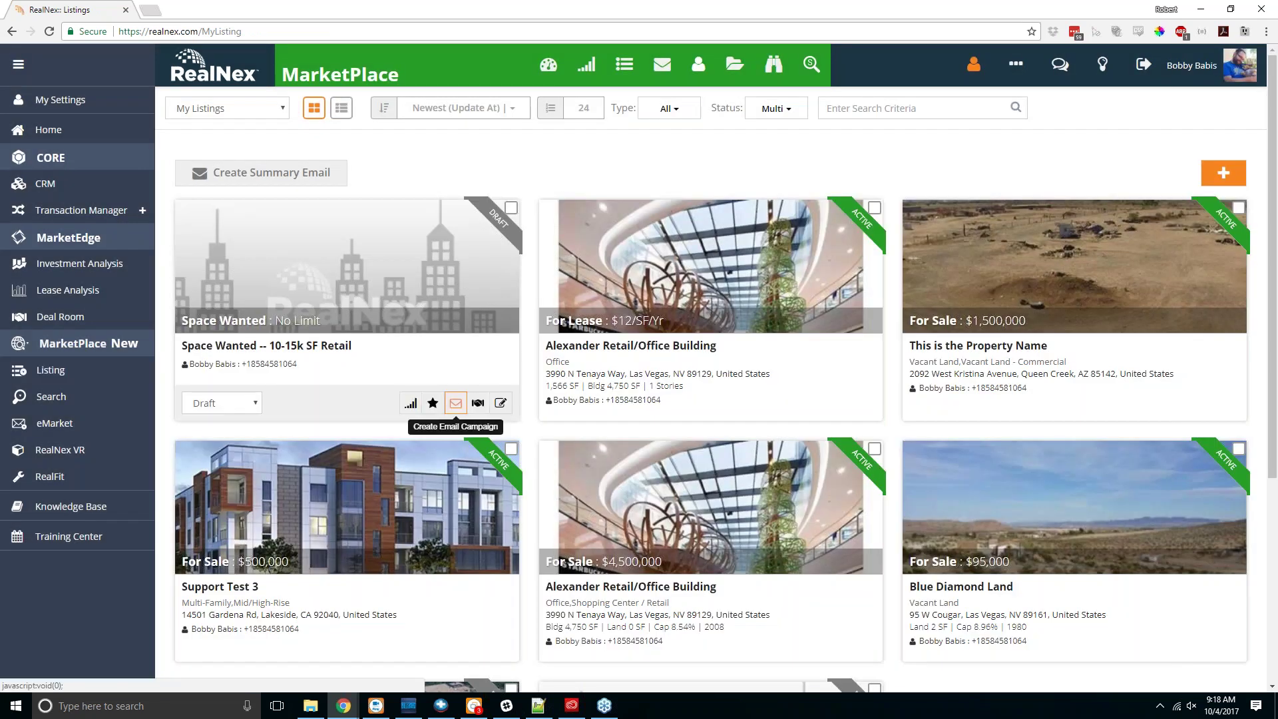
{"action": "mouse_move", "coordinate": [959, 378]}
{"action": "mouse_move", "coordinate": [704, 302]}
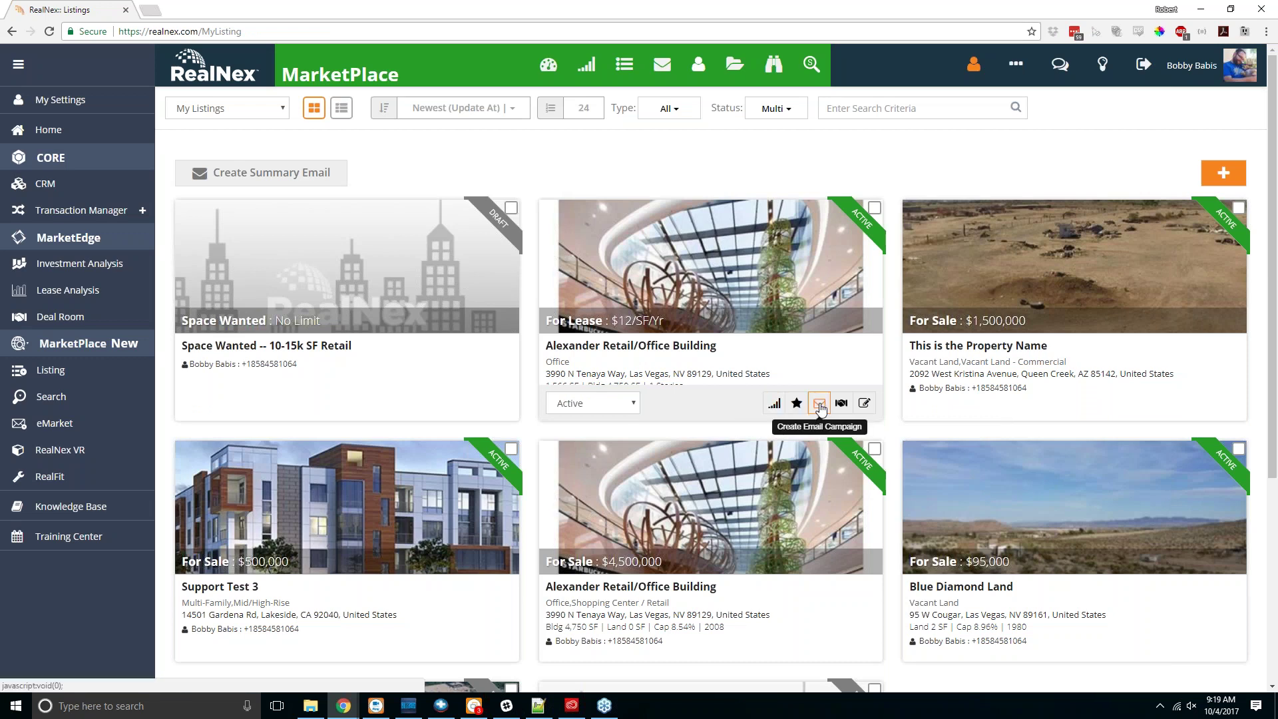
{"action": "mouse_move", "coordinate": [509, 500]}
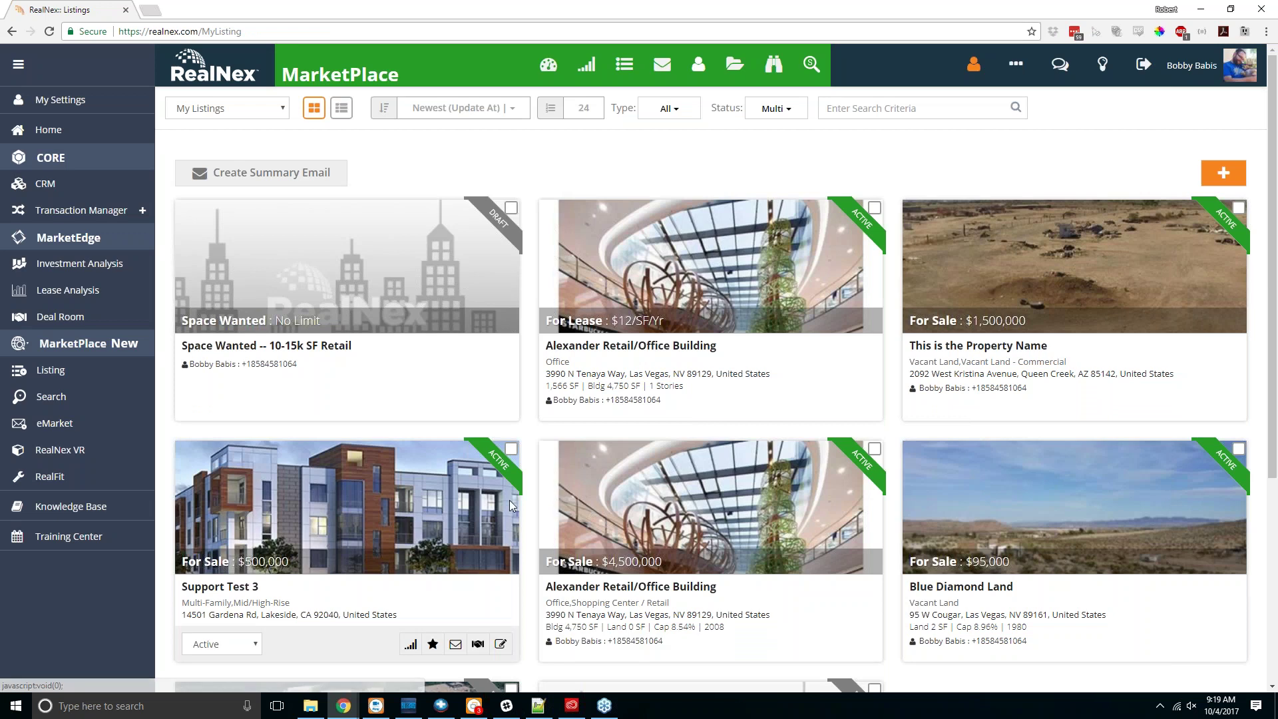
{"action": "scroll", "coordinate": [509, 501], "scroll_direction": "down", "scroll_amount": 2}
{"action": "mouse_move", "coordinate": [773, 512]}
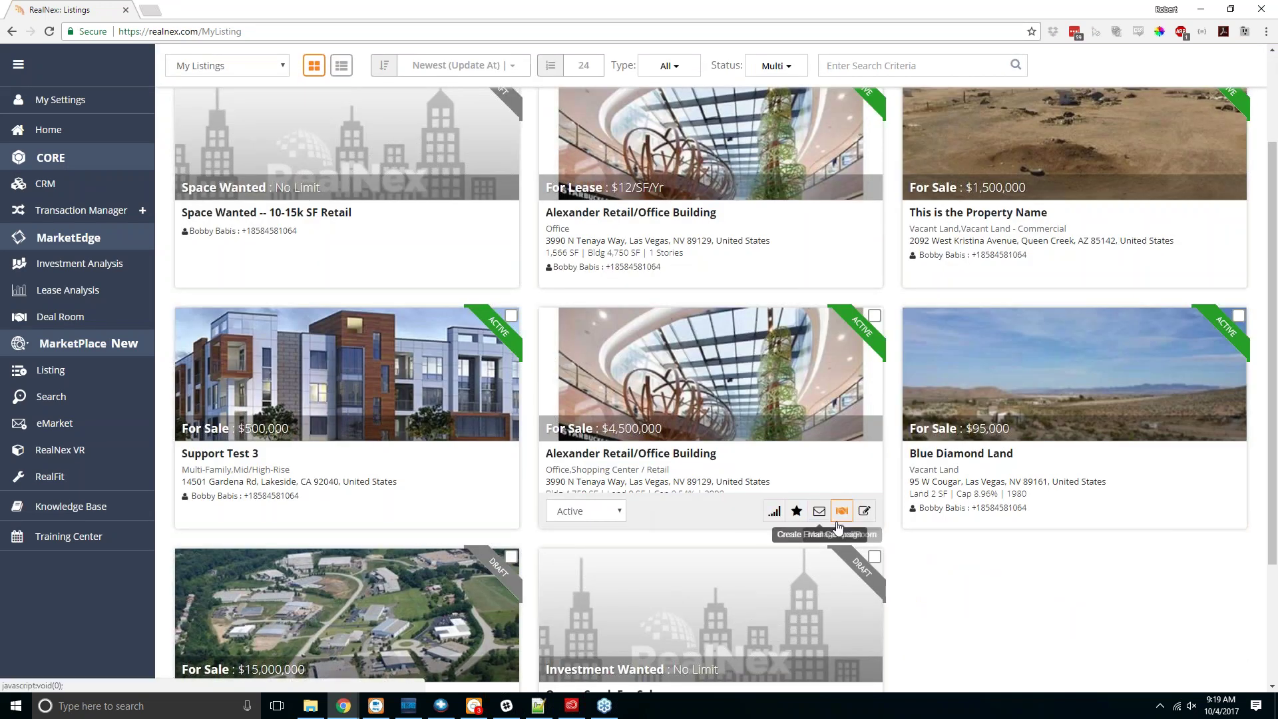
Step: Start an email campaign for the Alexander listing and save the Queen Creek Marketplace flyer upload
{"action": "left_click", "coordinate": [820, 511]}
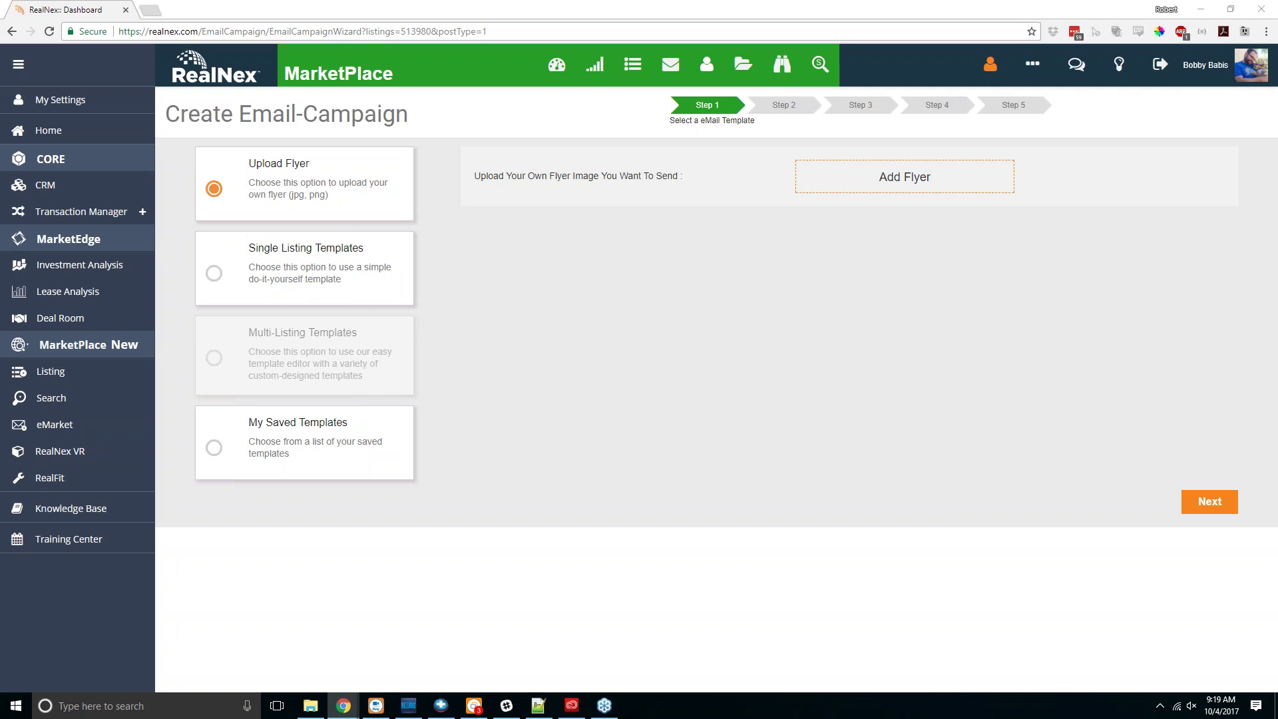
{"action": "left_click", "coordinate": [895, 181]}
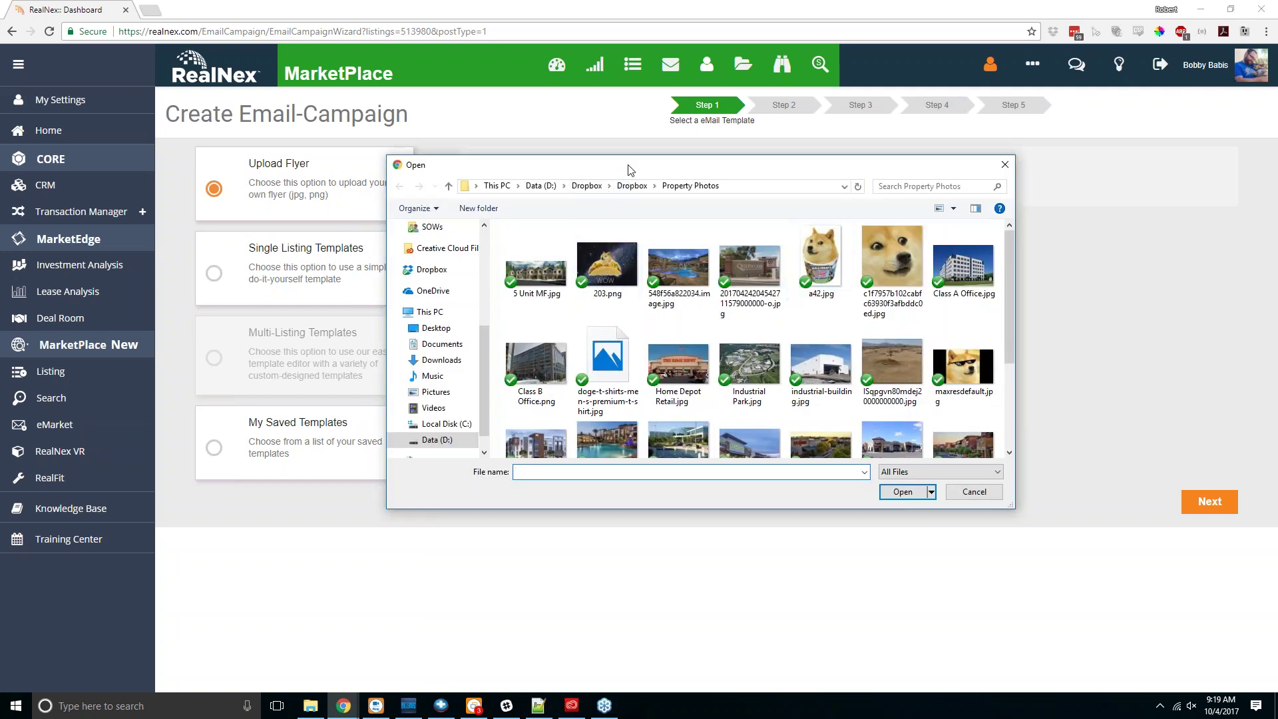
{"action": "key", "text": "Escape"}
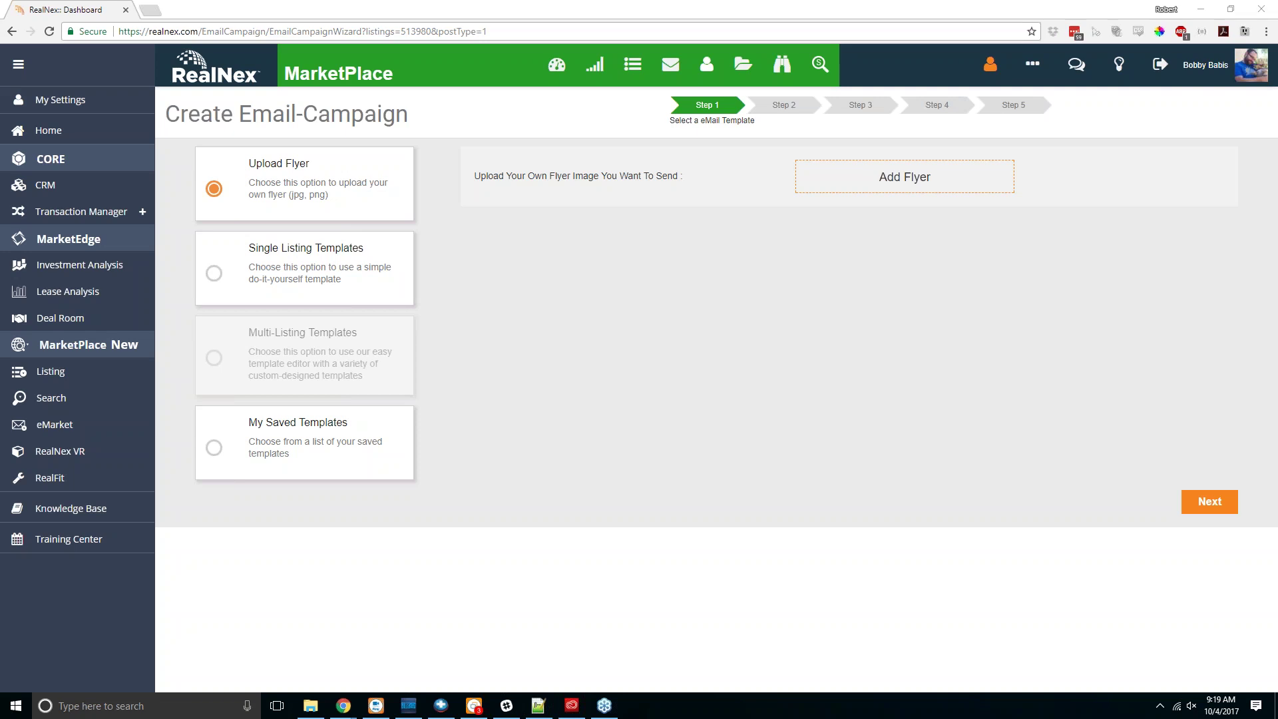
{"action": "key", "text": "alt+Tab"}
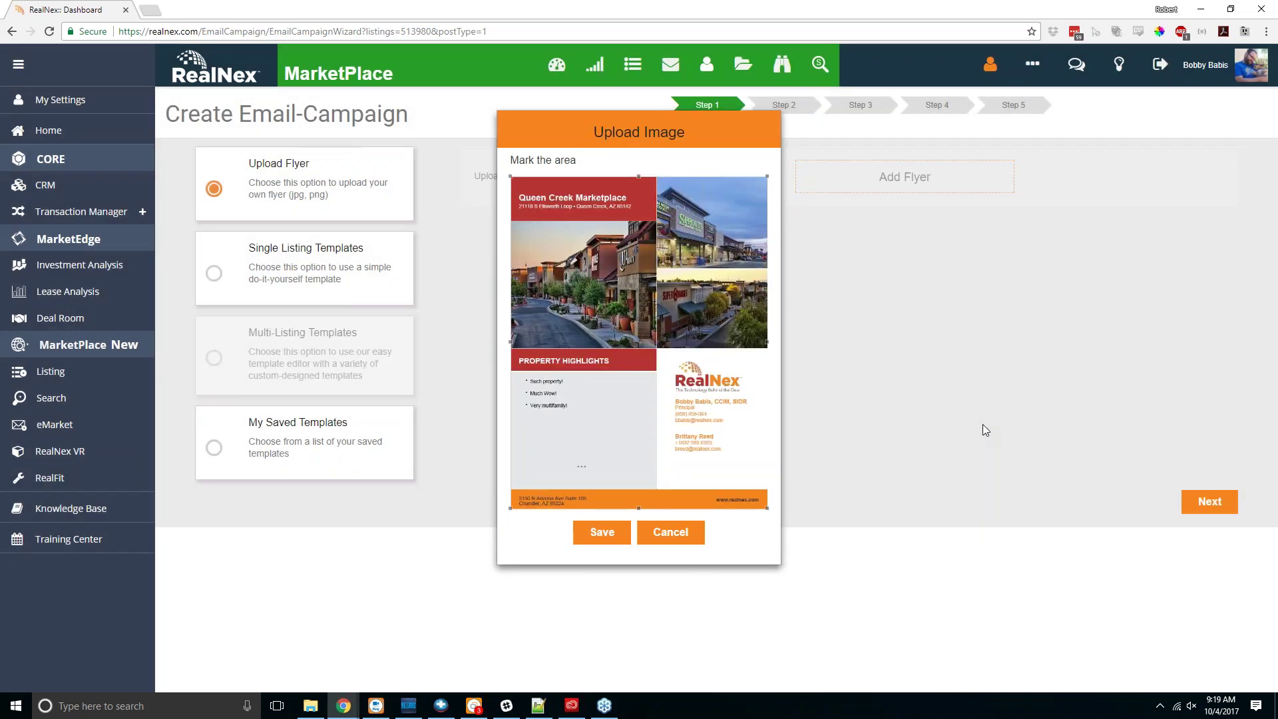
{"action": "left_click", "coordinate": [594, 533]}
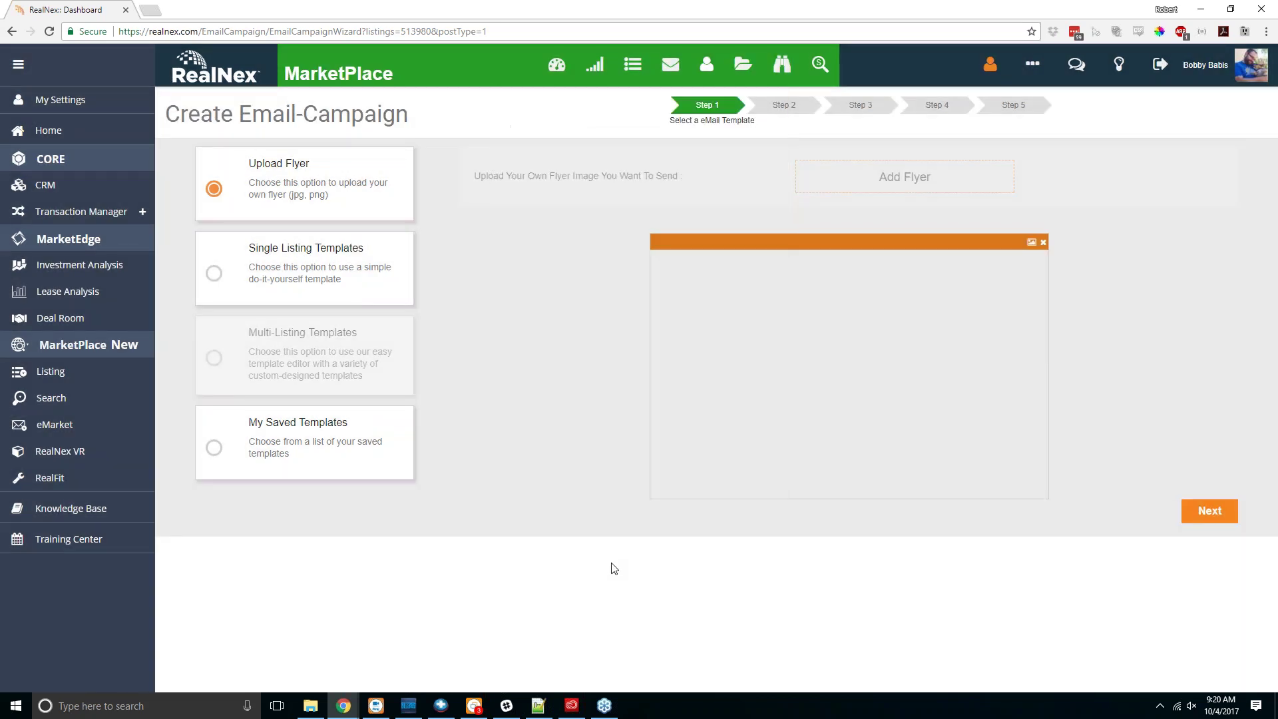
{"action": "left_click", "coordinate": [1215, 515]}
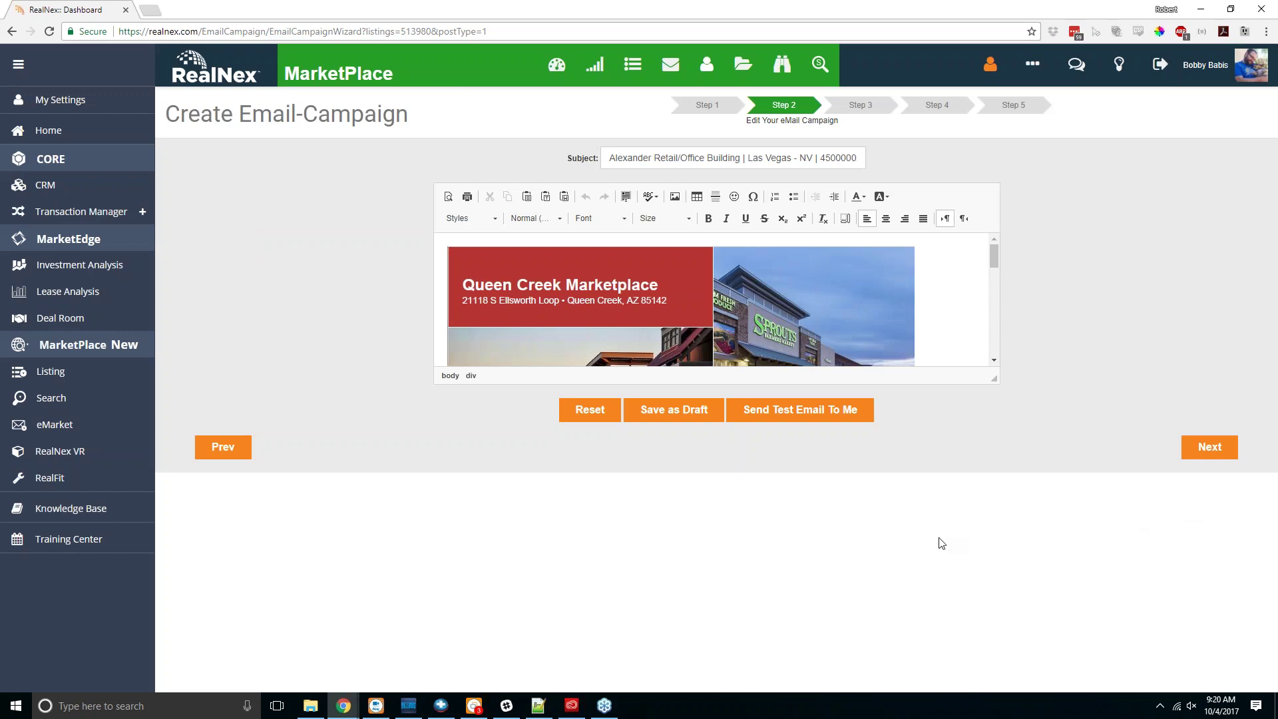
{"action": "left_click_drag", "start_coordinate": [993, 380], "coordinate": [988, 684]}
{"action": "scroll", "coordinate": [1136, 450], "scroll_direction": "down", "scroll_amount": 2}
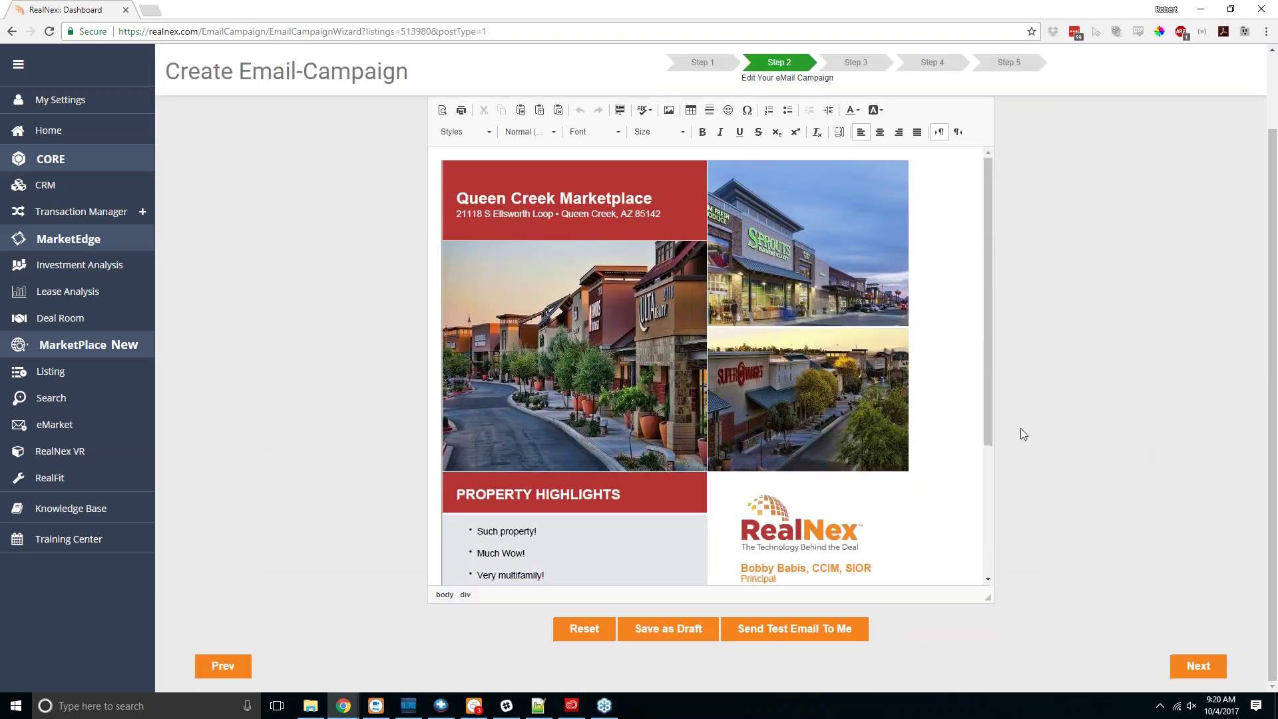
{"action": "double_click", "coordinate": [637, 346]}
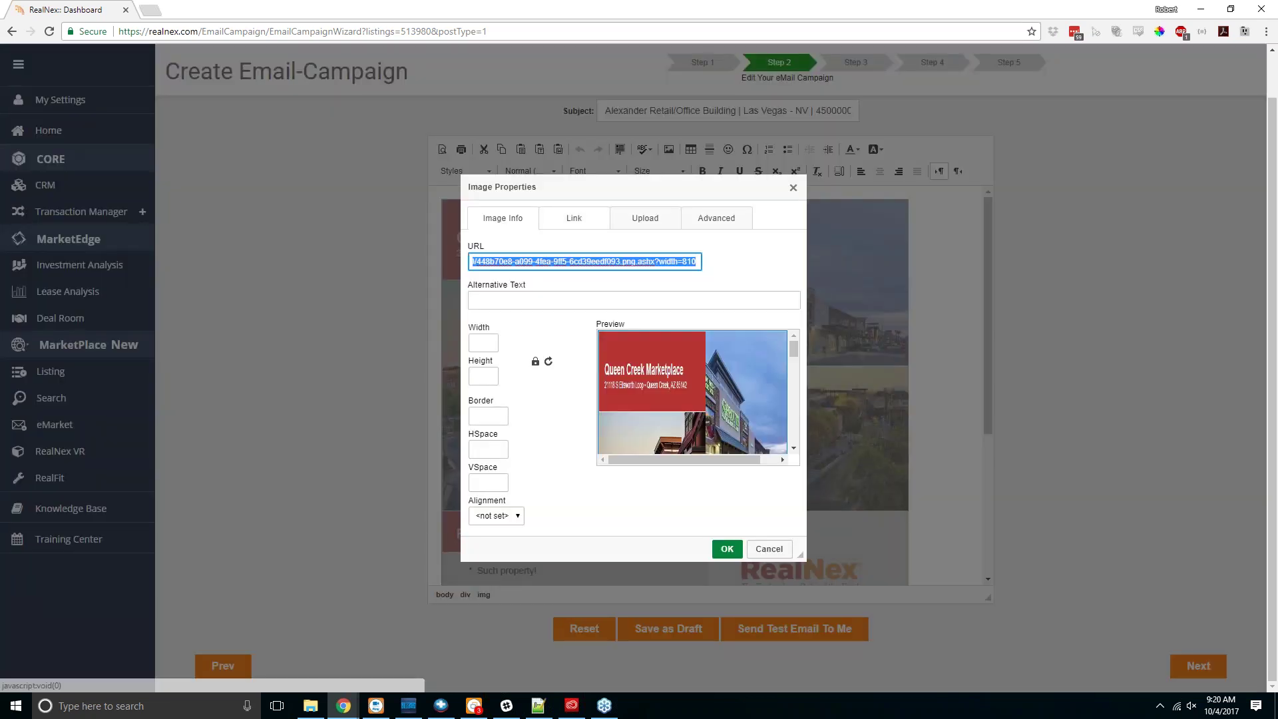
{"action": "left_click", "coordinate": [571, 220]}
{"action": "left_click", "coordinate": [549, 260]}
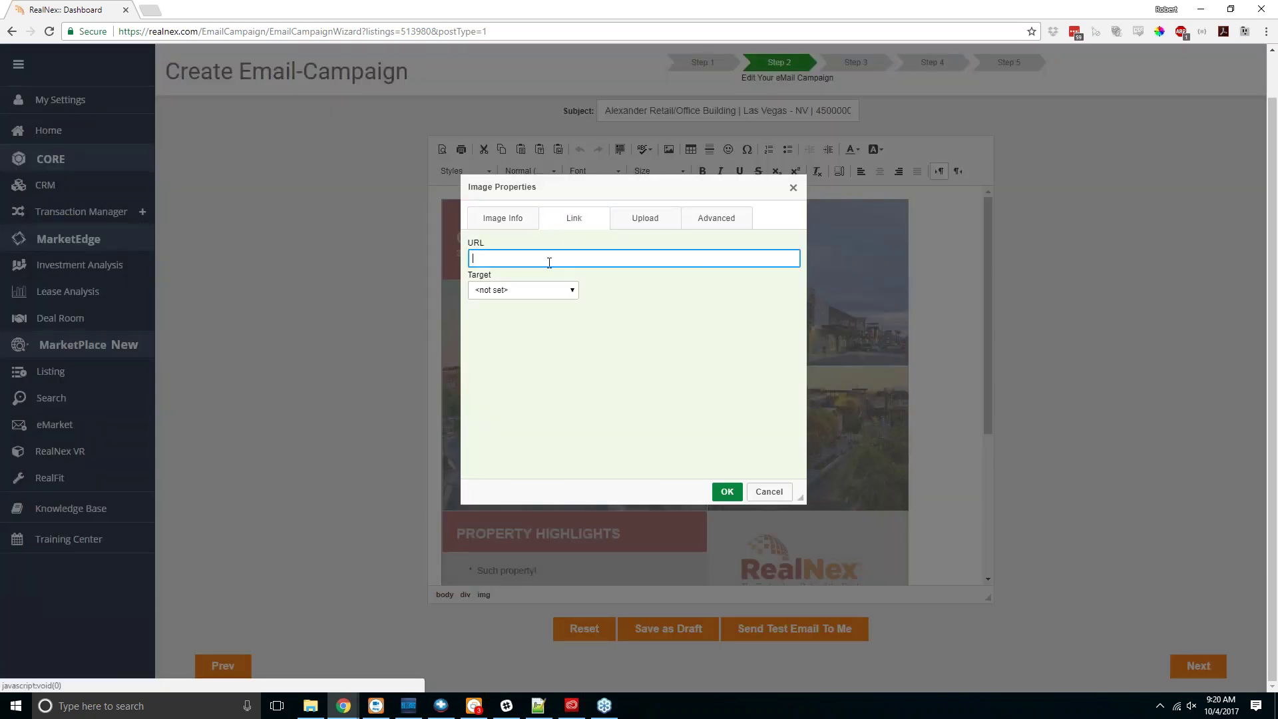
{"action": "type", "text": "www.realnex.com"}
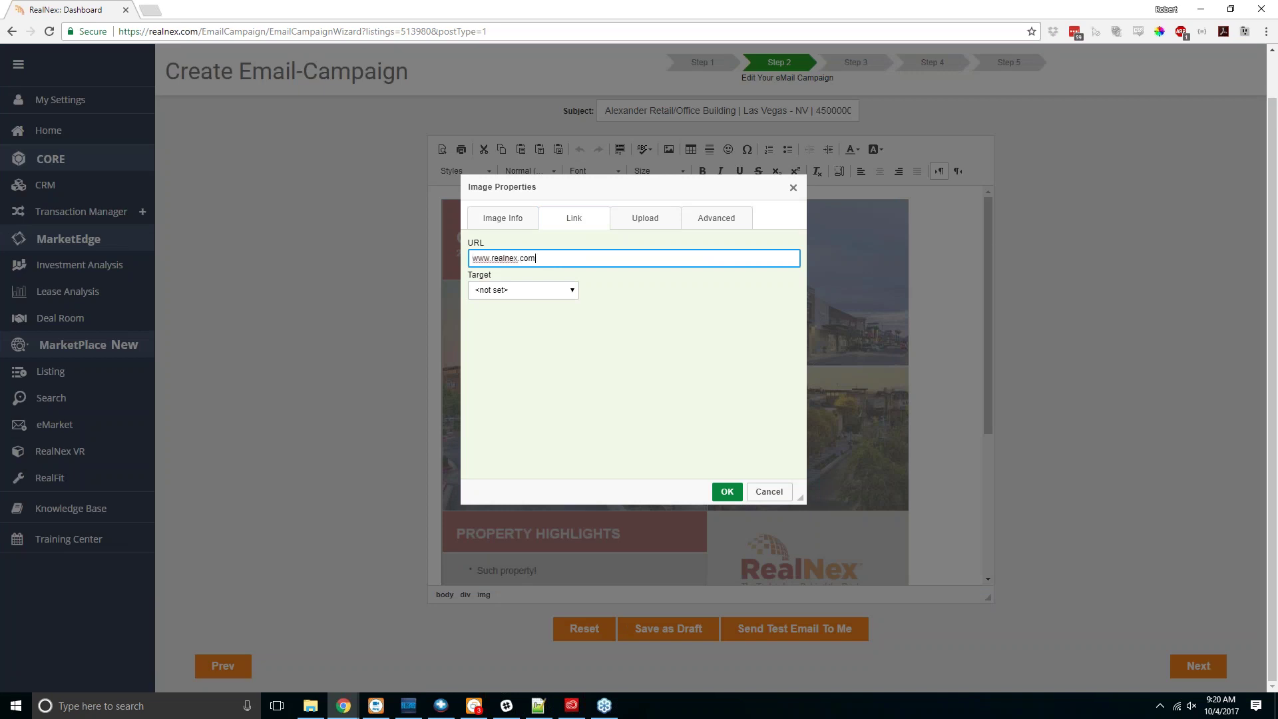
{"action": "left_click", "coordinate": [727, 491]}
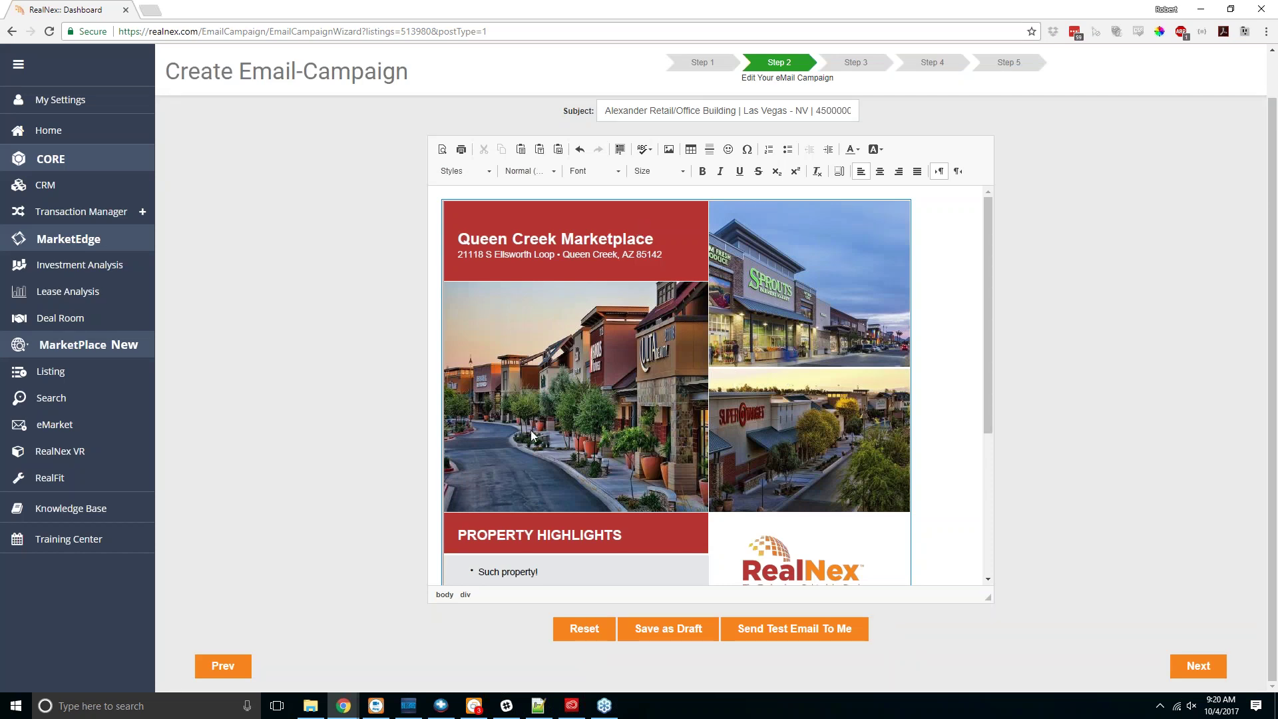
{"action": "scroll", "coordinate": [700, 399], "scroll_direction": "down", "scroll_amount": 4}
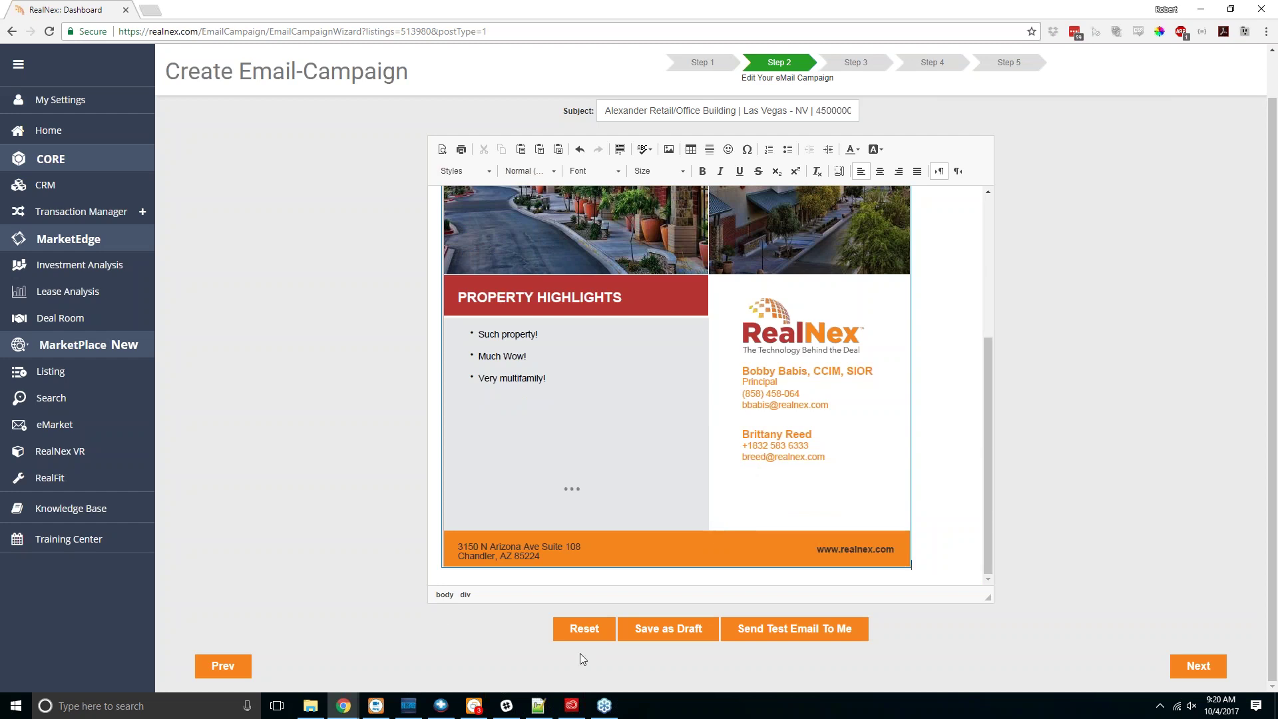
{"action": "left_click", "coordinate": [632, 636]}
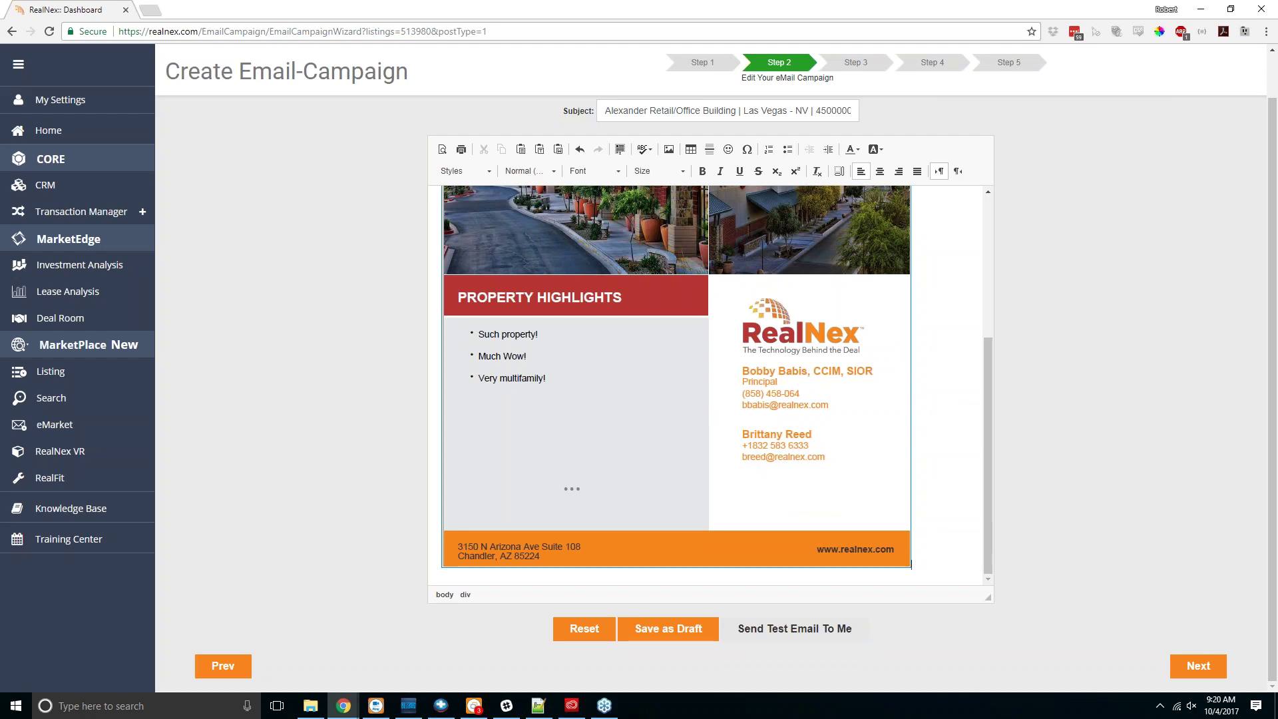
Step: Choose the Property Description & Features single-listing template and continue to Step 2
{"action": "left_click", "coordinate": [214, 665]}
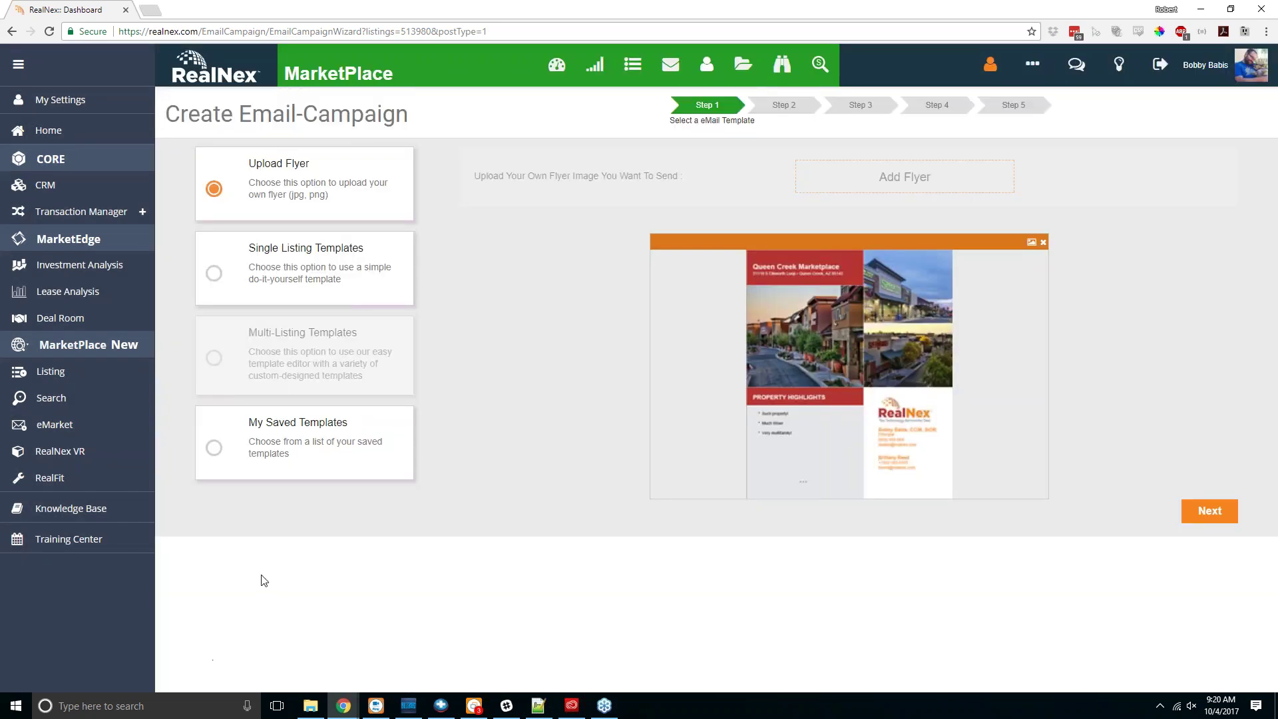
{"action": "left_click", "coordinate": [259, 271]}
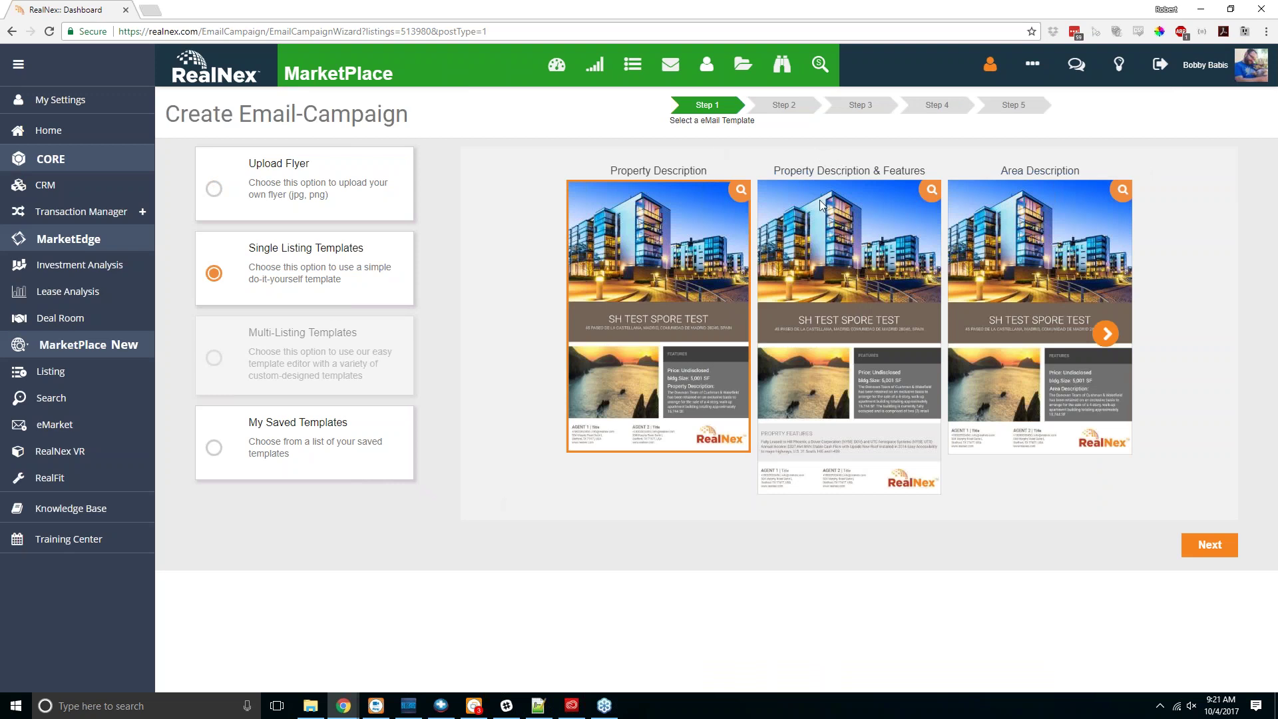
{"action": "left_click", "coordinate": [854, 338]}
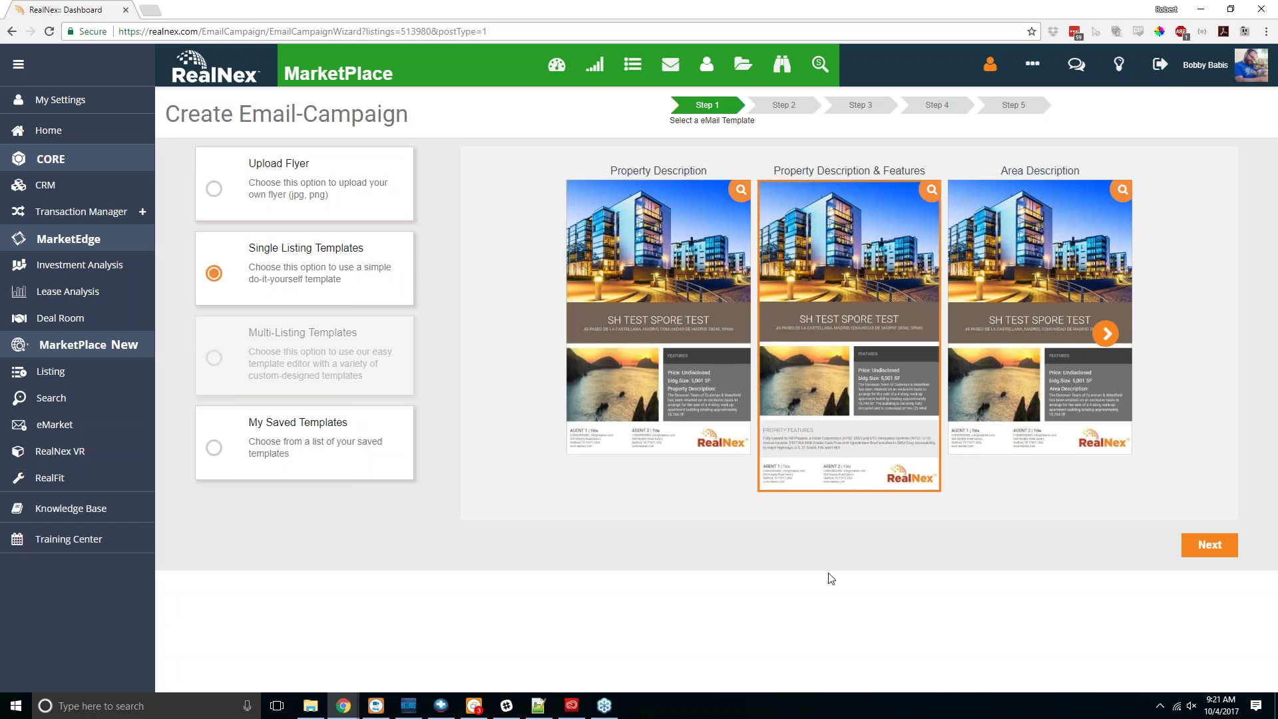
{"action": "left_click", "coordinate": [1201, 550]}
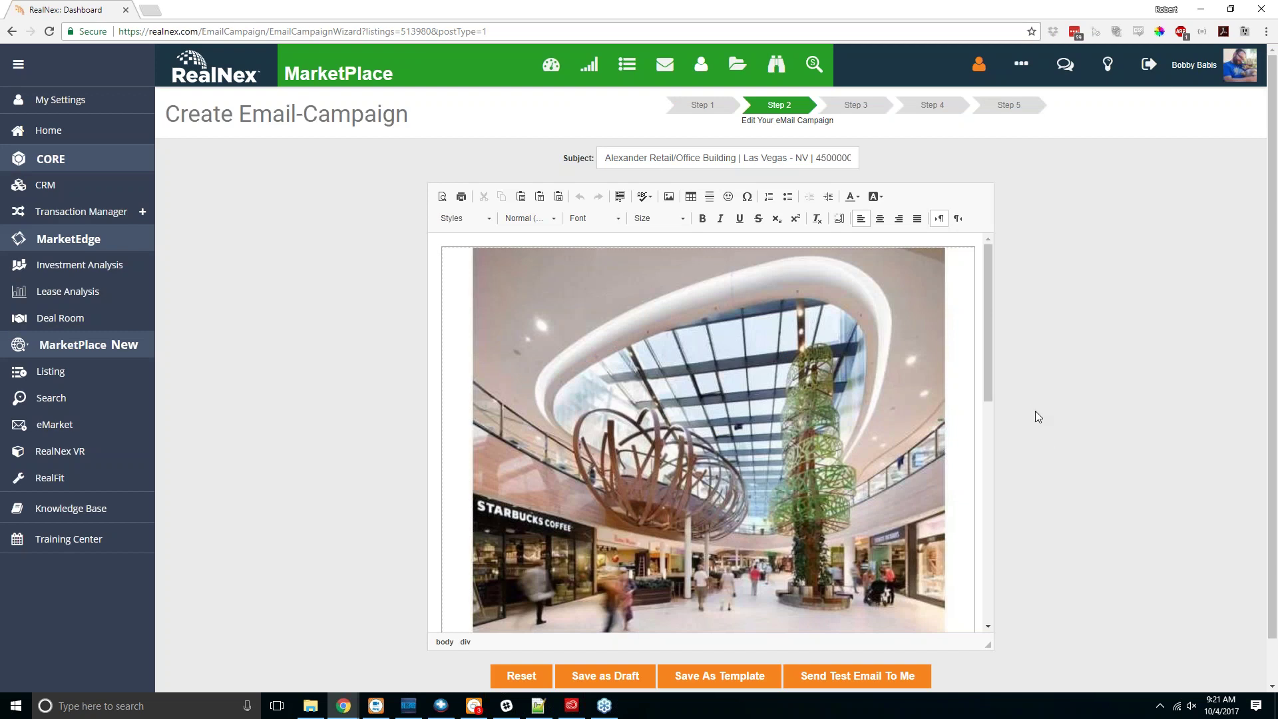
Step: Add the note 'Type what you want to show up for the property features.' below the price
{"action": "scroll", "coordinate": [1048, 385], "scroll_direction": "down", "scroll_amount": 1}
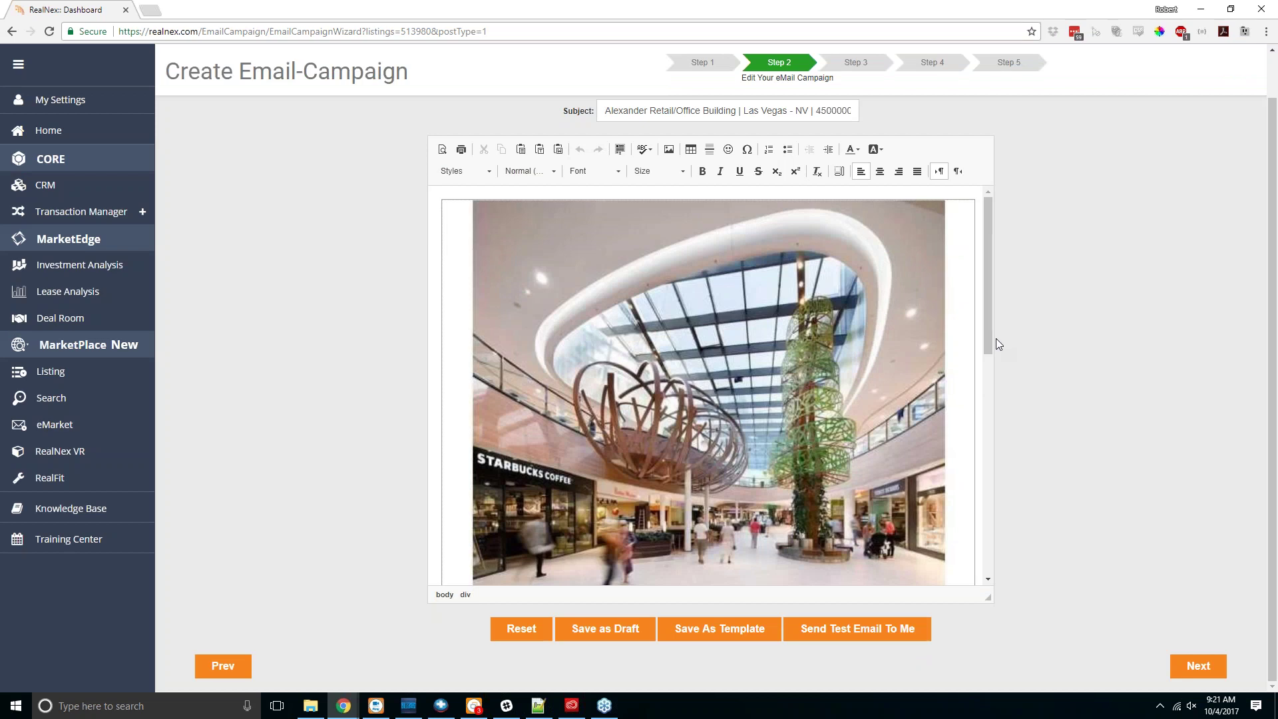
{"action": "scroll", "coordinate": [987, 328], "scroll_direction": "down", "scroll_amount": 4}
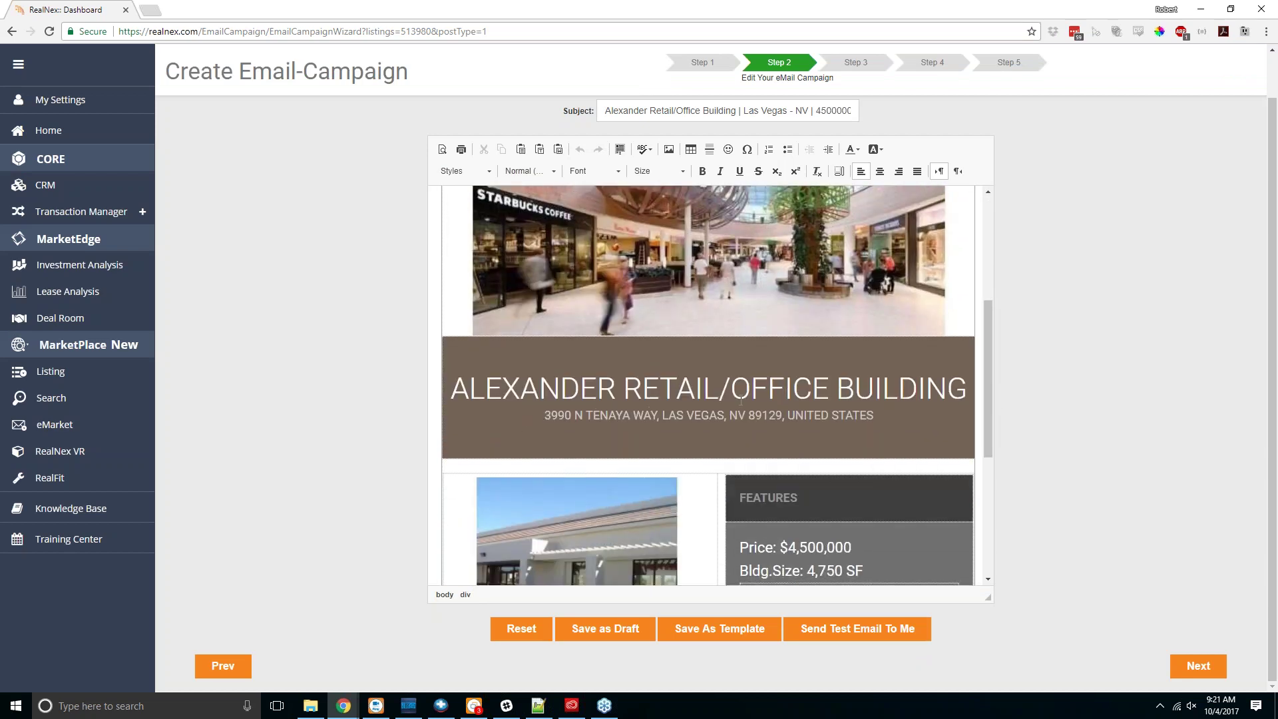
{"action": "scroll", "coordinate": [837, 410], "scroll_direction": "down", "scroll_amount": 4}
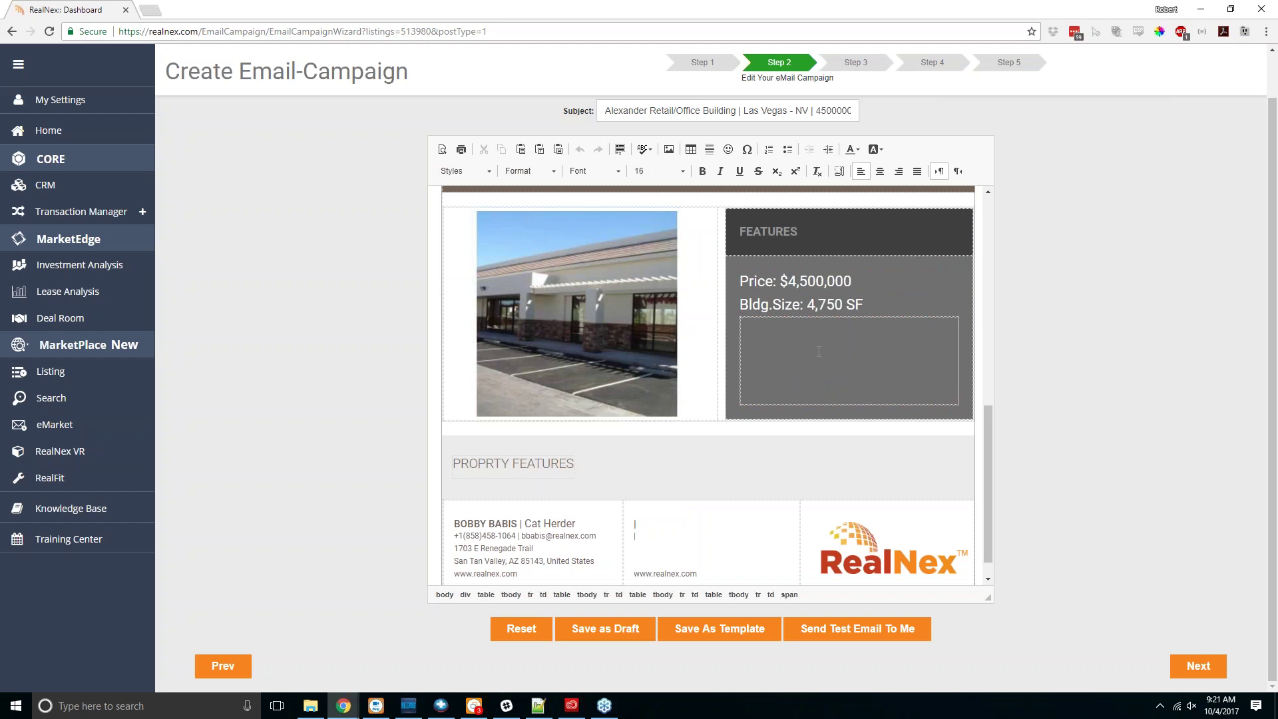
{"action": "type", "text": "Type what you want to show u"}
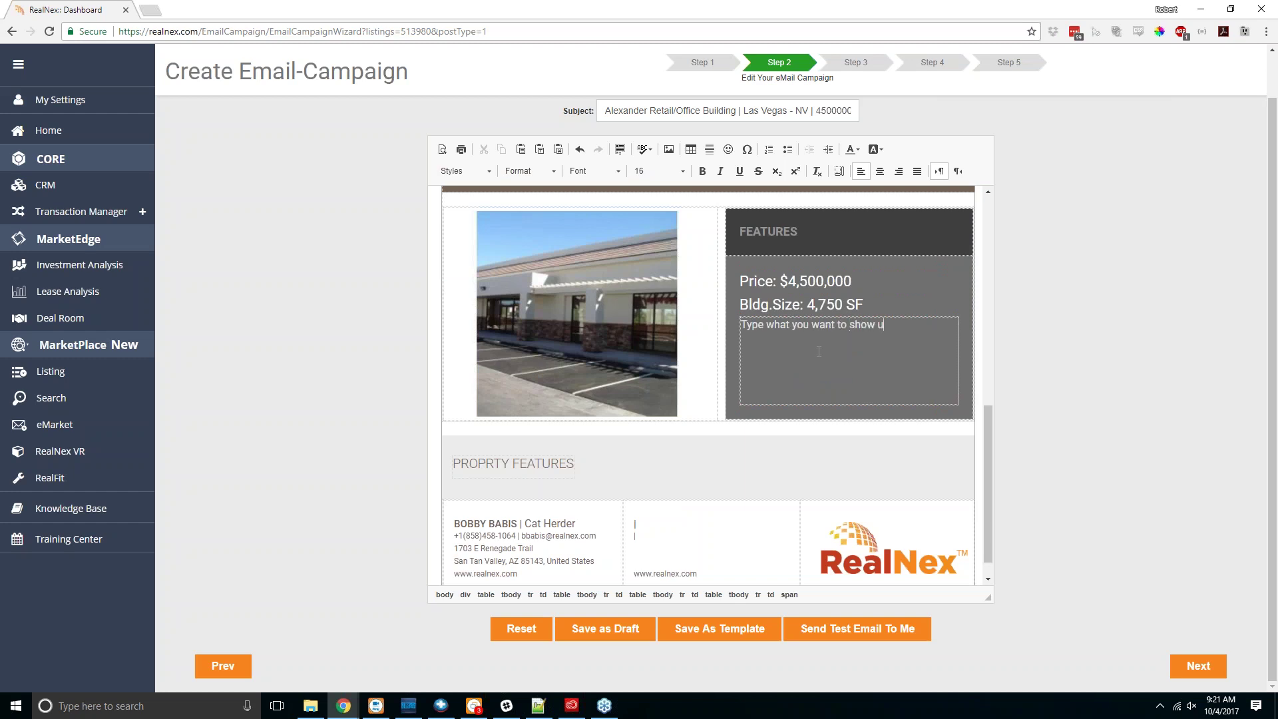
{"action": "type", "text": "p for thee property features."}
{"action": "left_click", "coordinate": [928, 325]}
{"action": "key", "text": "BackSpace"}
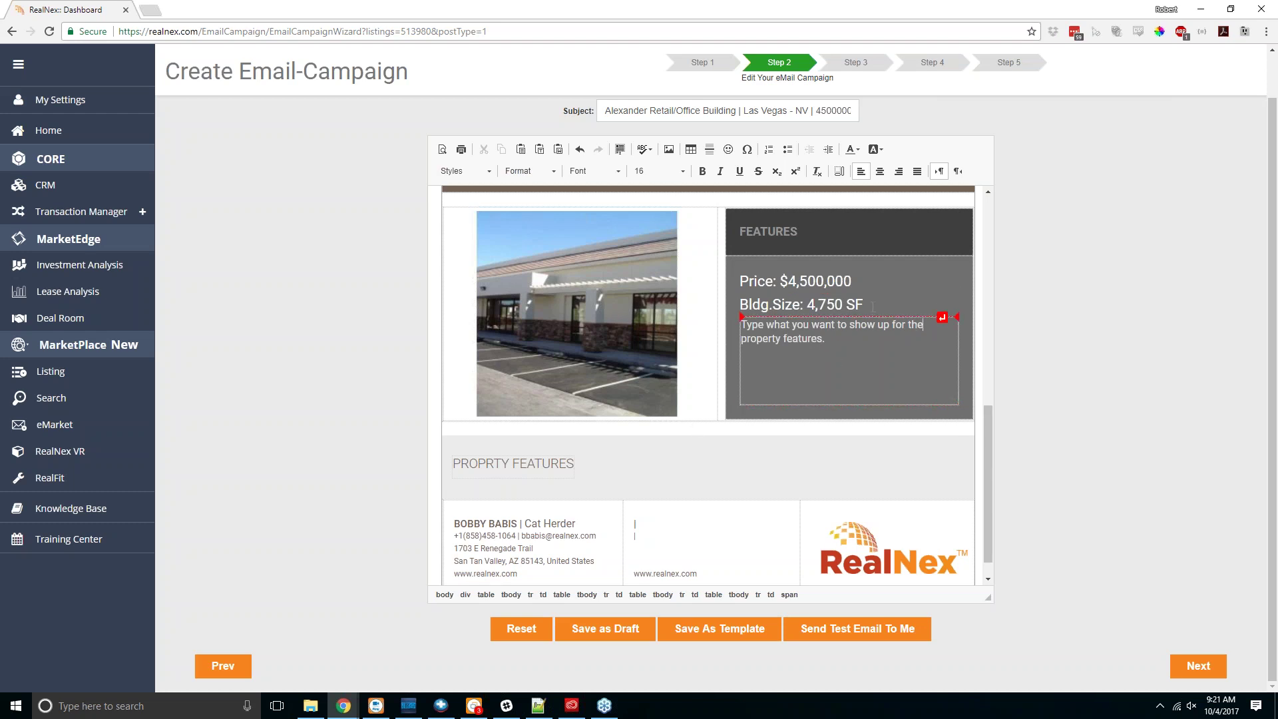
Step: Delete the Bldg.Size: 4,750 SF line and the misspelled PROPRTY FEATURES heading
{"action": "left_click_drag", "start_coordinate": [868, 305], "coordinate": [739, 306]}
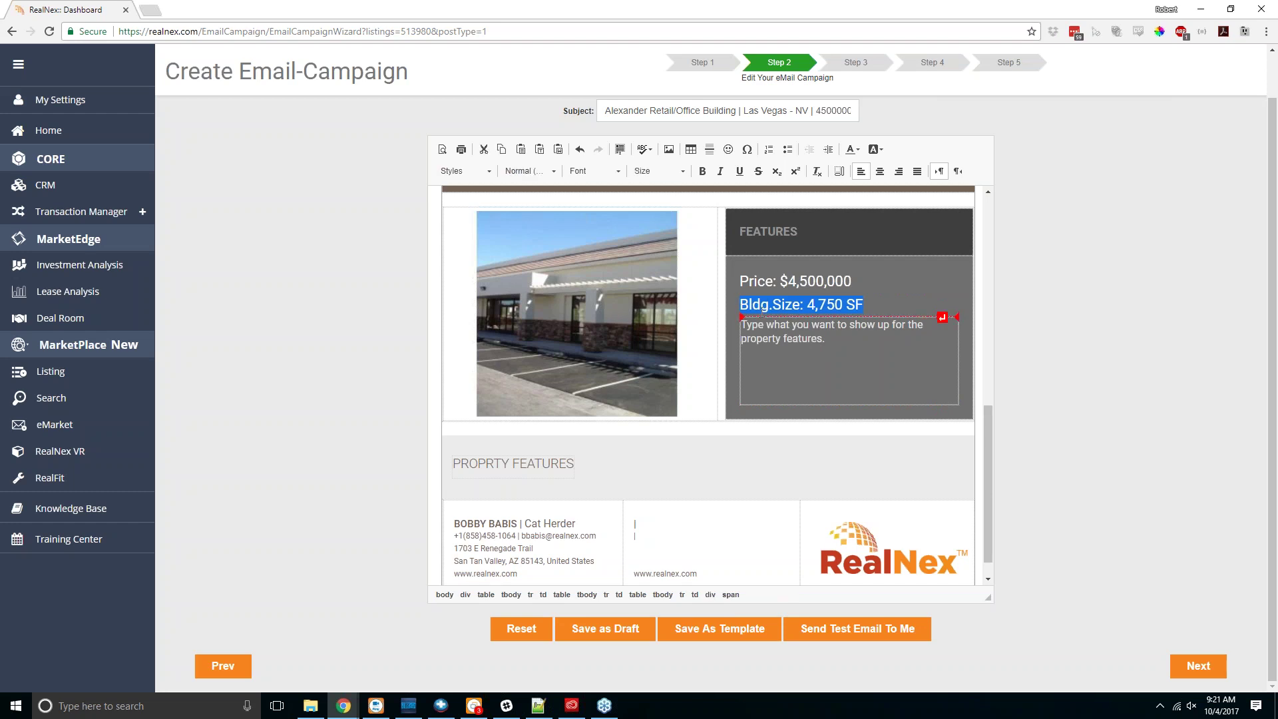
{"action": "key", "text": "Delete"}
{"action": "key", "text": "Delete"}
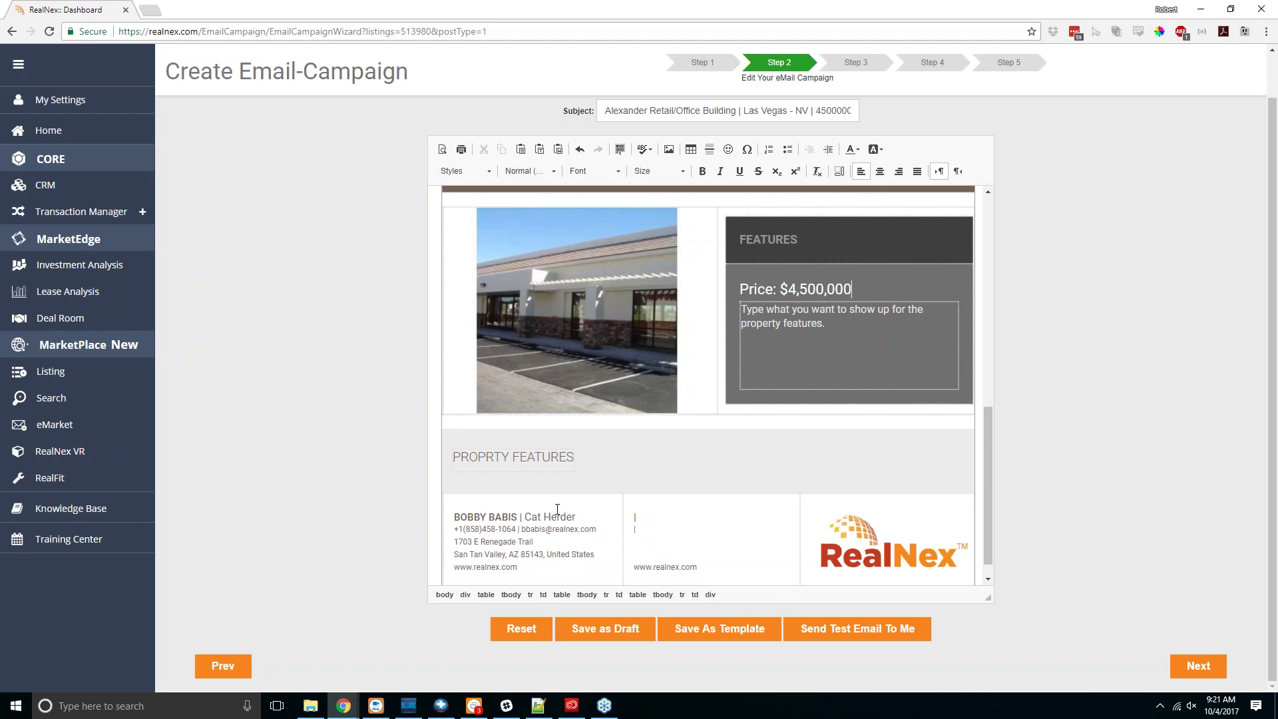
{"action": "left_click", "coordinate": [569, 457]}
{"action": "left_click_drag", "start_coordinate": [570, 456], "coordinate": [456, 456]}
{"action": "key", "text": "Delete"}
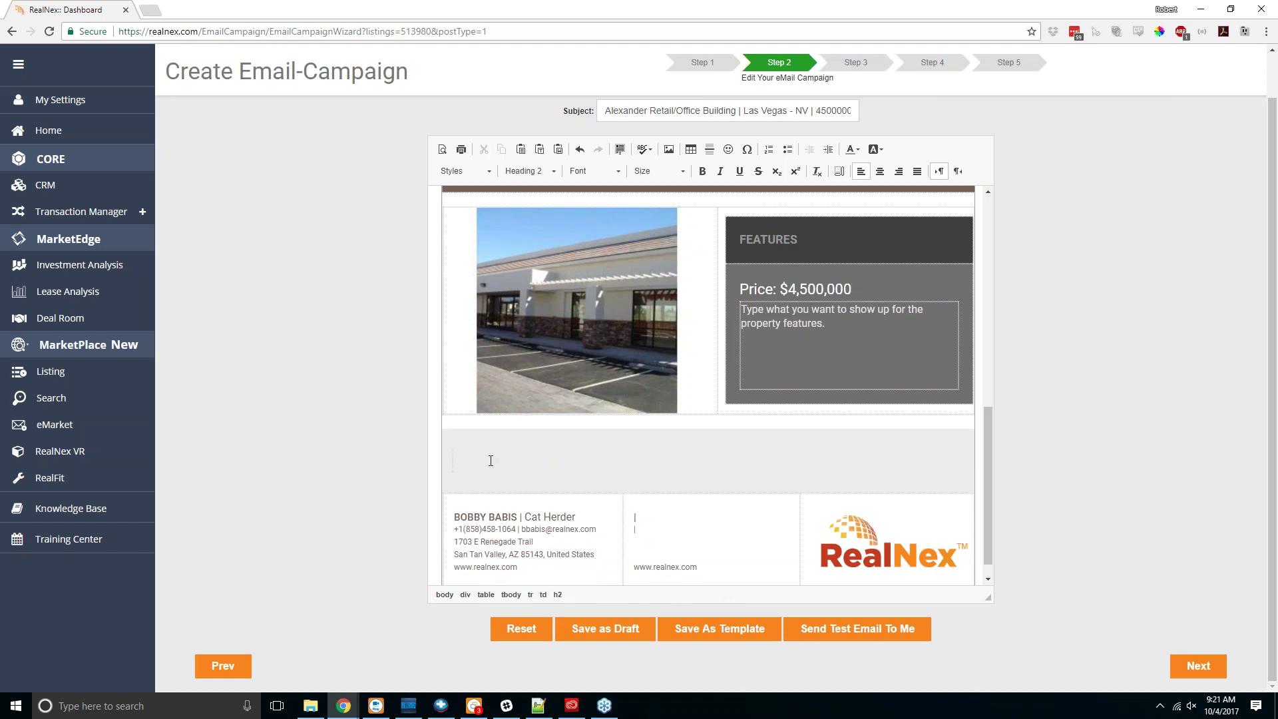
Step: Upload the a42.jpg photo and insert it into the email body
{"action": "left_click", "coordinate": [669, 150]}
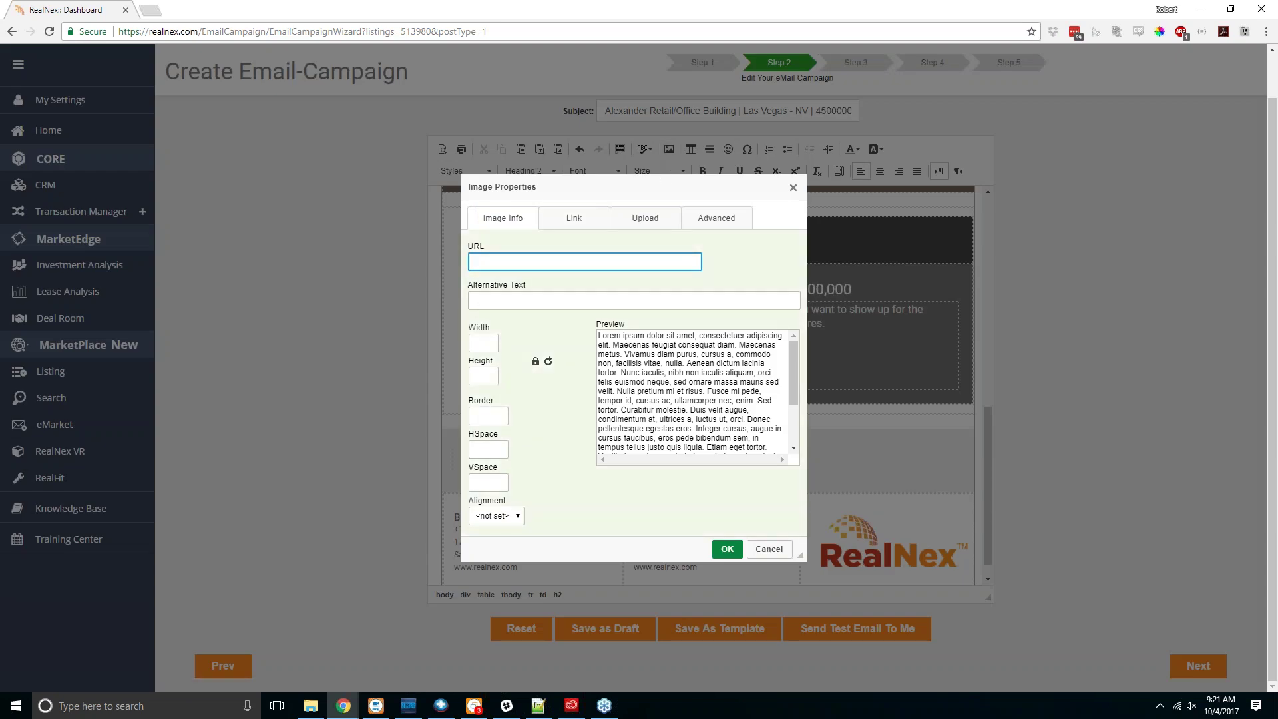
{"action": "left_click", "coordinate": [645, 218]}
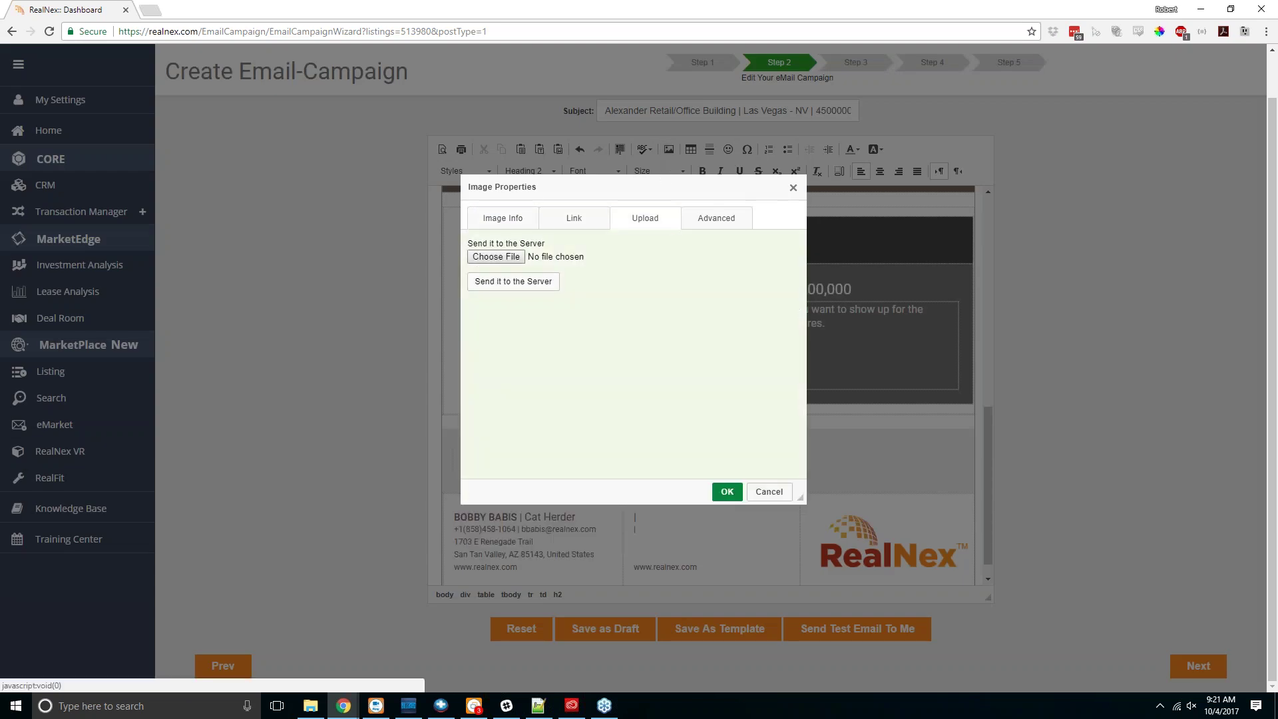
{"action": "left_click", "coordinate": [490, 263]}
{"action": "left_click", "coordinate": [976, 346]}
{"action": "double_click", "coordinate": [975, 346]}
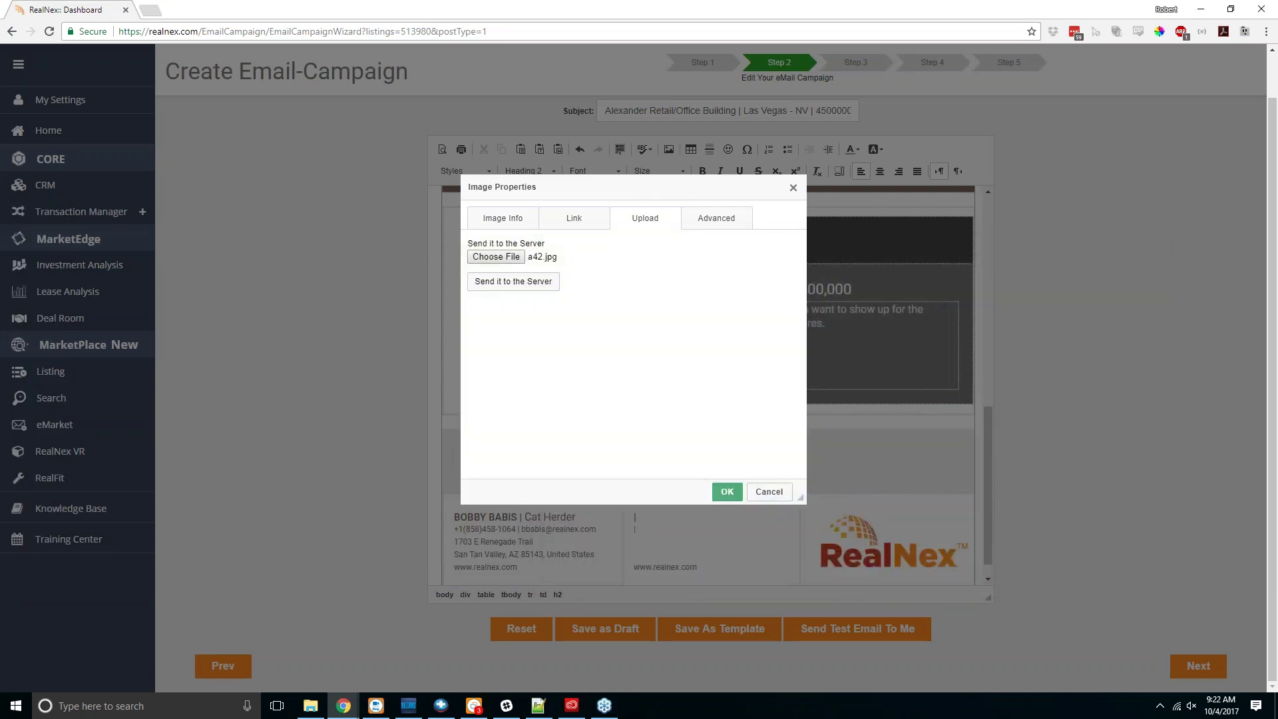
{"action": "left_click", "coordinate": [513, 280]}
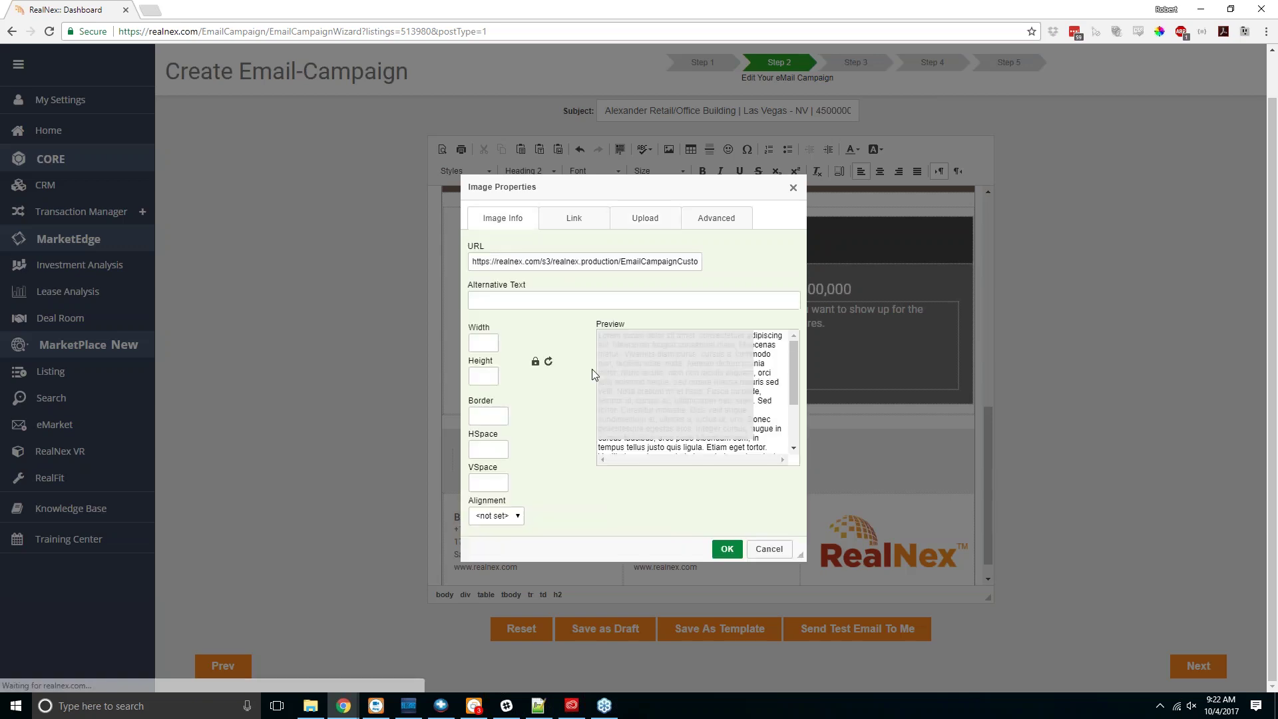
{"action": "scroll", "coordinate": [725, 429], "scroll_direction": "down", "scroll_amount": 5}
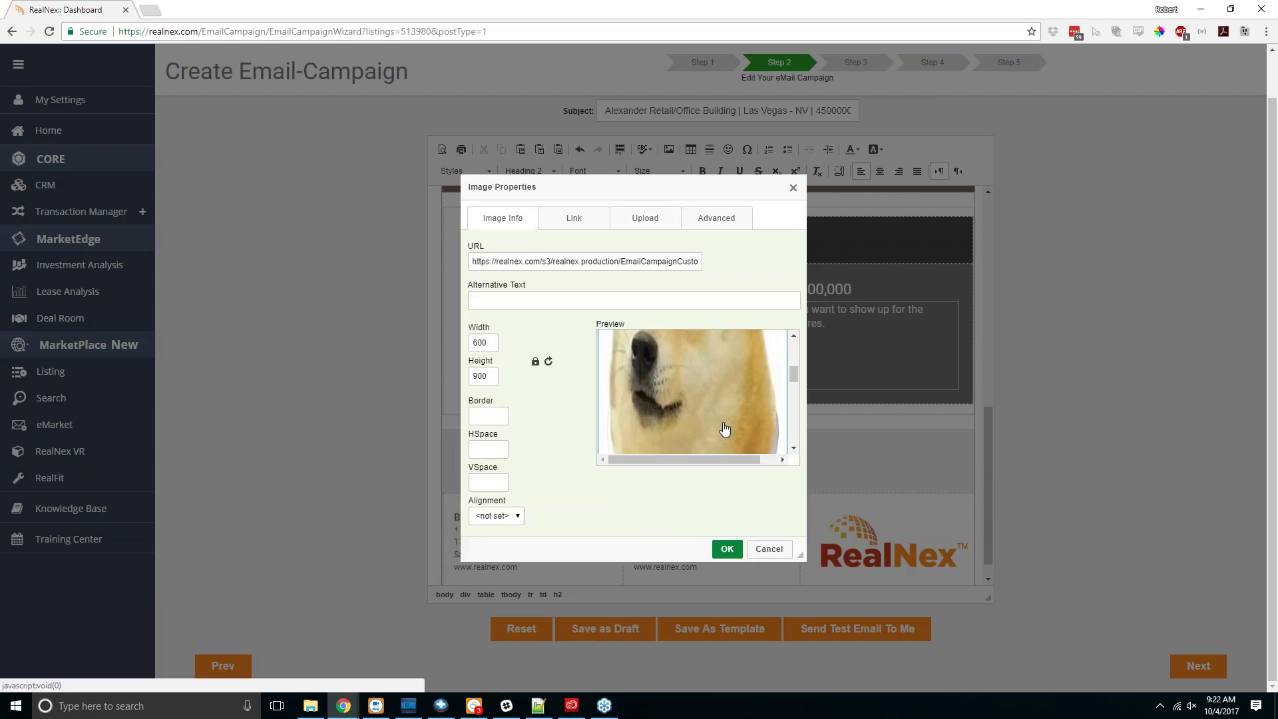
{"action": "left_click", "coordinate": [727, 549]}
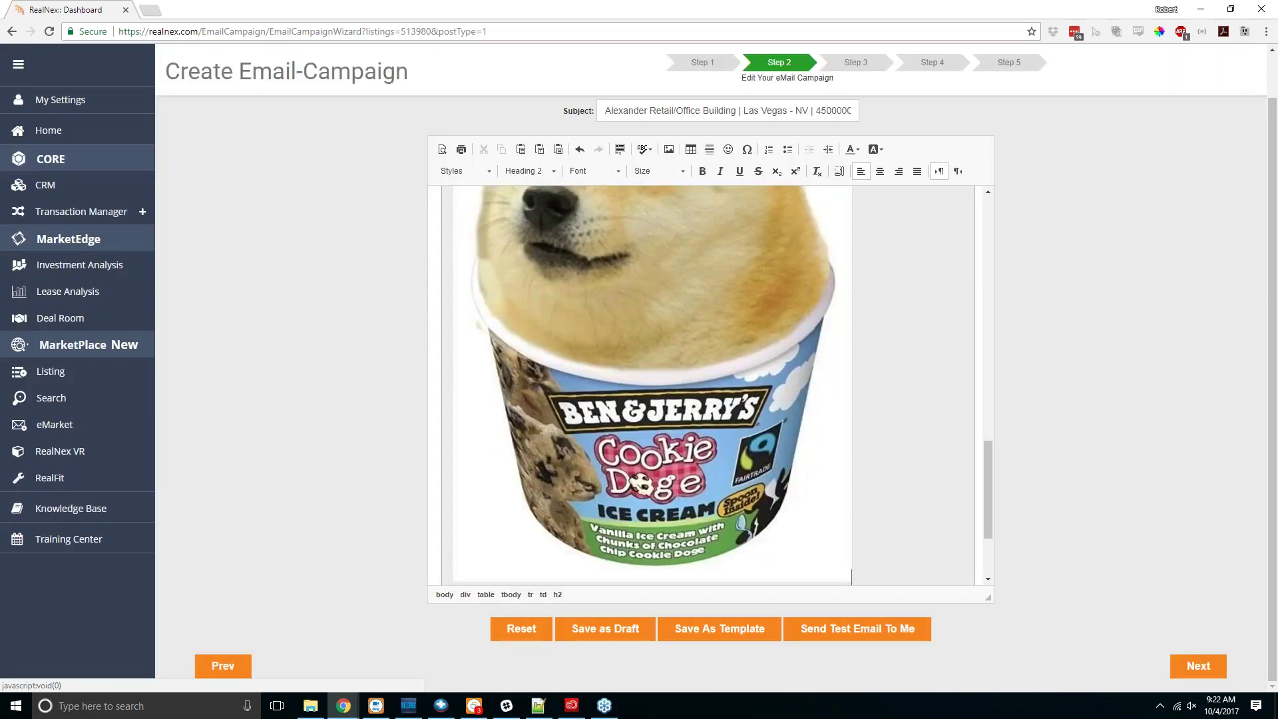
{"action": "scroll", "coordinate": [725, 451], "scroll_direction": "up", "scroll_amount": 3}
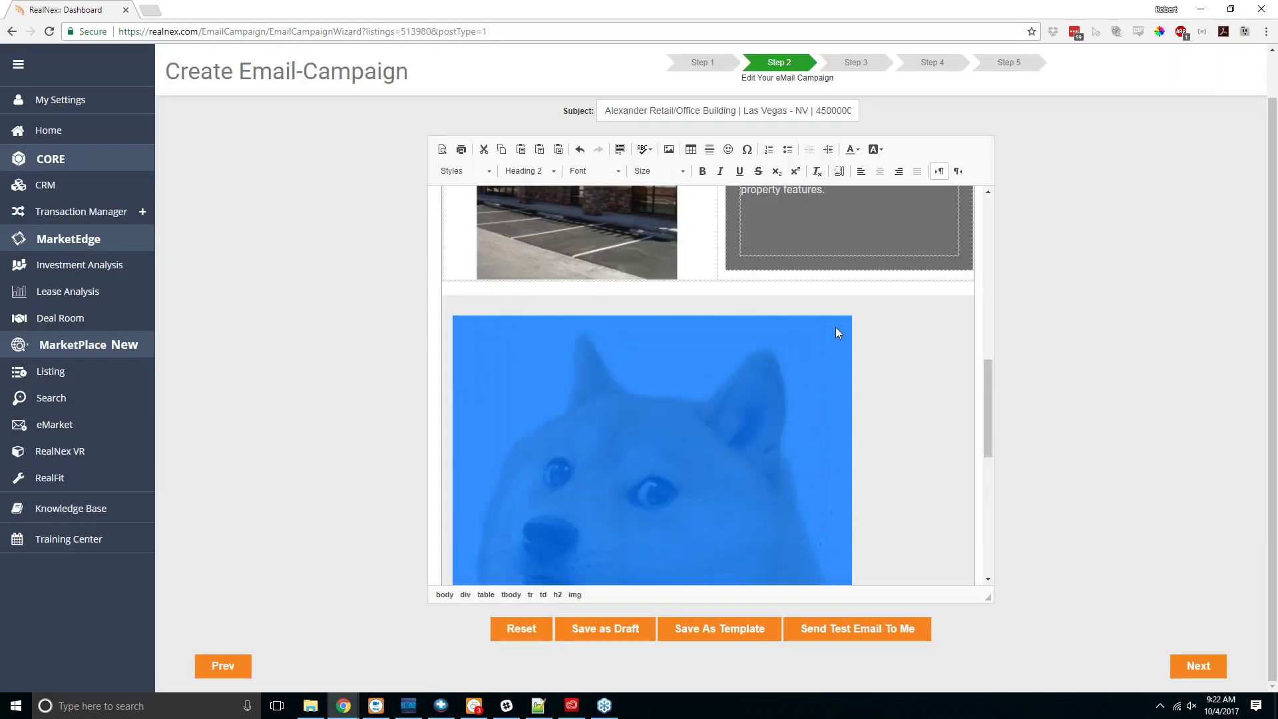
Step: Set the inserted image's width to 200 pixels in Image Properties
{"action": "double_click", "coordinate": [807, 363]}
{"action": "double_click", "coordinate": [483, 342]}
{"action": "type", "text": "200"}
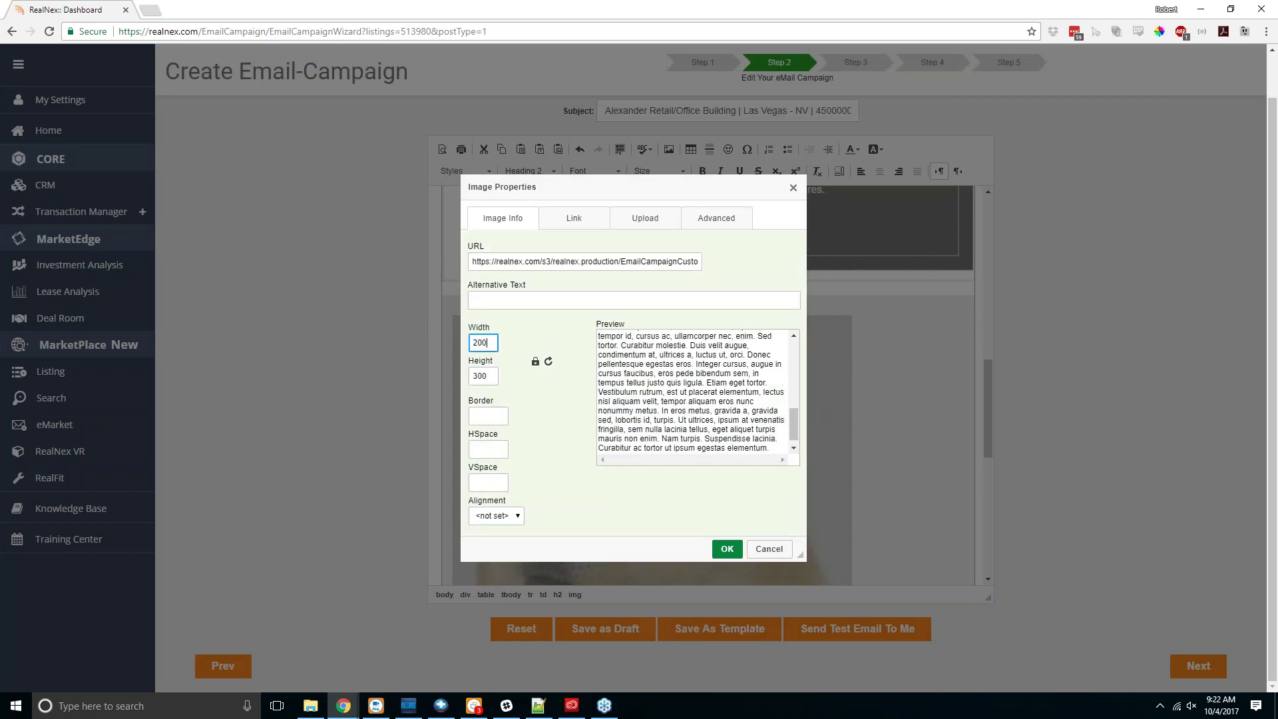
{"action": "left_click", "coordinate": [727, 548]}
{"action": "left_click", "coordinate": [706, 458]}
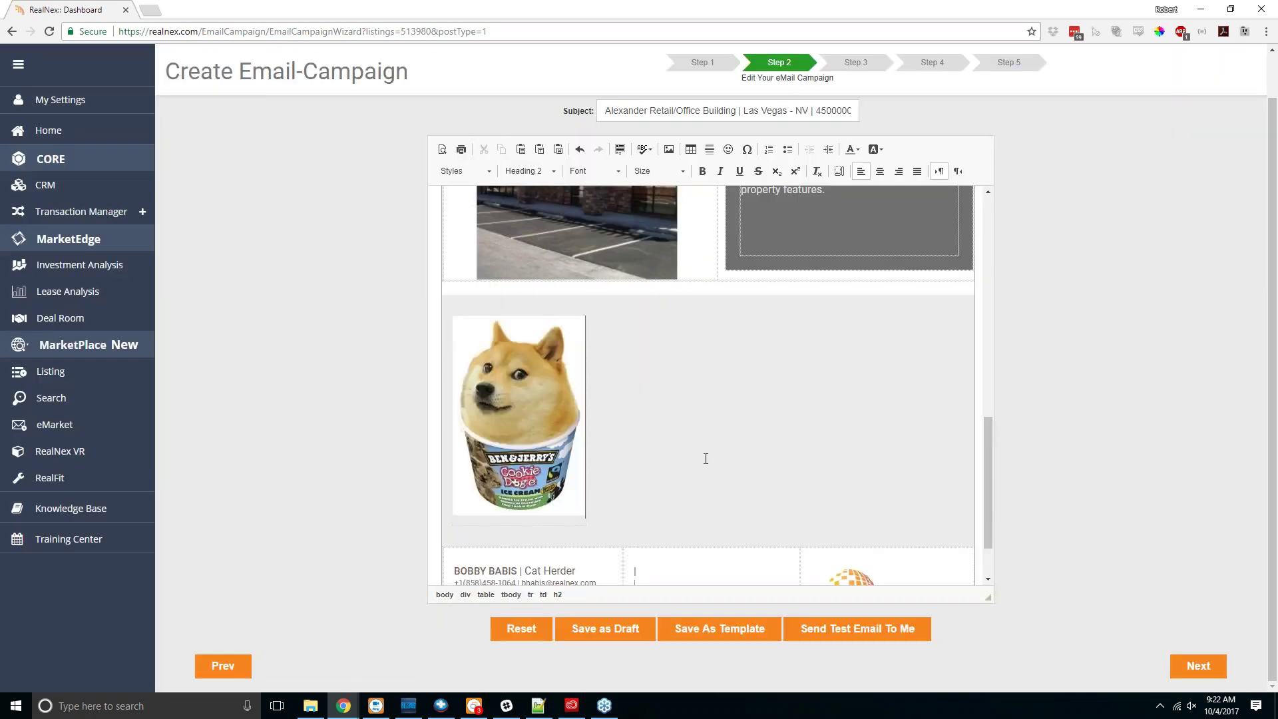
{"action": "scroll", "coordinate": [705, 459], "scroll_direction": "down", "scroll_amount": 2}
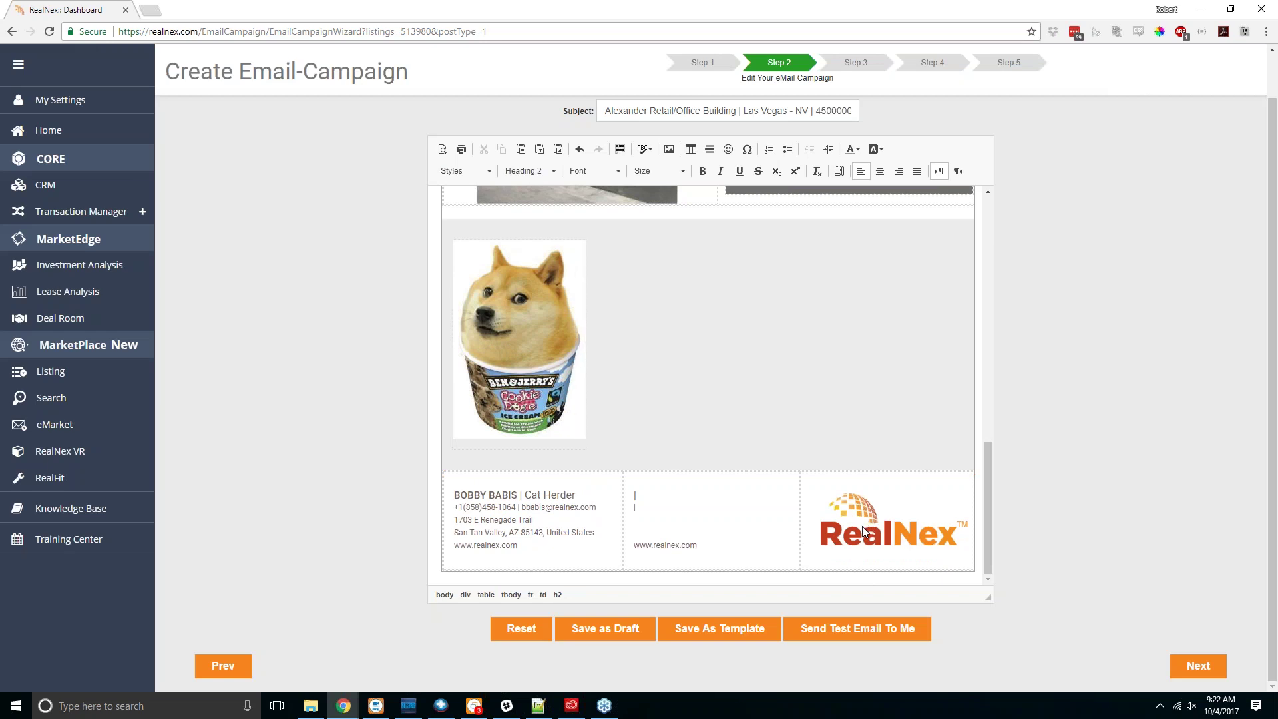
Step: Delete the placeholder lines and website text from the signature's middle column
{"action": "left_click", "coordinate": [112, 105]}
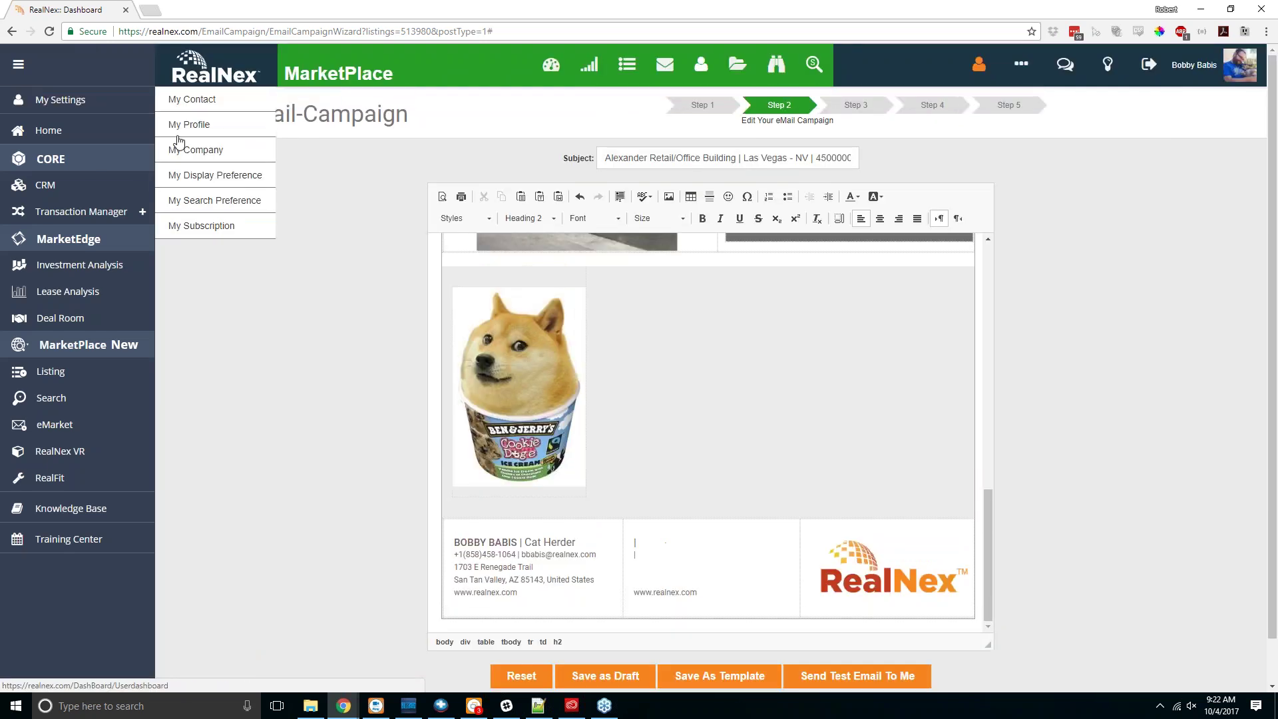
{"action": "left_click", "coordinate": [663, 545]}
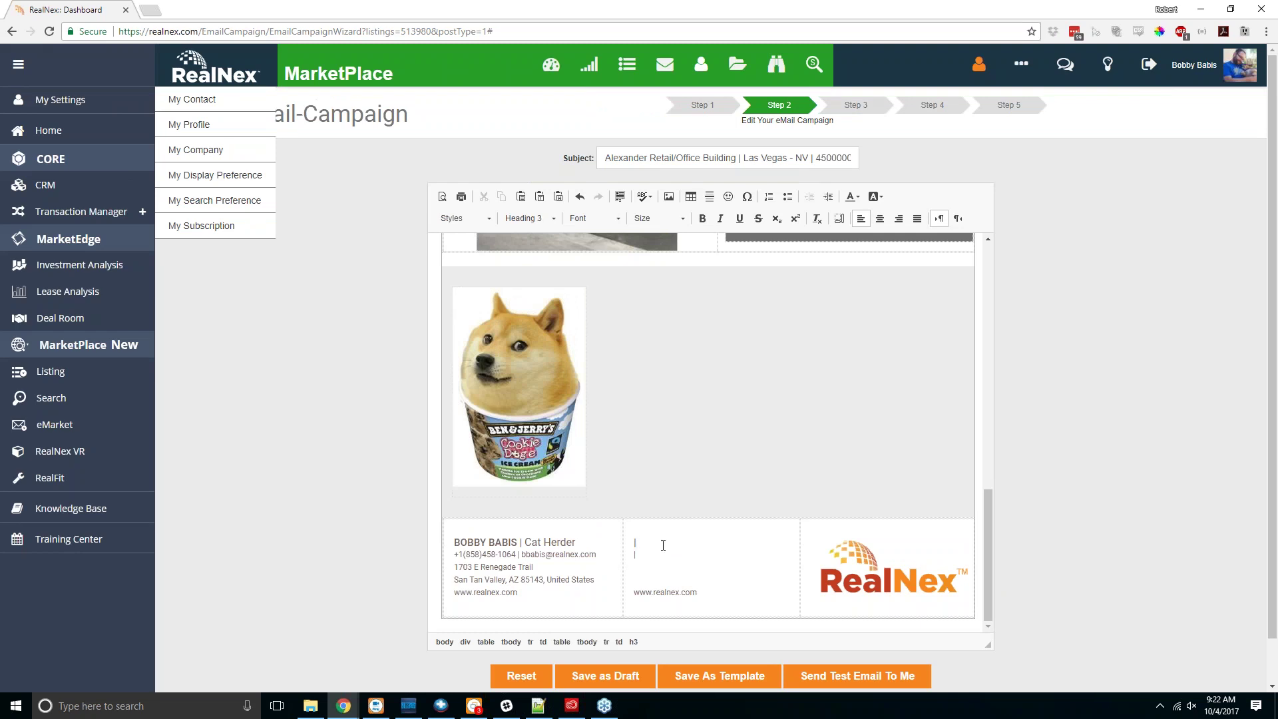
{"action": "left_click_drag", "start_coordinate": [698, 591], "coordinate": [635, 535]}
{"action": "key", "text": "Delete"}
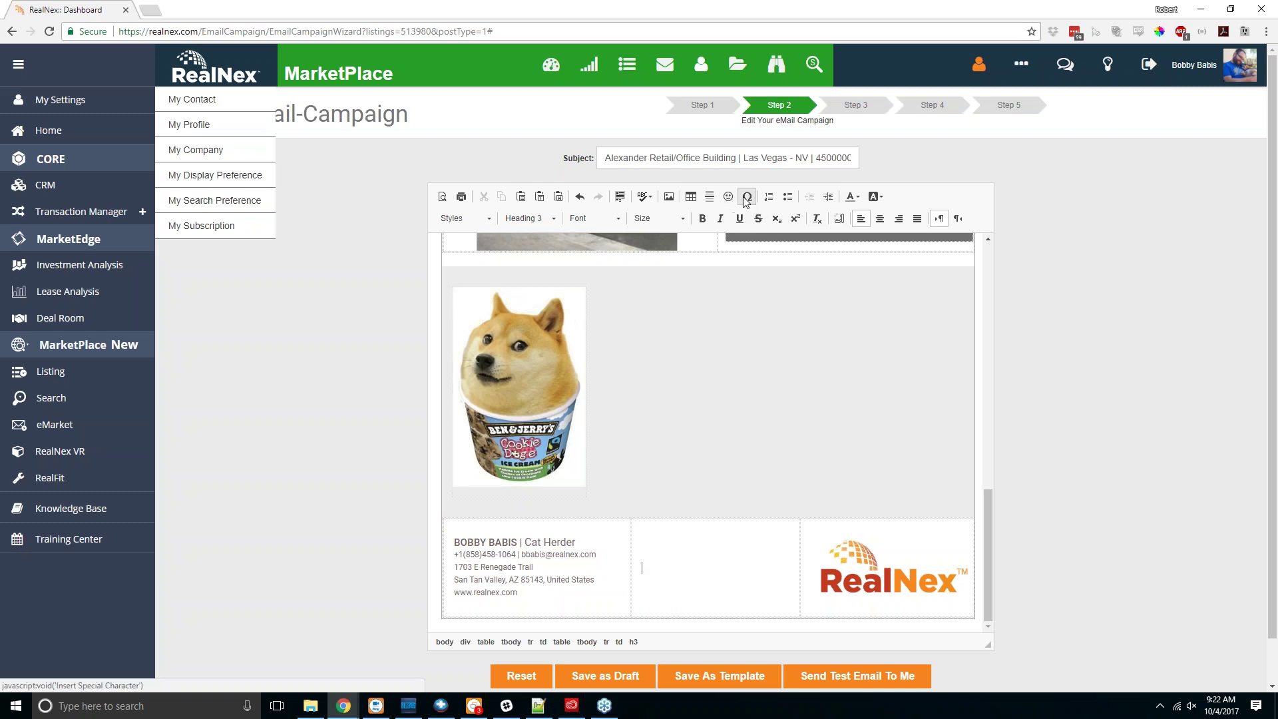
Step: Open the Special Character picker and close it without inserting anything
{"action": "left_click", "coordinate": [746, 197]}
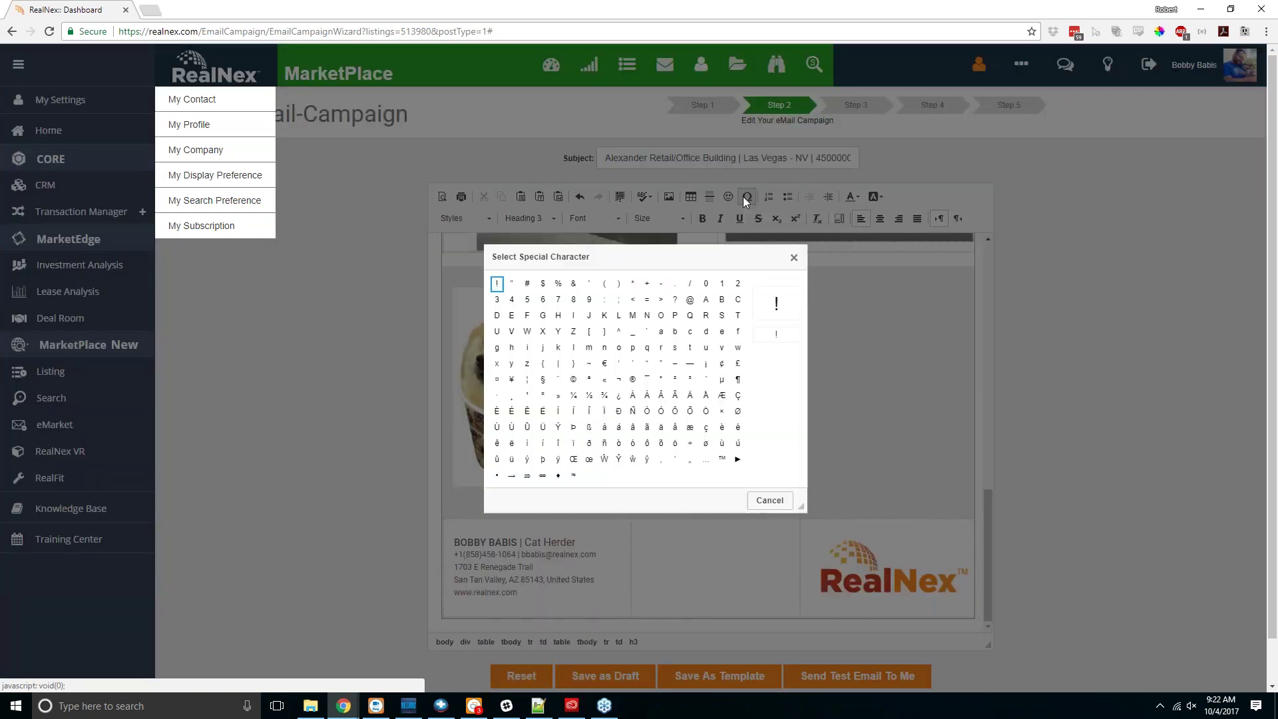
{"action": "scroll", "coordinate": [601, 376], "scroll_direction": "down", "scroll_amount": 1}
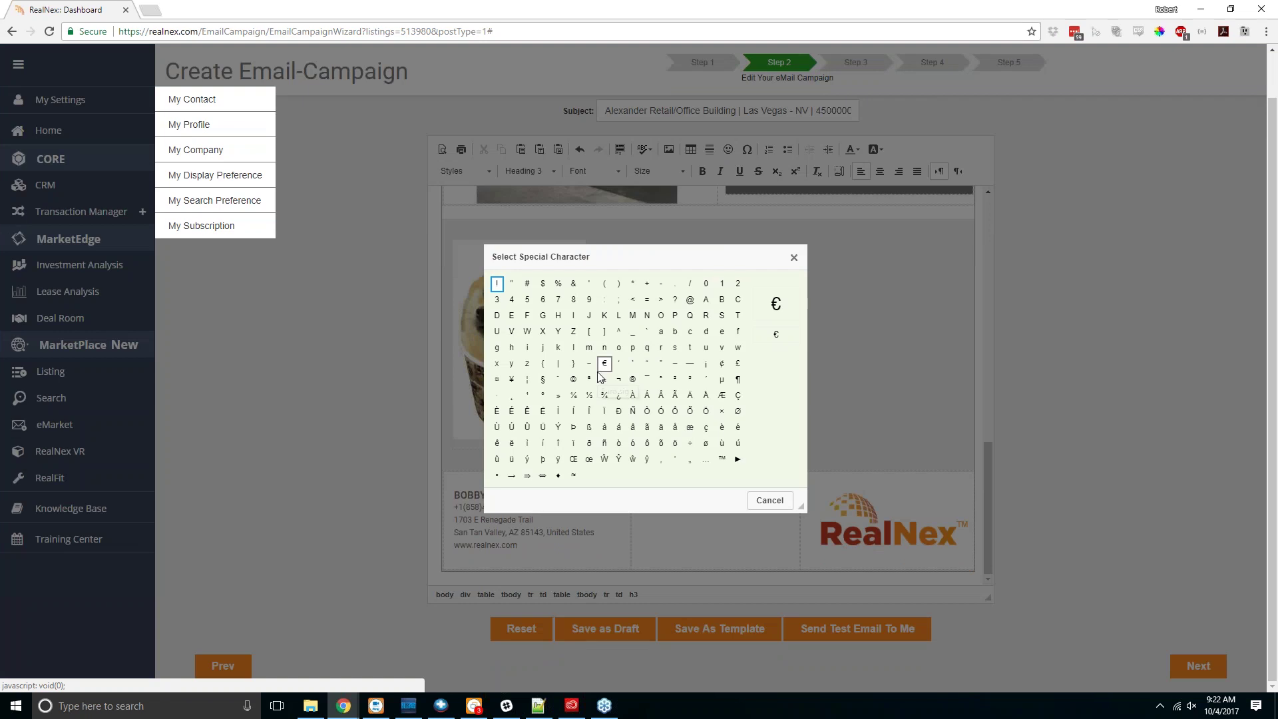
{"action": "left_click", "coordinate": [759, 502]}
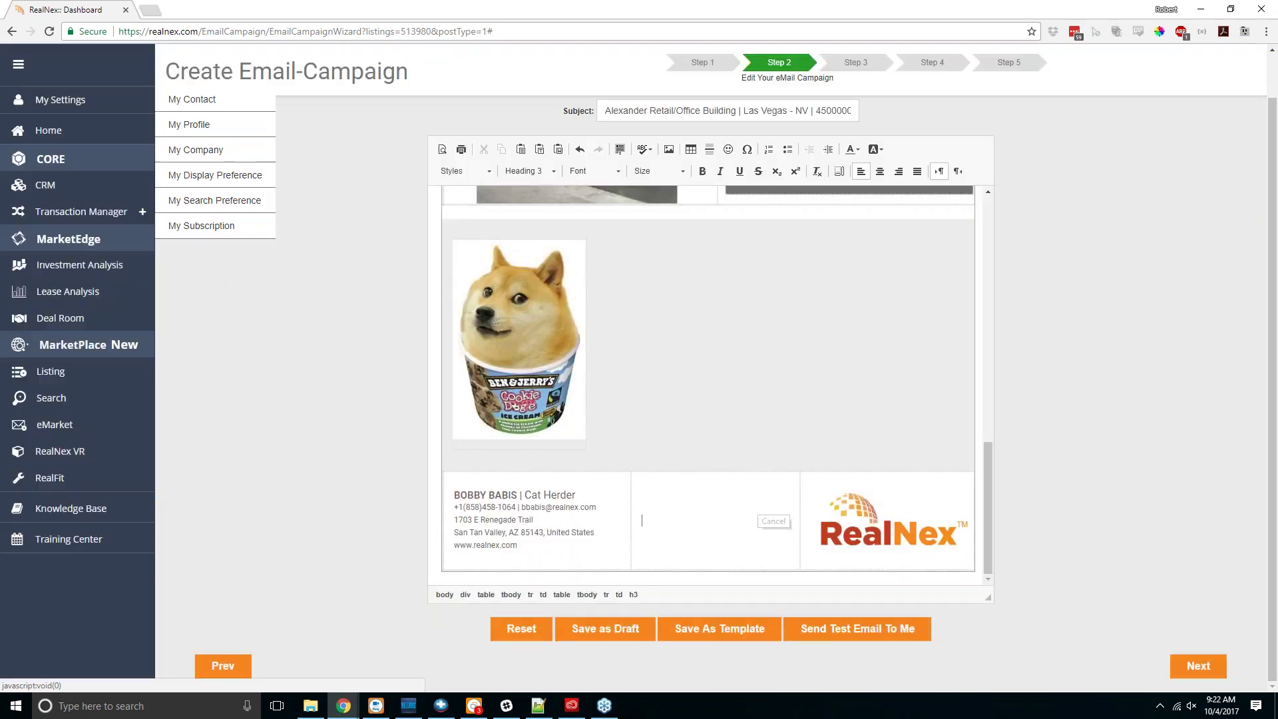
{"action": "scroll", "coordinate": [612, 287], "scroll_direction": "up", "scroll_amount": 2}
{"action": "scroll", "coordinate": [662, 503], "scroll_direction": "down", "scroll_amount": 2}
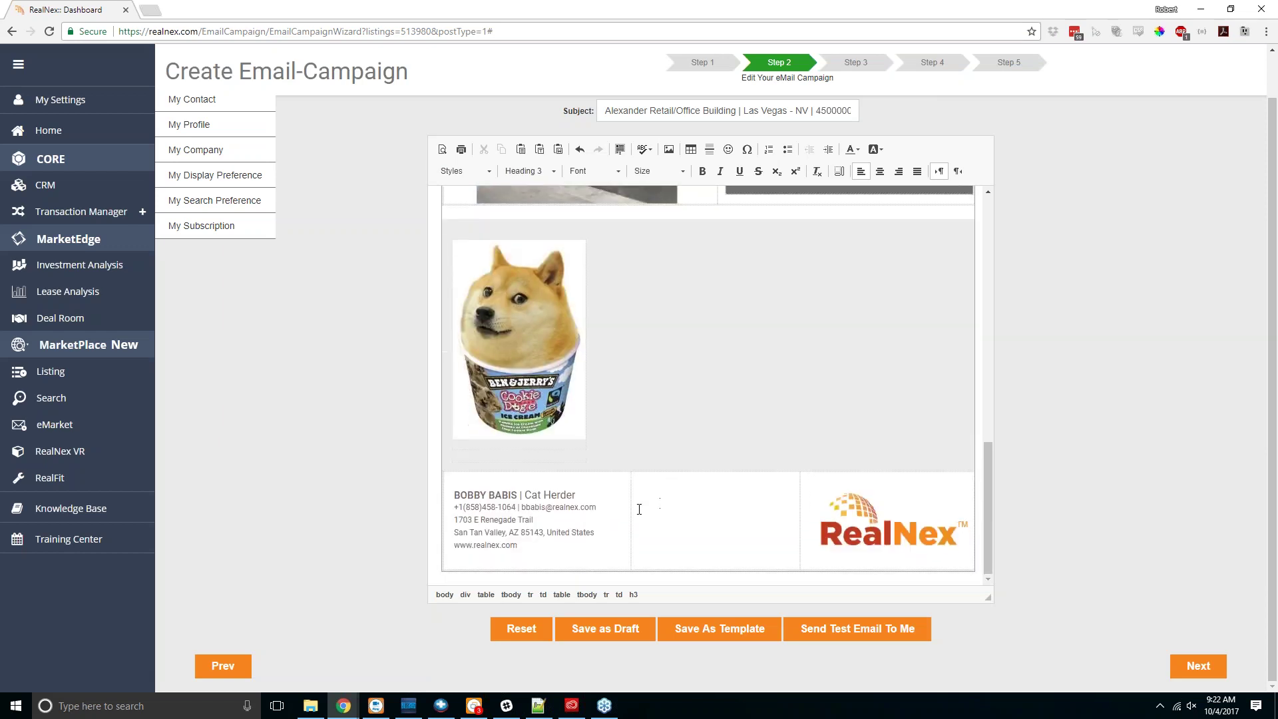
Step: Change the signature text font to Lucida Sans Unicode
{"action": "left_click_drag", "start_coordinate": [551, 545], "coordinate": [455, 496]}
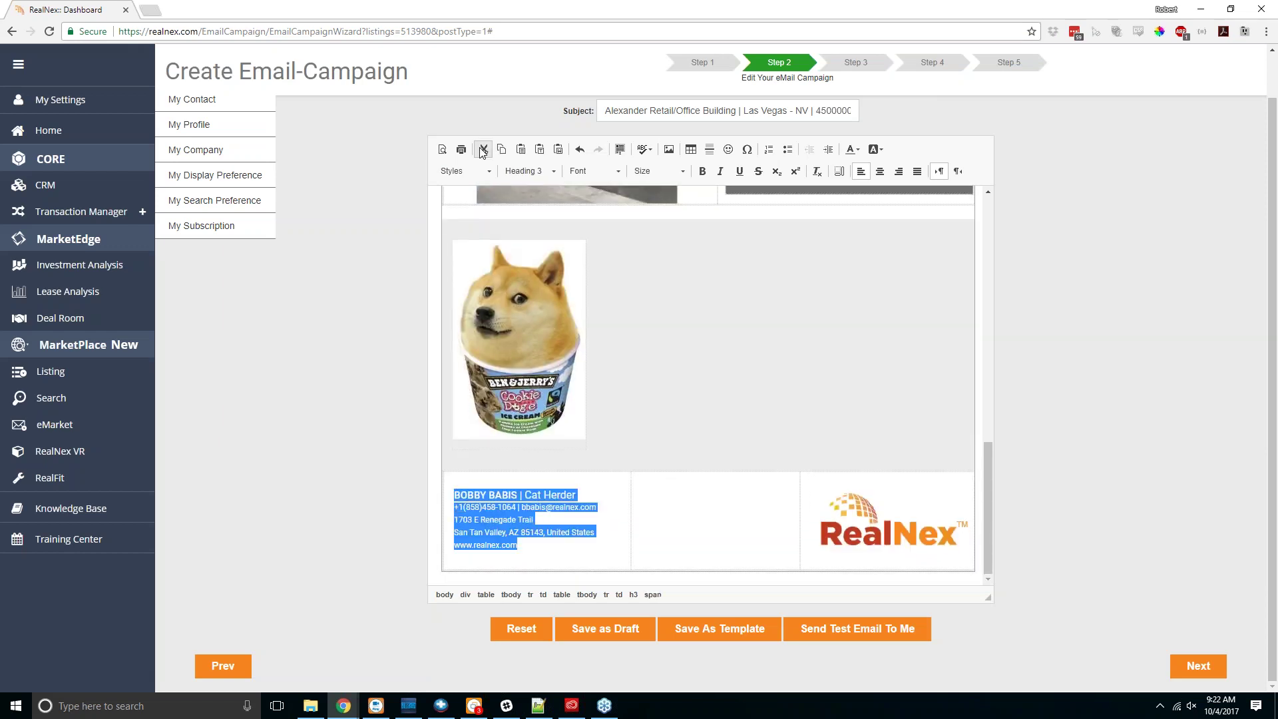
{"action": "left_click", "coordinate": [604, 173]}
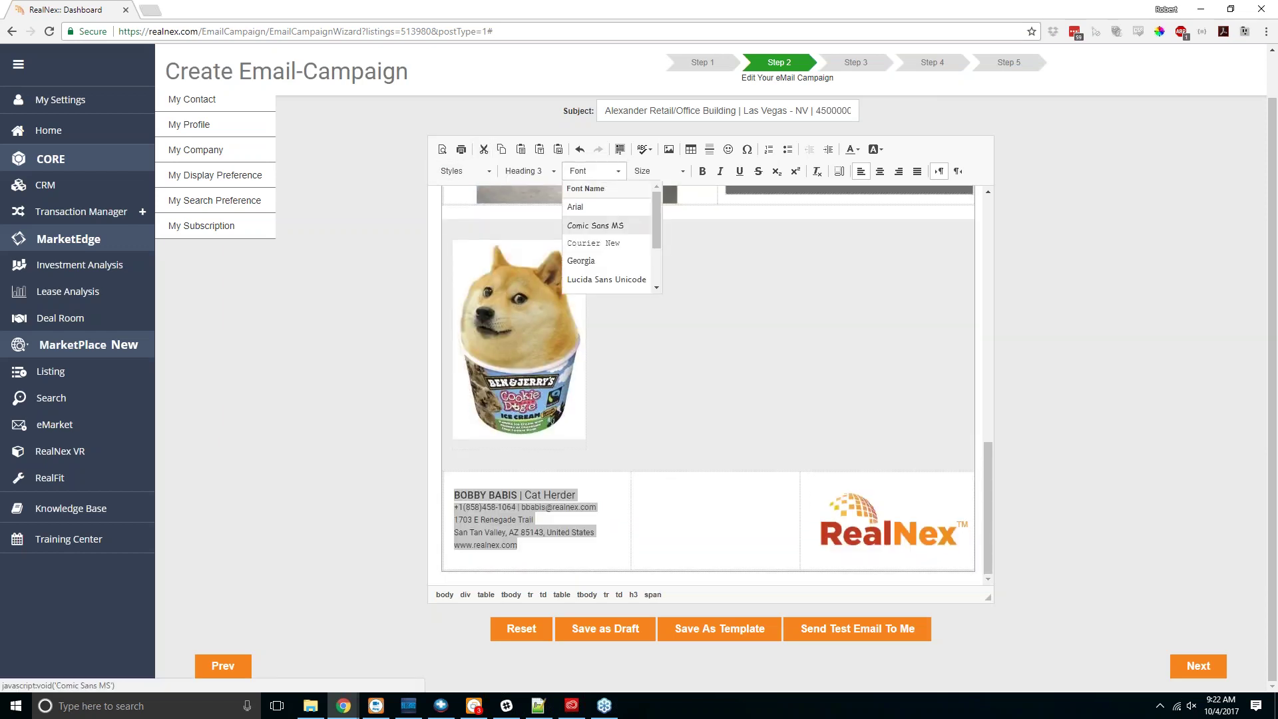
{"action": "scroll", "coordinate": [602, 250], "scroll_direction": "down", "scroll_amount": 2}
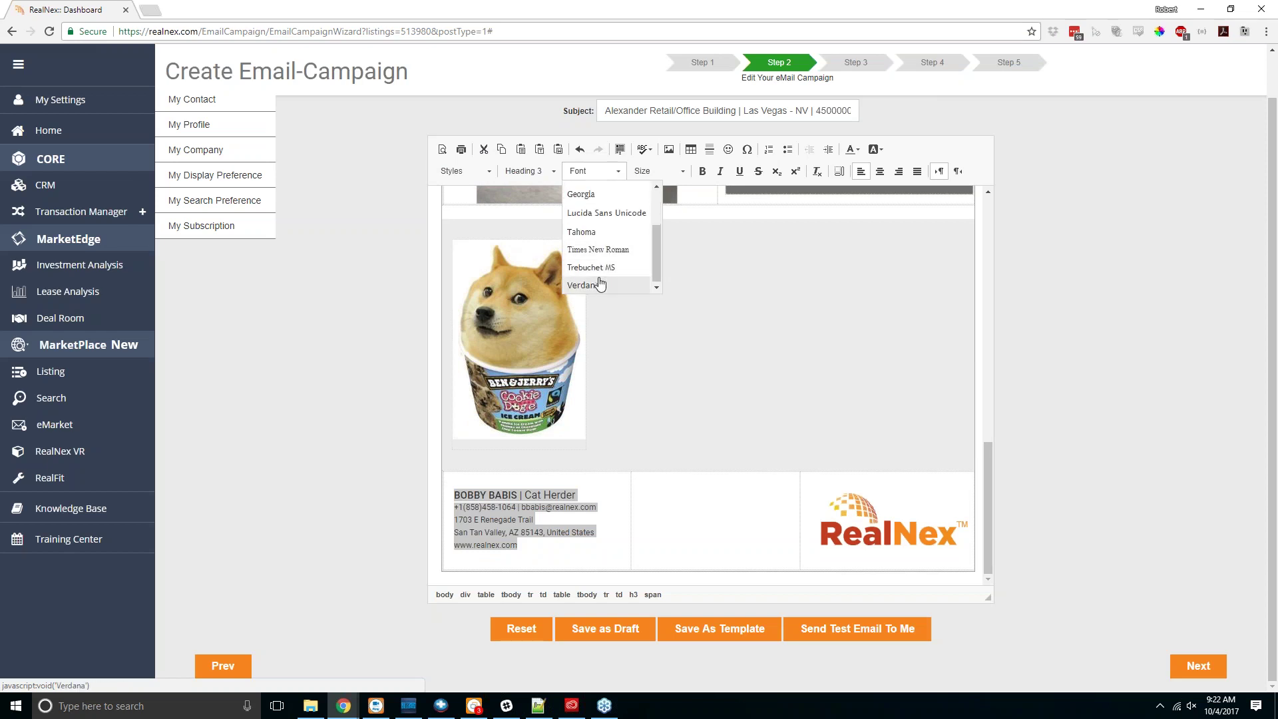
{"action": "left_click", "coordinate": [599, 212]}
{"action": "left_click", "coordinate": [638, 441]}
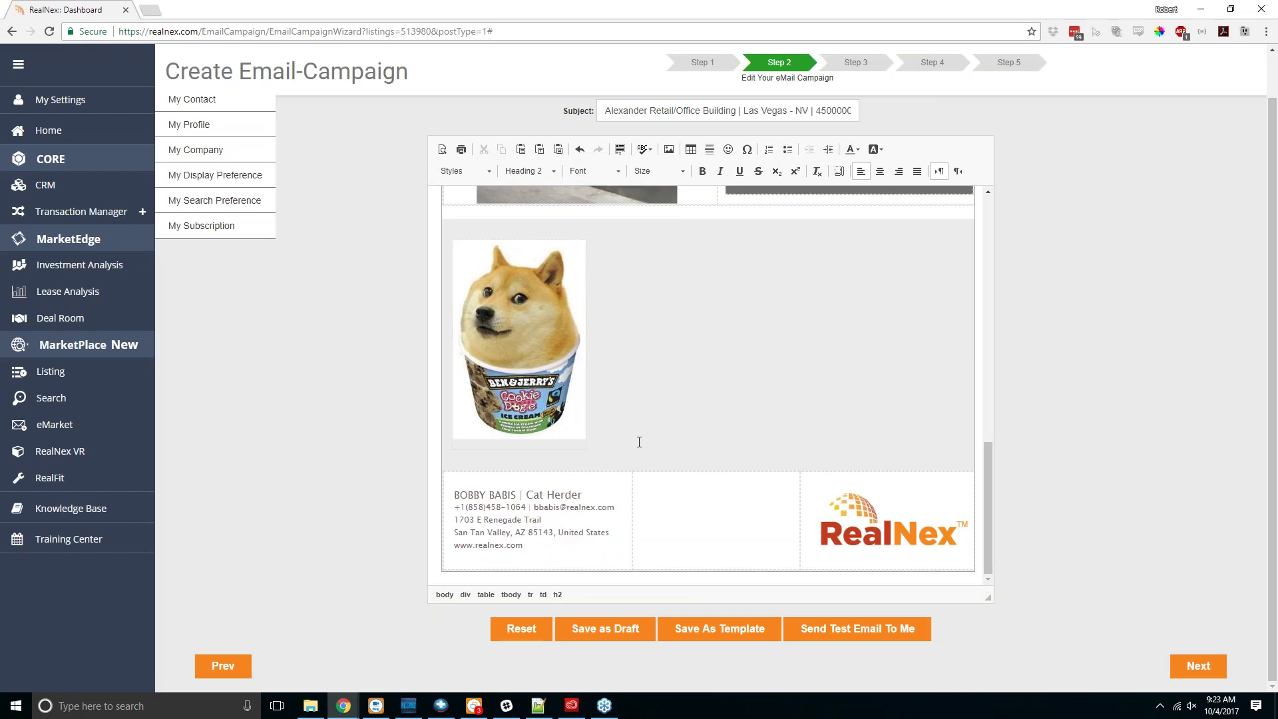
Step: Enlarge the whole signature block's font size, starting with size 16
{"action": "left_click", "coordinate": [659, 171]}
{"action": "left_click", "coordinate": [659, 256]}
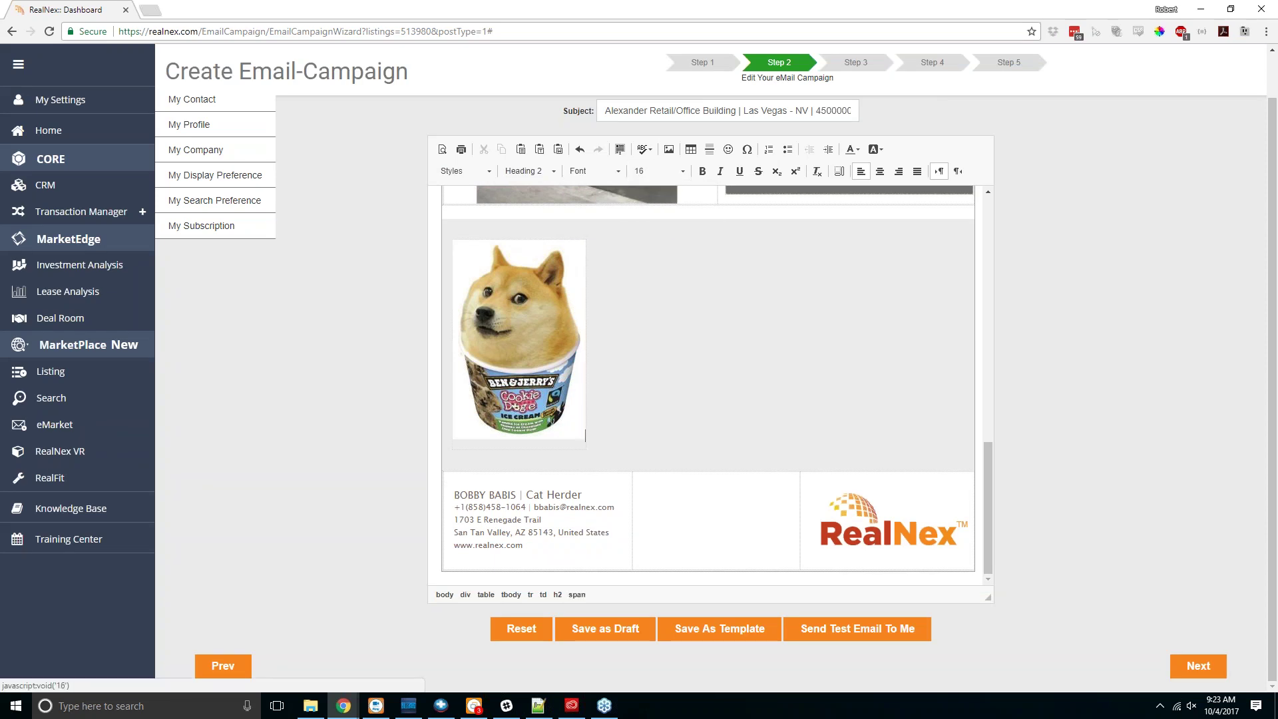
{"action": "left_click", "coordinate": [538, 553]}
{"action": "left_click_drag", "start_coordinate": [538, 553], "coordinate": [454, 492]}
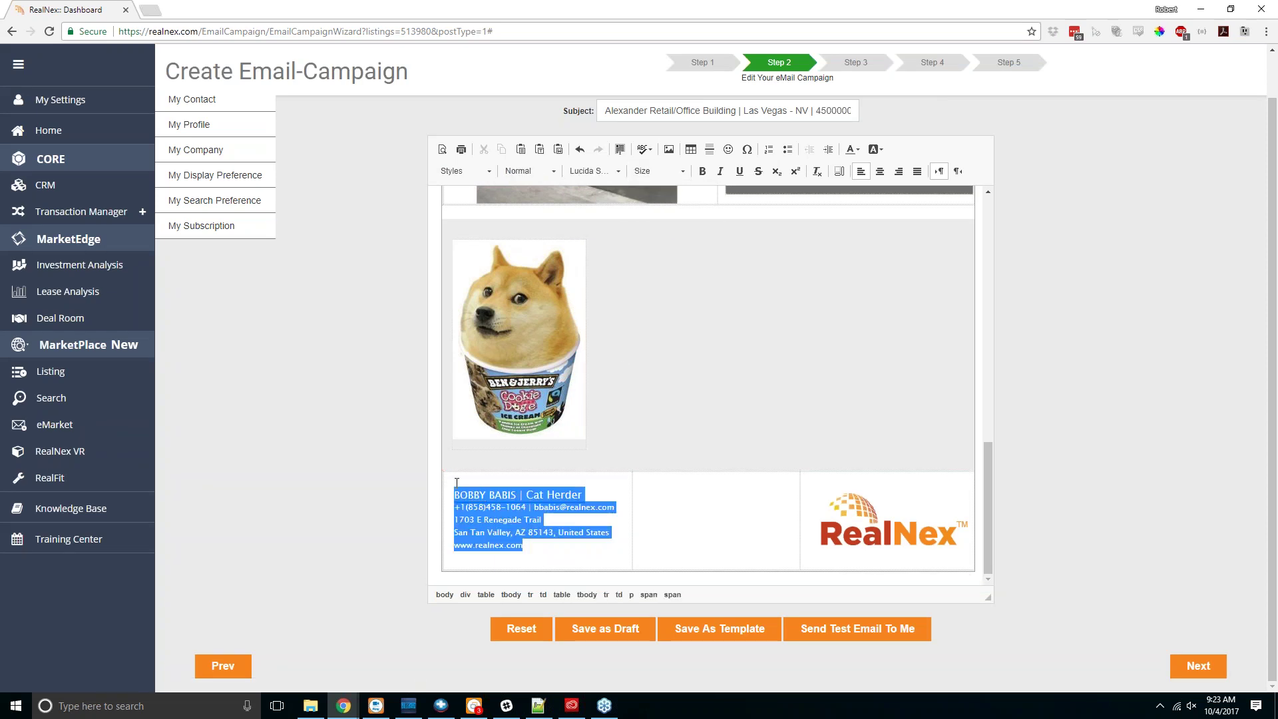
{"action": "left_click", "coordinate": [666, 175]}
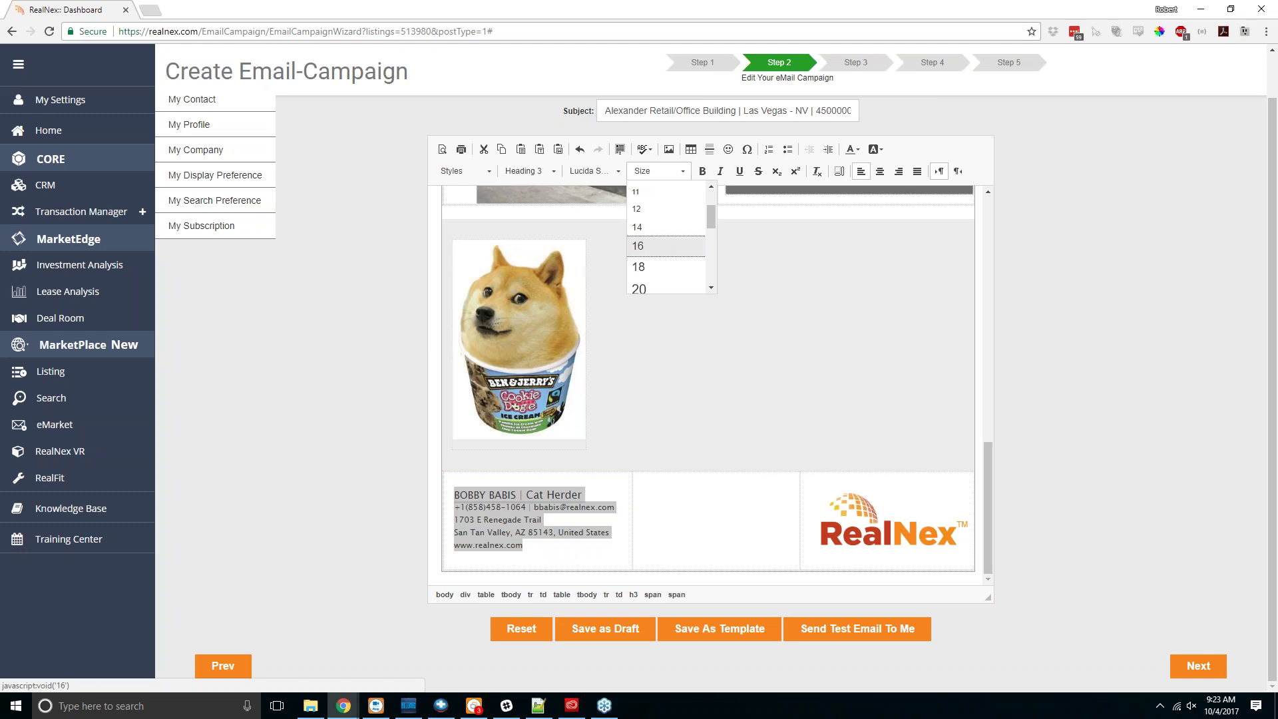
{"action": "left_click", "coordinate": [658, 252]}
{"action": "left_click", "coordinate": [754, 324]}
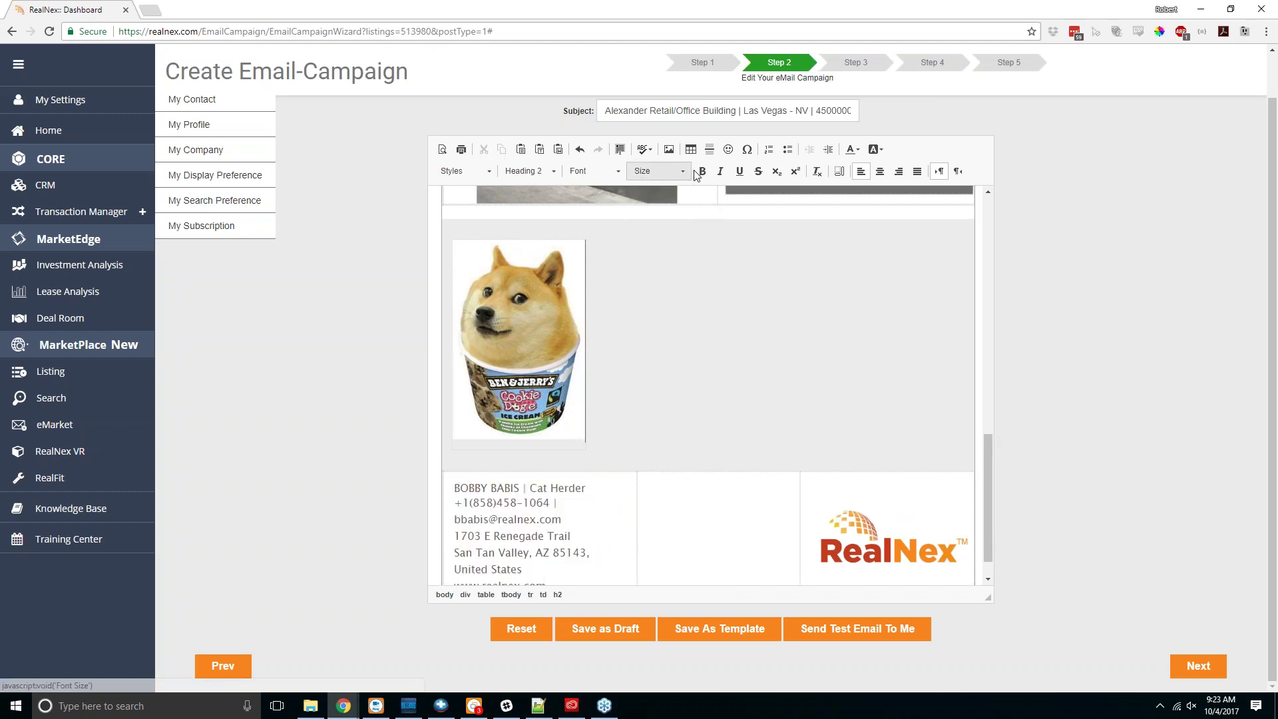
{"action": "scroll", "coordinate": [688, 357], "scroll_direction": "up", "scroll_amount": 3}
{"action": "scroll", "coordinate": [688, 357], "scroll_direction": "up", "scroll_amount": 1}
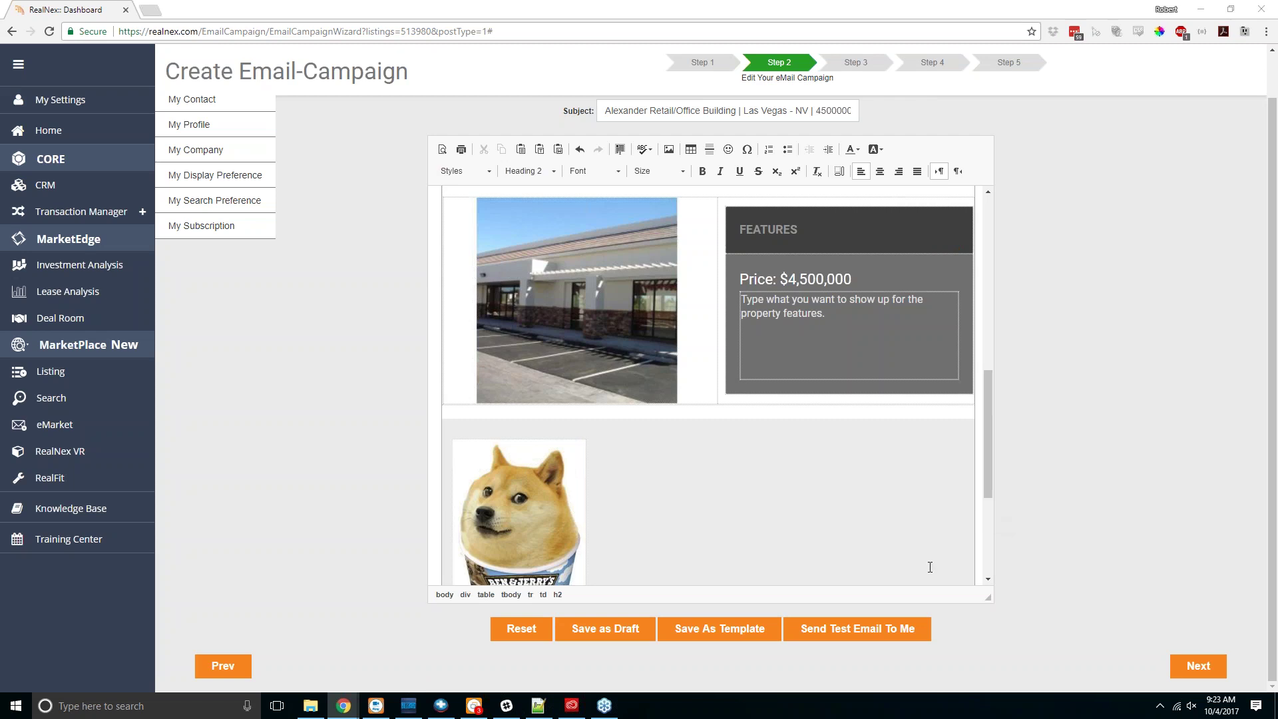
Step: Save the design as template 'Webinar Template 2', then save the campaign as a draft
{"action": "left_click", "coordinate": [726, 637]}
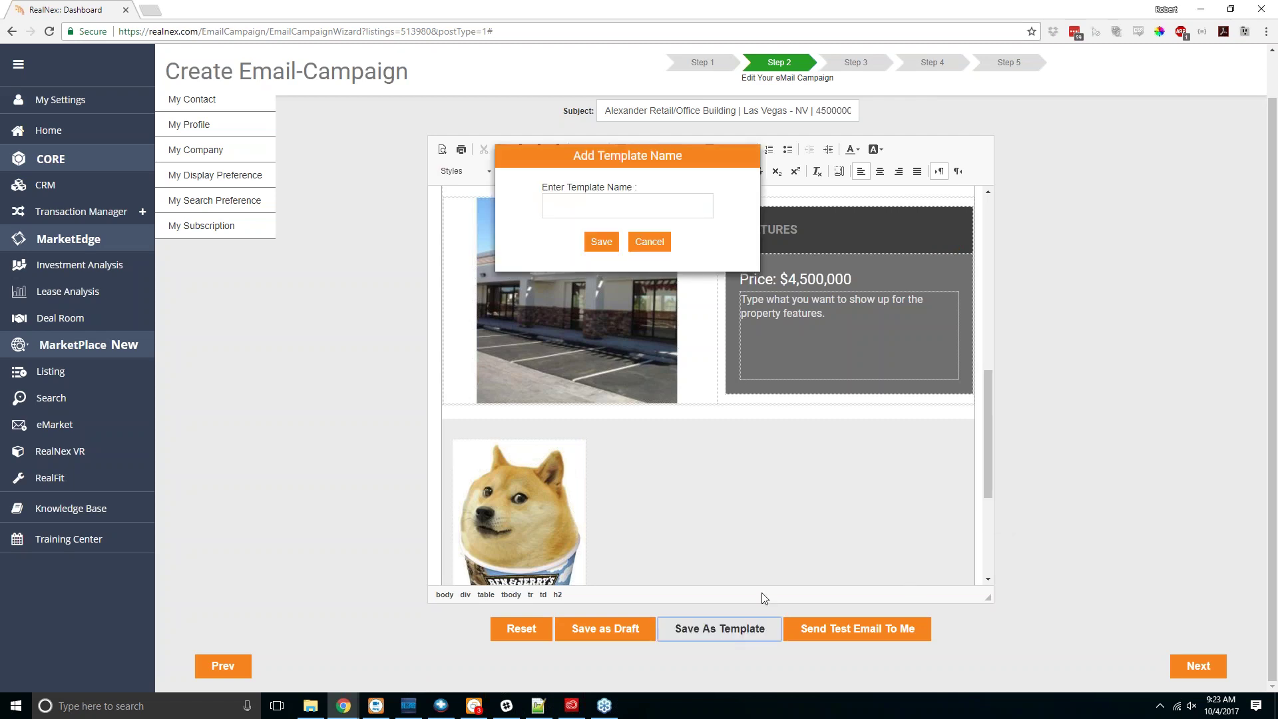
{"action": "left_click", "coordinate": [629, 203]}
{"action": "type", "text": "Webin"}
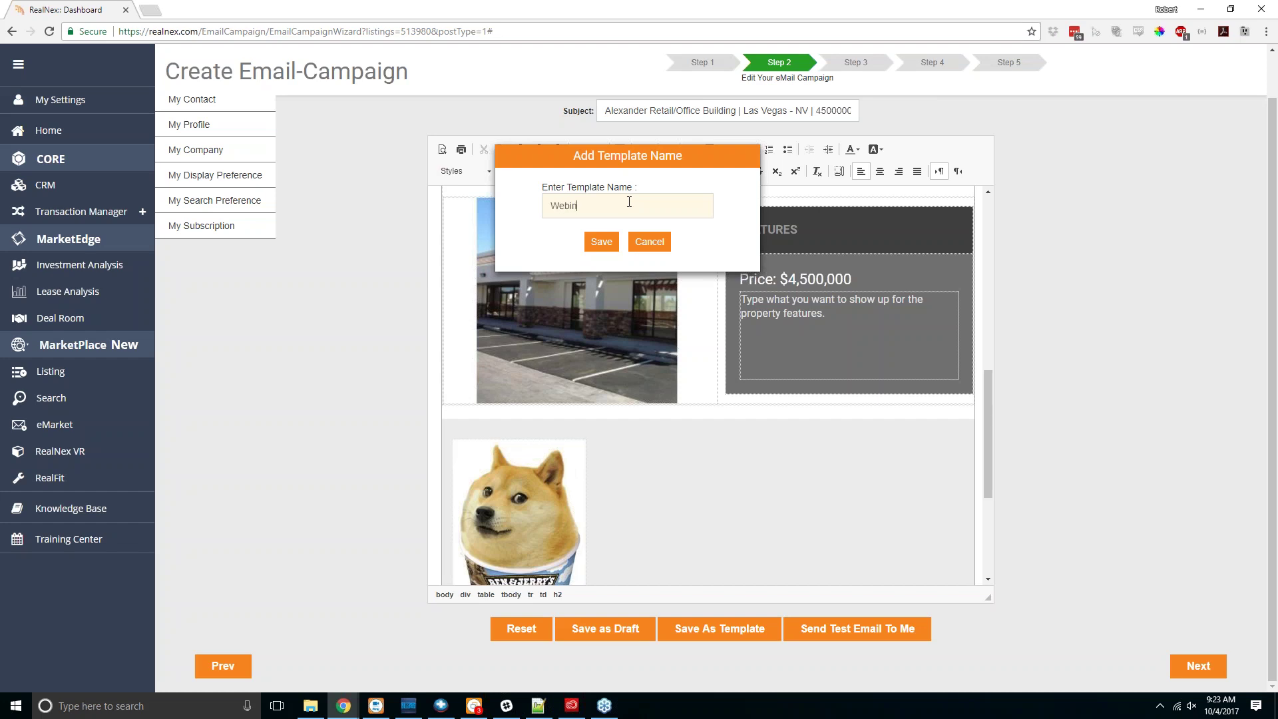
{"action": "type", "text": "ar Template 2"}
{"action": "left_click", "coordinate": [602, 242]}
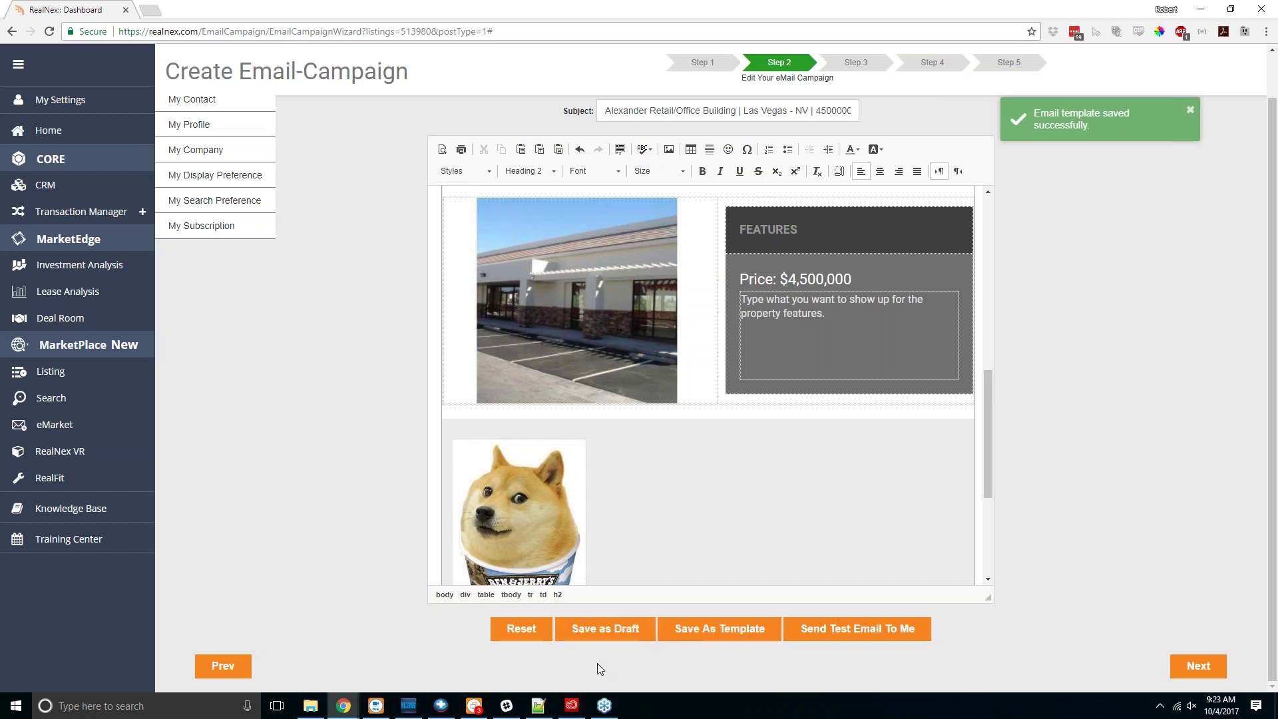
{"action": "left_click", "coordinate": [605, 632]}
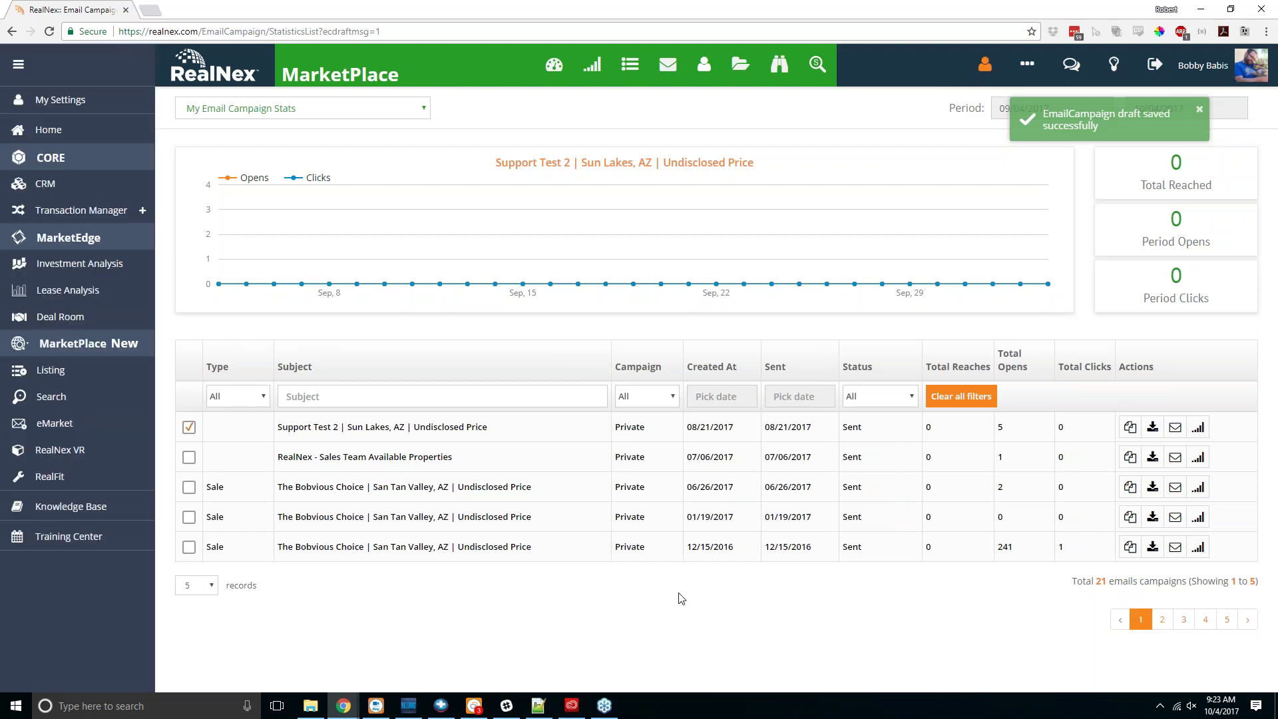
Step: Sort campaigns by Status, reload My Email Campaigns, and open the Alexander Retail/Office Building draft
{"action": "left_click", "coordinate": [847, 374]}
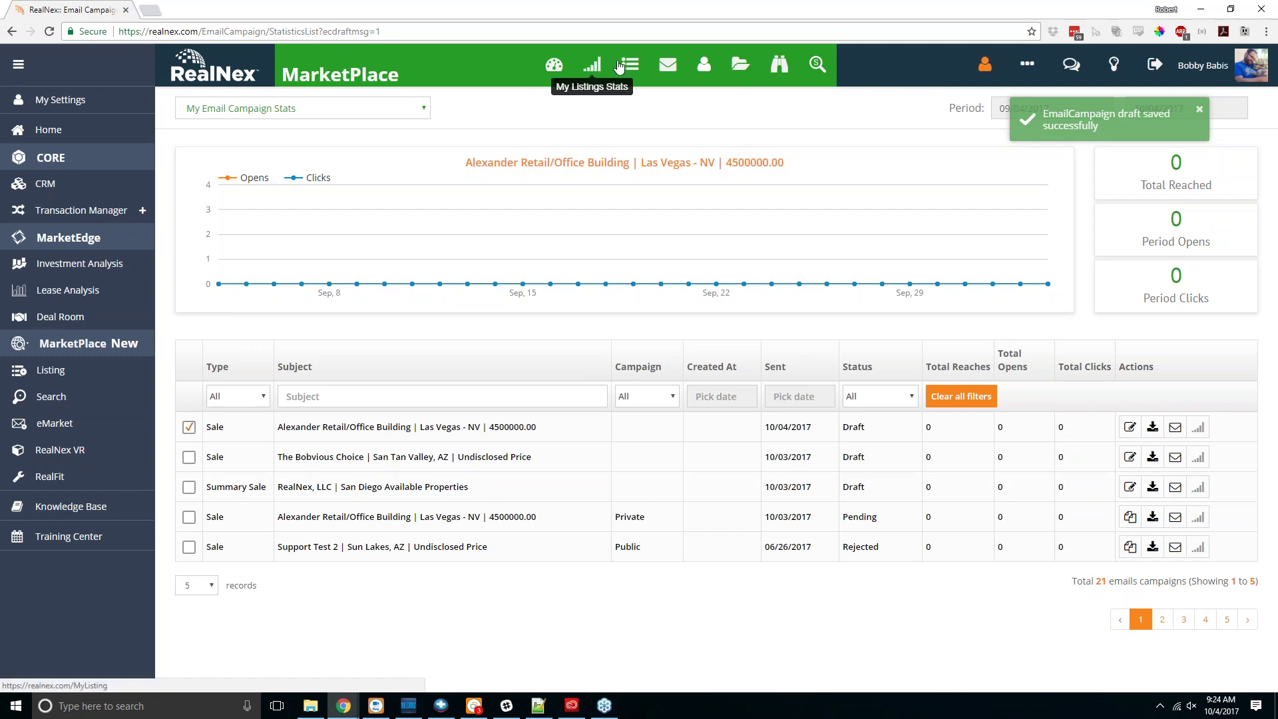
{"action": "left_click", "coordinate": [664, 65]}
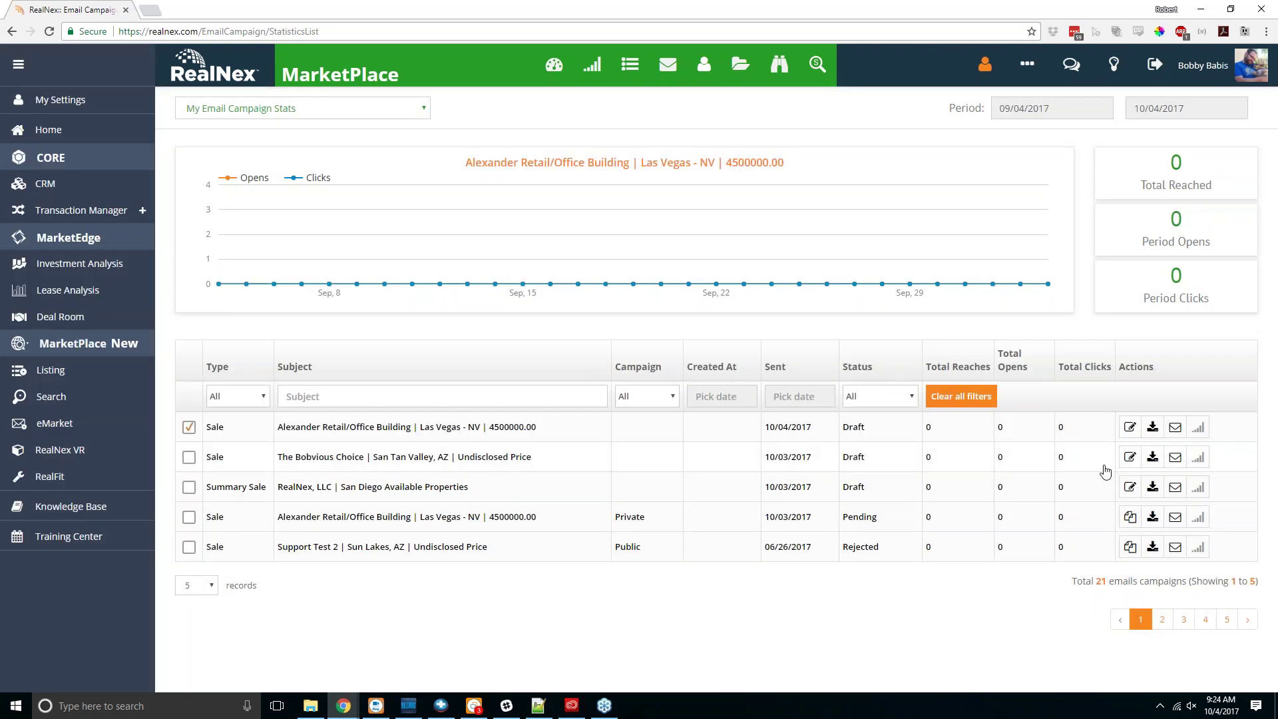
{"action": "left_click", "coordinate": [1130, 427]}
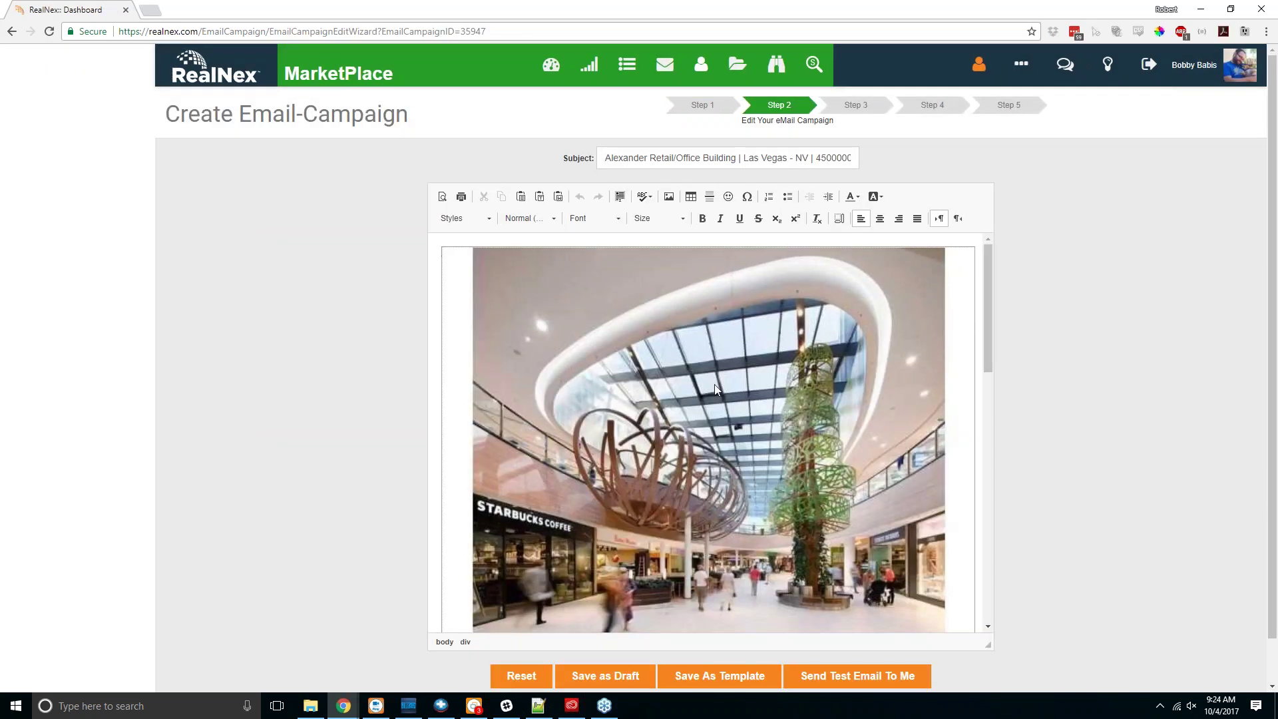
Step: Advance the Alexander draft through its content and Step 3 preview to Step 4 Distribution
{"action": "scroll", "coordinate": [713, 385], "scroll_direction": "down", "scroll_amount": 15}
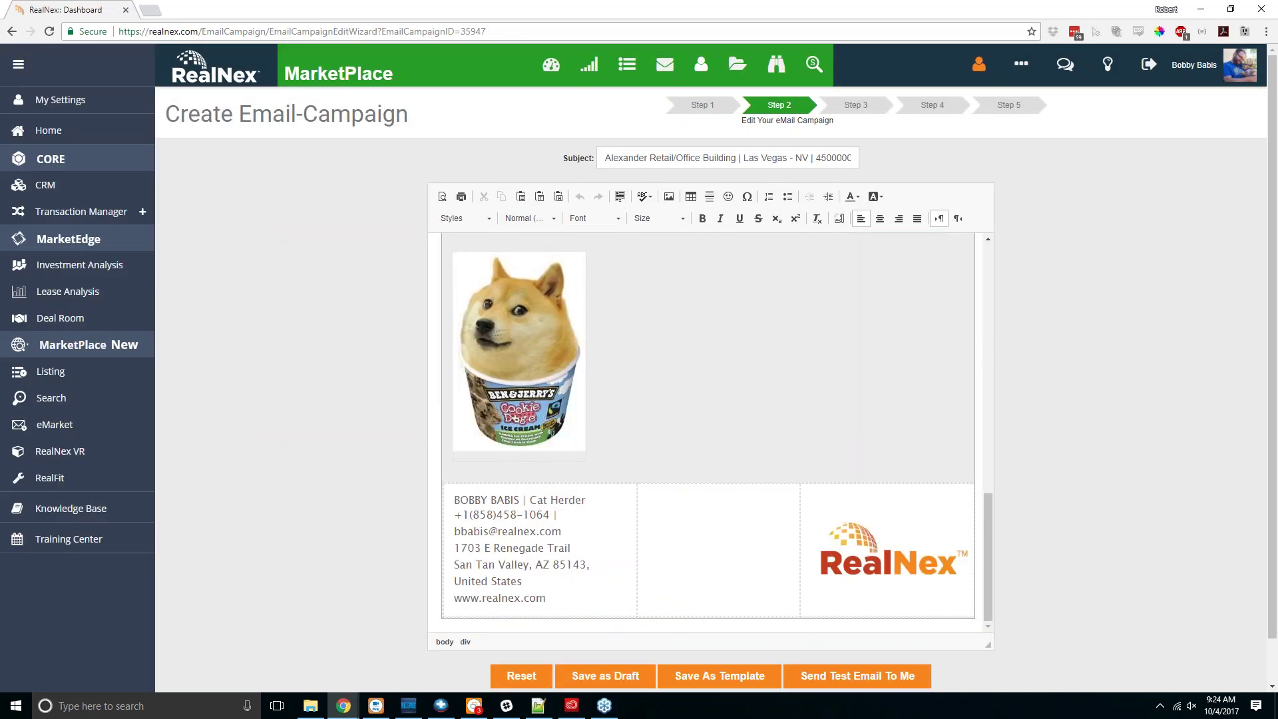
{"action": "scroll", "coordinate": [739, 391], "scroll_direction": "down", "scroll_amount": 3}
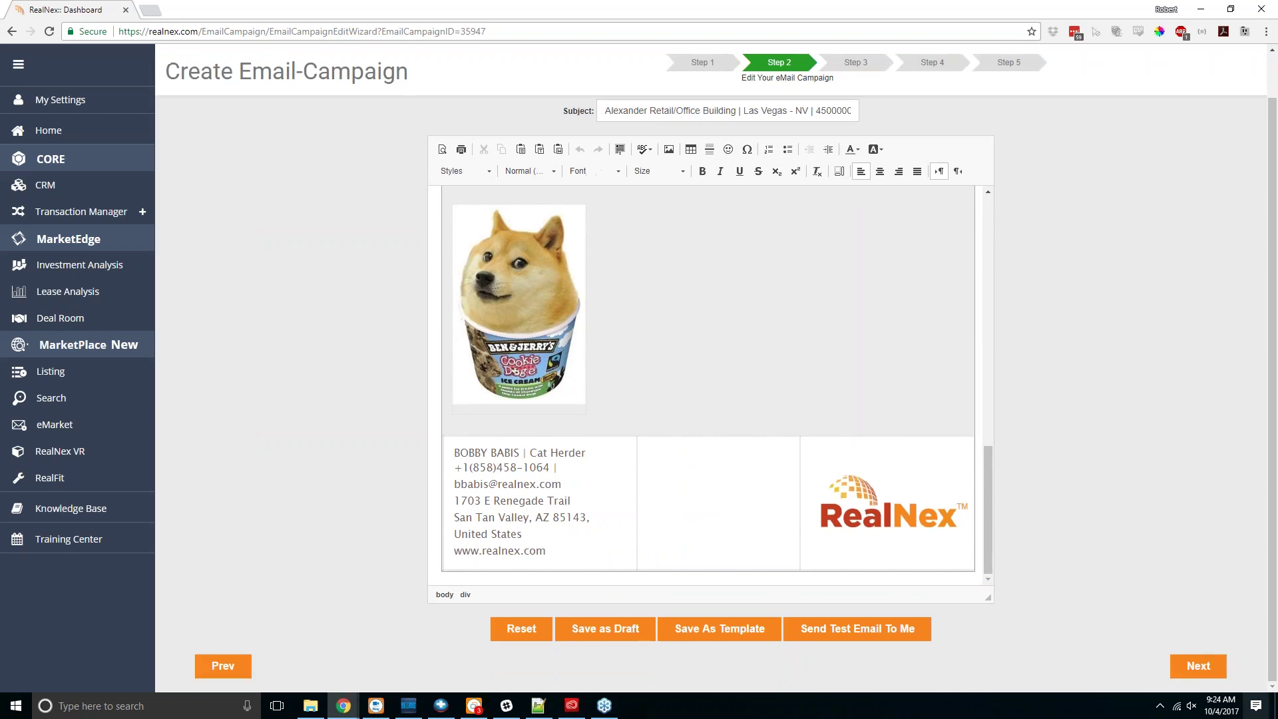
{"action": "left_click", "coordinate": [1198, 665]}
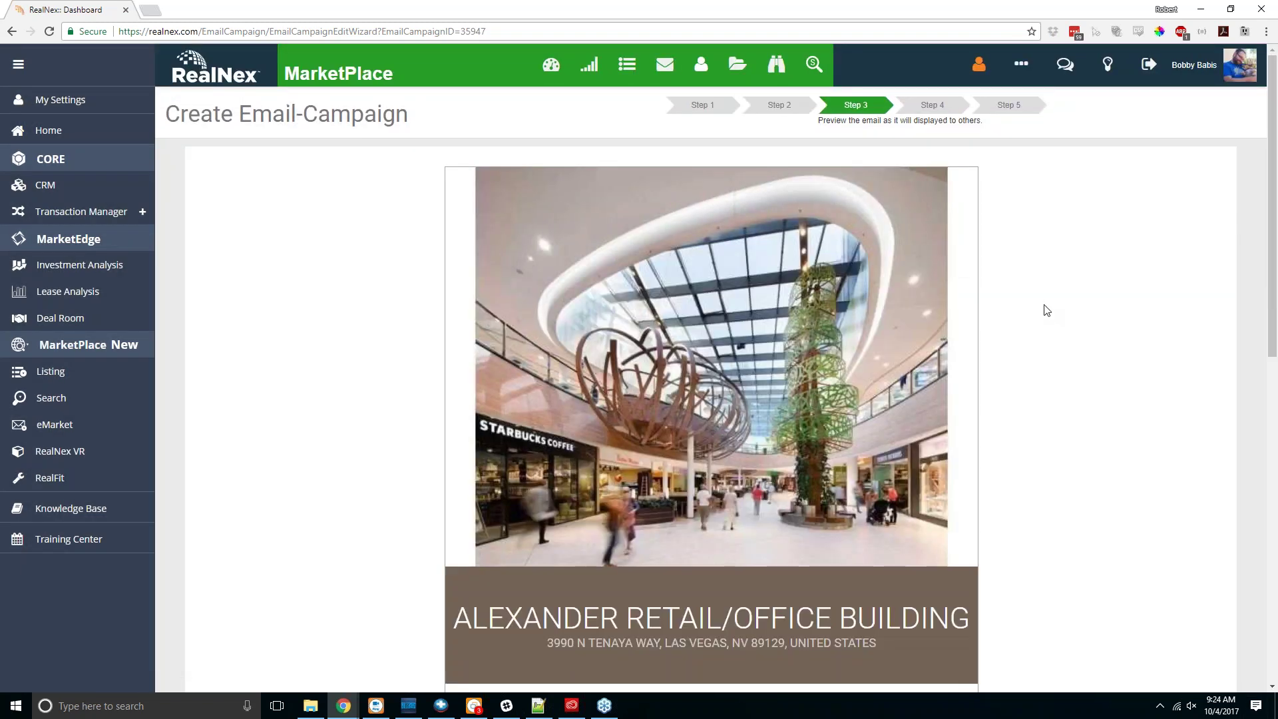
{"action": "scroll", "coordinate": [1045, 310], "scroll_direction": "down", "scroll_amount": 5}
{"action": "scroll", "coordinate": [988, 373], "scroll_direction": "down", "scroll_amount": 5}
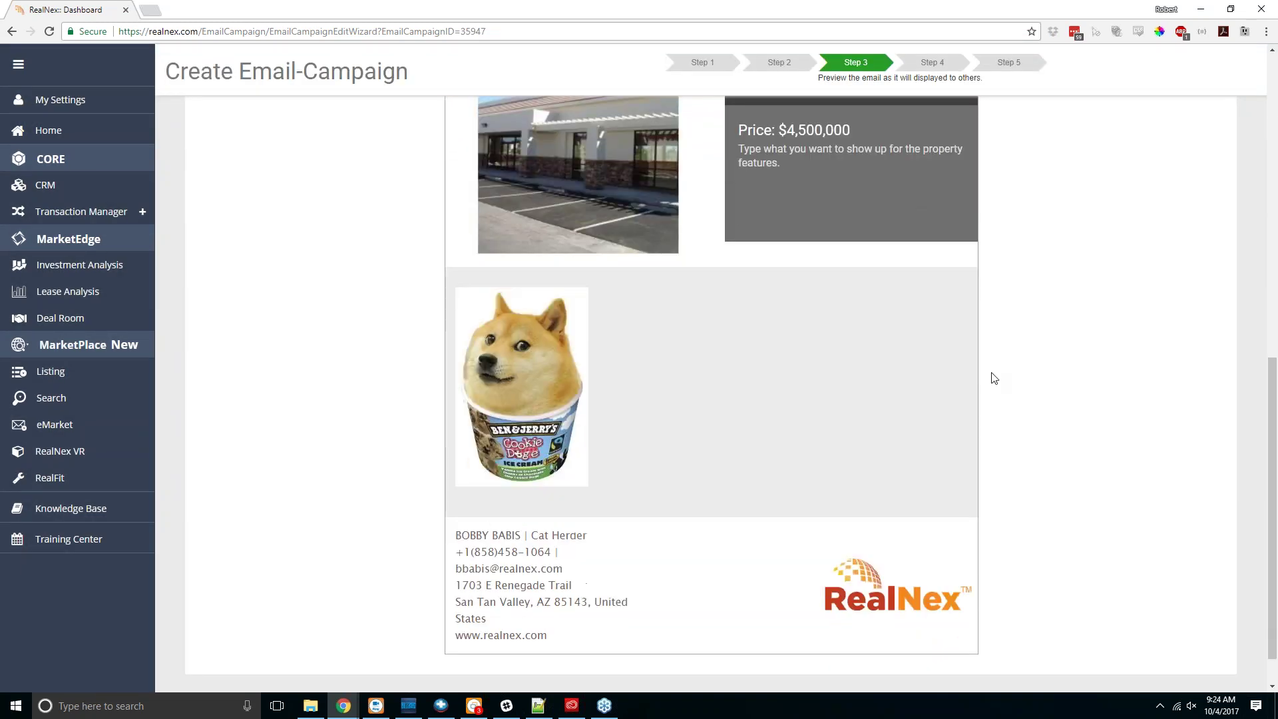
{"action": "left_click", "coordinate": [1201, 665]}
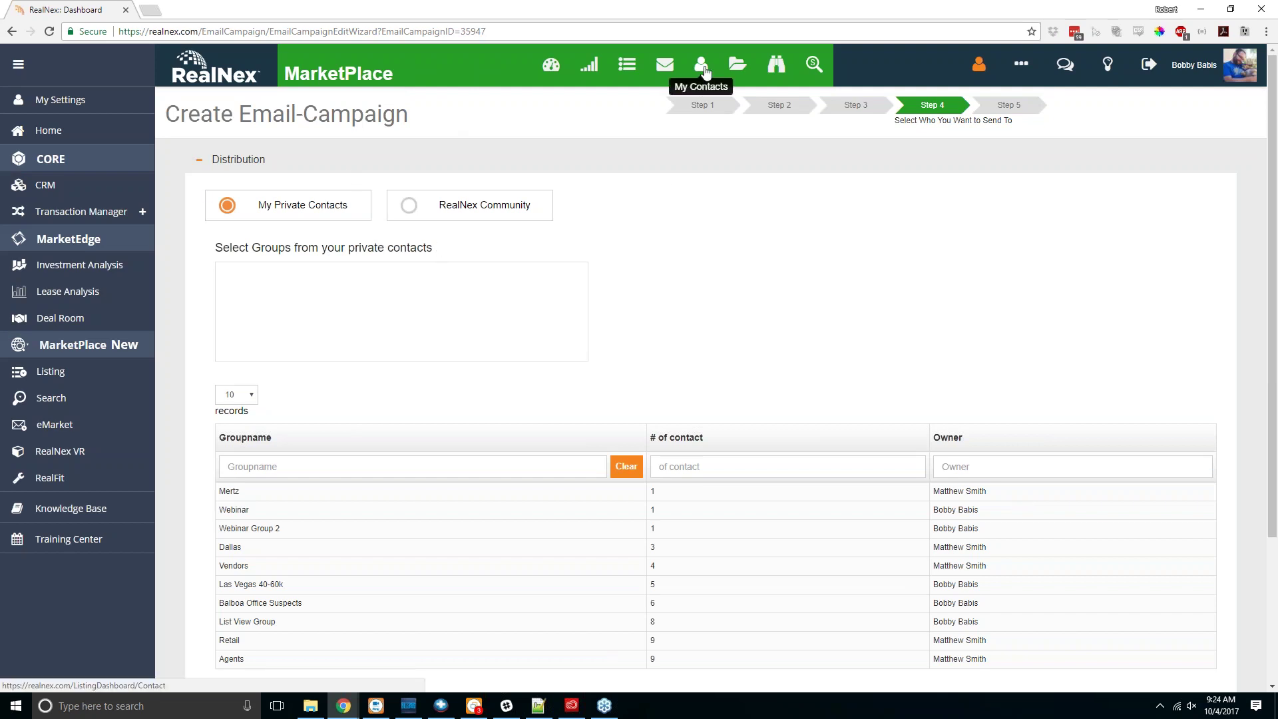
Step: Try RealNex Community distribution, expand Customize Email Fields, and set the email blast to Schedule
{"action": "left_click", "coordinate": [408, 207]}
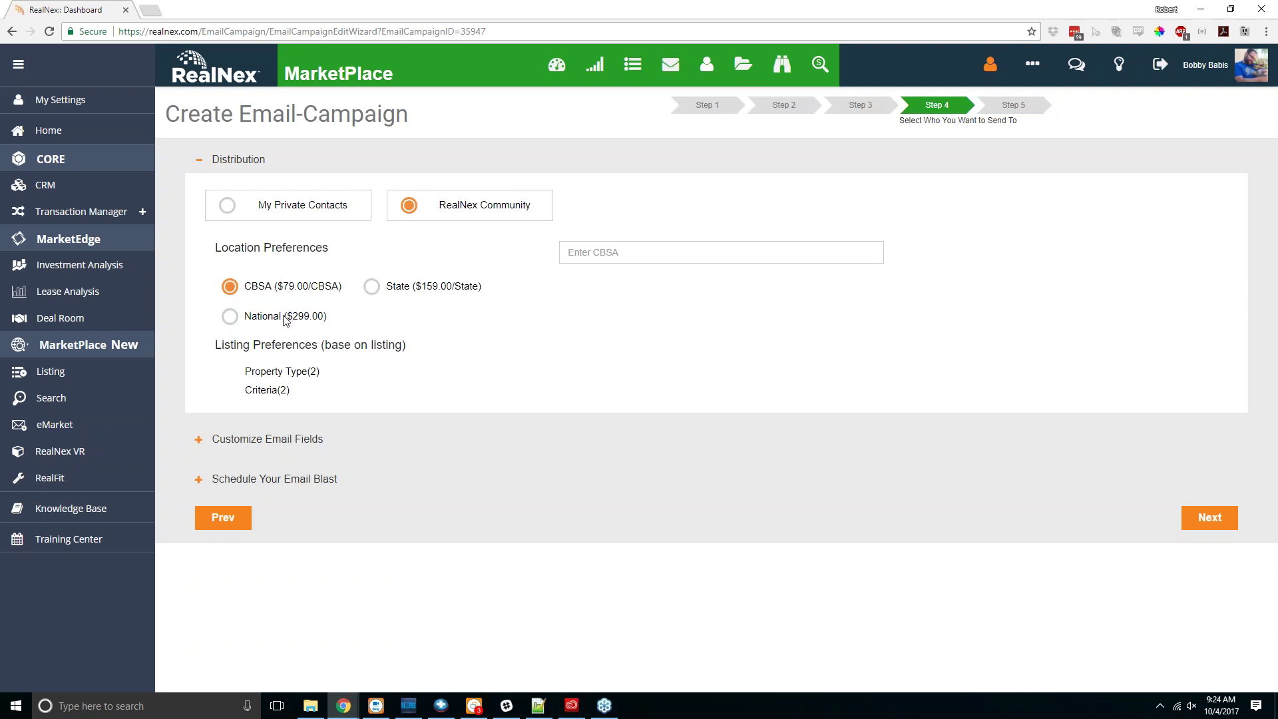
{"action": "mouse_move", "coordinate": [293, 375]}
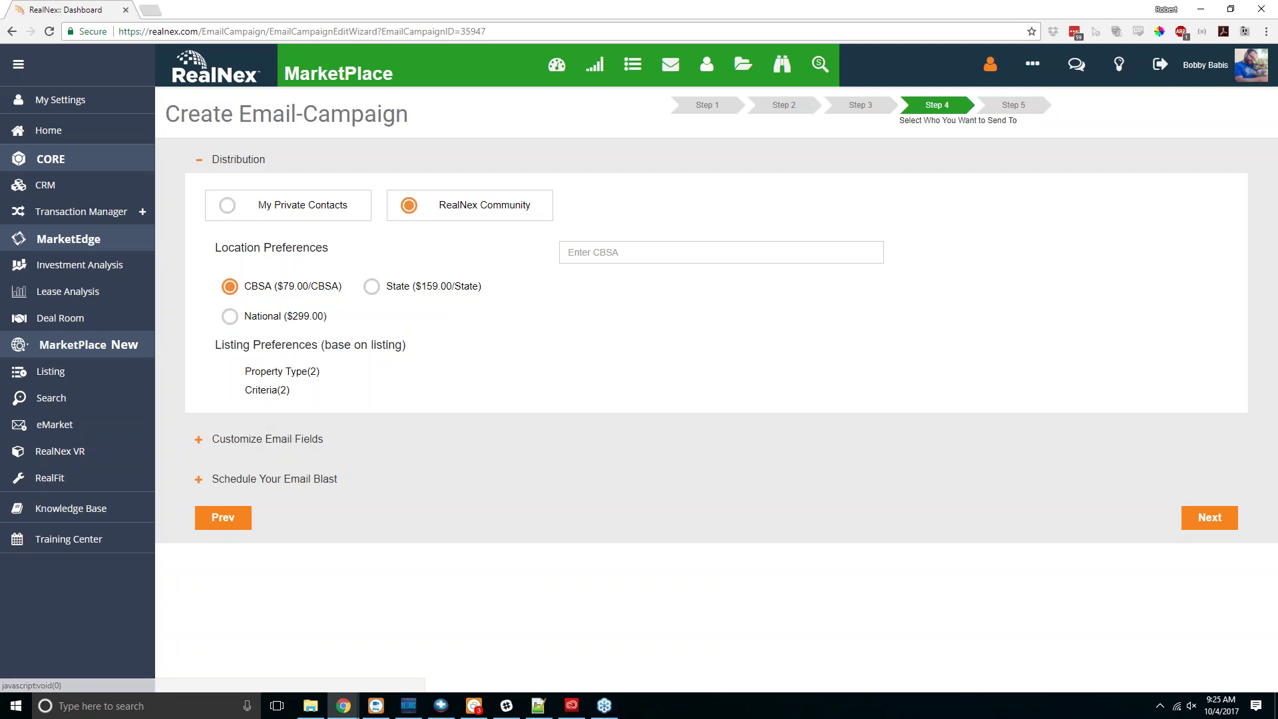
{"action": "left_click", "coordinate": [267, 439]}
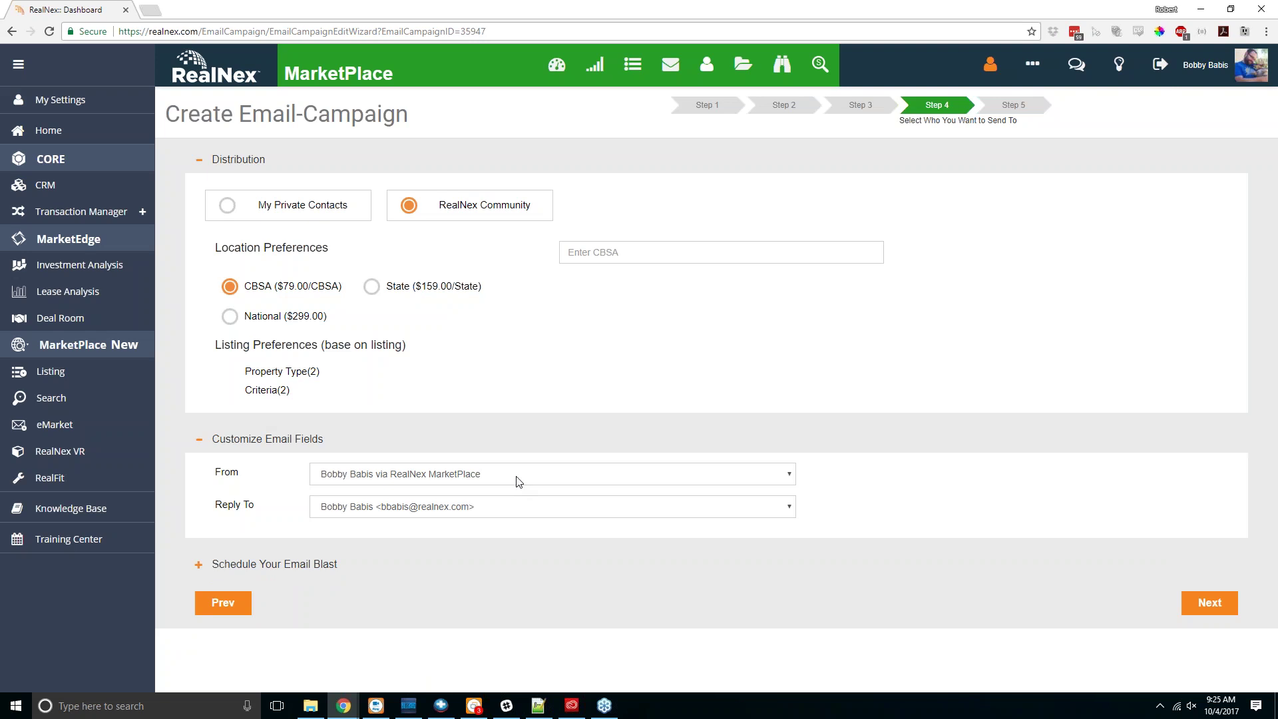
{"action": "left_click", "coordinate": [249, 564]}
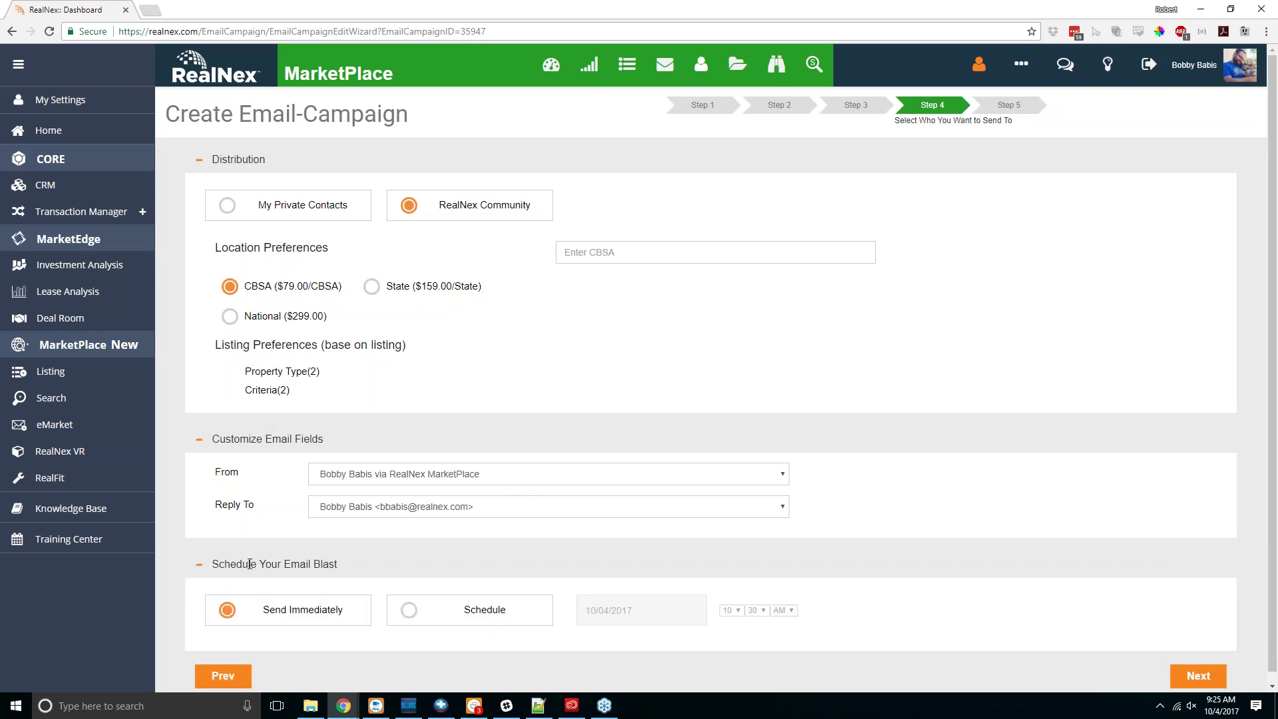
{"action": "scroll", "coordinate": [444, 573], "scroll_direction": "down", "scroll_amount": 2}
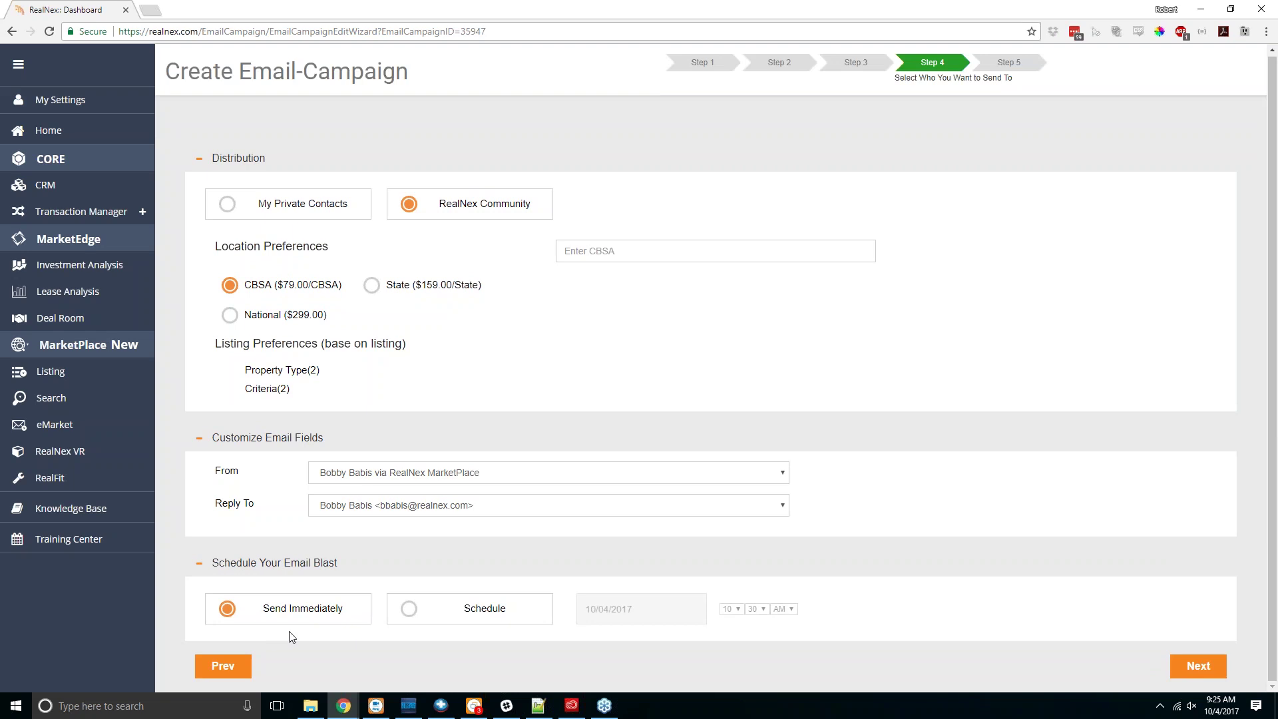
{"action": "left_click", "coordinate": [449, 609]}
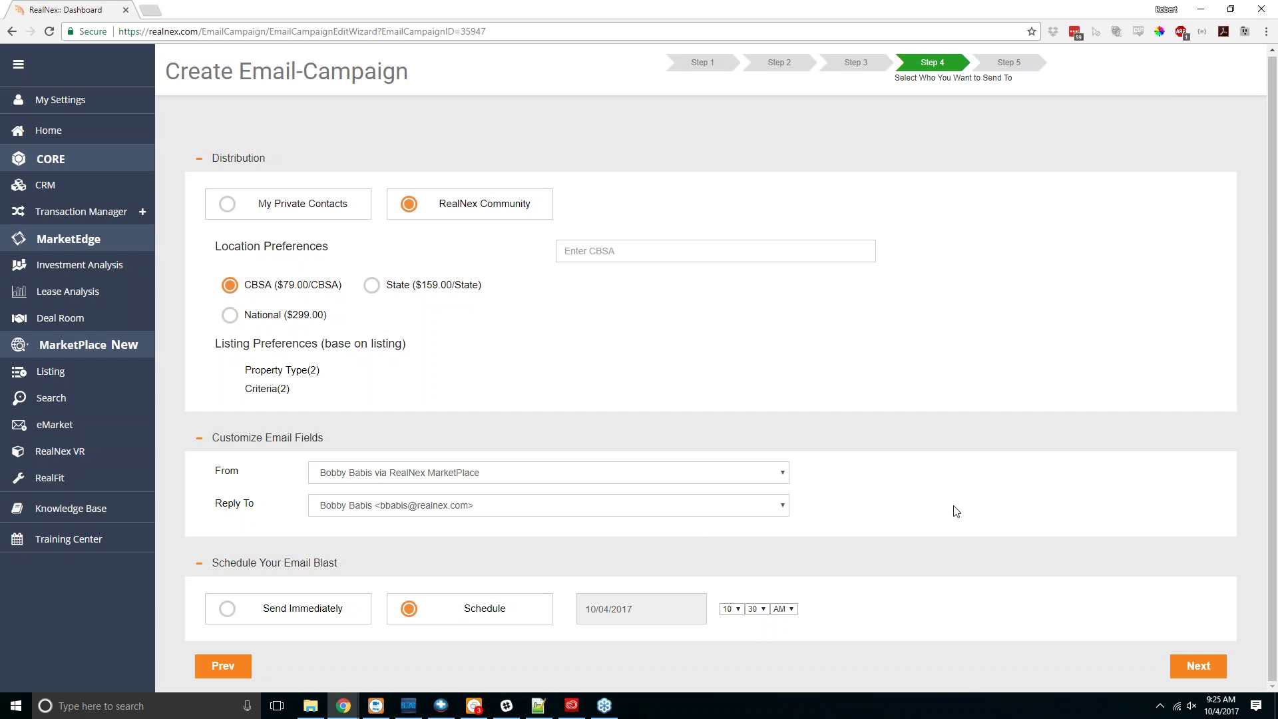
{"action": "left_click", "coordinate": [1198, 665]}
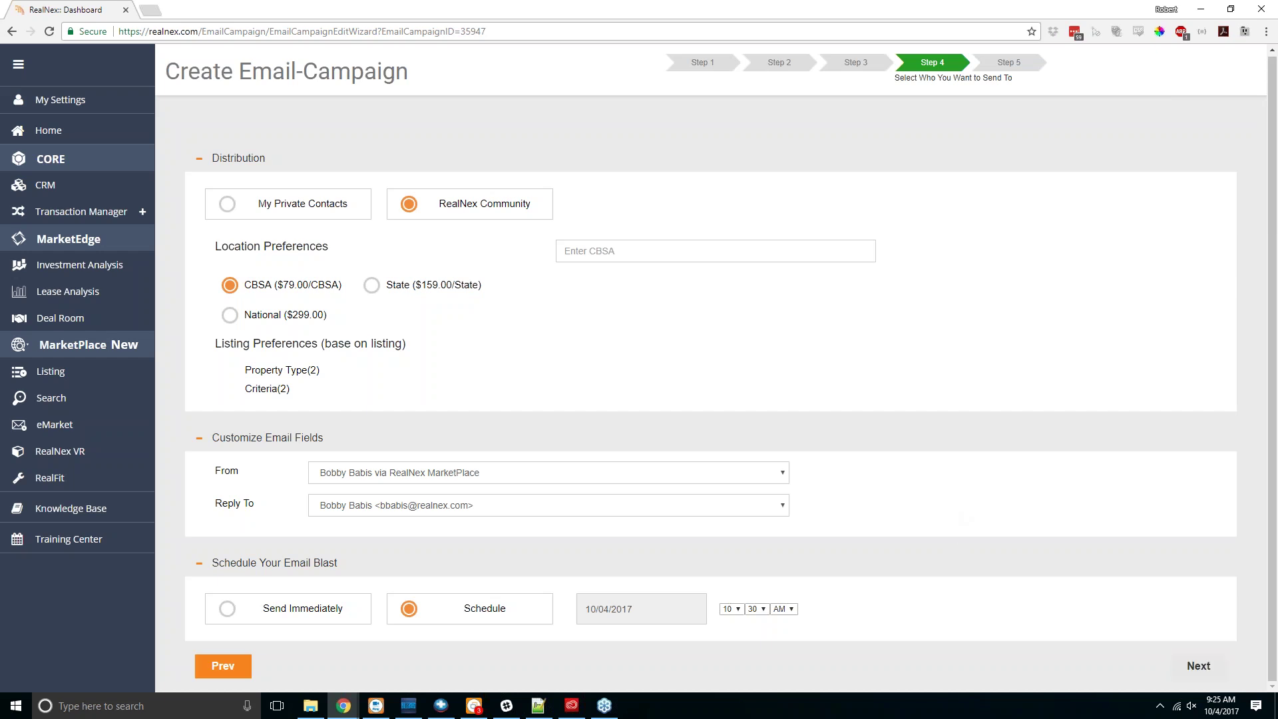
Step: Switch distribution back to My Private Contacts, showing its 21 contact groups
{"action": "left_click", "coordinate": [303, 198]}
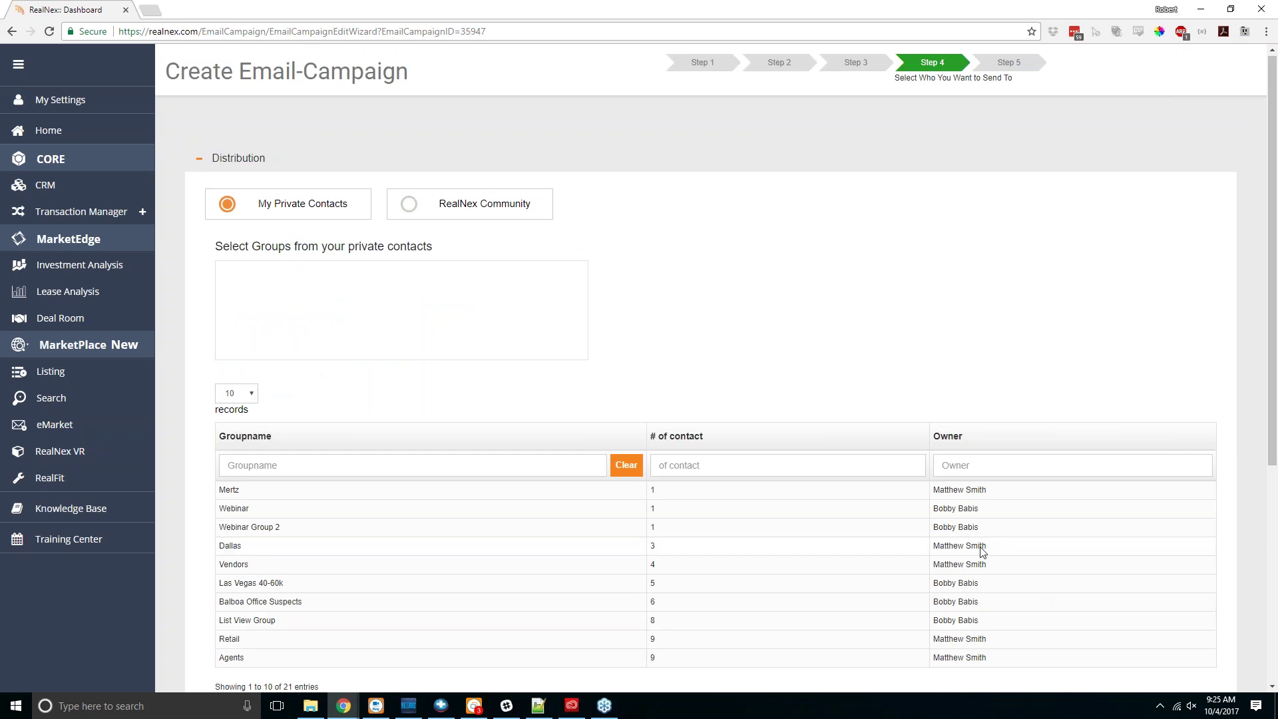
{"action": "scroll", "coordinate": [982, 552], "scroll_direction": "down", "scroll_amount": 1}
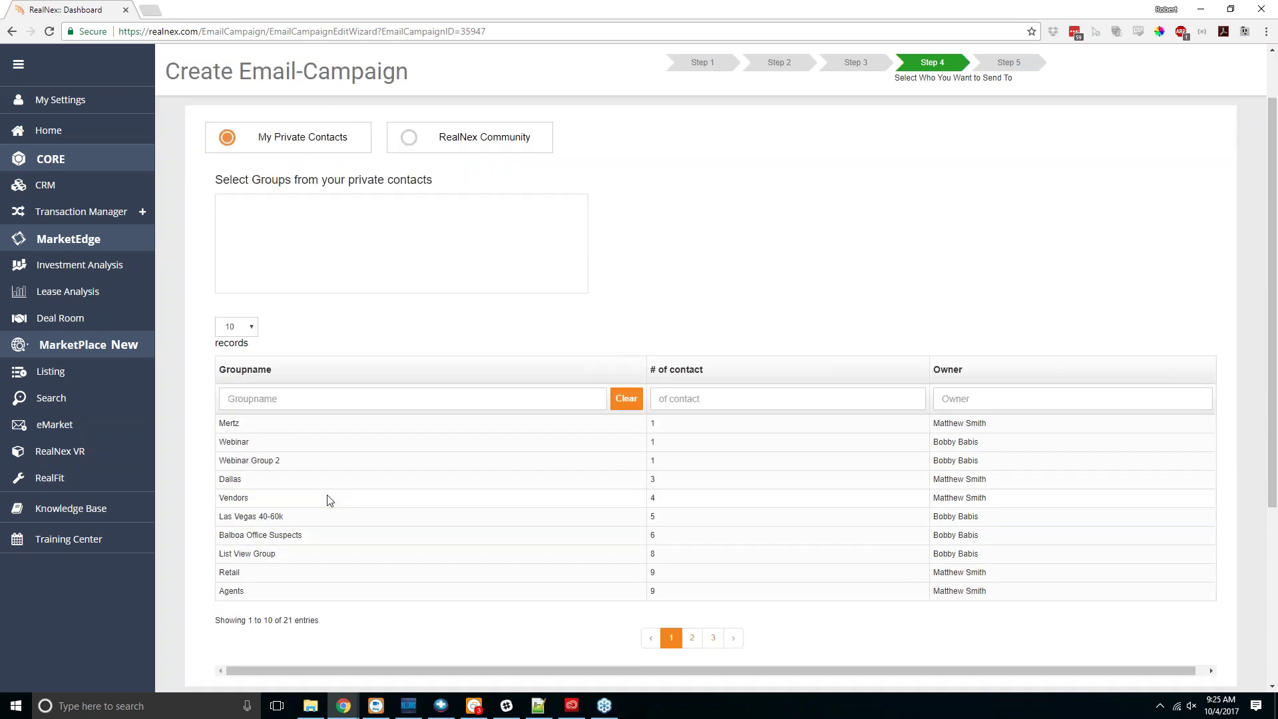
{"action": "scroll", "coordinate": [876, 242], "scroll_direction": "up", "scroll_amount": 1}
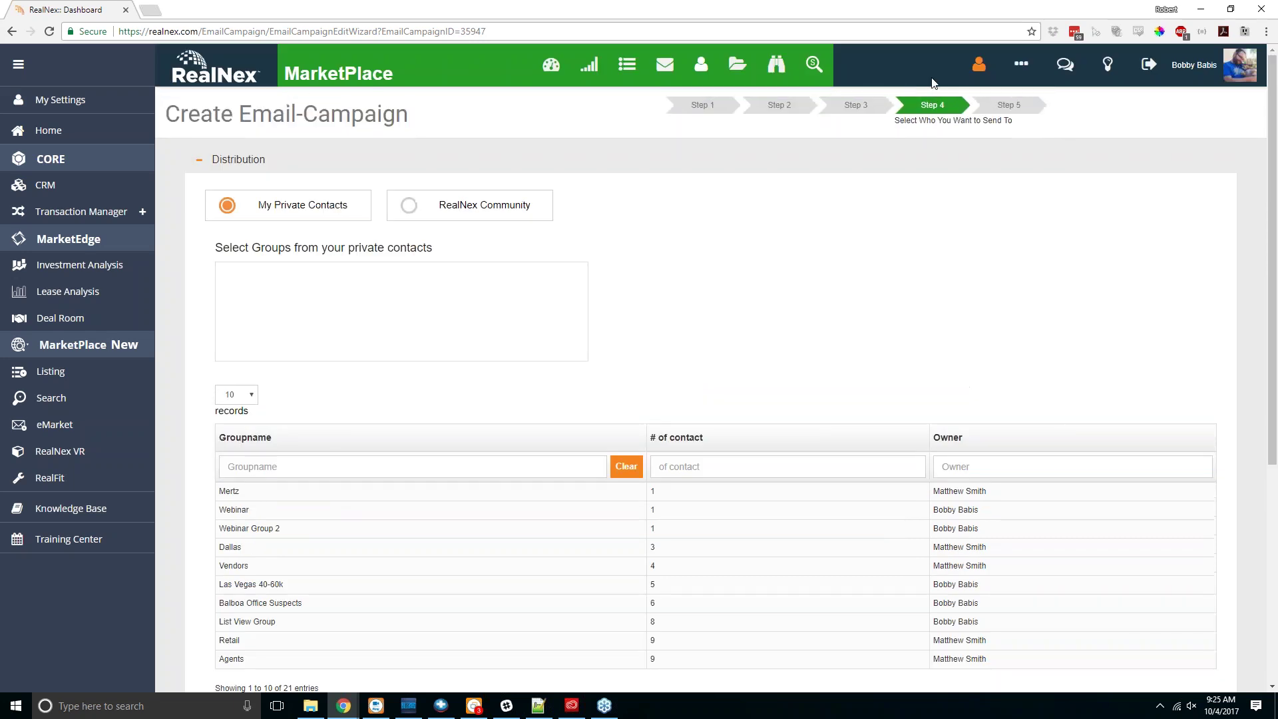
Step: Browse the 181-entry My Contacts list and Add Contact form, then open the empty My Imports page
{"action": "left_click", "coordinate": [704, 66]}
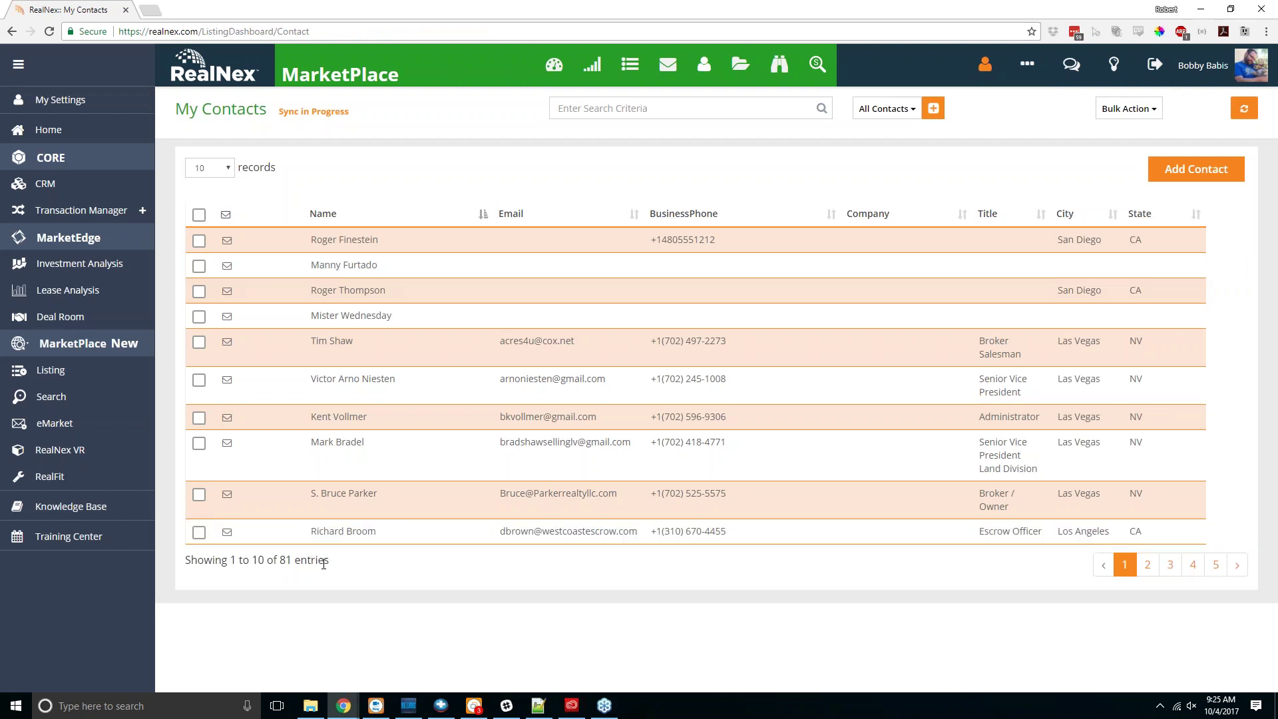
{"action": "left_click", "coordinate": [1181, 170]}
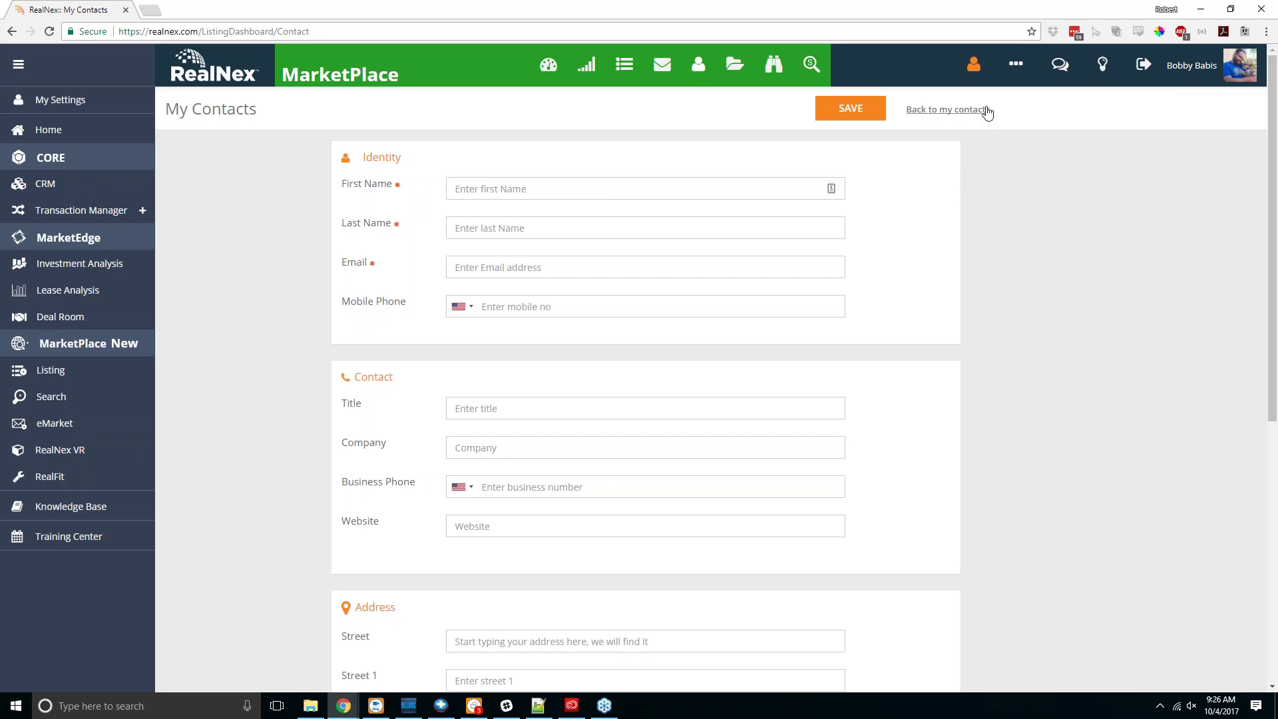
{"action": "left_click", "coordinate": [952, 110]}
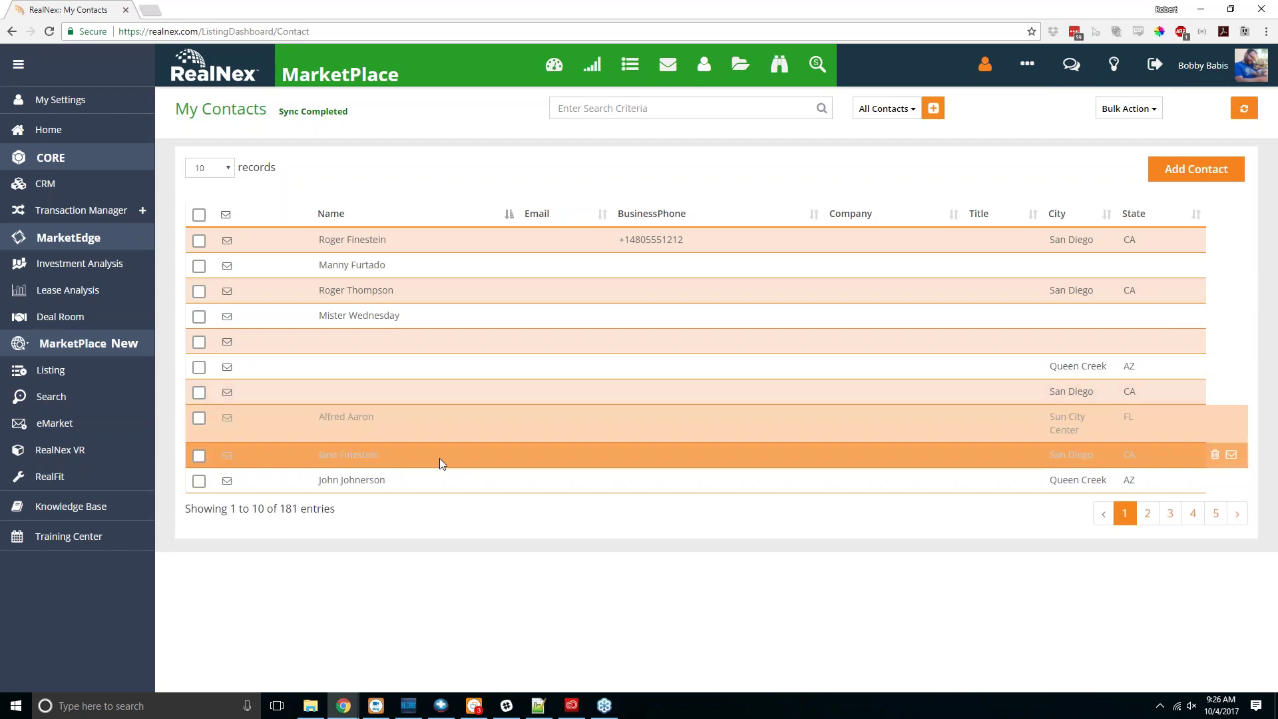
{"action": "left_click", "coordinate": [740, 63]}
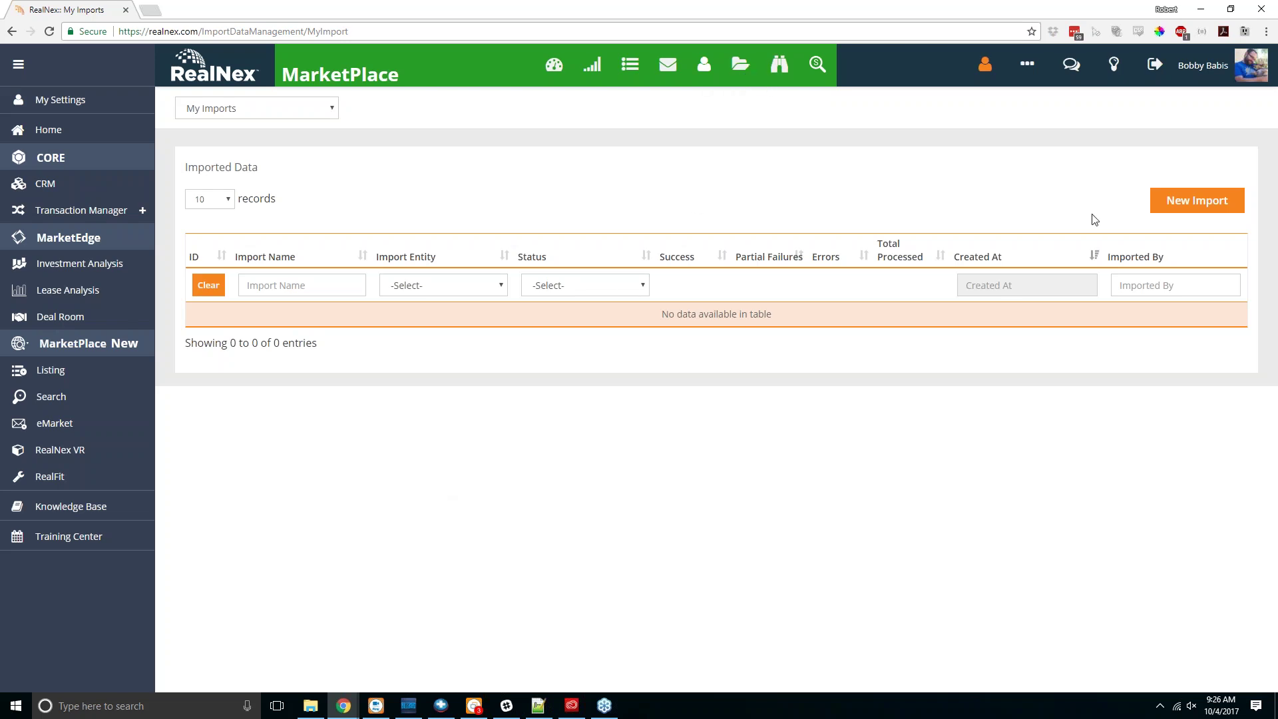
Step: Start a new Private Contact import using the file realnex.xlsx
{"action": "left_click", "coordinate": [1197, 200]}
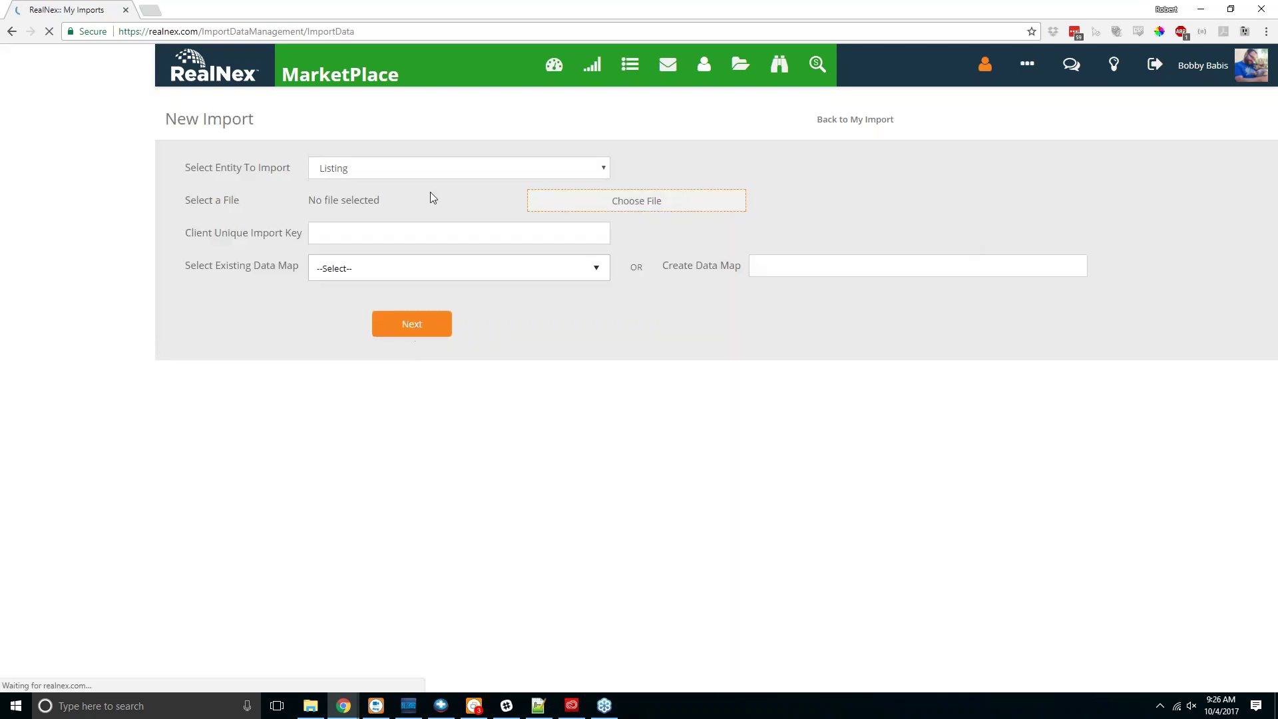
{"action": "left_click", "coordinate": [408, 168]}
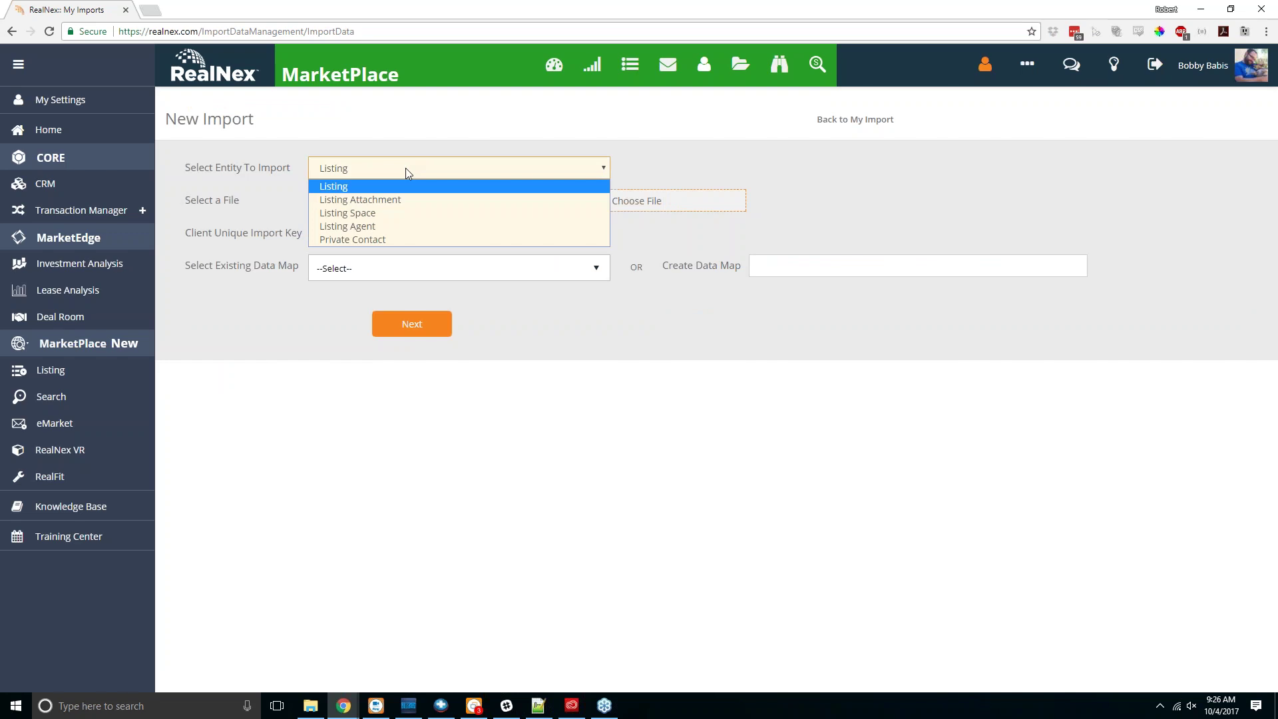
{"action": "left_click", "coordinate": [401, 238]}
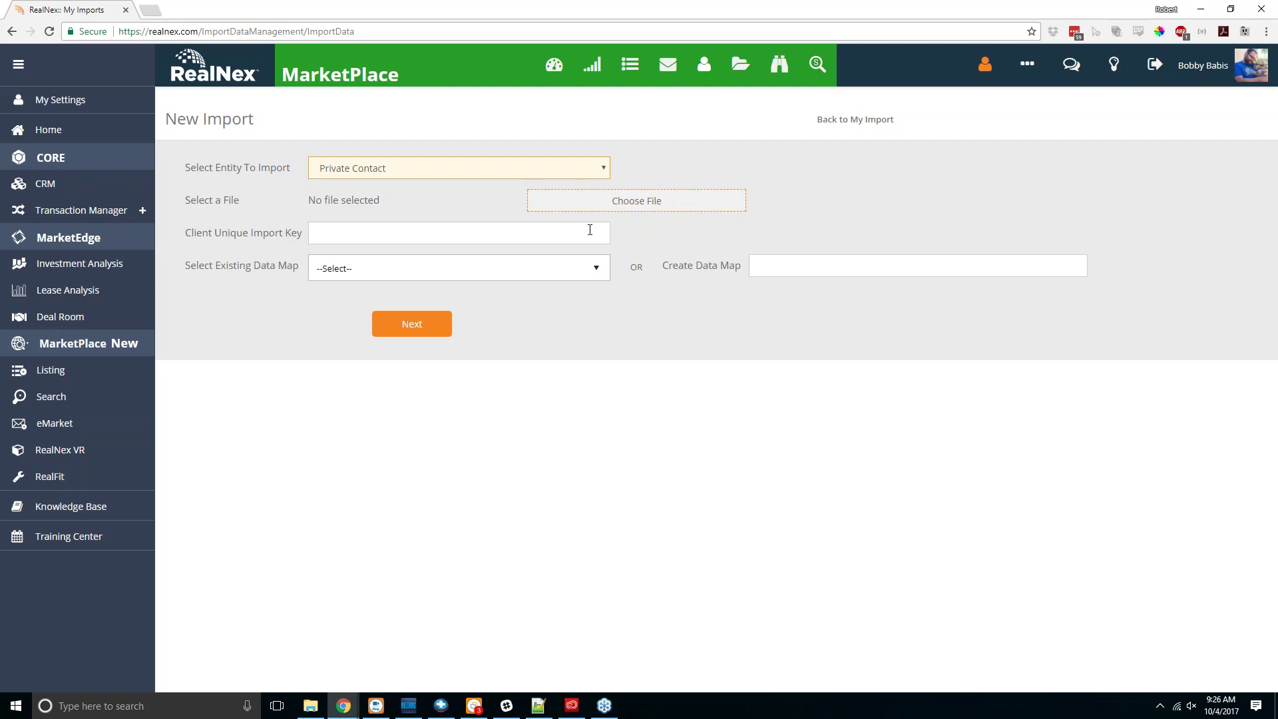
{"action": "left_click", "coordinate": [653, 208]}
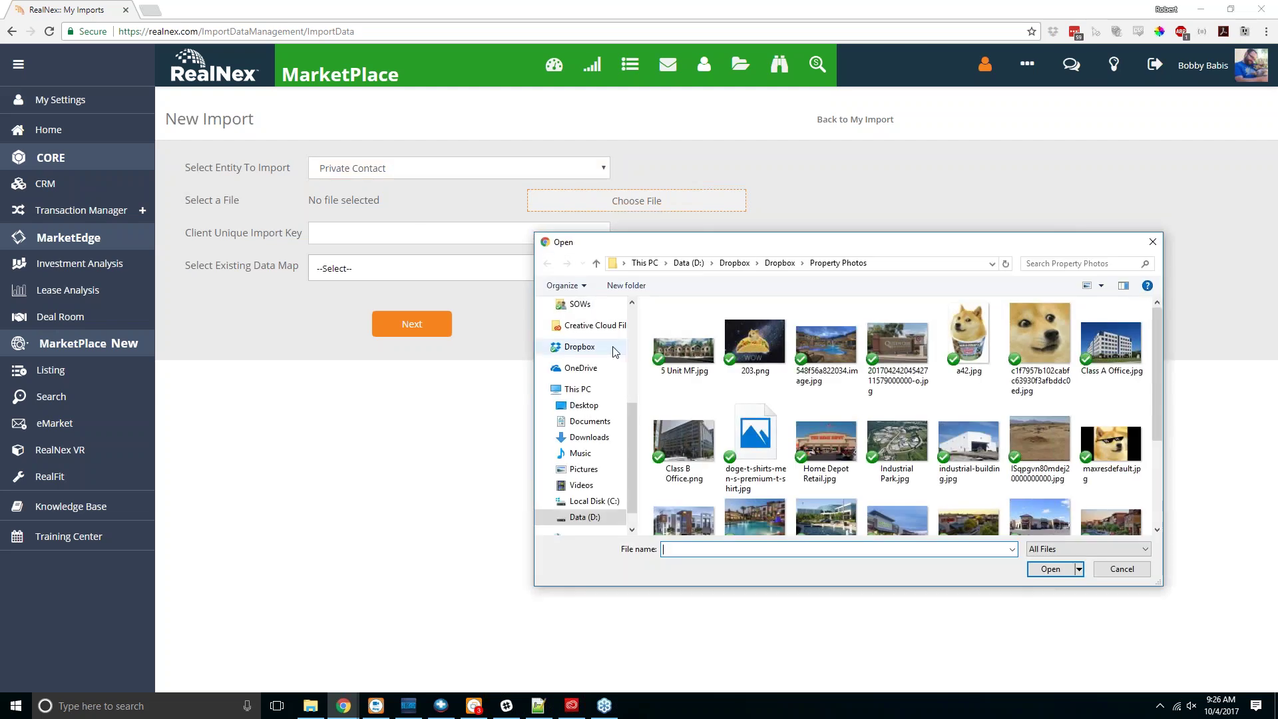
{"action": "key", "text": "Escape"}
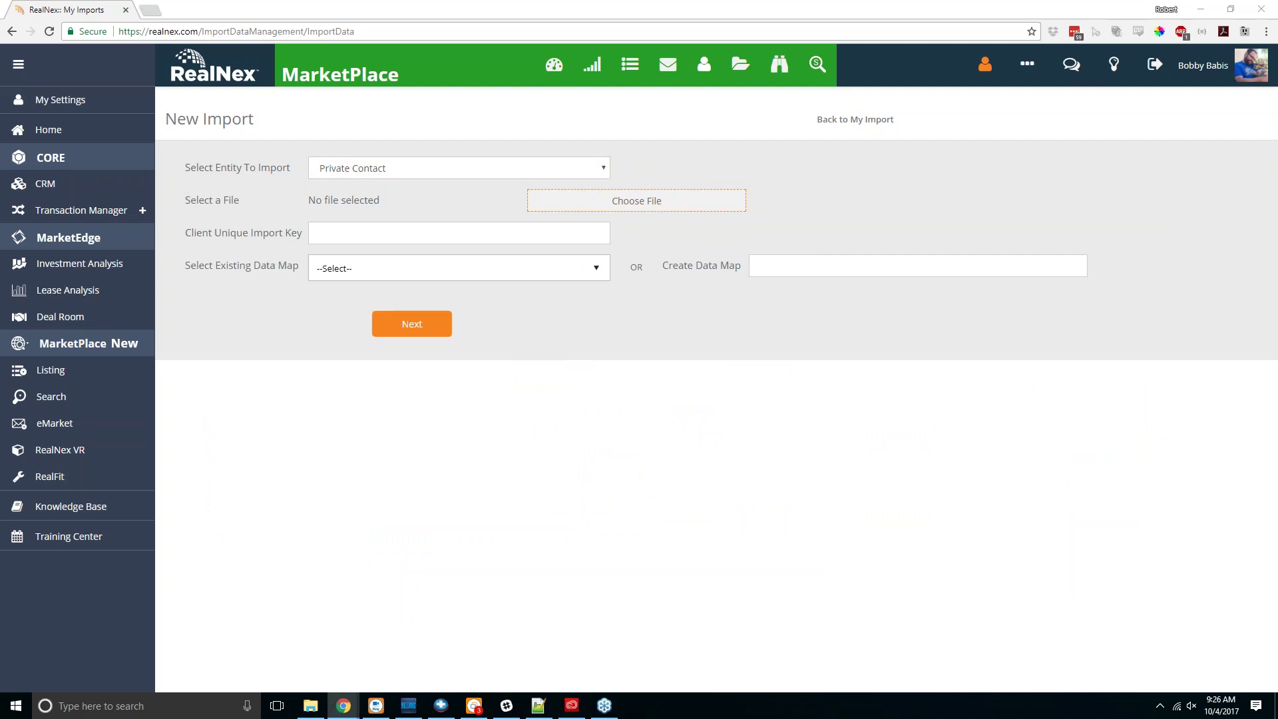
{"action": "key", "text": "Return"}
Step: Enter the client unique import key and create a new data map named 'RealNex Contacts'
{"action": "left_click", "coordinate": [326, 233]}
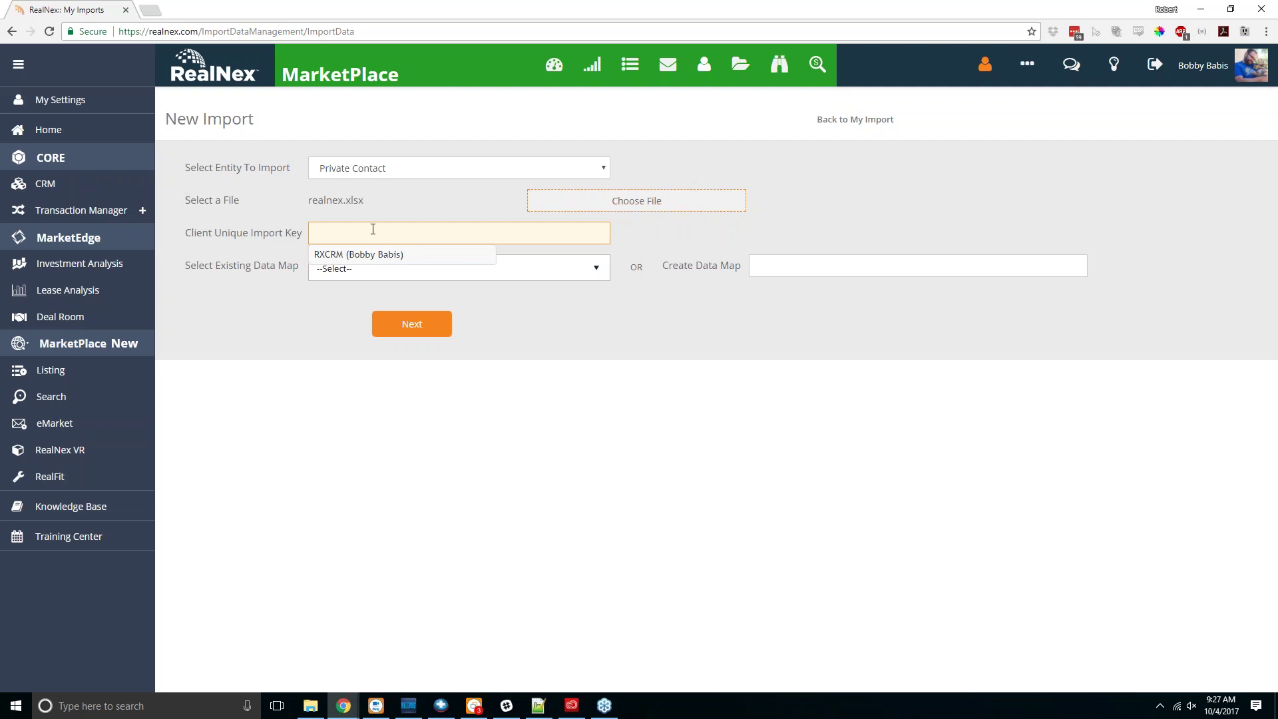
{"action": "type", "text": "RXCRM"}
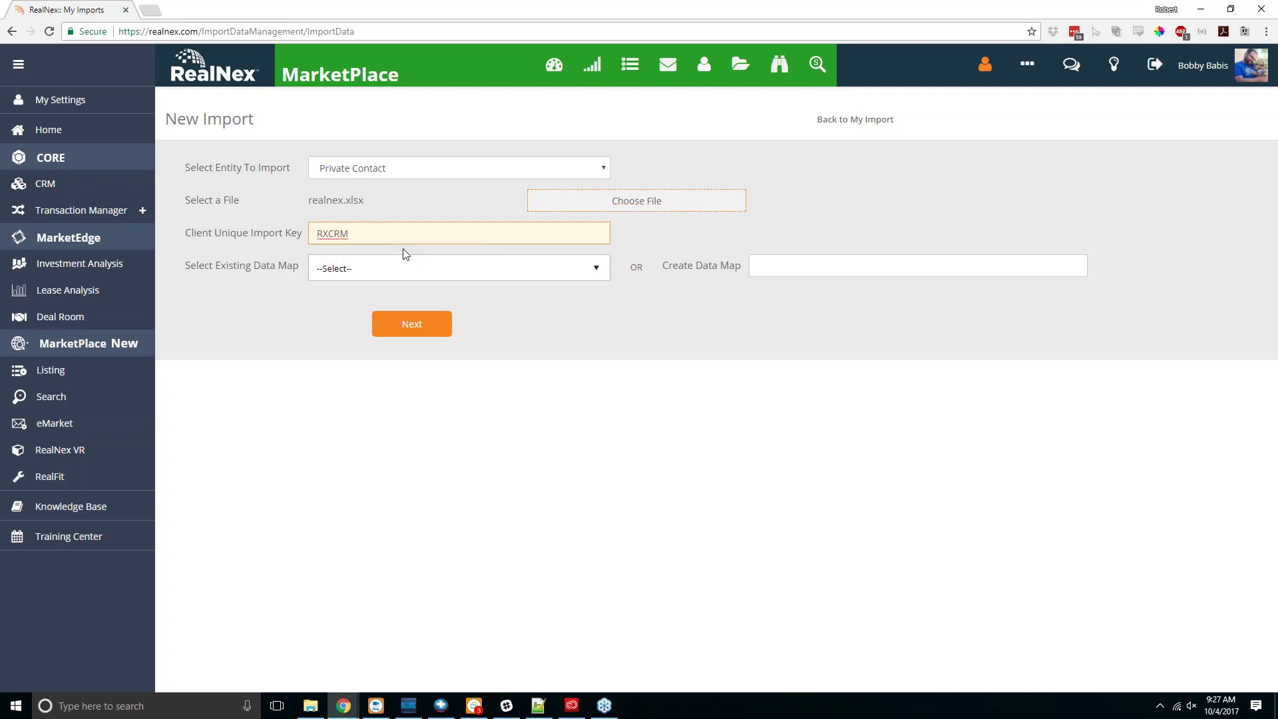
{"action": "left_click", "coordinate": [399, 268]}
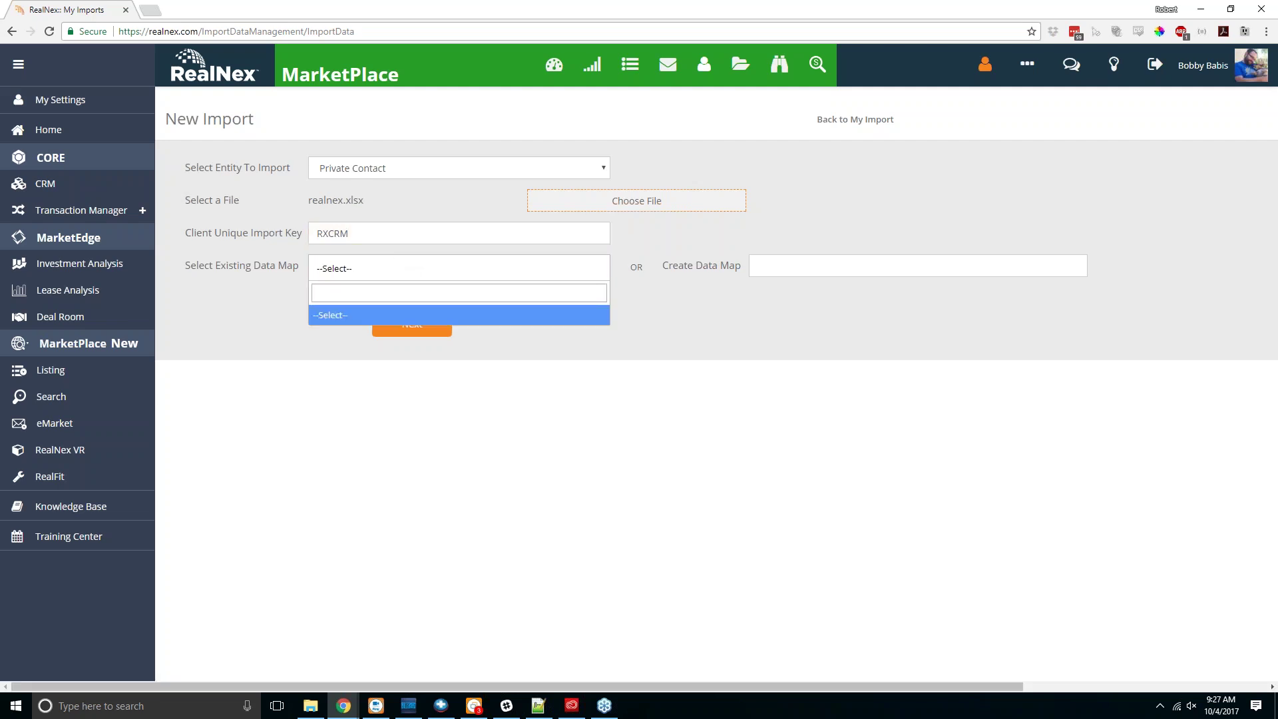
{"action": "left_click", "coordinate": [791, 265]}
{"action": "type", "text": "RealNex"}
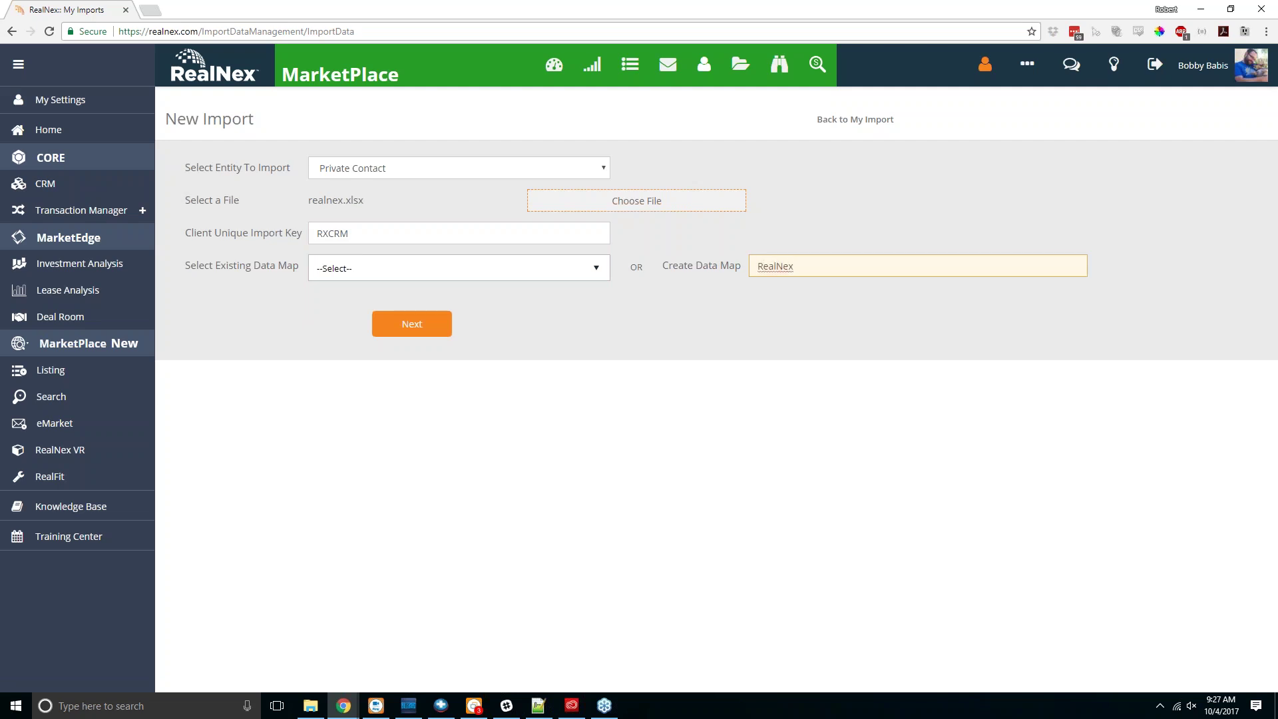
{"action": "type", "text": " Contacts"}
Step: Map columns: keep First Name, Zipcode to Zip, Website unmapped, Email to E-mail
{"action": "left_click", "coordinate": [426, 328]}
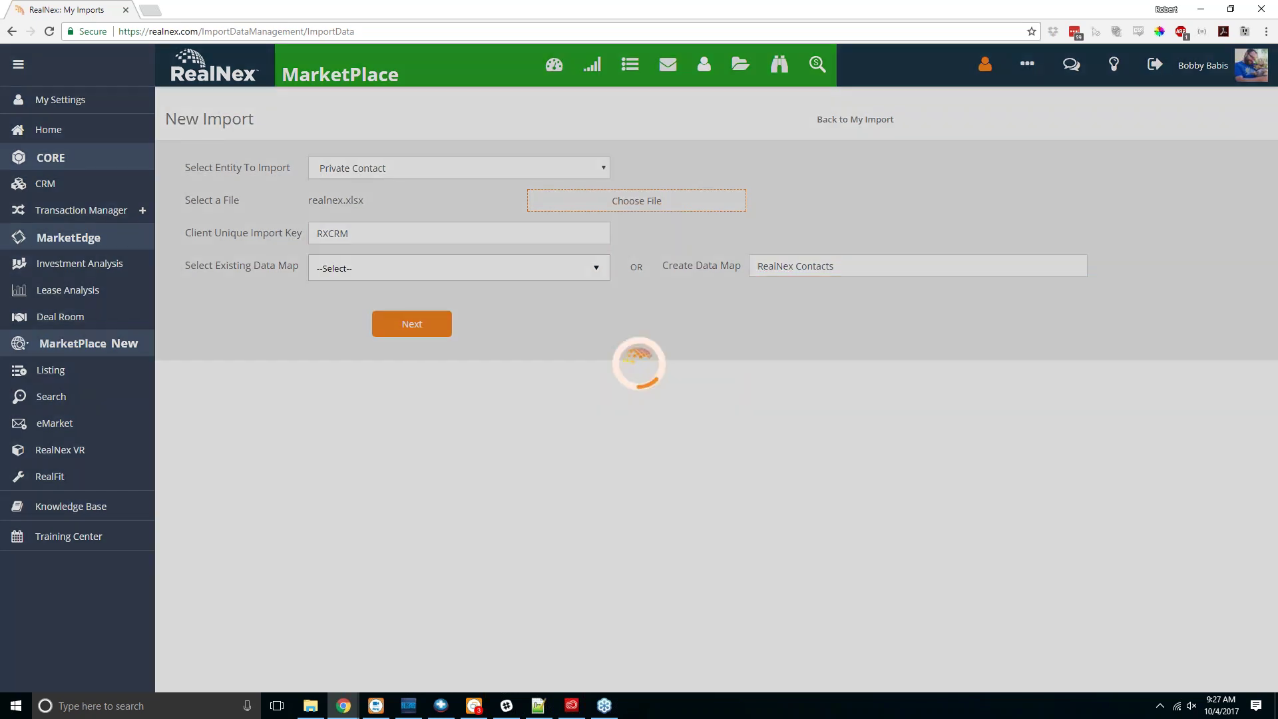
{"action": "scroll", "coordinate": [602, 357], "scroll_direction": "down", "scroll_amount": 3}
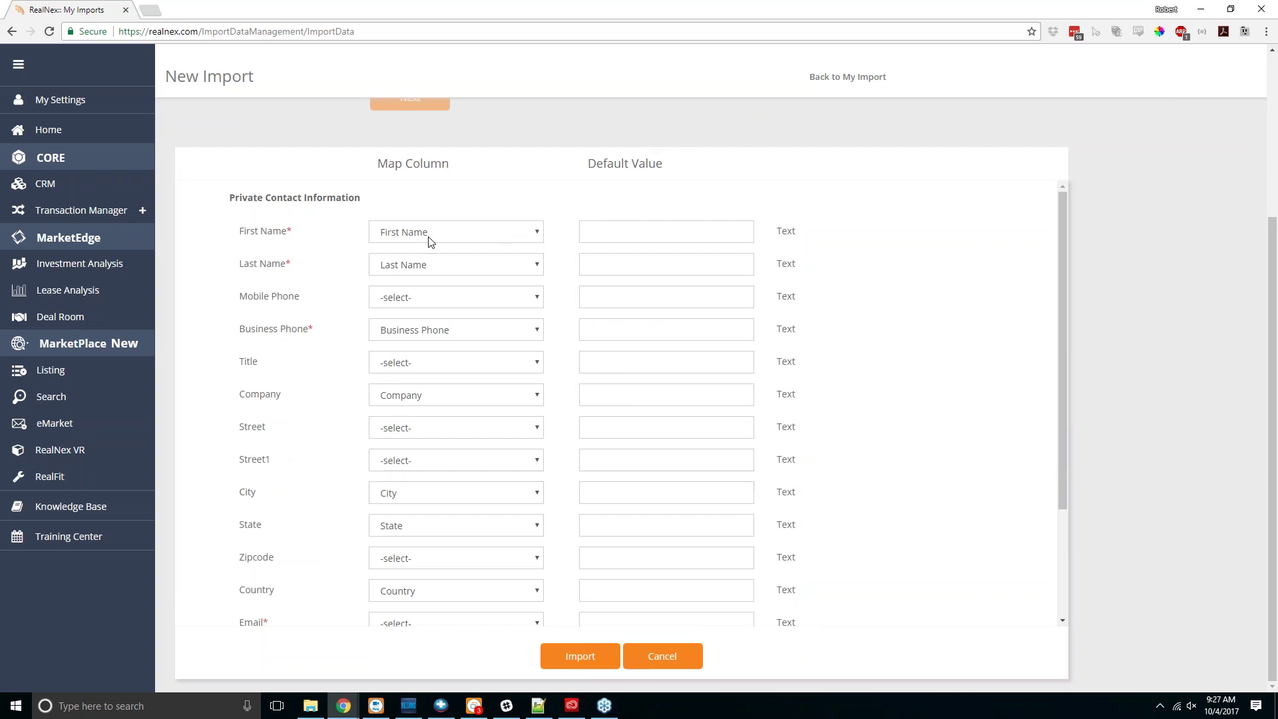
{"action": "left_click", "coordinate": [510, 237]}
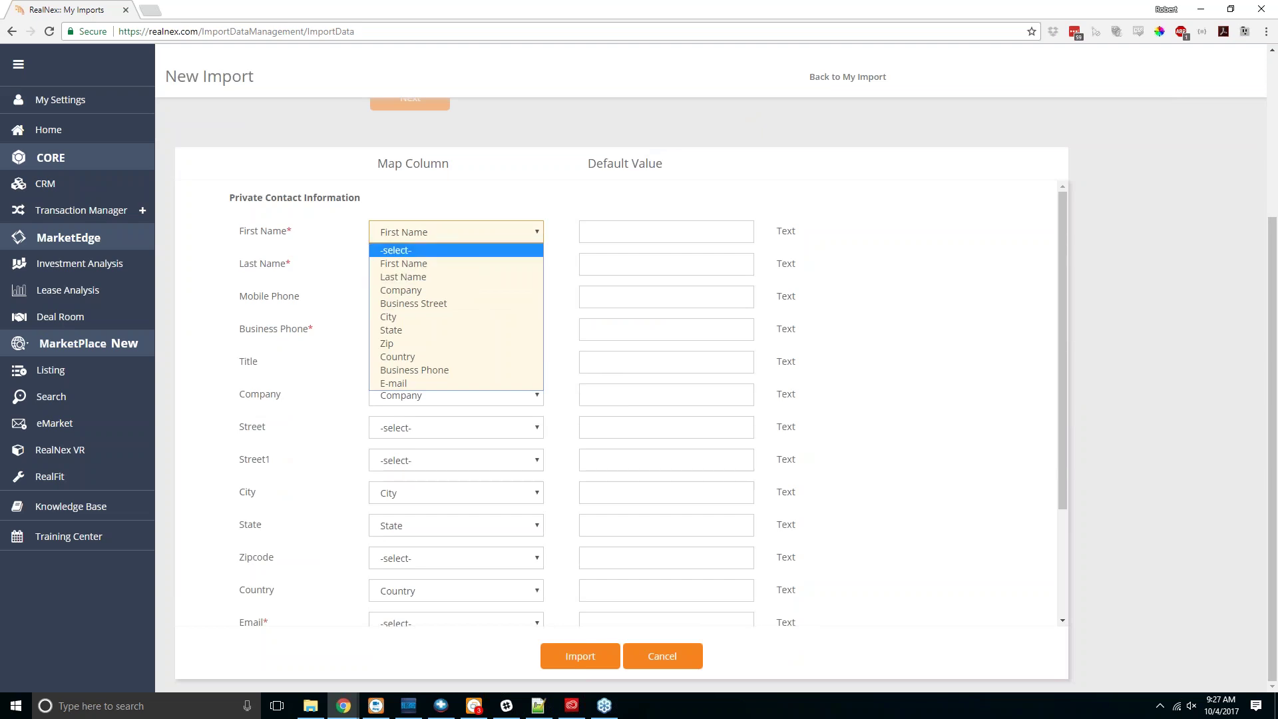
{"action": "left_click", "coordinate": [538, 239]}
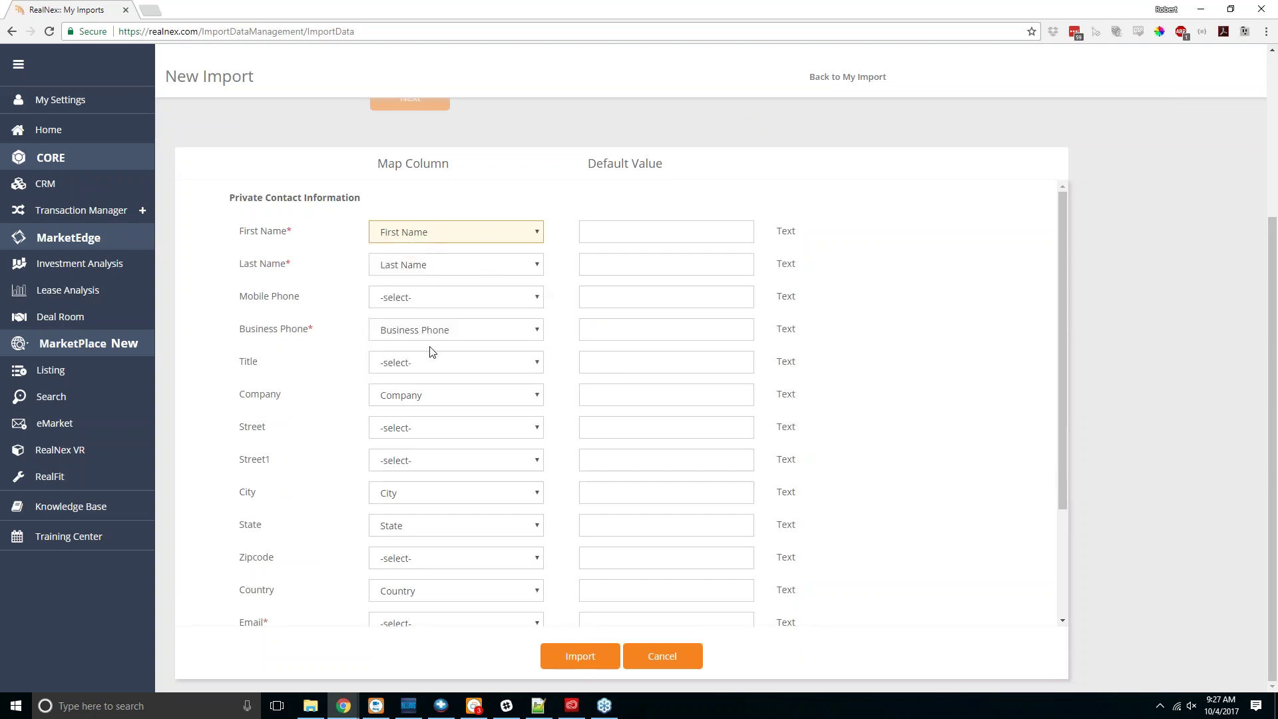
{"action": "scroll", "coordinate": [413, 466], "scroll_direction": "down", "scroll_amount": 2}
{"action": "scroll", "coordinate": [413, 462], "scroll_direction": "down", "scroll_amount": 1}
{"action": "left_click", "coordinate": [450, 419]}
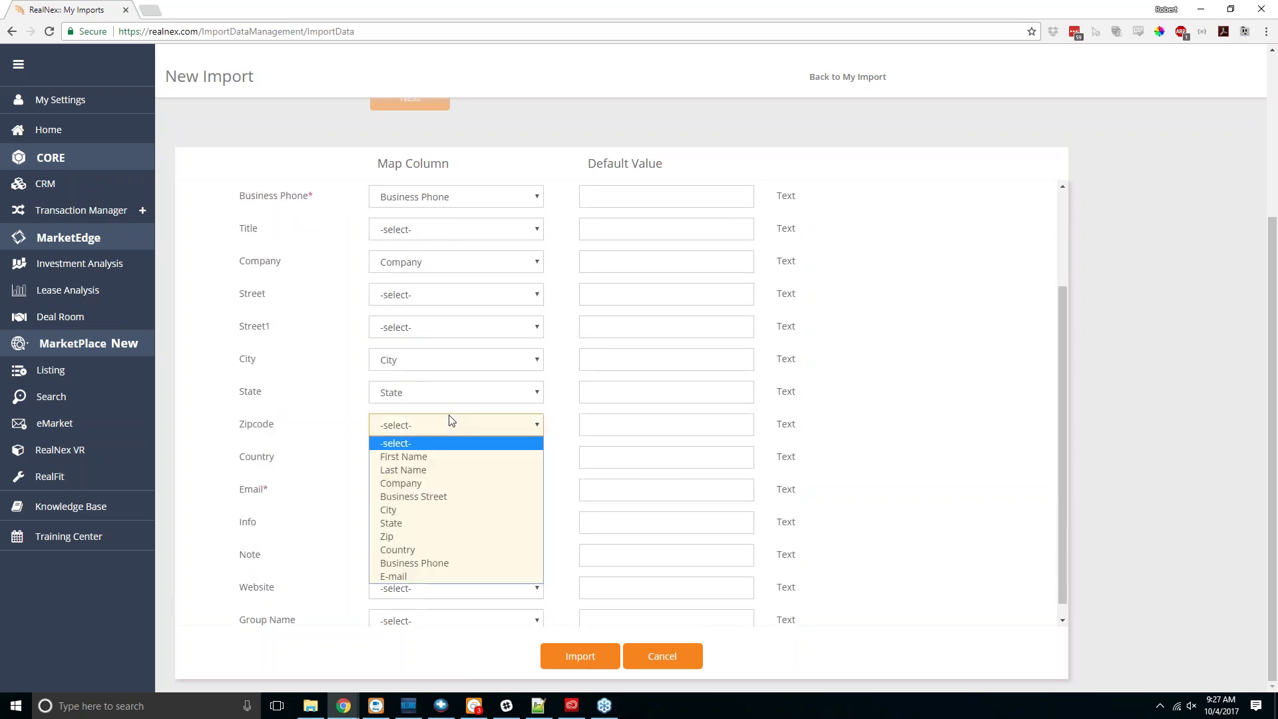
{"action": "left_click", "coordinate": [401, 535]}
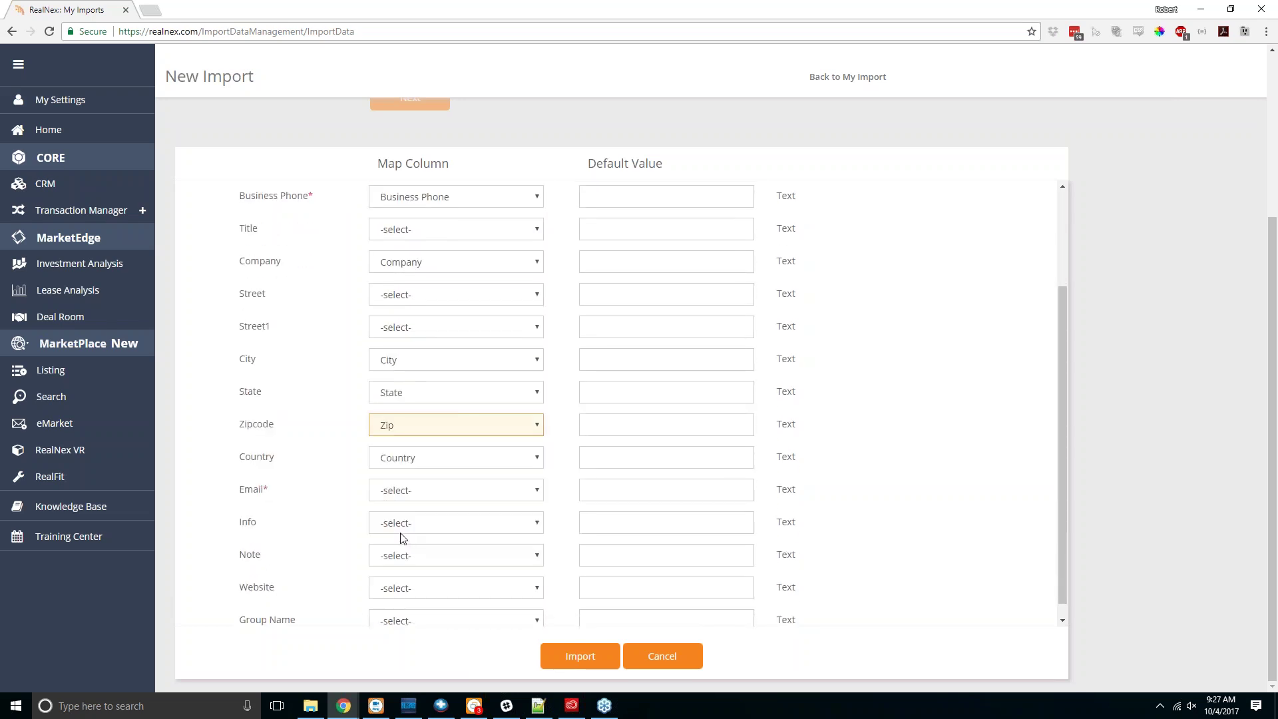
{"action": "scroll", "coordinate": [341, 433], "scroll_direction": "down", "scroll_amount": 1}
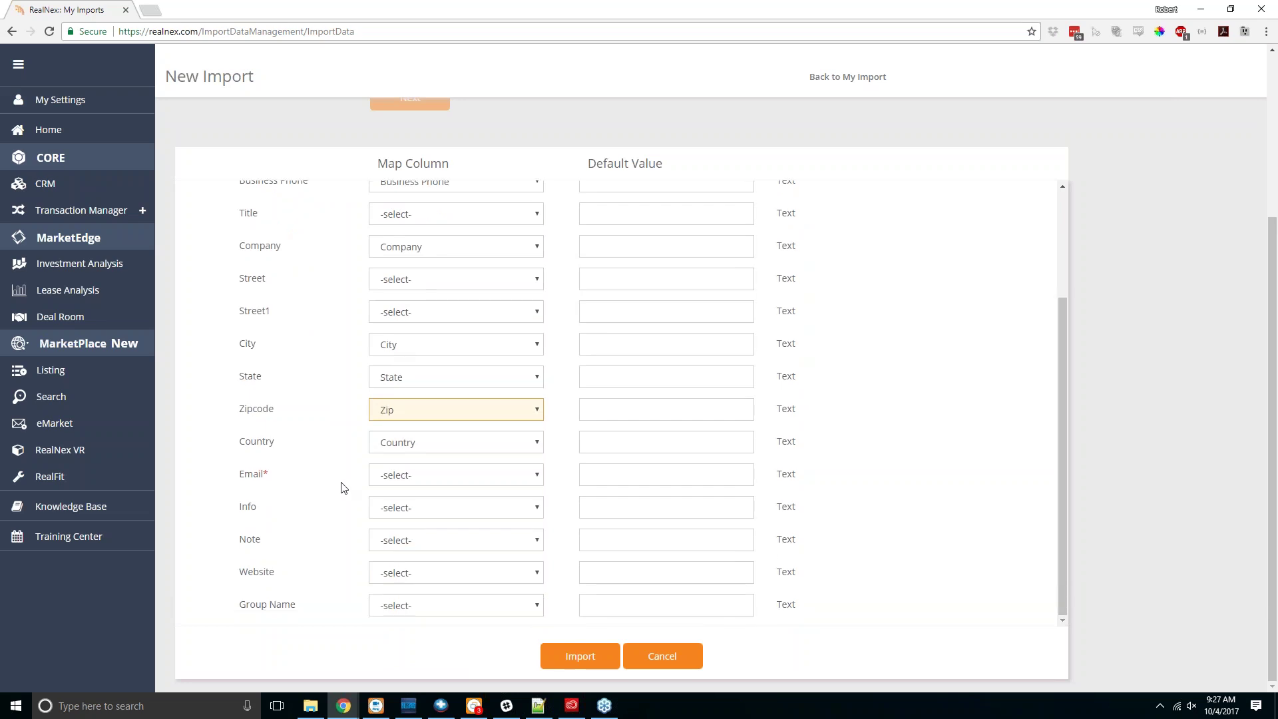
{"action": "left_click", "coordinate": [461, 584]}
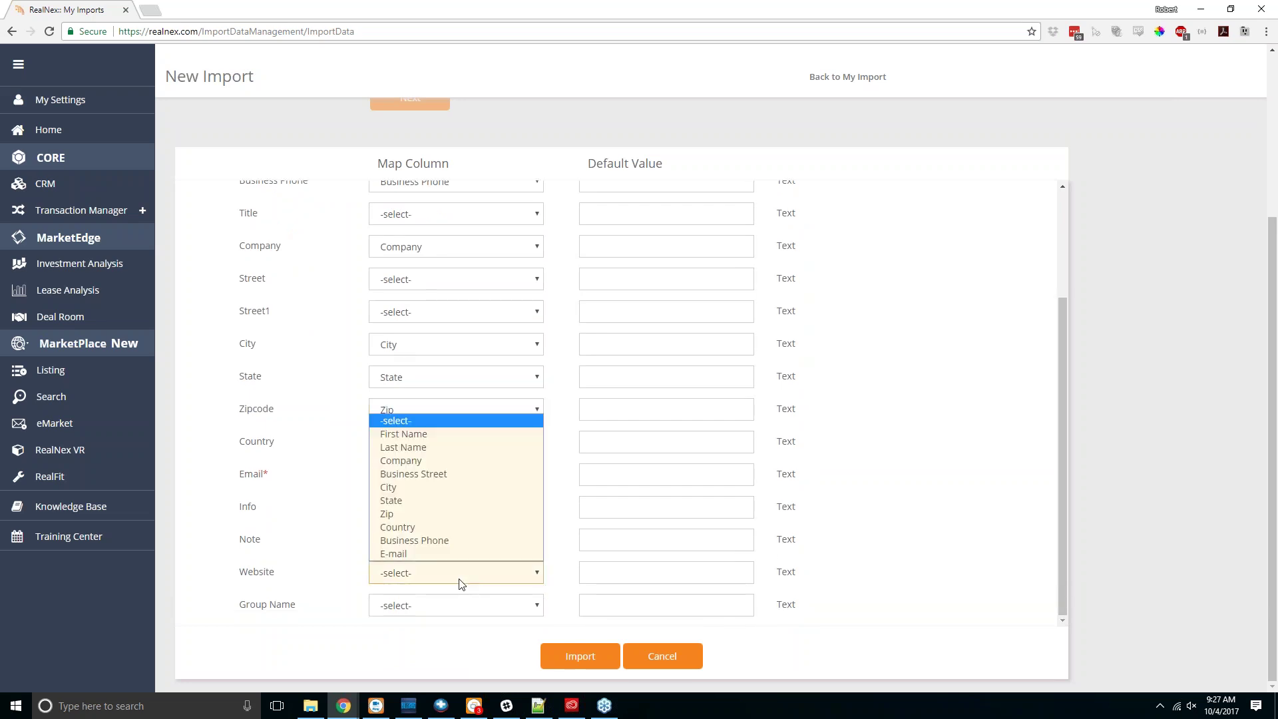
{"action": "left_click", "coordinate": [460, 583]}
{"action": "left_click", "coordinate": [455, 481]}
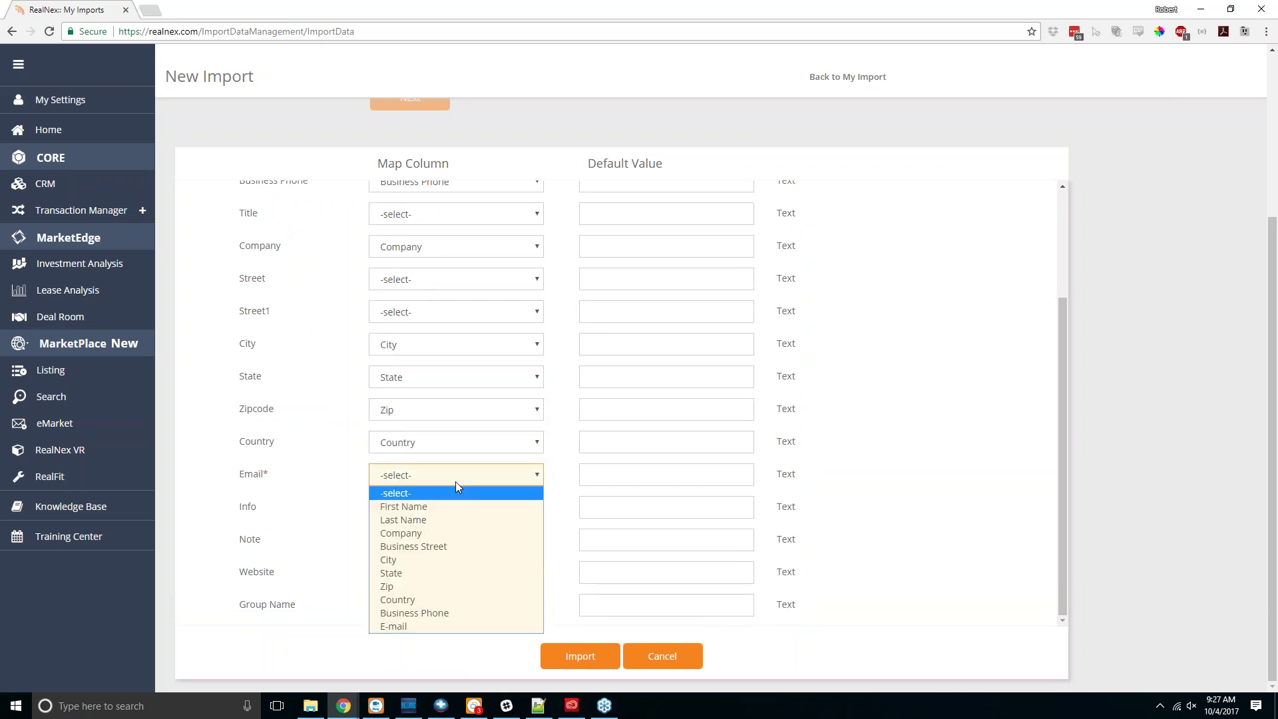
{"action": "left_click", "coordinate": [412, 626]}
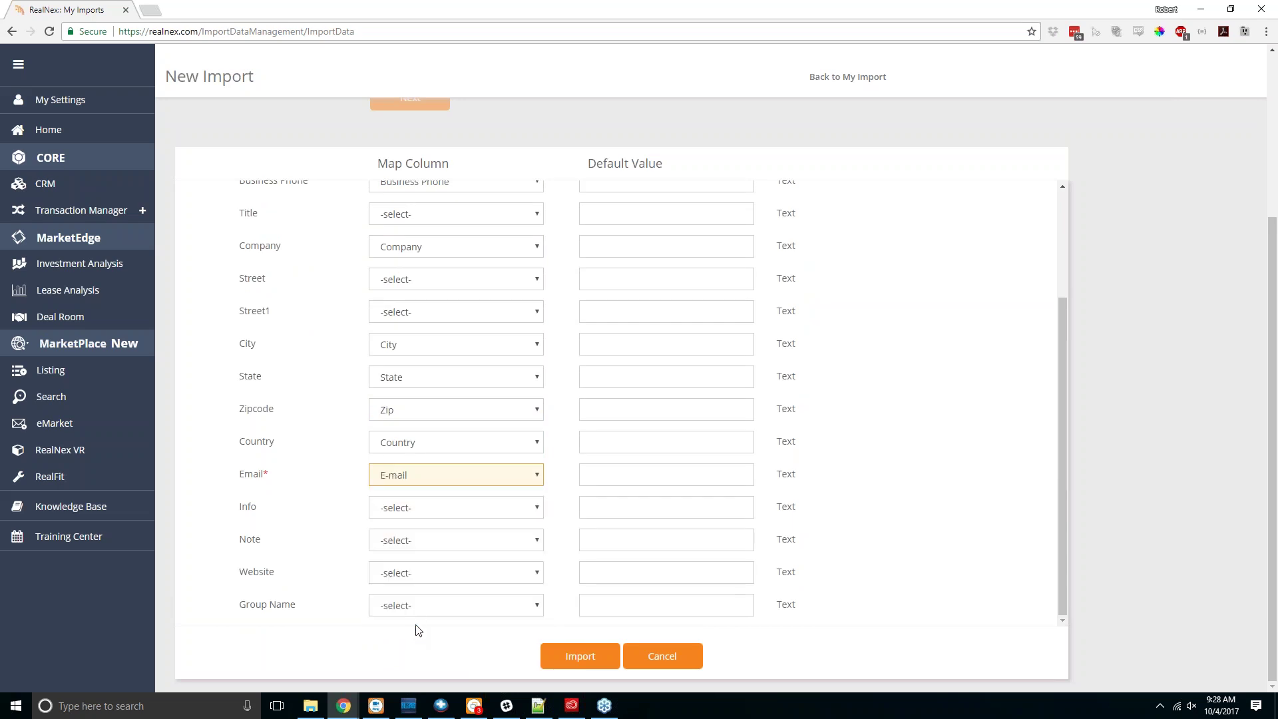
Step: Set the Group Name default value to 'Webinar 10-4'
{"action": "left_click", "coordinate": [606, 611]}
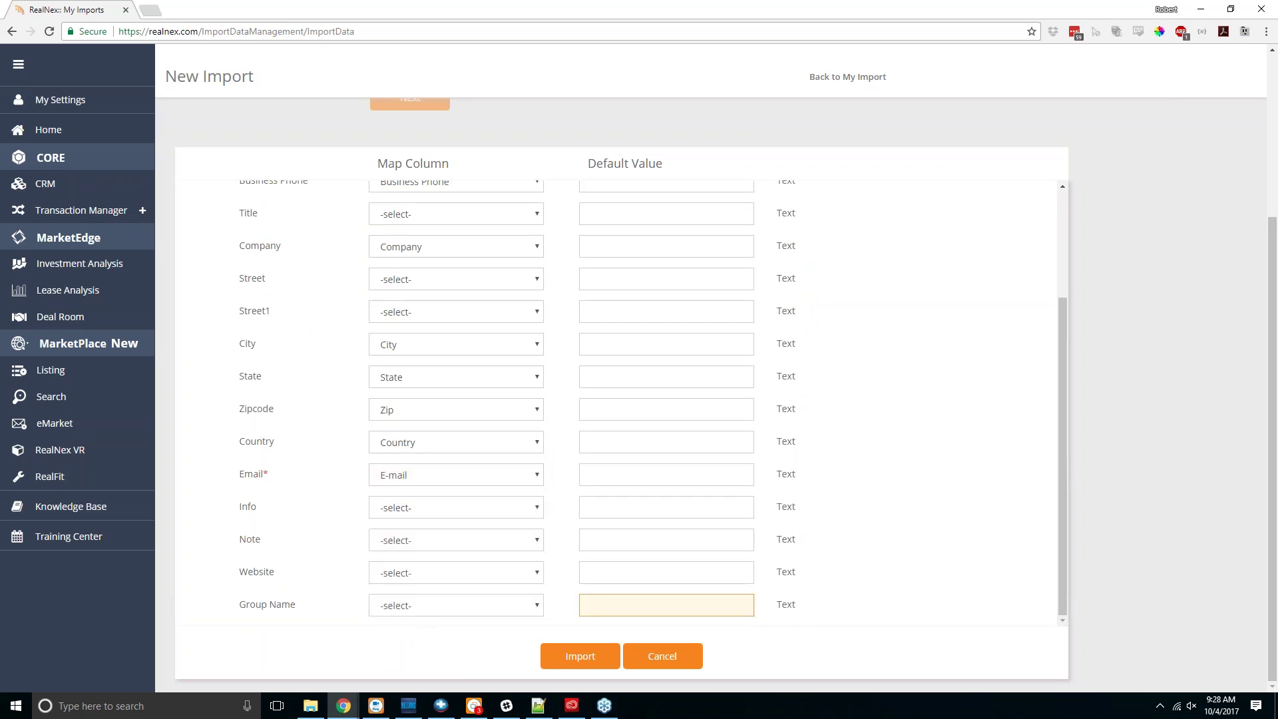
{"action": "type", "text": "Group"}
{"action": "key", "text": "BackSpace"}
{"action": "key", "text": "BackSpace"}
{"action": "key", "text": "BackSpace"}
{"action": "key", "text": "BackSpace"}
{"action": "key", "text": "BackSpace"}
{"action": "type", "text": "Webinar 10-4"}
{"action": "scroll", "coordinate": [575, 480], "scroll_direction": "up", "scroll_amount": 3}
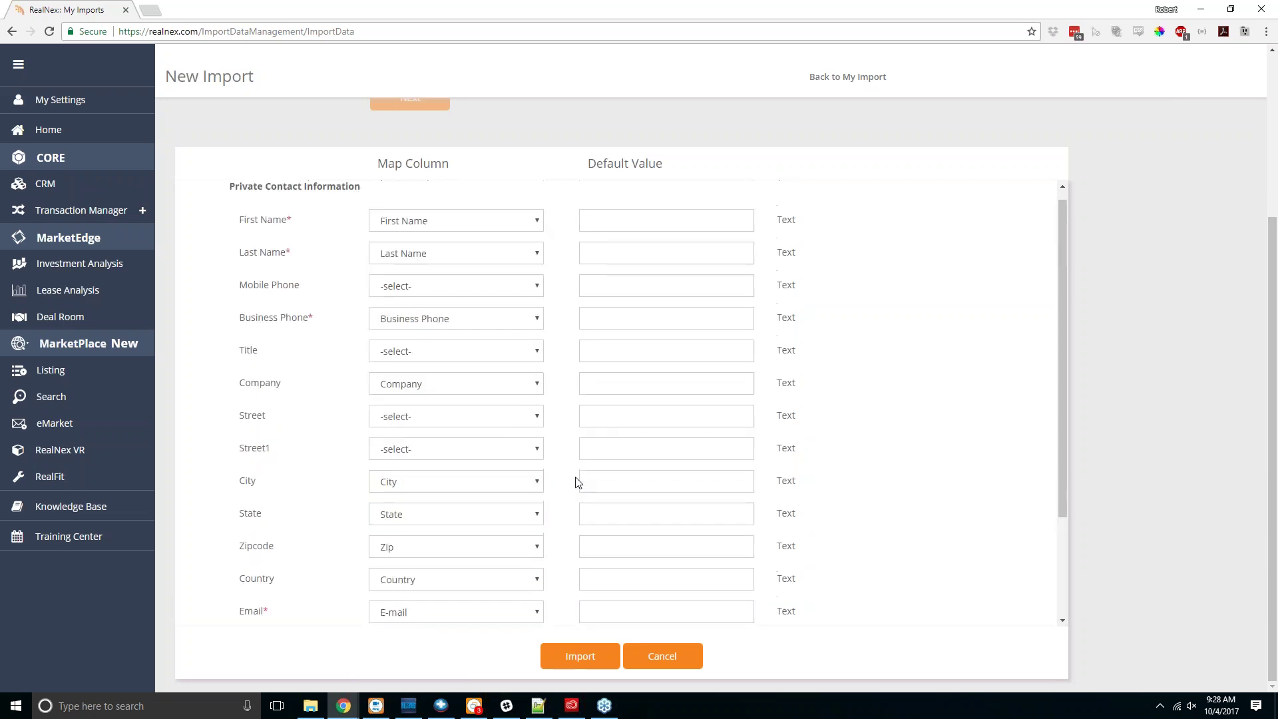
{"action": "scroll", "coordinate": [576, 480], "scroll_direction": "down", "scroll_amount": 3}
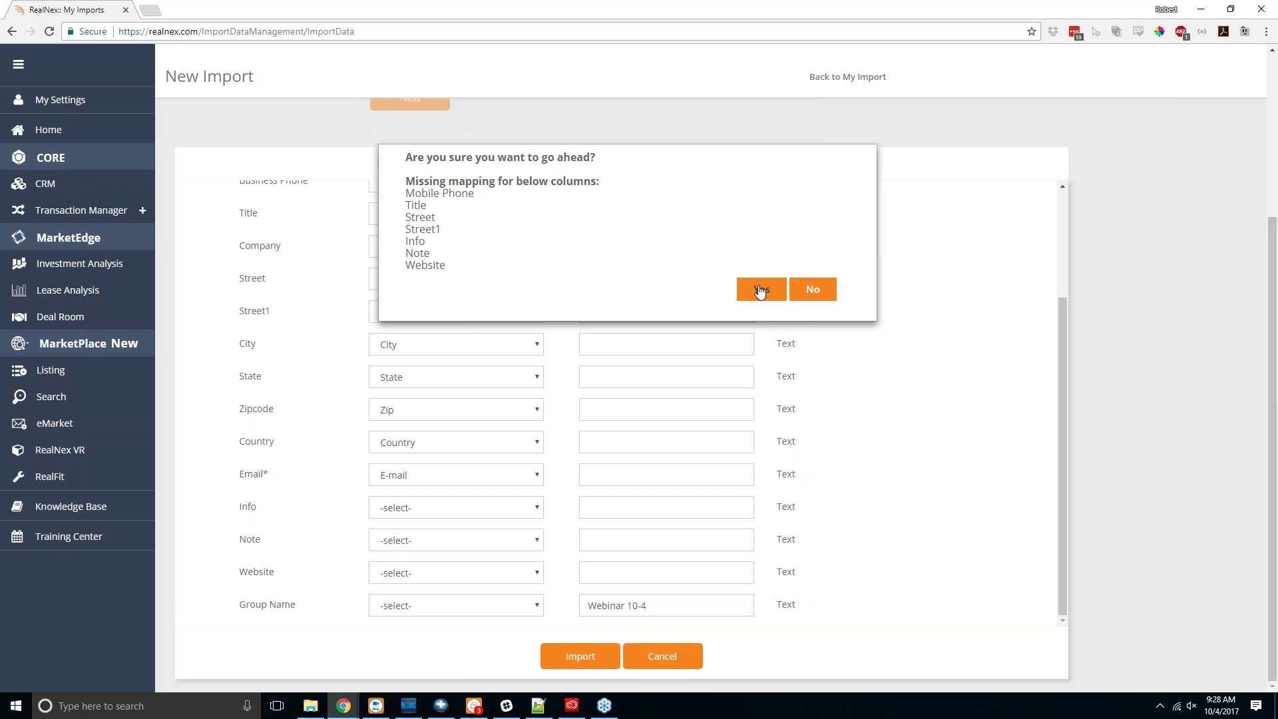
Step: Confirm the import despite unmapped columns, then view My Imports at 25 and 10 rows per page
{"action": "left_click", "coordinate": [760, 291]}
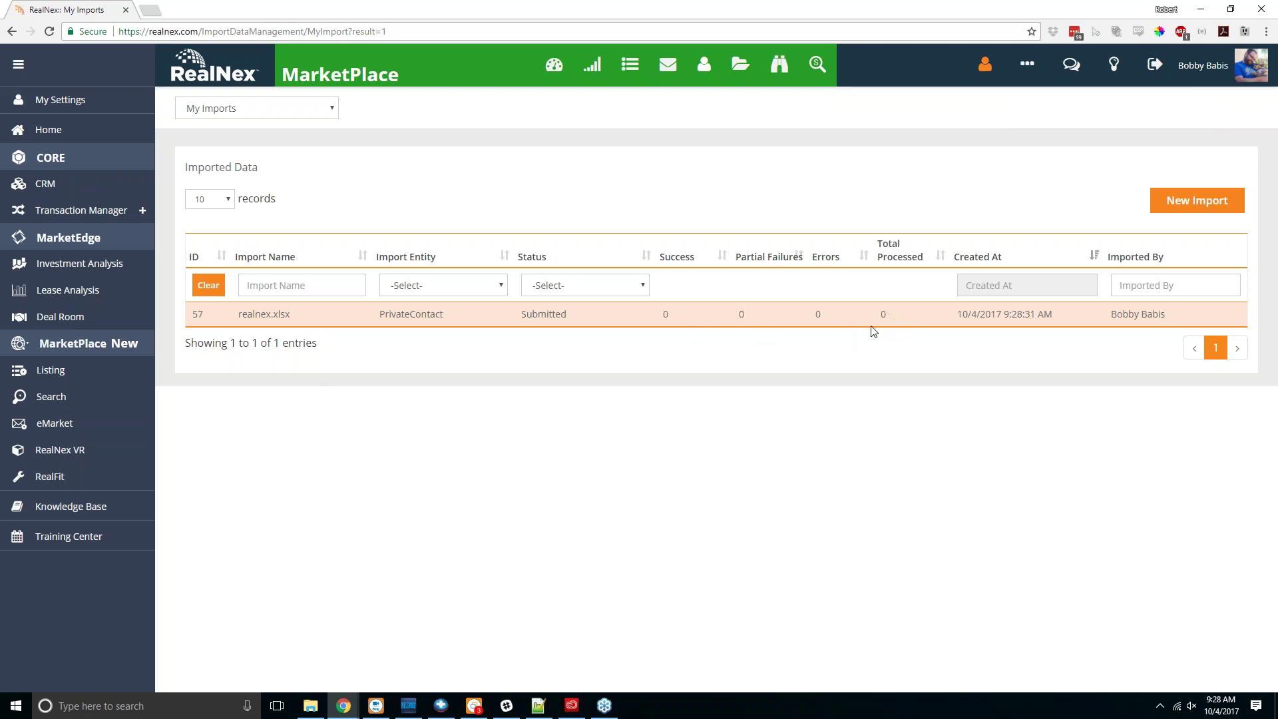
{"action": "left_click", "coordinate": [222, 201]}
{"action": "left_click", "coordinate": [219, 228]}
{"action": "left_click", "coordinate": [225, 198]}
{"action": "left_click", "coordinate": [224, 217]}
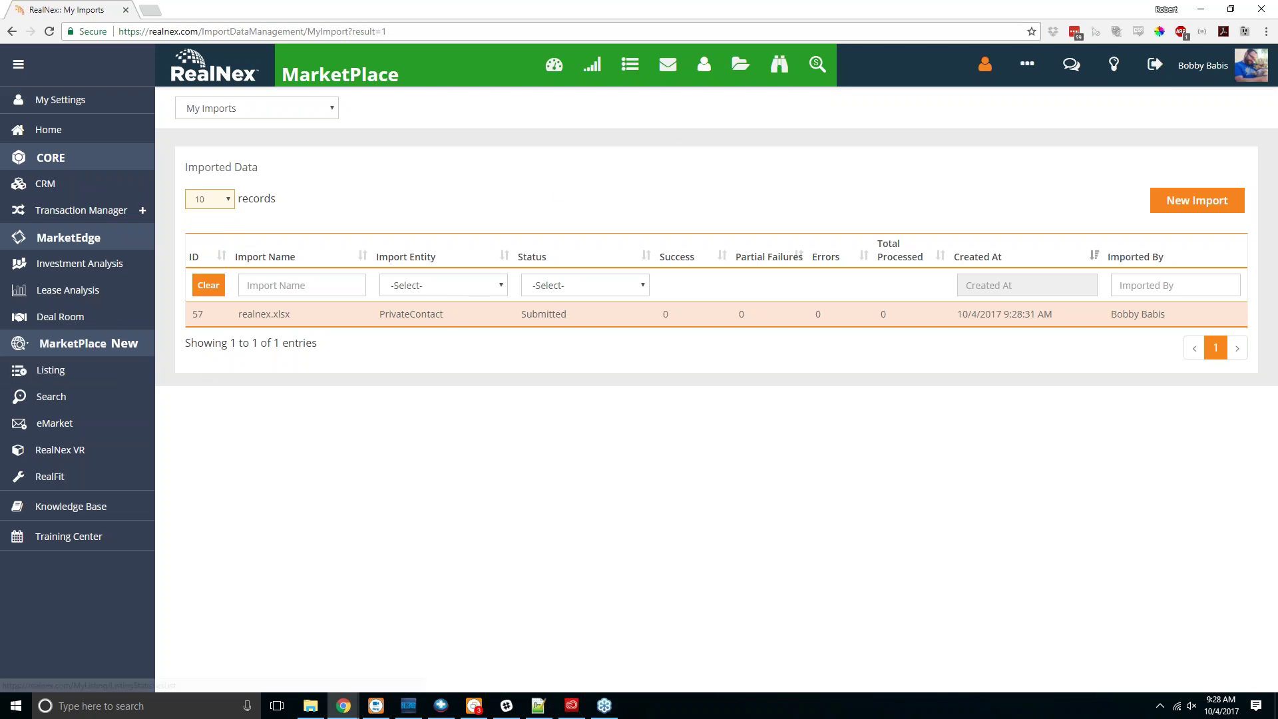
Step: Open My Email Campaigns stats and sort the campaigns by Status
{"action": "left_click", "coordinate": [667, 64]}
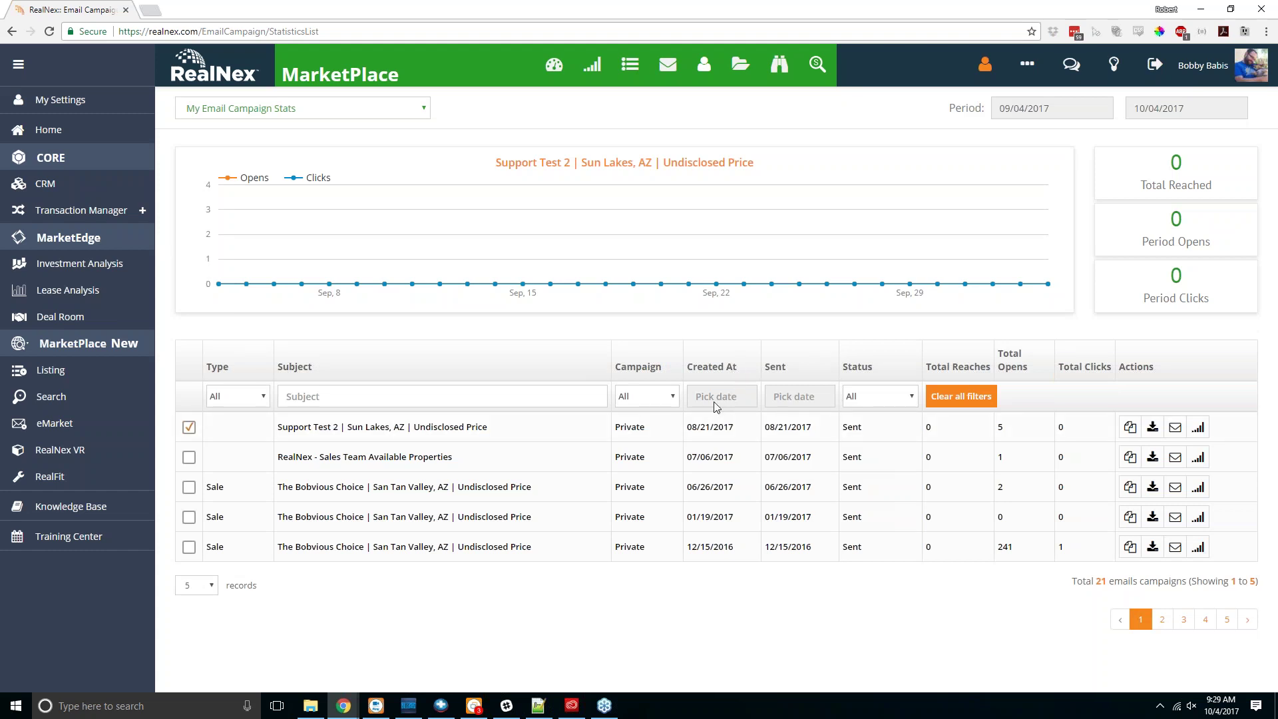
{"action": "left_click", "coordinate": [857, 366]}
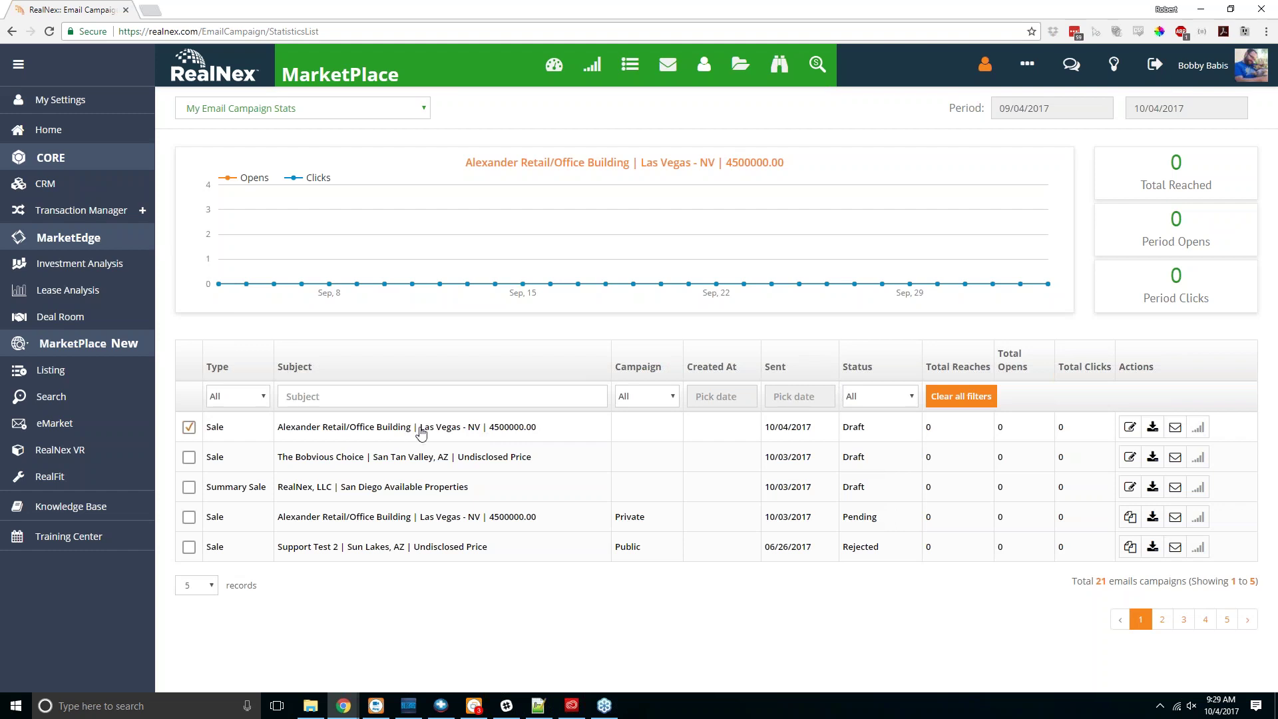
Step: Reopen the Alexander draft and advance through the preview to Step 4 recipients
{"action": "left_click", "coordinate": [1131, 427]}
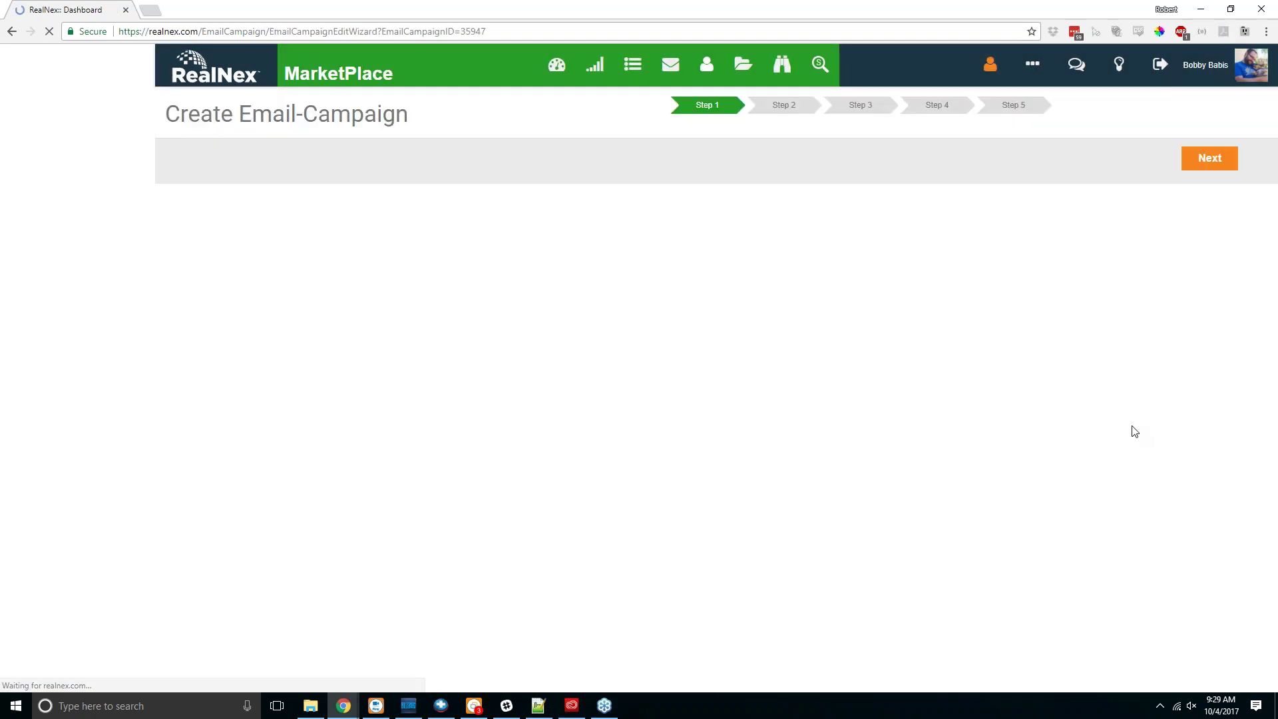
{"action": "scroll", "coordinate": [1065, 482], "scroll_direction": "down", "scroll_amount": 1}
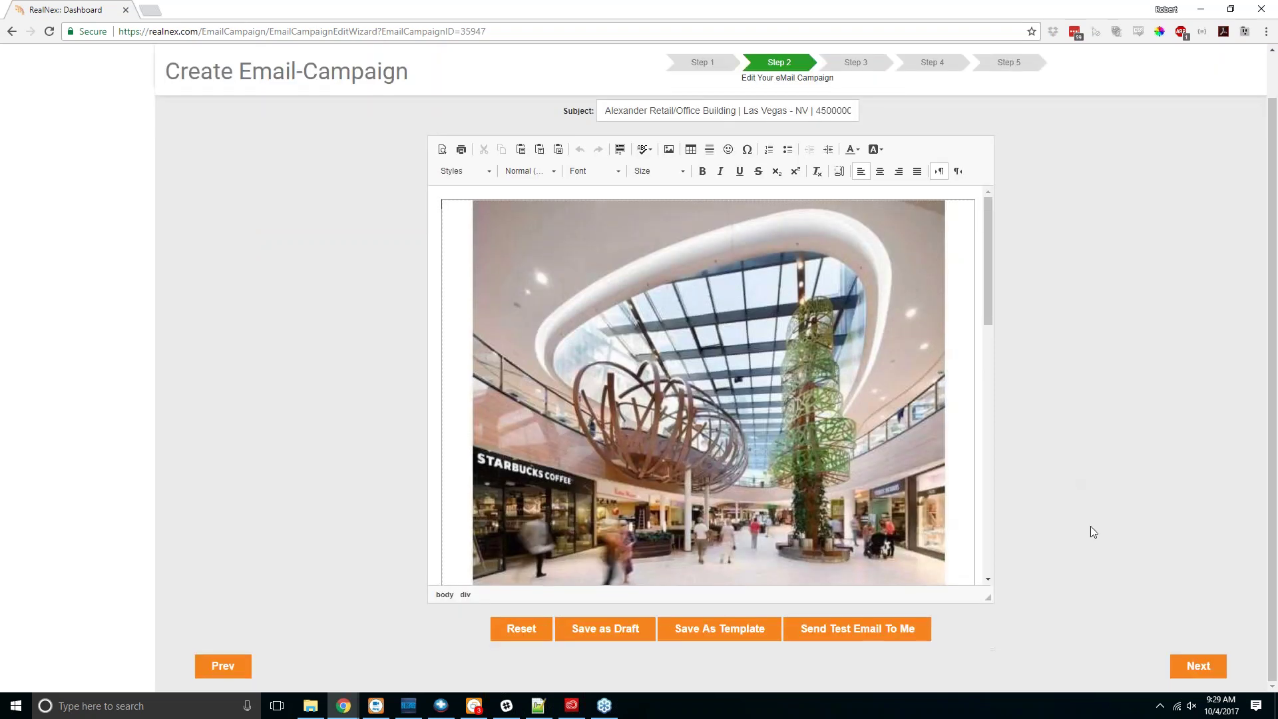
{"action": "left_click", "coordinate": [1198, 666]}
{"action": "scroll", "coordinate": [1092, 441], "scroll_direction": "down", "scroll_amount": 9}
{"action": "left_click", "coordinate": [1171, 657]}
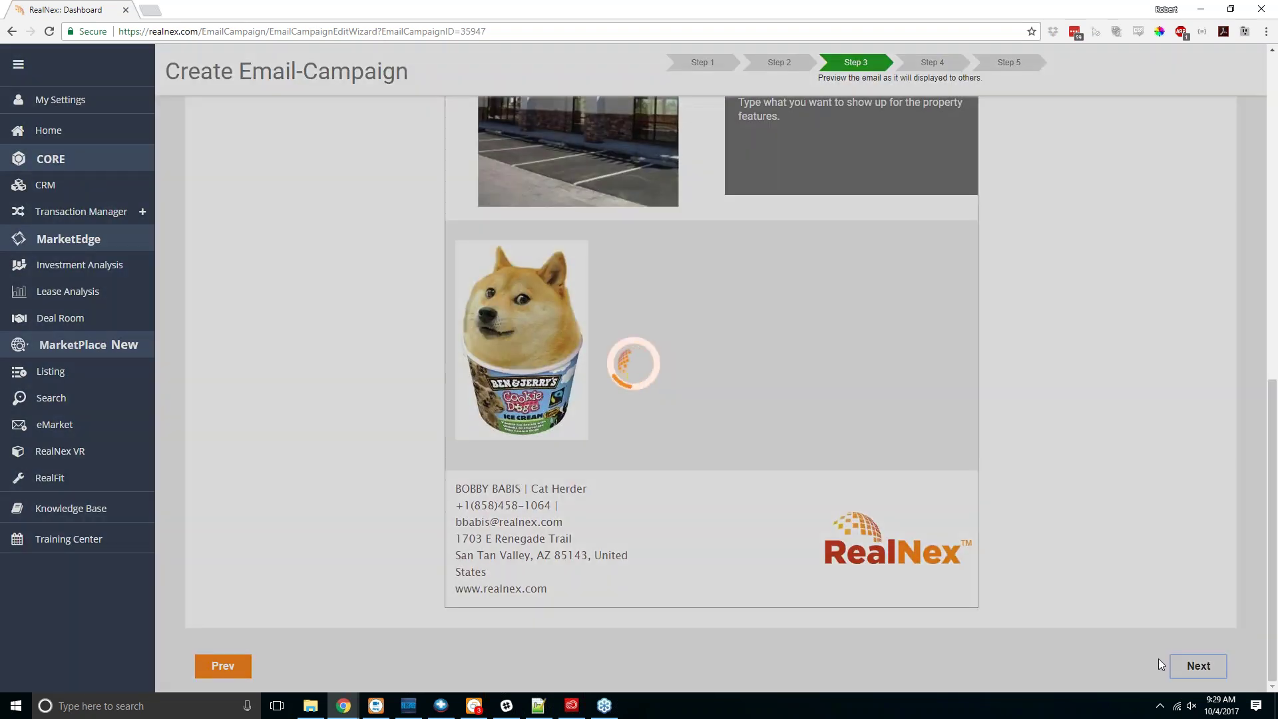
Step: Choose Webinar Group 2 as the recipient group and submit the campaign
{"action": "scroll", "coordinate": [312, 400], "scroll_direction": "down", "scroll_amount": 3}
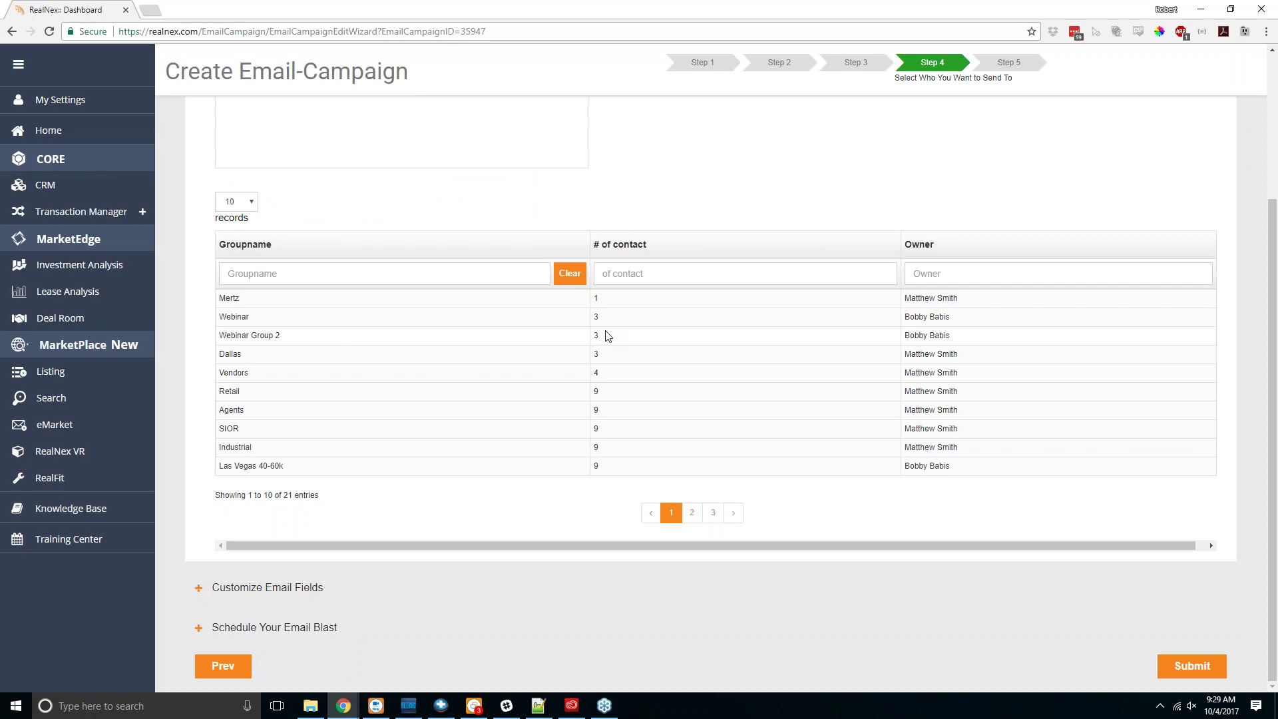
{"action": "double_click", "coordinate": [276, 336]}
{"action": "scroll", "coordinate": [204, 353], "scroll_direction": "up", "scroll_amount": 3}
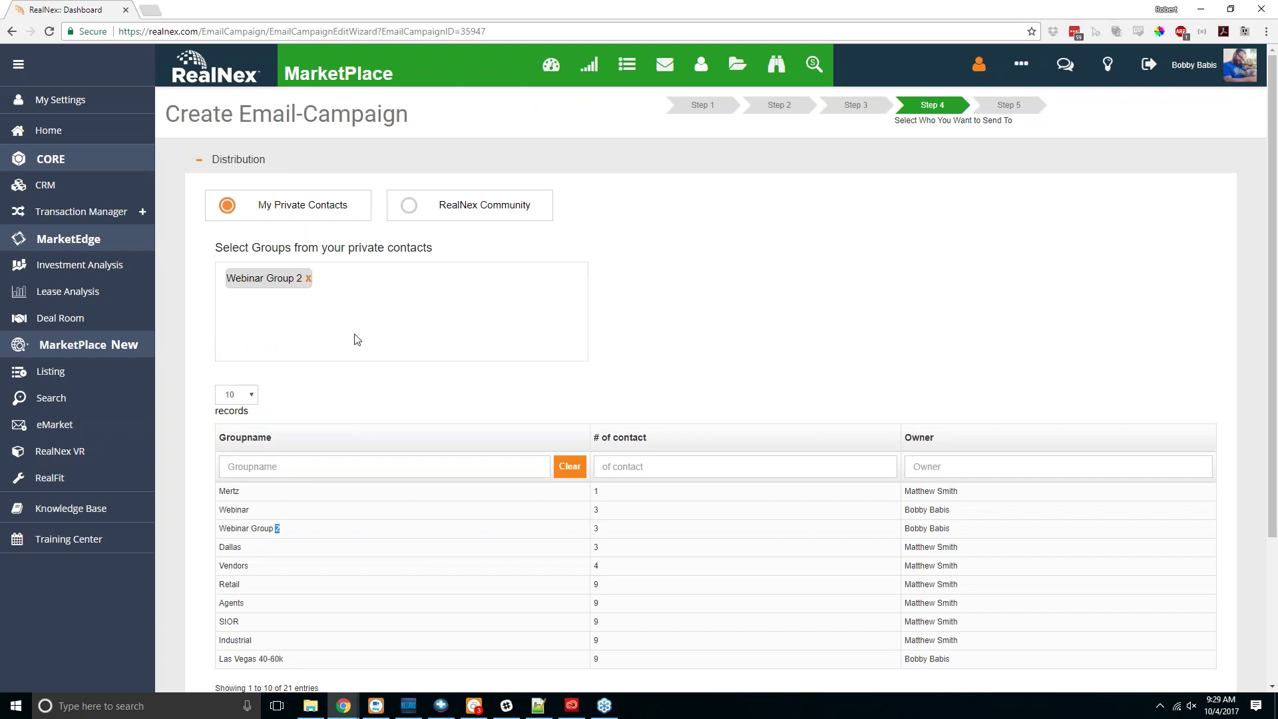
{"action": "scroll", "coordinate": [322, 382], "scroll_direction": "down", "scroll_amount": 3}
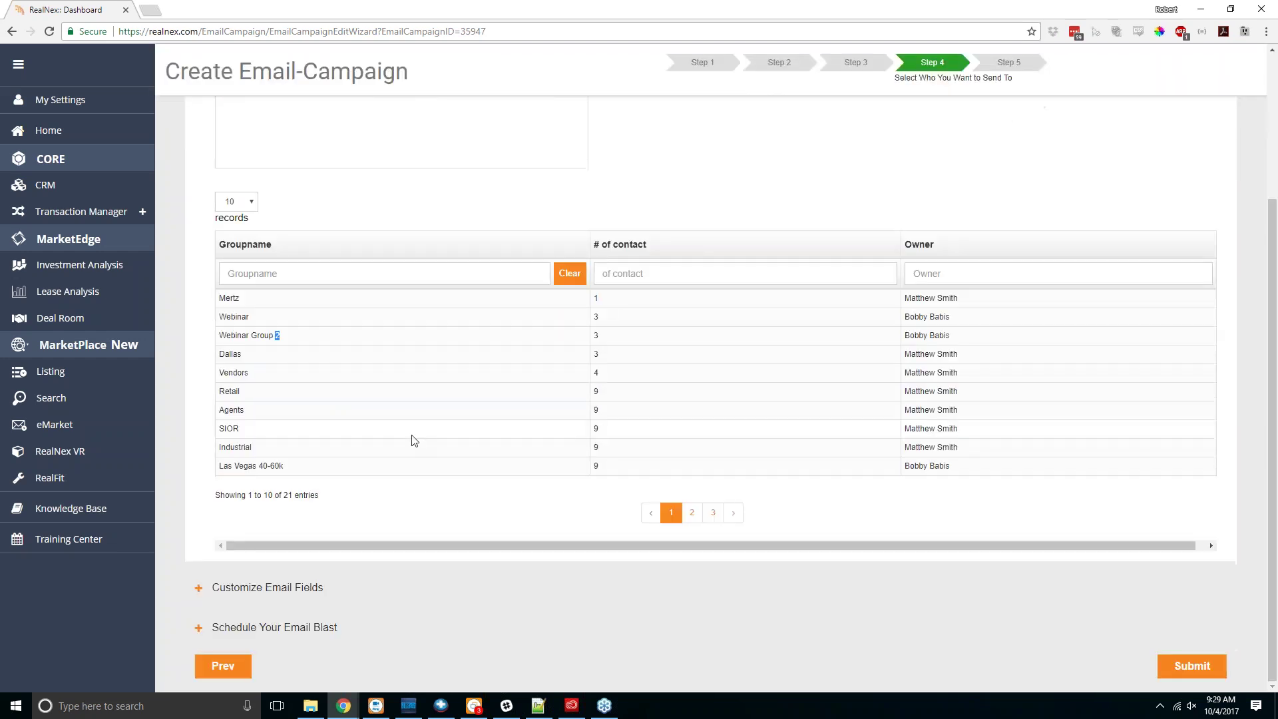
{"action": "left_click", "coordinate": [1186, 669]}
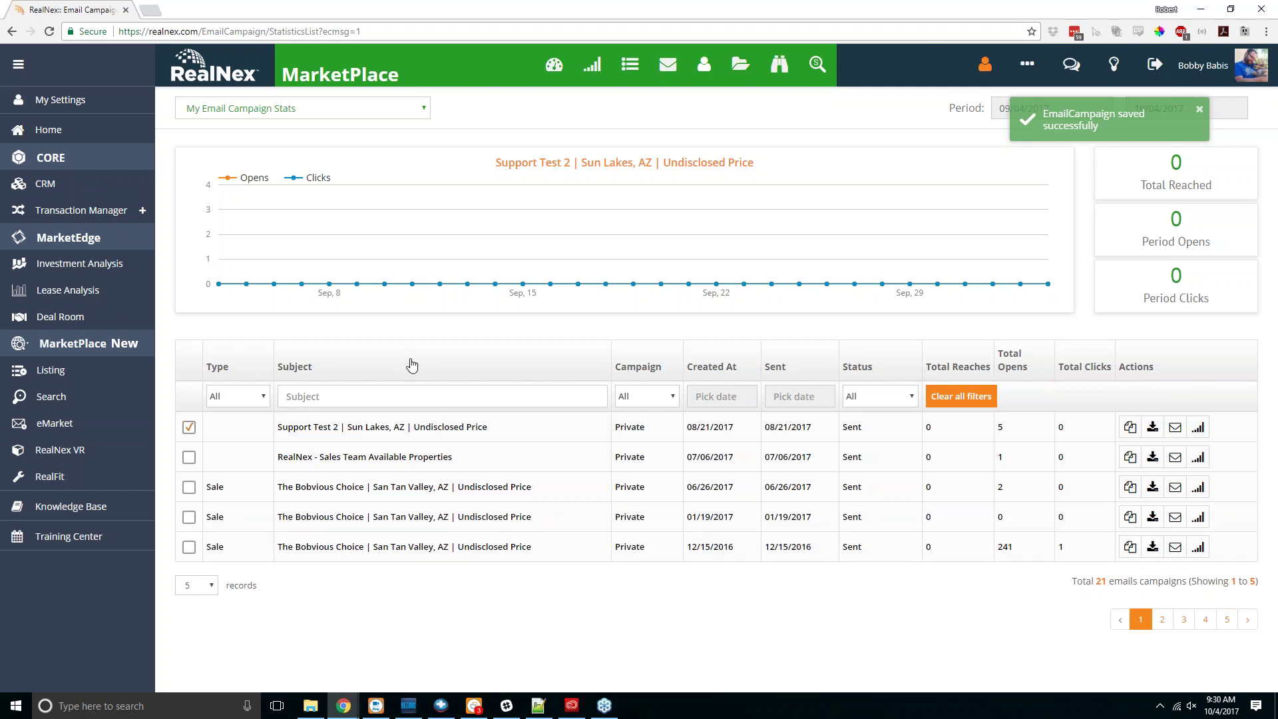
Step: Sort campaigns by sent date, newest first, and switch to My Company Email Campaign Stats
{"action": "left_click", "coordinate": [779, 366]}
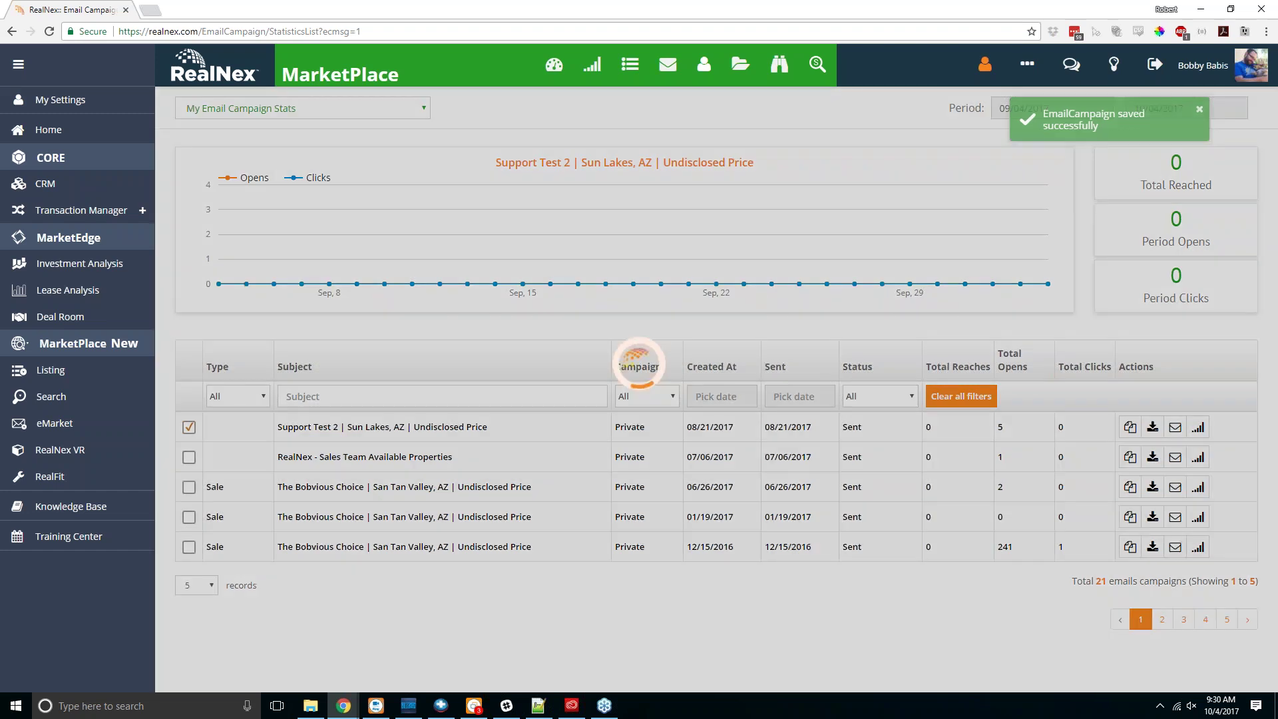
{"action": "left_click", "coordinate": [779, 366]}
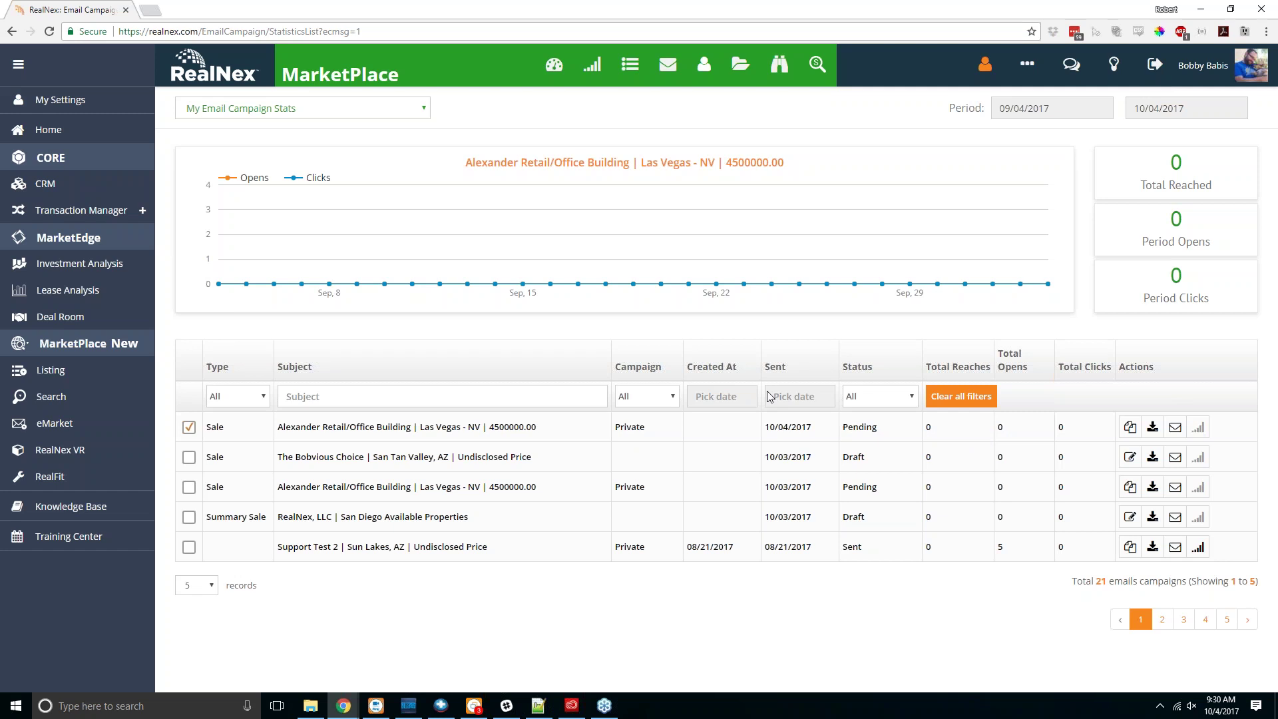
{"action": "left_click", "coordinate": [388, 108]}
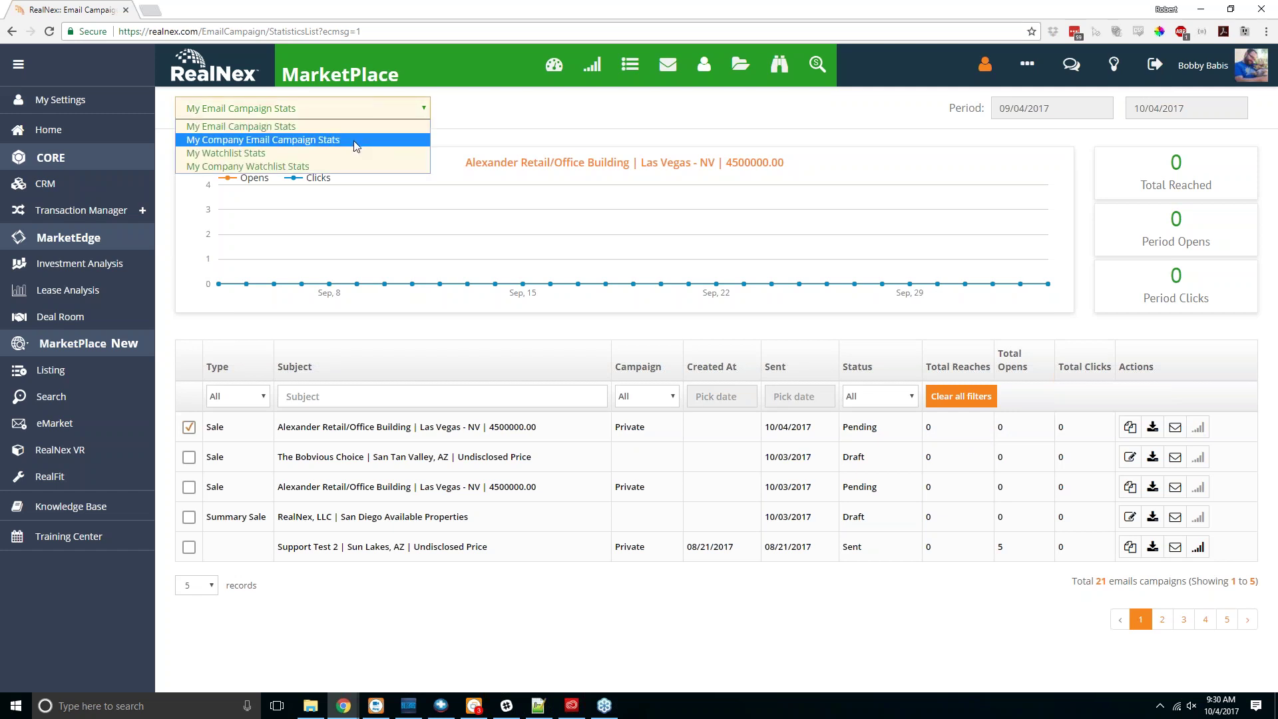
{"action": "left_click", "coordinate": [357, 140]}
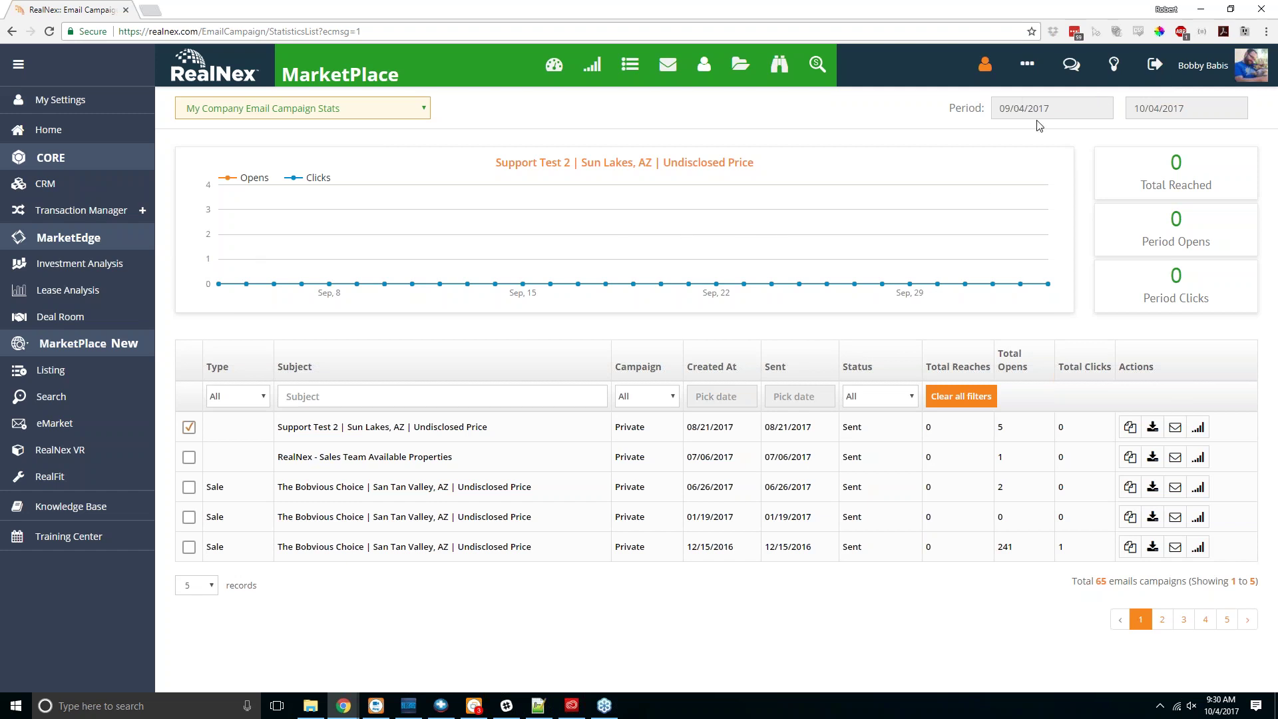
Step: Set the Period start date to 08/04/2017
{"action": "left_click", "coordinate": [1085, 113]}
{"action": "left_click", "coordinate": [1004, 133]}
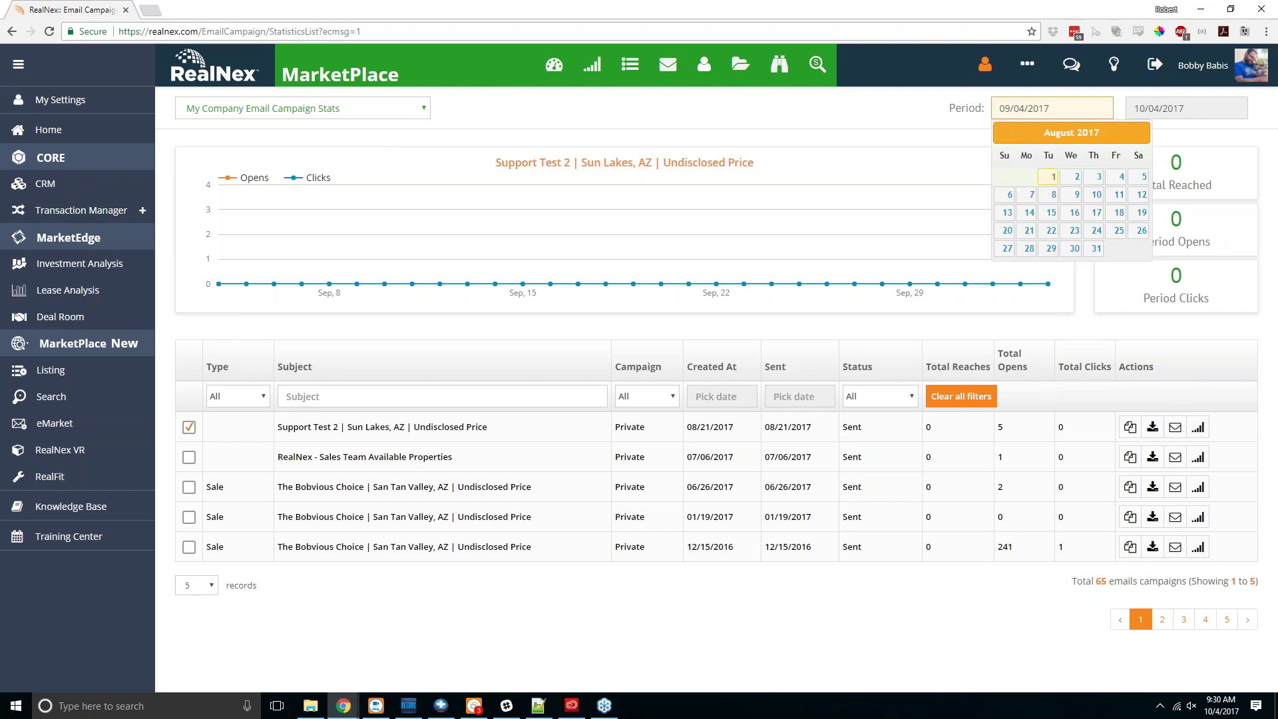
{"action": "left_click", "coordinate": [1118, 177]}
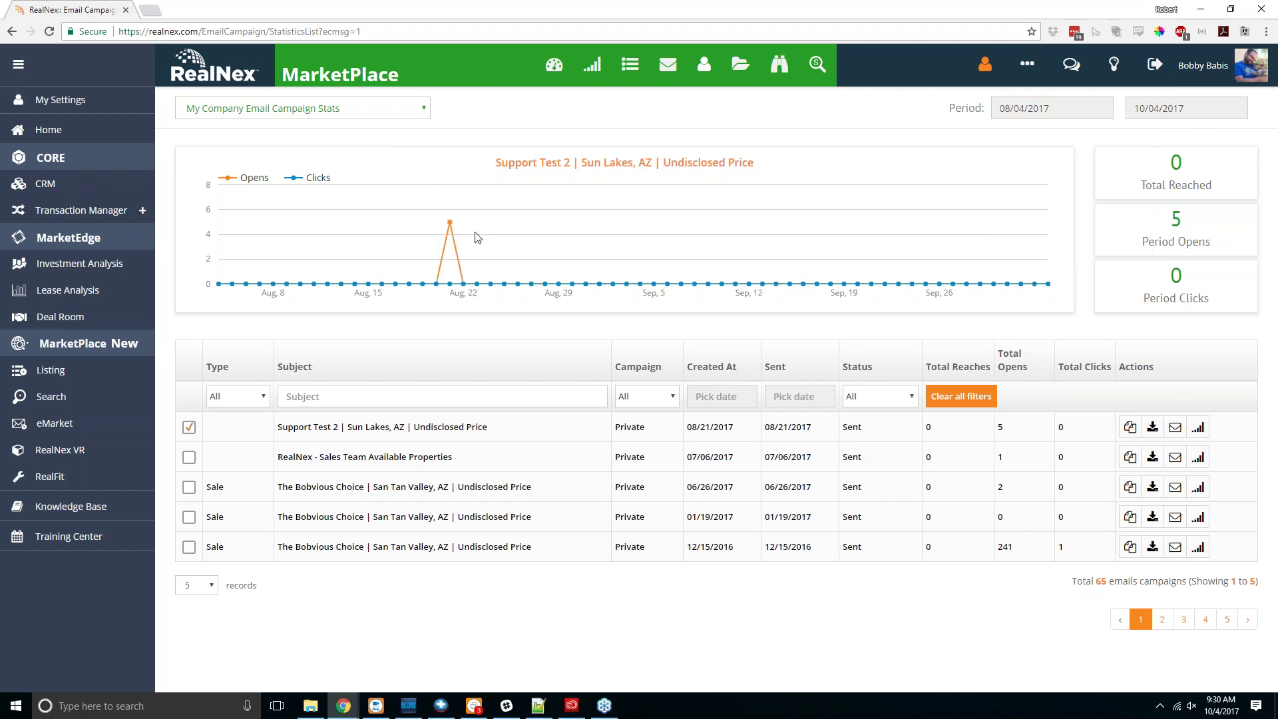
{"action": "mouse_move", "coordinate": [450, 223]}
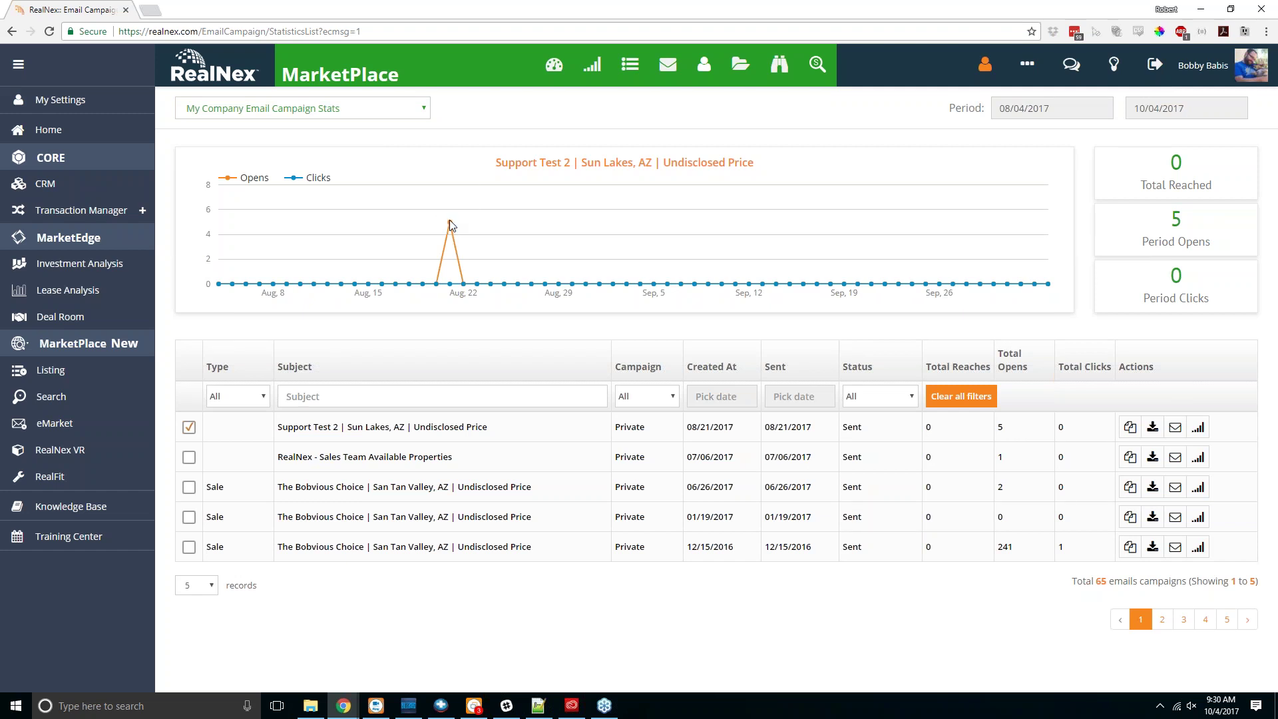
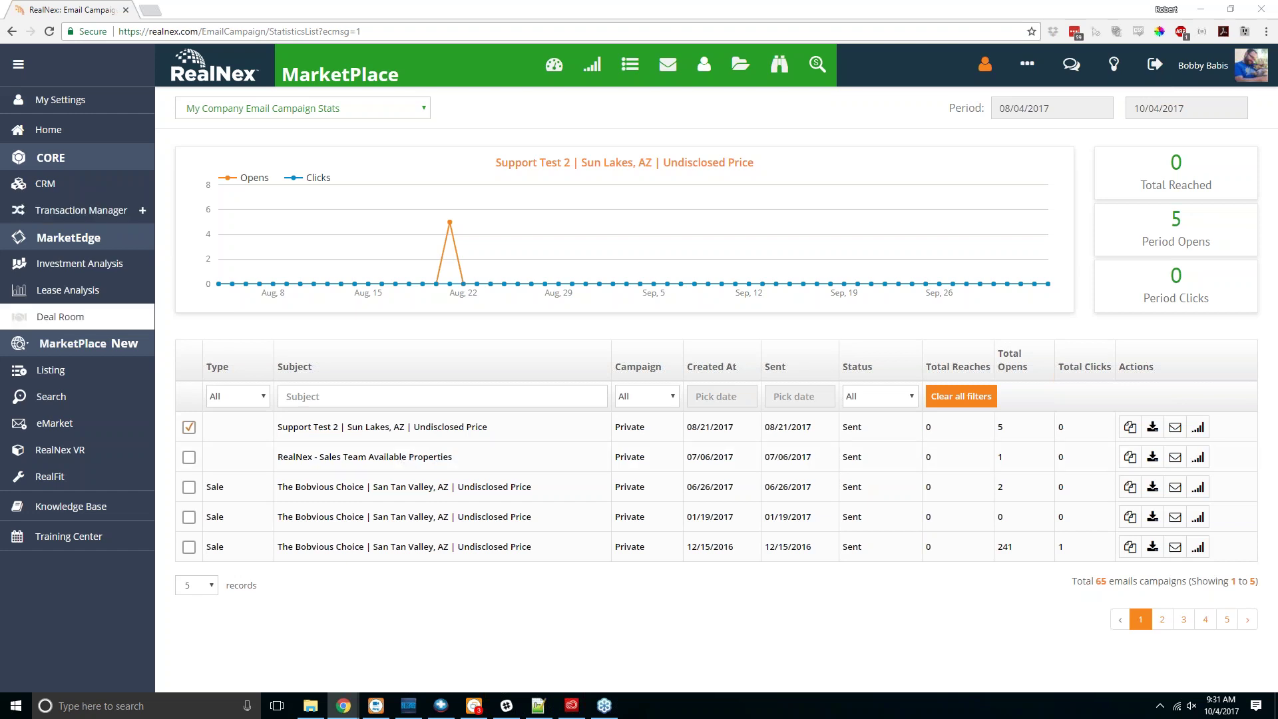
Step: Go to My Listings, showing cards such as Space Wanted and Alexander Retail/Office Building
{"action": "left_click", "coordinate": [53, 370]}
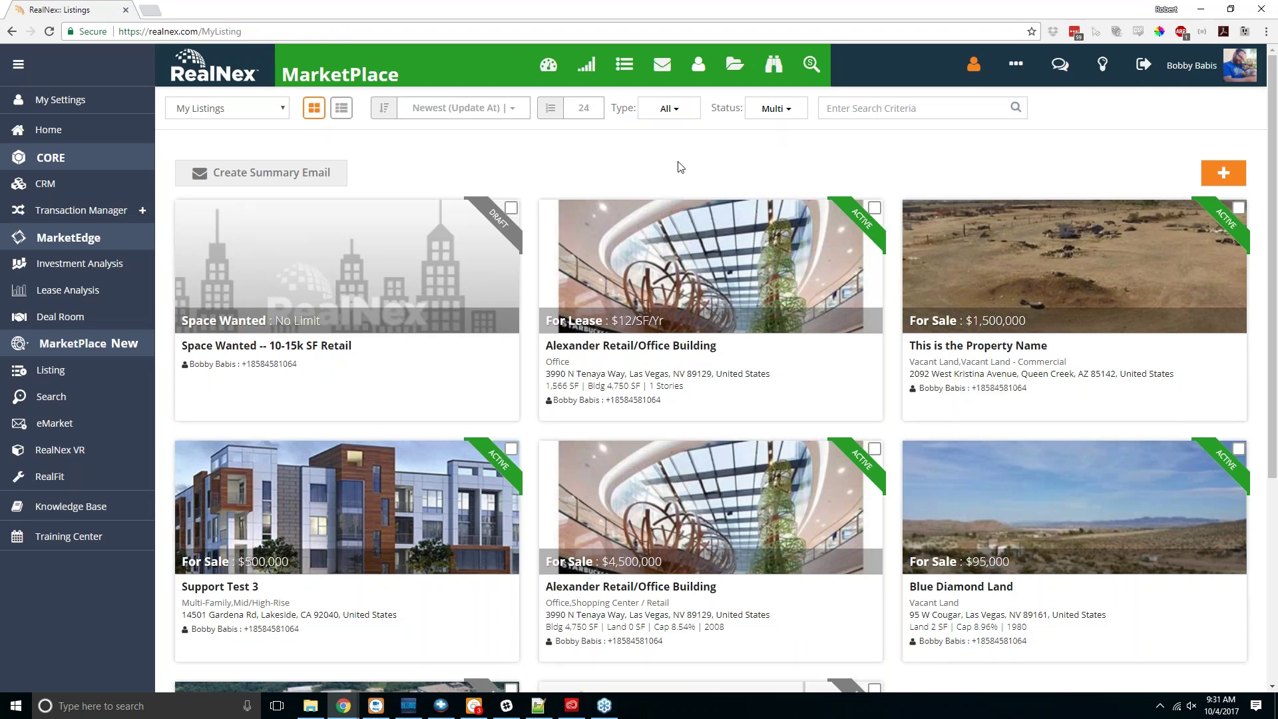
{"action": "left_click", "coordinate": [874, 208]}
{"action": "left_click", "coordinate": [874, 207]}
{"action": "left_click", "coordinate": [875, 448]}
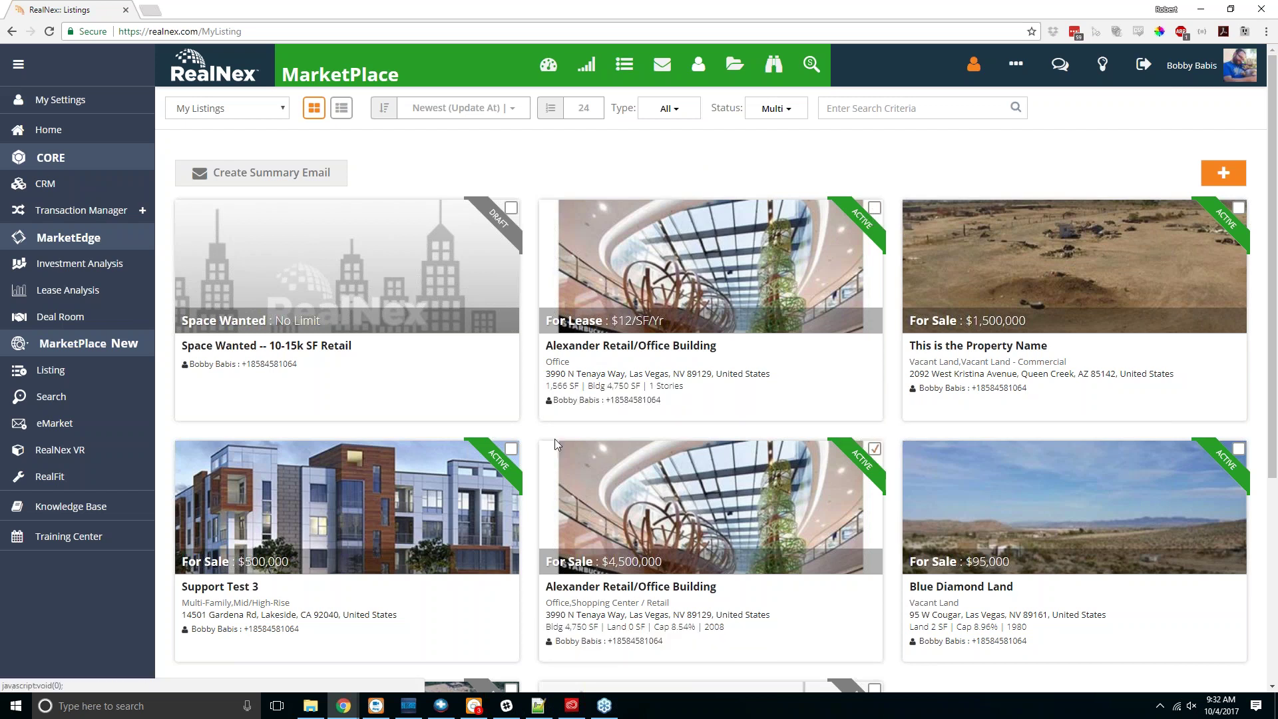
{"action": "left_click", "coordinate": [512, 450]}
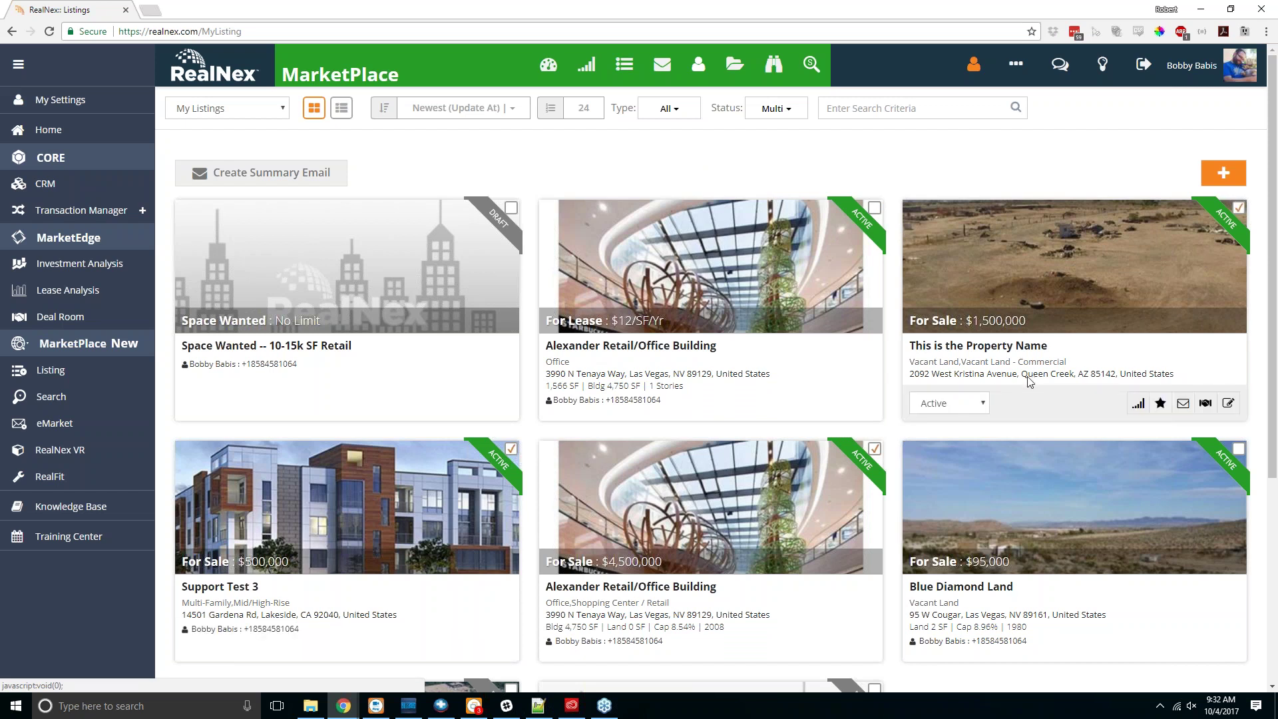
{"action": "left_click", "coordinate": [256, 174]}
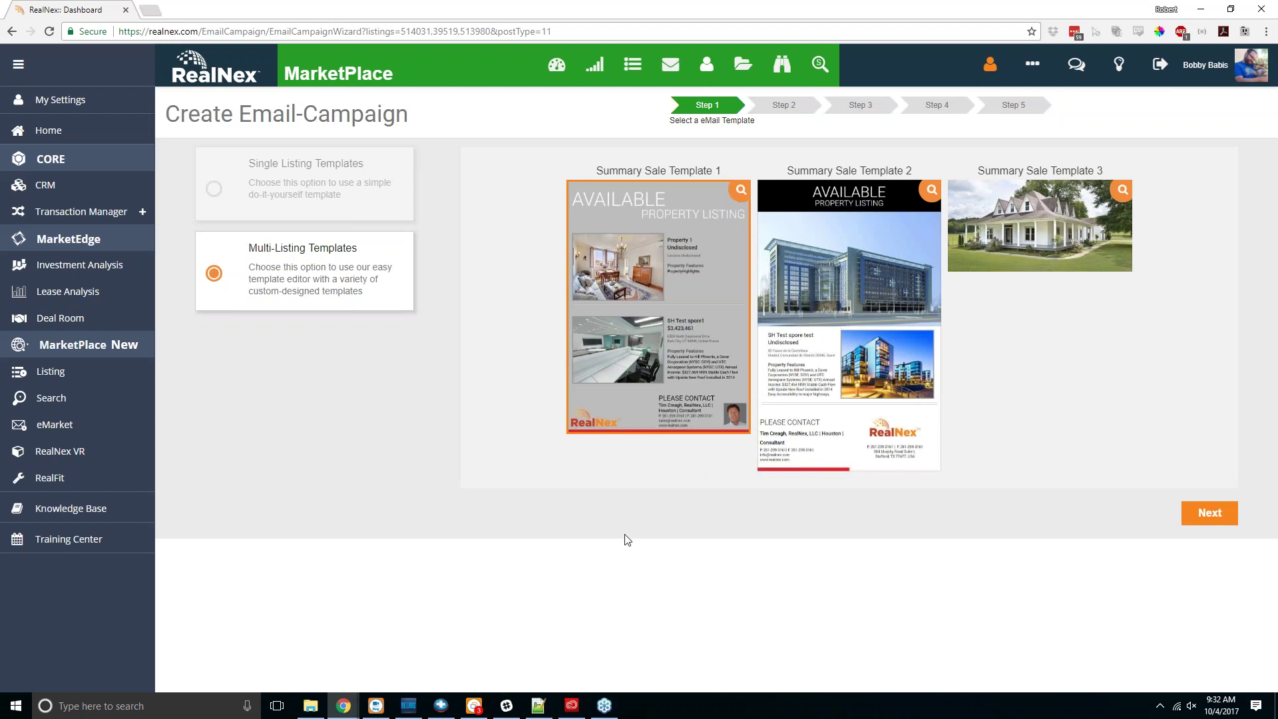
{"action": "left_click", "coordinate": [1208, 513]}
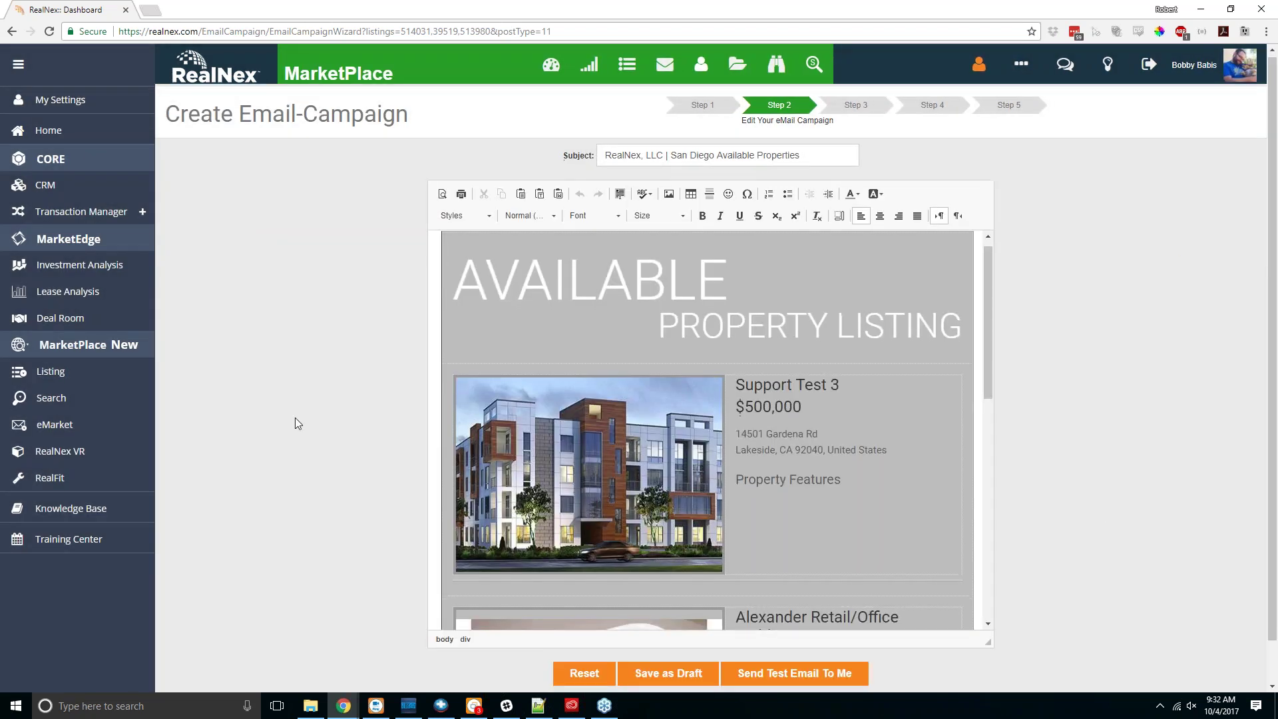
{"action": "scroll", "coordinate": [294, 418], "scroll_direction": "down", "scroll_amount": 1}
{"action": "scroll", "coordinate": [765, 450], "scroll_direction": "down", "scroll_amount": 8}
{"action": "scroll", "coordinate": [765, 450], "scroll_direction": "down", "scroll_amount": 1}
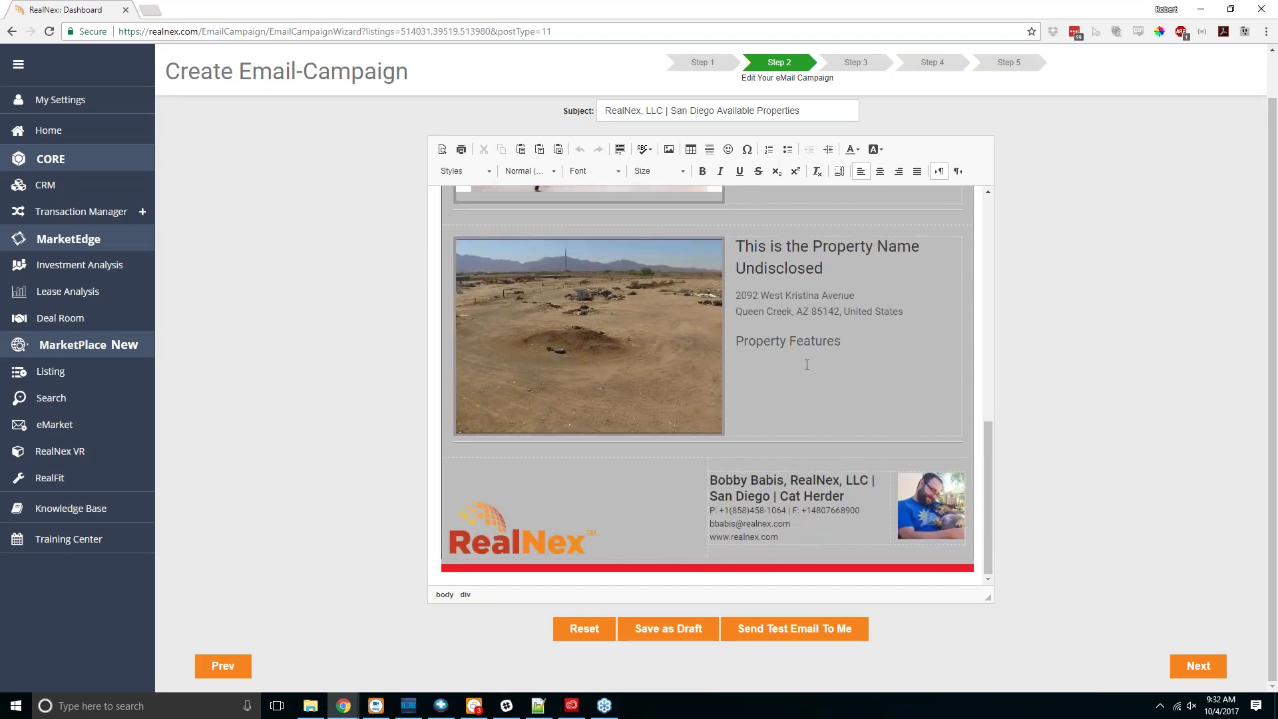
{"action": "scroll", "coordinate": [810, 366], "scroll_direction": "up", "scroll_amount": 5}
{"action": "scroll", "coordinate": [806, 365], "scroll_direction": "up", "scroll_amount": 2}
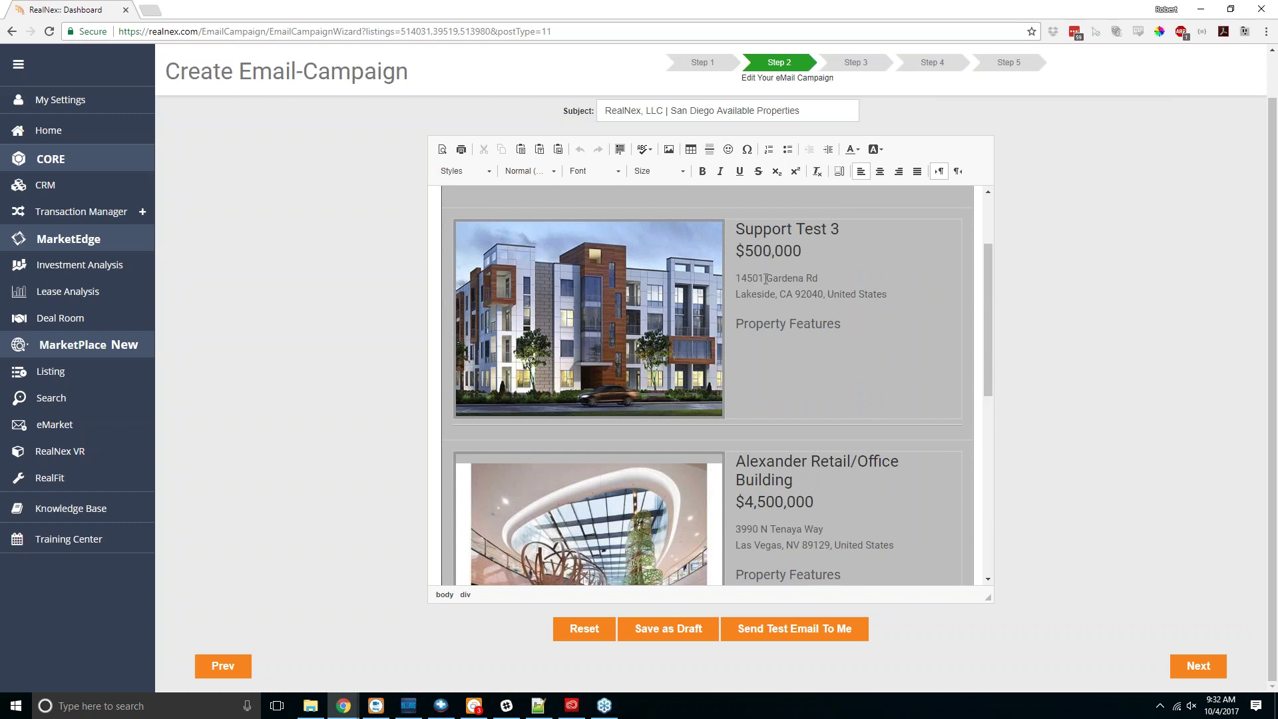
{"action": "scroll", "coordinate": [767, 343], "scroll_direction": "down", "scroll_amount": 6}
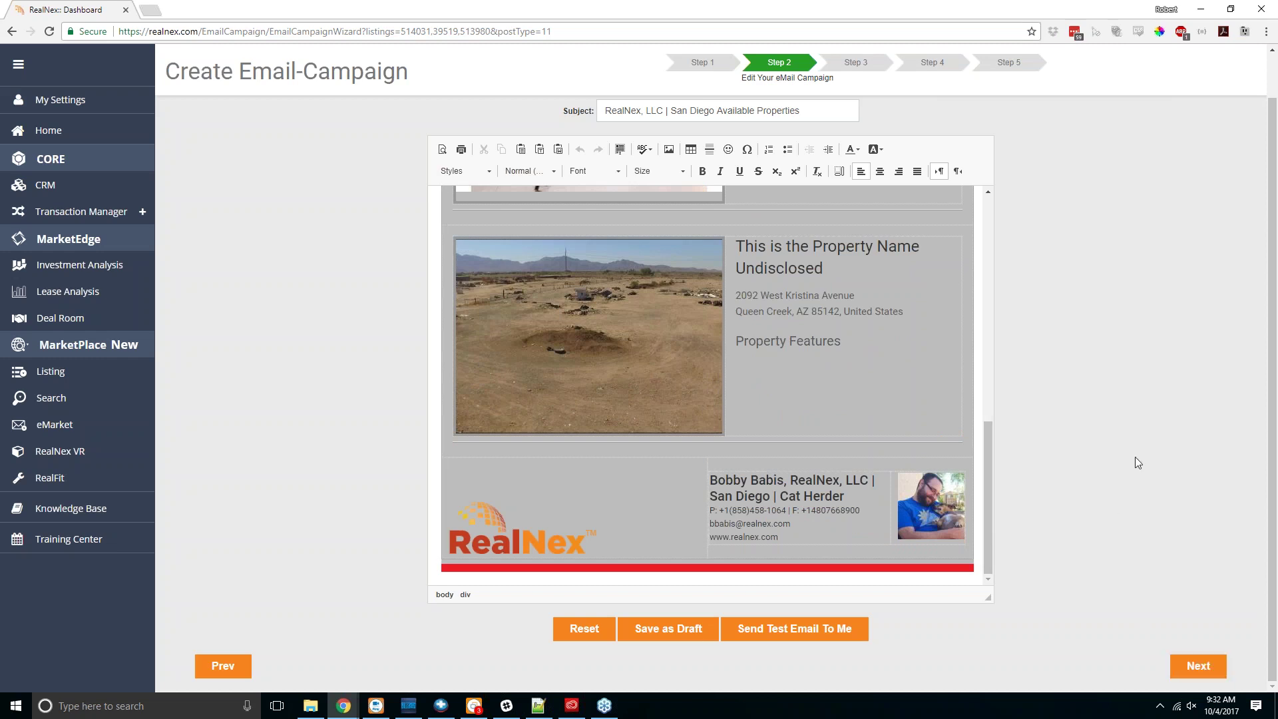
{"action": "key", "text": "alt+Left"}
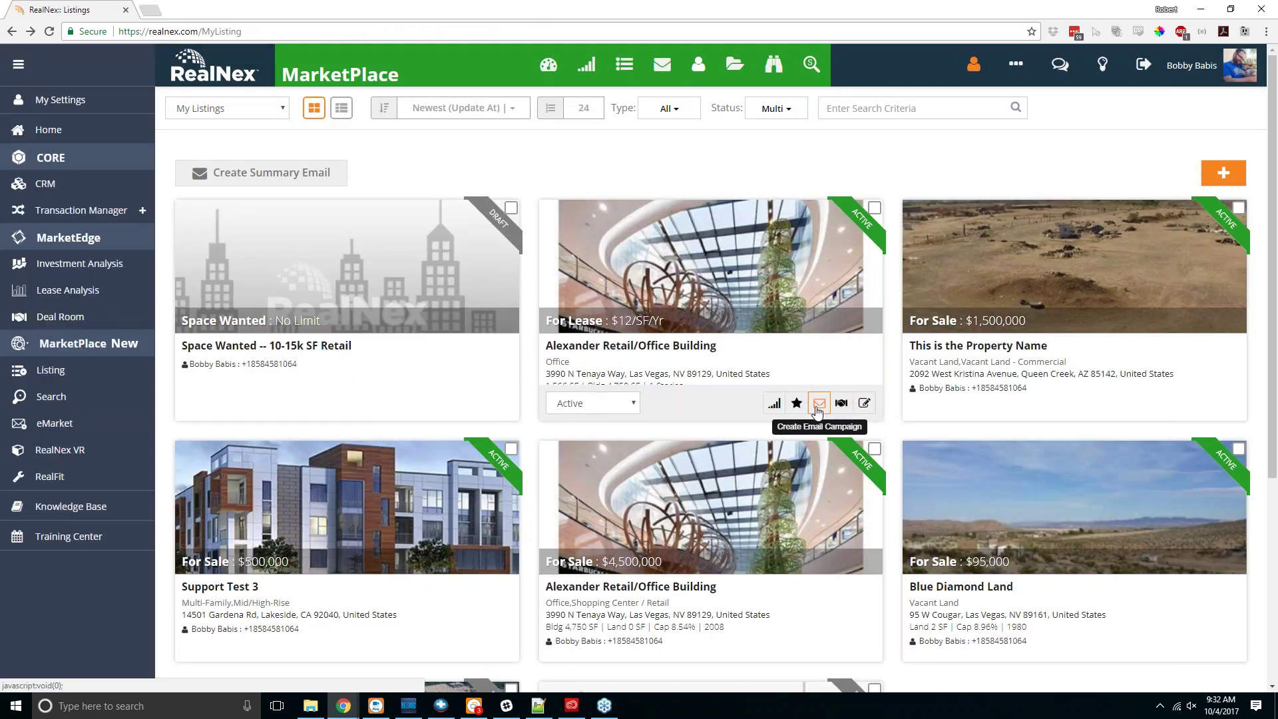
Step: Create an Alexander Retail/Office Building campaign from the saved Queen Creek Marketplace flyer and reach Step 2
{"action": "left_click", "coordinate": [817, 403]}
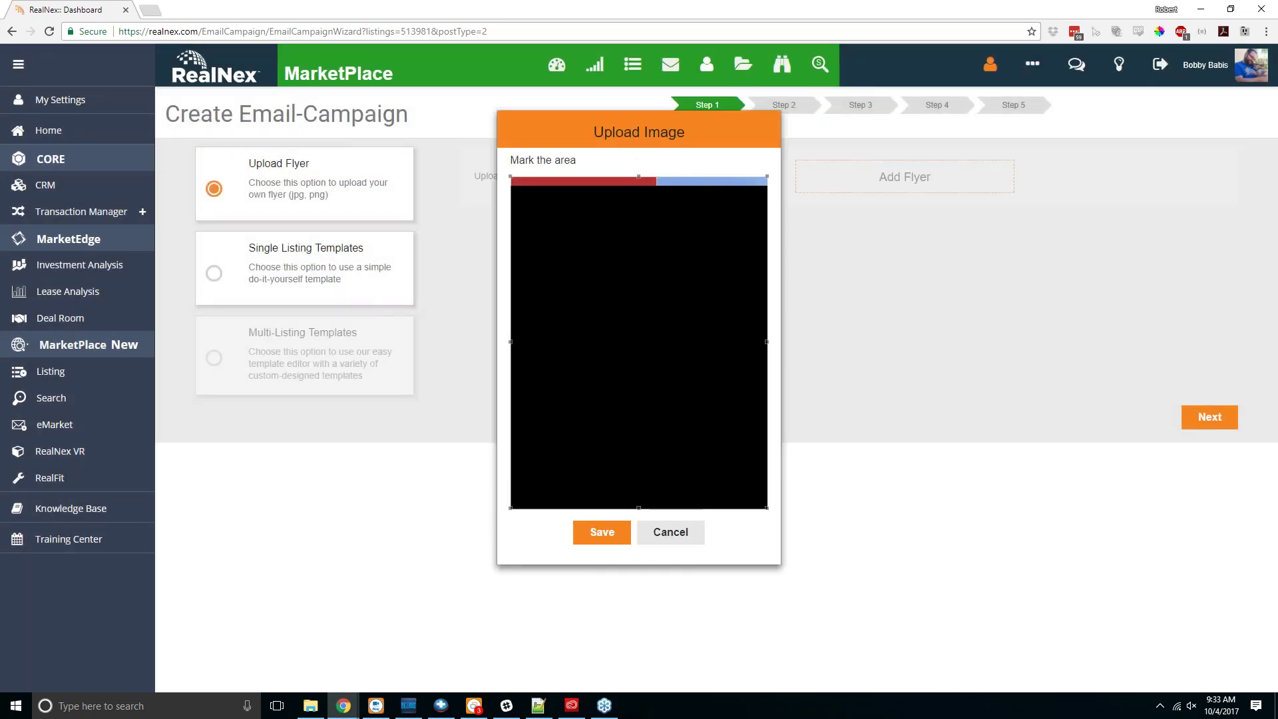
{"action": "left_click", "coordinate": [603, 532]}
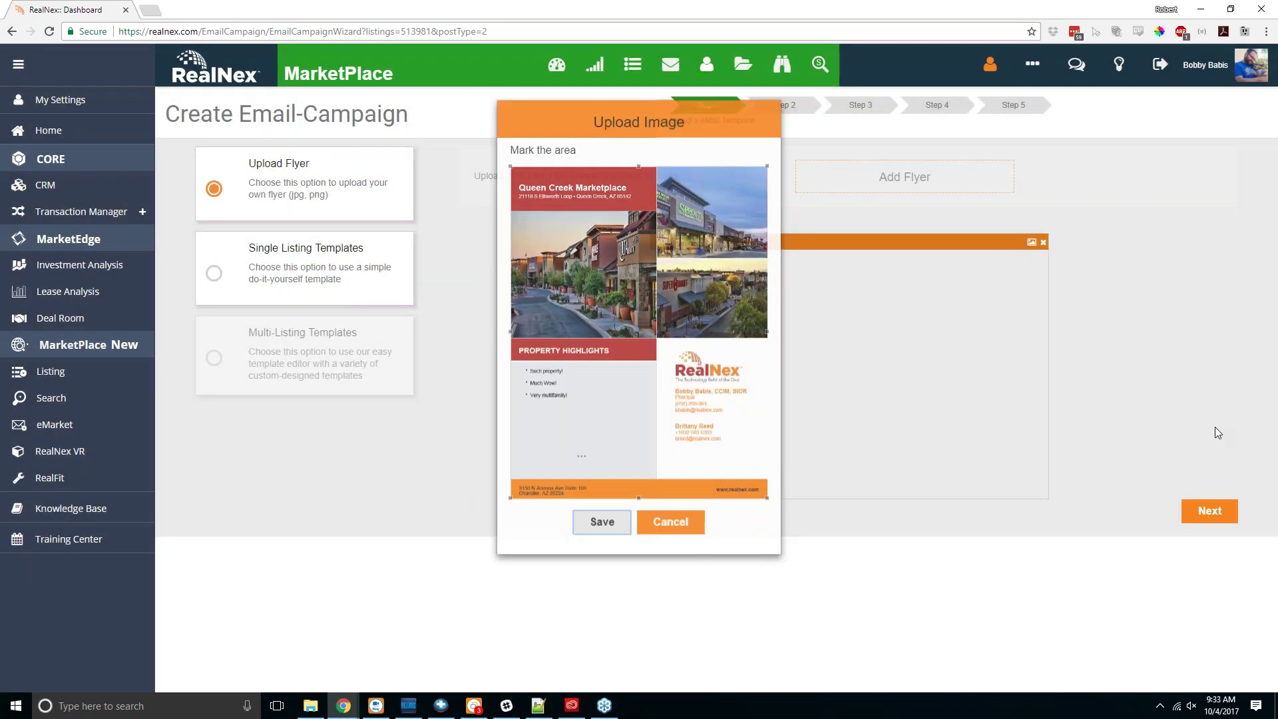
{"action": "left_click", "coordinate": [1209, 511]}
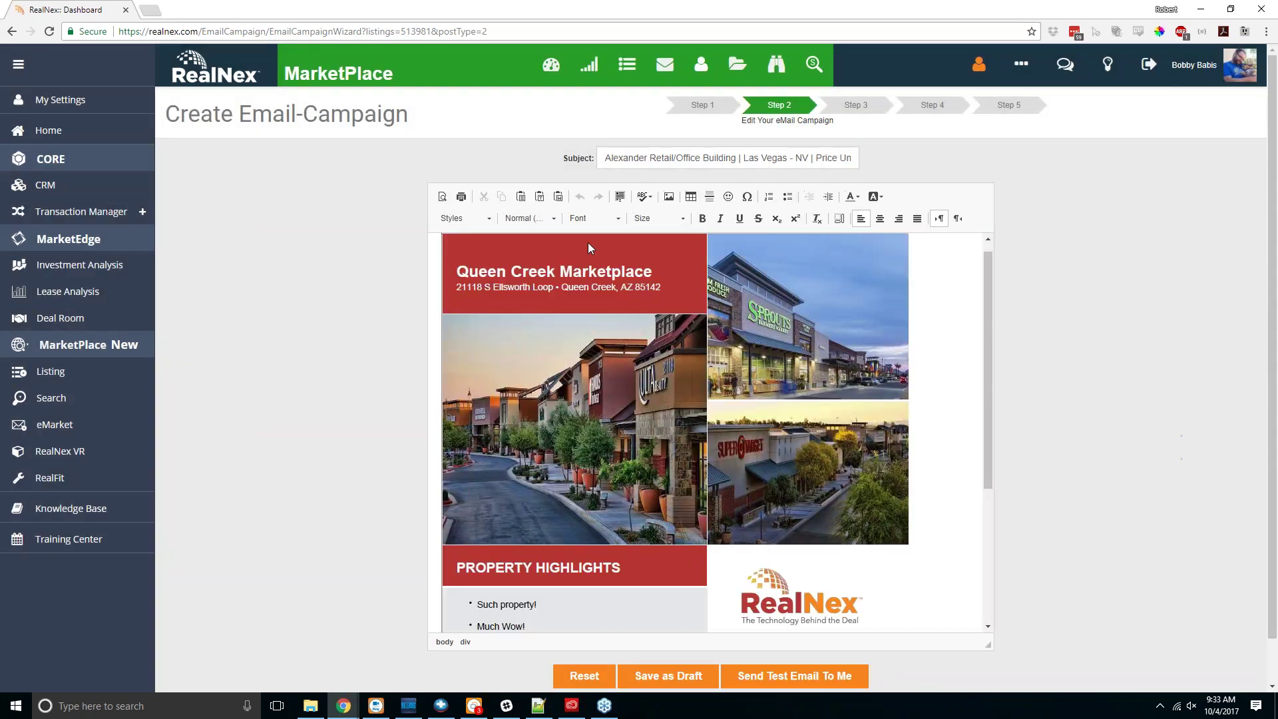
Step: Give the flyer image width 600, border 5, HSpace 12, VSpace 12 and left alignment
{"action": "double_click", "coordinate": [628, 414]}
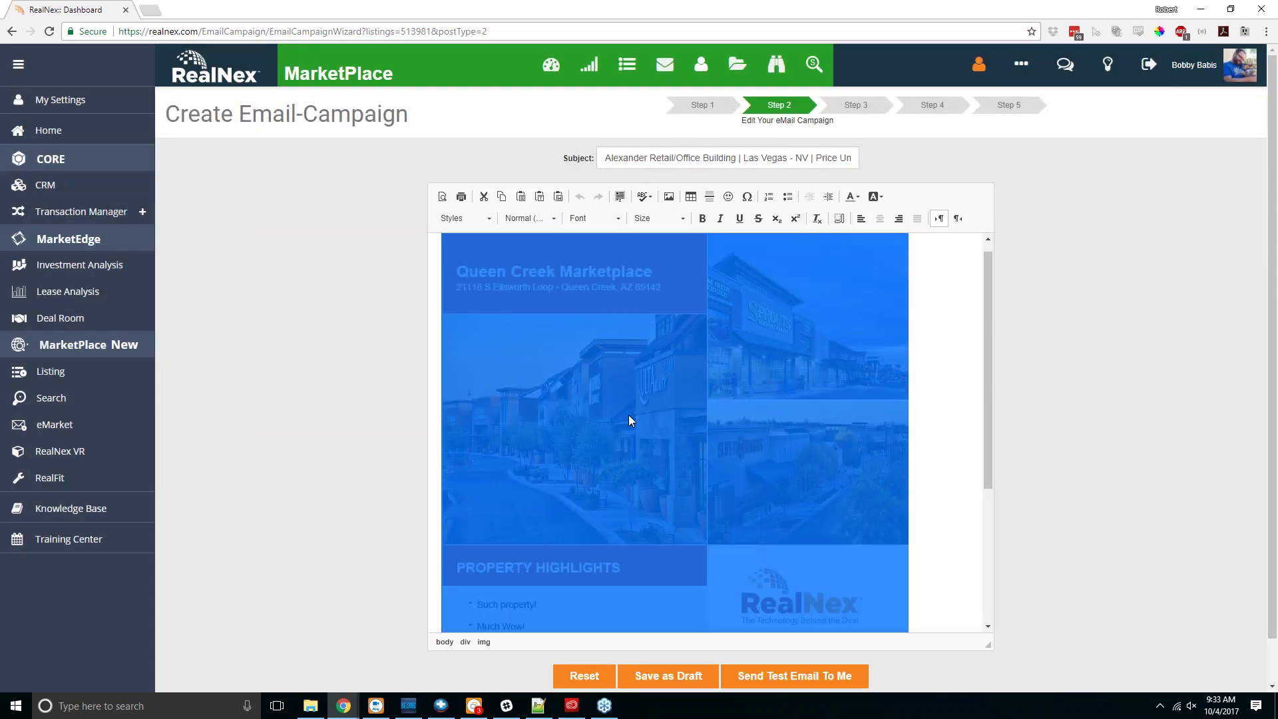
{"action": "left_click", "coordinate": [485, 344]}
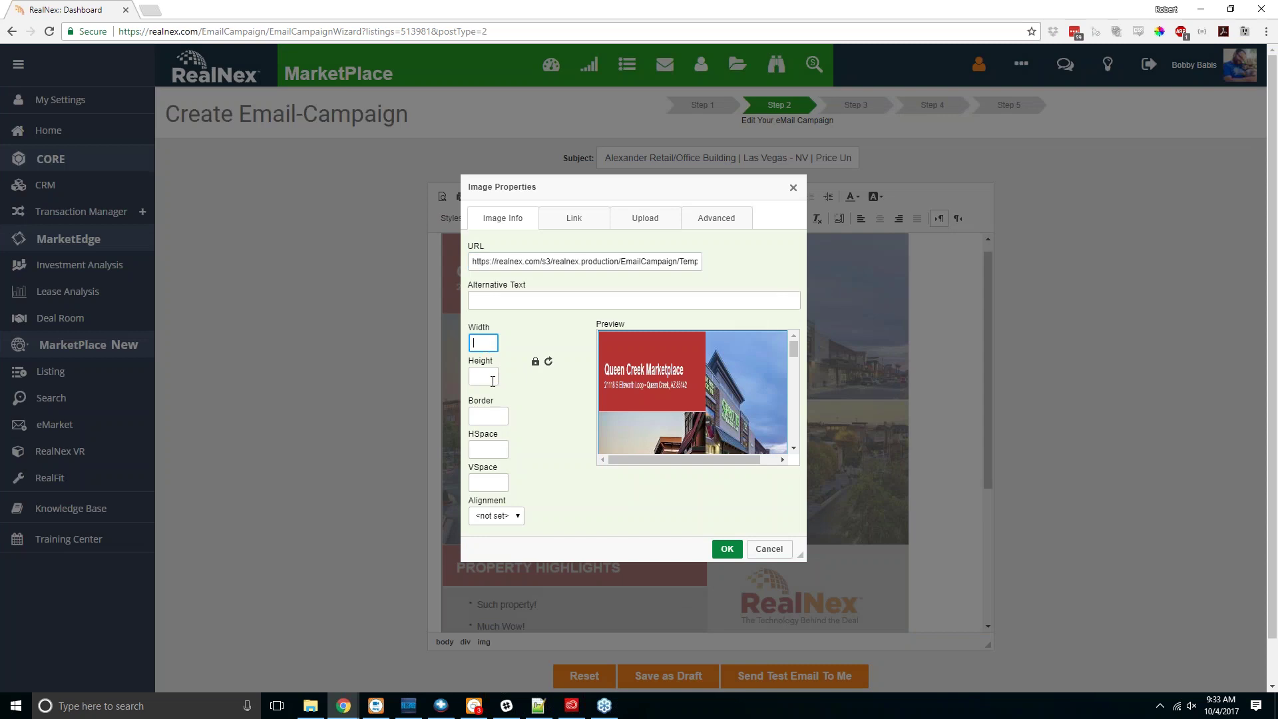
{"action": "left_click", "coordinate": [488, 416]}
{"action": "type", "text": "5"}
{"action": "left_click", "coordinate": [492, 443]}
{"action": "type", "text": "12"}
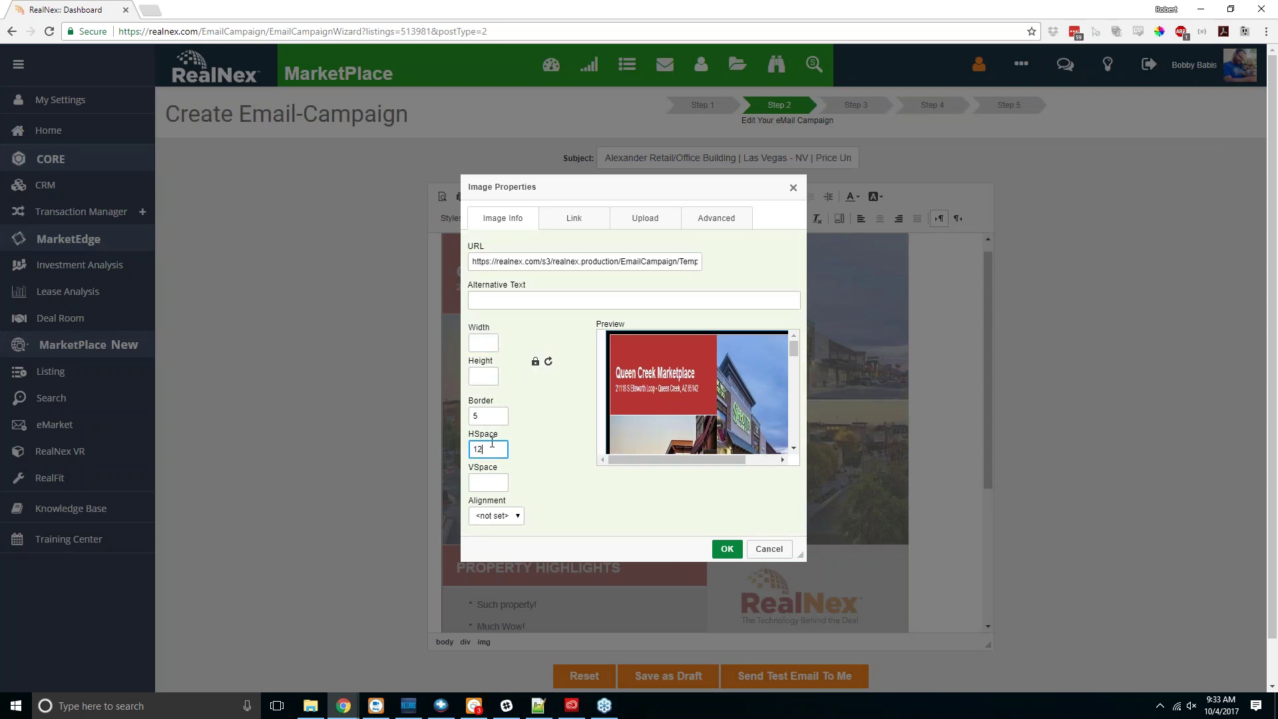
{"action": "left_click", "coordinate": [484, 484]}
{"action": "type", "text": "12"}
{"action": "left_click", "coordinate": [515, 518]}
{"action": "left_click", "coordinate": [504, 542]}
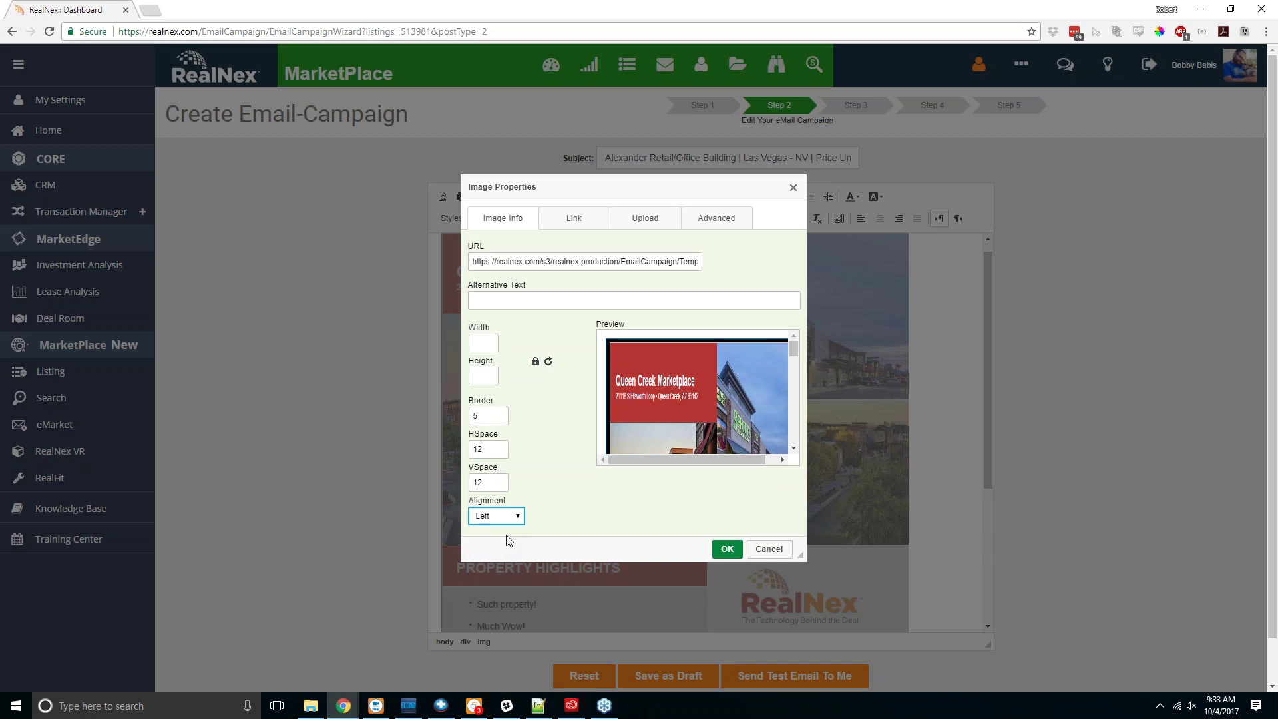
{"action": "left_click", "coordinate": [483, 340]}
{"action": "type", "text": "600"}
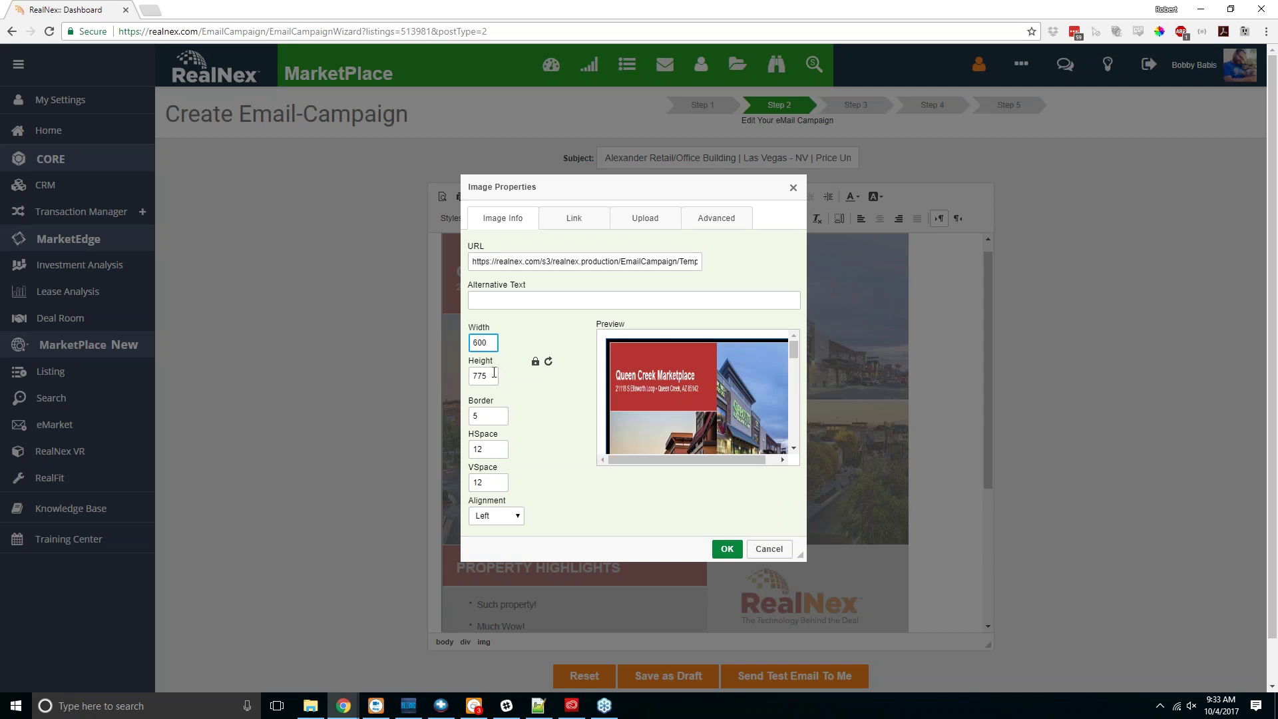
{"action": "left_click", "coordinate": [727, 549]}
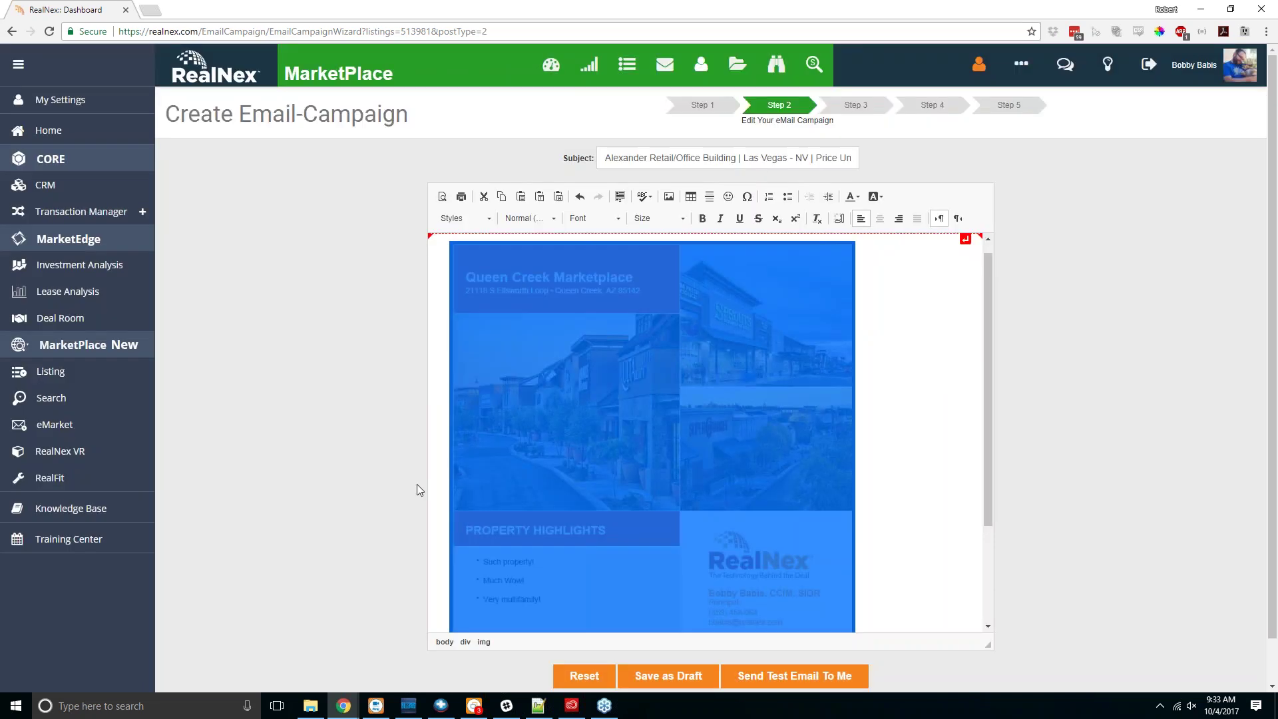
{"action": "scroll", "coordinate": [716, 372], "scroll_direction": "down", "scroll_amount": 1}
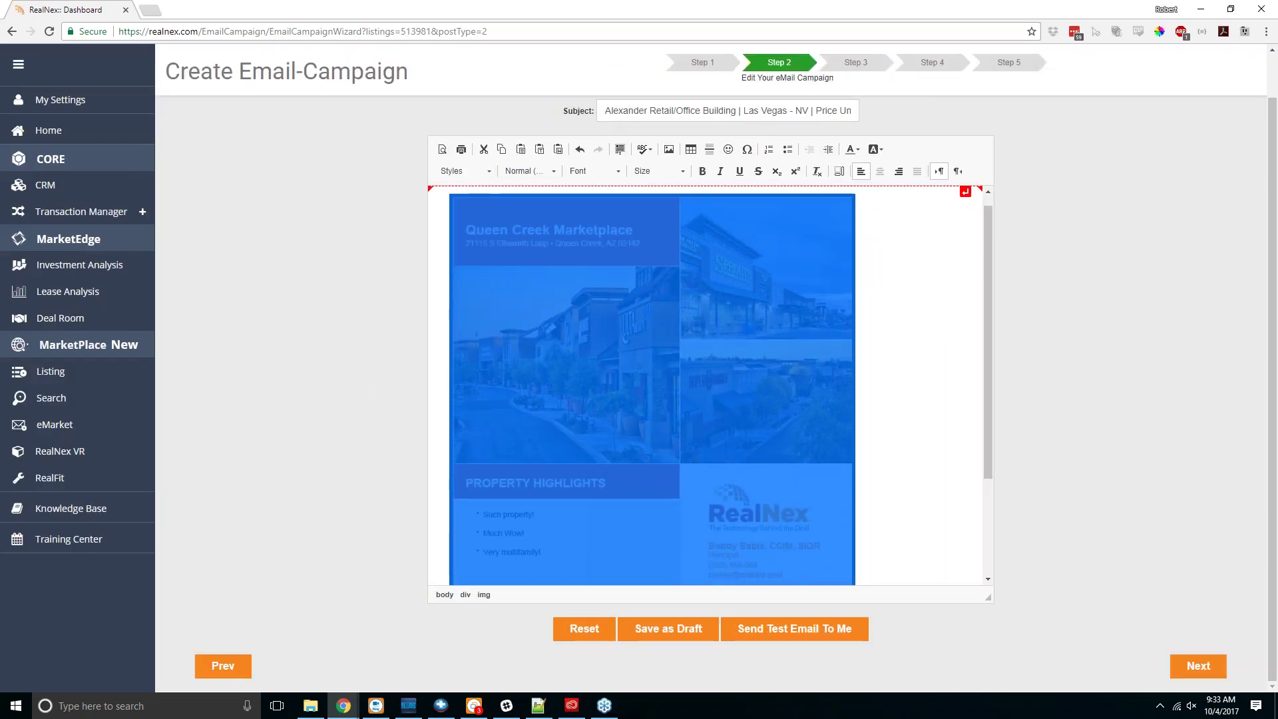
Step: Deselect the flyer image and send a test copy of the Queen Creek Marketplace email to myself
{"action": "left_click", "coordinate": [918, 382]}
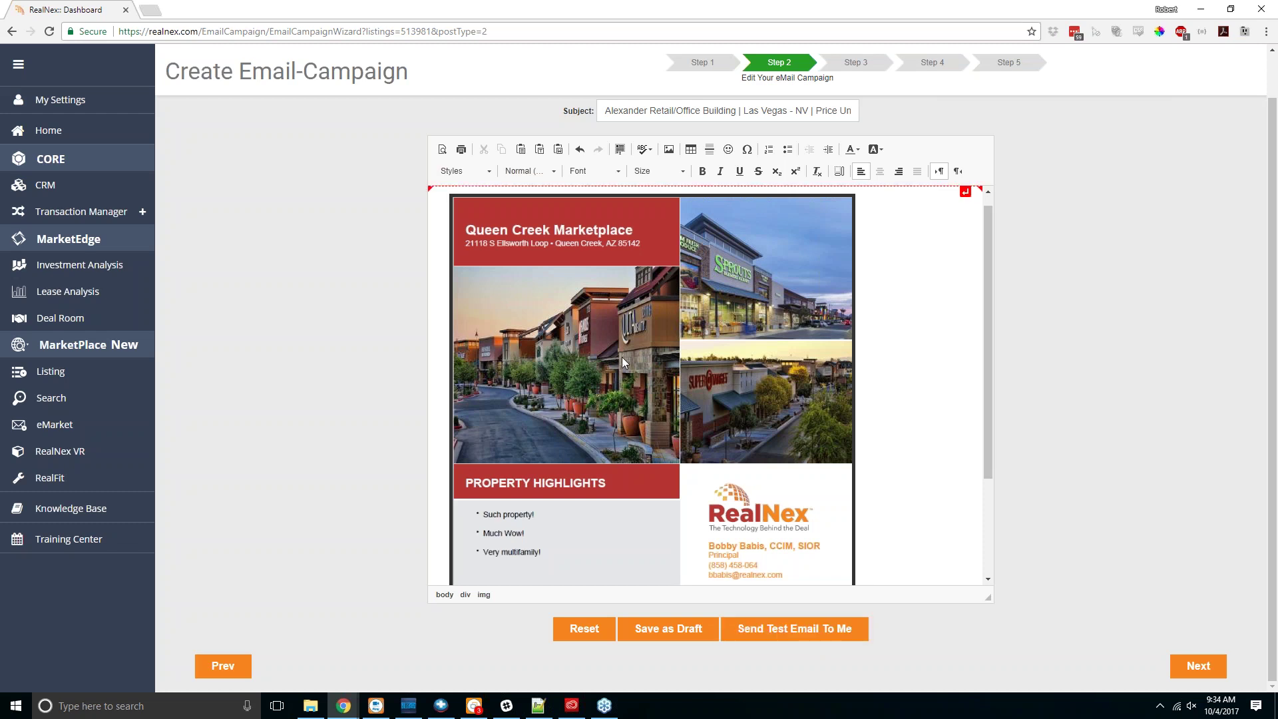
{"action": "left_click", "coordinate": [798, 643]}
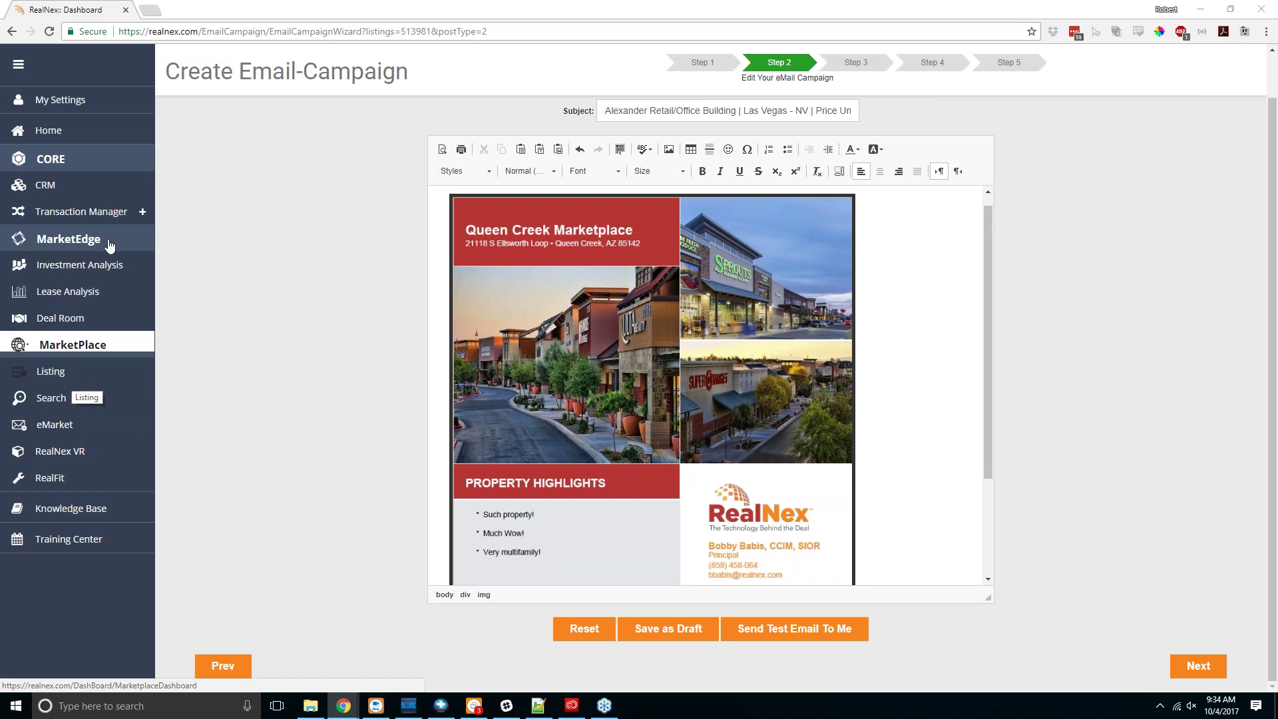
Step: Look over the My Company details page, then go to the My Subscription plans
{"action": "left_click", "coordinate": [89, 108]}
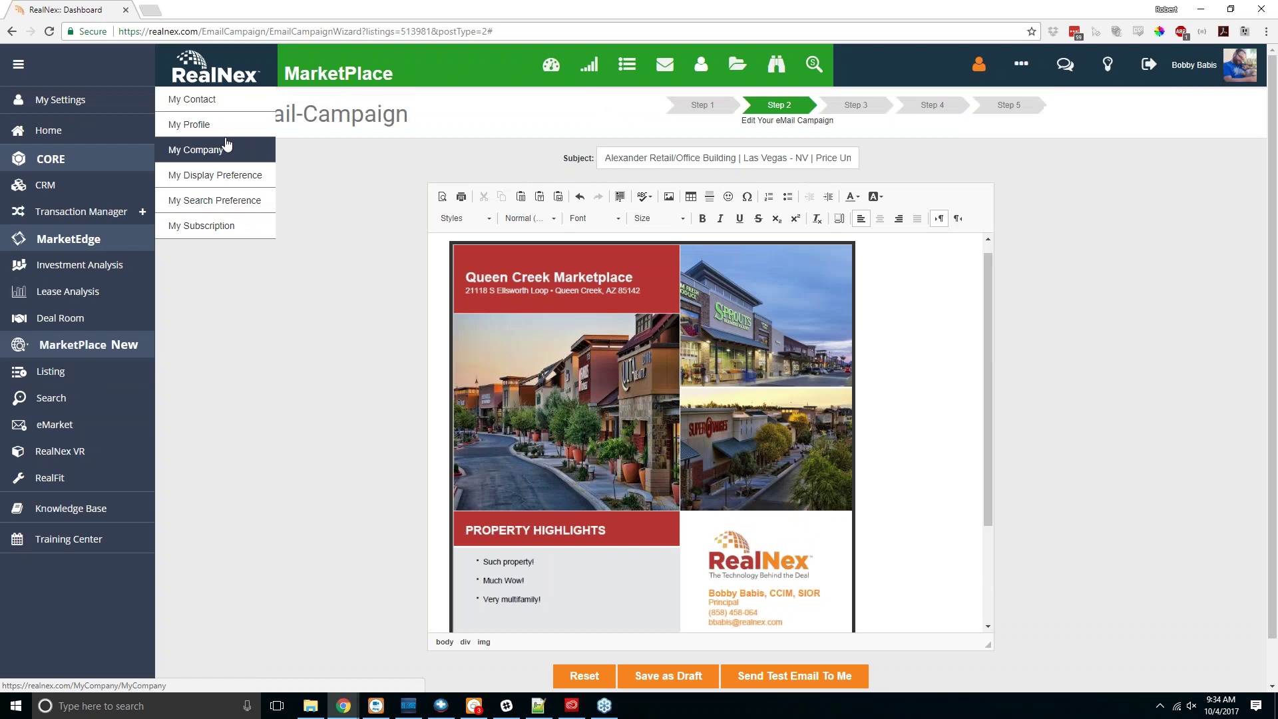
{"action": "left_click", "coordinate": [226, 155]}
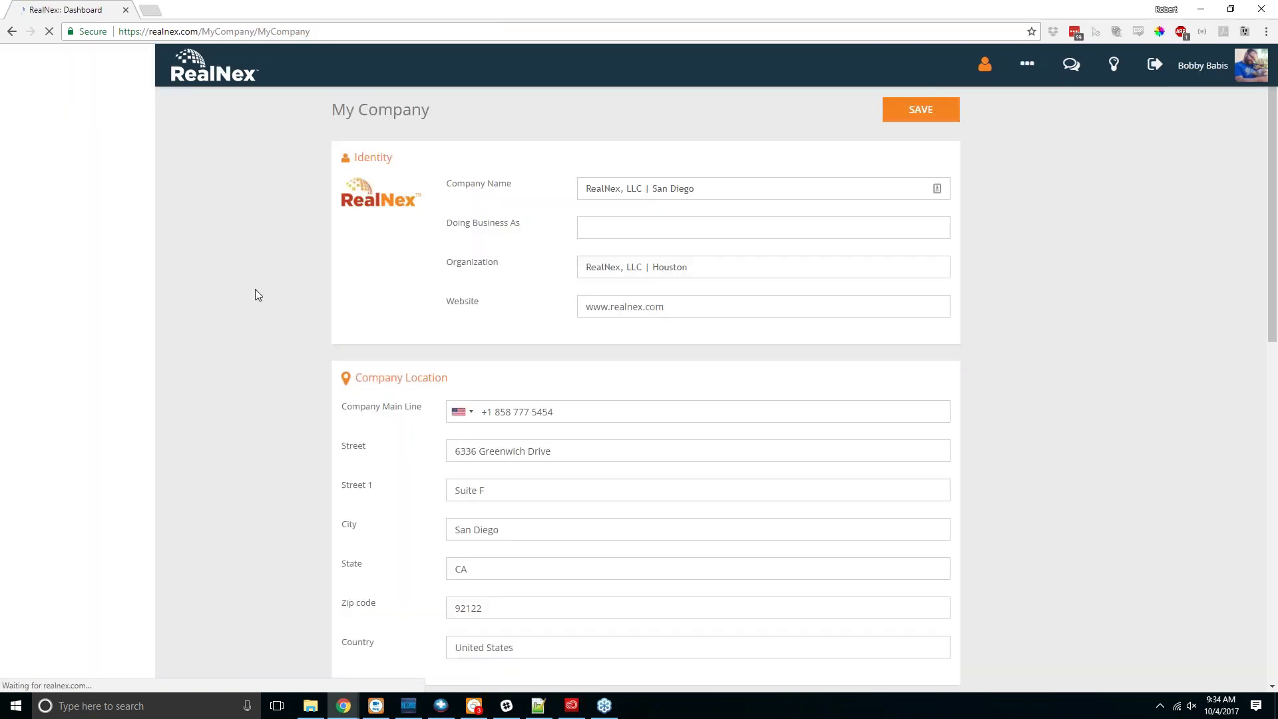
{"action": "scroll", "coordinate": [254, 289], "scroll_direction": "down", "scroll_amount": 15}
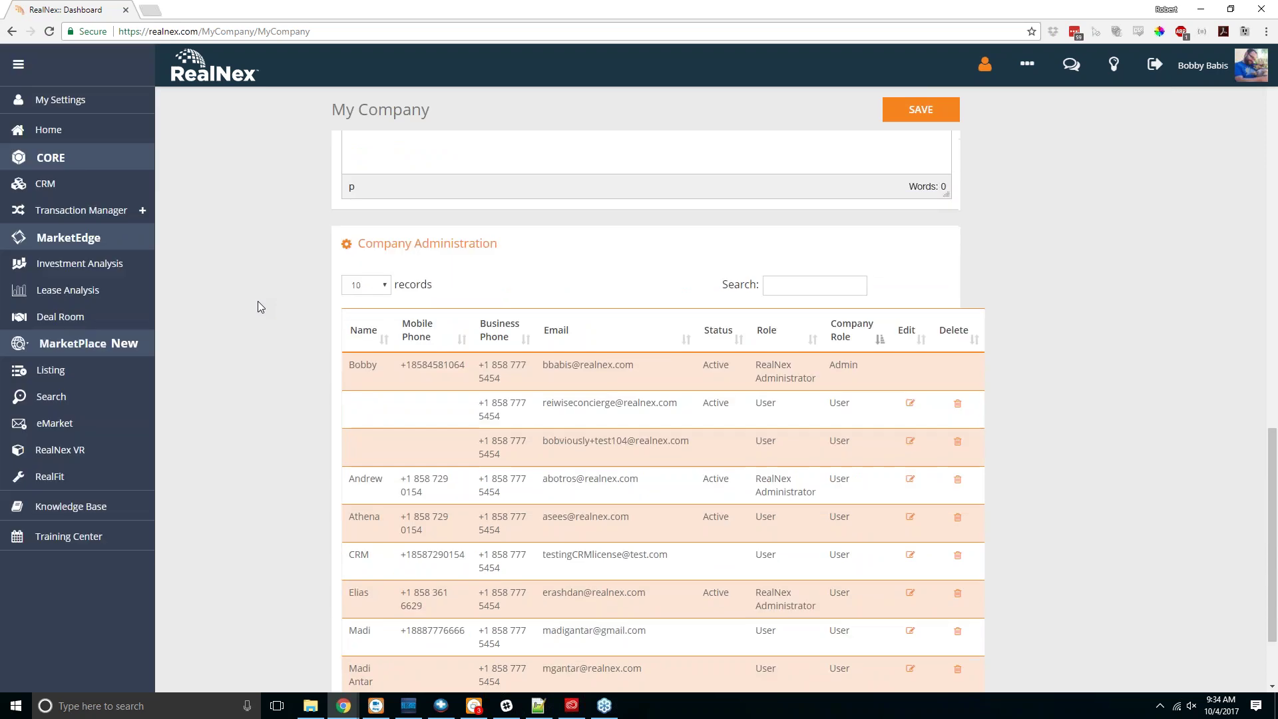
{"action": "scroll", "coordinate": [259, 302], "scroll_direction": "down", "scroll_amount": 3}
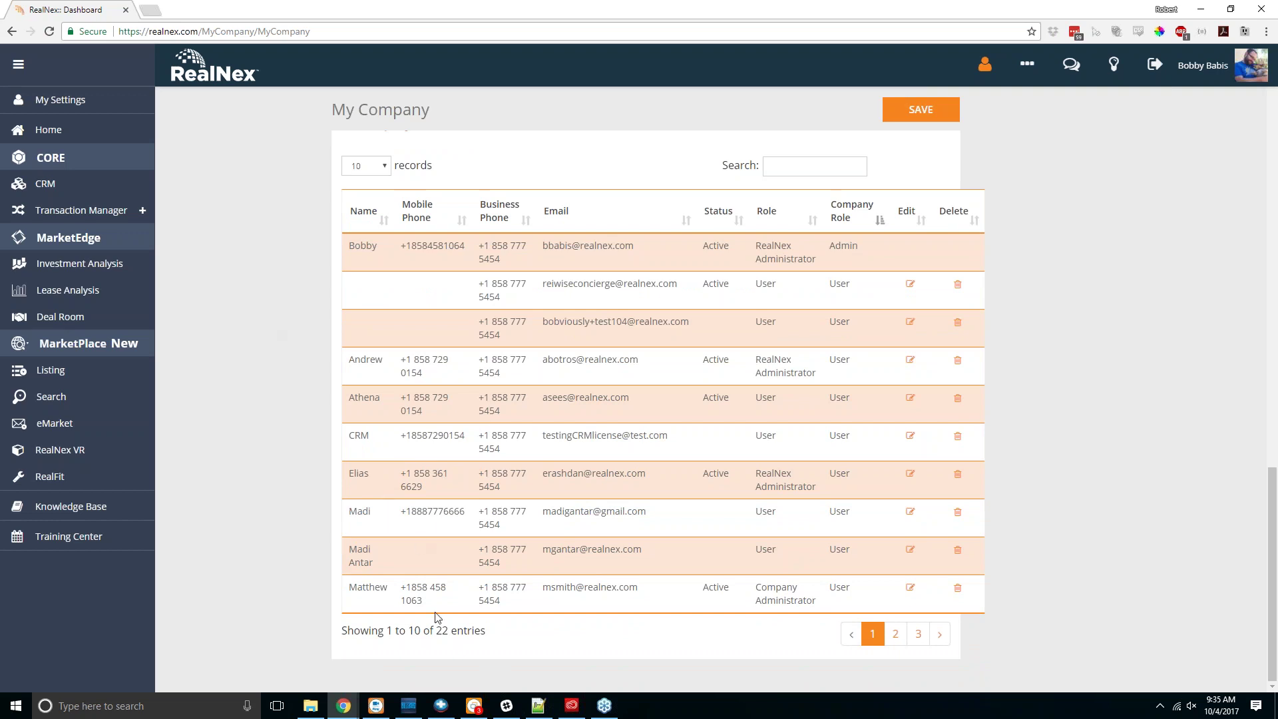
{"action": "scroll", "coordinate": [446, 623], "scroll_direction": "up", "scroll_amount": 2}
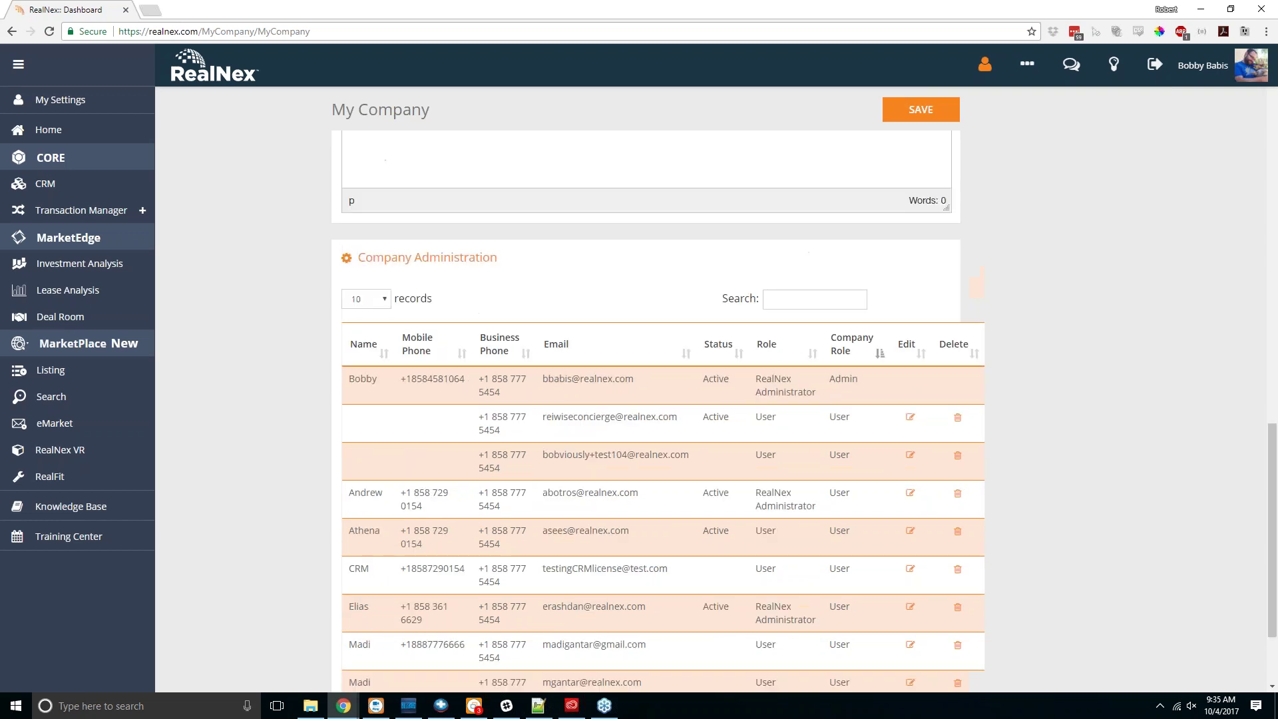
{"action": "scroll", "coordinate": [462, 590], "scroll_direction": "up", "scroll_amount": 10}
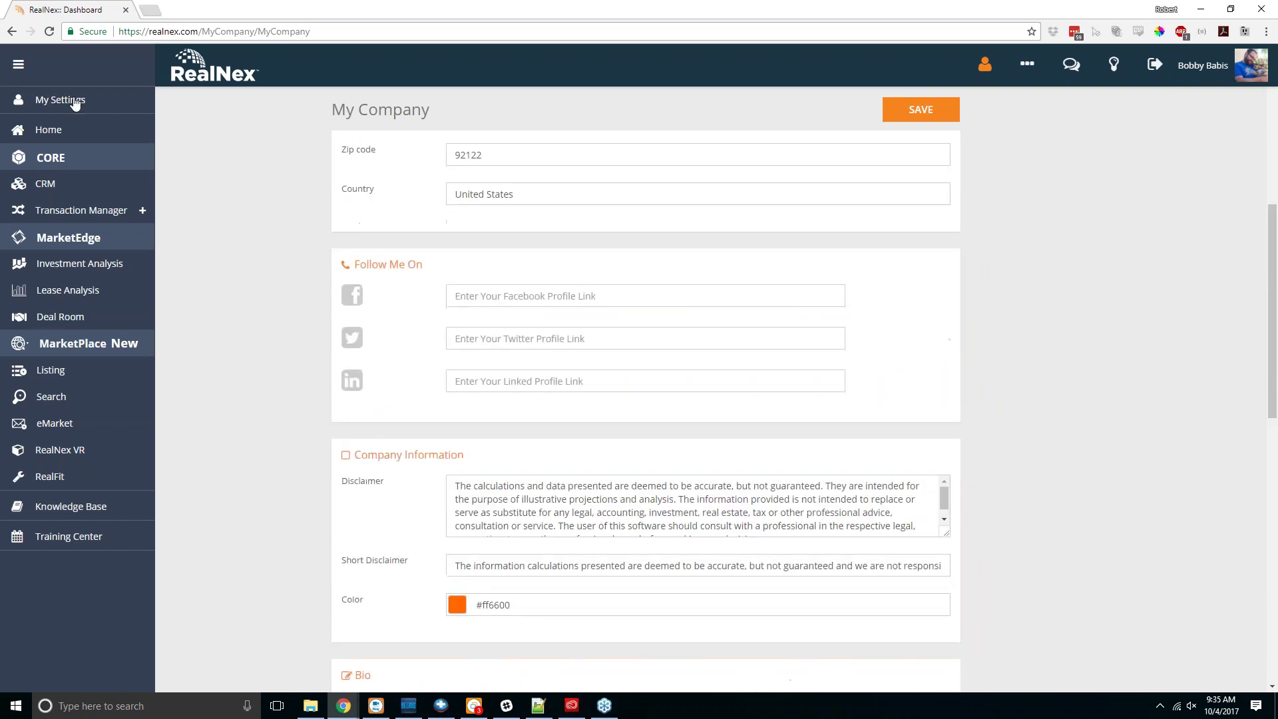
{"action": "left_click", "coordinate": [77, 100]}
{"action": "left_click", "coordinate": [219, 227]}
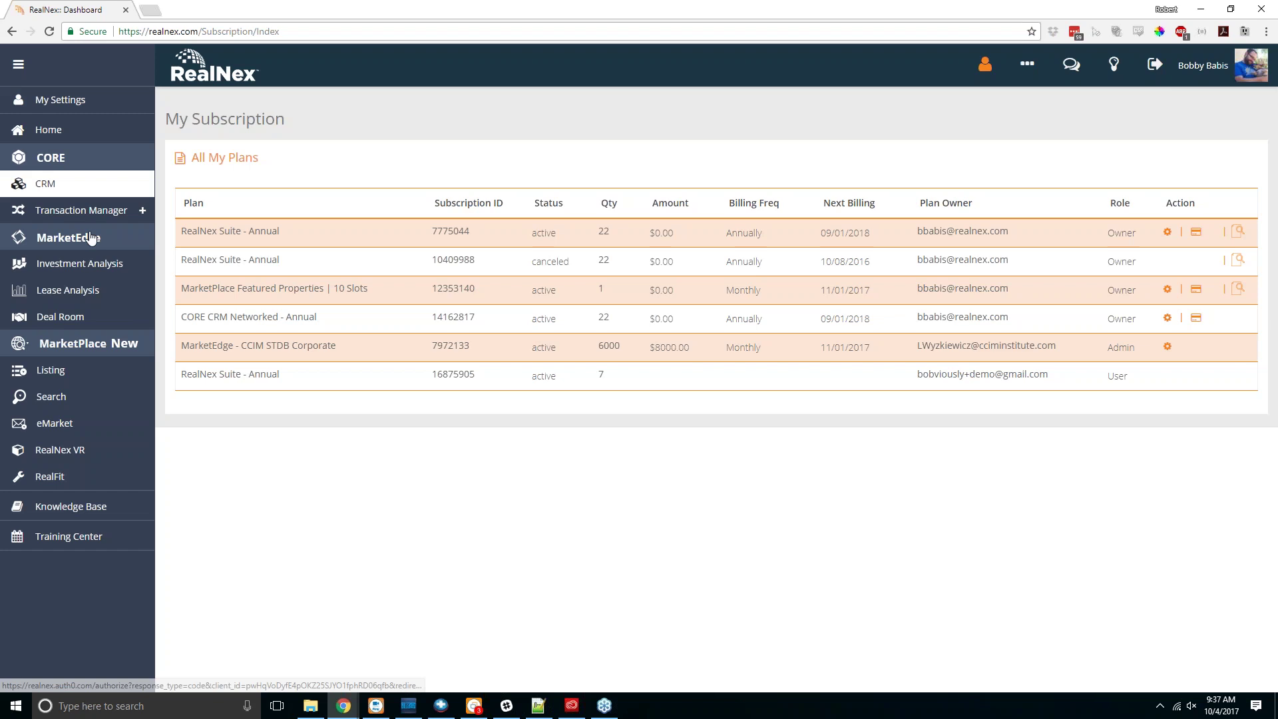
Step: Go from My Listings to the My Contacts page with its 193 contacts
{"action": "left_click", "coordinate": [50, 370]}
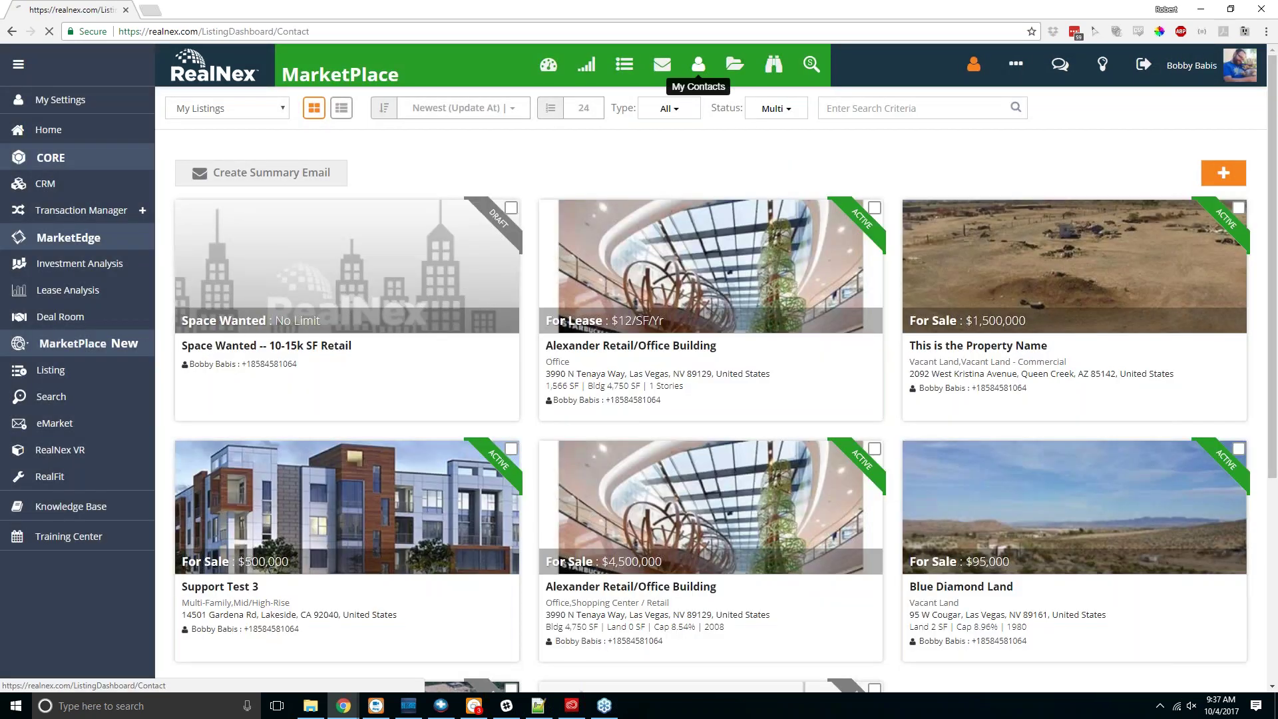
{"action": "left_click", "coordinate": [700, 65]}
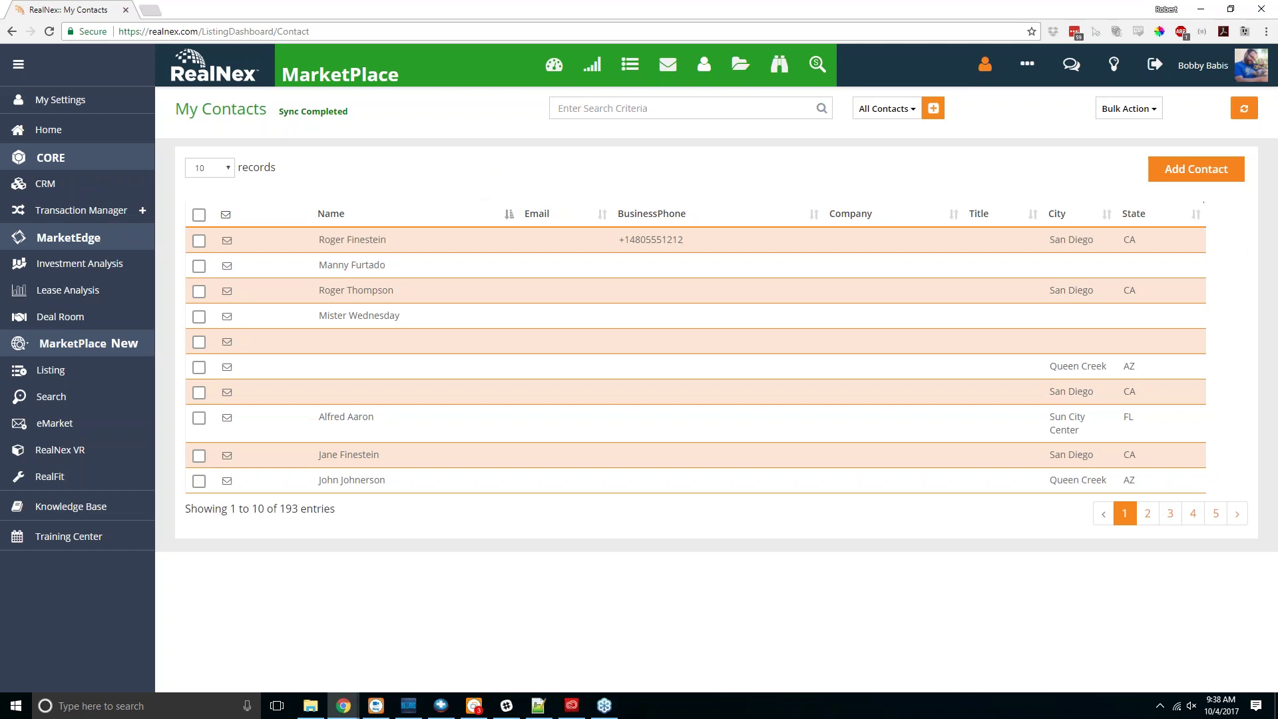
Step: Return from My Contacts to the My Listings page
{"action": "left_click", "coordinate": [80, 371]}
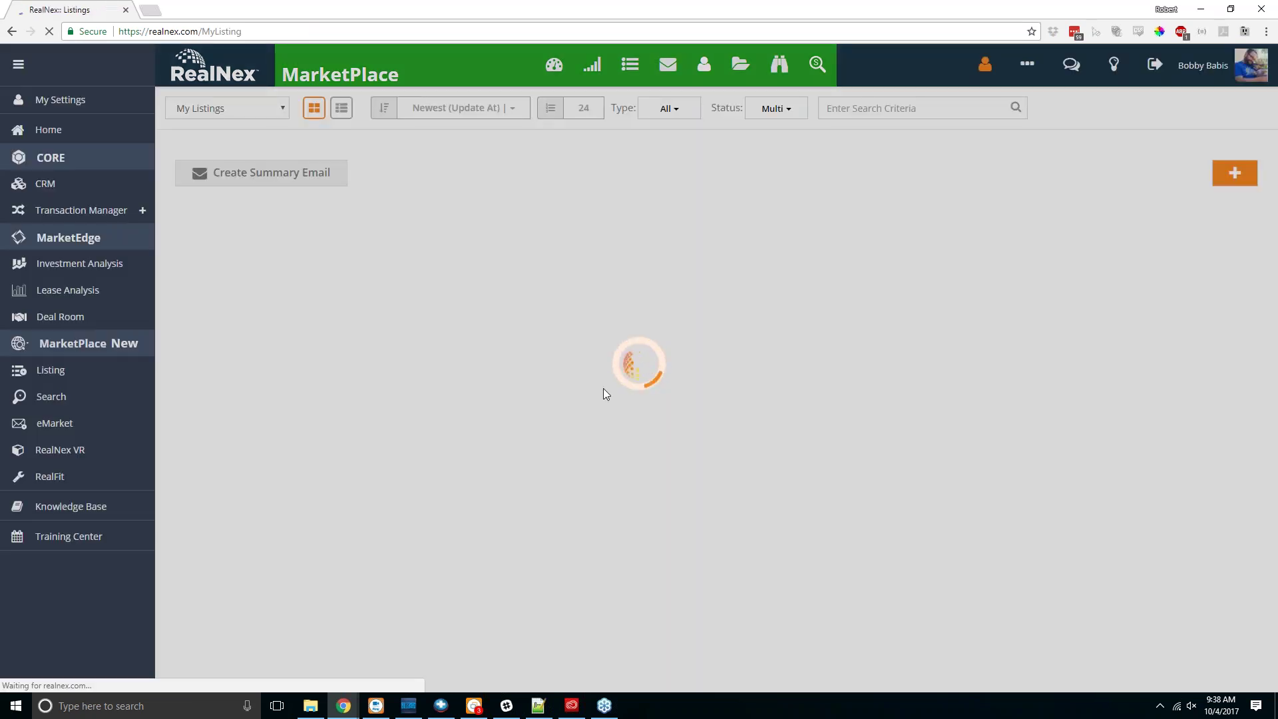
Step: Open the Edit Property page for the Alexander Retail/Office Building lease listing
{"action": "scroll", "coordinate": [514, 415], "scroll_direction": "down", "scroll_amount": 2}
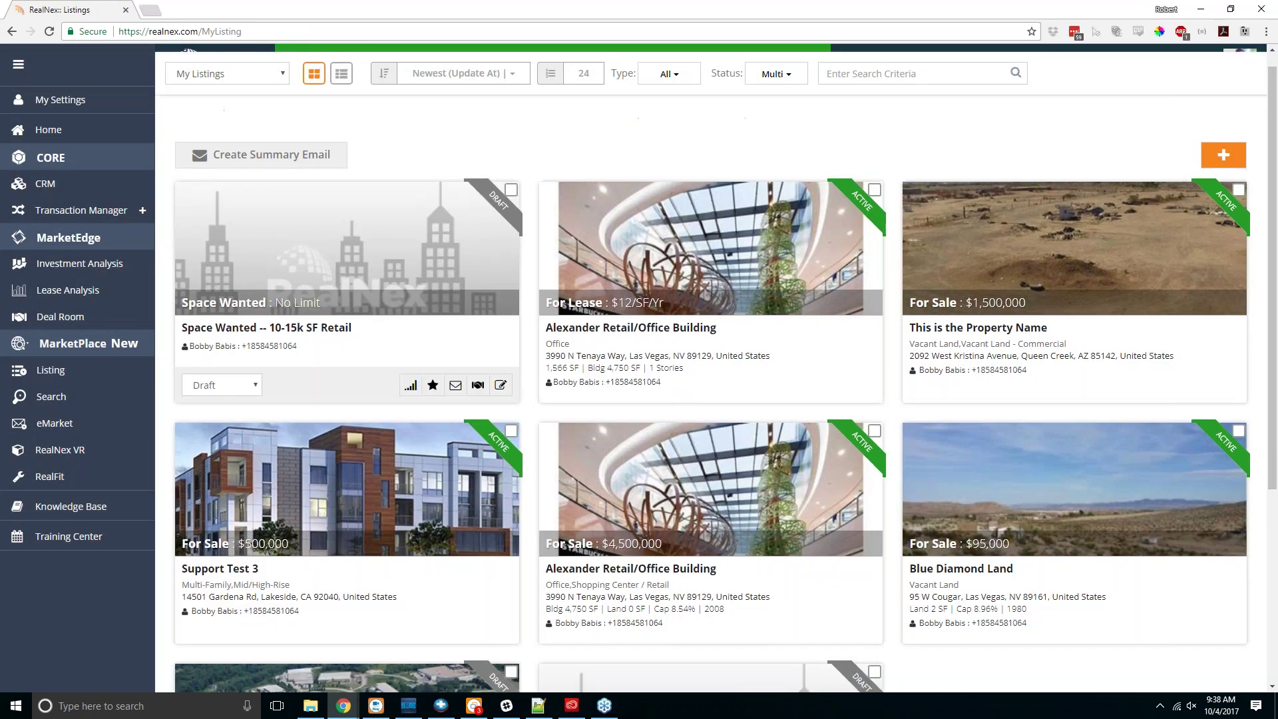
{"action": "scroll", "coordinate": [580, 473], "scroll_direction": "up", "scroll_amount": 3}
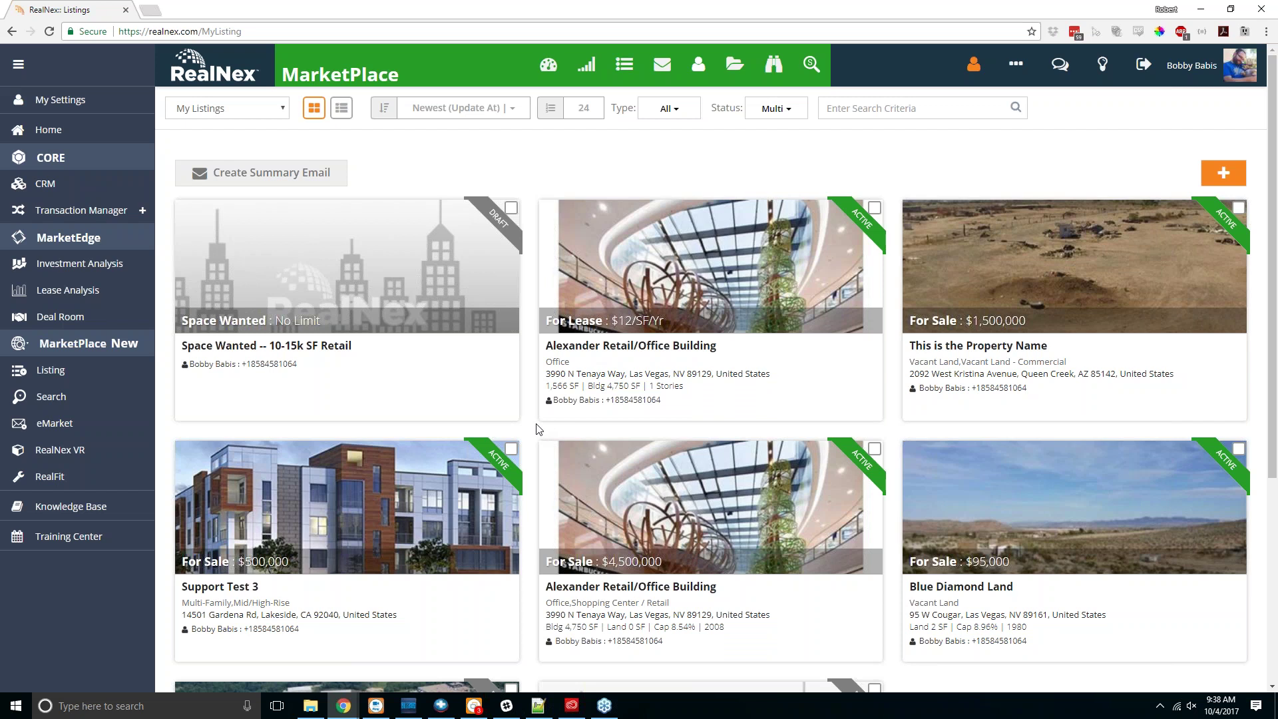
{"action": "mouse_move", "coordinate": [623, 300]}
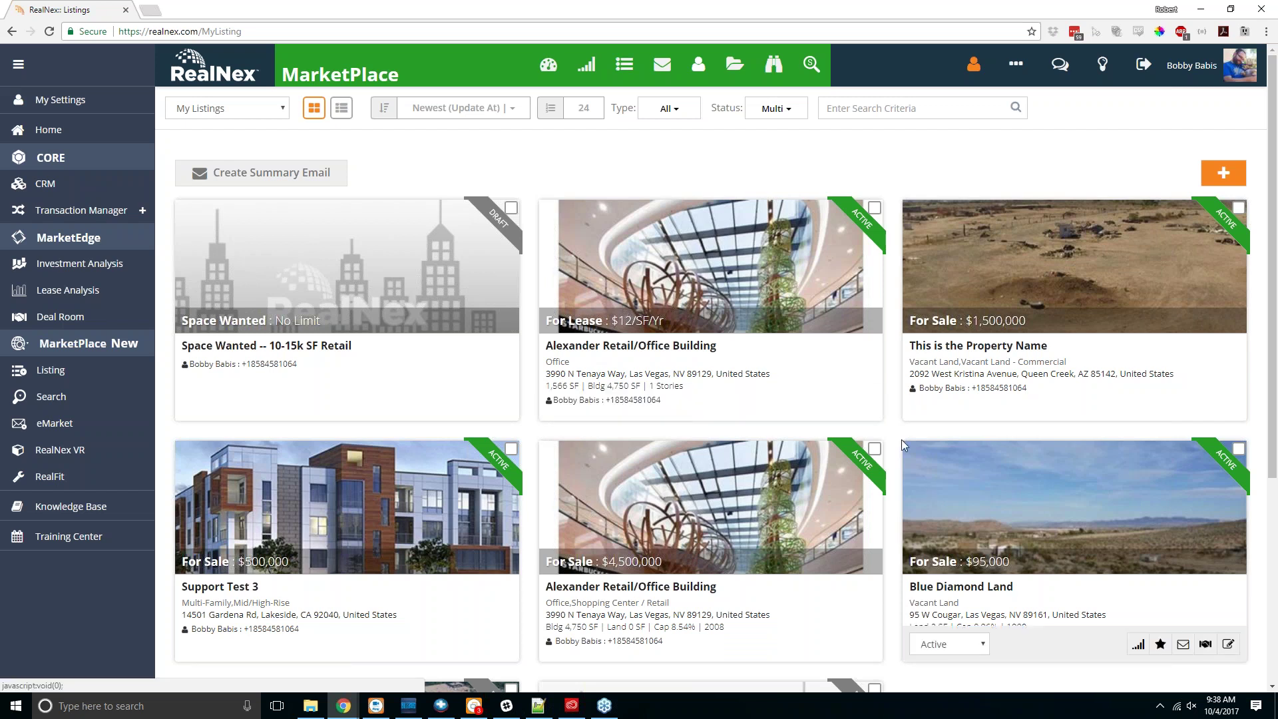
{"action": "left_click", "coordinate": [864, 402]}
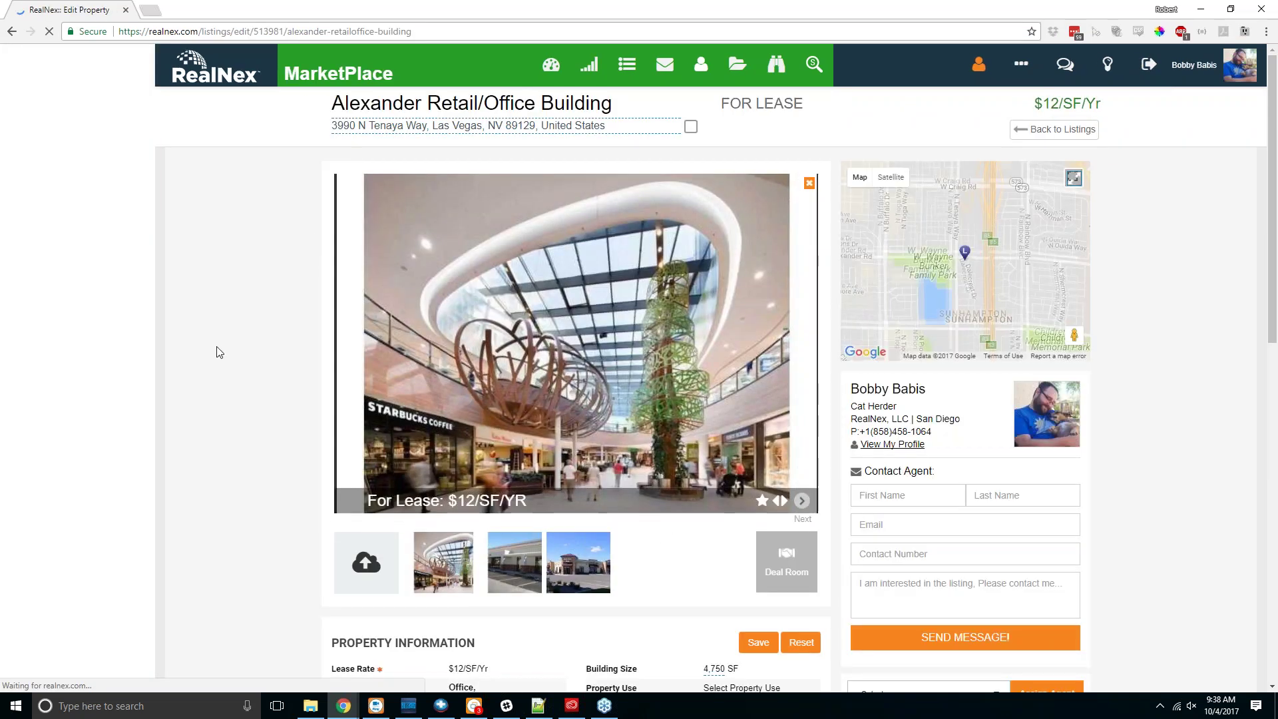
Step: Scroll to the STE 130 space details, then switch to the Firefox My RealNex dashboard
{"action": "scroll", "coordinate": [219, 356], "scroll_direction": "down", "scroll_amount": 7}
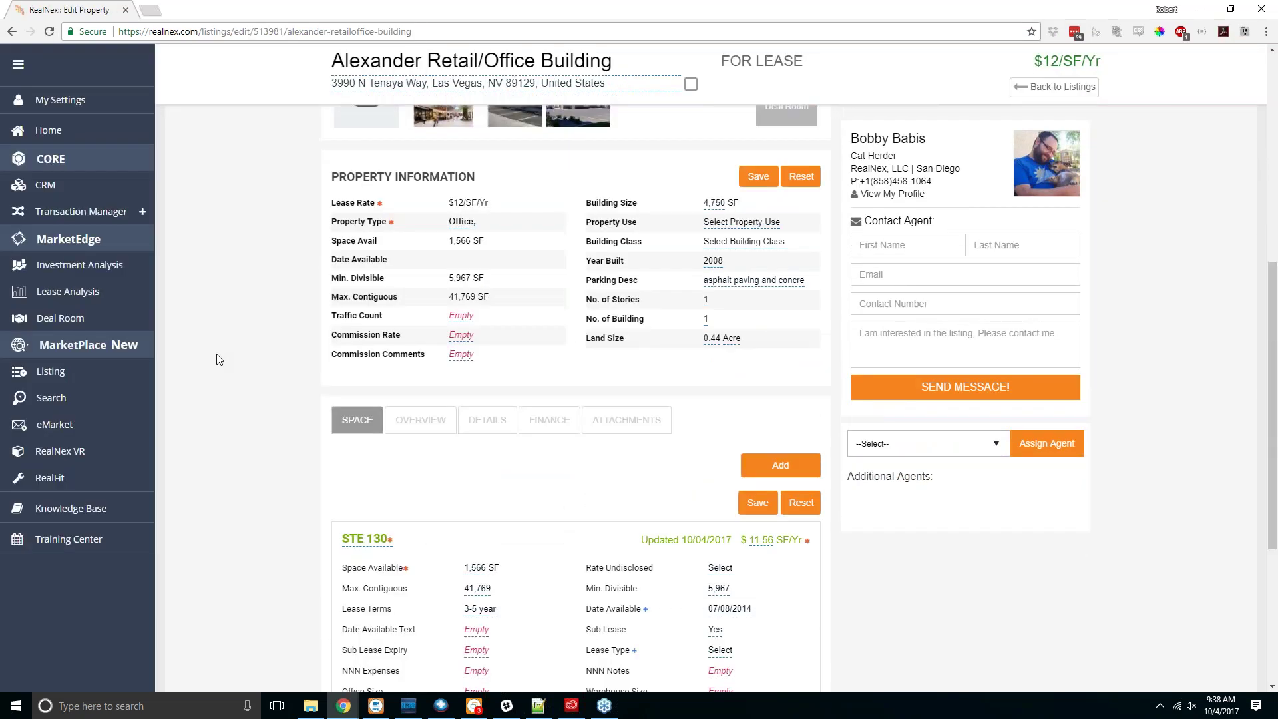
{"action": "scroll", "coordinate": [219, 359], "scroll_direction": "down", "scroll_amount": 4}
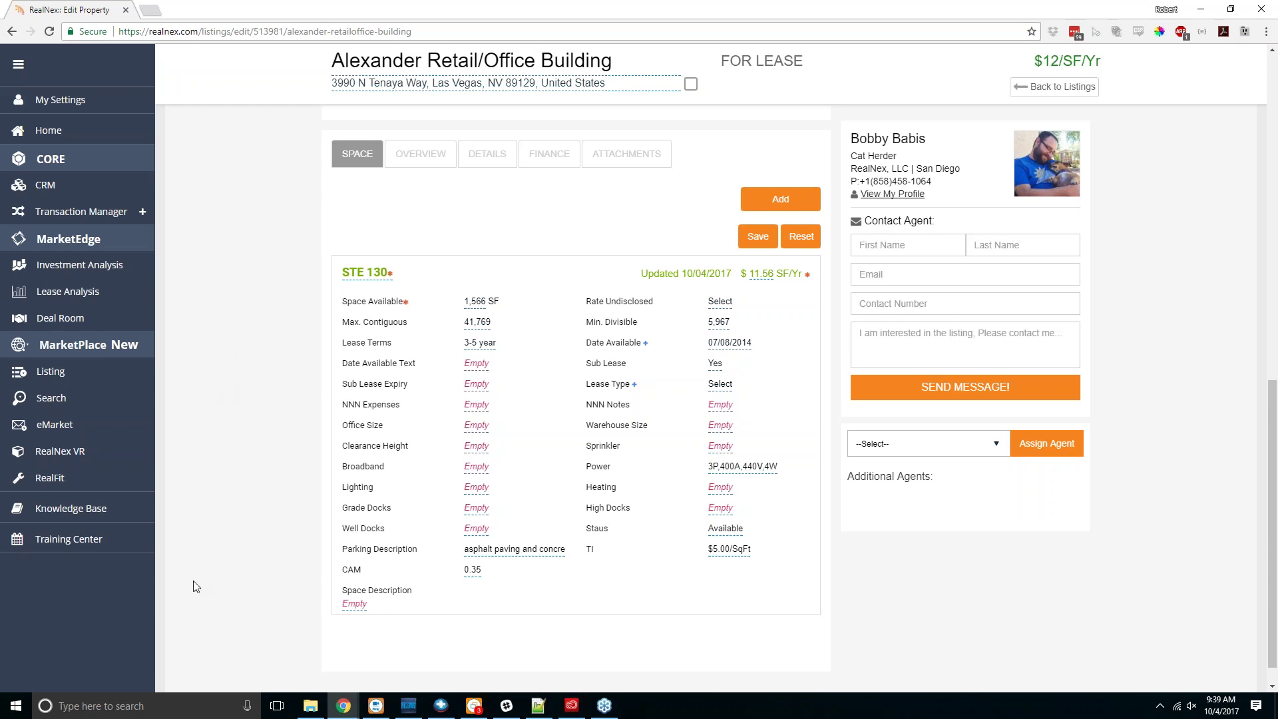
{"action": "key", "text": "super"}
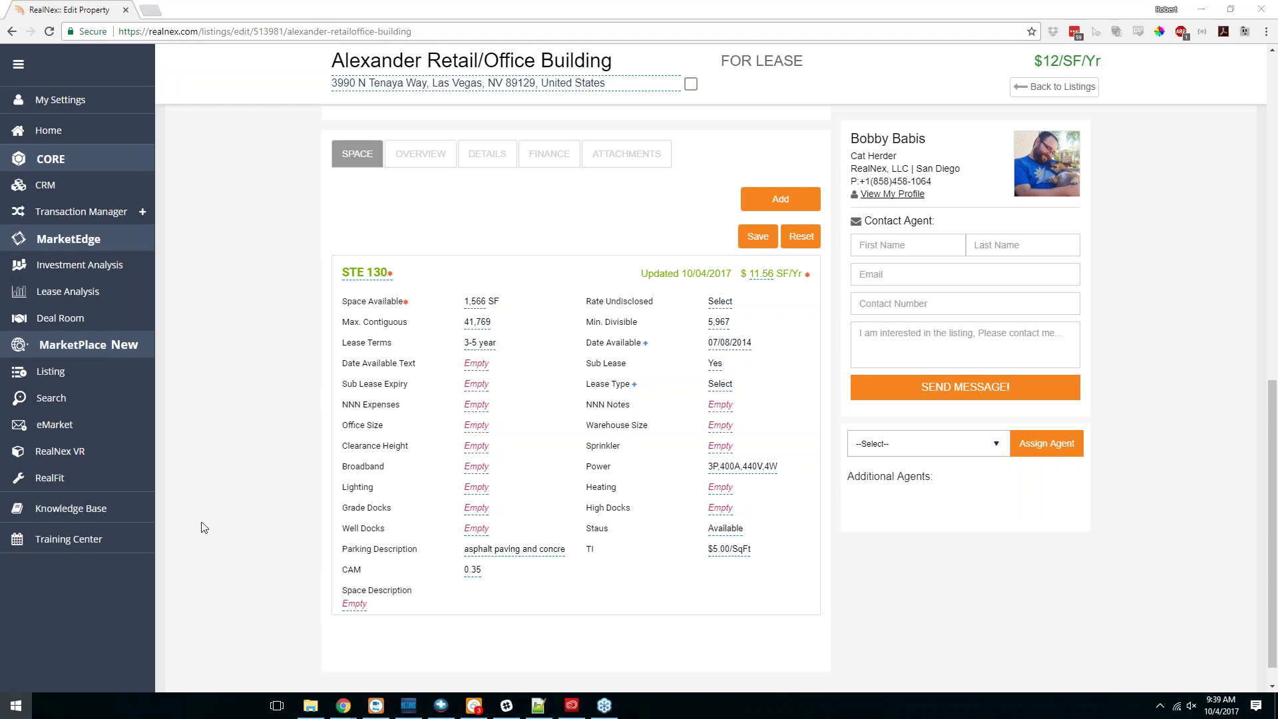
{"action": "key", "text": "super"}
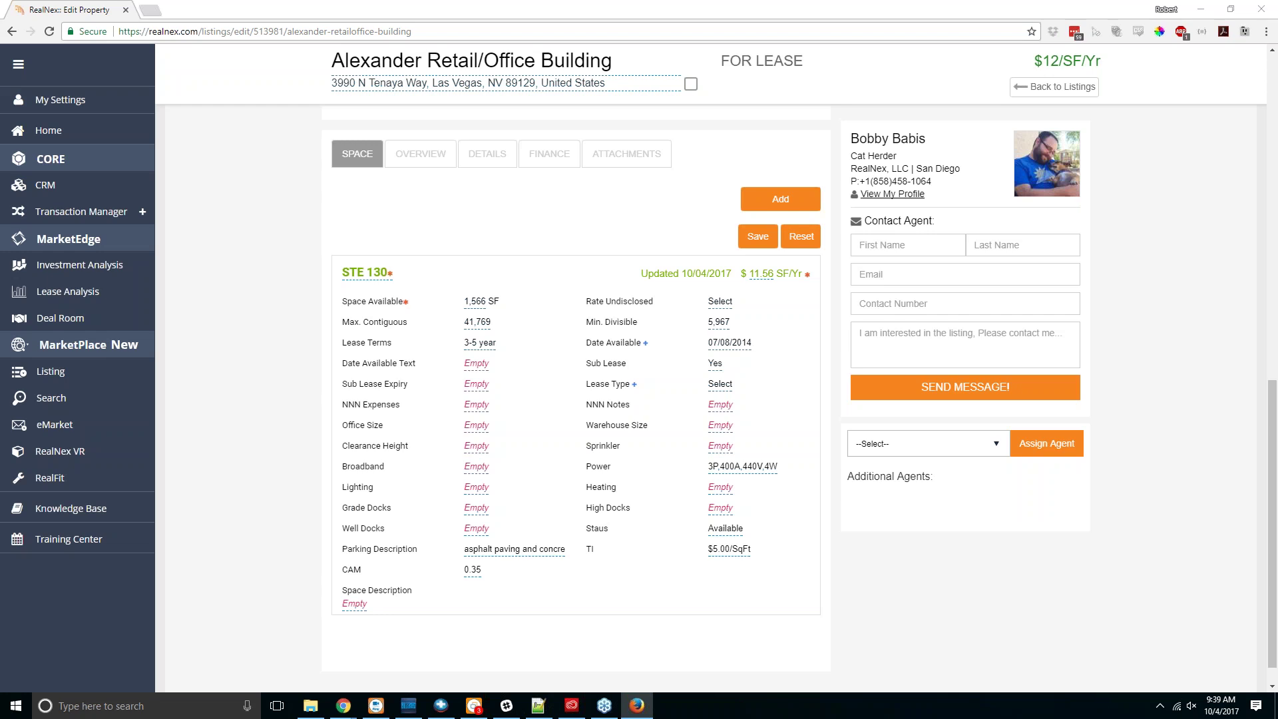
{"action": "key", "text": "alt+Tab"}
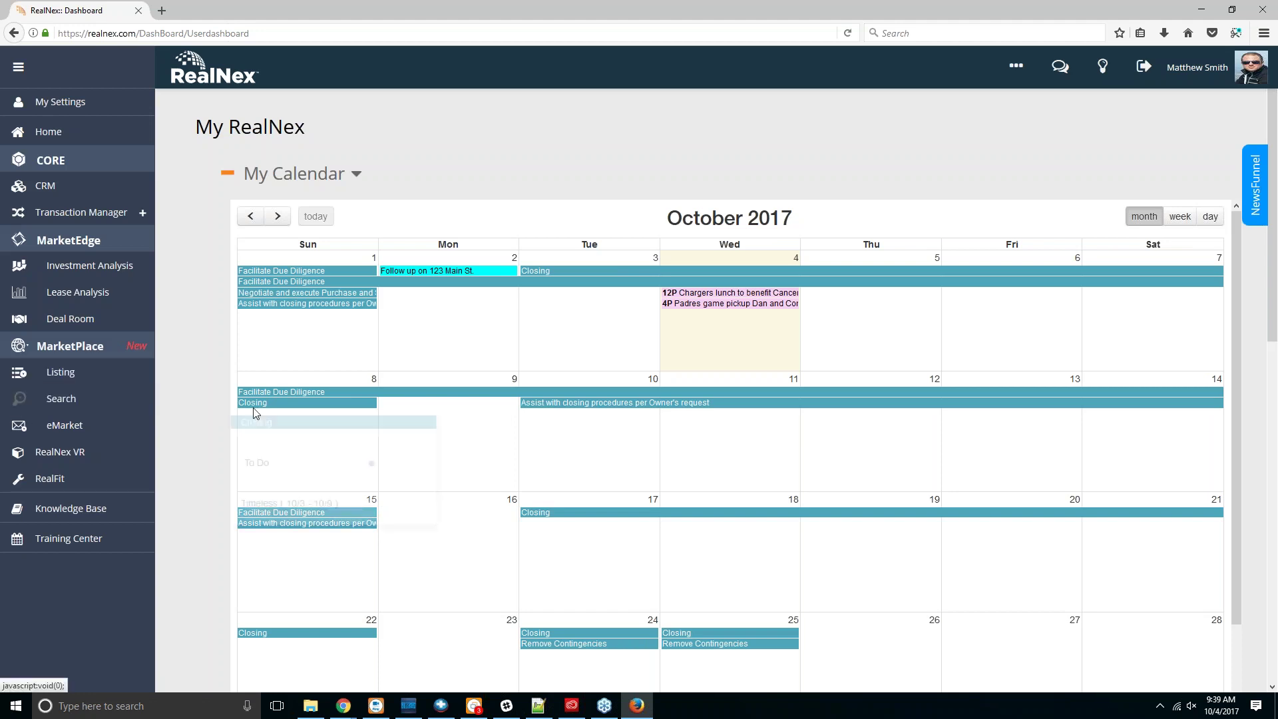
Step: Open MarketPlace Search, showing public listings for Queen Creek, Arizona
{"action": "left_click", "coordinate": [89, 410]}
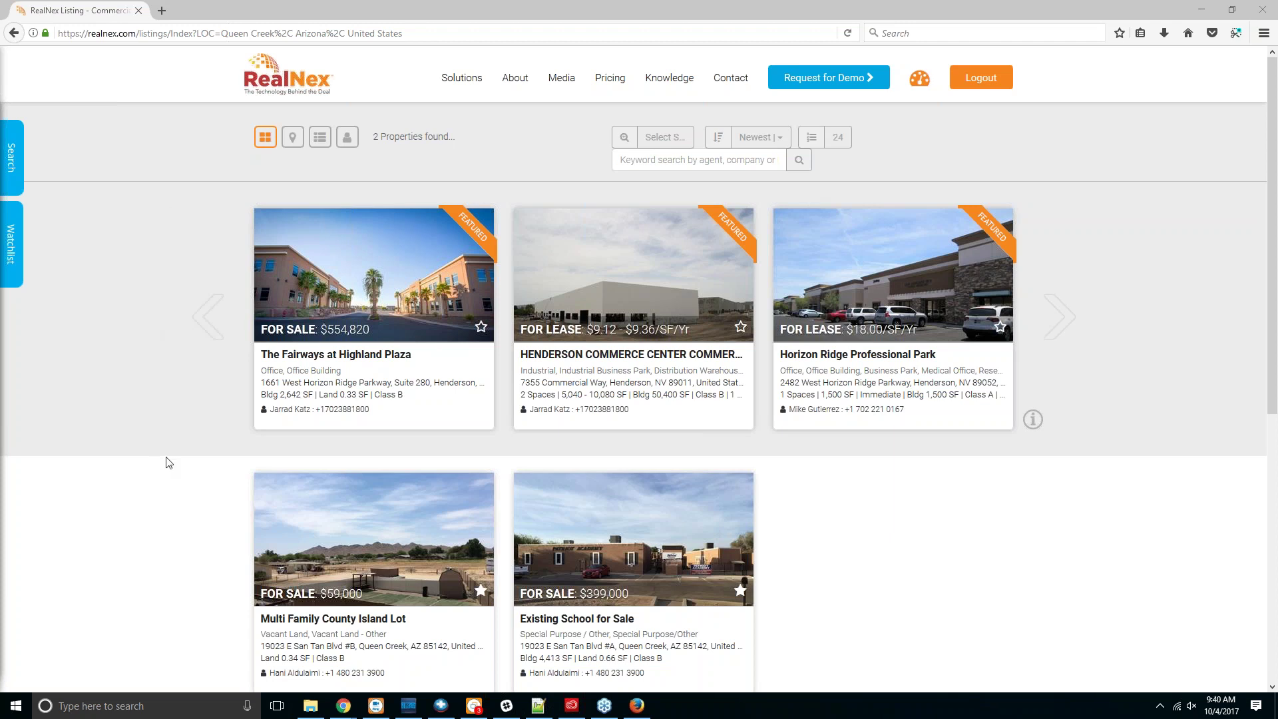
Step: Show the next set of featured listings and scroll through them
{"action": "left_click", "coordinate": [1059, 327]}
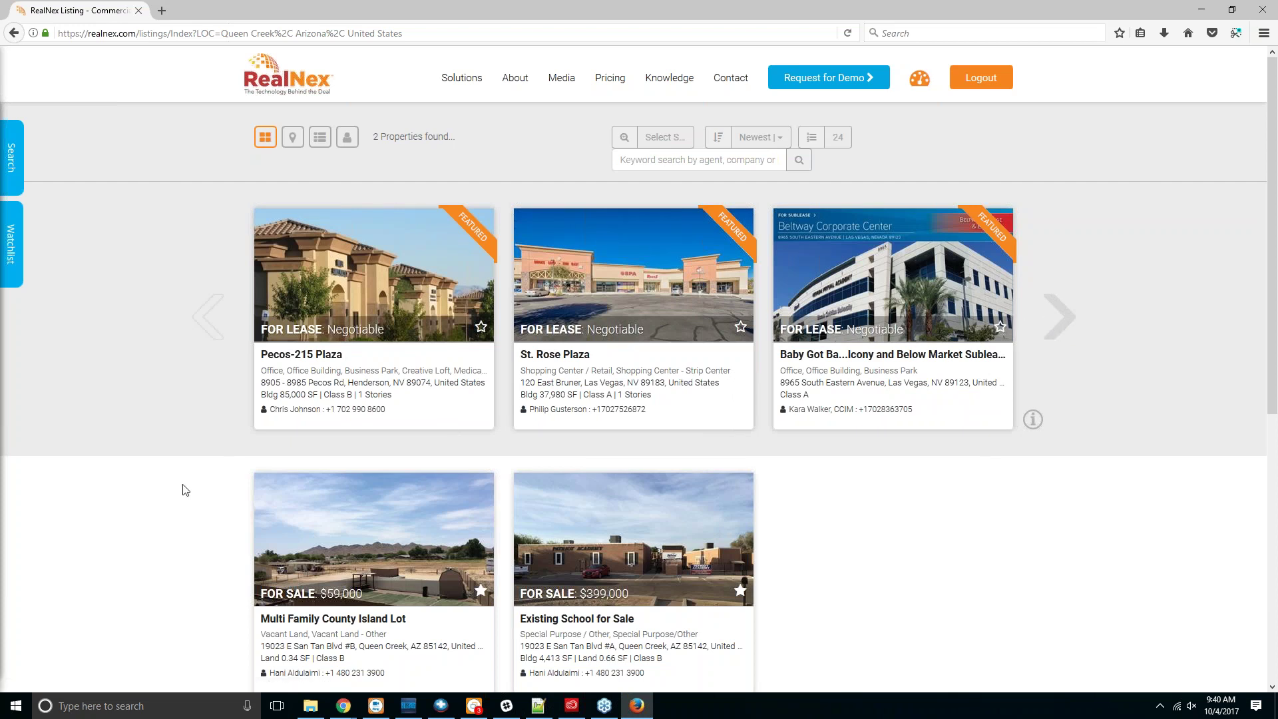
{"action": "scroll", "coordinate": [185, 489], "scroll_direction": "down", "scroll_amount": 5}
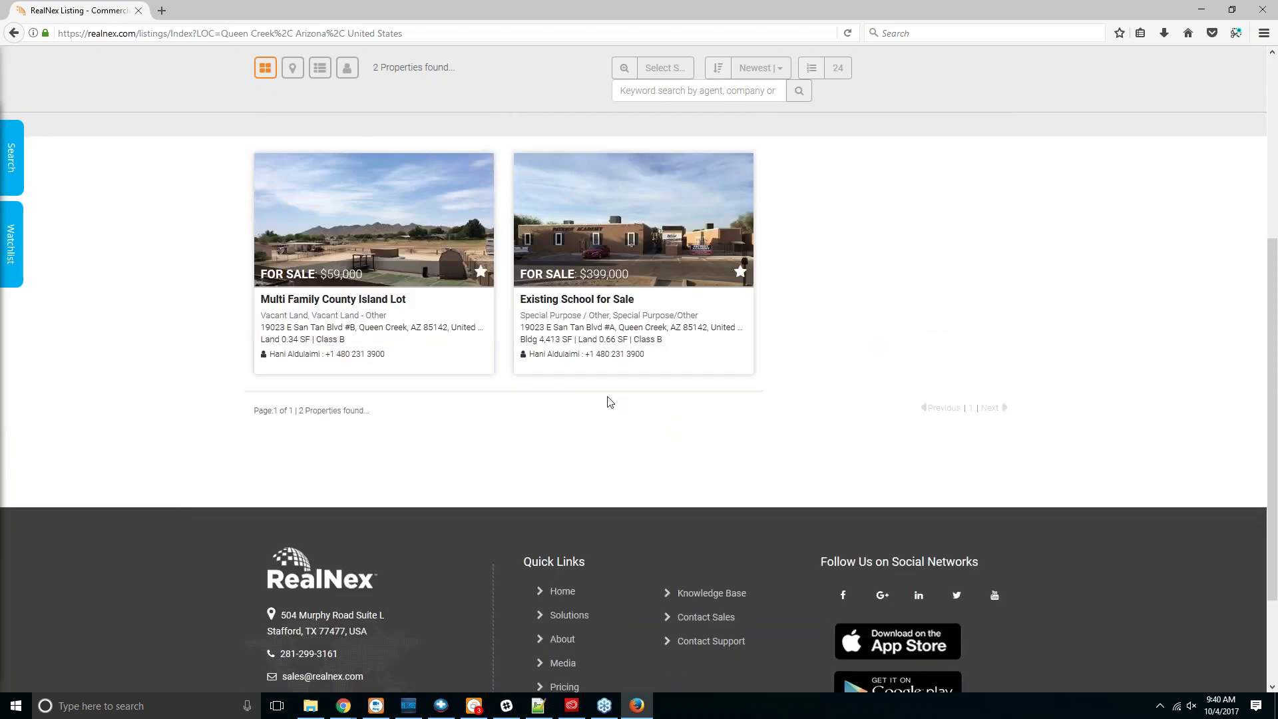
{"action": "scroll", "coordinate": [607, 399], "scroll_direction": "up", "scroll_amount": 1}
{"action": "scroll", "coordinate": [607, 398], "scroll_direction": "up", "scroll_amount": 4}
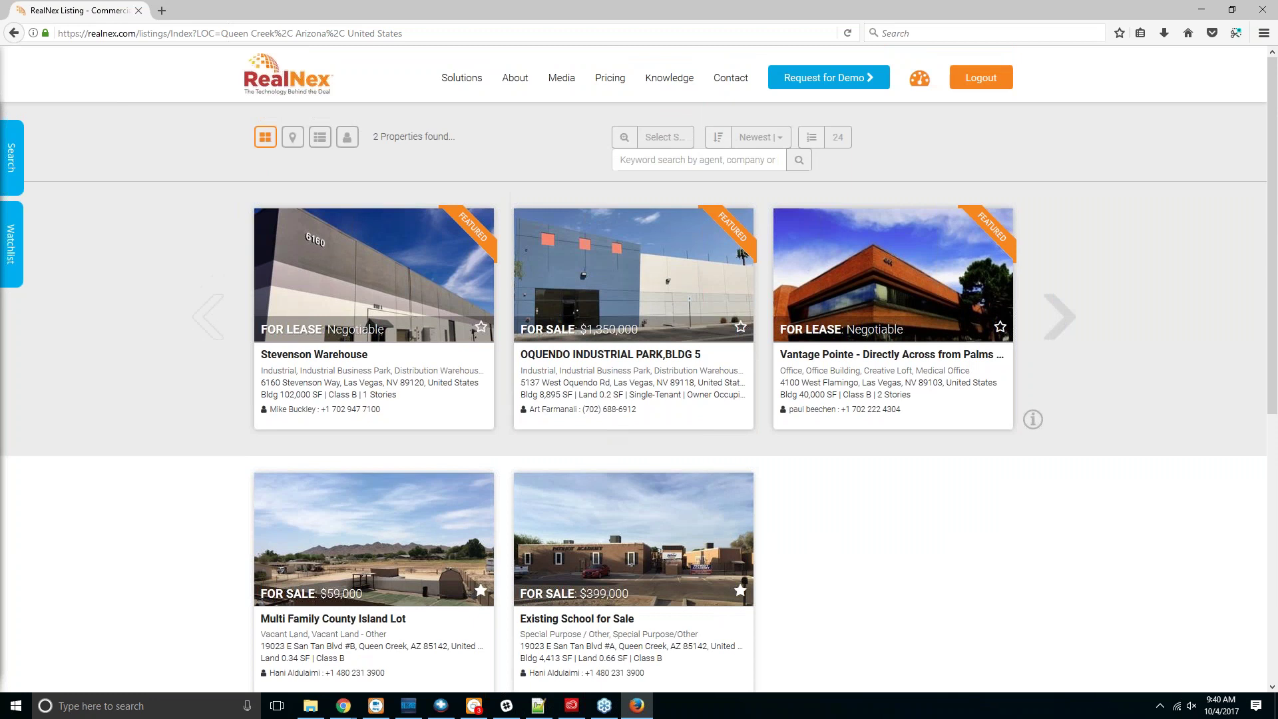
Step: Remove the Queen Creek, AZ, USA location tag and rerun the search, showing 13145 properties
{"action": "left_click", "coordinate": [11, 157]}
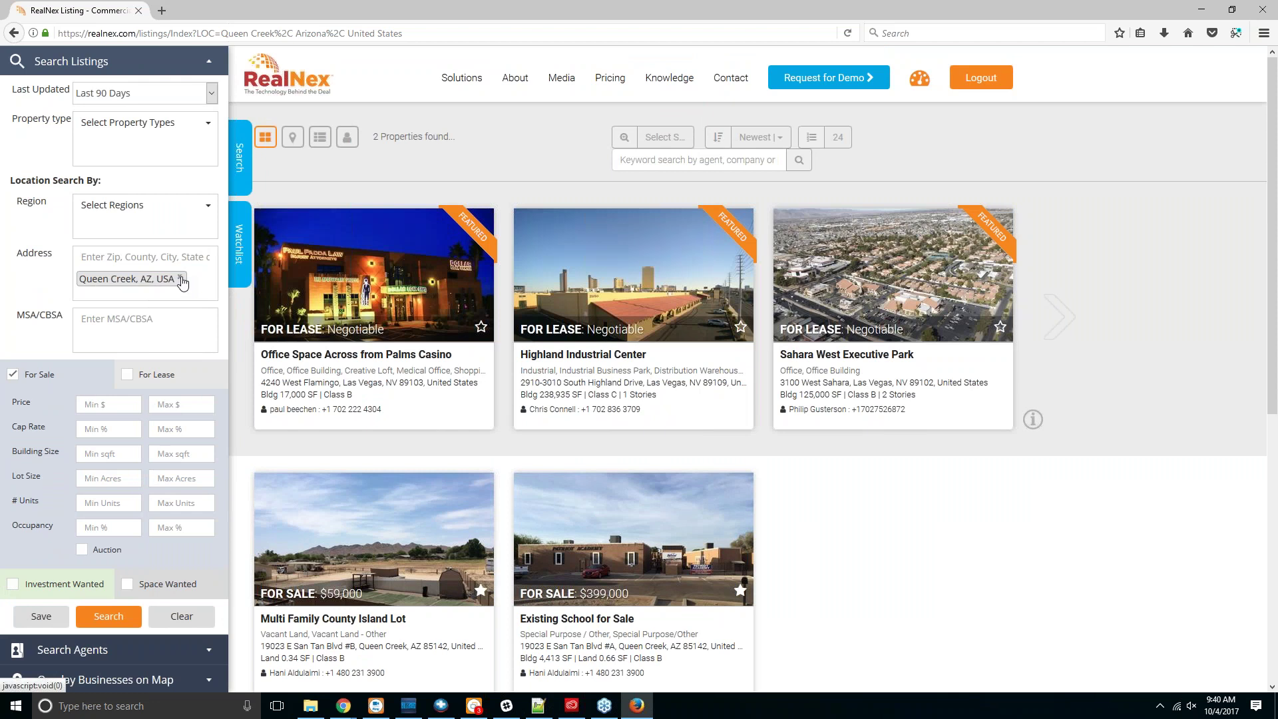
{"action": "left_click", "coordinate": [180, 279]}
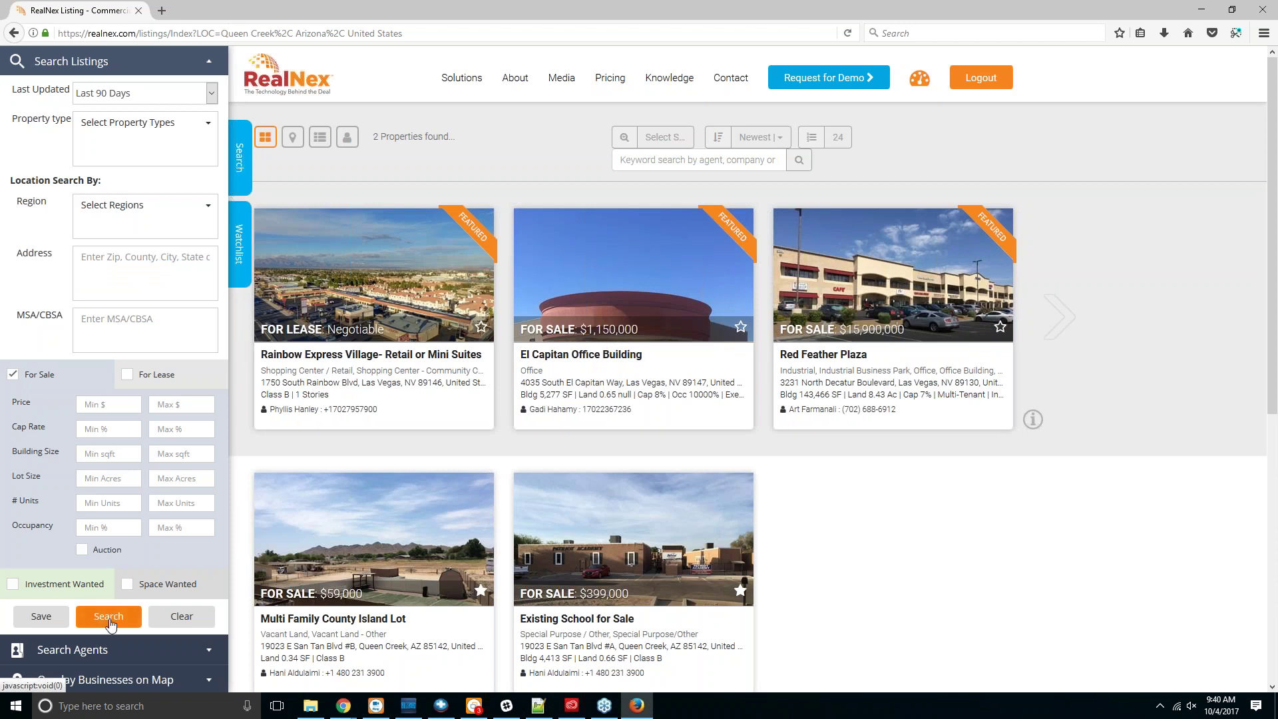
{"action": "right_click", "coordinate": [91, 453]}
{"action": "left_click", "coordinate": [108, 619]}
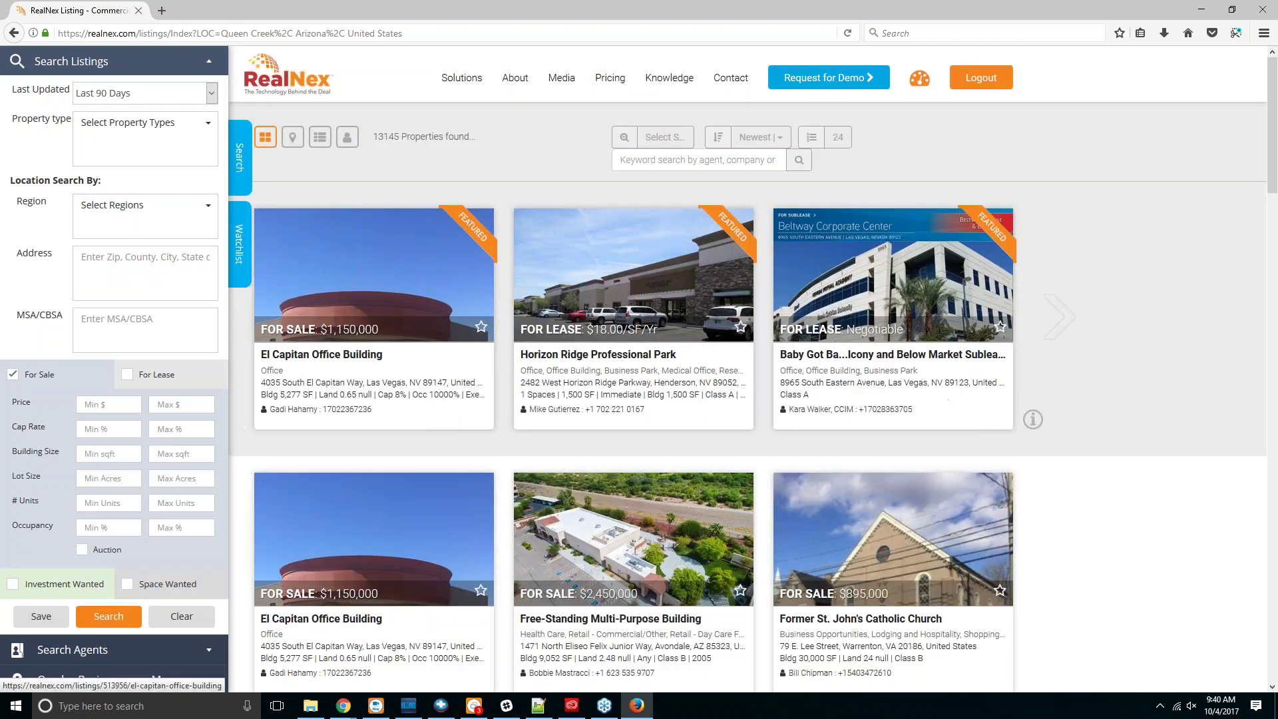
{"action": "left_click_drag", "start_coordinate": [373, 137], "coordinate": [472, 136]}
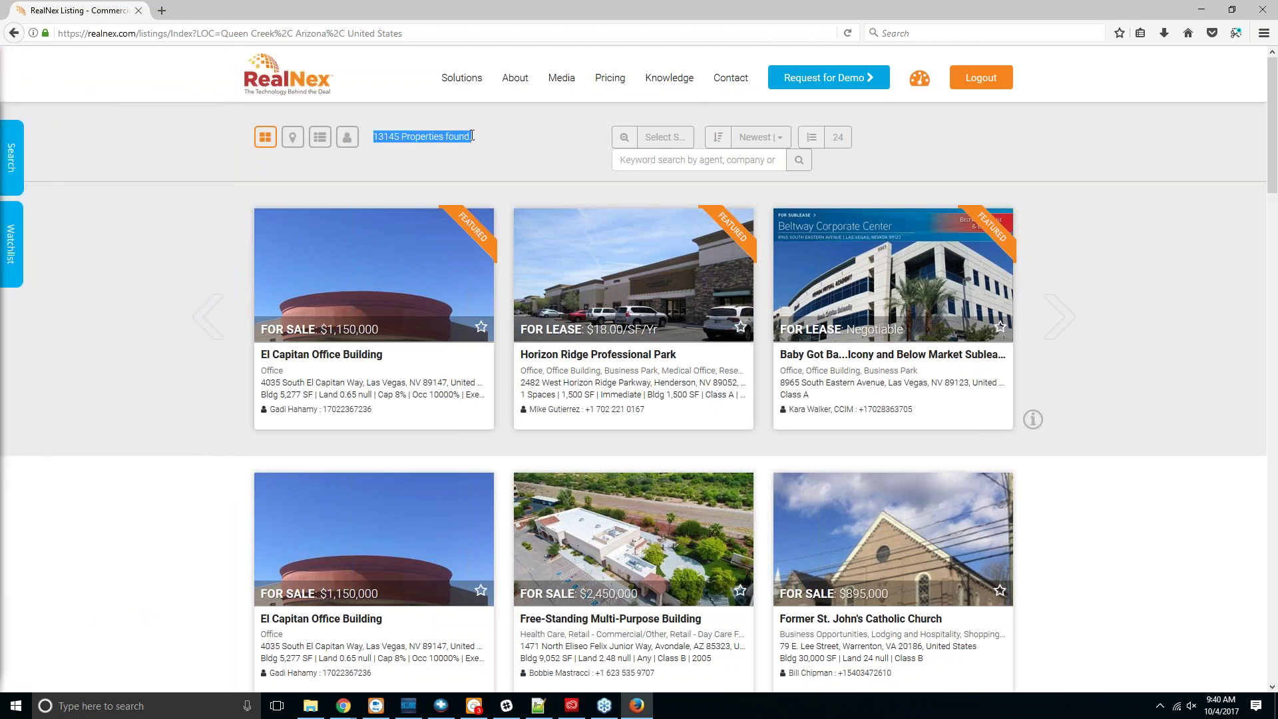
Step: Run a keyword search of listings for the agent's own name
{"action": "left_click", "coordinate": [27, 160]}
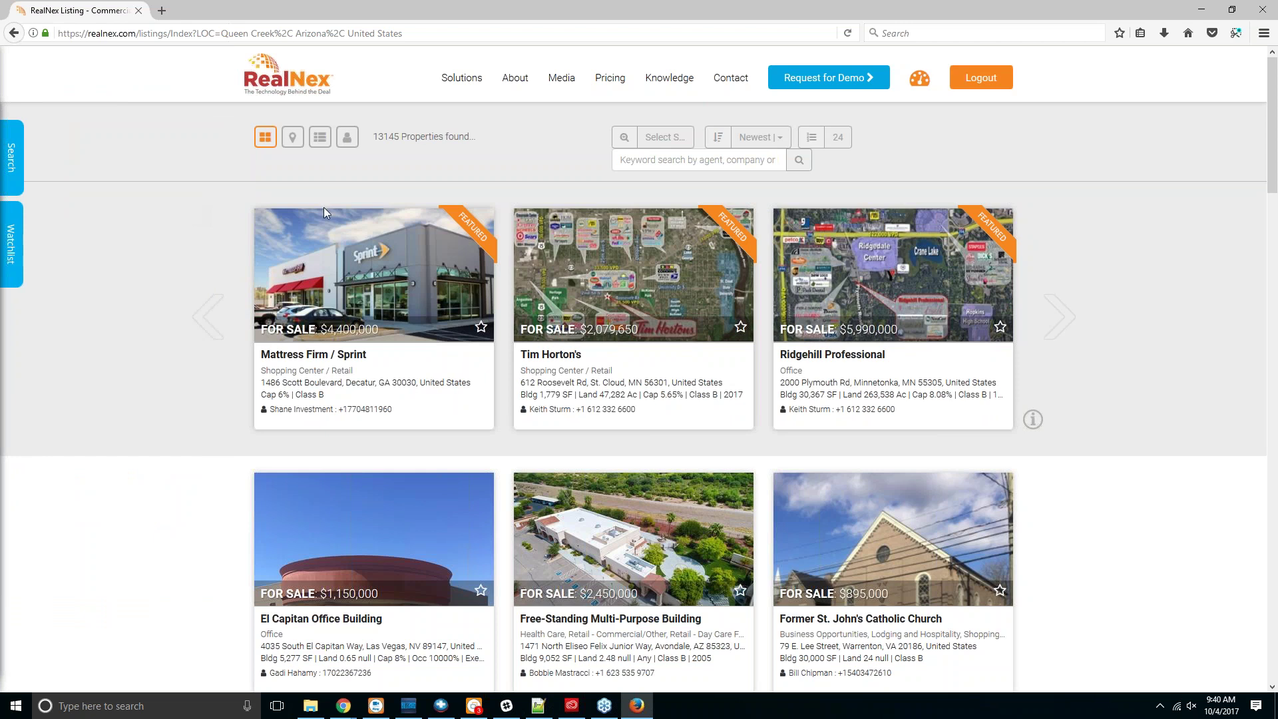
{"action": "left_click", "coordinate": [743, 166]}
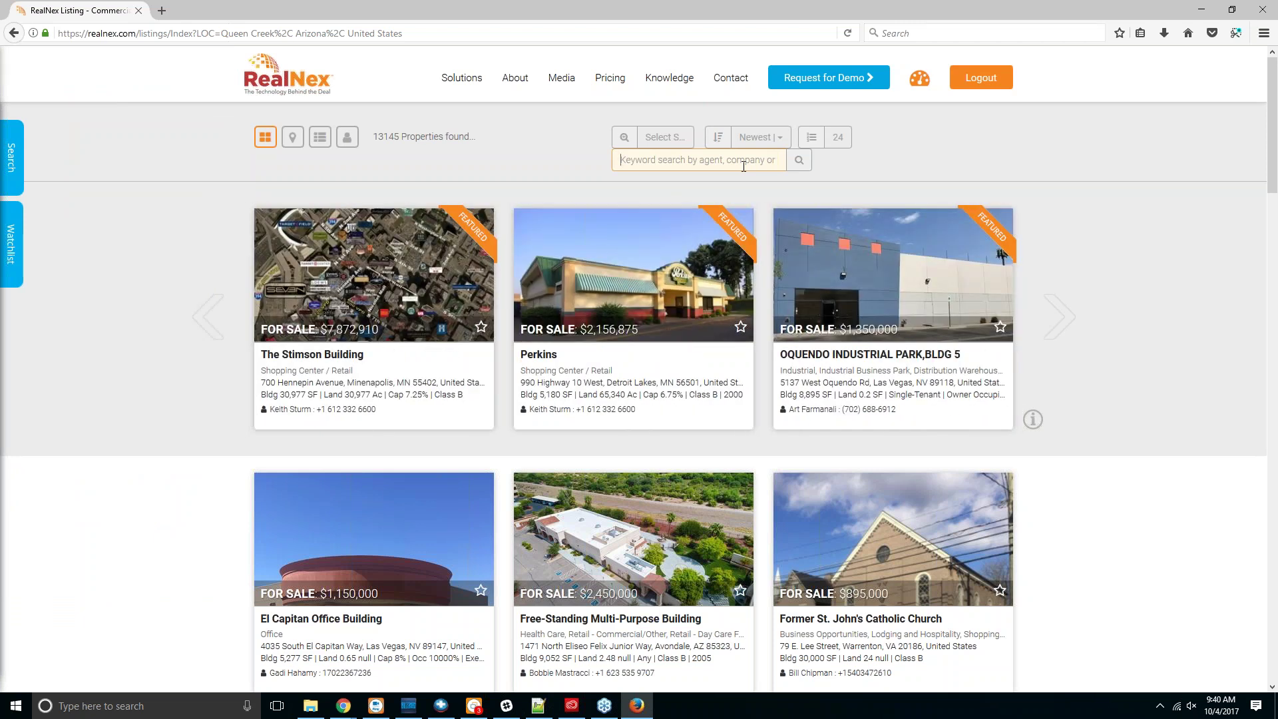
{"action": "key", "text": "Return"}
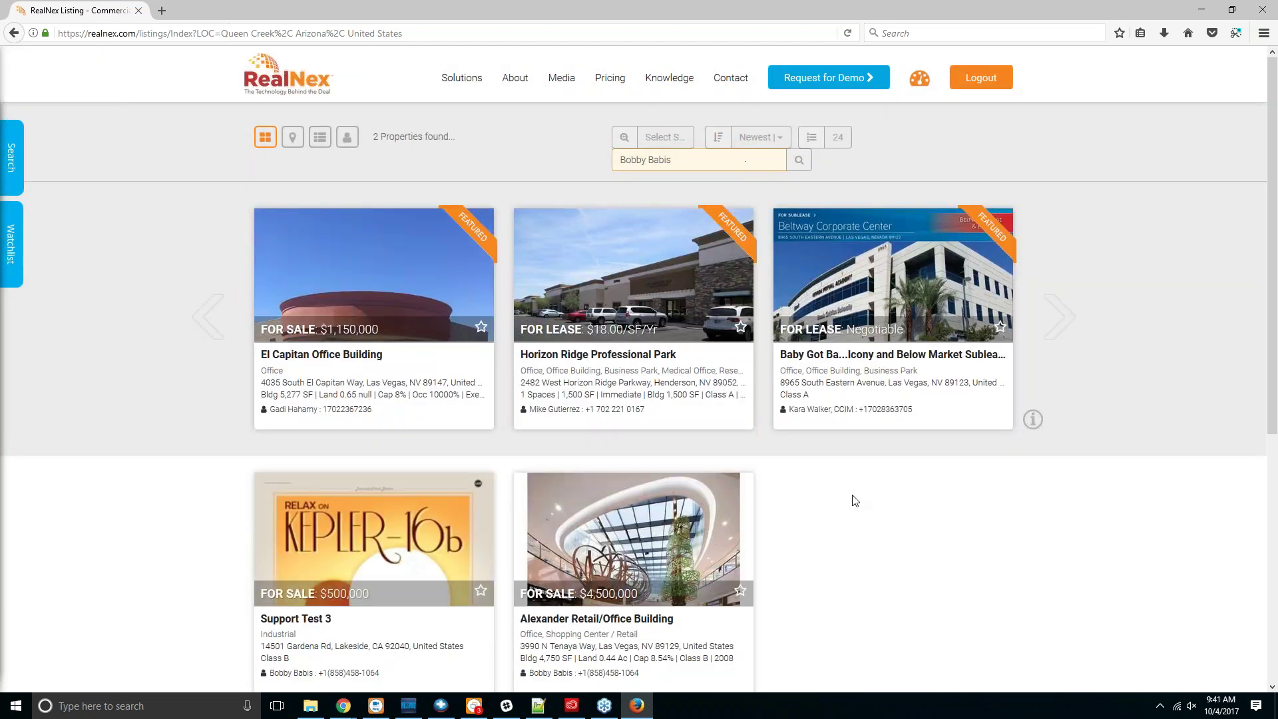
Step: Tick For Lease in the search filters so lease listings are included, giving 3 properties
{"action": "scroll", "coordinate": [855, 501], "scroll_direction": "down", "scroll_amount": 4}
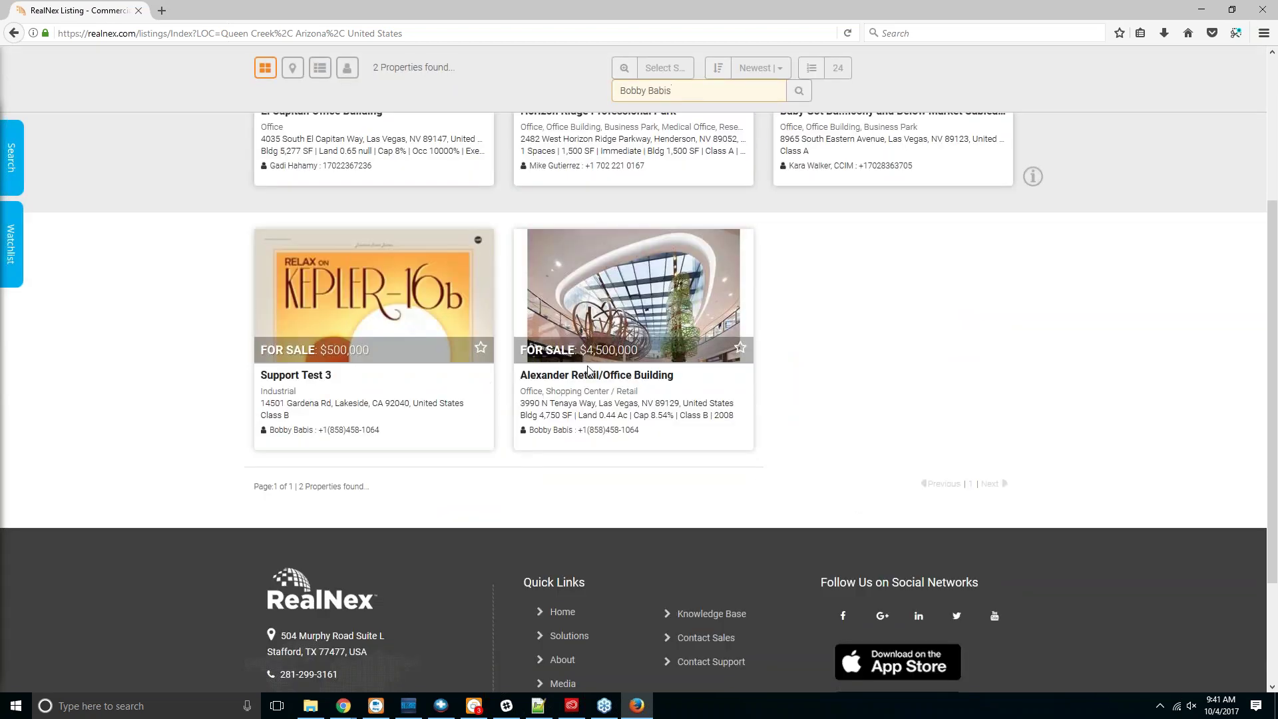
{"action": "scroll", "coordinate": [179, 292], "scroll_direction": "up", "scroll_amount": 2}
{"action": "scroll", "coordinate": [178, 292], "scroll_direction": "up", "scroll_amount": 1}
{"action": "left_click", "coordinate": [11, 158]}
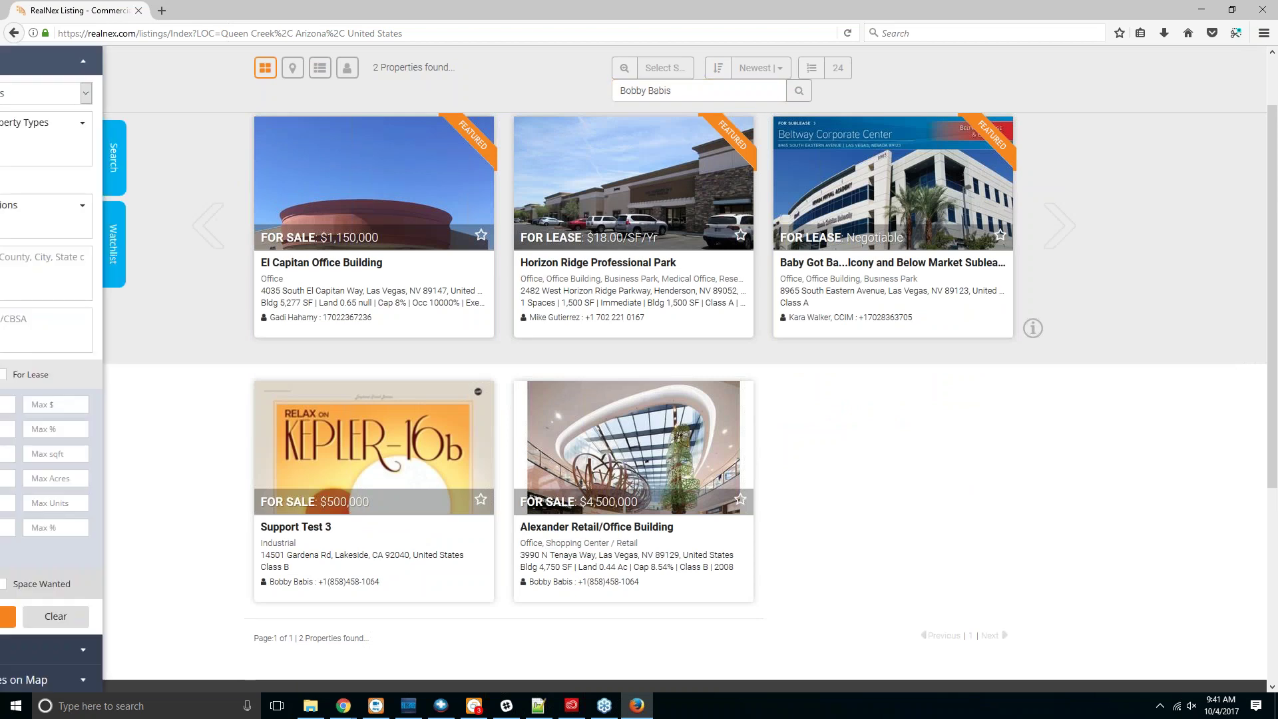
{"action": "left_click", "coordinate": [127, 375]}
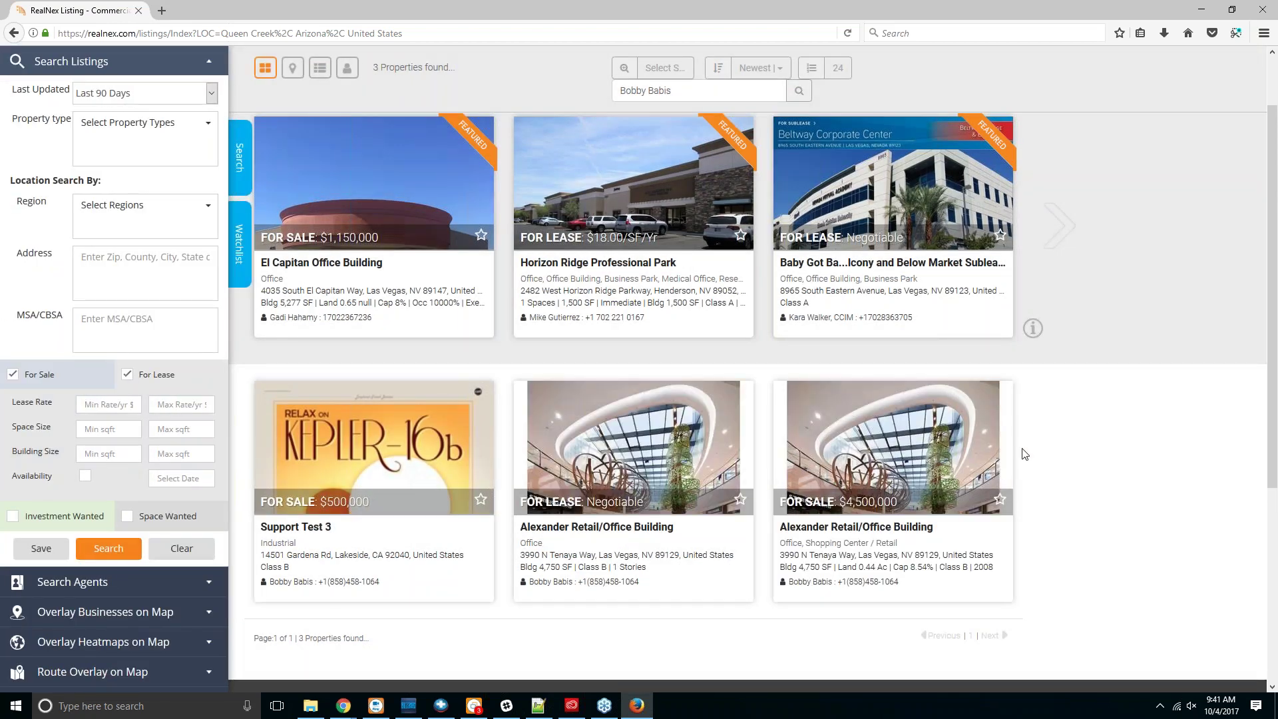
{"action": "scroll", "coordinate": [1025, 454], "scroll_direction": "down", "scroll_amount": 2}
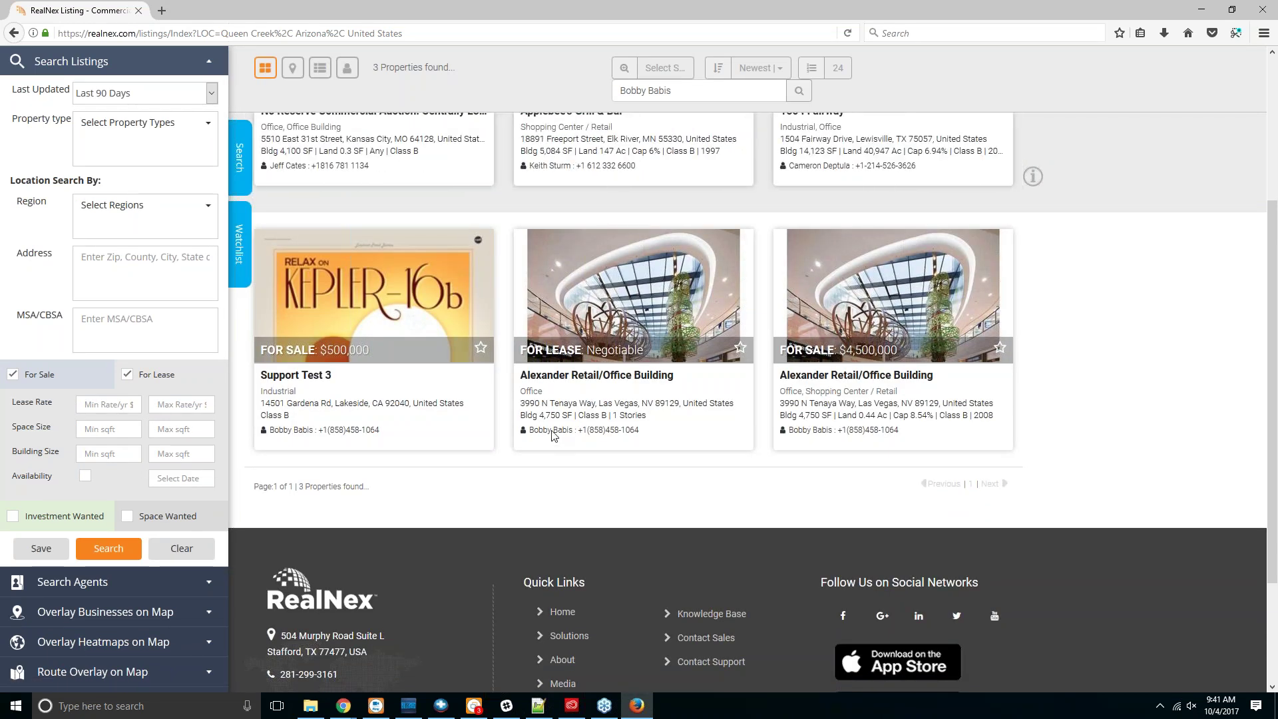
Step: Replace the search keyword with MDL and run the search
{"action": "scroll", "coordinate": [552, 436], "scroll_direction": "up", "scroll_amount": 2}
{"action": "scroll", "coordinate": [552, 436], "scroll_direction": "up", "scroll_amount": 1}
{"action": "triple_click", "coordinate": [666, 159]}
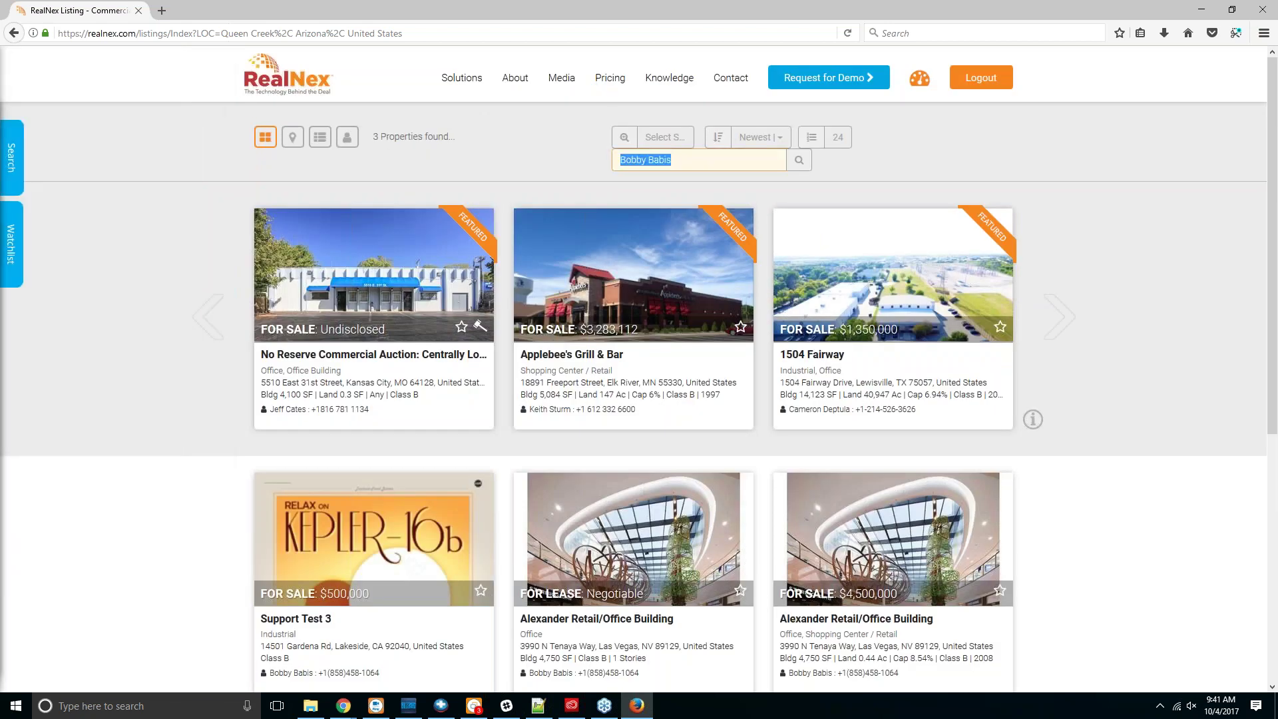
{"action": "type", "text": "MDL"}
{"action": "key", "text": "Return"}
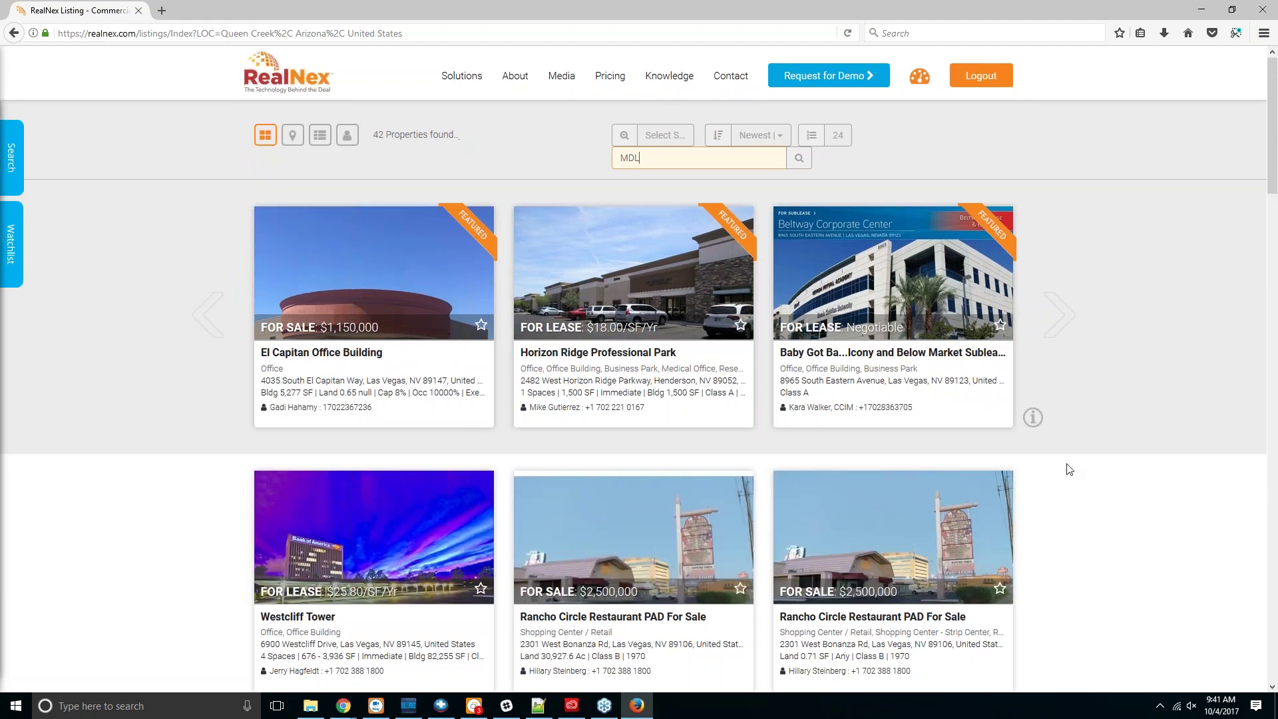
Step: Review the 42 MDL results, then delete the keyword and rerun, returning 23207 properties
{"action": "scroll", "coordinate": [1069, 469], "scroll_direction": "down", "scroll_amount": 3}
{"action": "scroll", "coordinate": [1068, 469], "scroll_direction": "down", "scroll_amount": 3}
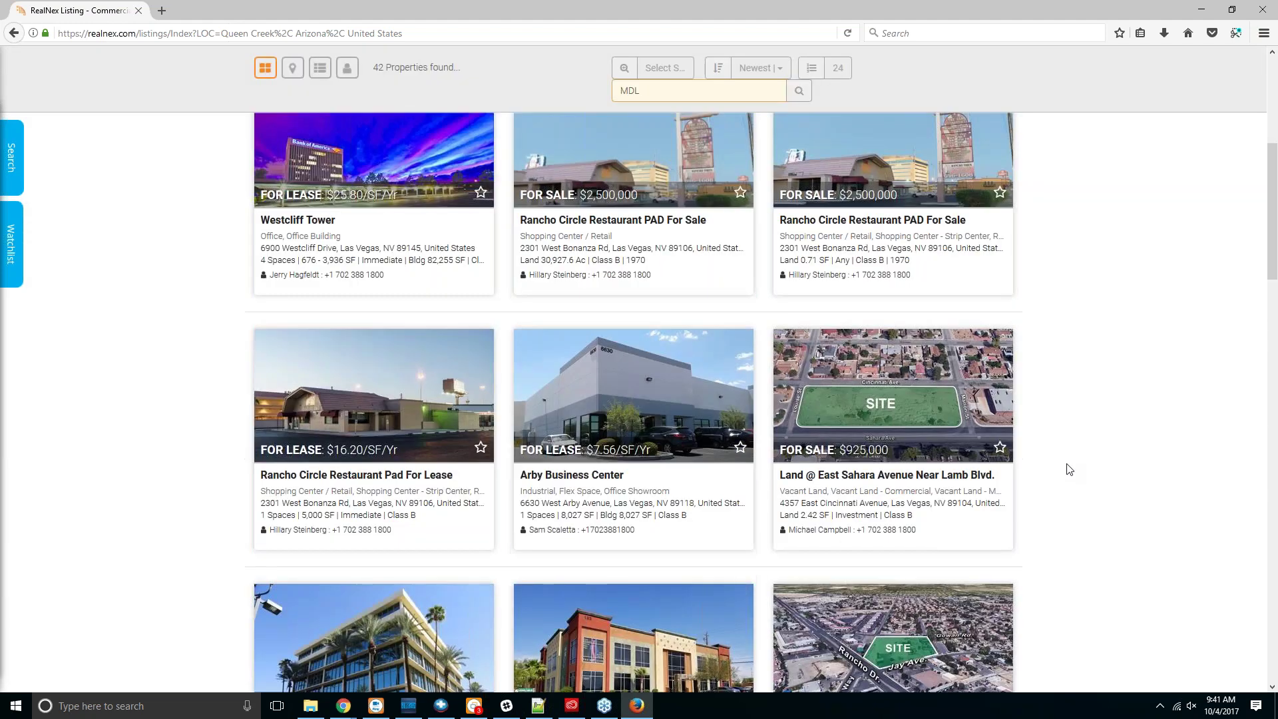
{"action": "scroll", "coordinate": [1068, 469], "scroll_direction": "down", "scroll_amount": 10}
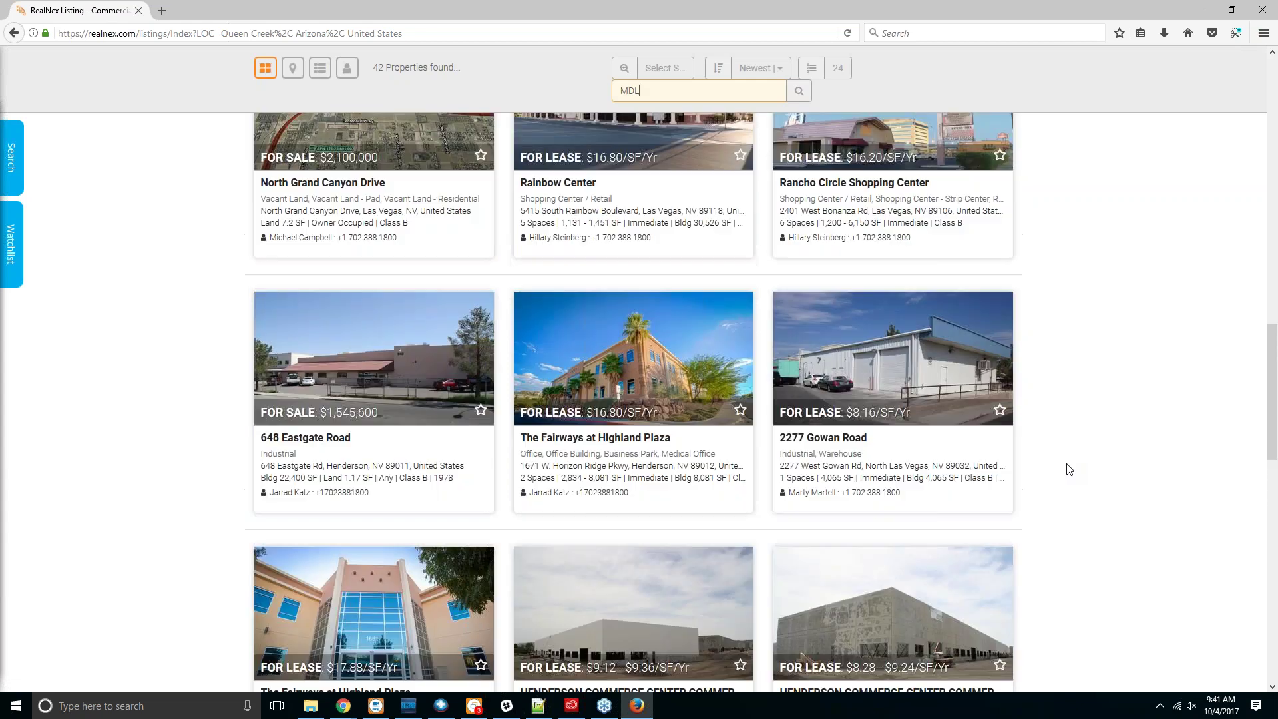
{"action": "scroll", "coordinate": [1067, 468], "scroll_direction": "down", "scroll_amount": 10}
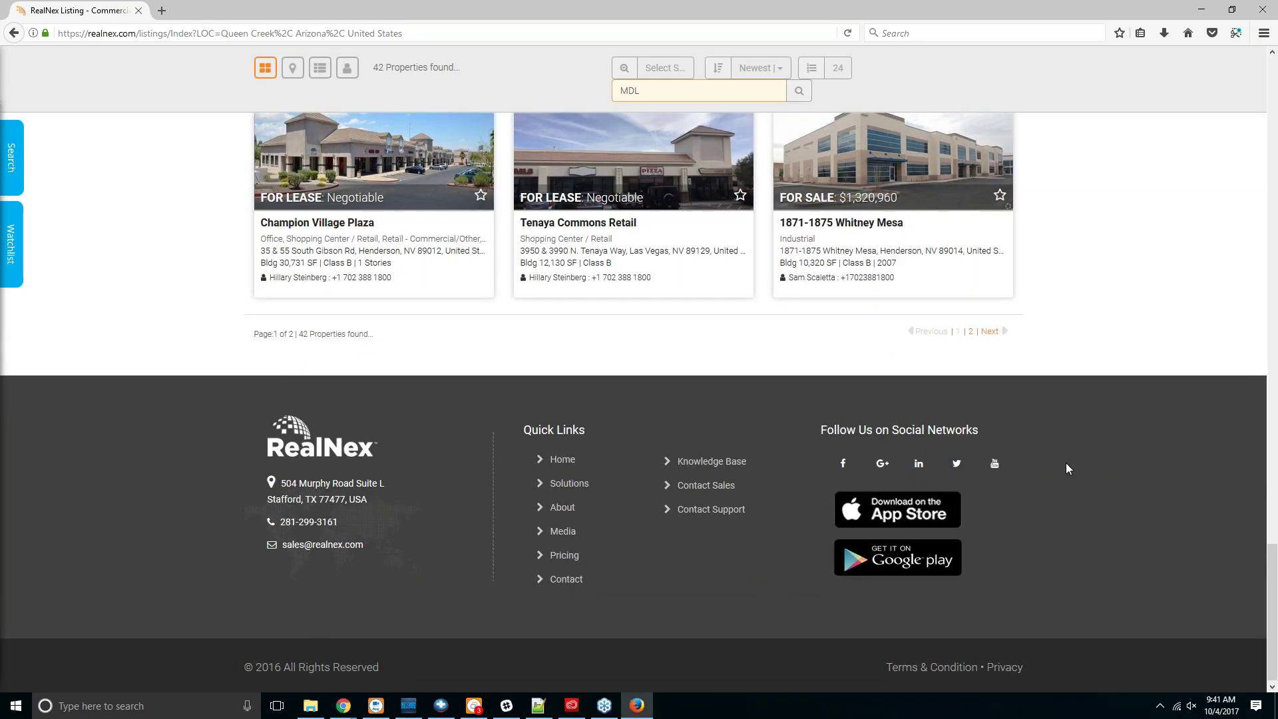
{"action": "scroll", "coordinate": [1067, 468], "scroll_direction": "up", "scroll_amount": 5}
{"action": "scroll", "coordinate": [1065, 466], "scroll_direction": "up", "scroll_amount": 20}
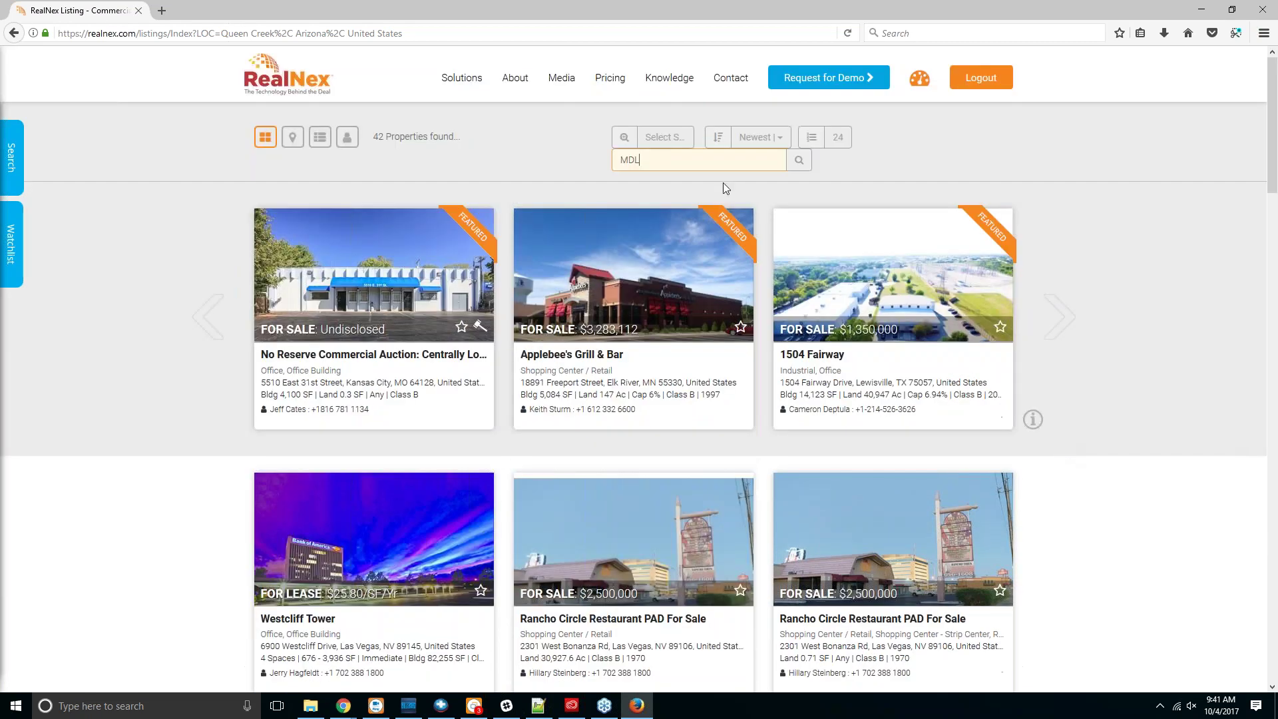
{"action": "double_click", "coordinate": [629, 160]}
{"action": "key", "text": "BackSpace"}
{"action": "key", "text": "Return"}
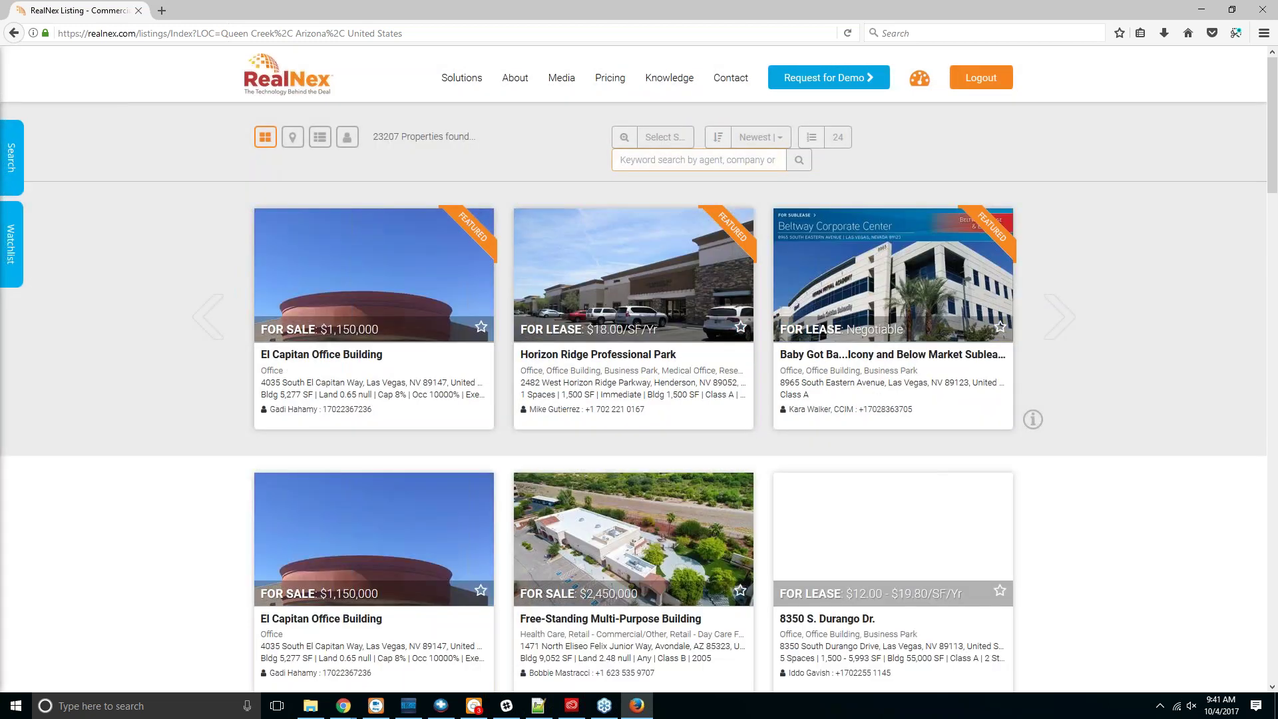
Step: Keep the Last Updated window set to Last 90 Days
{"action": "left_click", "coordinate": [11, 157]}
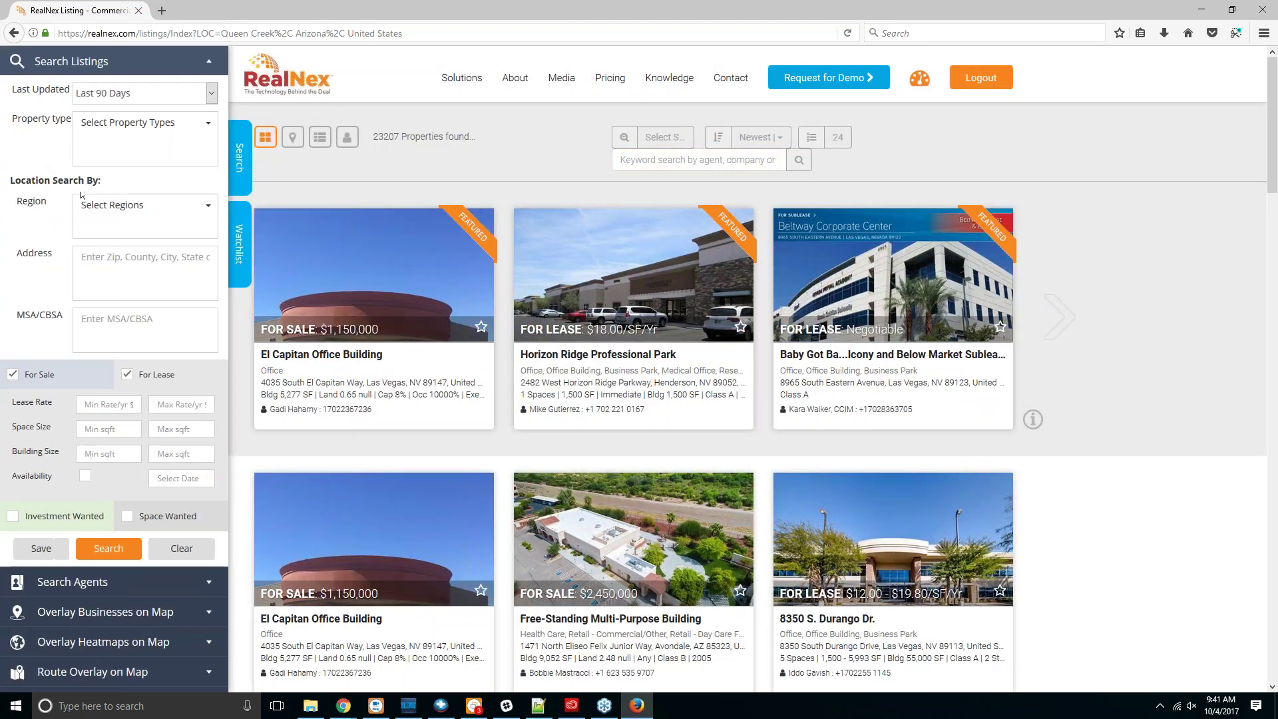
{"action": "left_click", "coordinate": [184, 100]}
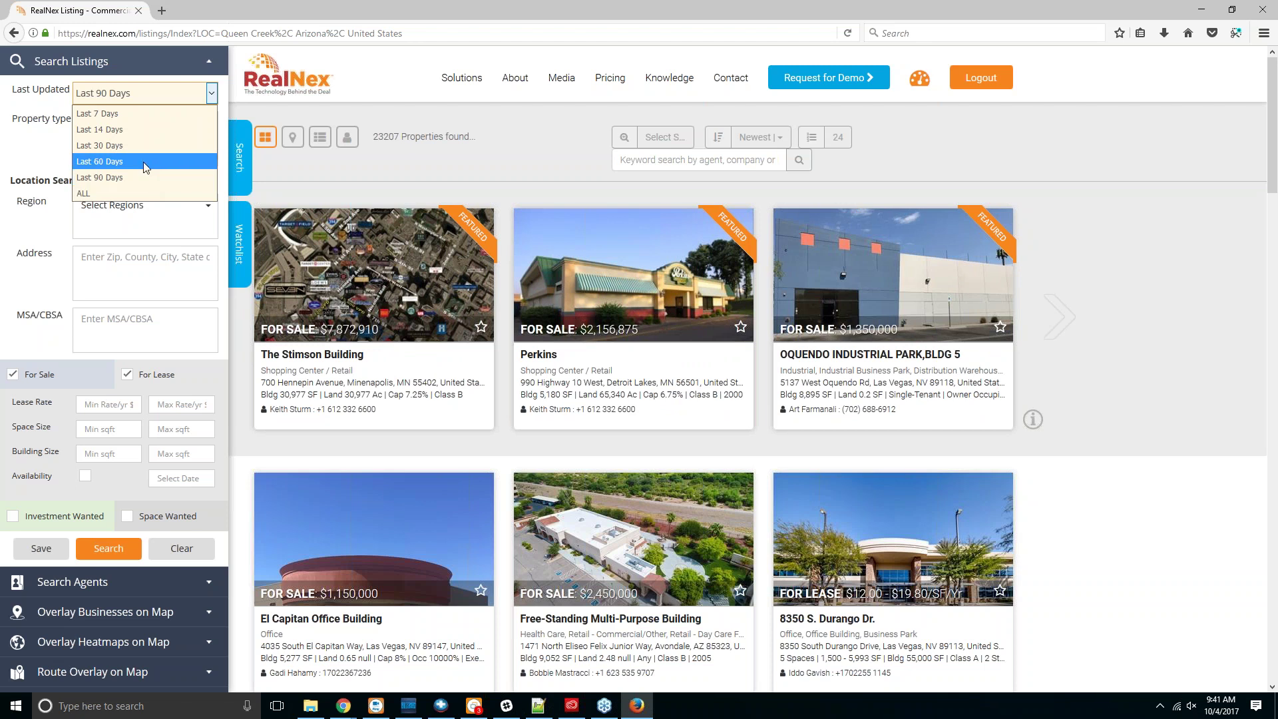
{"action": "left_click", "coordinate": [203, 92]}
Step: Restrict property types to Multi-Family and Office > Business Park (MF and OFC-BP)
{"action": "left_click", "coordinate": [172, 123]}
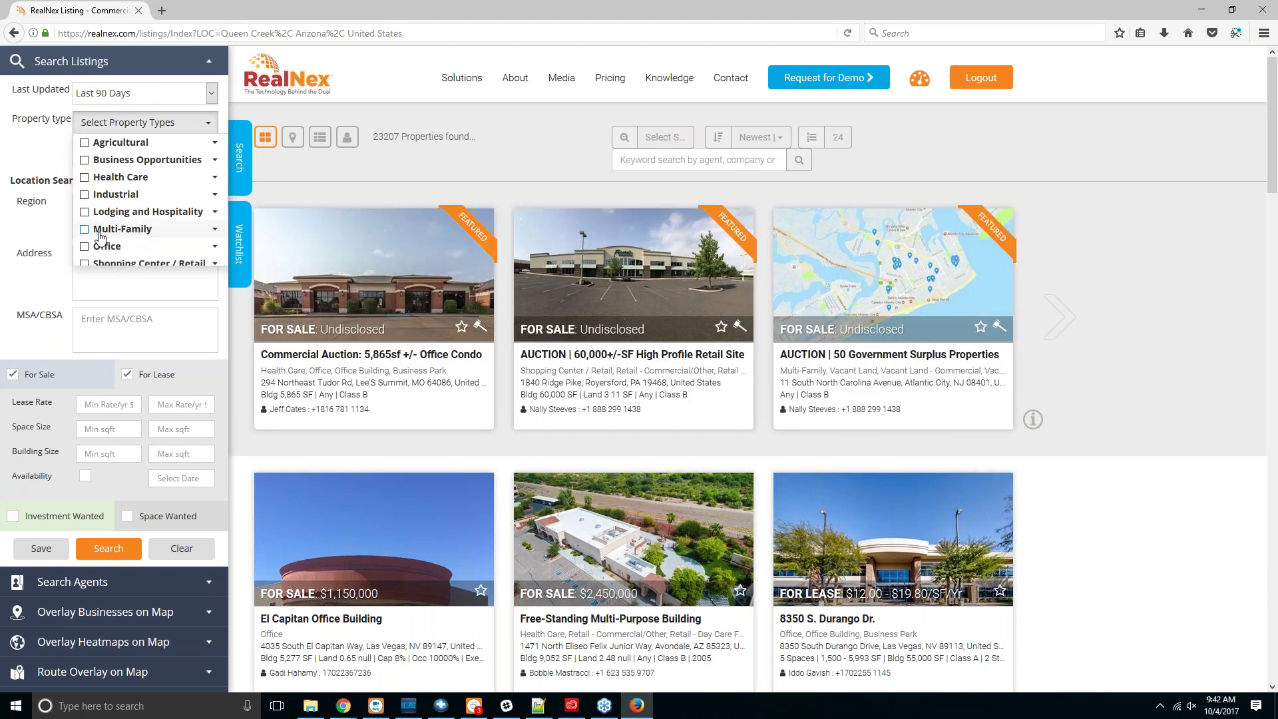
{"action": "left_click", "coordinate": [214, 229]}
{"action": "scroll", "coordinate": [181, 234], "scroll_direction": "down", "scroll_amount": 2}
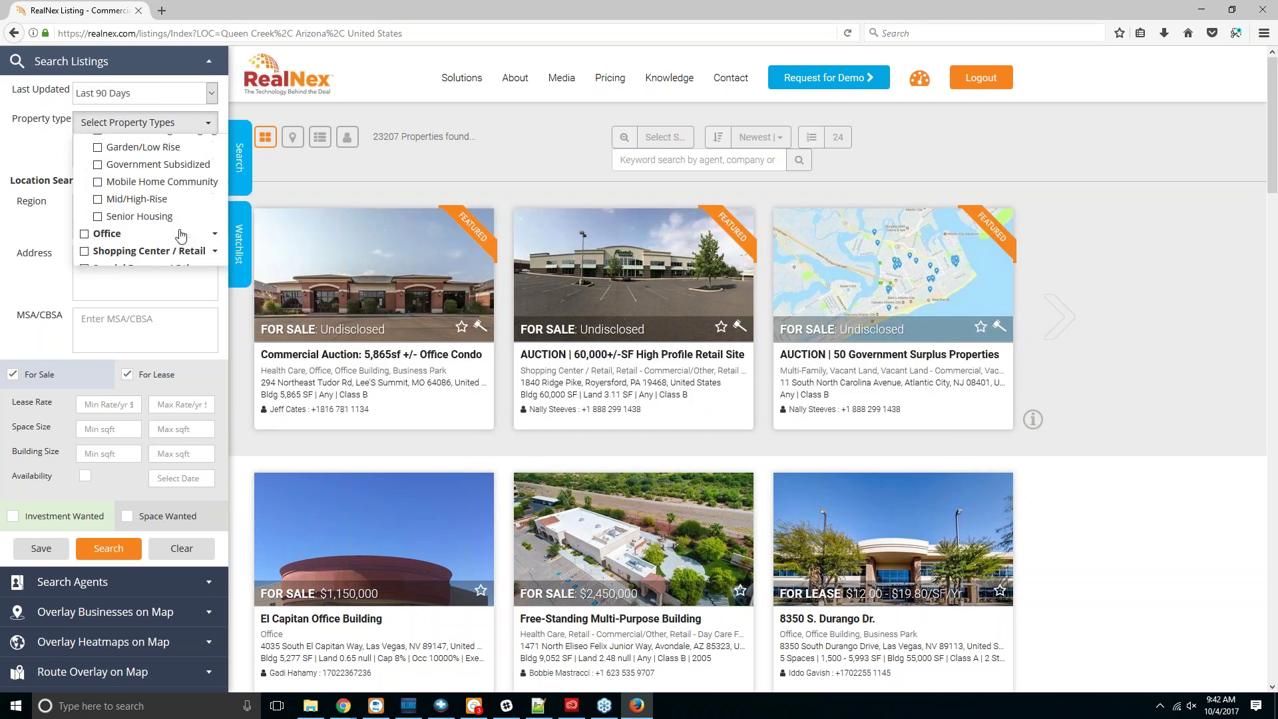
{"action": "scroll", "coordinate": [180, 234], "scroll_direction": "up", "scroll_amount": 2}
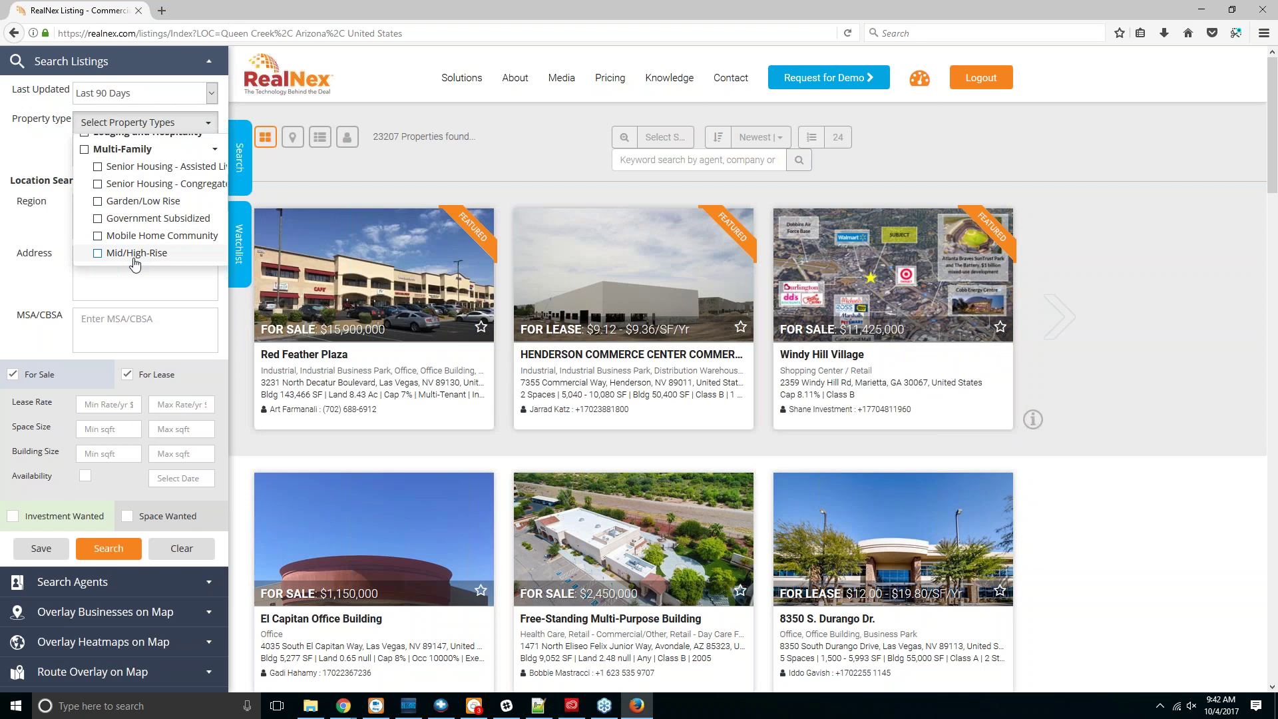
{"action": "left_click", "coordinate": [107, 149]}
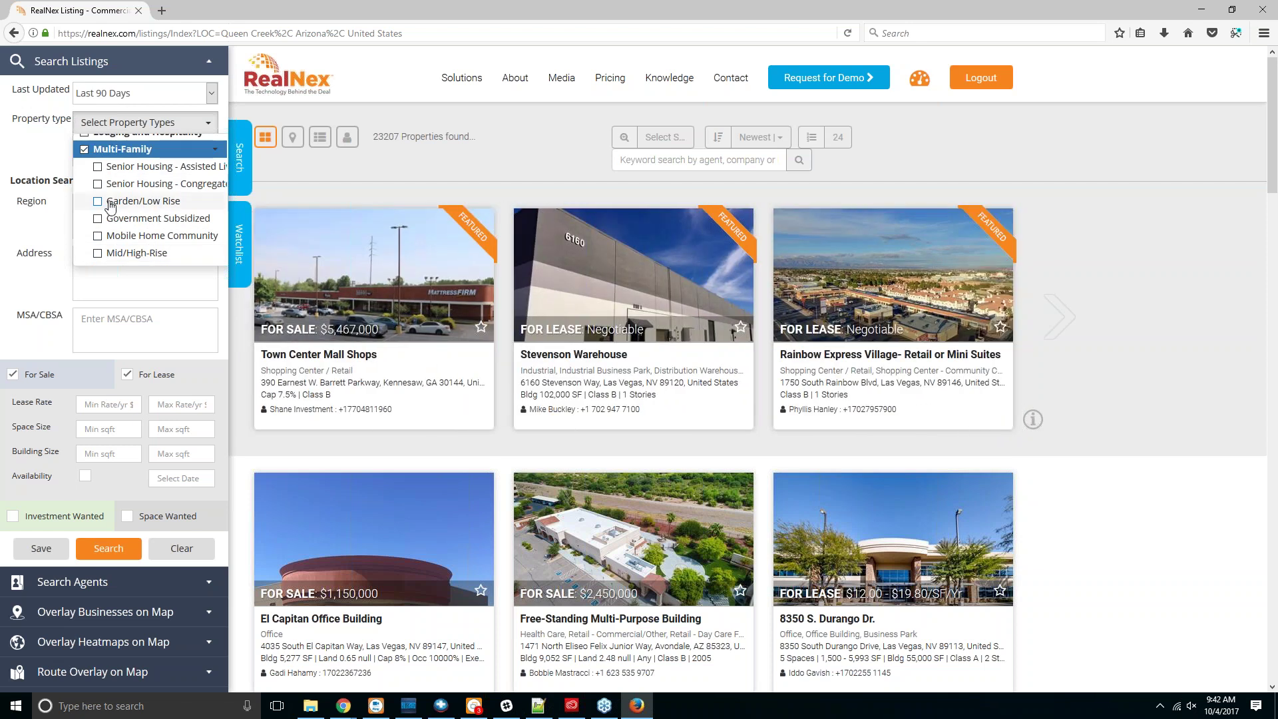
{"action": "scroll", "coordinate": [107, 227], "scroll_direction": "down", "scroll_amount": 3}
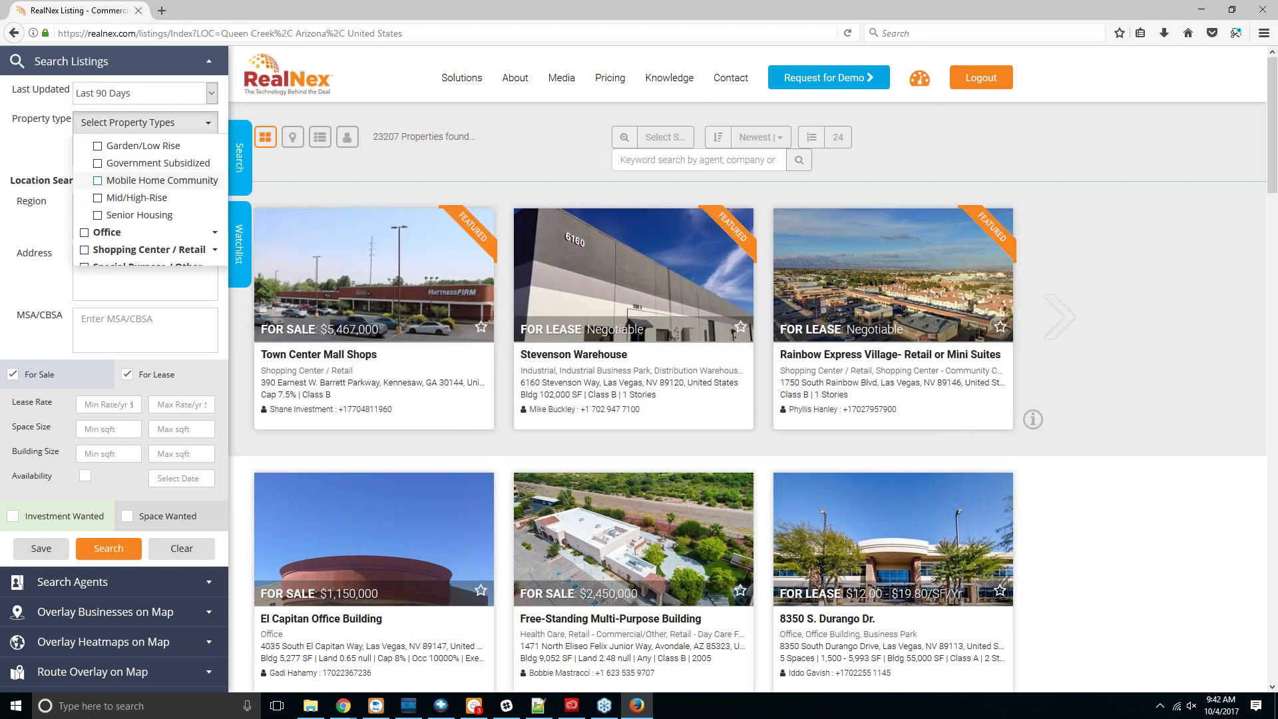
{"action": "left_click", "coordinate": [214, 207]}
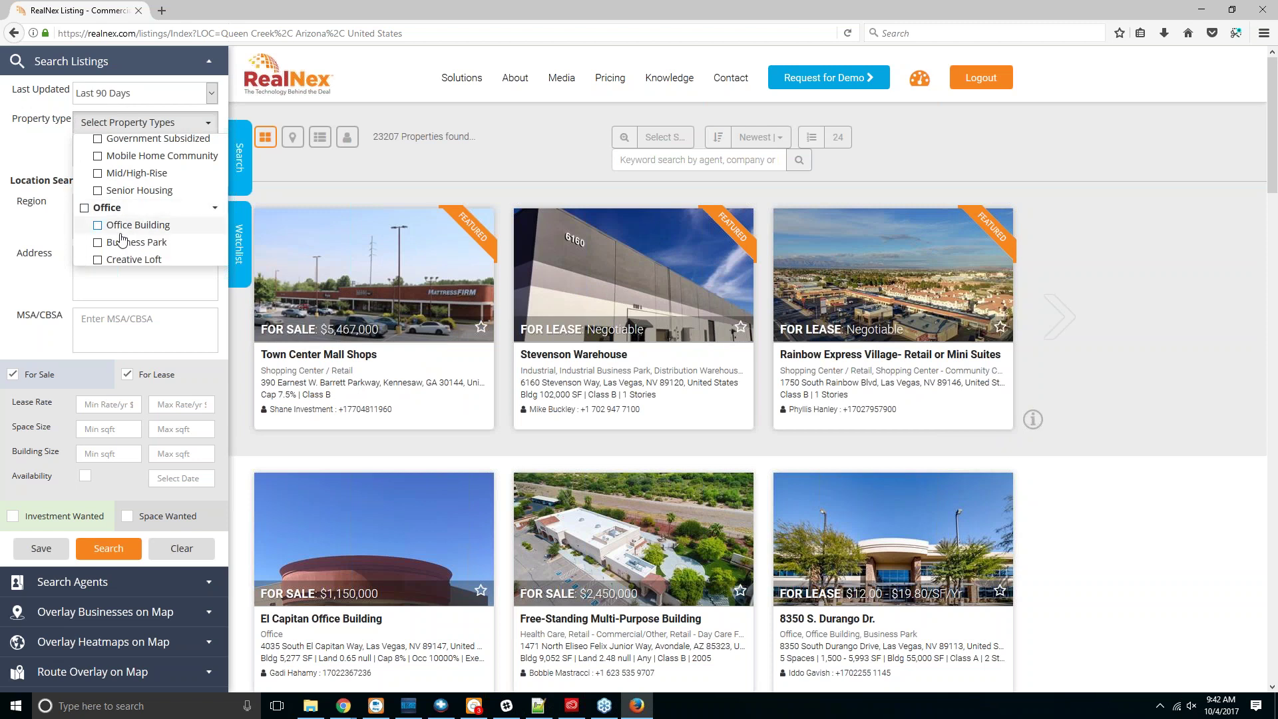
{"action": "left_click", "coordinate": [98, 243]}
{"action": "scroll", "coordinate": [126, 213], "scroll_direction": "down", "scroll_amount": 3}
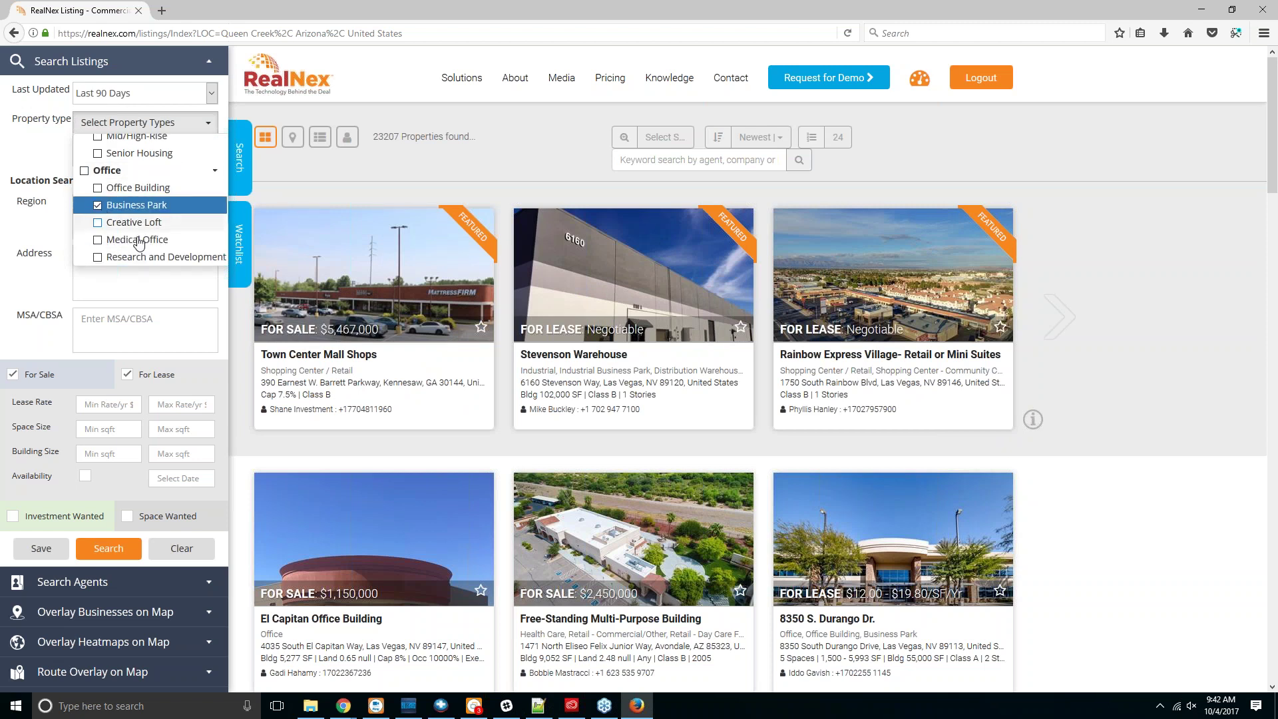
{"action": "left_click", "coordinate": [93, 180]}
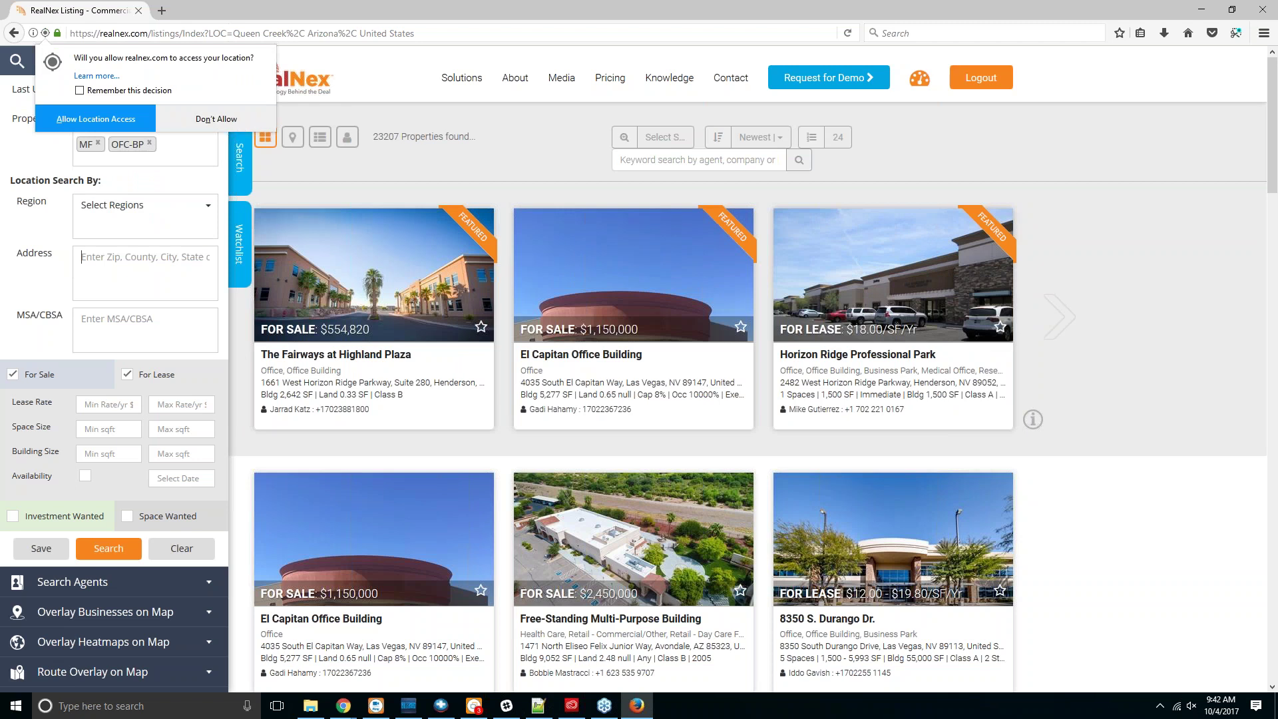
Step: Allow the site location access with Remember this decision ticked
{"action": "left_click", "coordinate": [122, 259]}
{"action": "left_click", "coordinate": [106, 121]}
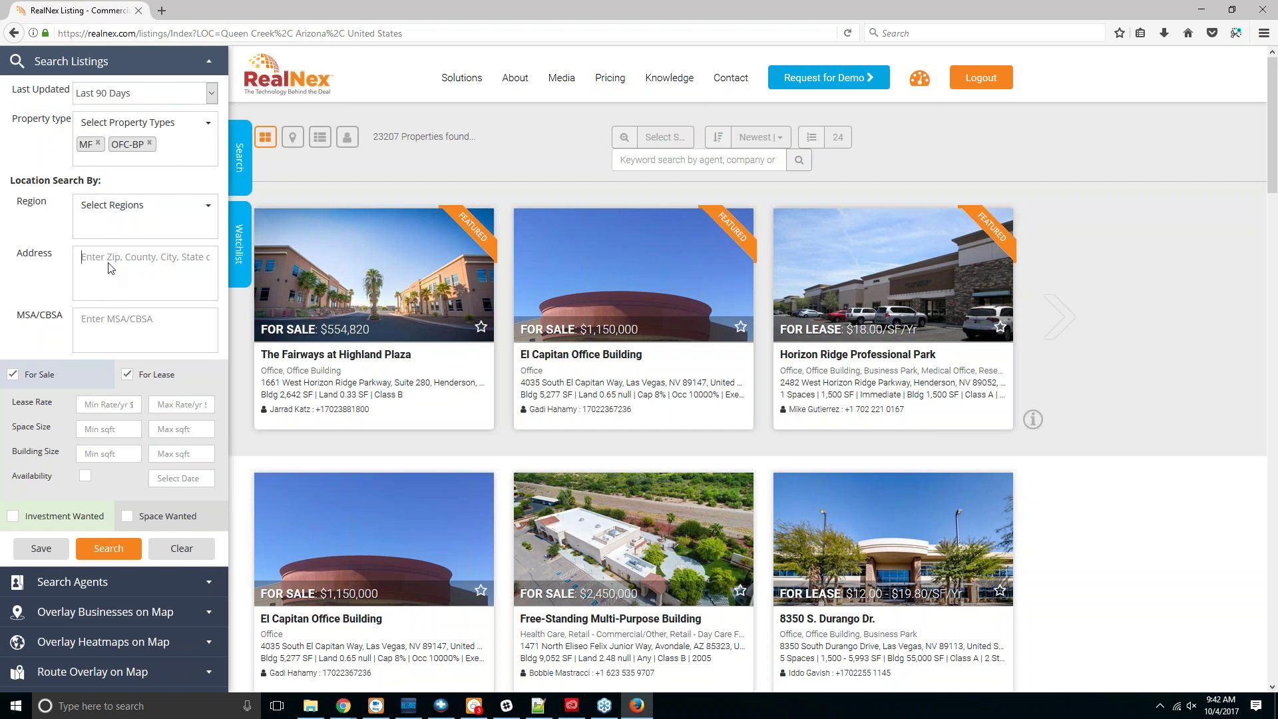
{"action": "left_click", "coordinate": [110, 262]}
{"action": "left_click", "coordinate": [93, 90]}
{"action": "left_click", "coordinate": [93, 122]}
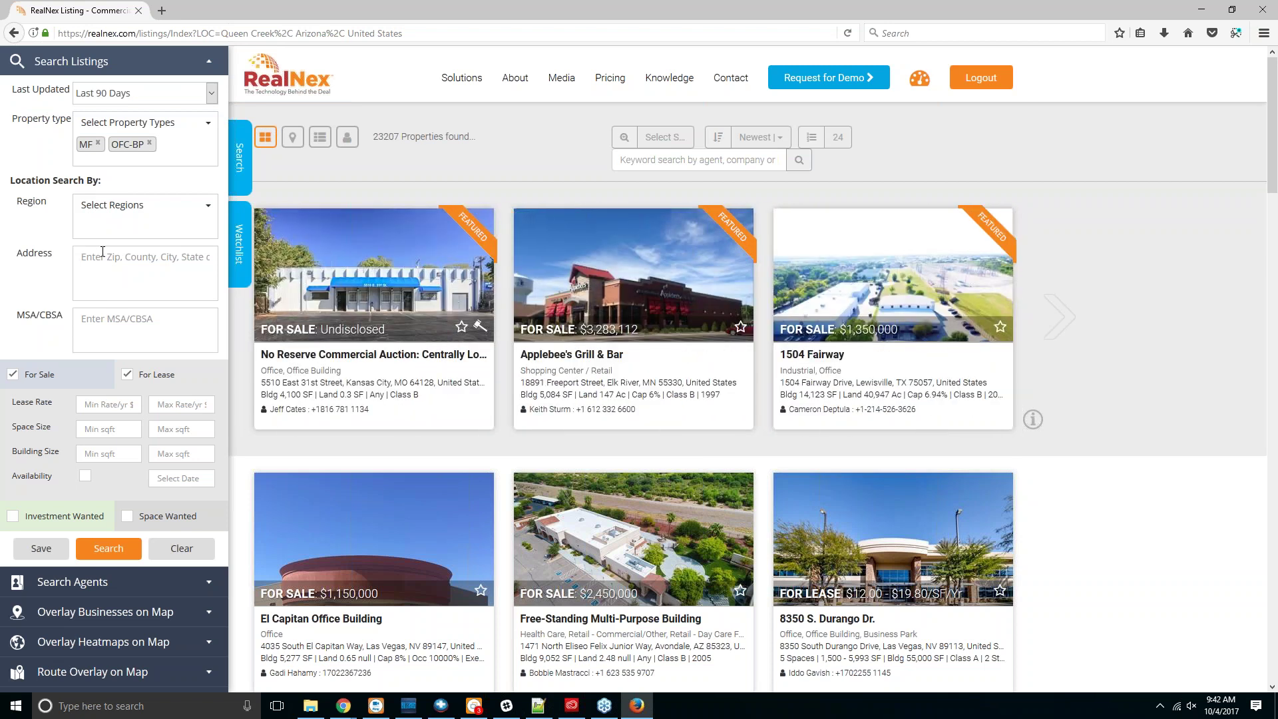
Step: Open and close the Region dropdown without choosing a region
{"action": "left_click", "coordinate": [139, 206]}
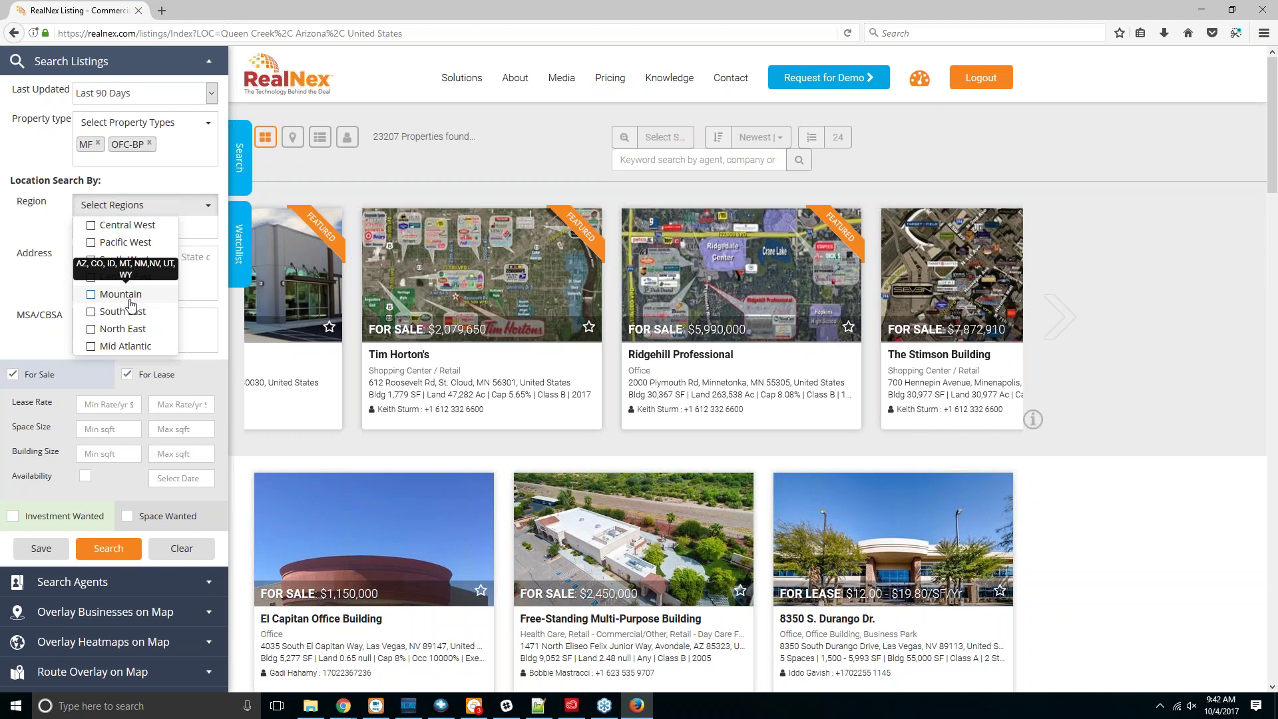
{"action": "left_click", "coordinate": [130, 205]}
{"action": "left_click", "coordinate": [135, 253]}
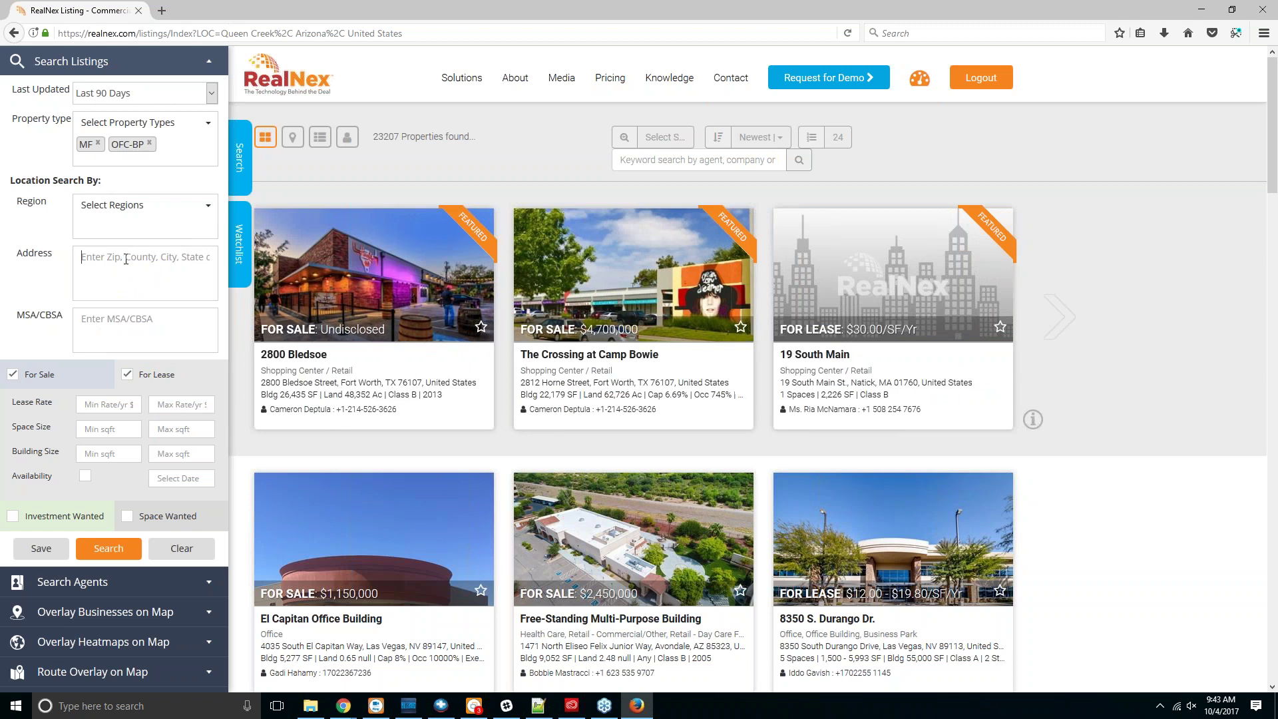
{"action": "left_click", "coordinate": [152, 264]}
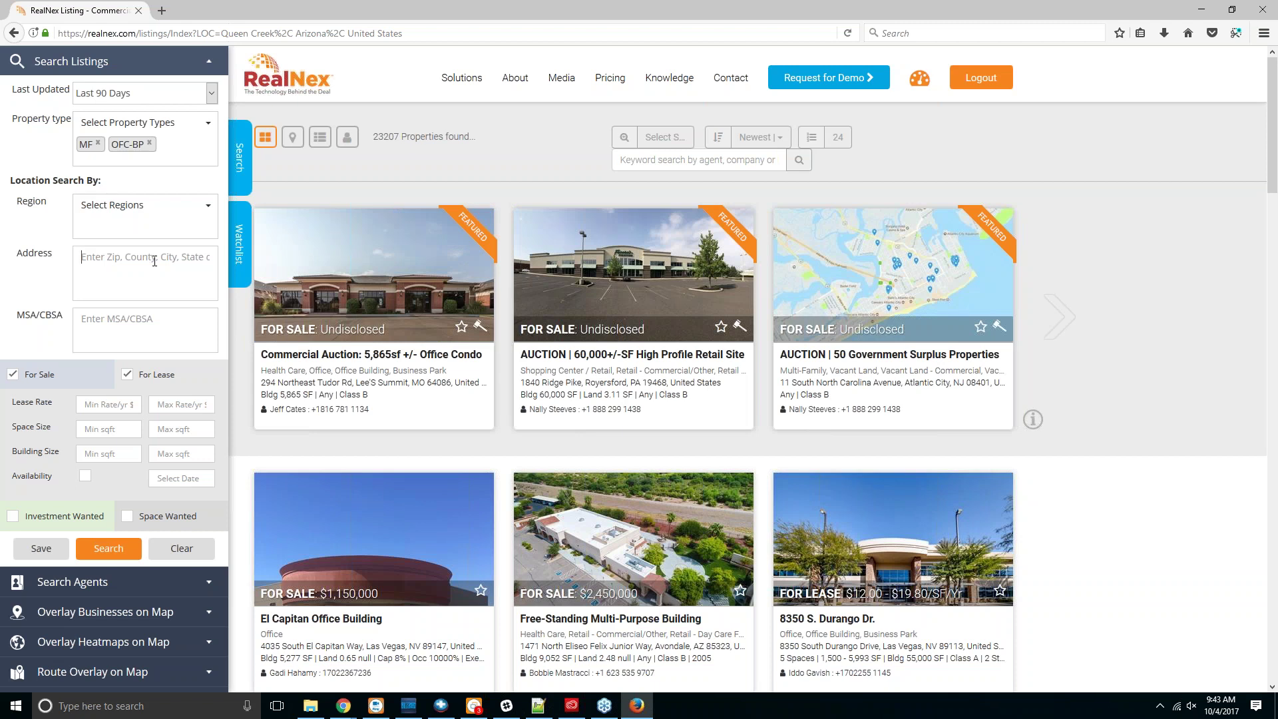
Step: Add South Ellsworth Loop, Queen Creek and Gilbert, AZ 85295 addresses, then enter Phoenix in MSA/CBSA
{"action": "type", "text": "Ellswo"}
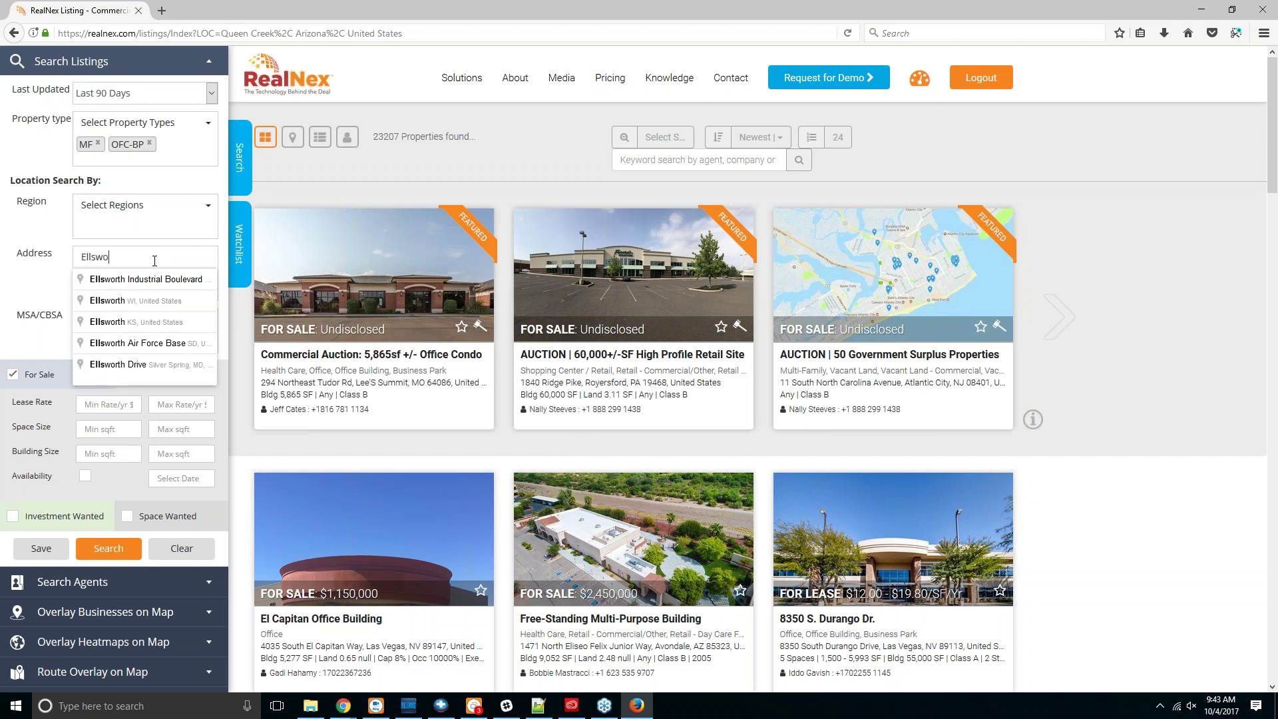
{"action": "type", "text": "rth Loop"}
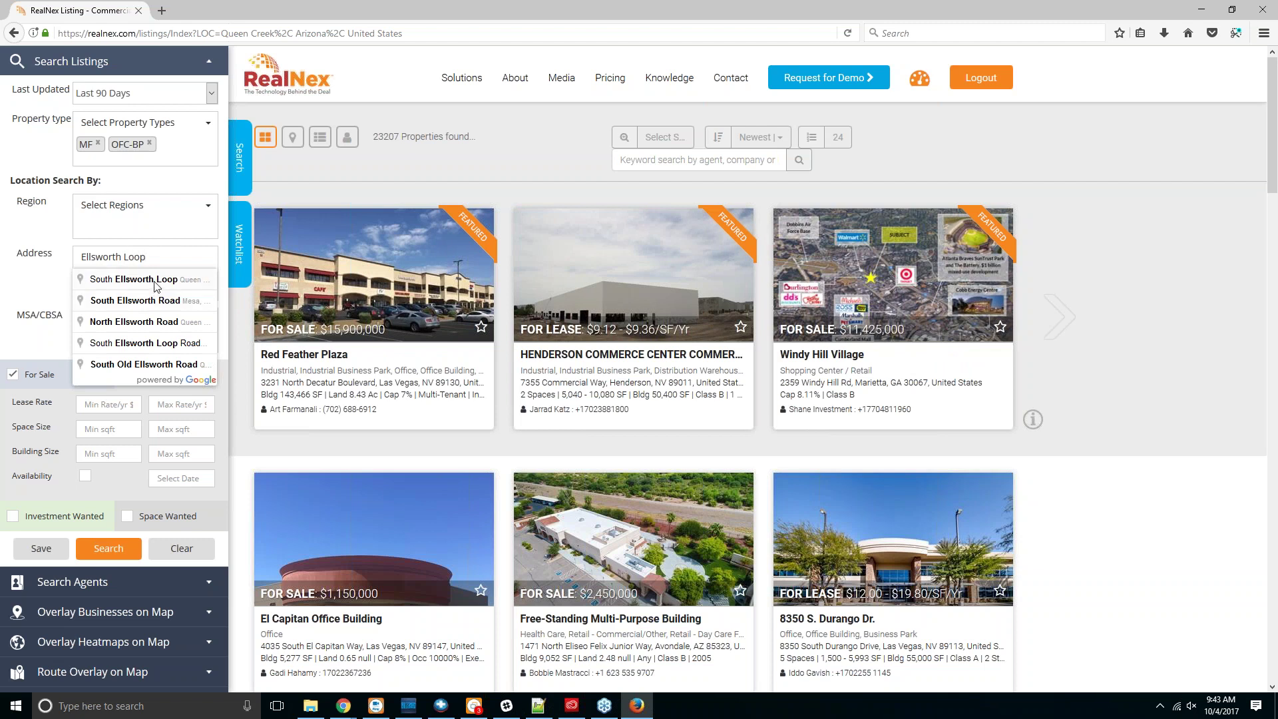
{"action": "left_click", "coordinate": [156, 282]}
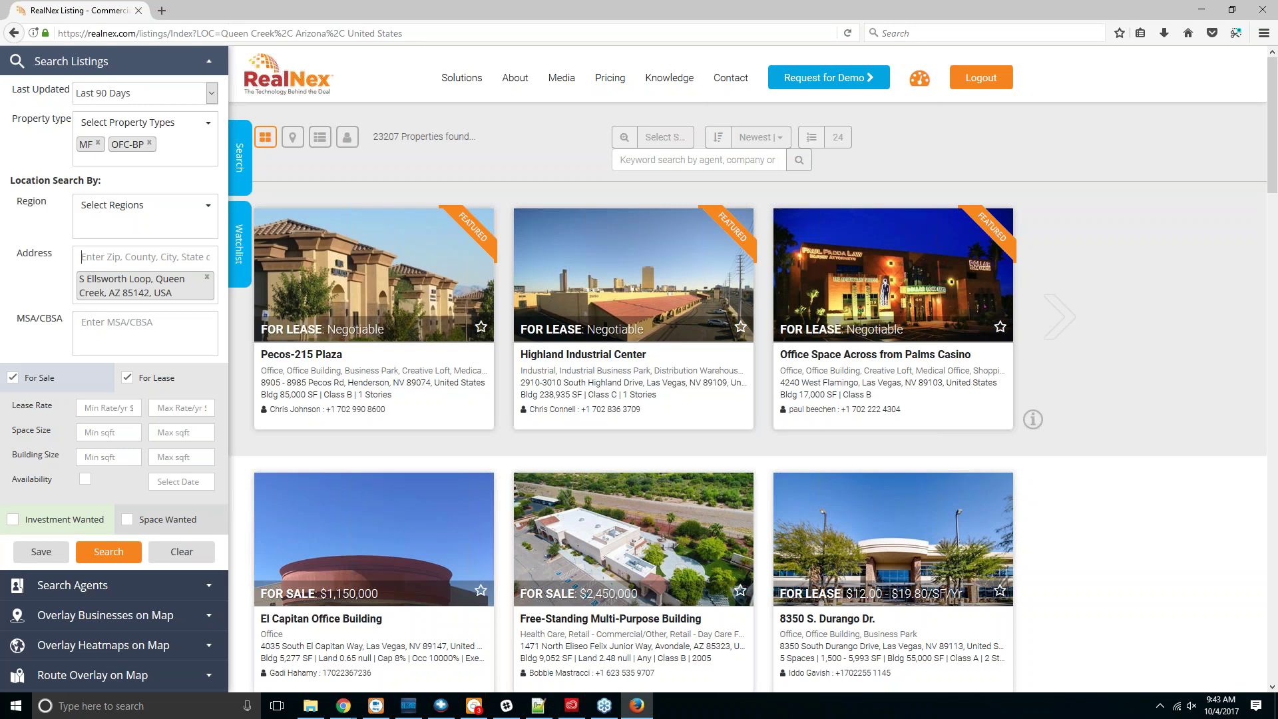
{"action": "type", "text": "853"}
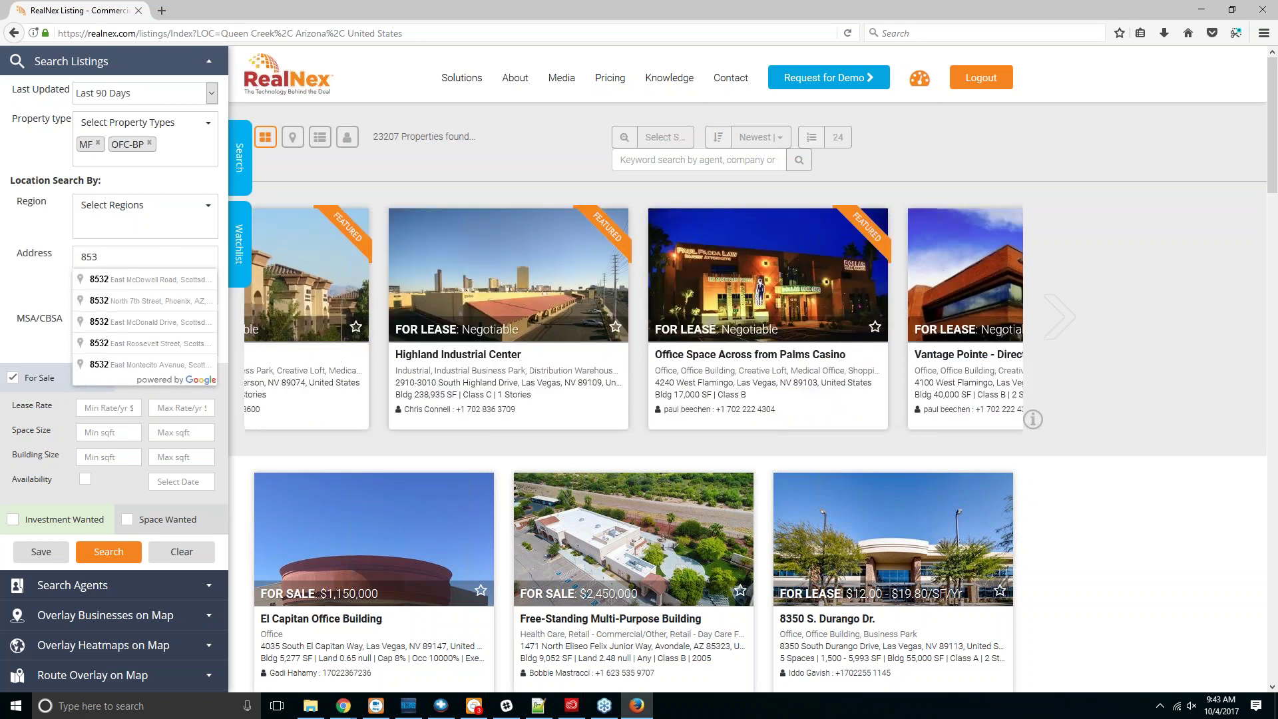
{"action": "key", "text": "BackSpace"}
{"action": "type", "text": "295"}
{"action": "left_click", "coordinate": [123, 322]}
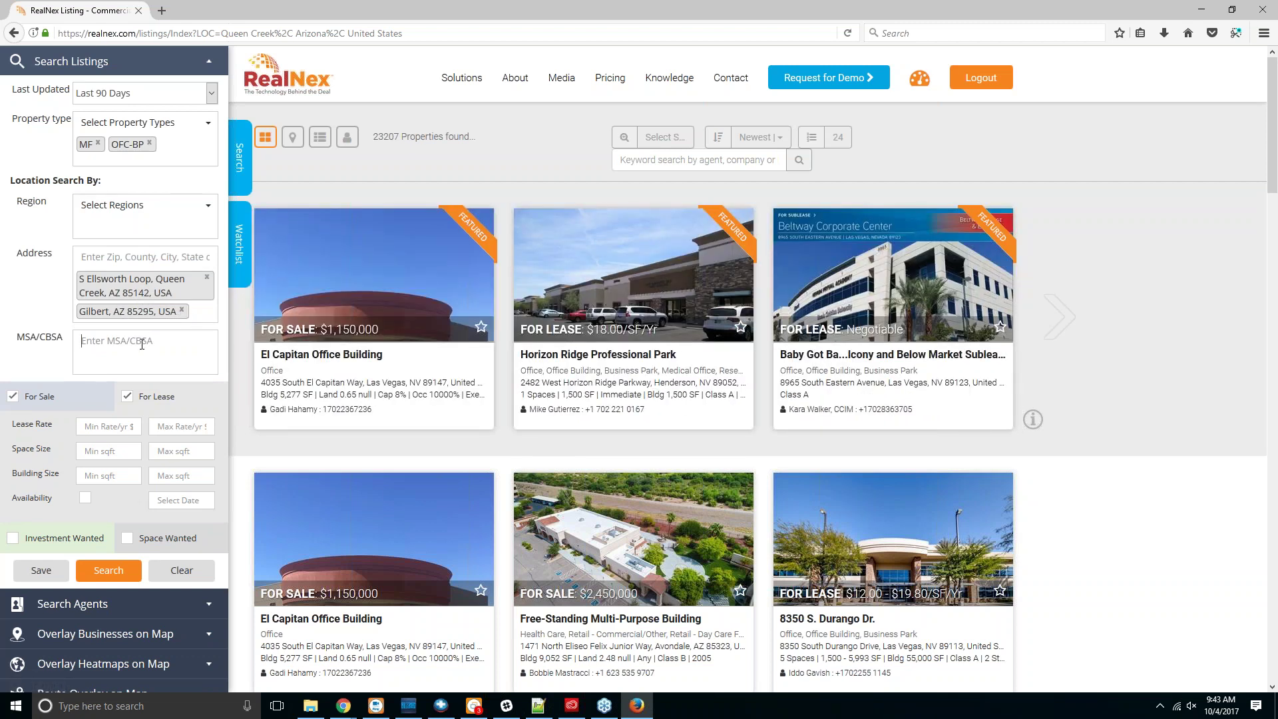
{"action": "type", "text": "Phoenix"}
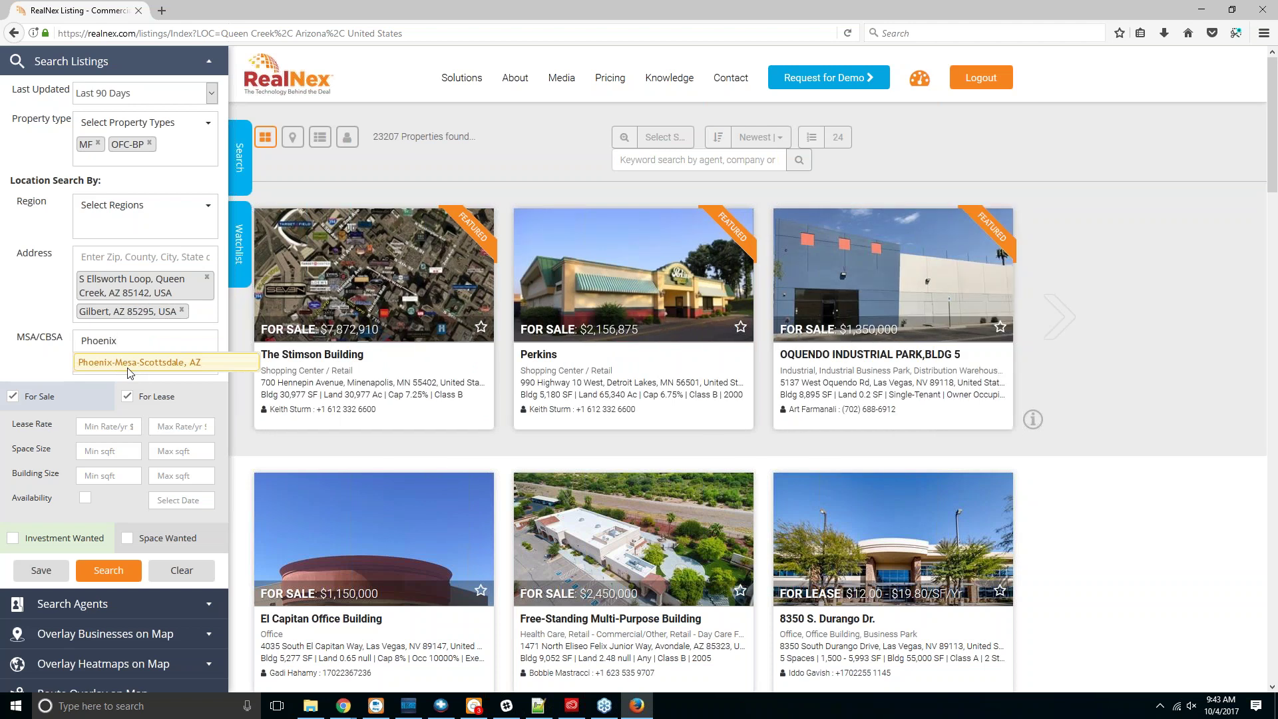
Step: Pick Phoenix-Mesa-Scottsdale, AZ as the MSA/CBSA metro area
{"action": "left_click", "coordinate": [129, 367]}
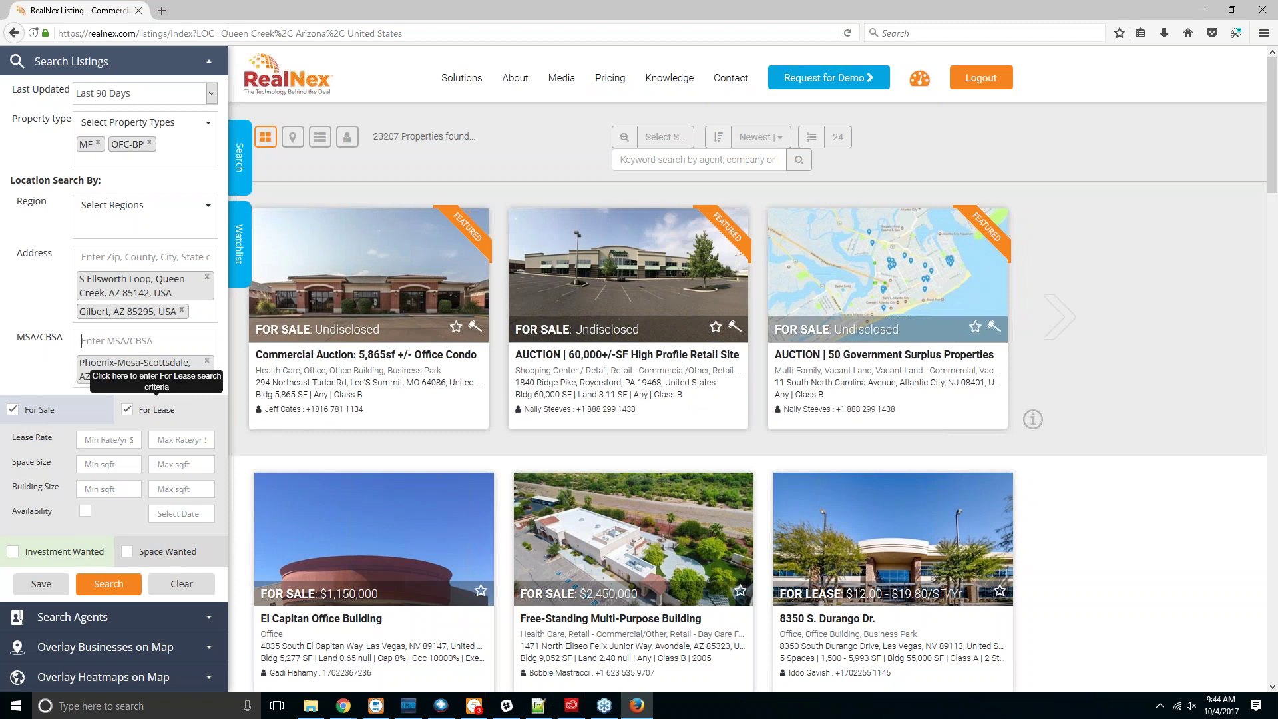
{"action": "scroll", "coordinate": [191, 377], "scroll_direction": "down", "scroll_amount": 2}
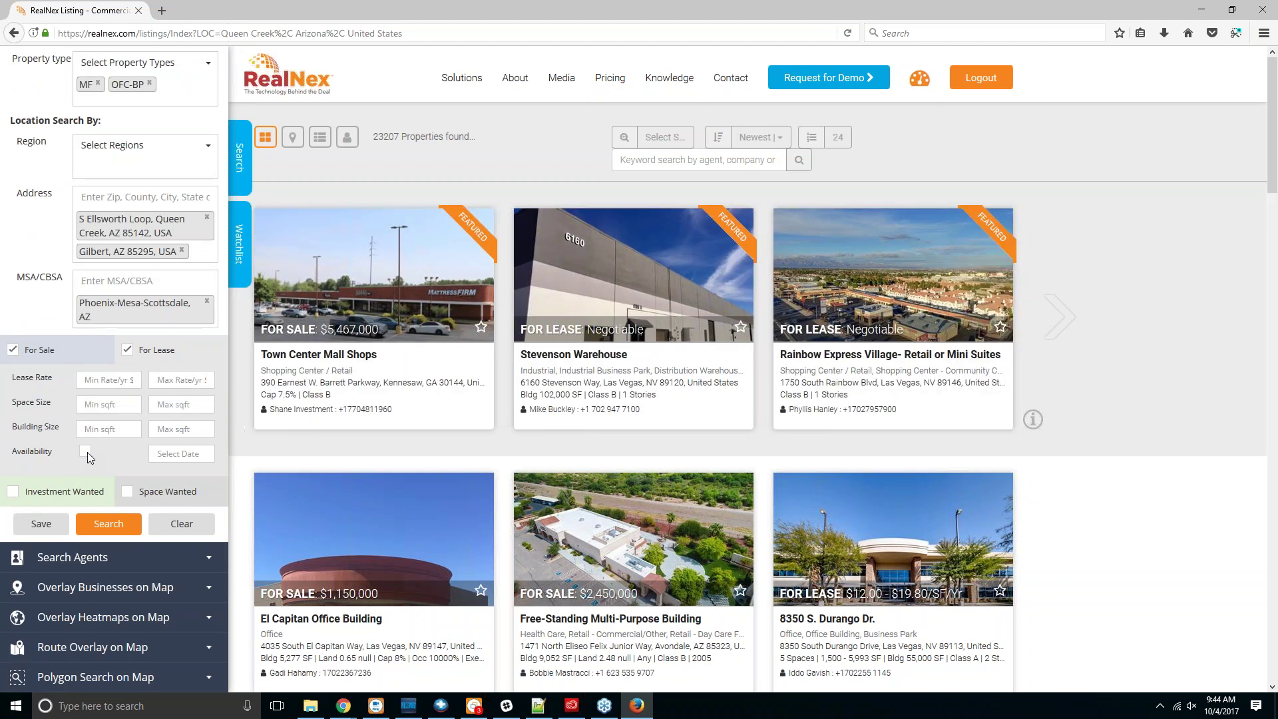
Step: Untick For Lease so only For Sale listings are searched, showing the sale criteria
{"action": "left_click", "coordinate": [125, 350]}
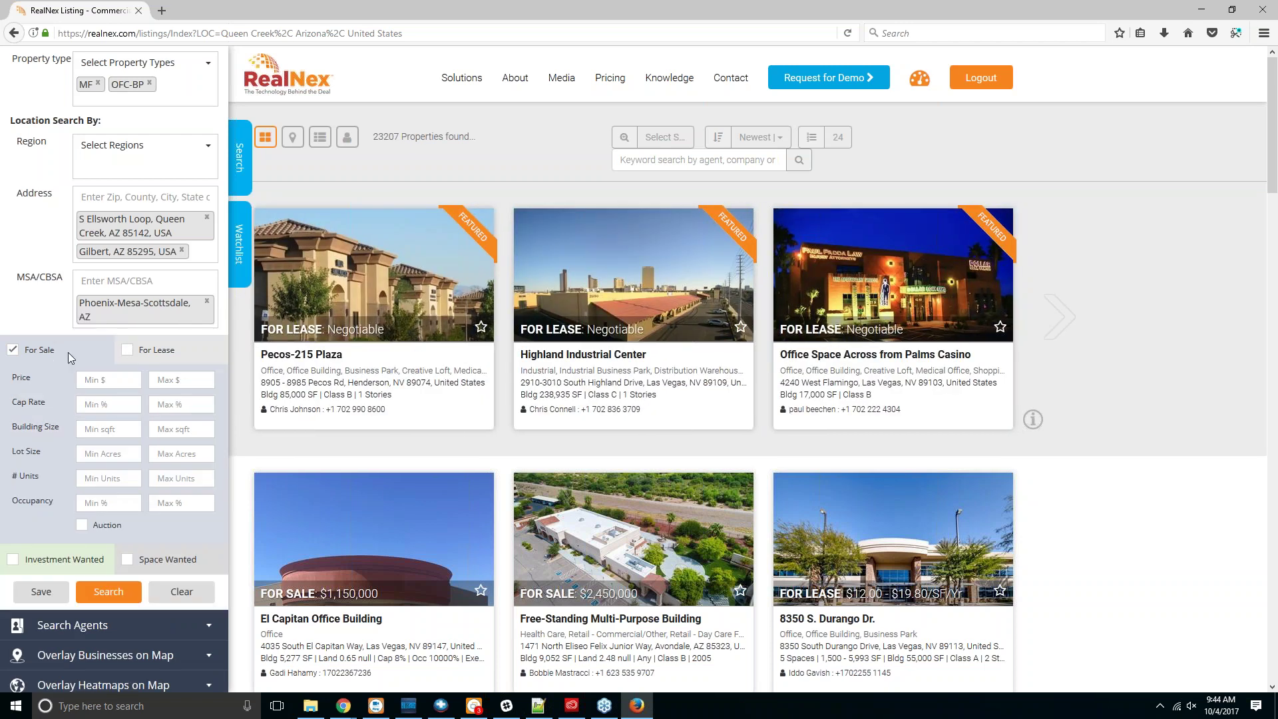
{"action": "left_click", "coordinate": [161, 359]}
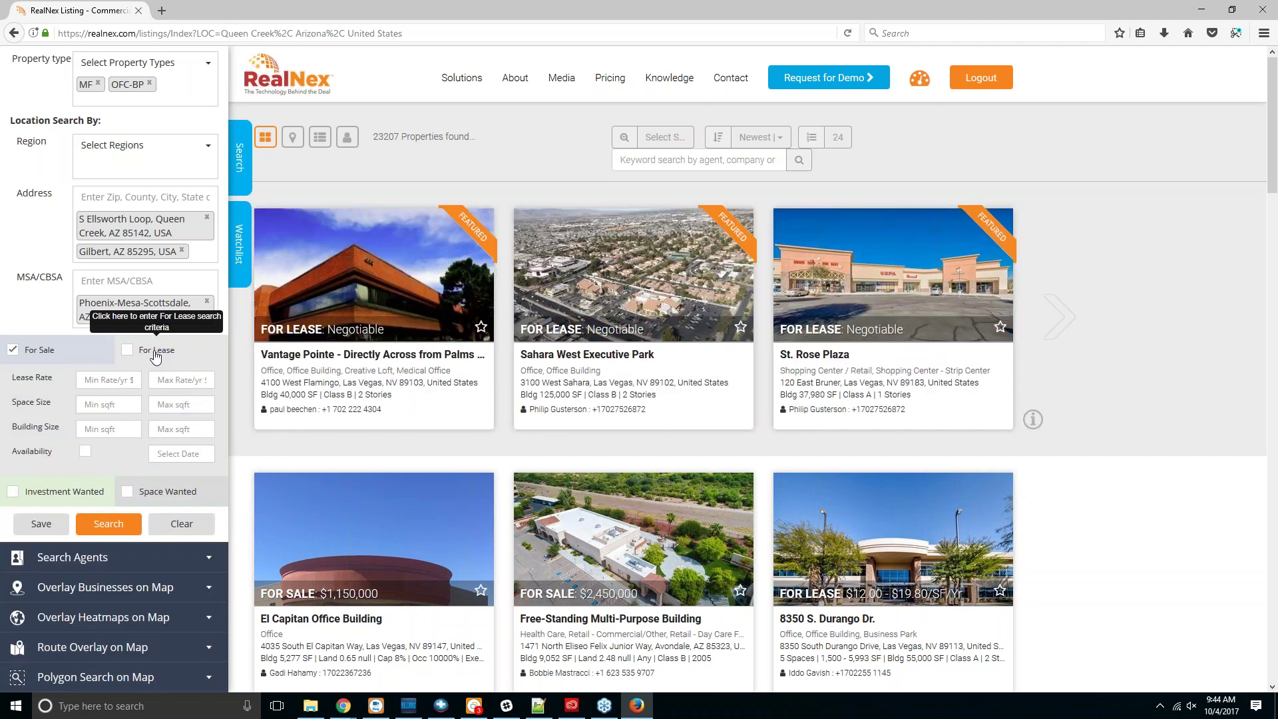
{"action": "left_click", "coordinate": [48, 358]}
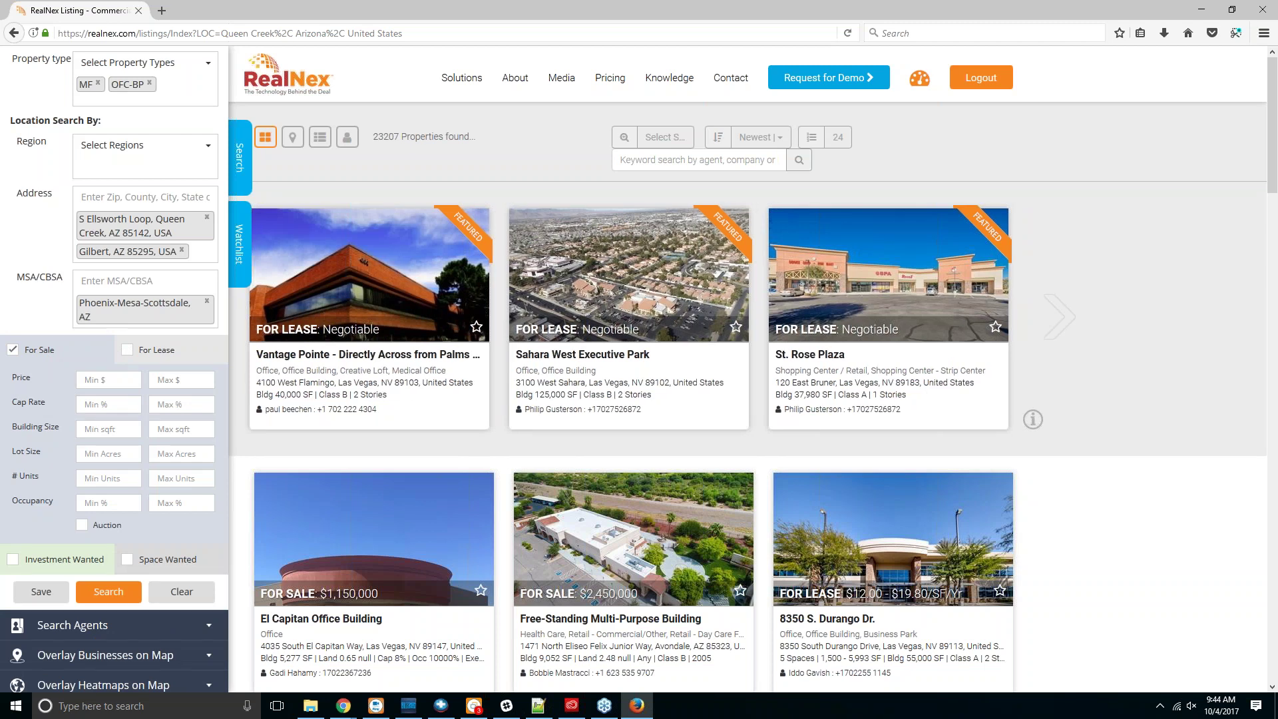
{"action": "scroll", "coordinate": [62, 375], "scroll_direction": "down", "scroll_amount": 2}
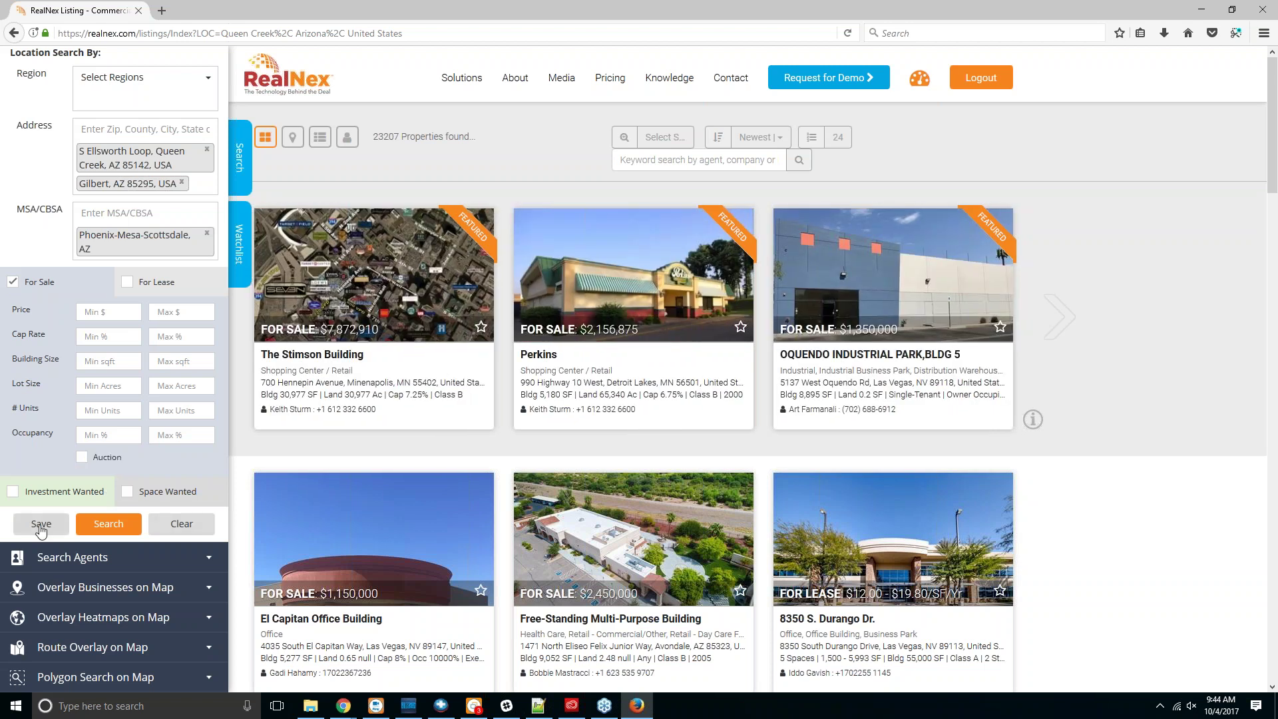
Step: Remove the Gilbert, Phoenix-Mesa-Scottsdale and Queen Creek tags and add Mesa, AZ, United States
{"action": "left_click", "coordinate": [181, 182]}
{"action": "left_click", "coordinate": [206, 233]}
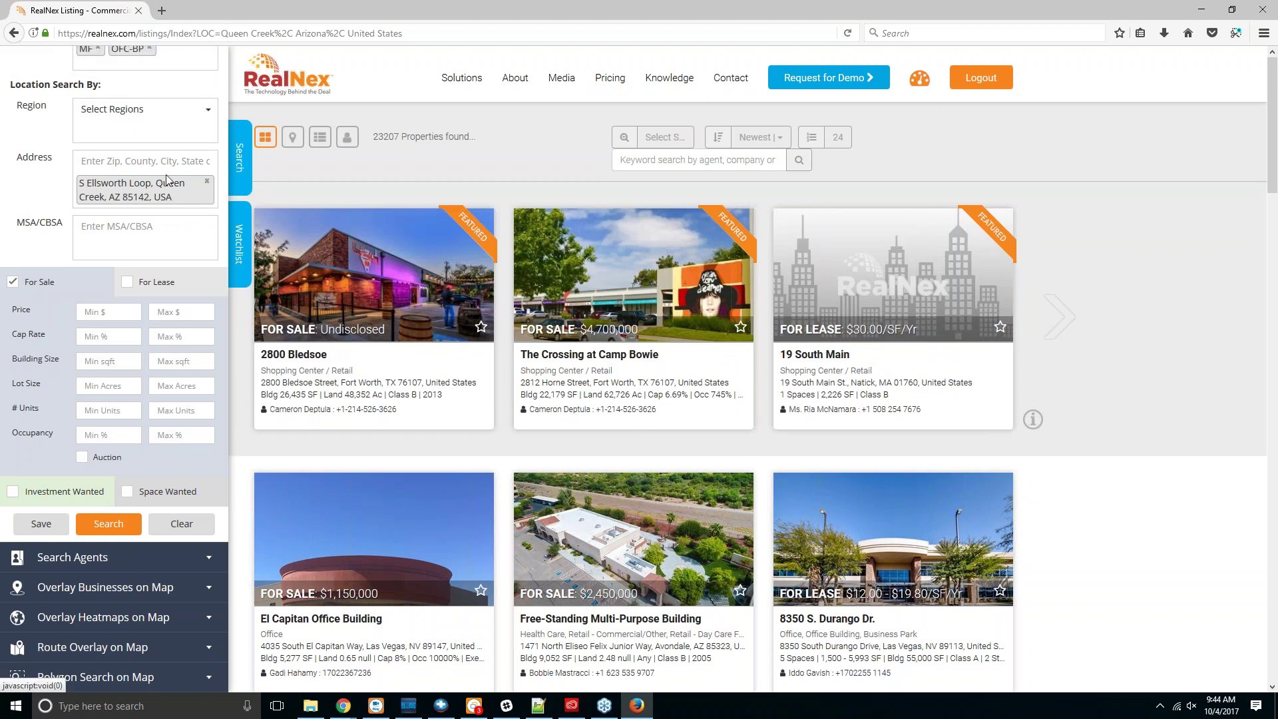
{"action": "scroll", "coordinate": [164, 199], "scroll_direction": "up", "scroll_amount": 3}
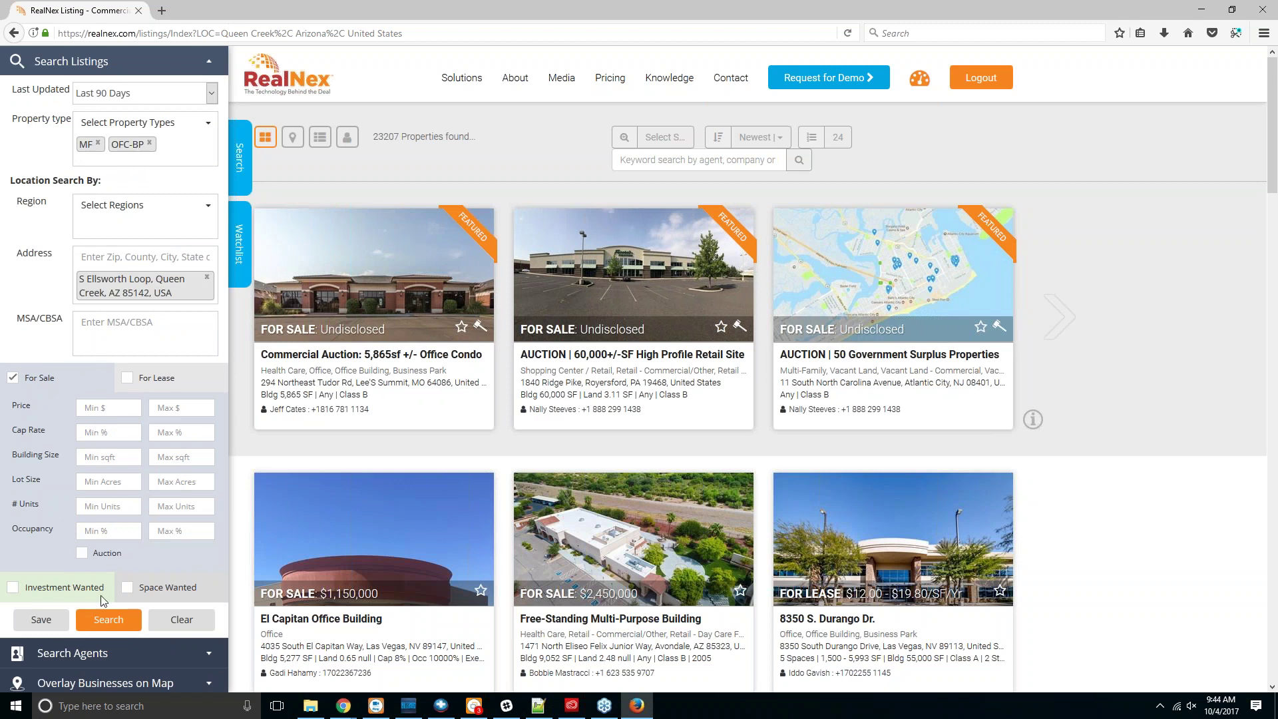
{"action": "left_click", "coordinate": [207, 277]}
{"action": "type", "text": "Mesa"}
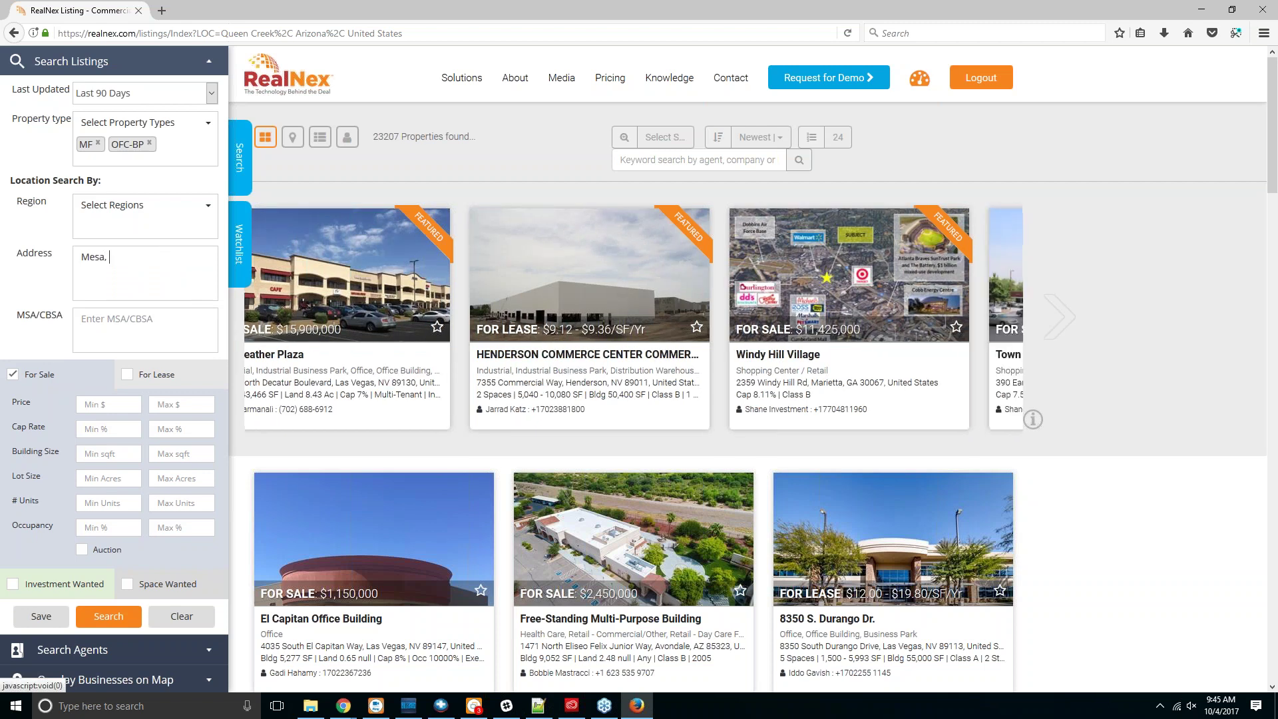
{"action": "type", "text": ", AZ"}
{"action": "left_click", "coordinate": [136, 288]}
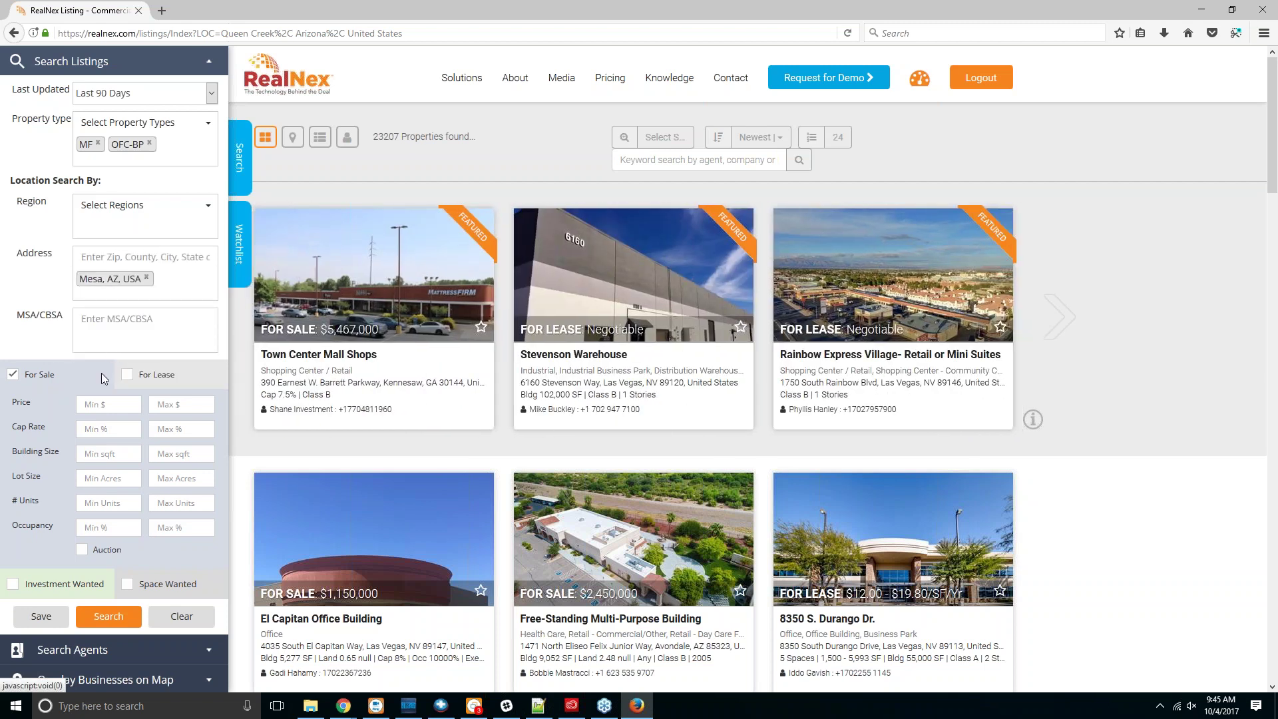
Step: Name the saved search 'Mesa, AZ Office and MF' with Notify me and searchable WANT Listing enabled
{"action": "left_click", "coordinate": [40, 616]}
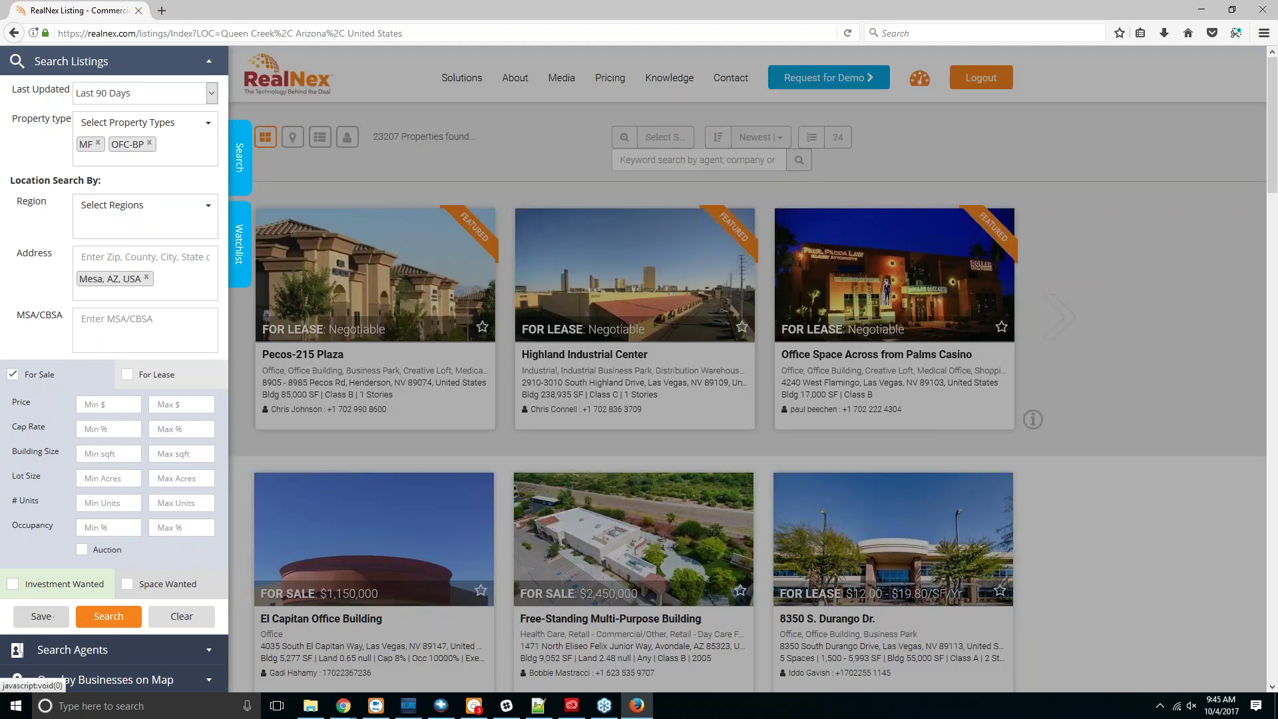
{"action": "type", "text": "Mes"}
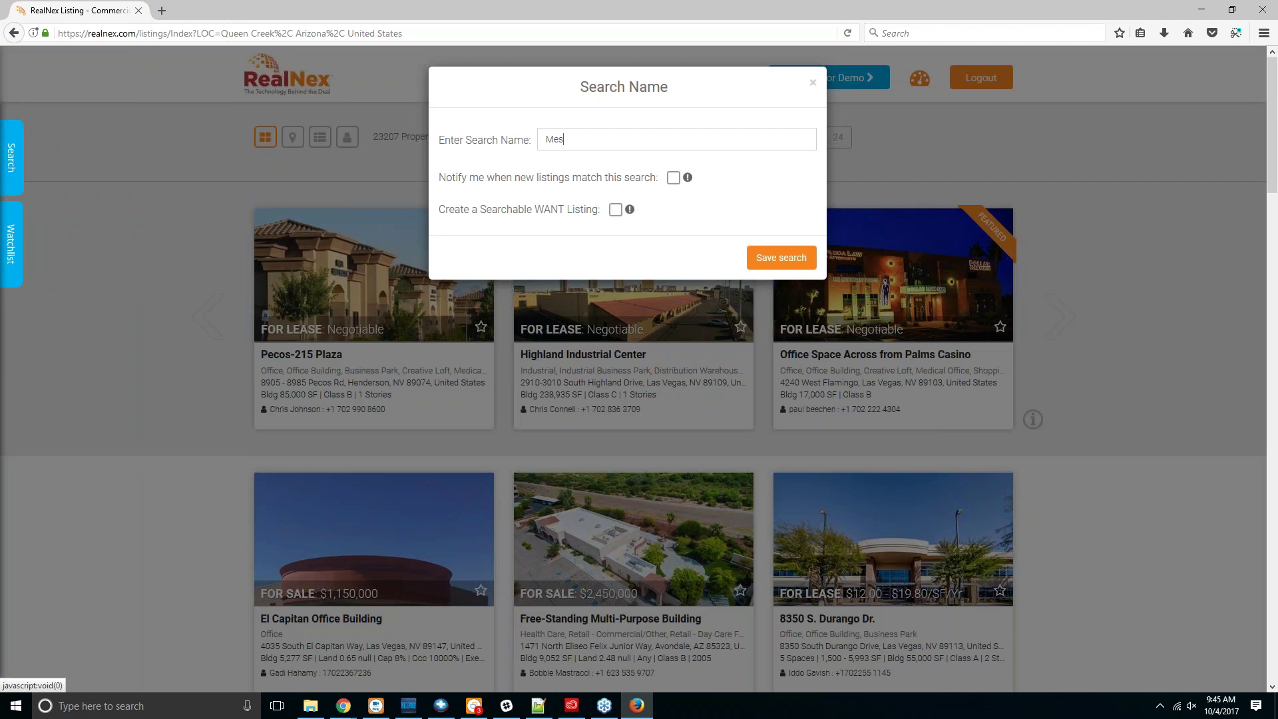
{"action": "type", "text": "a, AZ"}
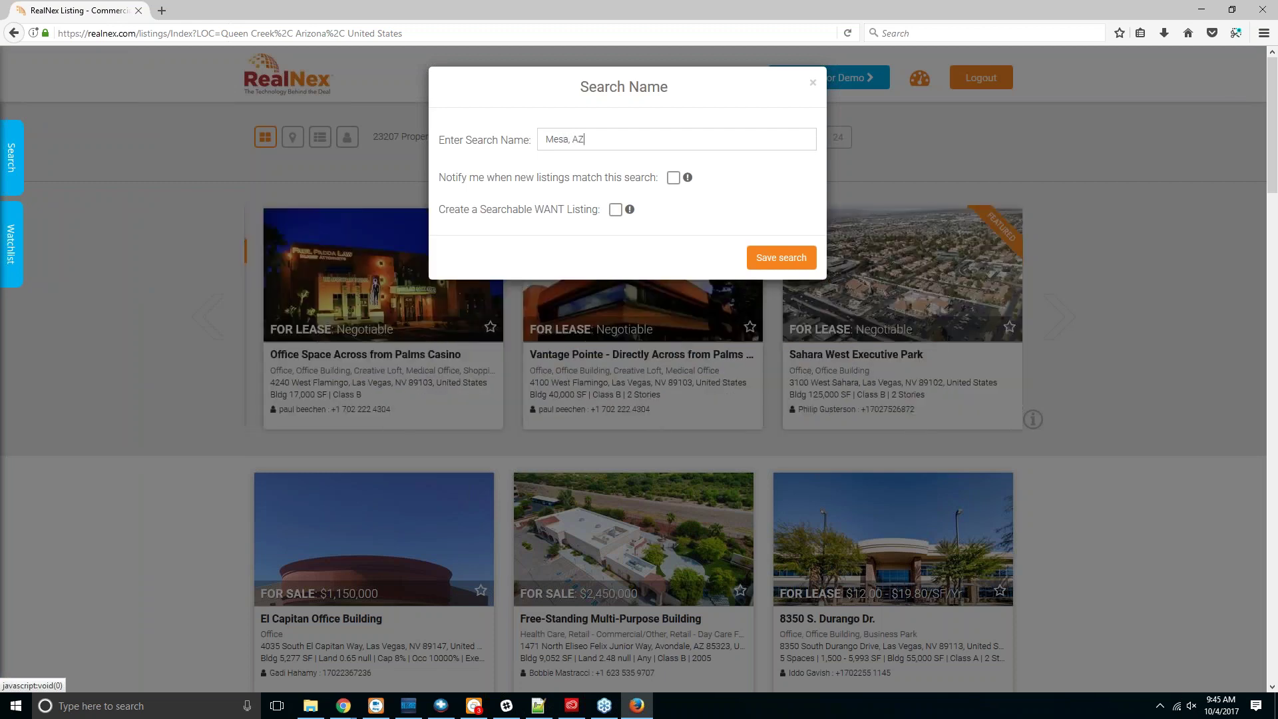
{"action": "type", "text": " Office and MF"}
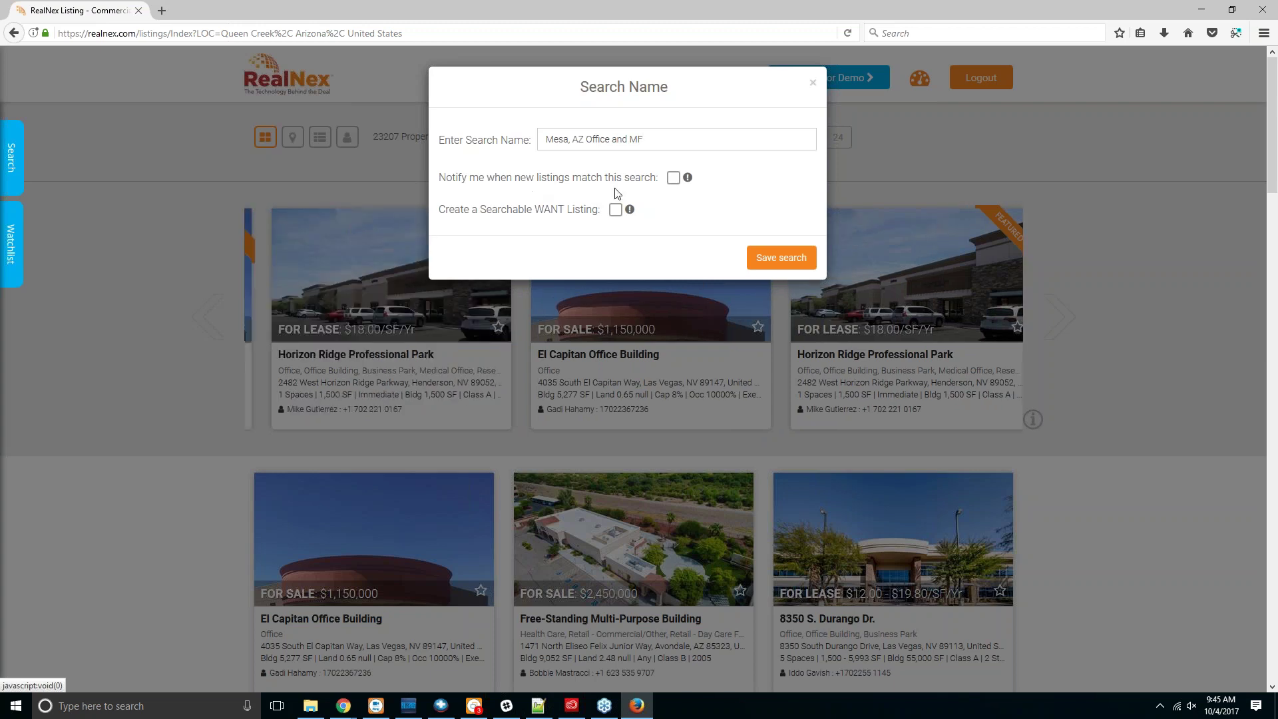
{"action": "left_click", "coordinate": [673, 177]}
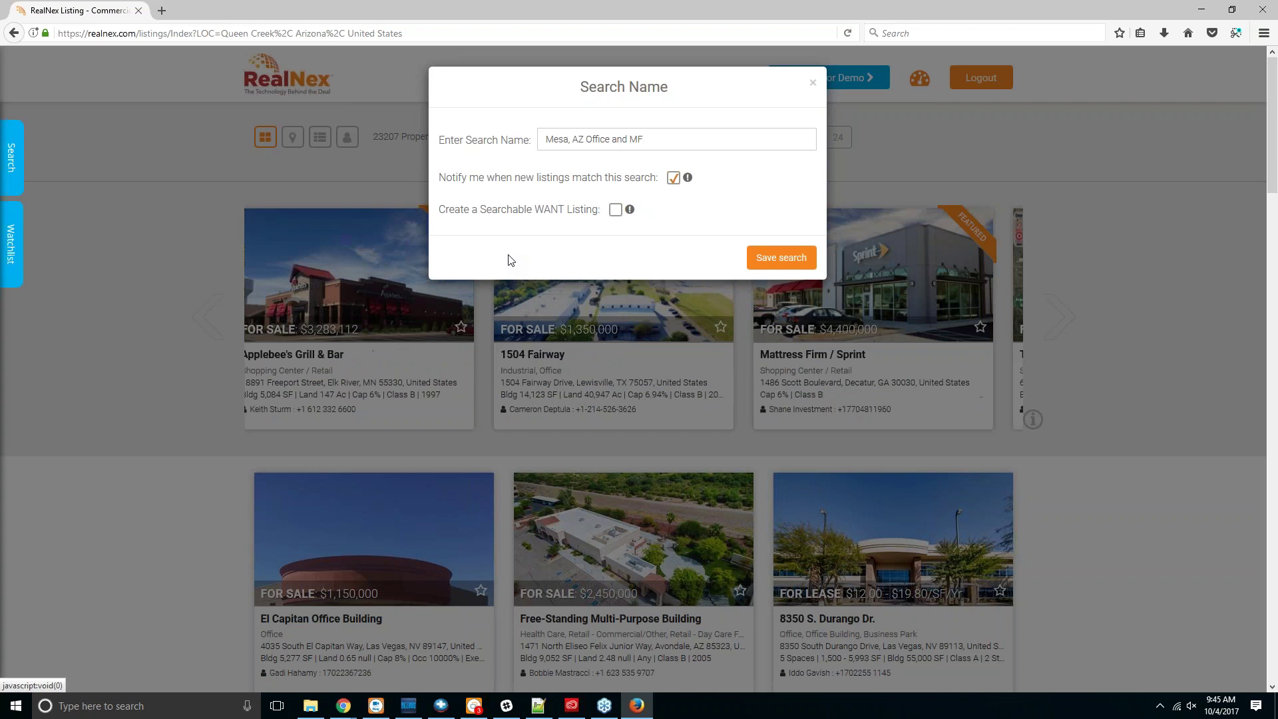
{"action": "left_click", "coordinate": [615, 210]}
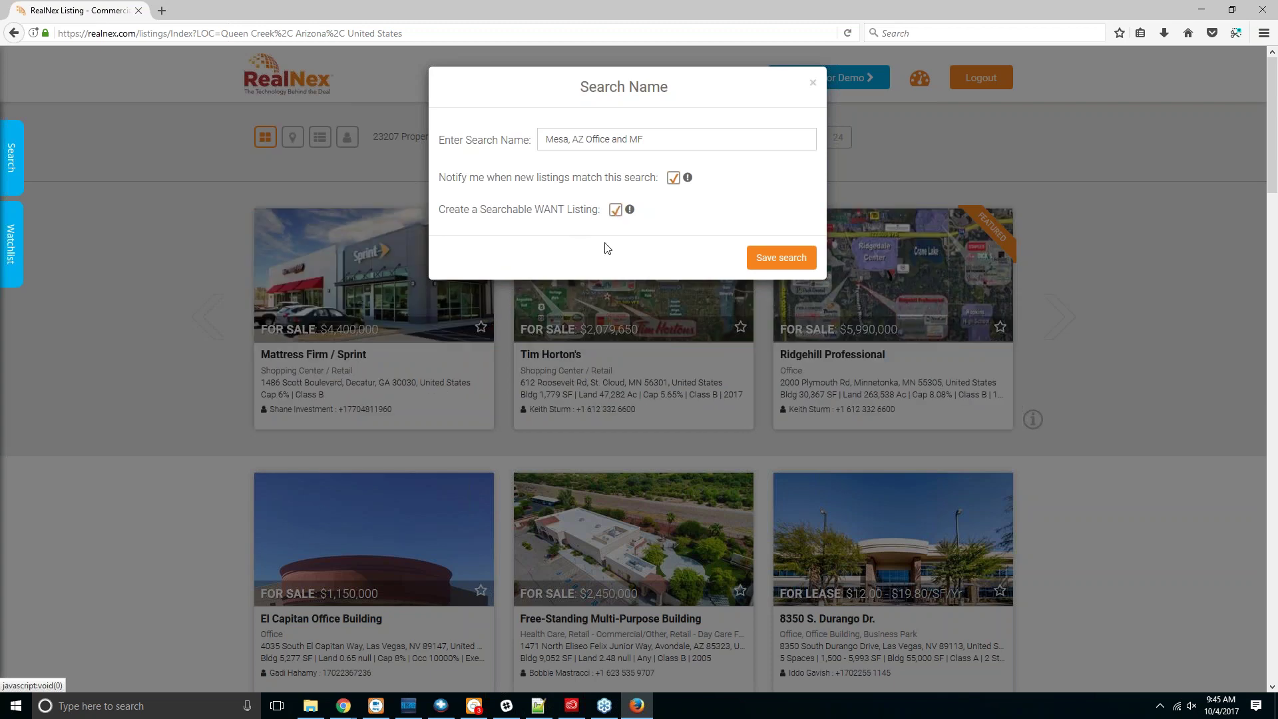
Step: Save the Mesa search and rerun it to find the single SFR Portfolio 31 Build For Rent listing
{"action": "left_click", "coordinate": [775, 264]}
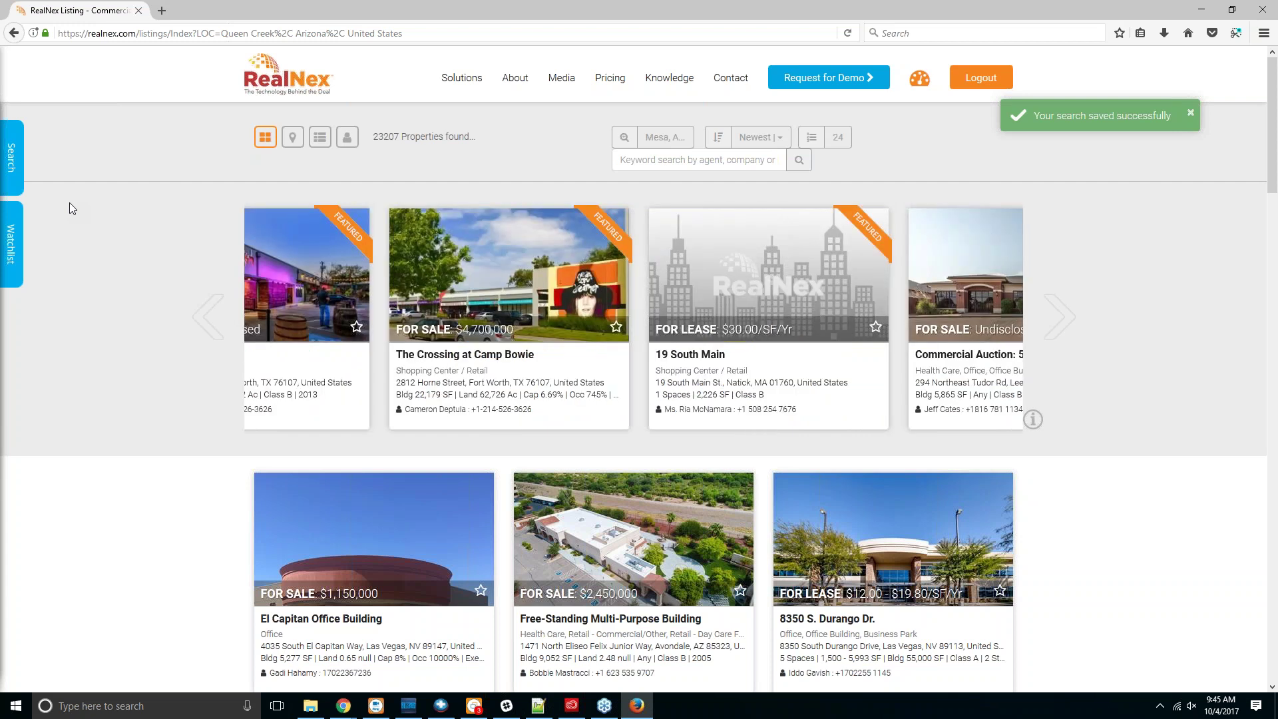
{"action": "scroll", "coordinate": [69, 204], "scroll_direction": "down", "scroll_amount": 2}
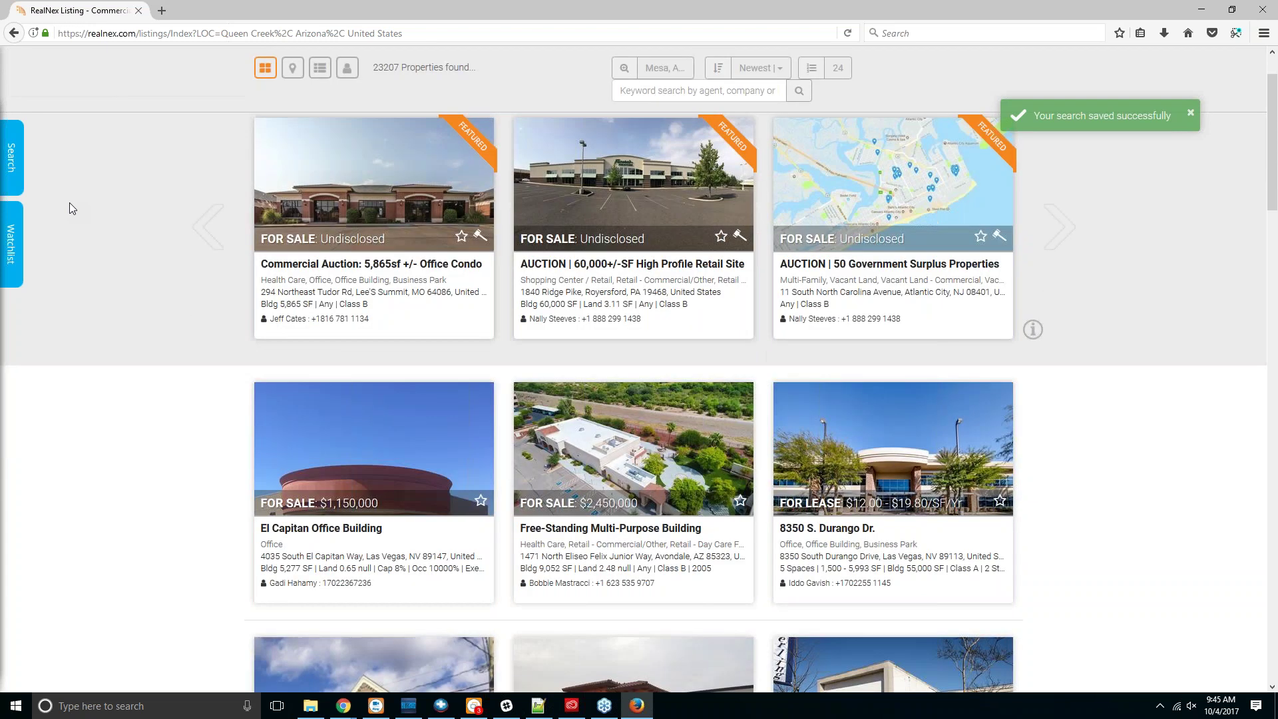
{"action": "left_click", "coordinate": [12, 156]}
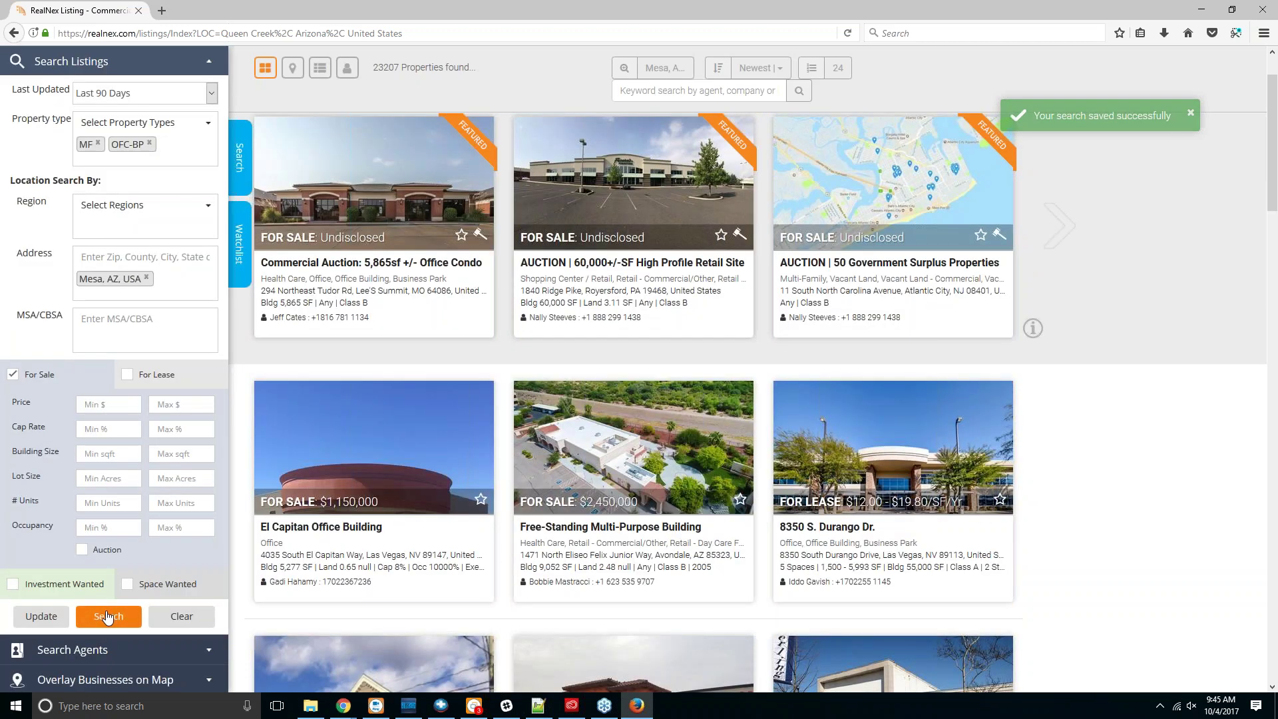
{"action": "left_click", "coordinate": [107, 616]}
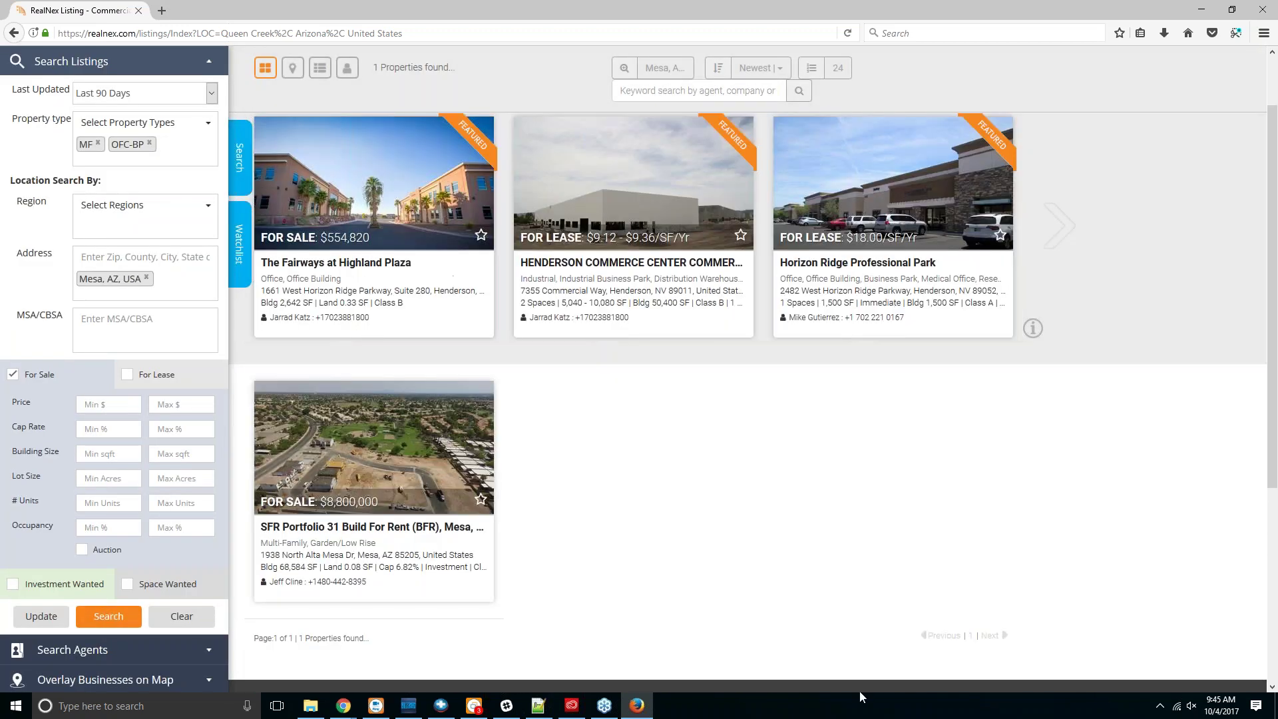
Step: Show the Mesa search result pinned on a map
{"action": "scroll", "coordinate": [795, 473], "scroll_direction": "down", "scroll_amount": 4}
{"action": "scroll", "coordinate": [791, 468], "scroll_direction": "up", "scroll_amount": 1}
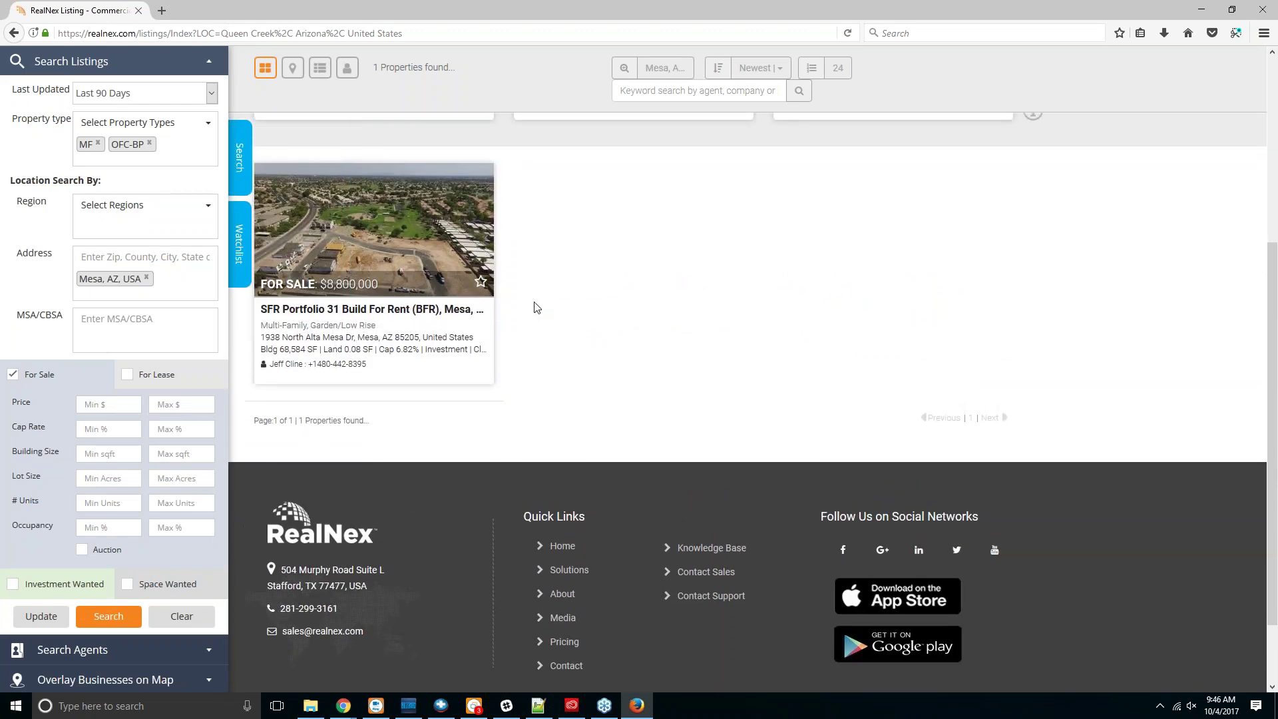
{"action": "scroll", "coordinate": [533, 305], "scroll_direction": "up", "scroll_amount": 4}
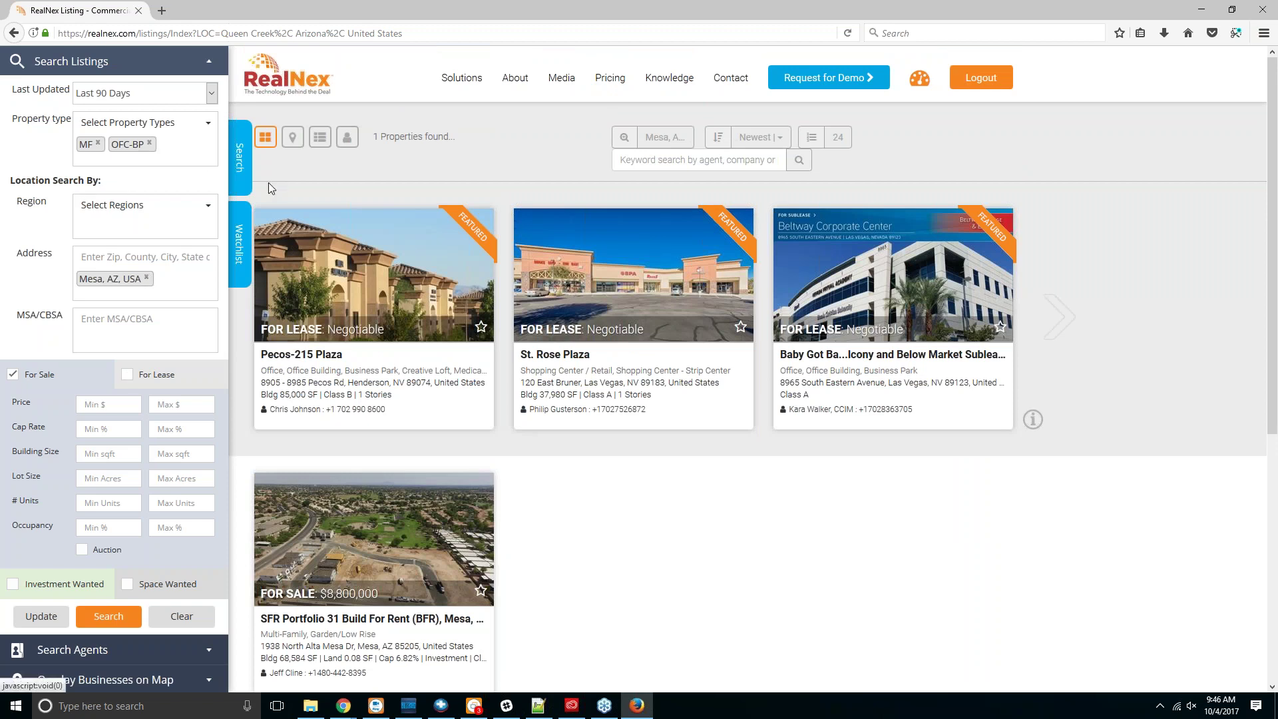
{"action": "left_click", "coordinate": [292, 139]}
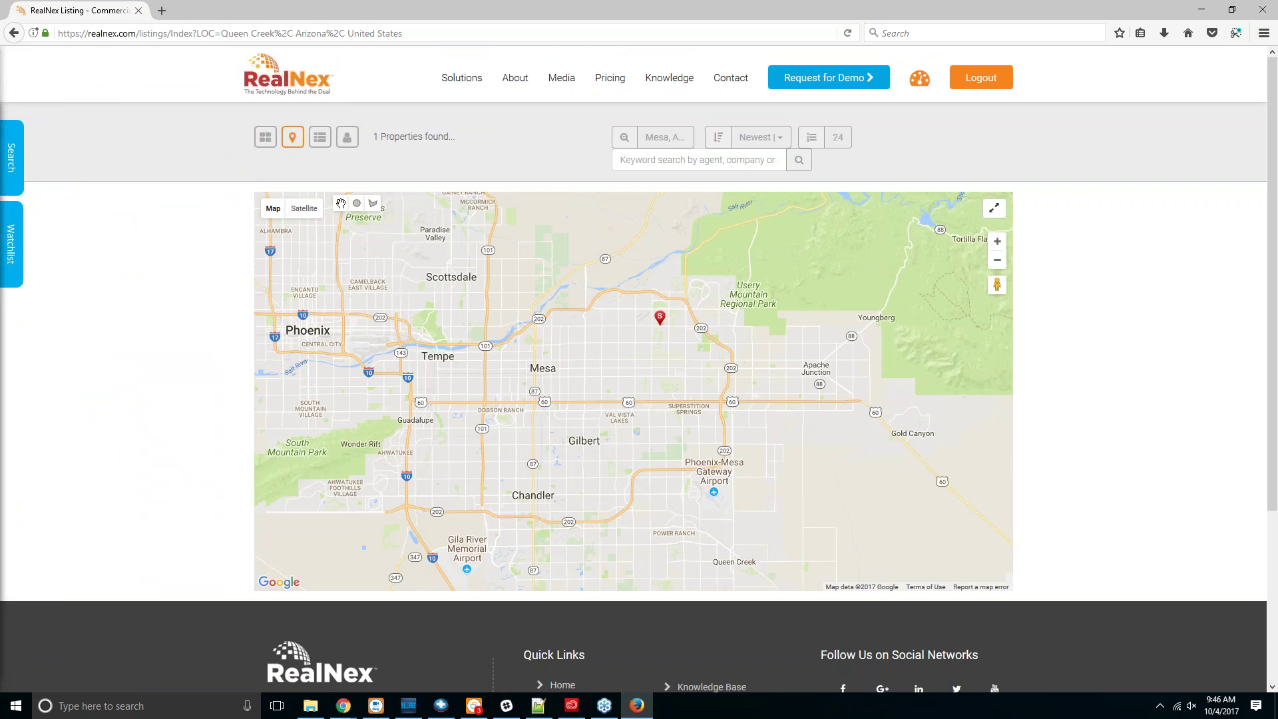
Step: Draw a search circle on Mesa and widen it over Tempe, Gilbert and Chandler for 440 properties
{"action": "left_click", "coordinate": [358, 205]}
{"action": "left_click_drag", "start_coordinate": [595, 390], "coordinate": [648, 391]}
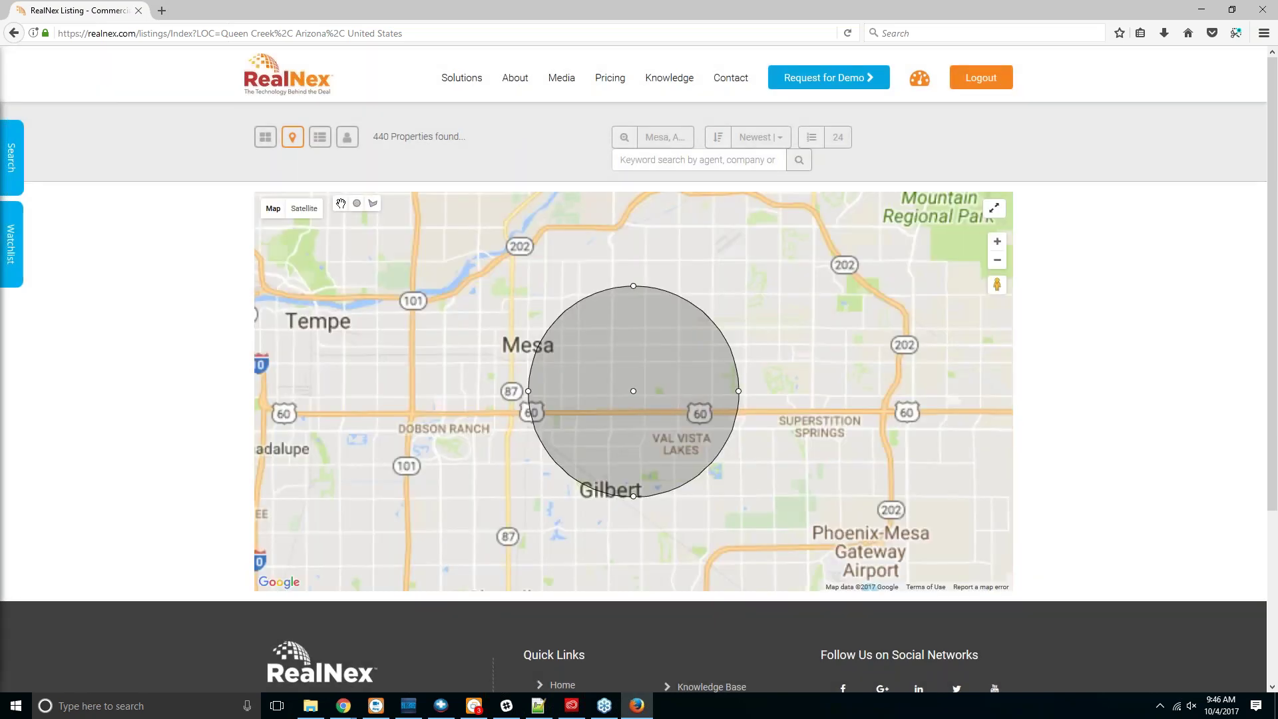
{"action": "left_click_drag", "start_coordinate": [739, 393], "coordinate": [907, 395]}
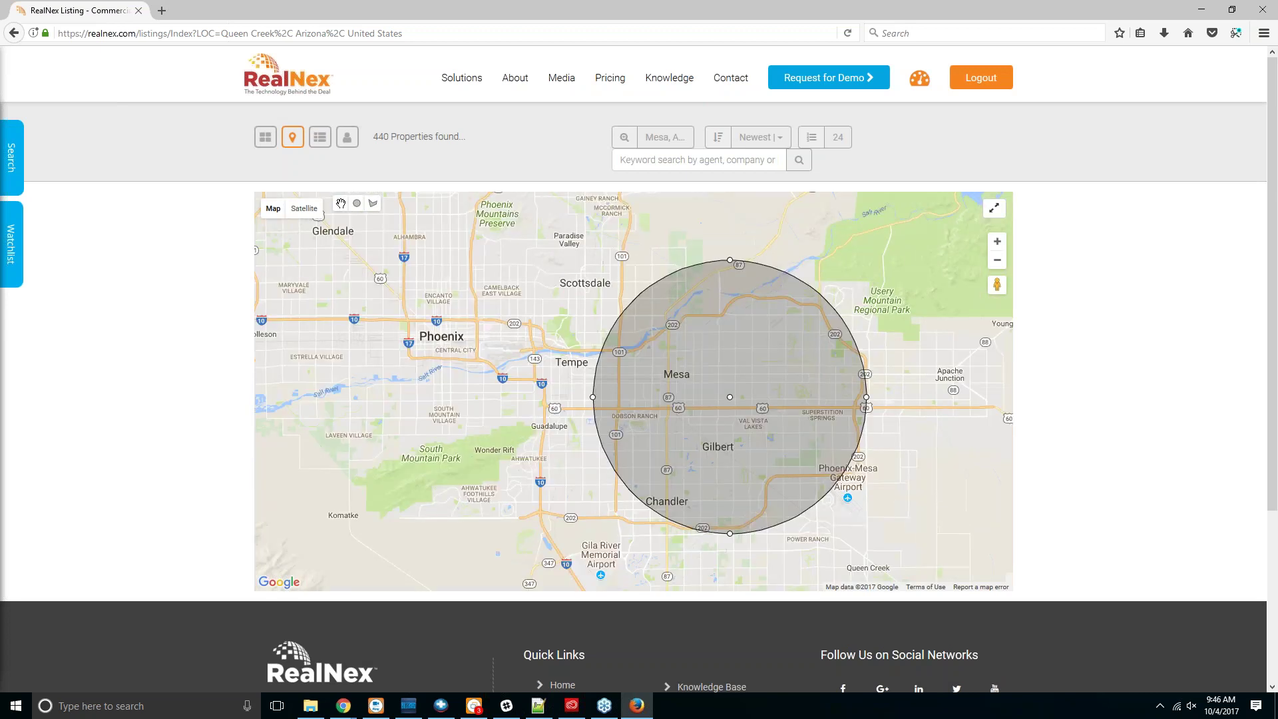
{"action": "scroll", "coordinate": [812, 460], "scroll_direction": "down", "scroll_amount": 1}
{"action": "left_click_drag", "start_coordinate": [840, 429], "coordinate": [885, 430]}
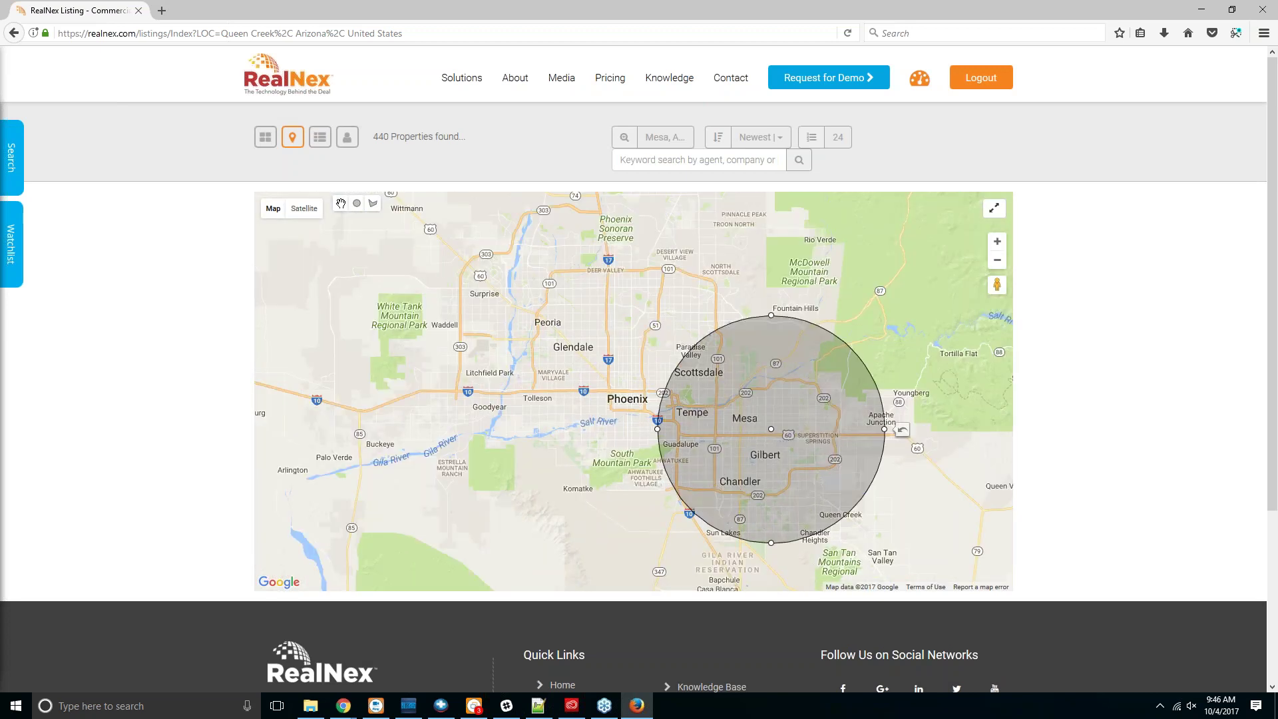
{"action": "scroll", "coordinate": [1263, 439], "scroll_direction": "down", "scroll_amount": 5}
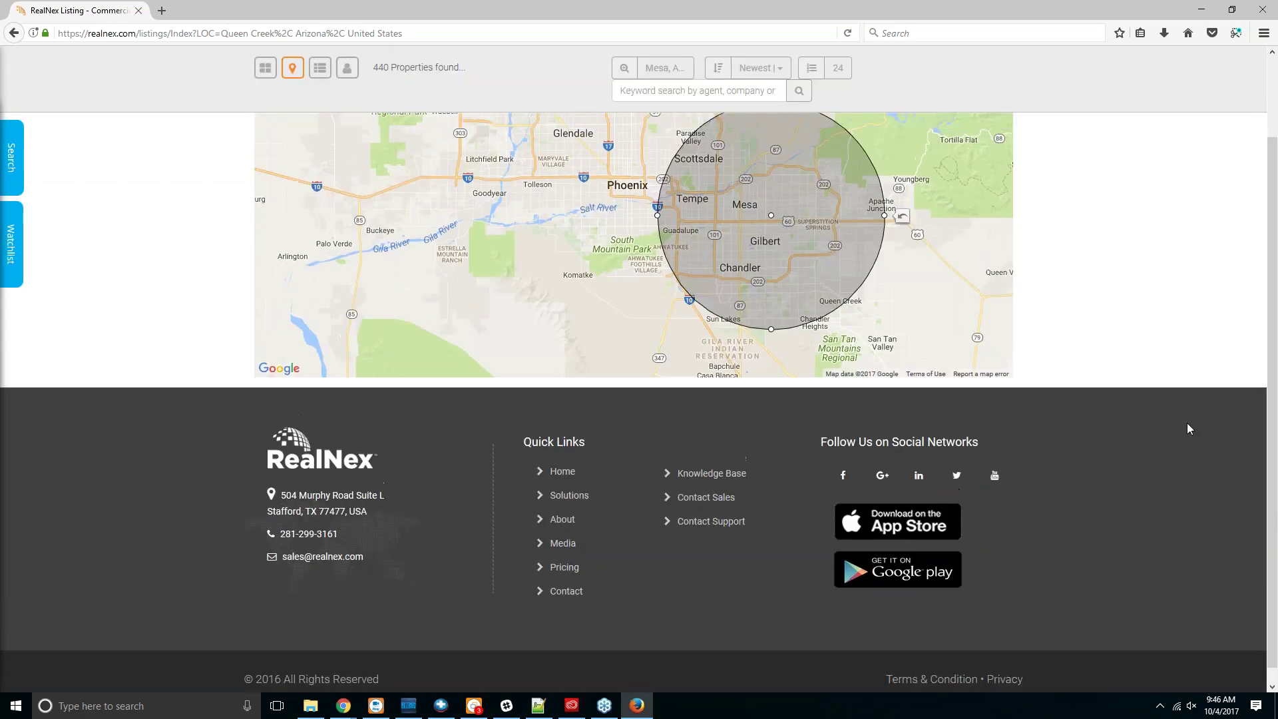
{"action": "scroll", "coordinate": [1187, 428], "scroll_direction": "up", "scroll_amount": 5}
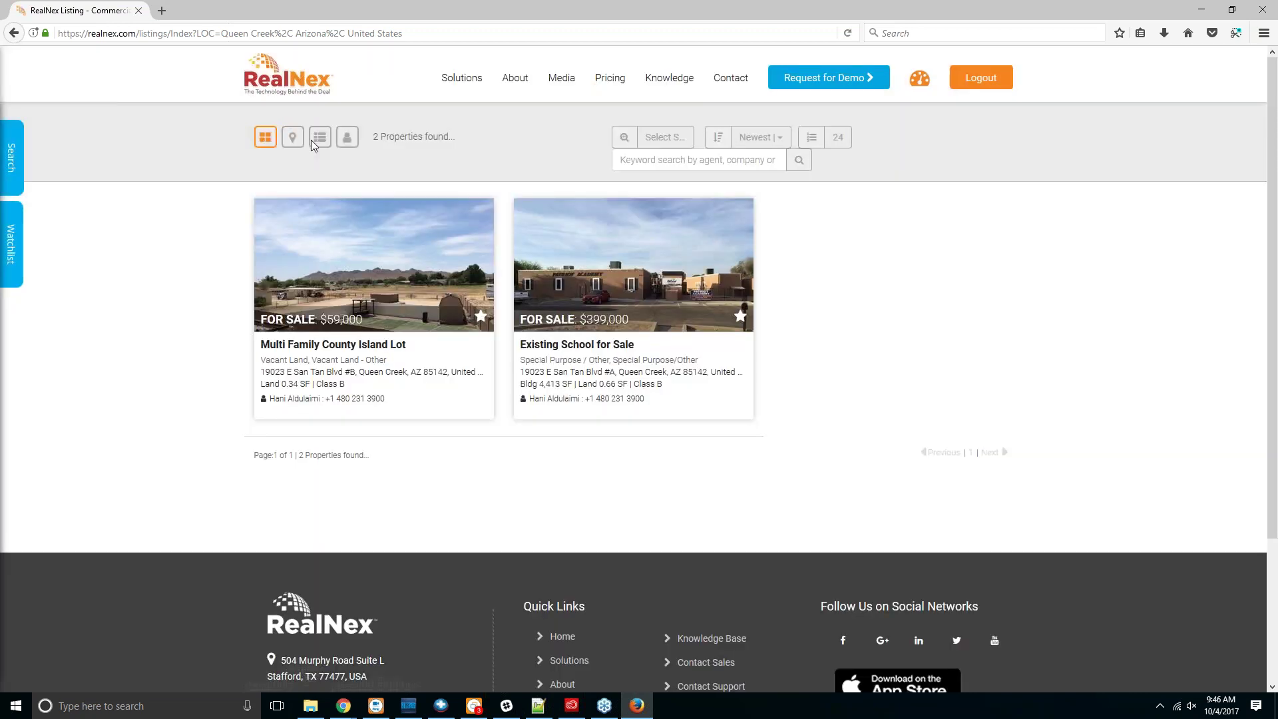
Step: Show the listings on the map and draw a search circle south of Gilbert
{"action": "left_click", "coordinate": [292, 137]}
{"action": "left_click", "coordinate": [356, 203]}
{"action": "scroll", "coordinate": [476, 266], "scroll_direction": "down", "scroll_amount": 1}
{"action": "left_click_drag", "start_coordinate": [455, 258], "coordinate": [550, 258]}
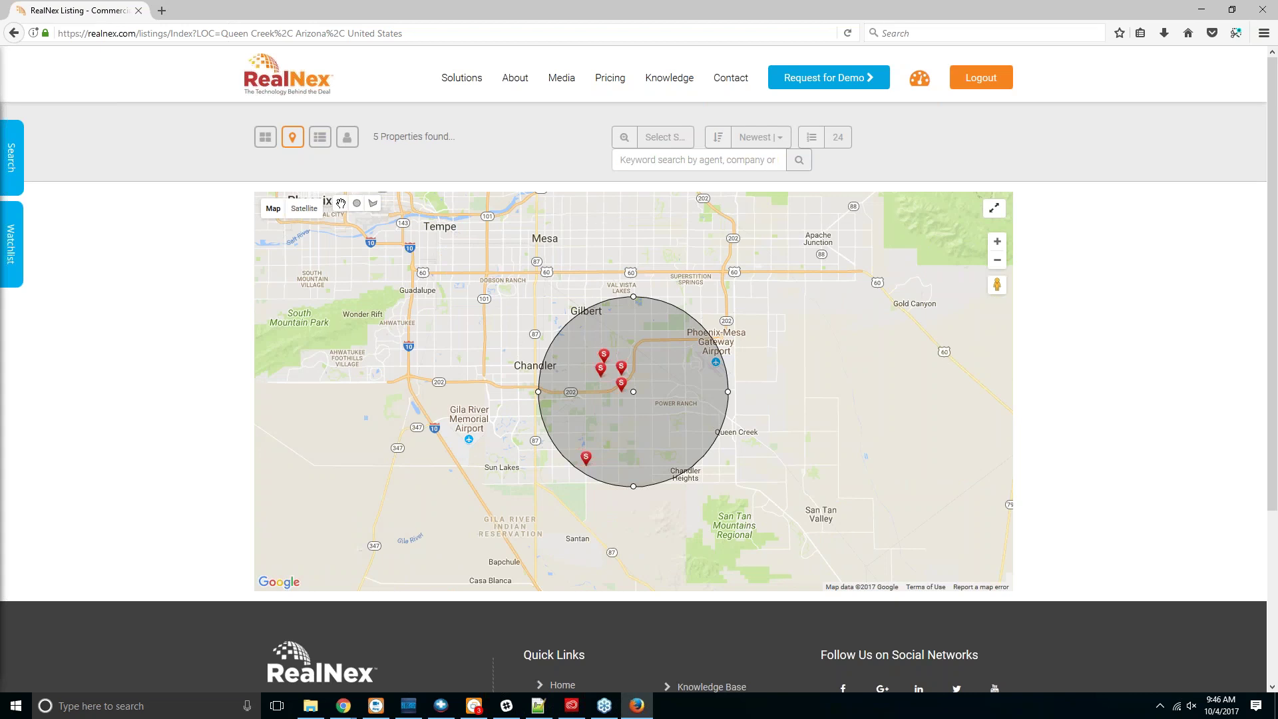
Step: Limit the property type to Multi-Family, showing 343 listings on the map
{"action": "left_click", "coordinate": [24, 158]}
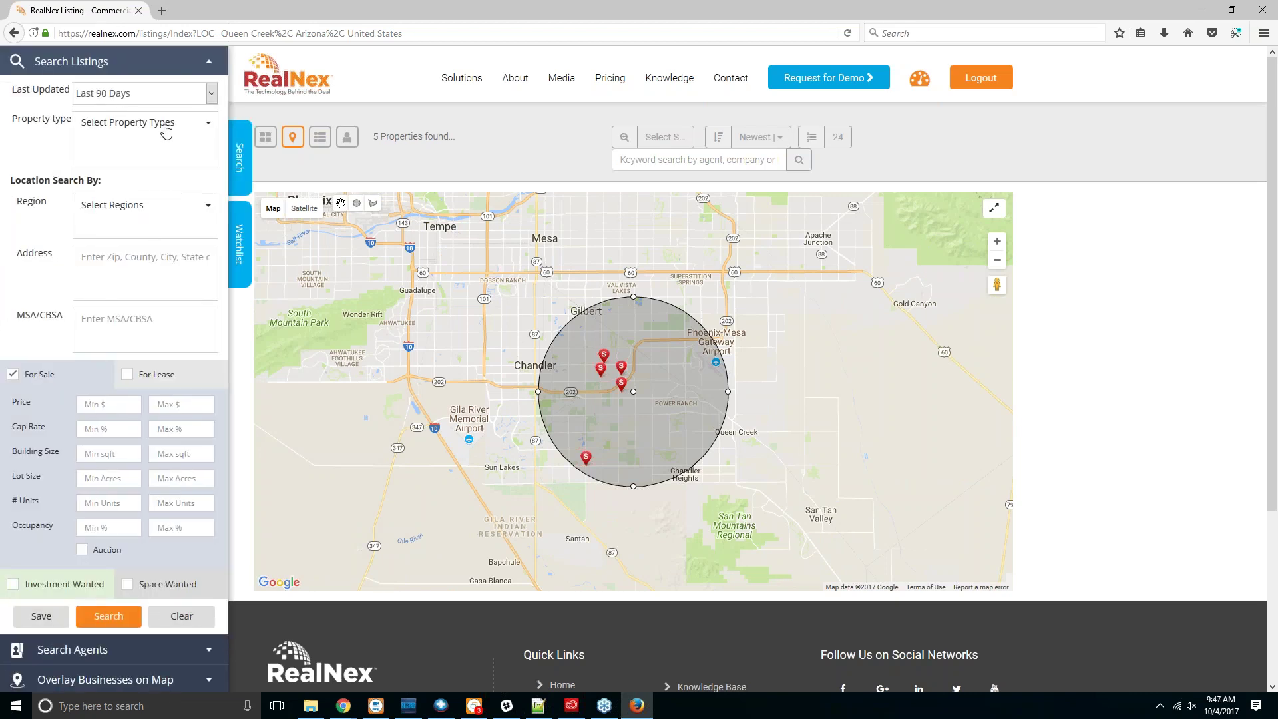
{"action": "left_click", "coordinate": [167, 123]}
{"action": "left_click", "coordinate": [83, 153]}
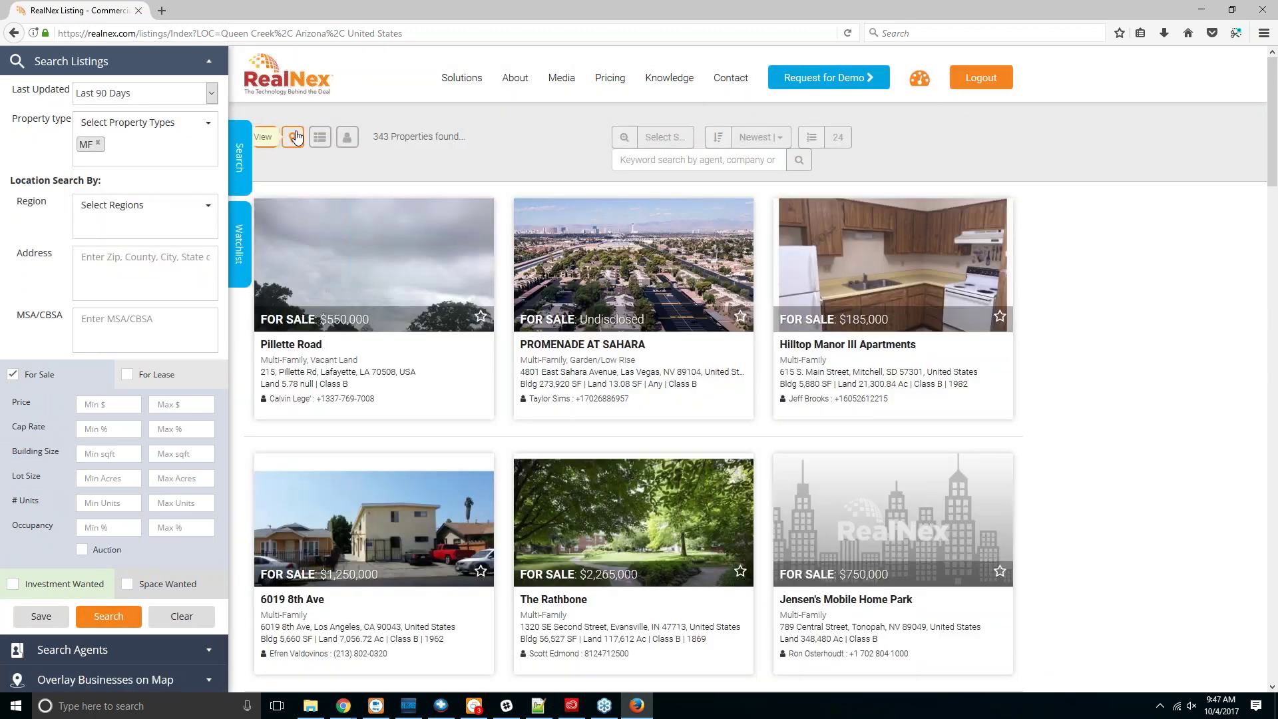
{"action": "left_click", "coordinate": [292, 137]}
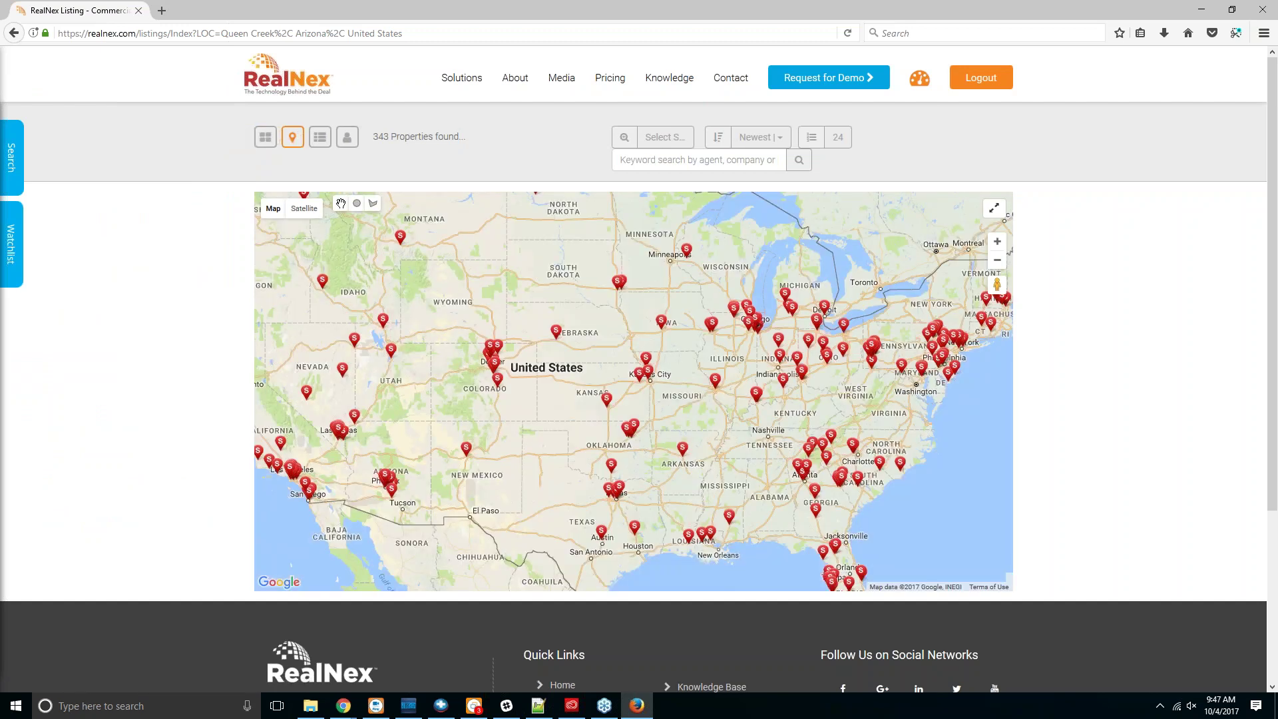
Step: Redraw the search circle around Phoenix and Mesa, narrowing results to 8 properties
{"action": "scroll", "coordinate": [385, 511], "scroll_direction": "up", "scroll_amount": 3}
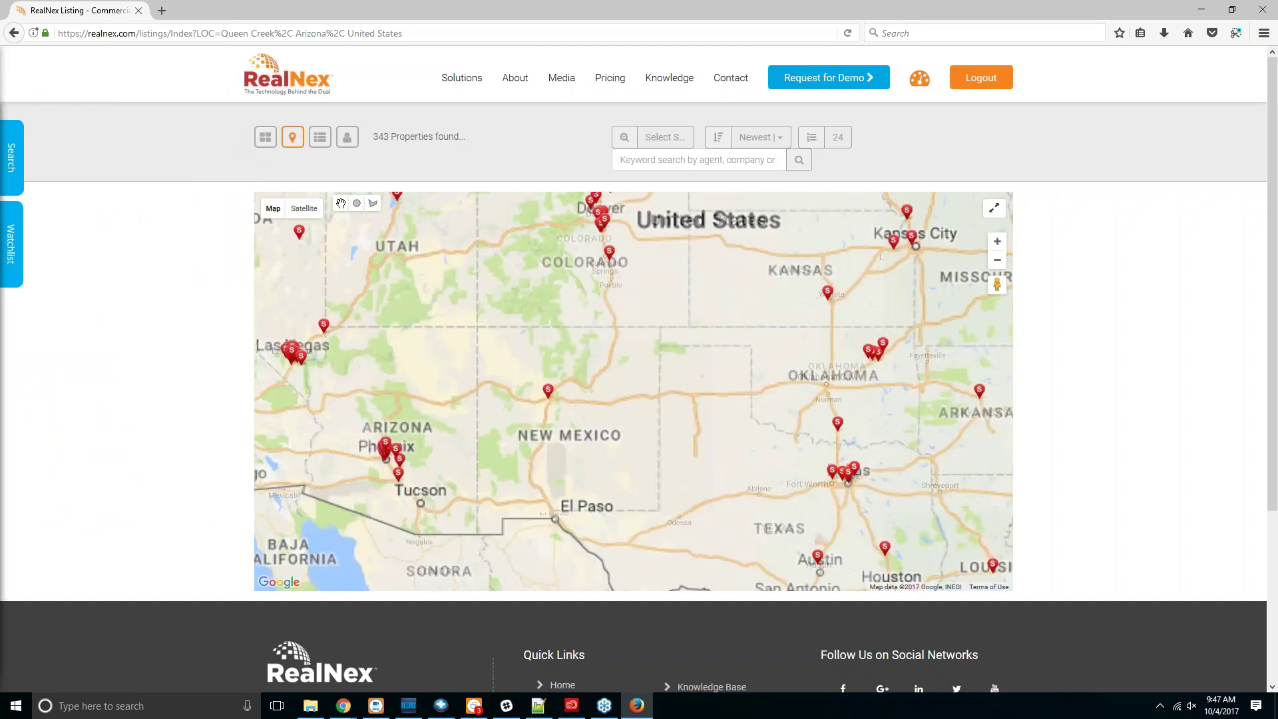
{"action": "scroll", "coordinate": [433, 444], "scroll_direction": "up", "scroll_amount": 1}
{"action": "scroll", "coordinate": [413, 466], "scroll_direction": "up", "scroll_amount": 1}
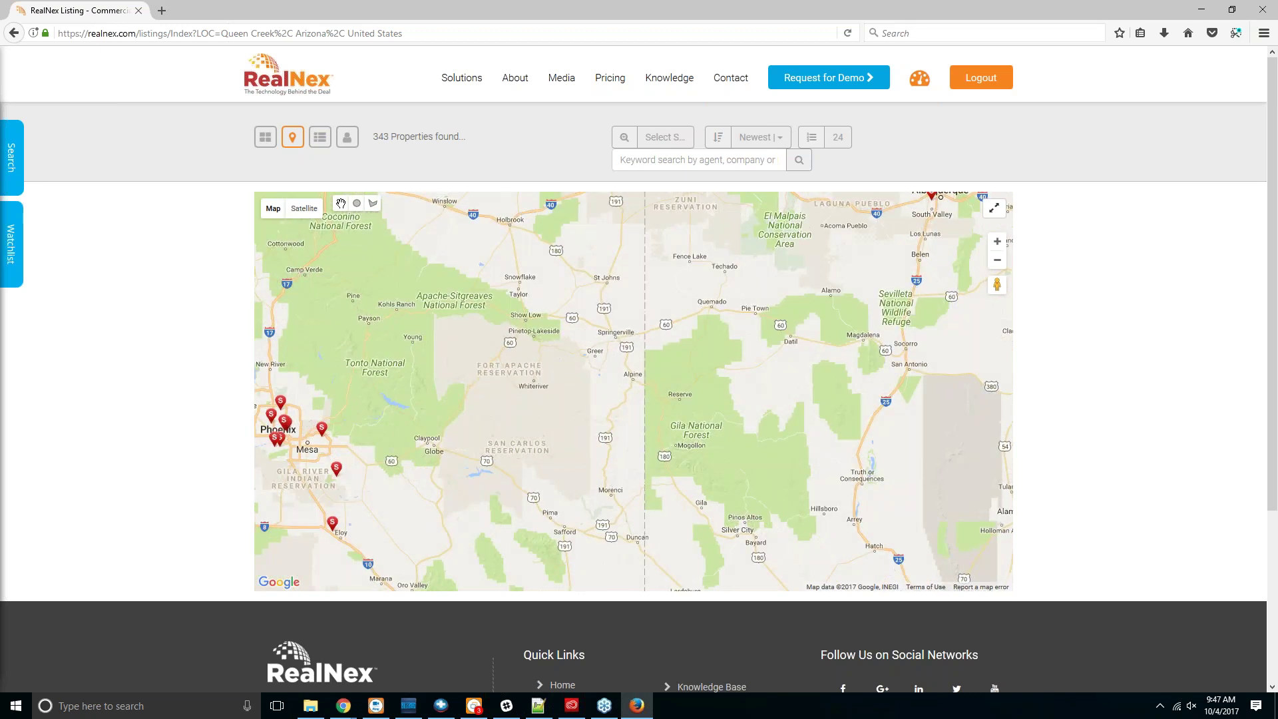
{"action": "left_click", "coordinate": [357, 203]}
{"action": "left_click_drag", "start_coordinate": [515, 375], "coordinate": [569, 377]}
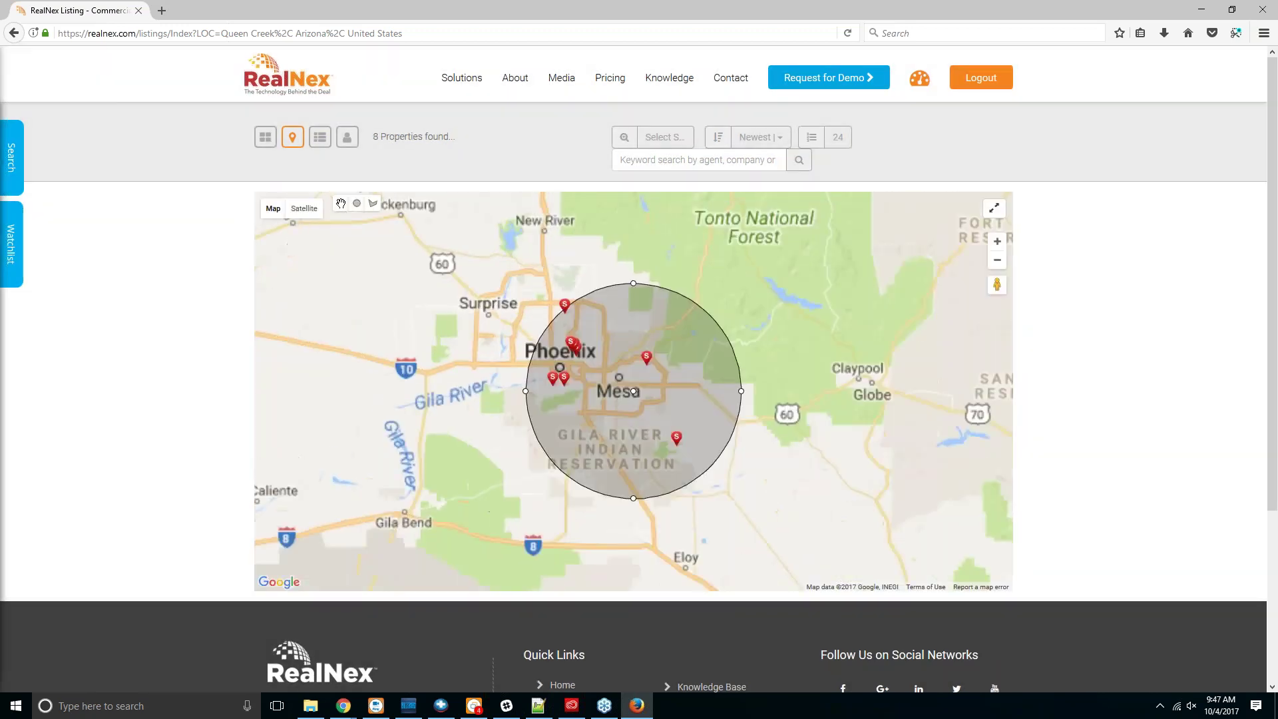
{"action": "left_click", "coordinate": [16, 147]}
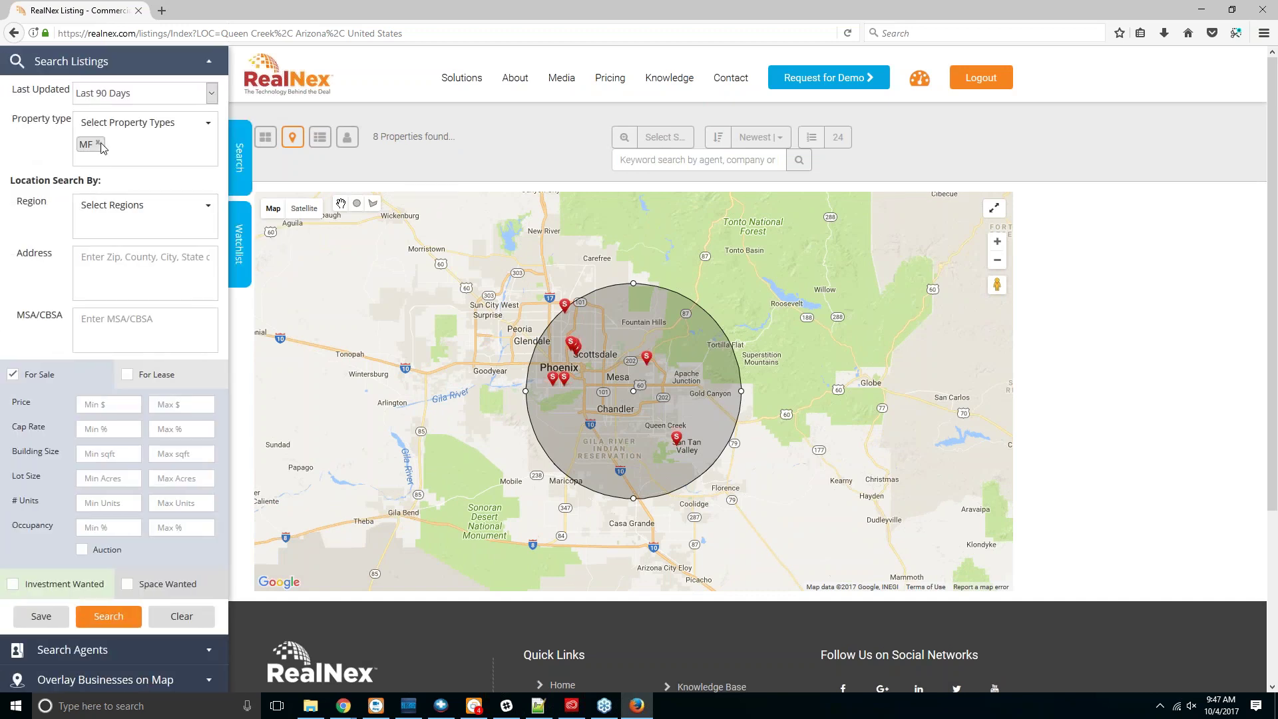
Step: Draw a polygon search area from near Peoria along Papago Fwy, leaving 1 property found
{"action": "left_click", "coordinate": [372, 203]}
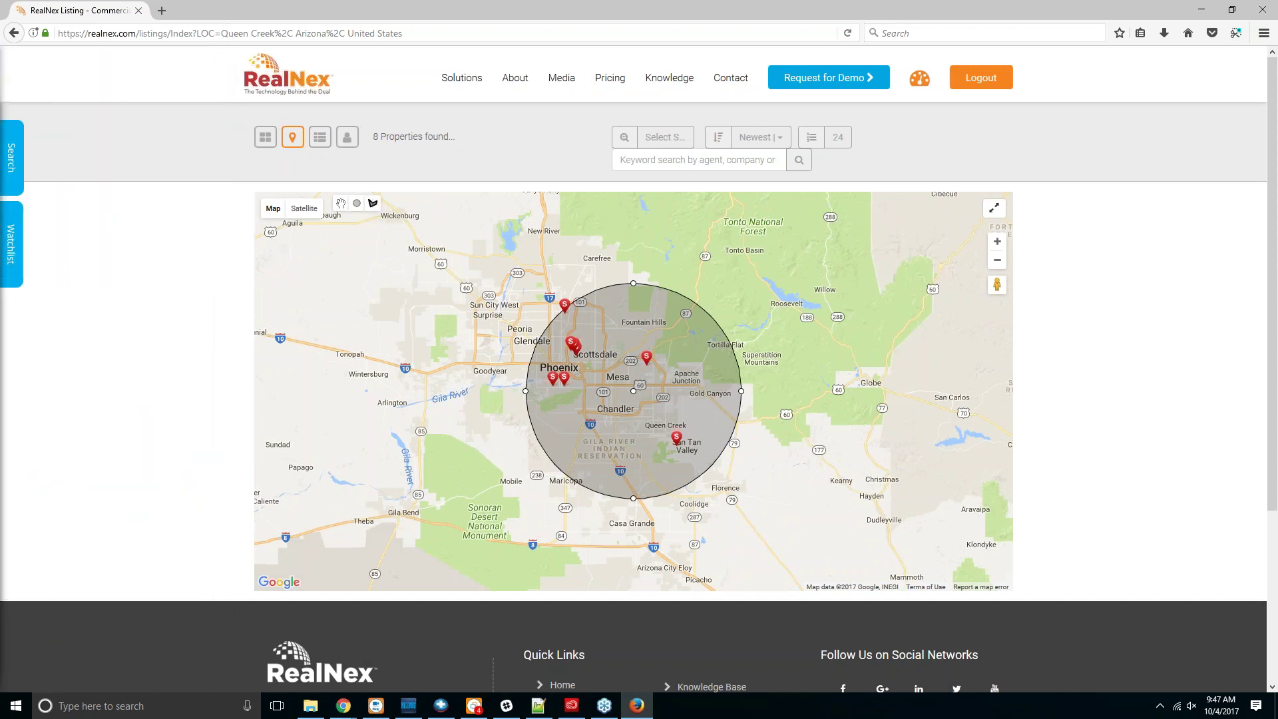
{"action": "scroll", "coordinate": [502, 340], "scroll_direction": "up", "scroll_amount": 3}
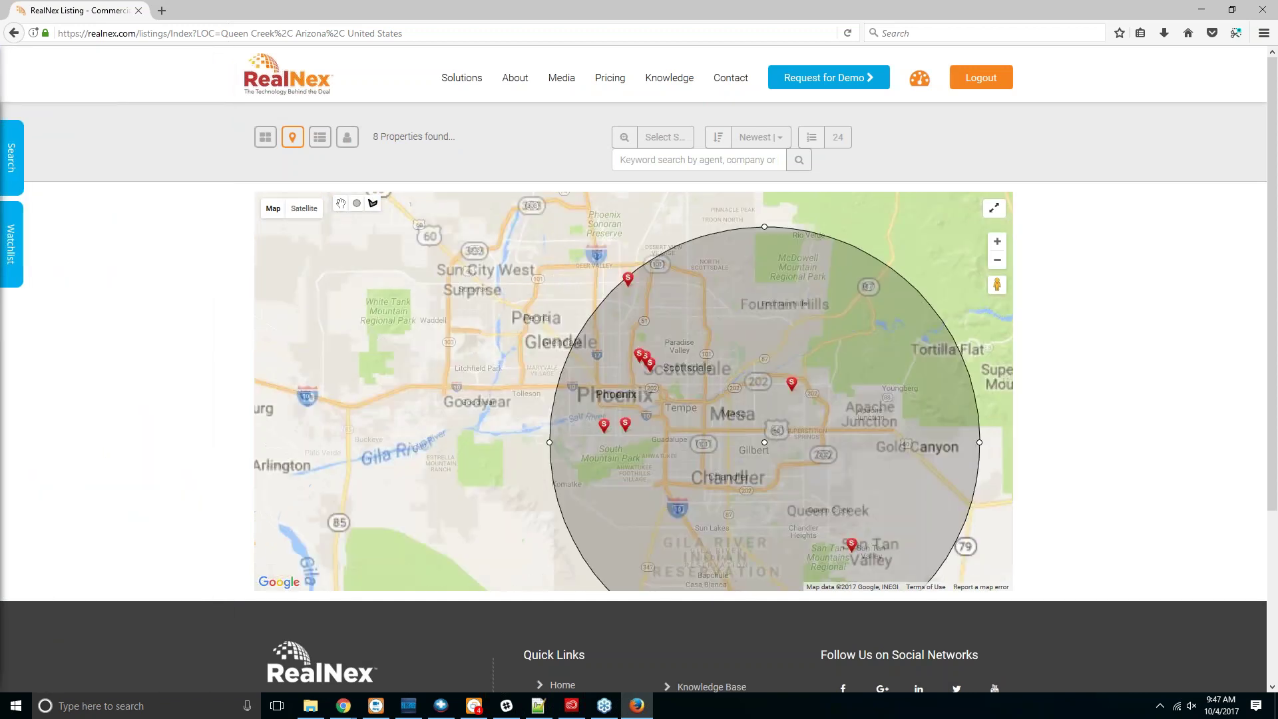
{"action": "left_click", "coordinate": [670, 246]}
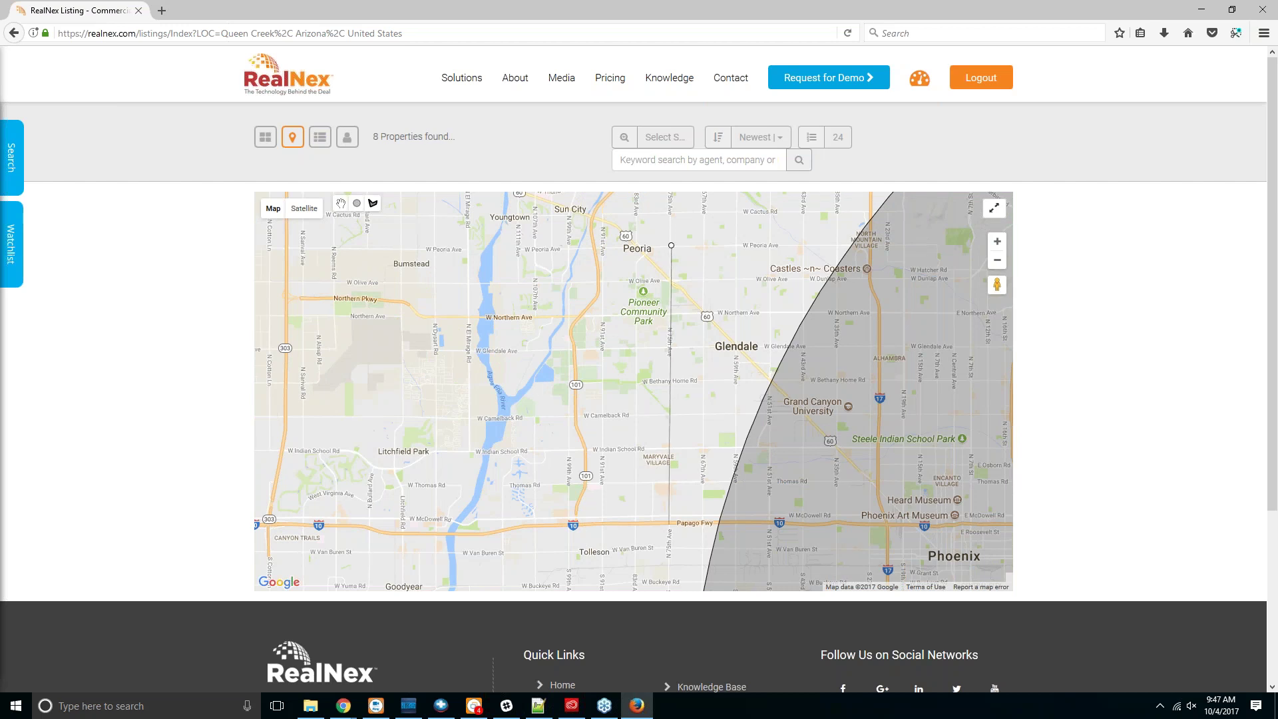
{"action": "left_click", "coordinate": [668, 524]}
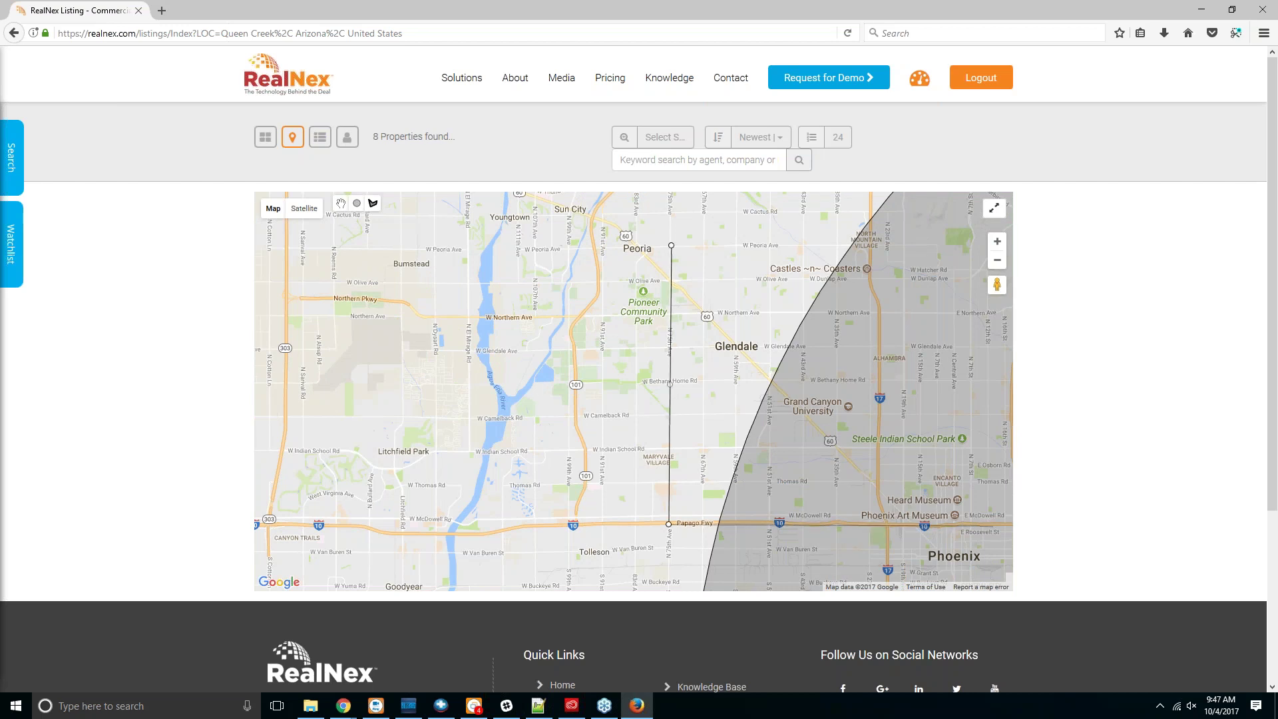
{"action": "left_click", "coordinate": [1009, 526]}
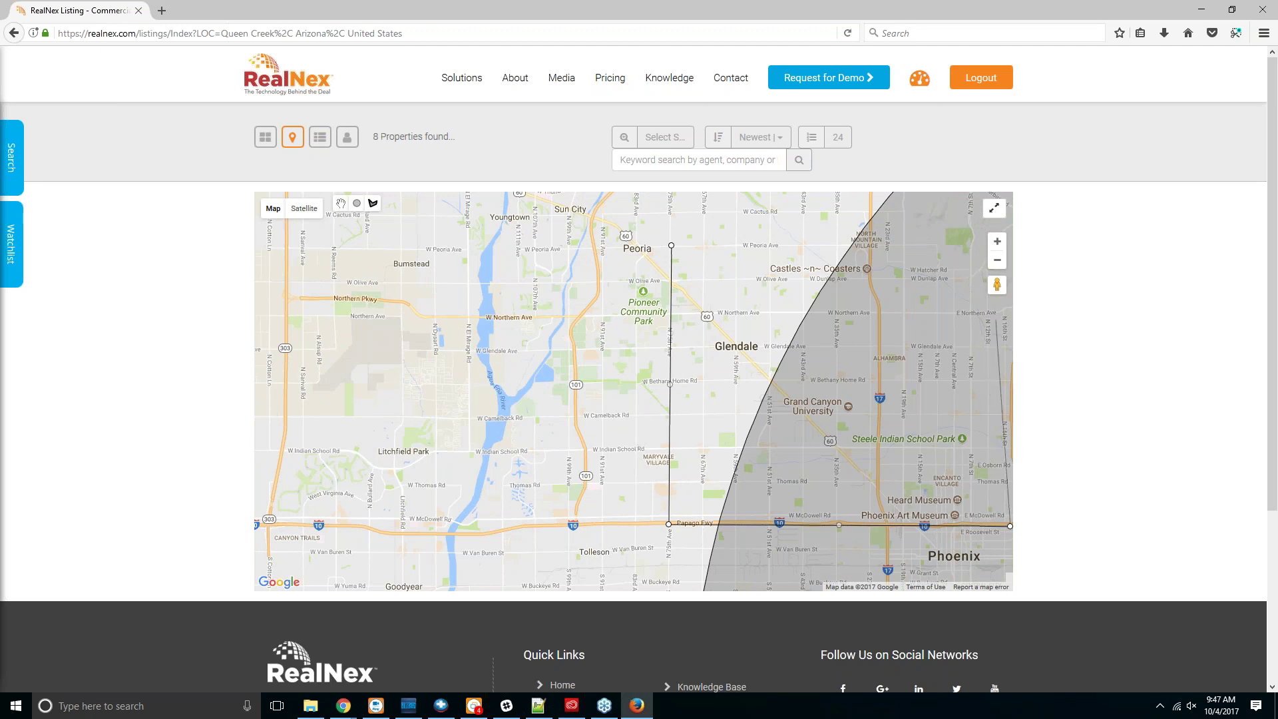
{"action": "left_click", "coordinate": [1004, 309]}
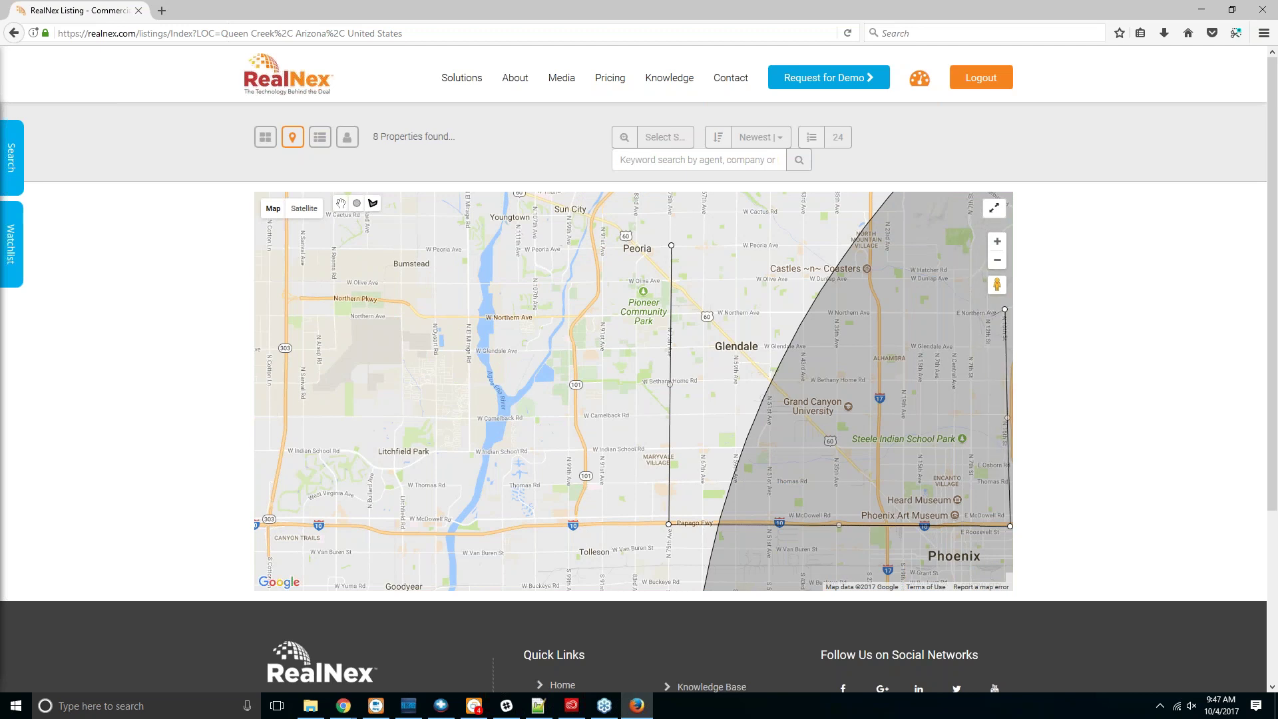
{"action": "left_click", "coordinate": [903, 315]}
{"action": "left_click", "coordinate": [904, 245]}
{"action": "left_click", "coordinate": [670, 245]}
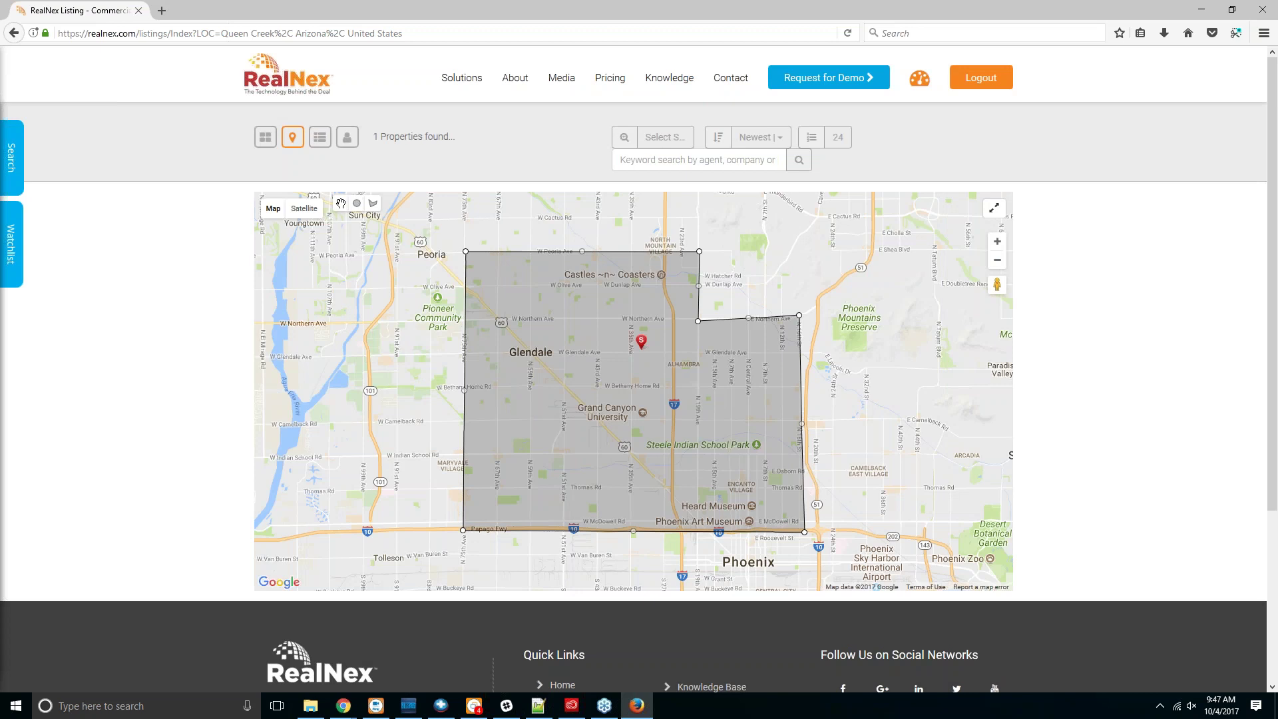
Step: Reopen the search filters panel and scroll through its options
{"action": "left_click", "coordinate": [12, 156]}
{"action": "scroll", "coordinate": [133, 399], "scroll_direction": "down", "scroll_amount": 3}
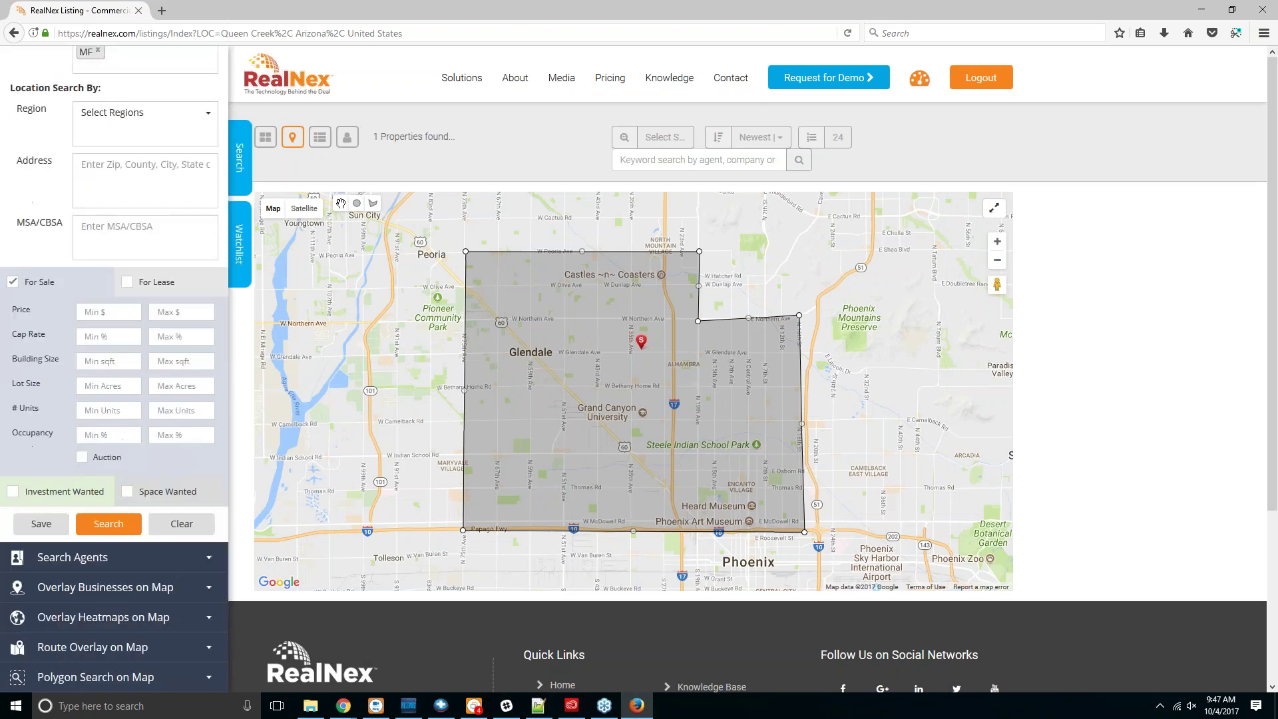
{"action": "scroll", "coordinate": [152, 502], "scroll_direction": "down", "scroll_amount": 3}
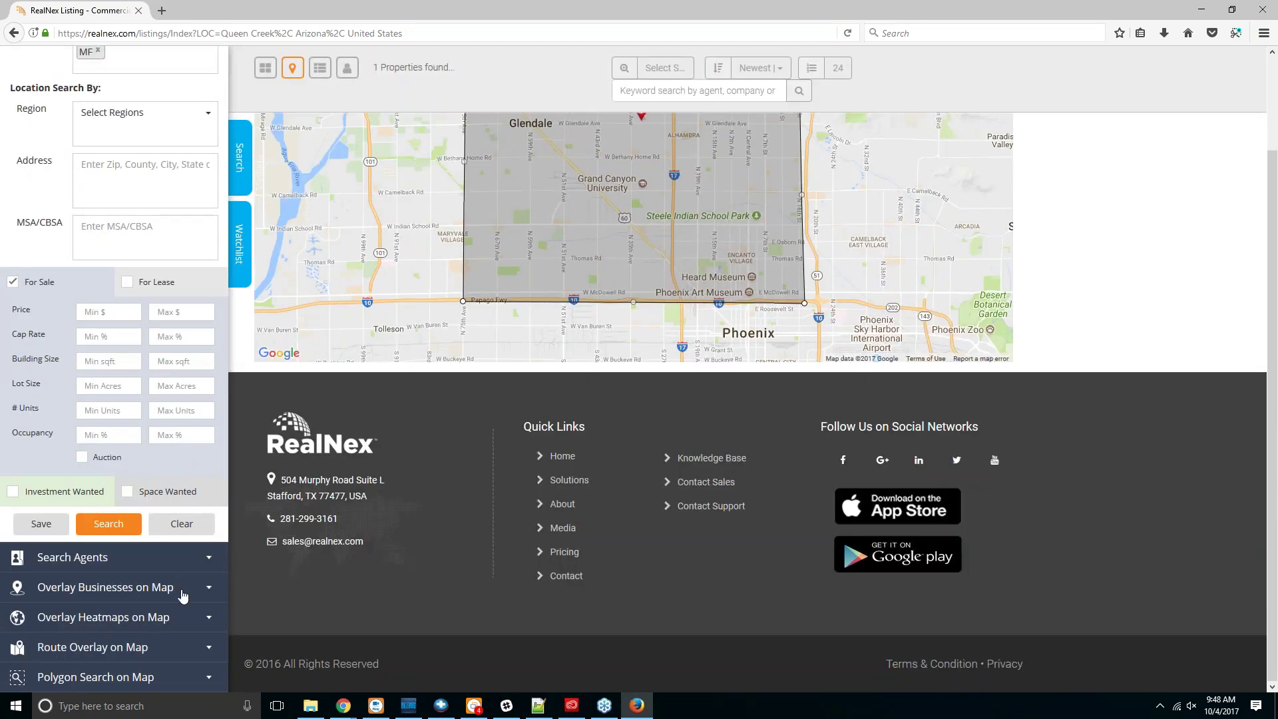
{"action": "scroll", "coordinate": [150, 600], "scroll_direction": "up", "scroll_amount": 3}
Step: Overlay Gas Stations business markers on the map around the Glendale polygon
{"action": "left_click", "coordinate": [150, 587]}
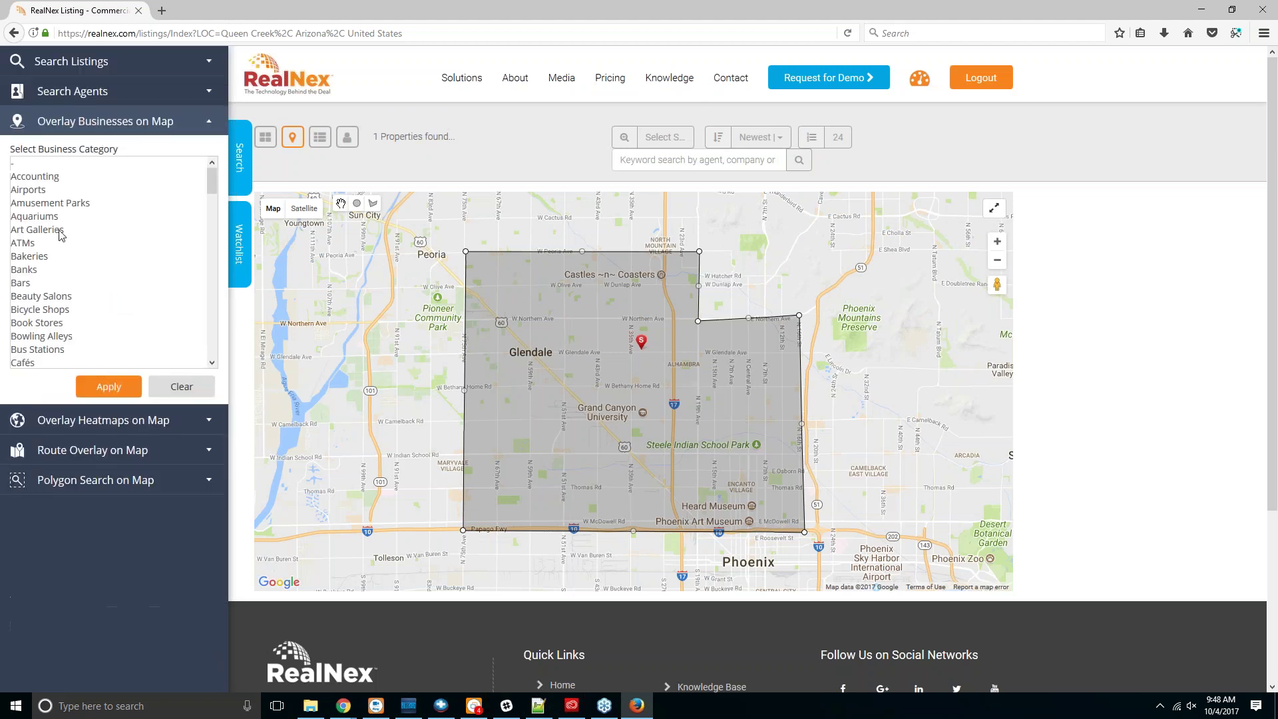
{"action": "scroll", "coordinate": [66, 297], "scroll_direction": "down", "scroll_amount": 6}
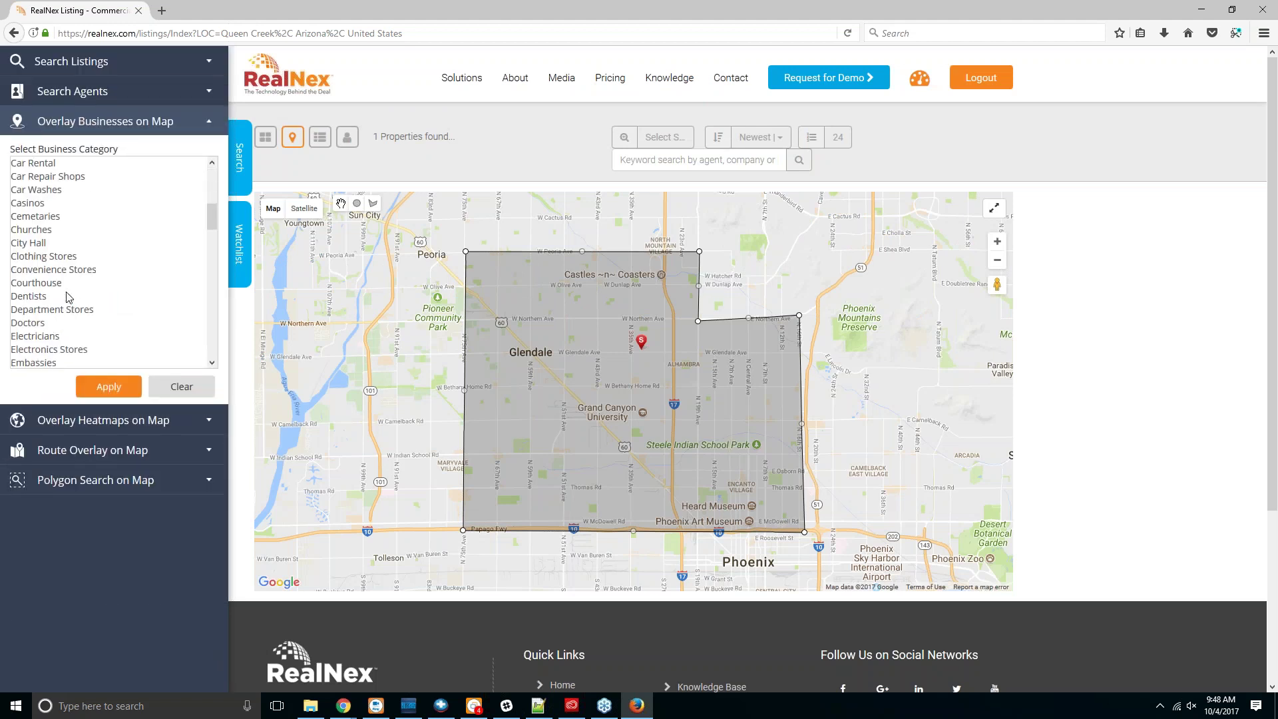
{"action": "scroll", "coordinate": [67, 297], "scroll_direction": "down", "scroll_amount": 4}
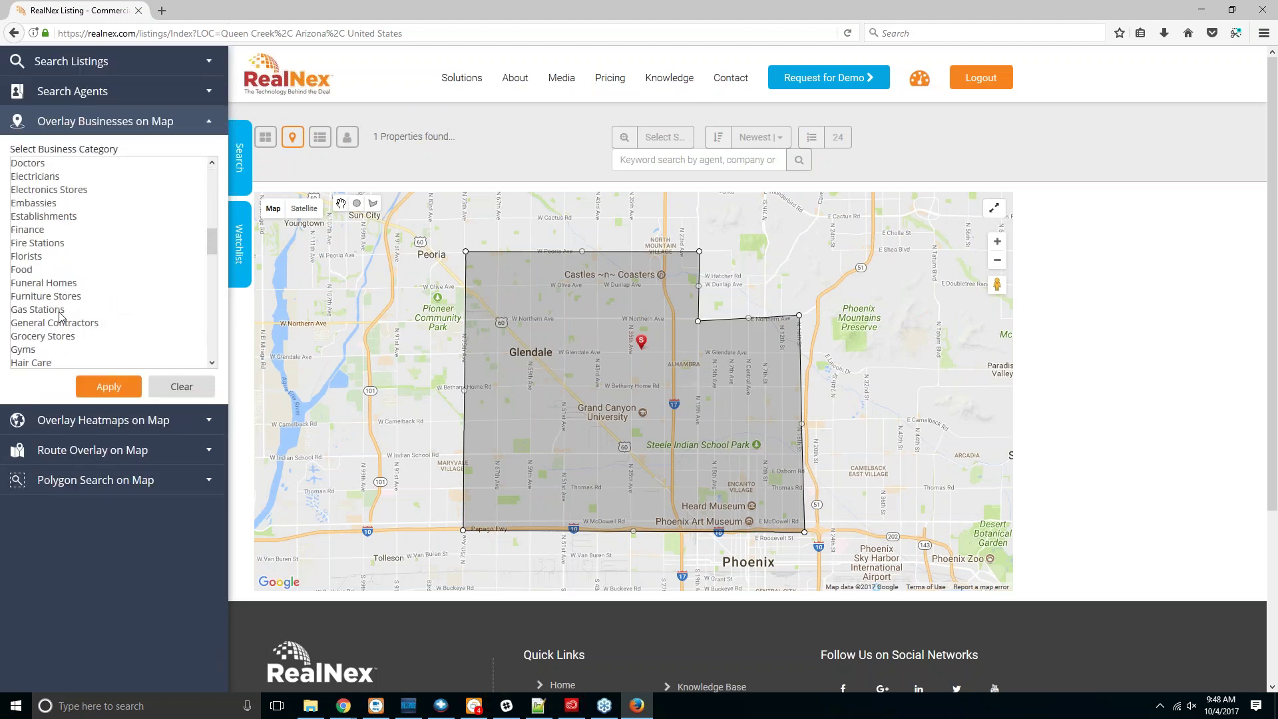
{"action": "left_click", "coordinate": [59, 310]}
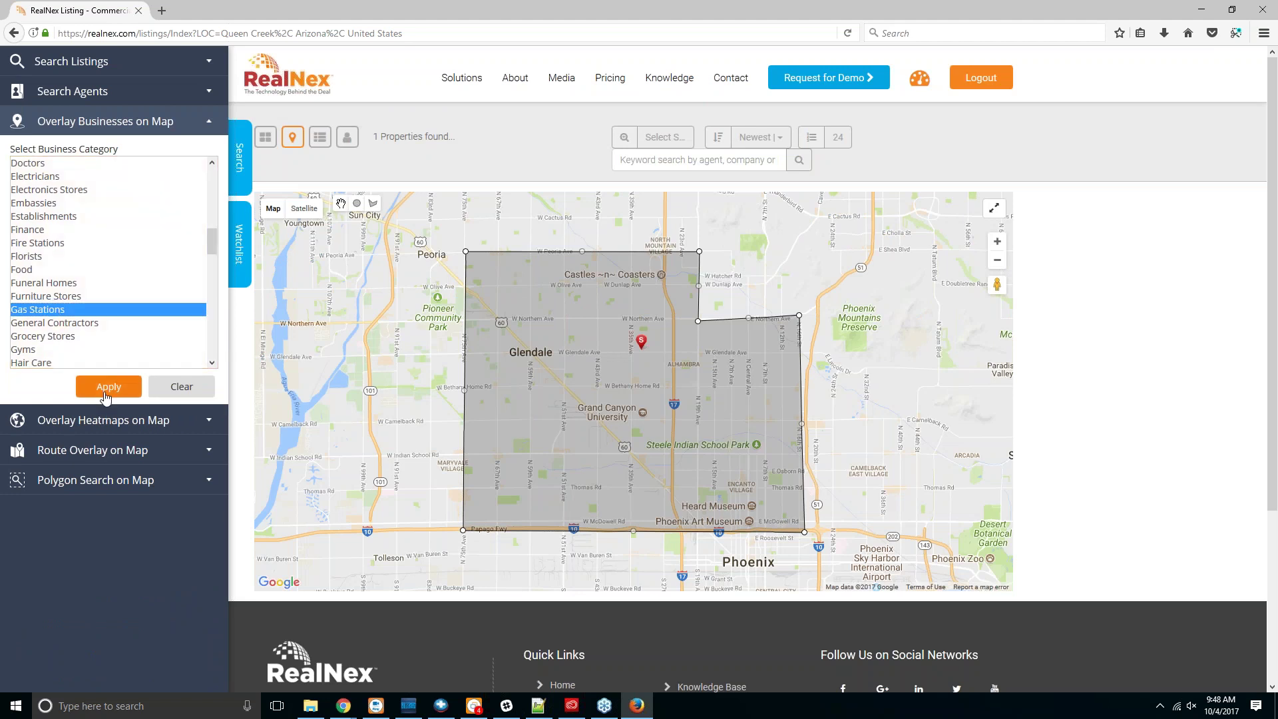
{"action": "left_click", "coordinate": [106, 397]}
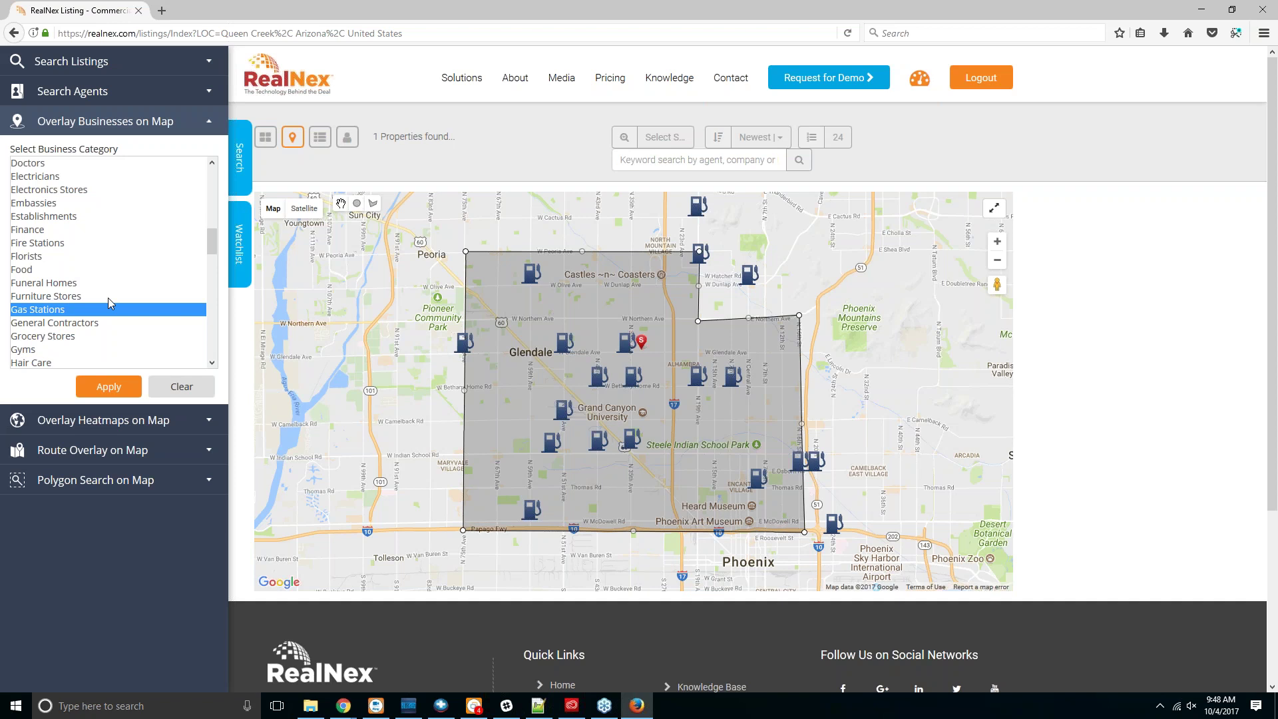
Step: Apply the Population heatmap overlay to the map
{"action": "left_click", "coordinate": [135, 421]}
{"action": "left_click", "coordinate": [167, 197]}
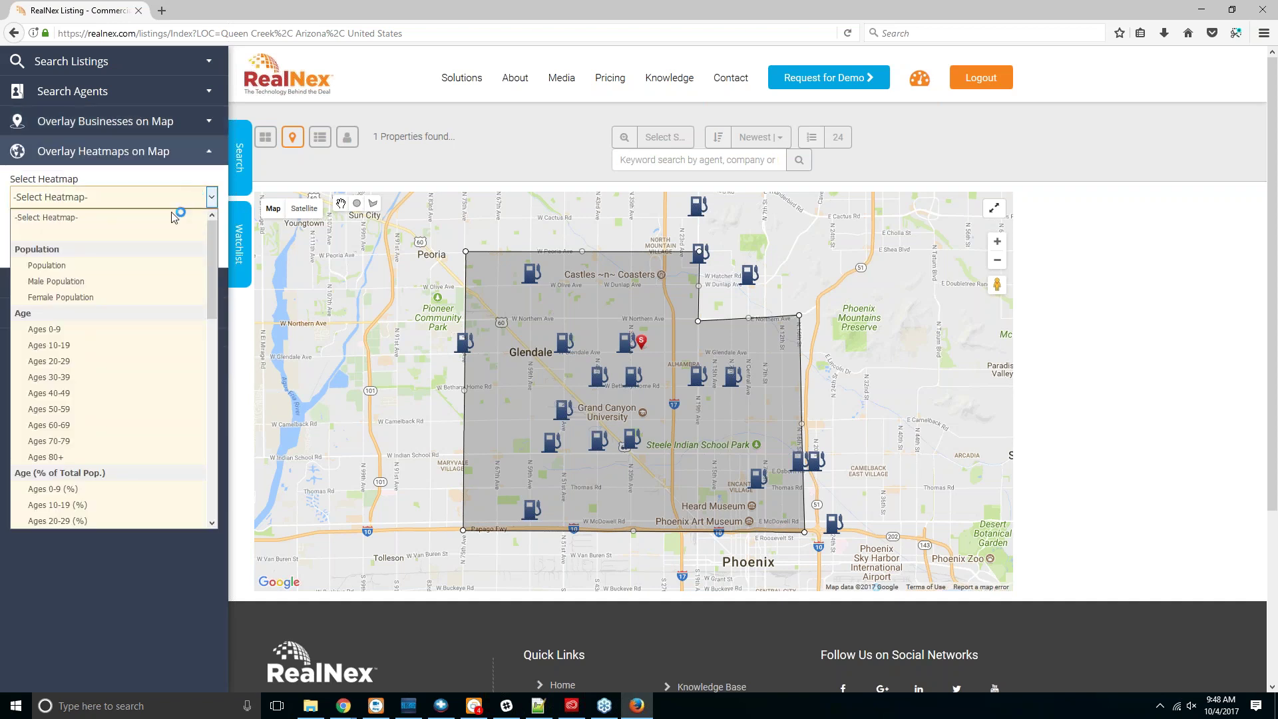
{"action": "left_click", "coordinate": [124, 265]}
{"action": "left_click", "coordinate": [94, 231]}
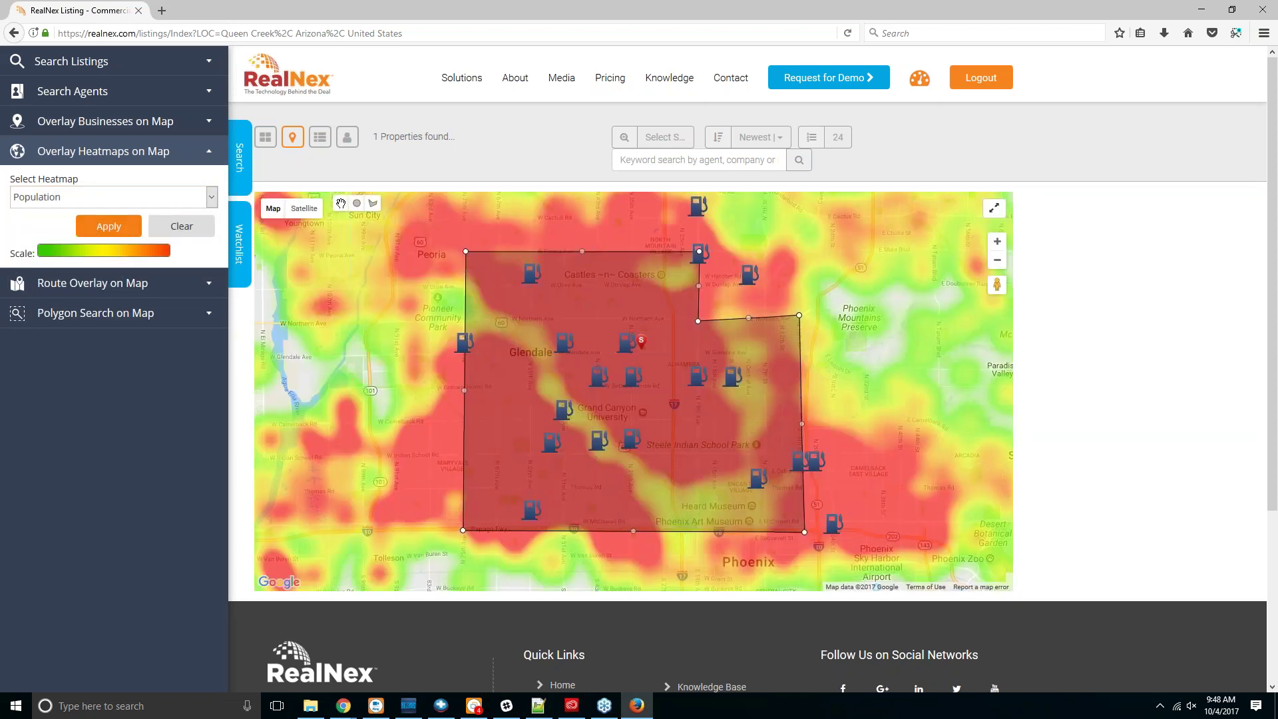
Step: Switch the heatmap to Total Units and redraw the map
{"action": "left_click", "coordinate": [181, 197]}
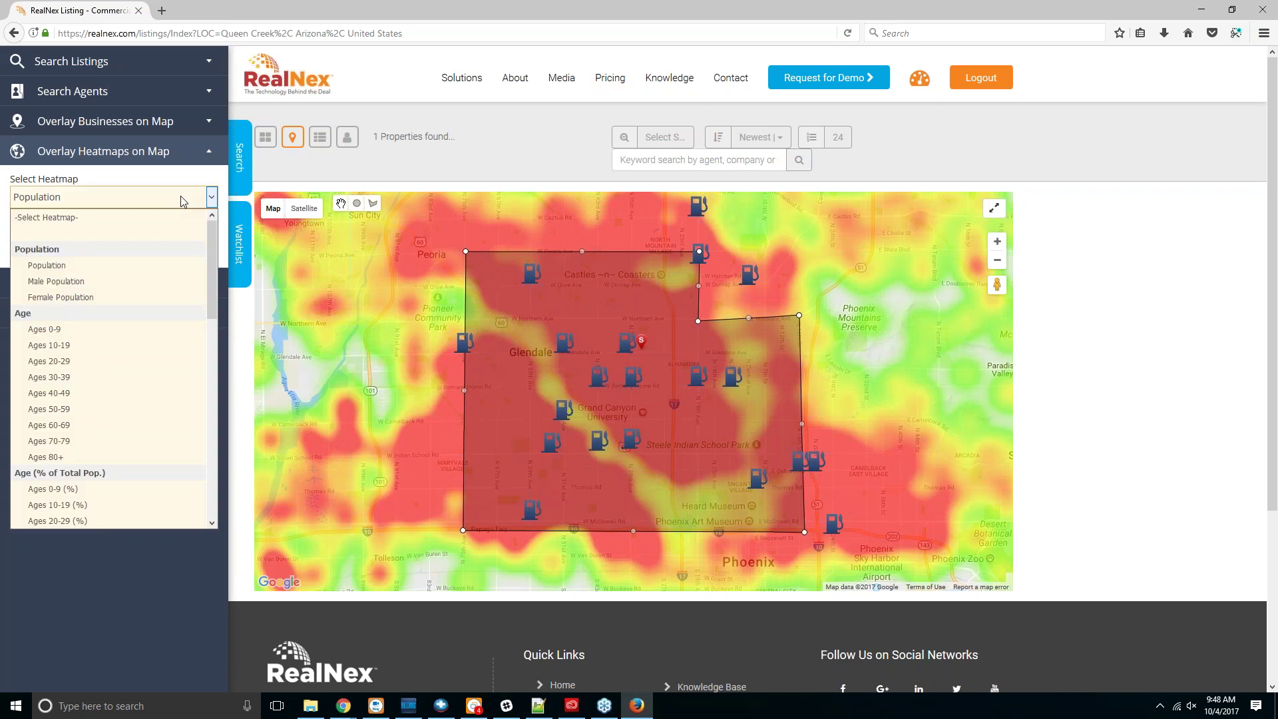
{"action": "scroll", "coordinate": [103, 411], "scroll_direction": "down", "scroll_amount": 3}
{"action": "scroll", "coordinate": [102, 407], "scroll_direction": "down", "scroll_amount": 7}
{"action": "scroll", "coordinate": [101, 392], "scroll_direction": "up", "scroll_amount": 3}
{"action": "scroll", "coordinate": [101, 392], "scroll_direction": "down", "scroll_amount": 3}
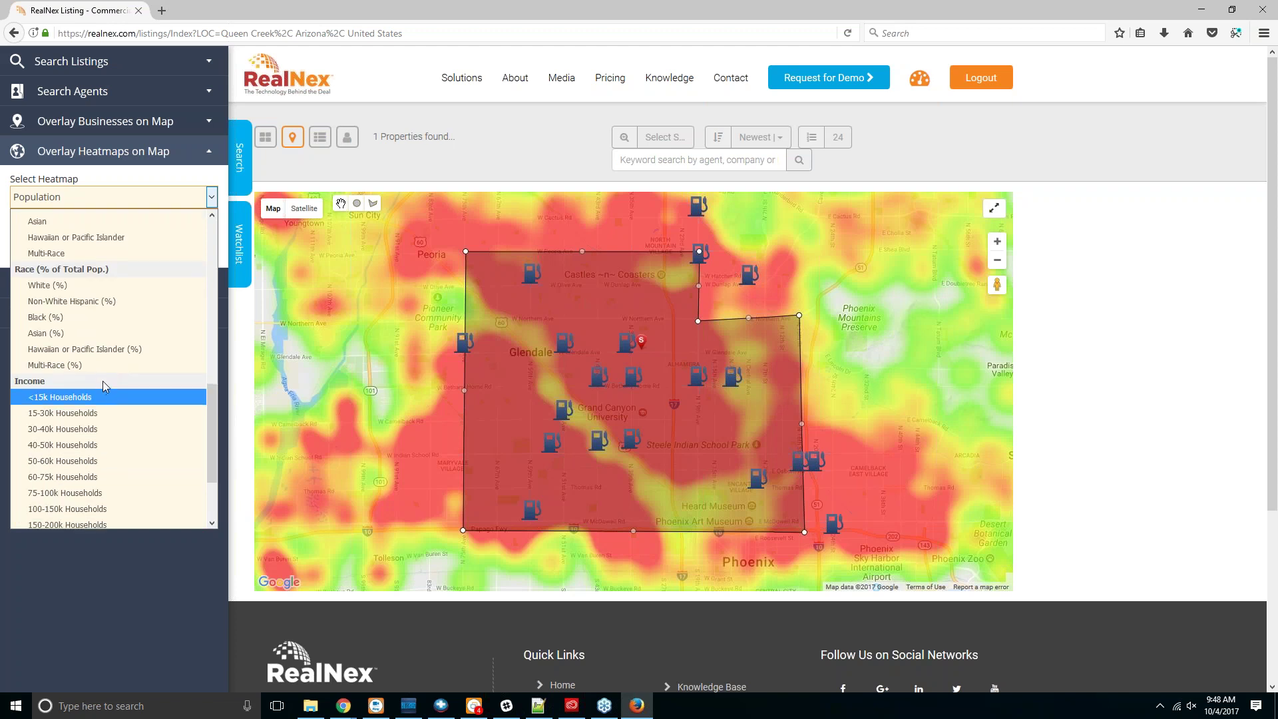
{"action": "scroll", "coordinate": [103, 385], "scroll_direction": "down", "scroll_amount": 3}
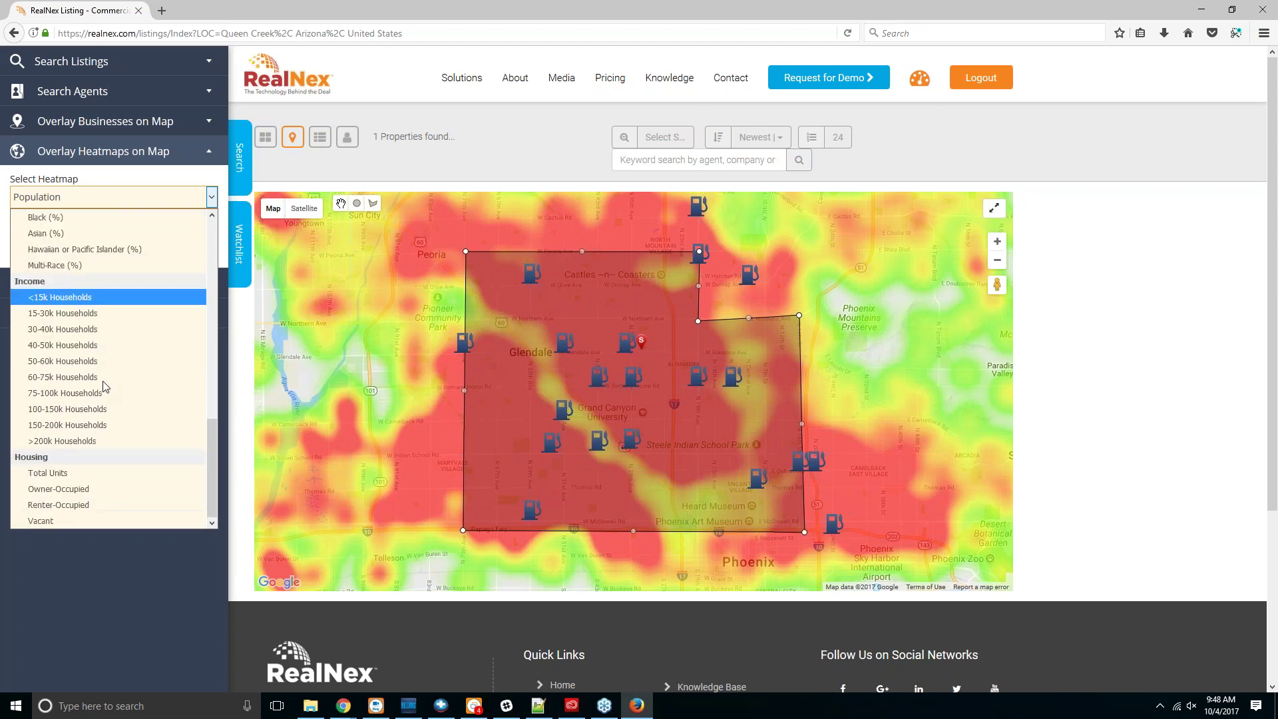
{"action": "left_click", "coordinate": [107, 473]}
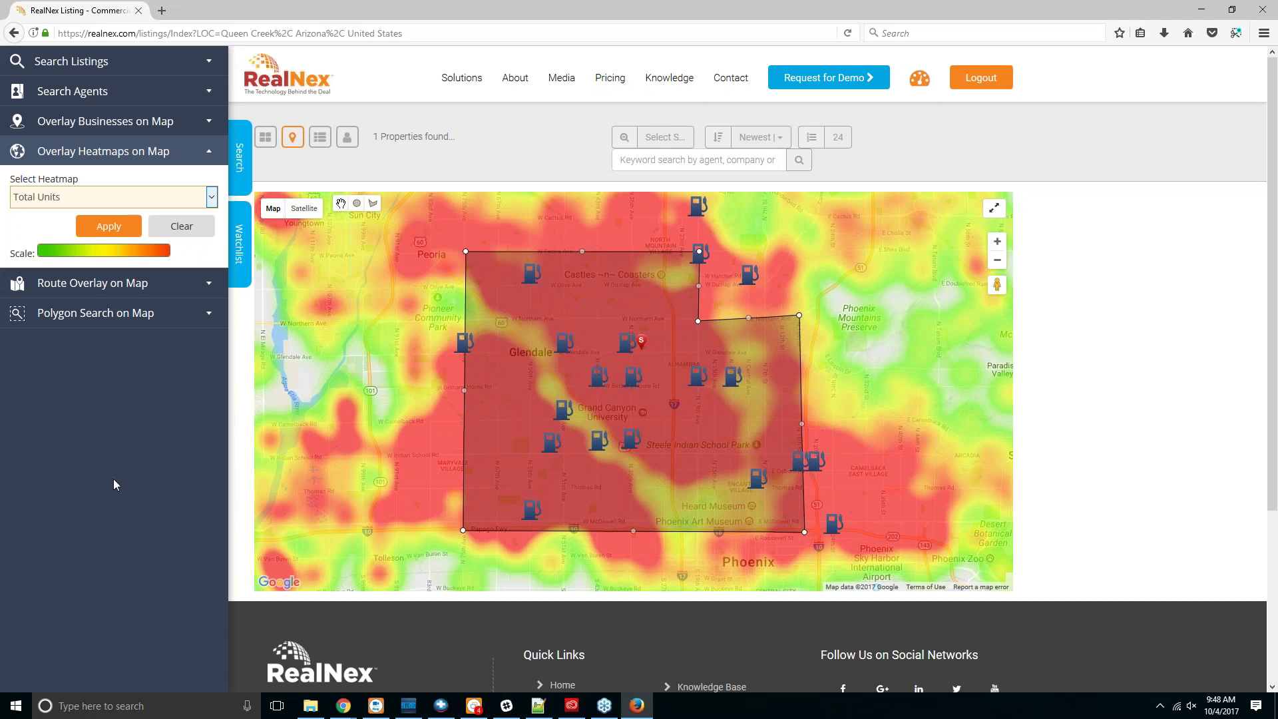
{"action": "left_click", "coordinate": [118, 226]}
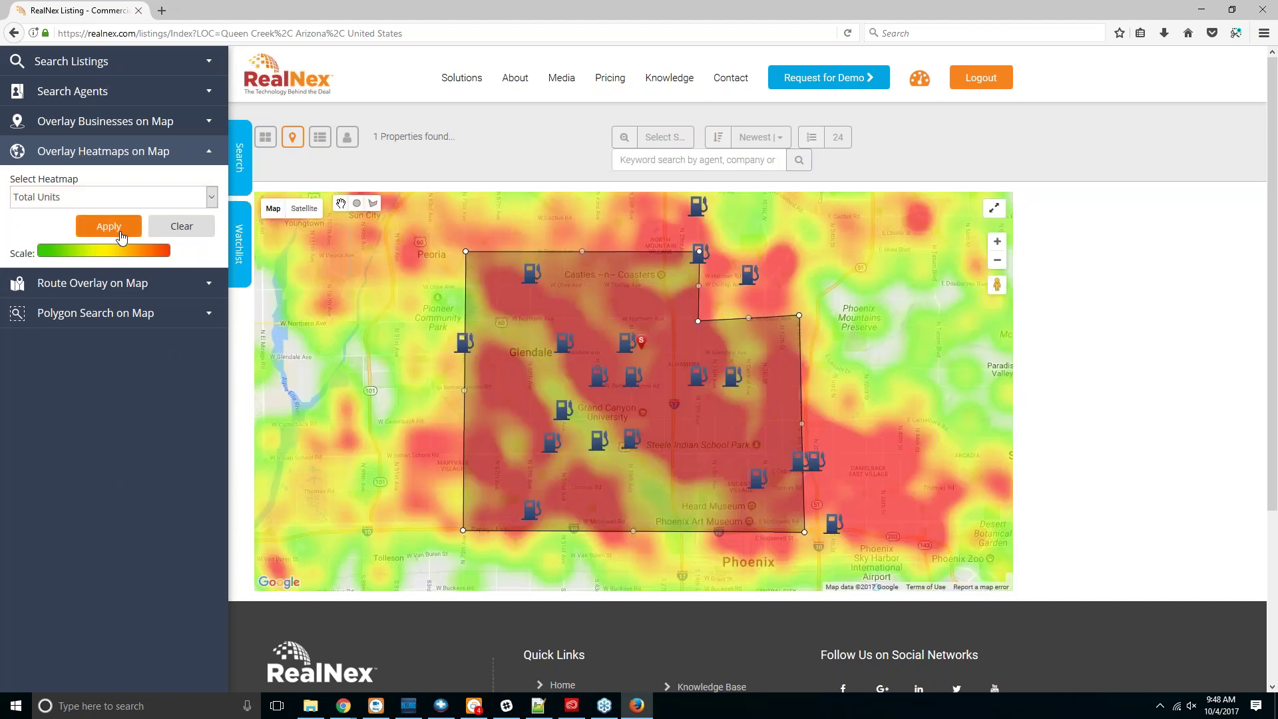
{"action": "left_click", "coordinate": [128, 284]}
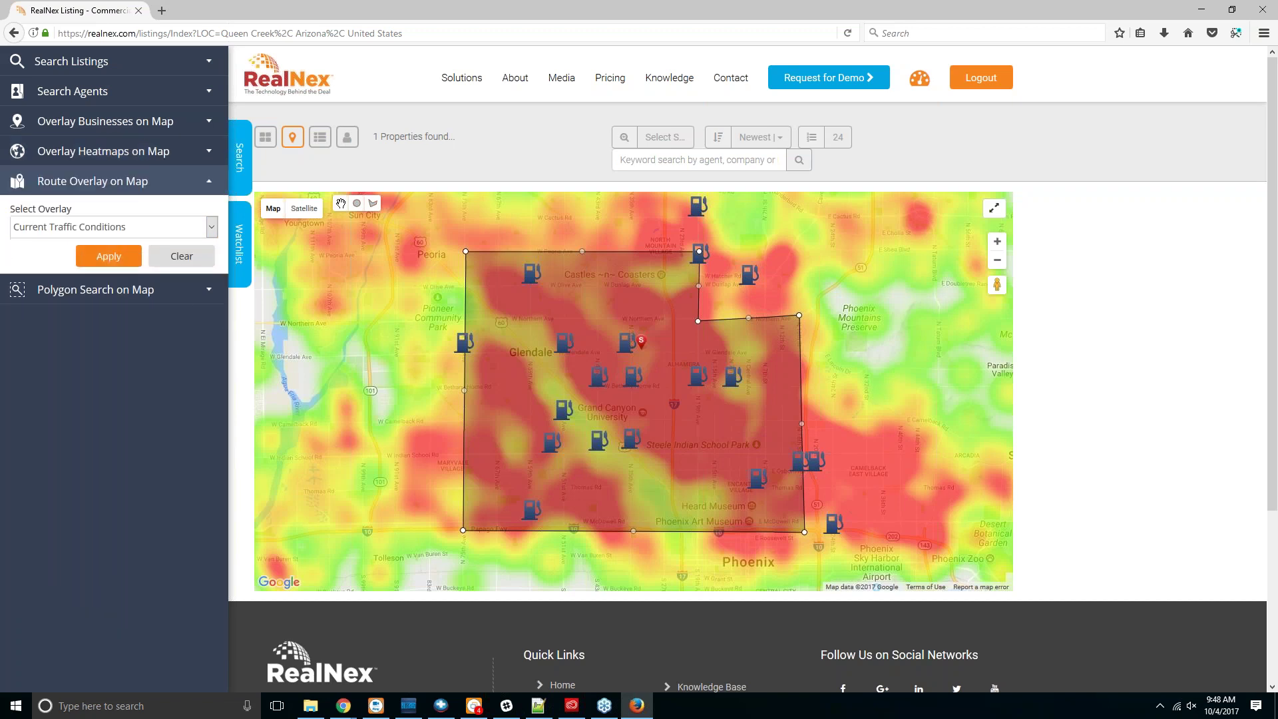
Step: Overlay Current Traffic Conditions on the map, then close the search panel for the watchlists
{"action": "left_click", "coordinate": [113, 227]}
{"action": "left_click", "coordinate": [123, 245]}
{"action": "left_click", "coordinate": [109, 256]}
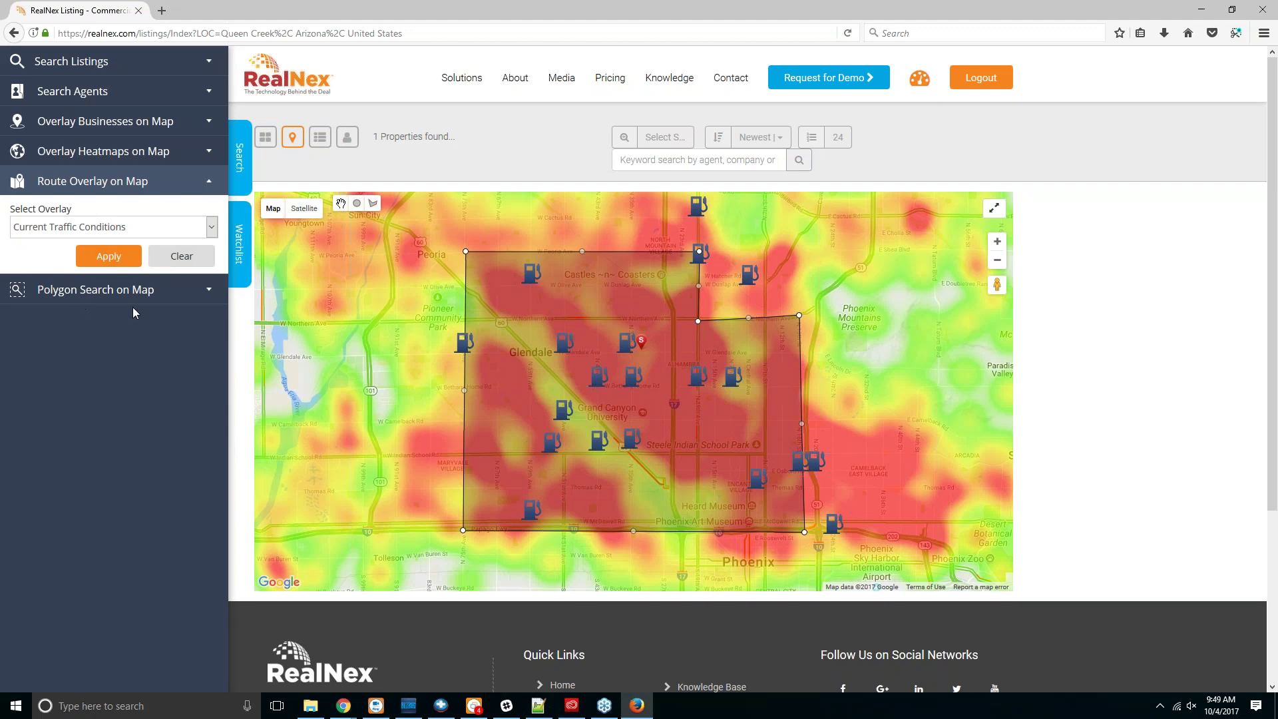
{"action": "left_click", "coordinate": [238, 154]}
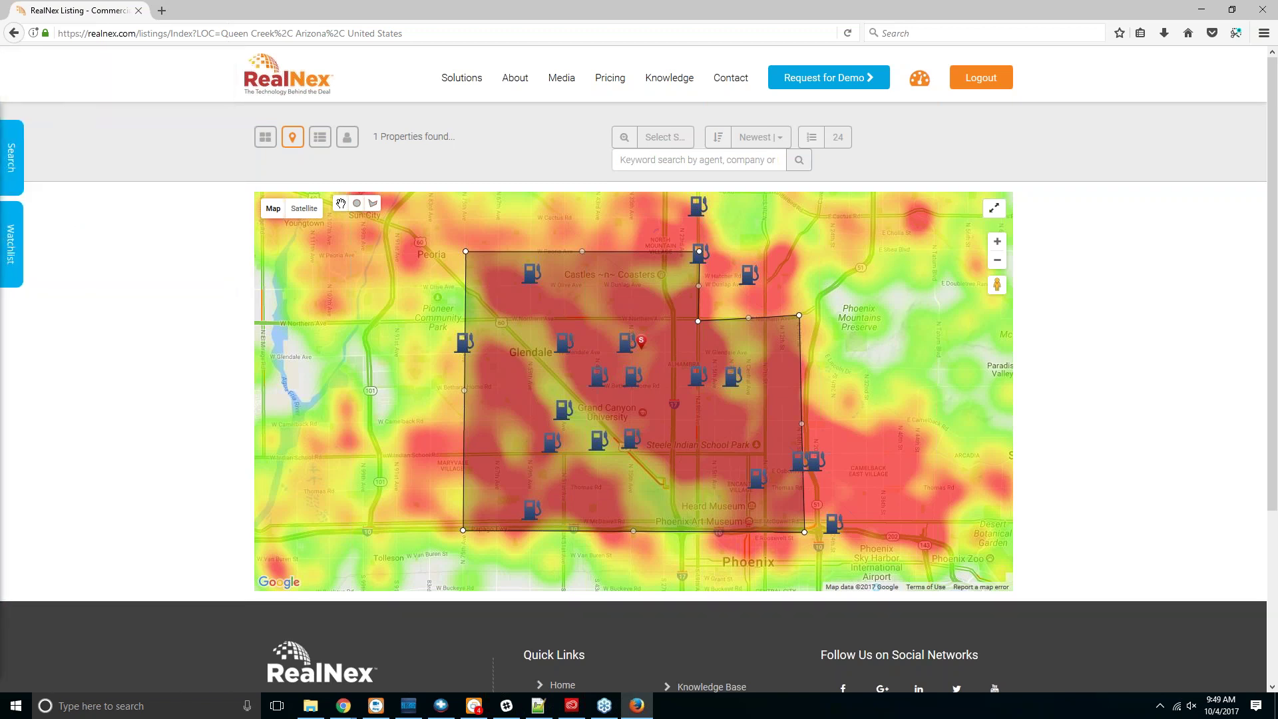
{"action": "left_click", "coordinate": [11, 243]}
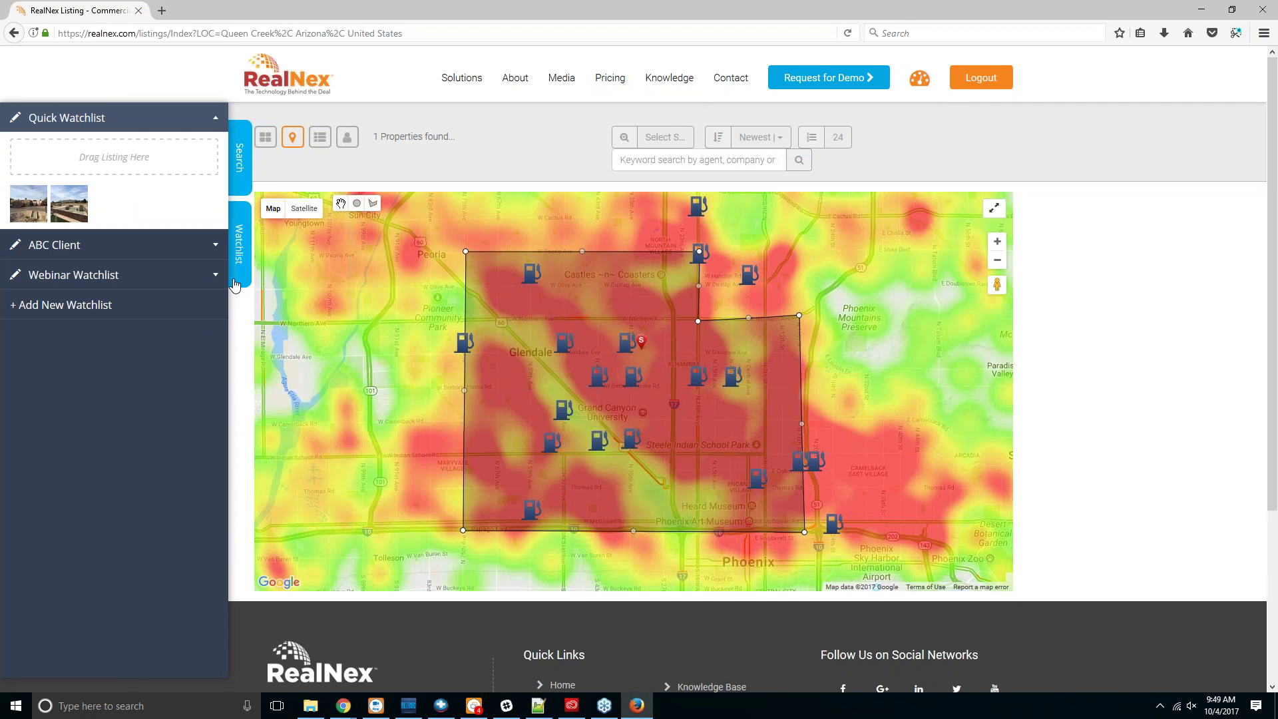
Step: Add the $9,750,000 Phoenix SFR Investment Portfolio - 40 New Build card to the Webinar Watchlist
{"action": "left_click", "coordinate": [73, 306]}
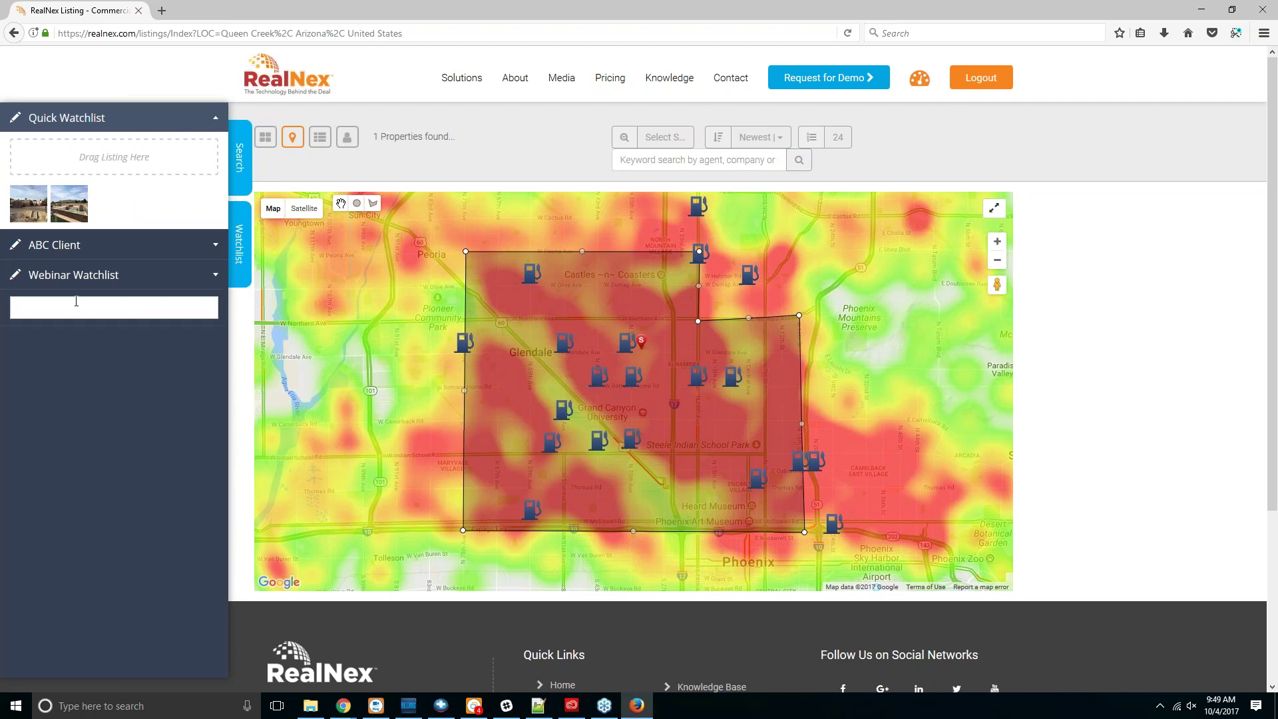
{"action": "left_click", "coordinate": [73, 274]}
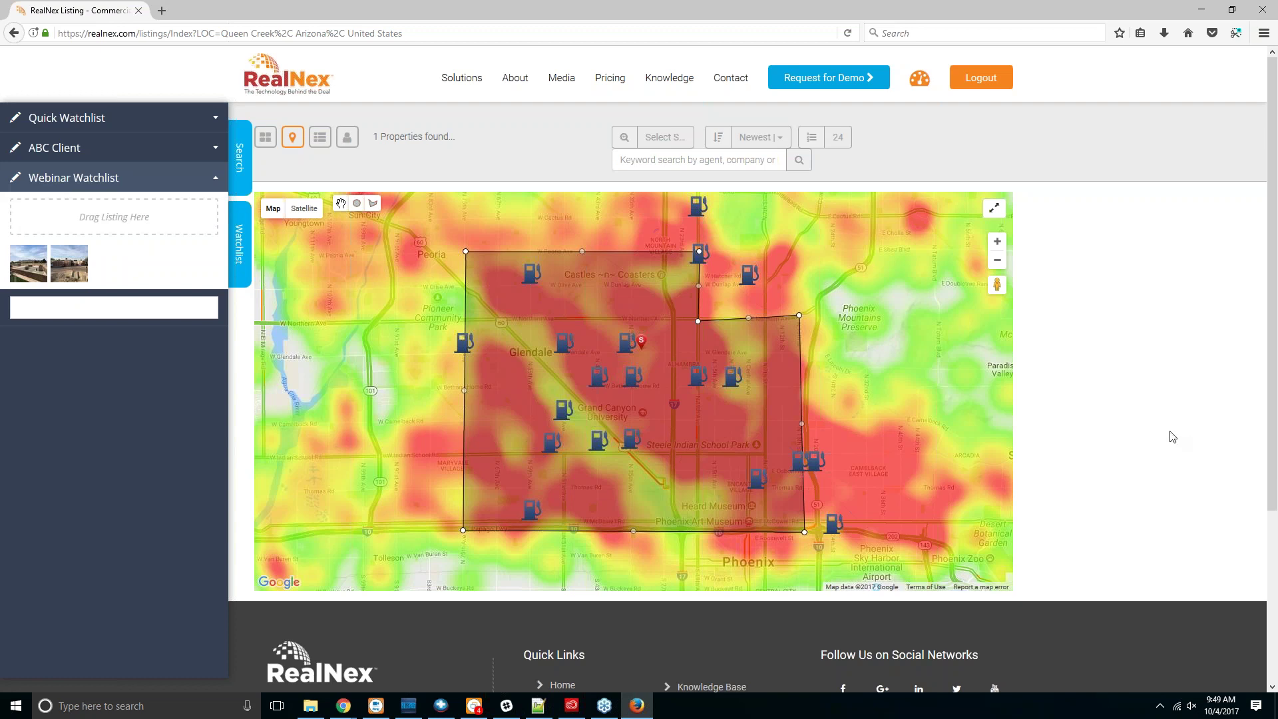
{"action": "left_click", "coordinate": [264, 142]}
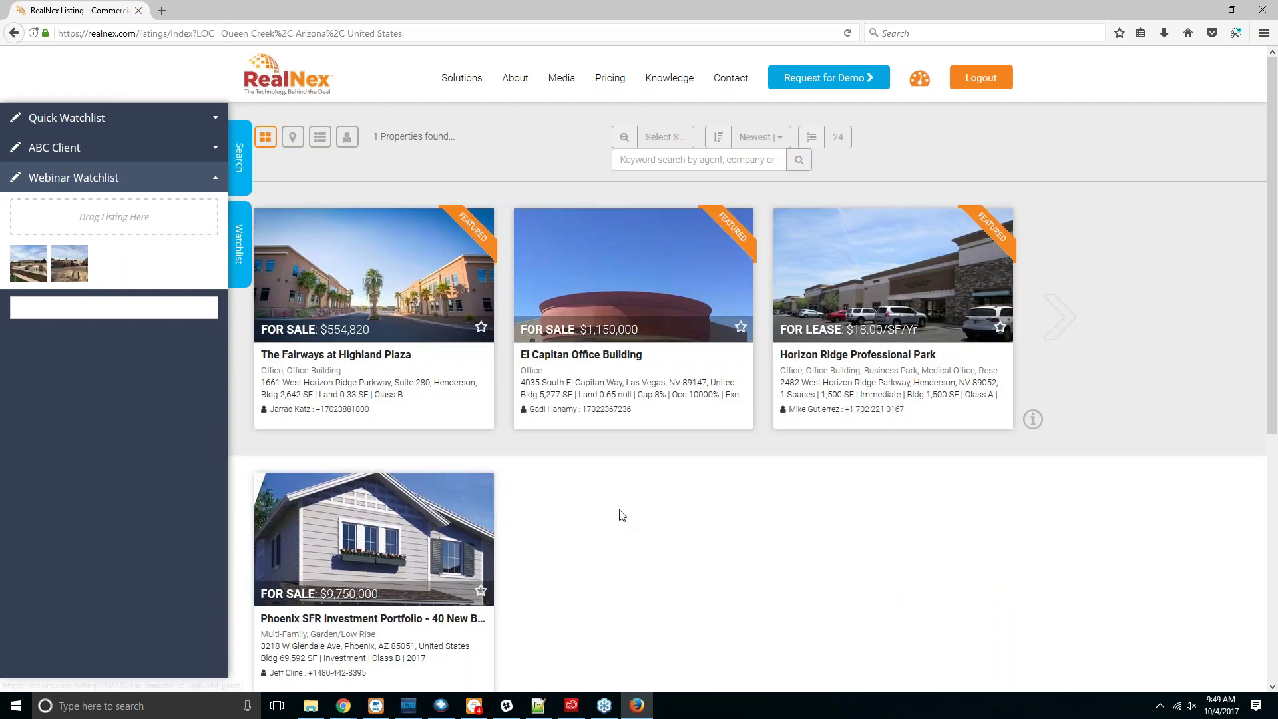
{"action": "scroll", "coordinate": [621, 515], "scroll_direction": "down", "scroll_amount": 3}
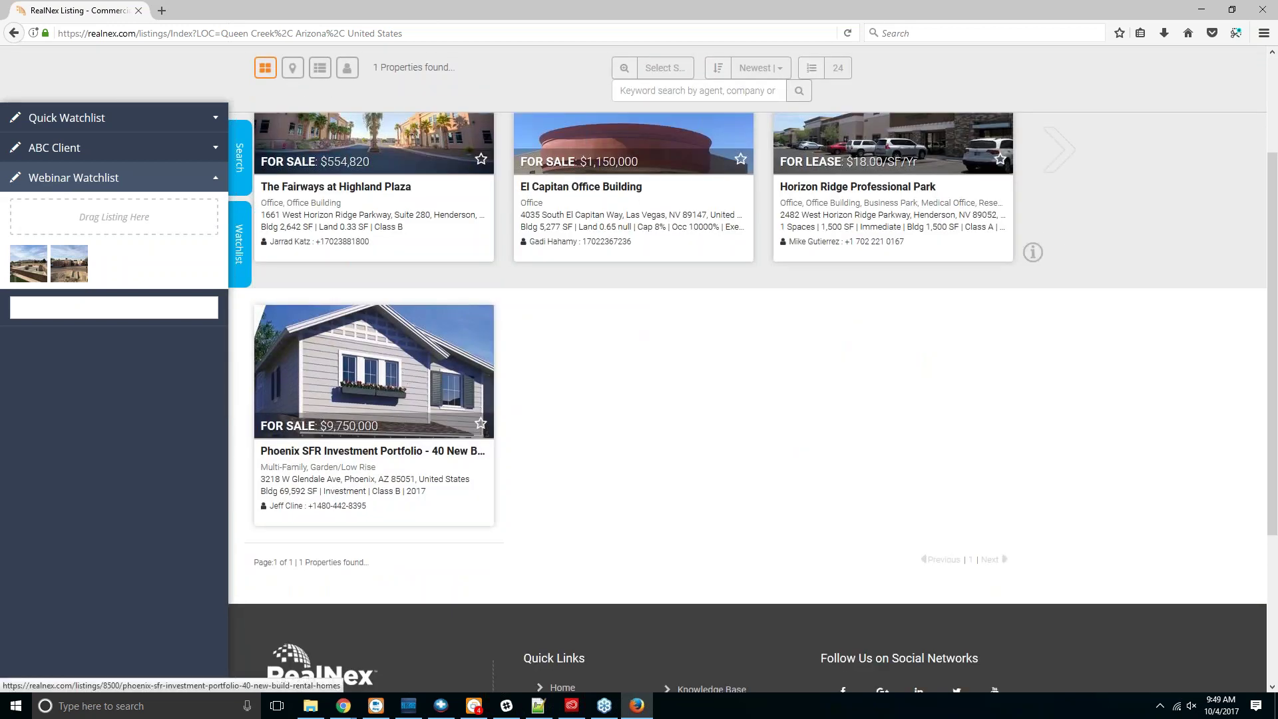
{"action": "left_click_drag", "start_coordinate": [282, 447], "coordinate": [114, 217]}
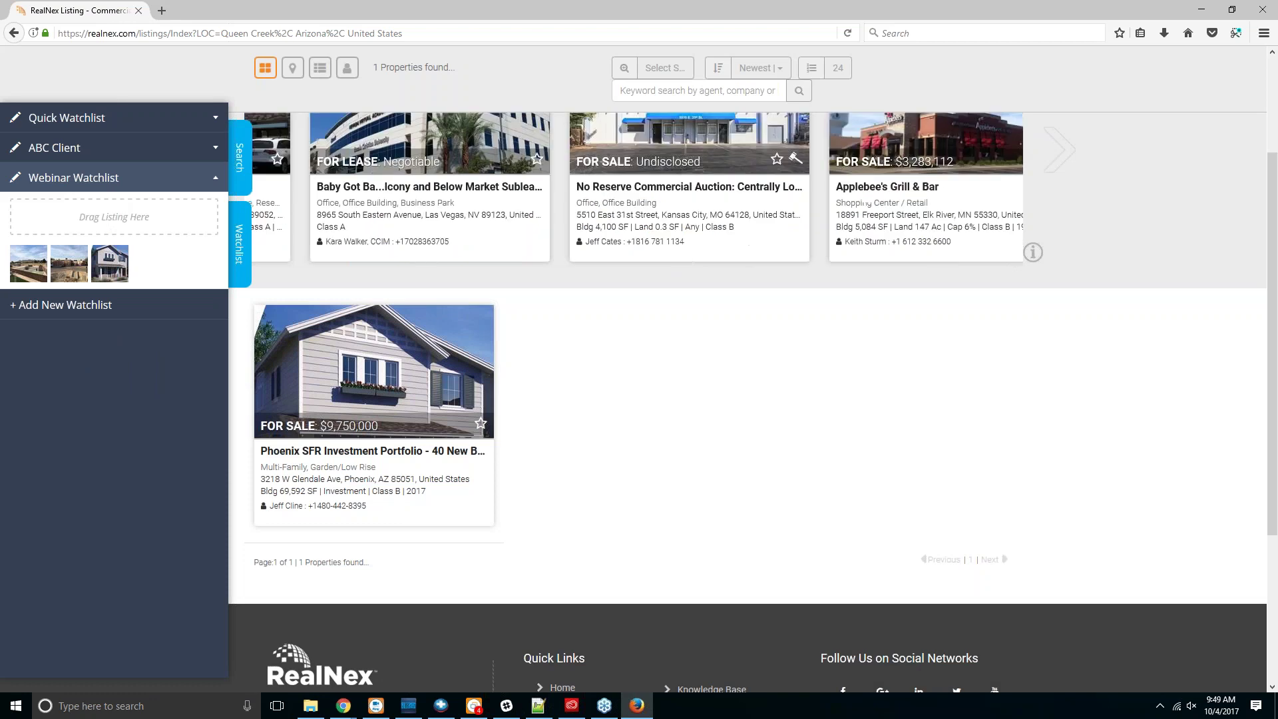
{"action": "scroll", "coordinate": [598, 441], "scroll_direction": "up", "scroll_amount": 1}
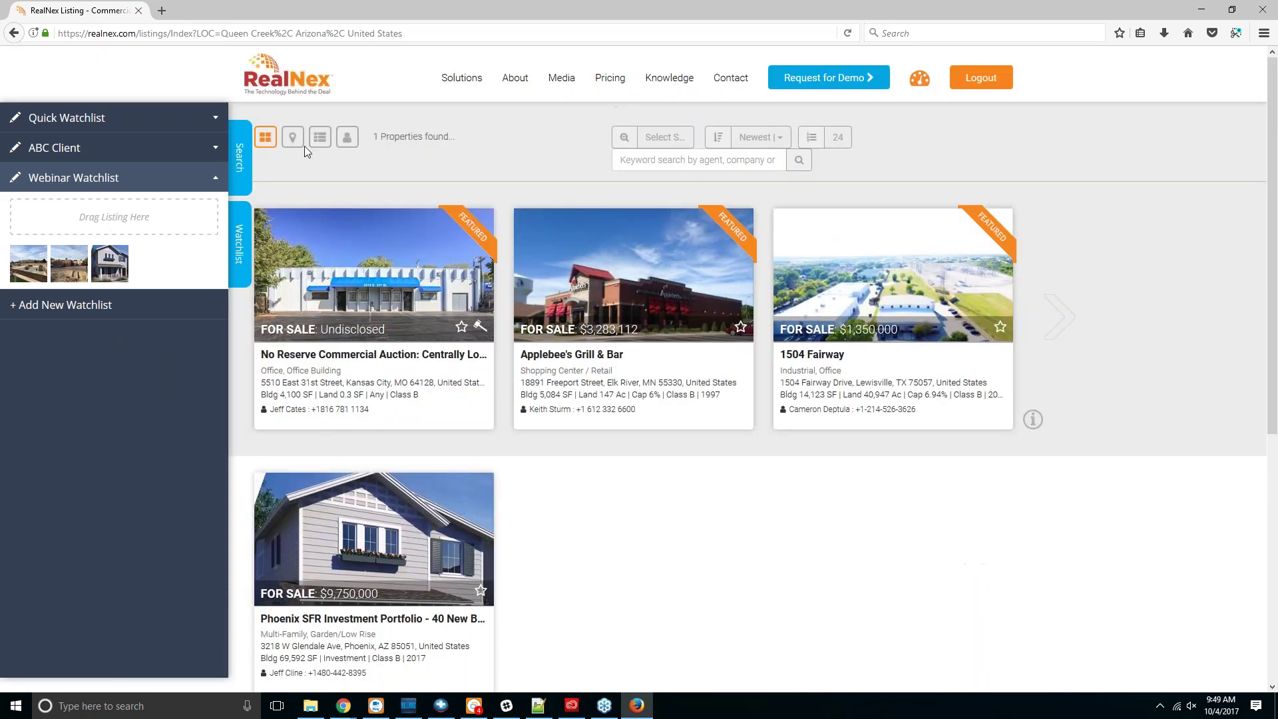
Step: Clear the old listing search filters and enter 'Mesa, AZ' as the location
{"action": "left_click", "coordinate": [247, 162]}
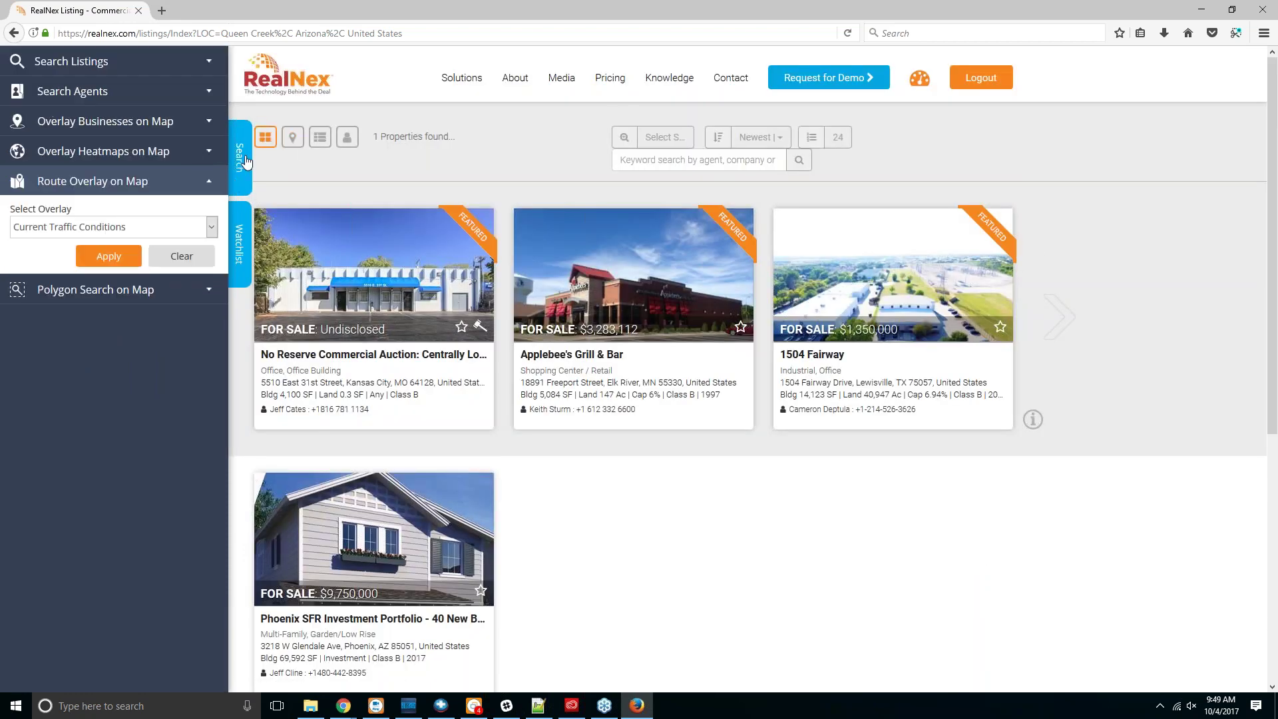
{"action": "left_click", "coordinate": [176, 72]}
{"action": "left_click", "coordinate": [170, 618]}
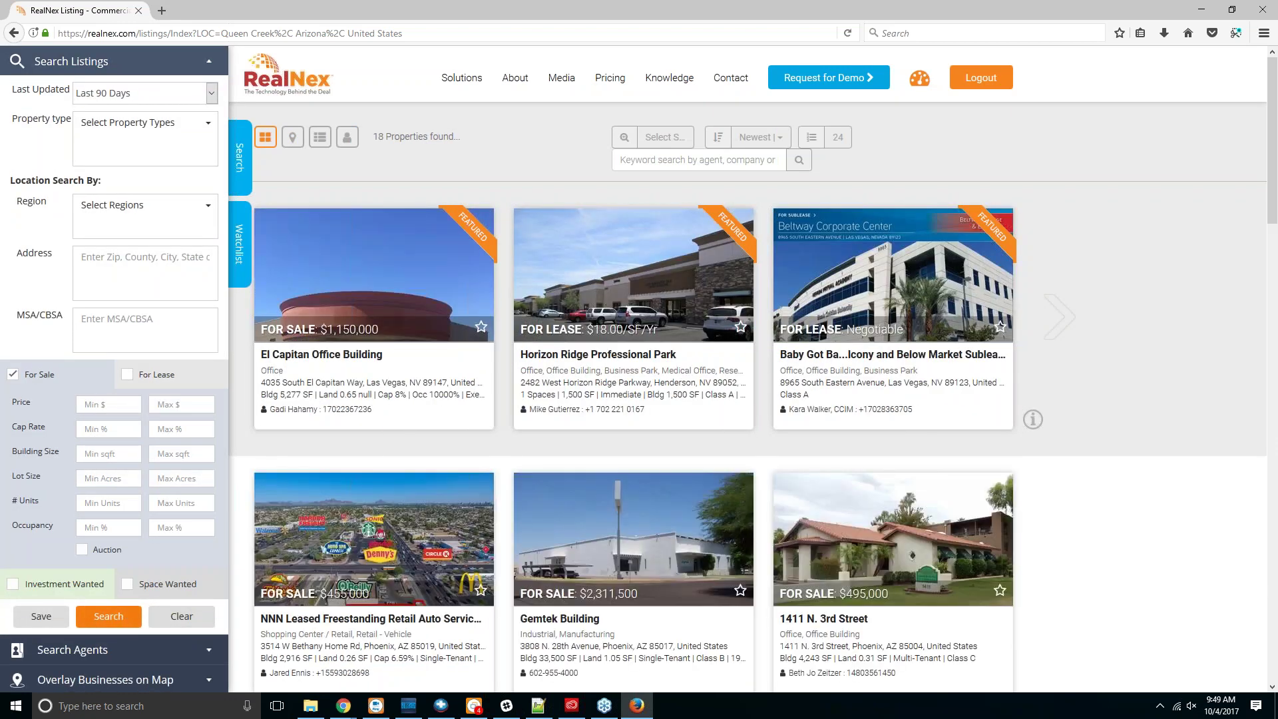
{"action": "type", "text": "Mesa, AZ"}
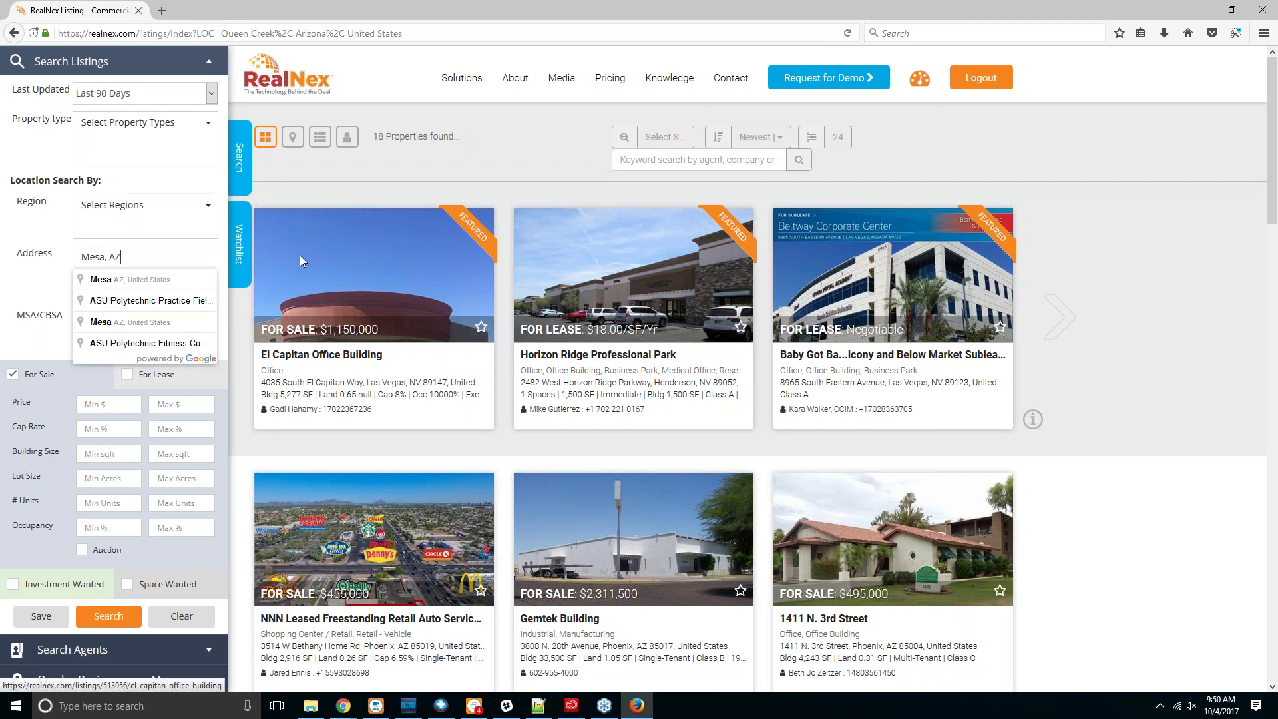
{"action": "key", "text": "Return"}
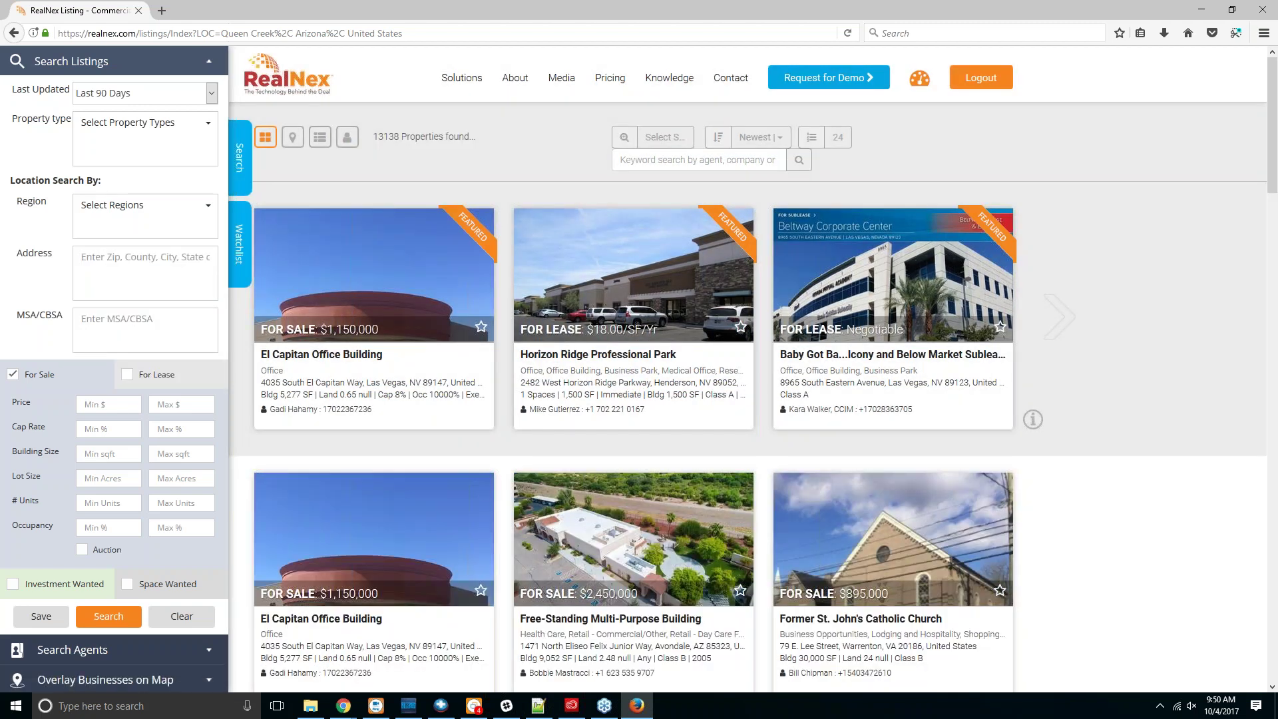
Step: Search listings at address Mesa, AZ, USA, returning 18 Mesa properties
{"action": "left_click", "coordinate": [157, 248]}
{"action": "type", "text": "Mesa,"}
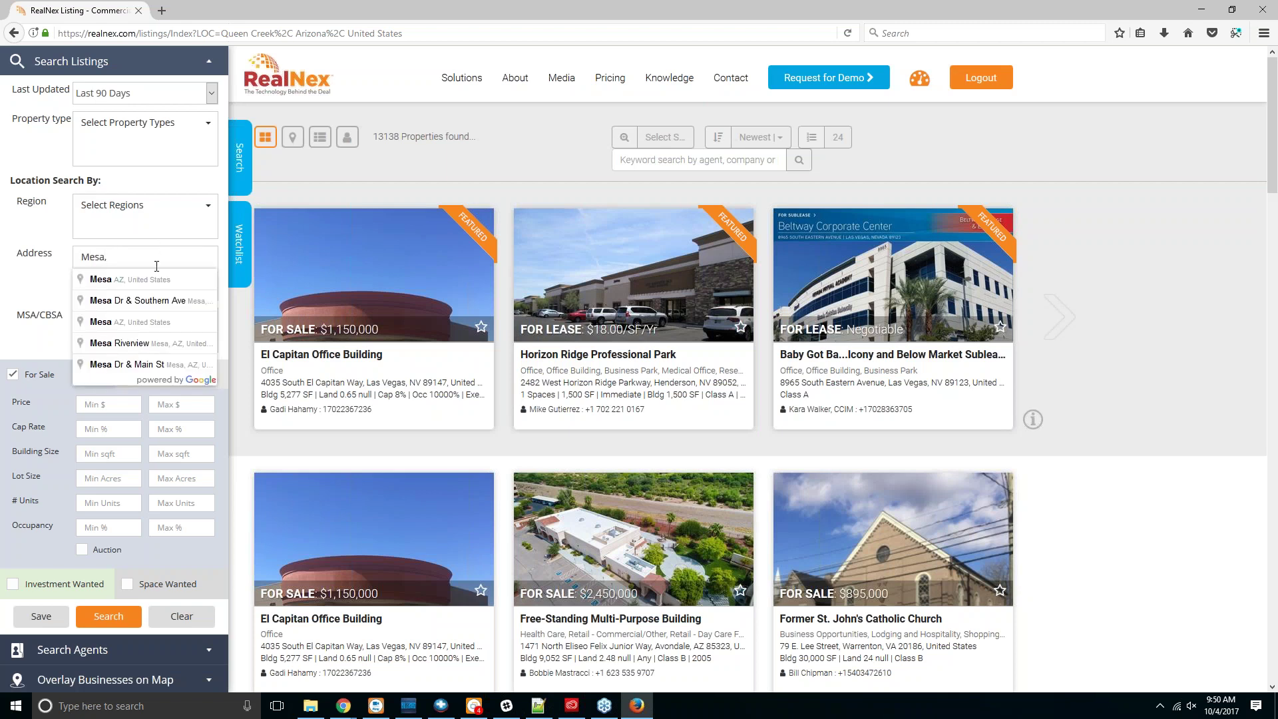
{"action": "left_click", "coordinate": [107, 279]}
{"action": "left_click", "coordinate": [127, 629]}
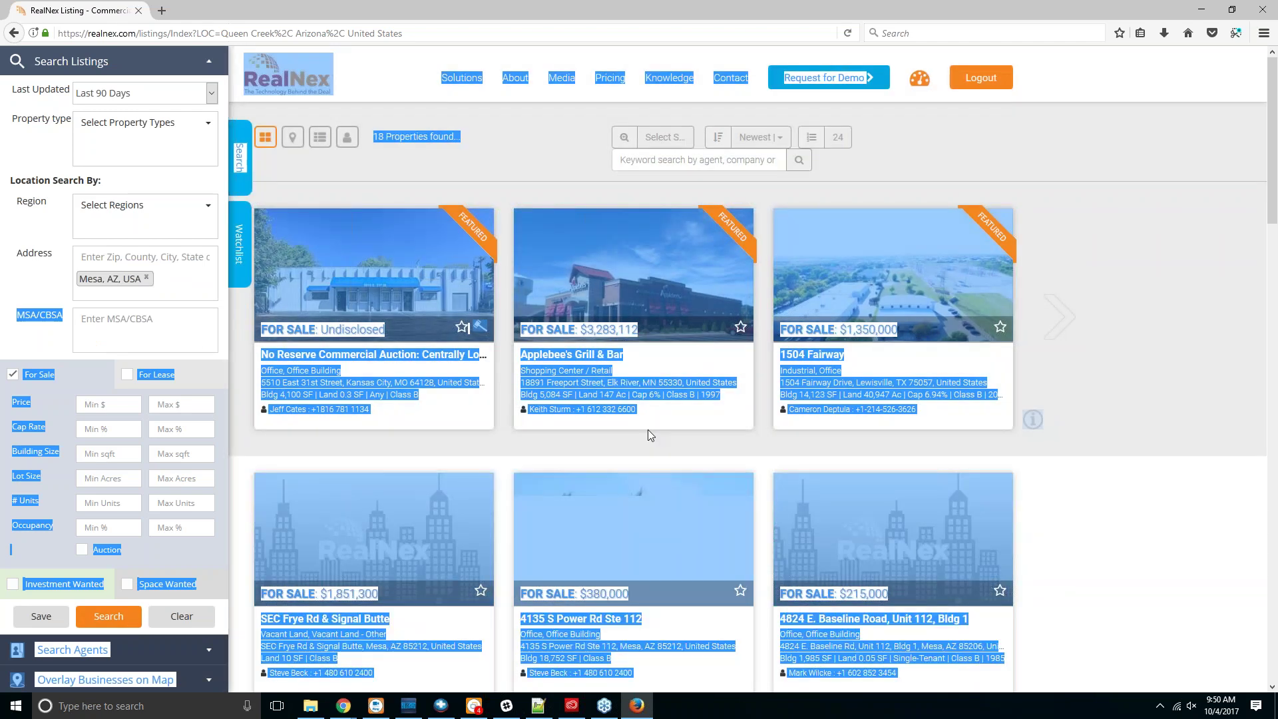
{"action": "scroll", "coordinate": [648, 429], "scroll_direction": "down", "scroll_amount": 8}
{"action": "left_click", "coordinate": [1195, 404]}
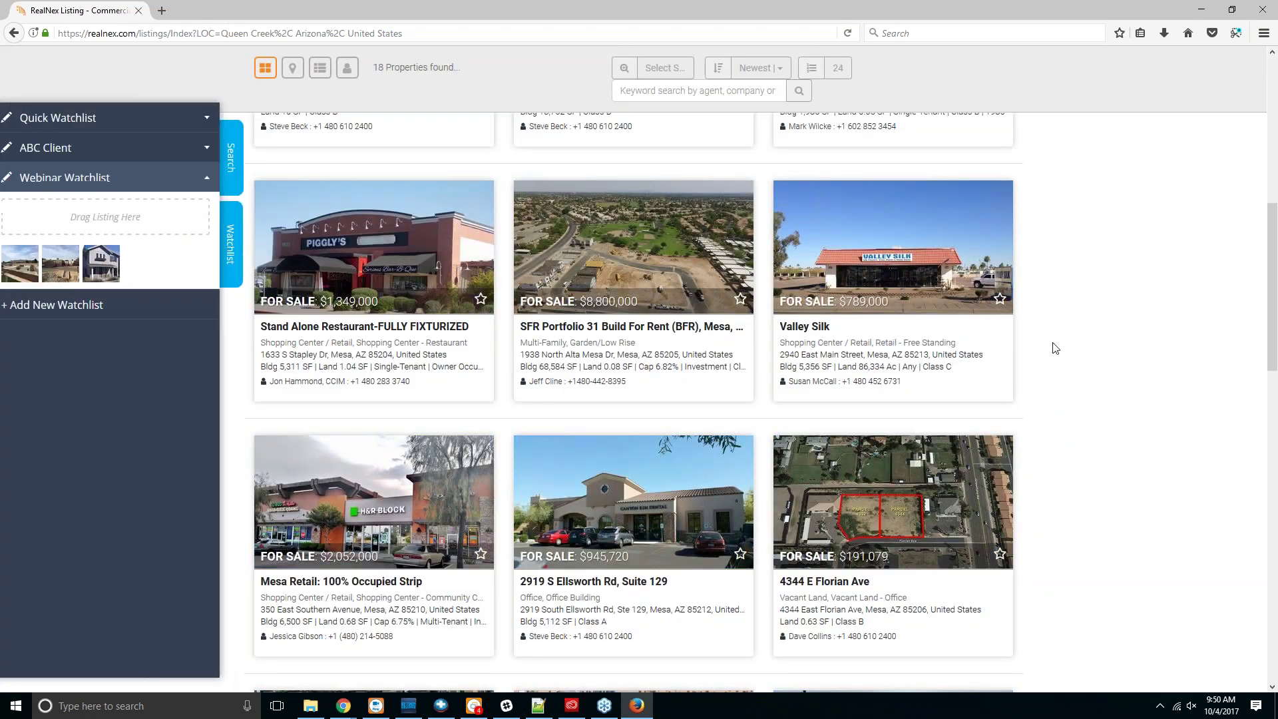
{"action": "left_click_drag", "start_coordinate": [308, 244], "coordinate": [112, 218]}
{"action": "left_click_drag", "start_coordinate": [950, 548], "coordinate": [163, 216]}
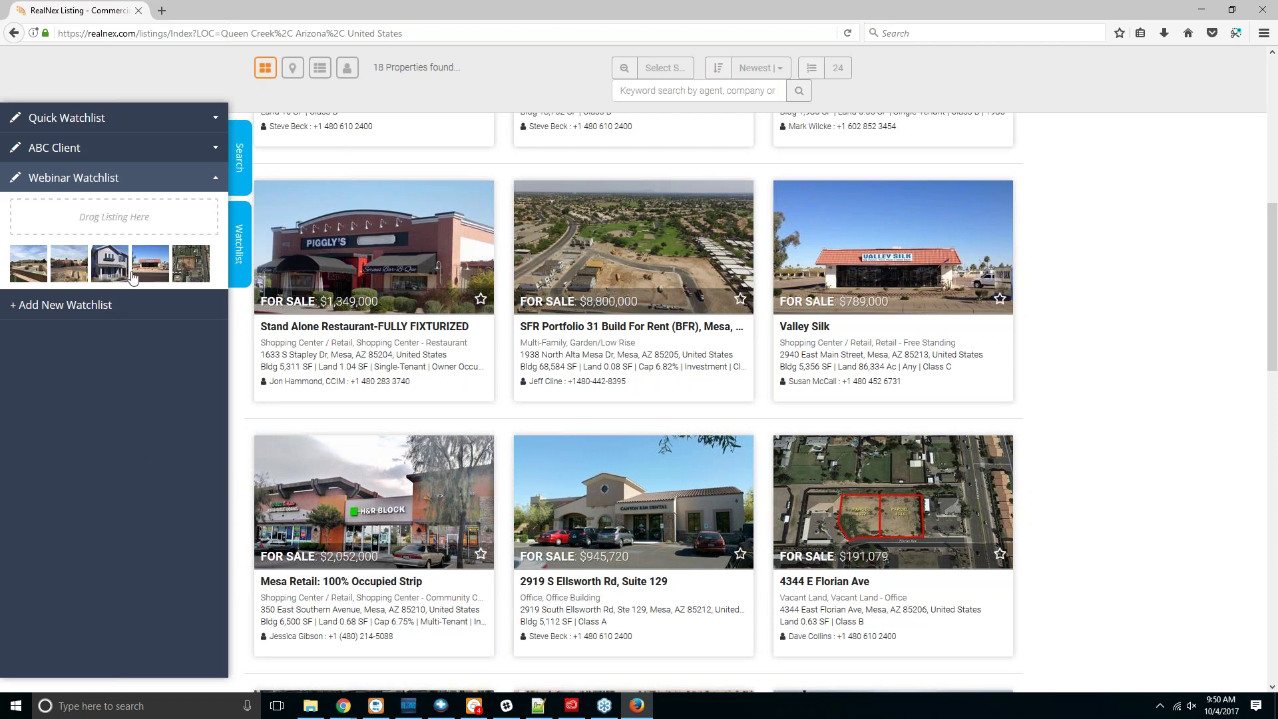
{"action": "left_click", "coordinate": [77, 176]}
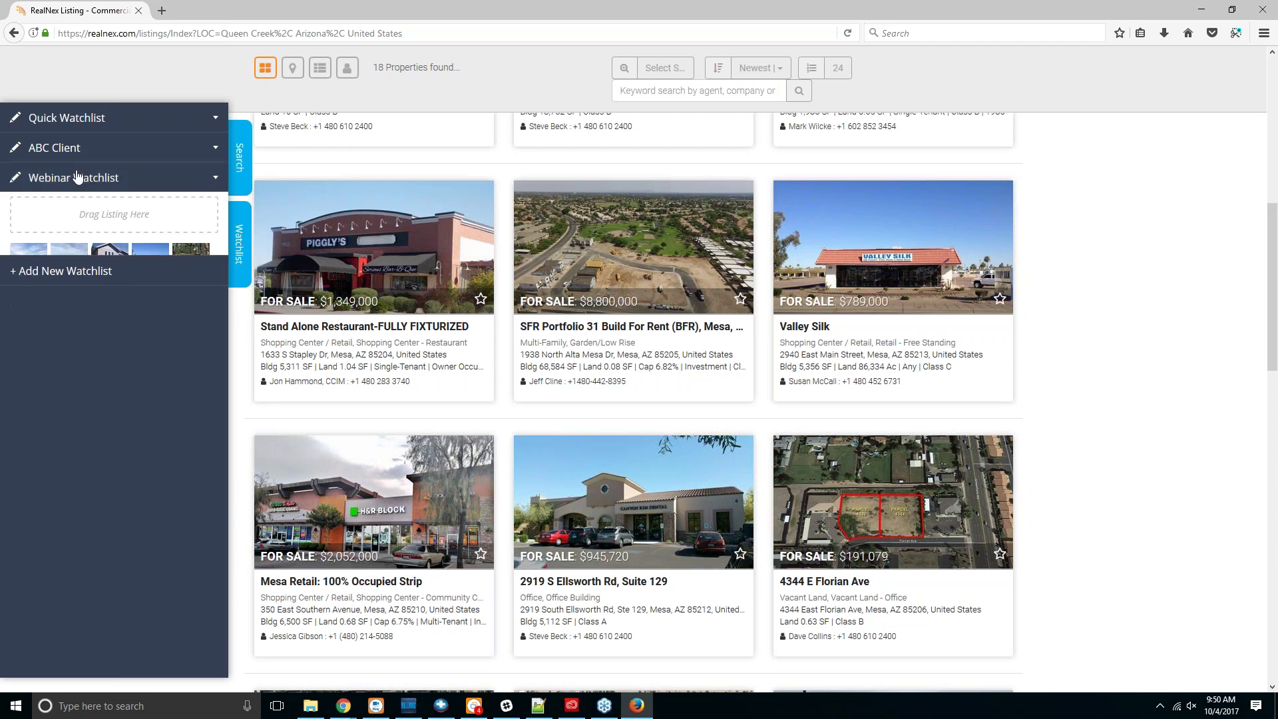
{"action": "left_click", "coordinate": [77, 176]}
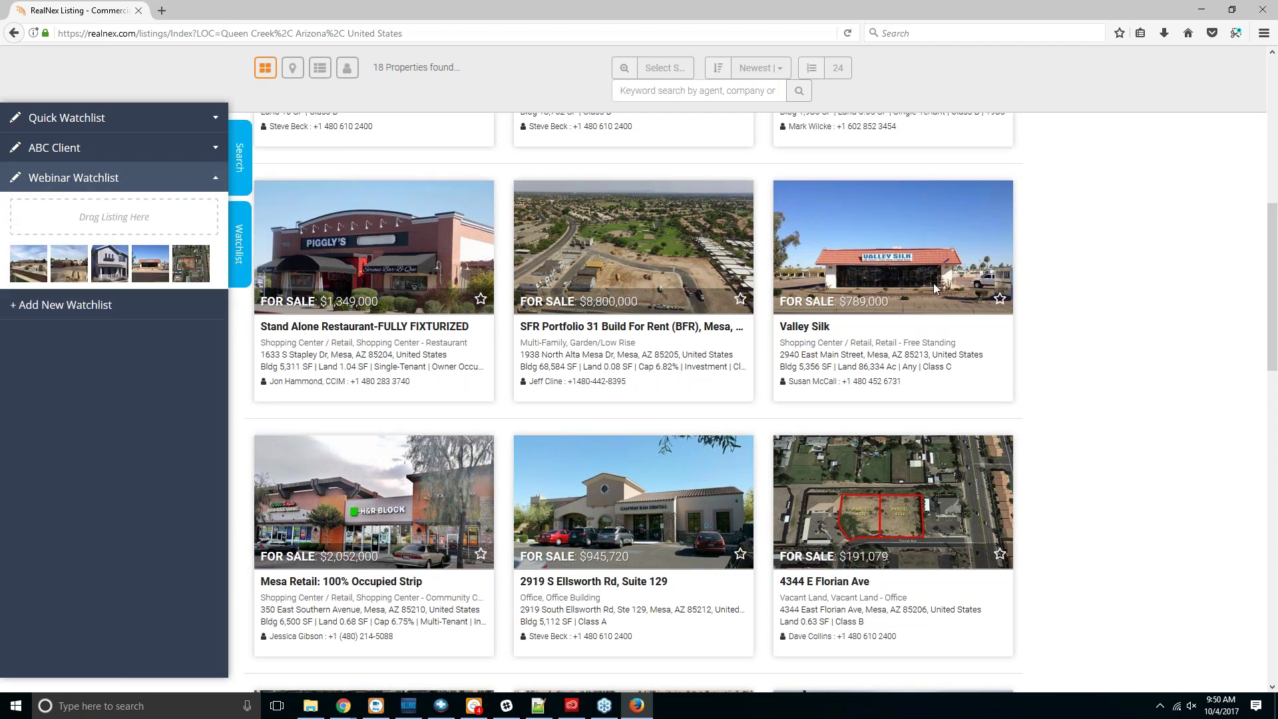
{"action": "scroll", "coordinate": [933, 286], "scroll_direction": "up", "scroll_amount": 10}
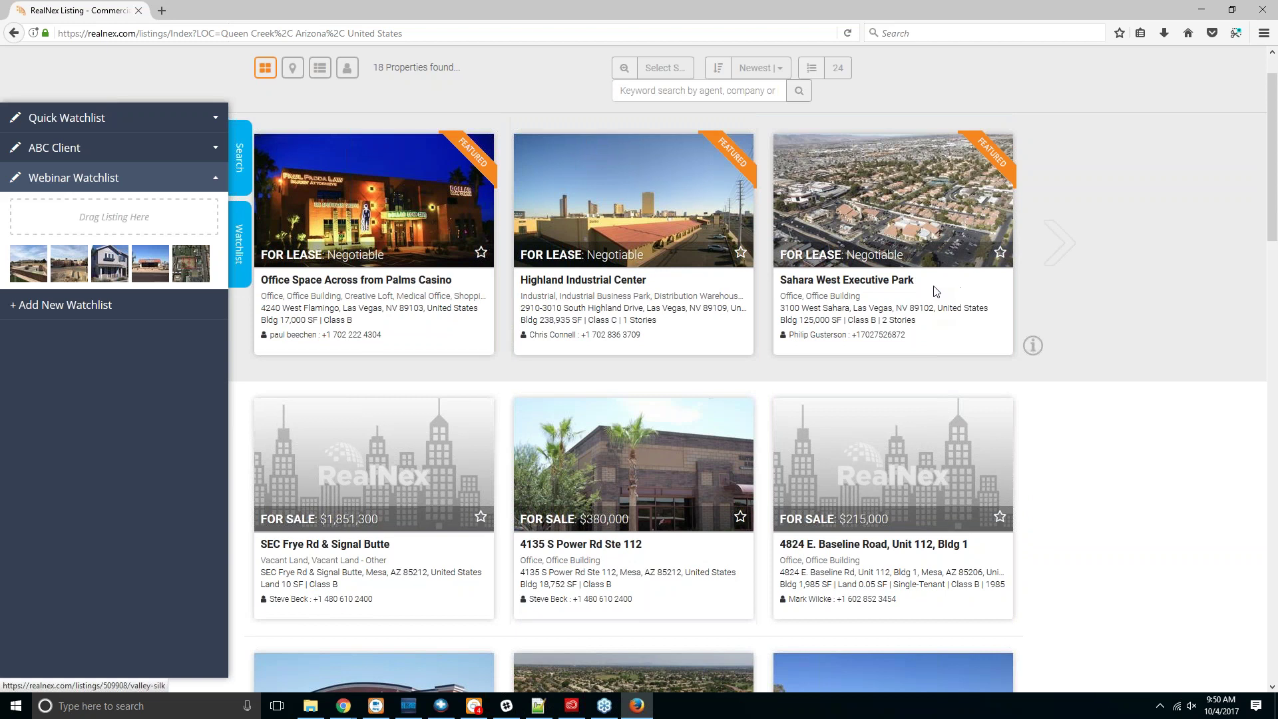
Step: Go from the RealNex dashboard to MarketPlace and open My WatchList with its three watchlists
{"action": "left_click", "coordinate": [917, 81]}
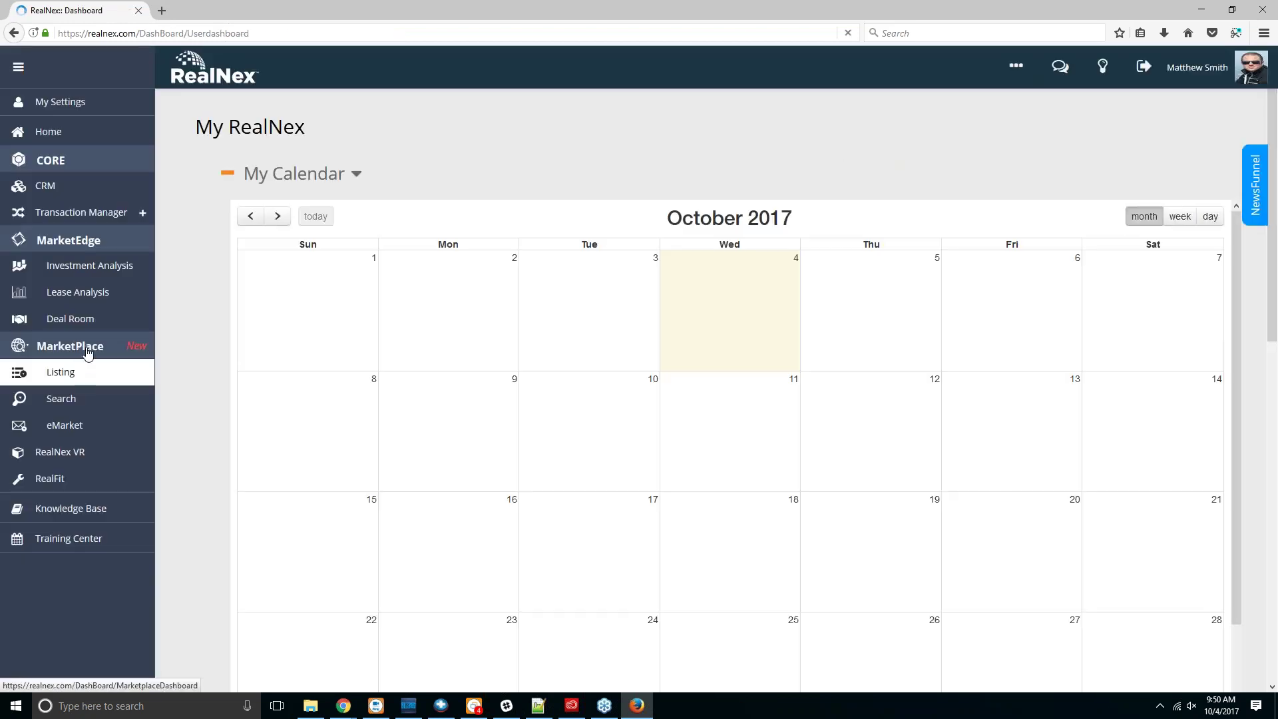
{"action": "left_click", "coordinate": [87, 351]}
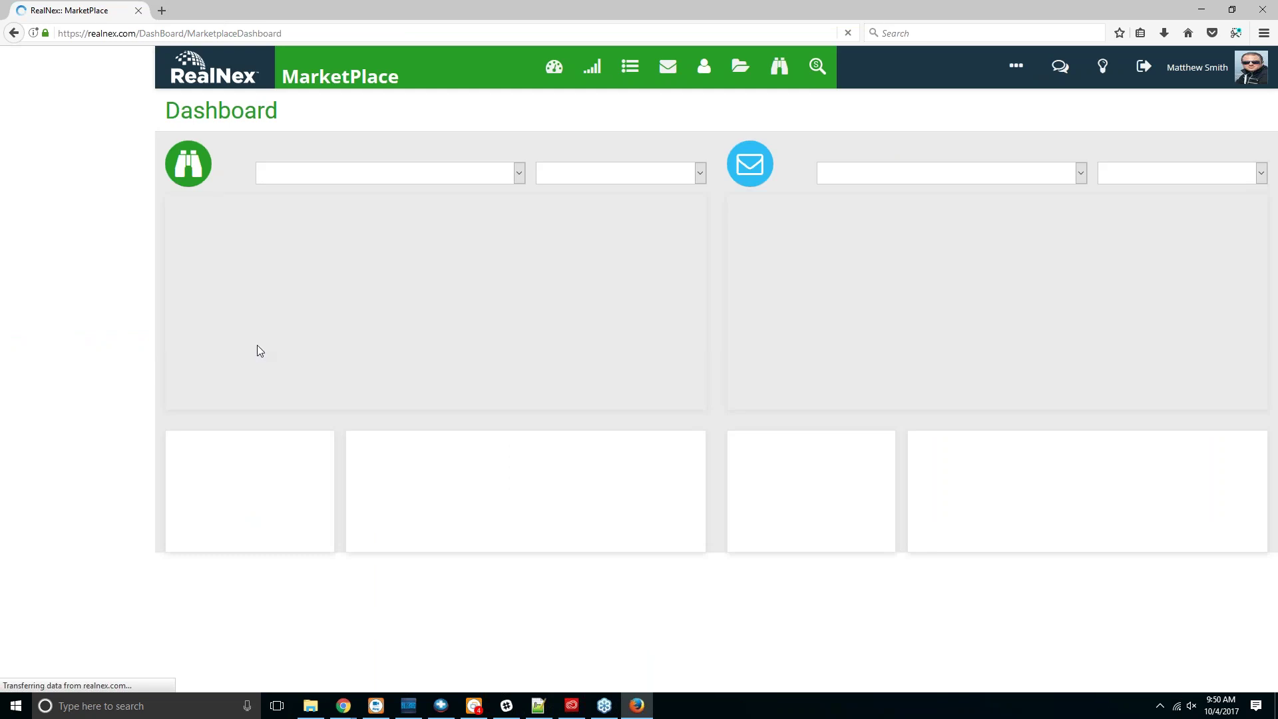
{"action": "left_click", "coordinate": [815, 68]}
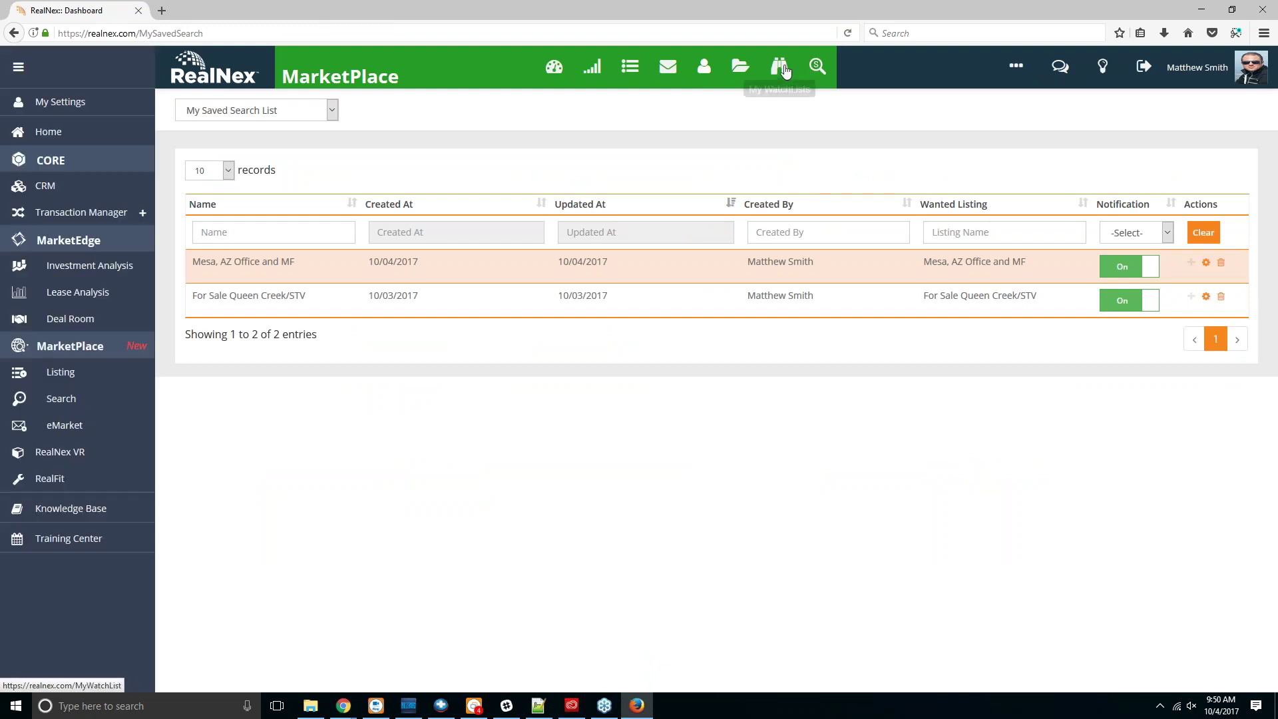
{"action": "left_click", "coordinate": [779, 68]}
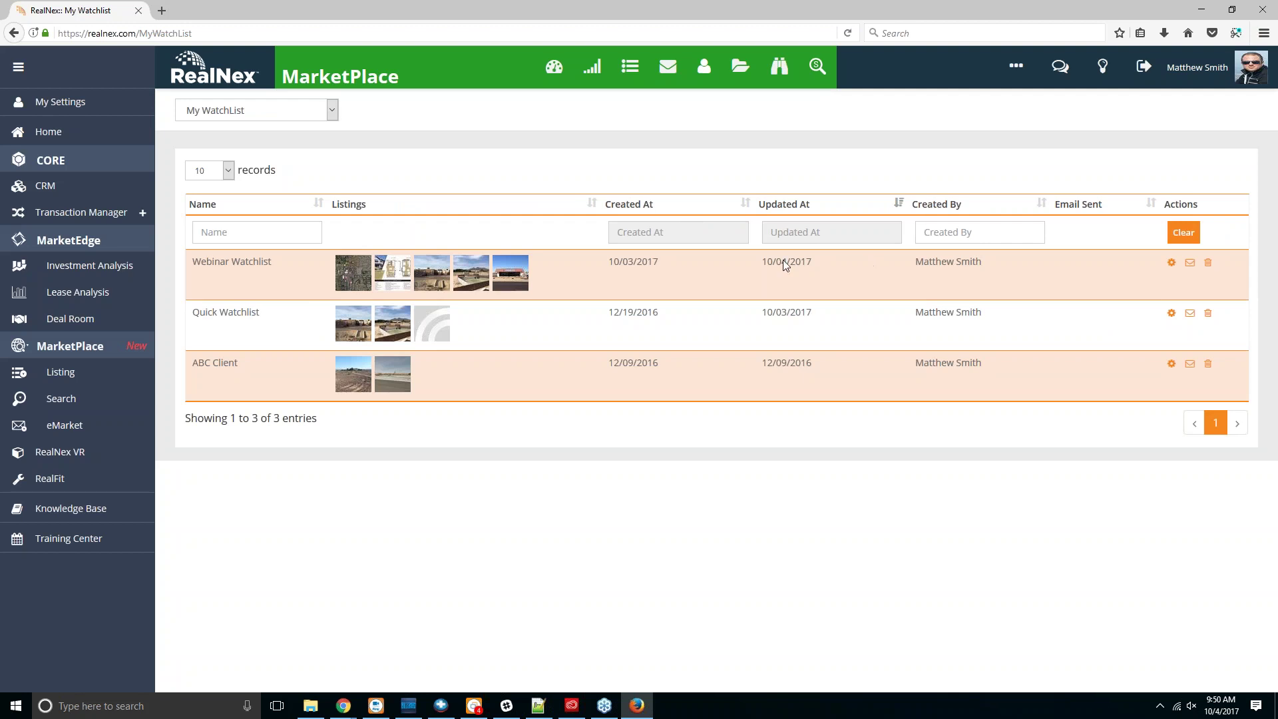
Step: View the Webinar Watchlist's five listings on a map, then return to My WatchList
{"action": "left_click", "coordinate": [1171, 263]}
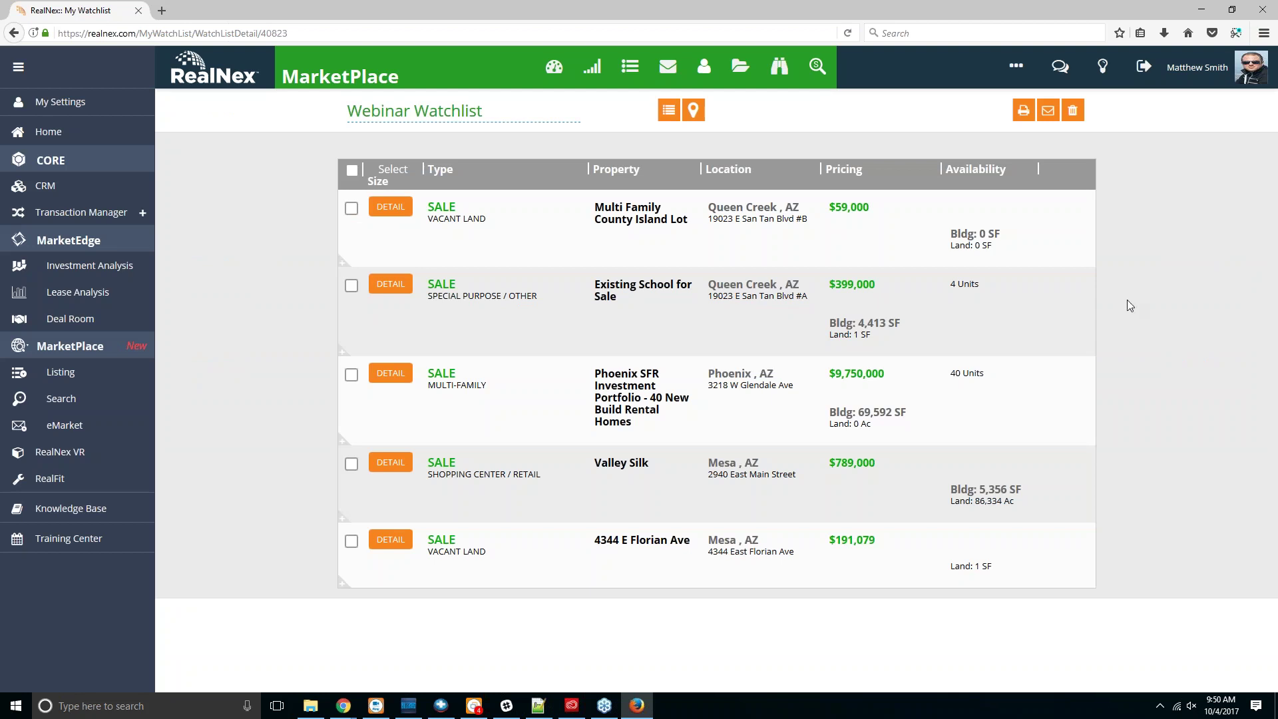
{"action": "left_click", "coordinate": [695, 113]}
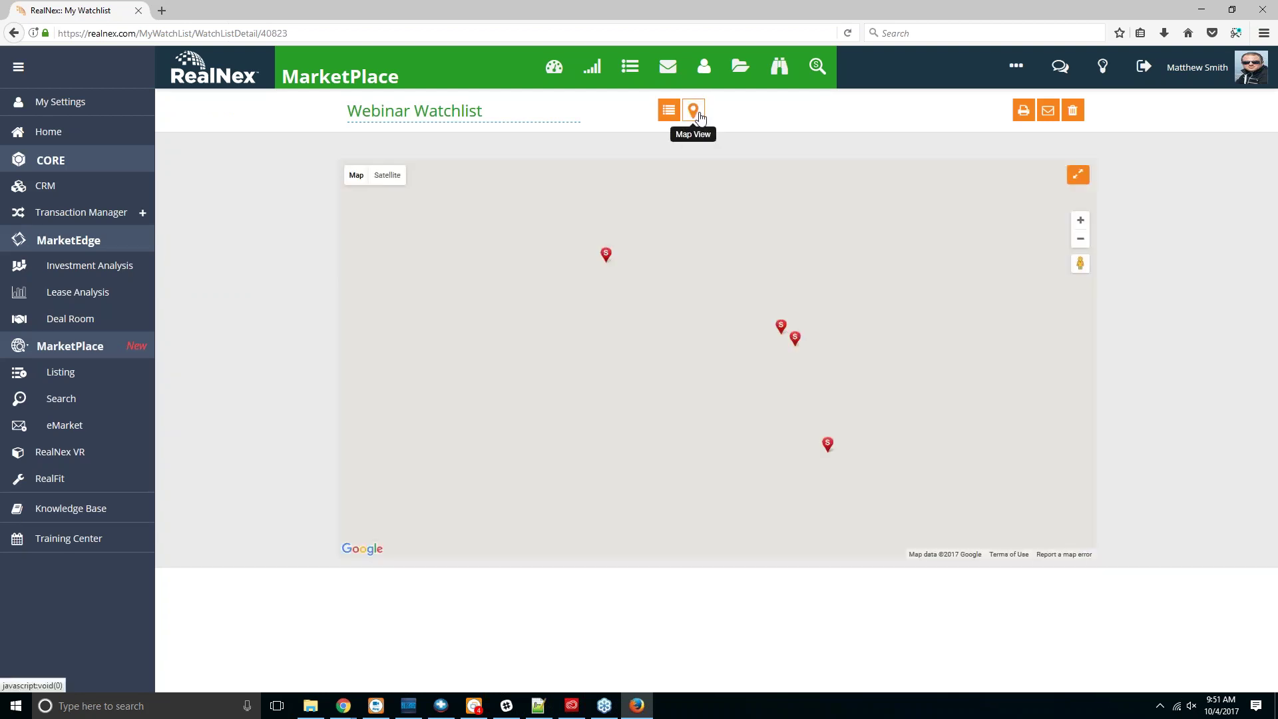
{"action": "right_click", "coordinate": [1143, 386]}
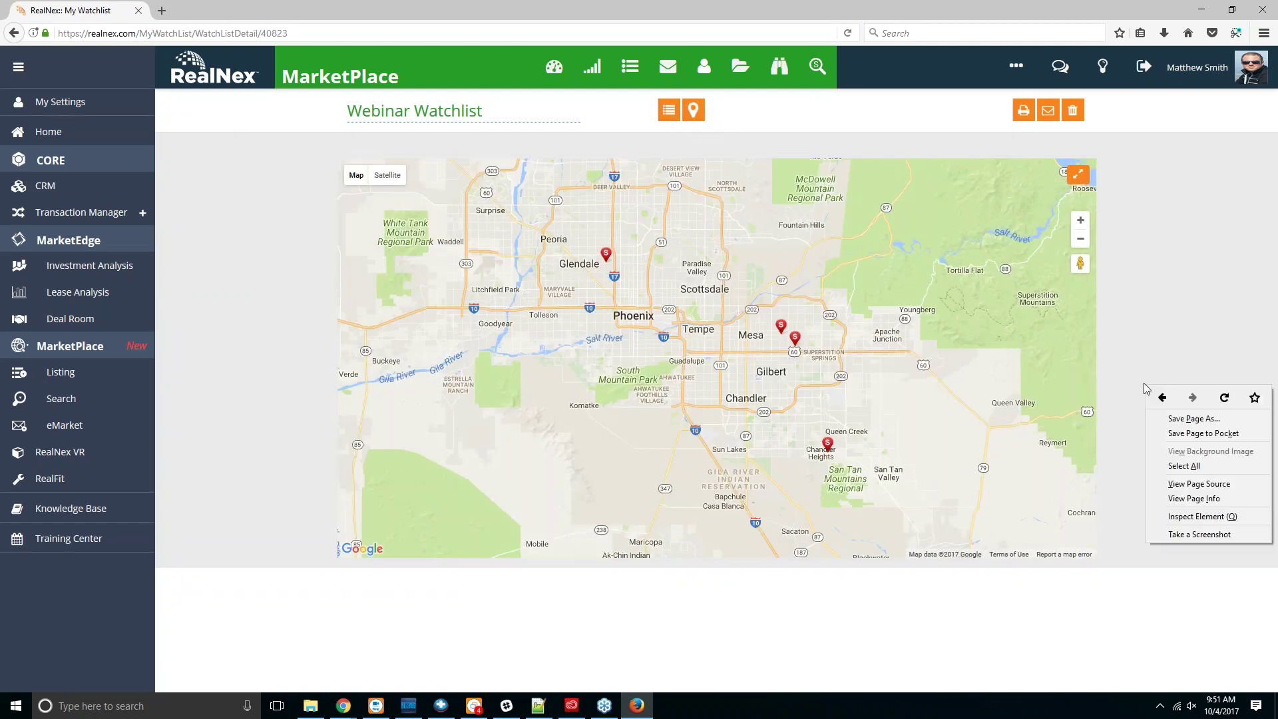
{"action": "right_click", "coordinate": [1099, 382]}
{"action": "left_click", "coordinate": [772, 63]}
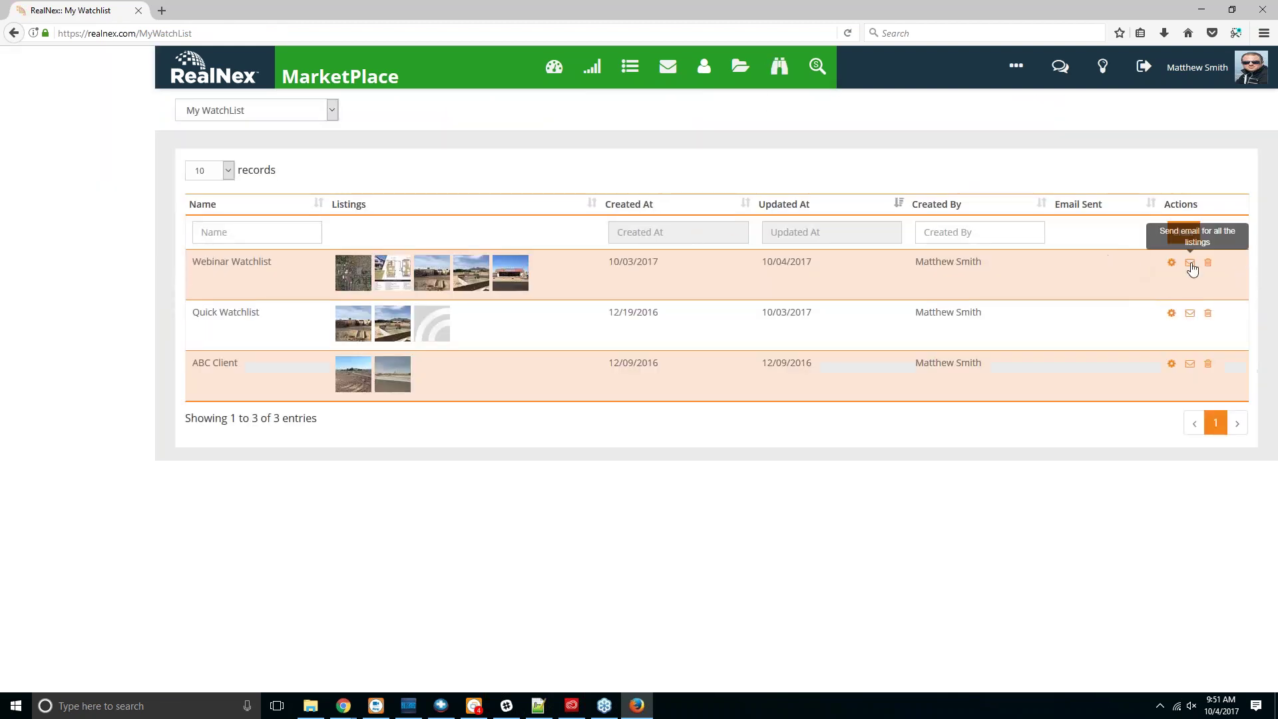
Step: Start a Webinar Watchlist email with subject 'Potential Properties for your Need' and a placeholder message
{"action": "left_click", "coordinate": [1191, 264]}
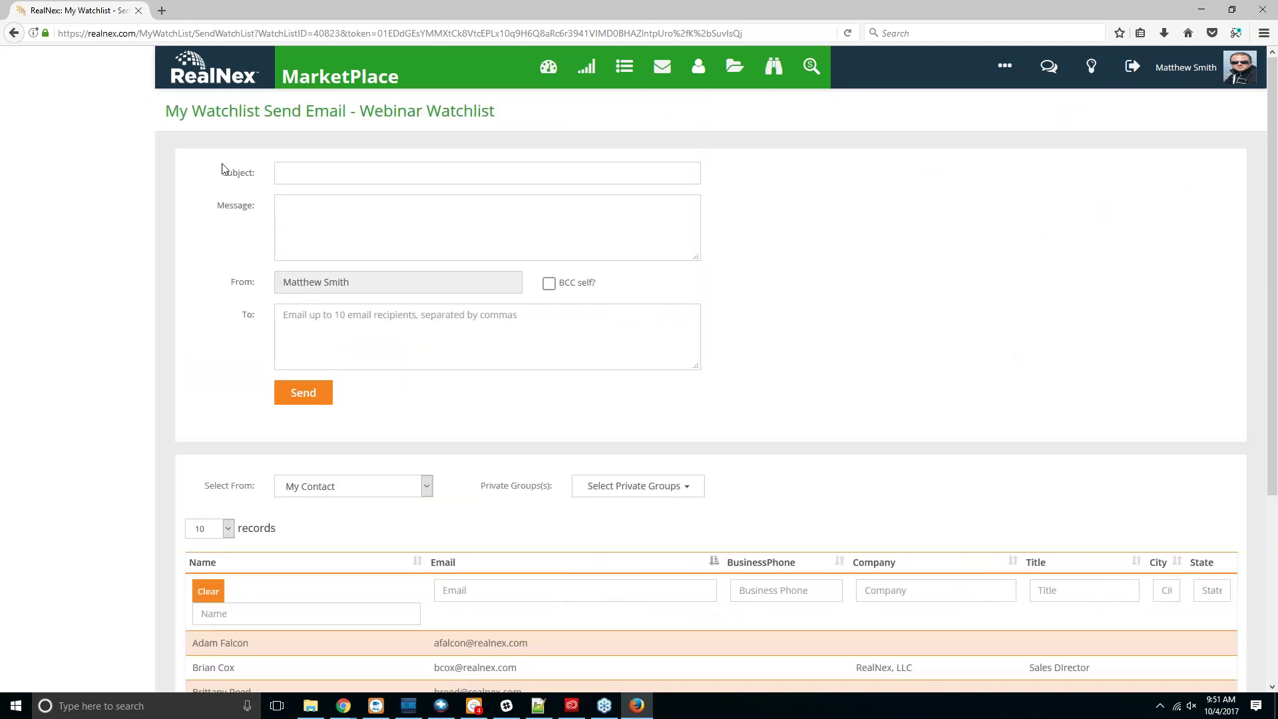
{"action": "left_click", "coordinate": [307, 169]}
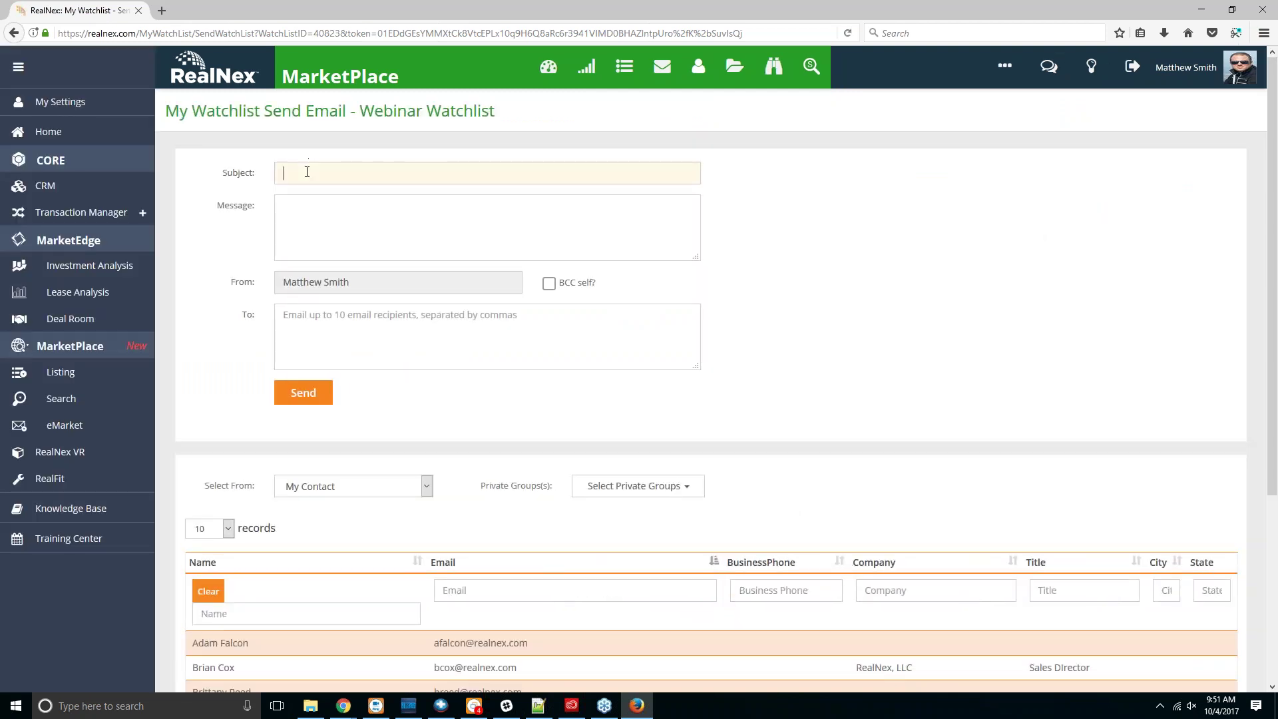
{"action": "type", "text": "Pot"}
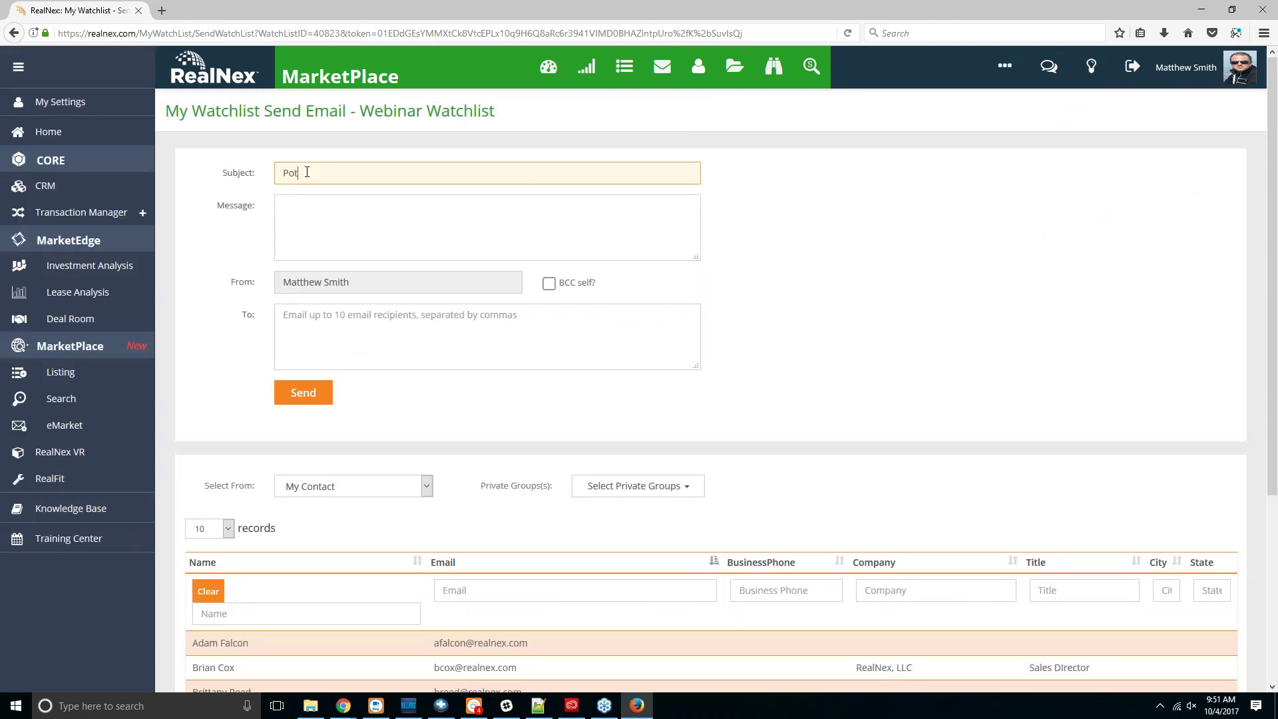
{"action": "type", "text": "ential Properties for your Need"}
{"action": "left_click", "coordinate": [376, 218]}
{"action": "type", "text": "sdflokjgnokjsfd"}
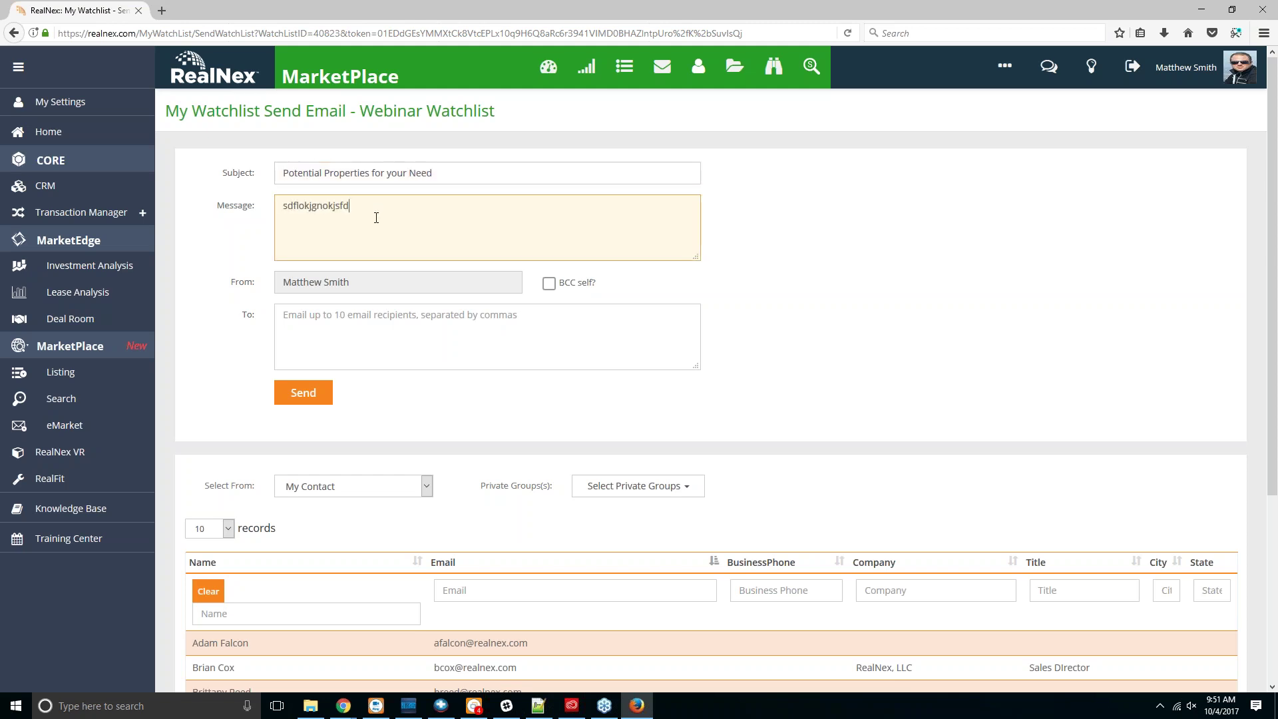
{"action": "type", "text": "bnghioklfs"}
{"action": "left_click", "coordinate": [352, 342]}
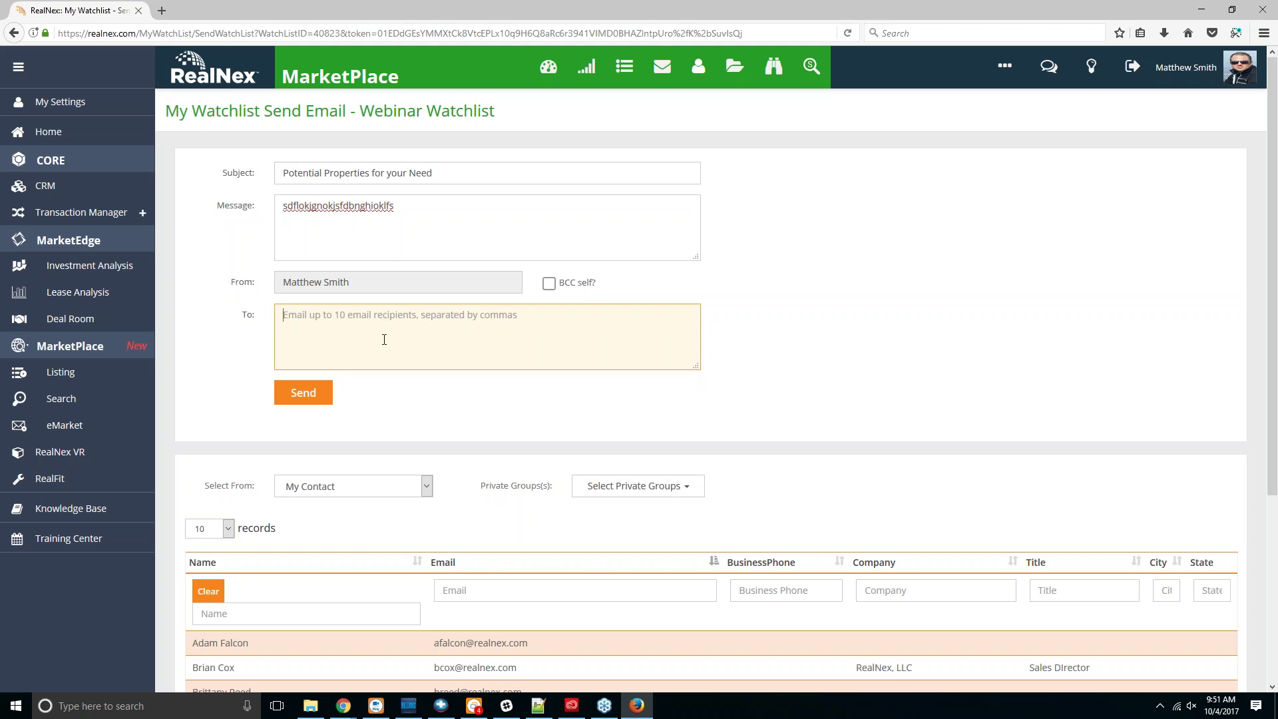
{"action": "scroll", "coordinate": [383, 339], "scroll_direction": "down", "scroll_amount": 4}
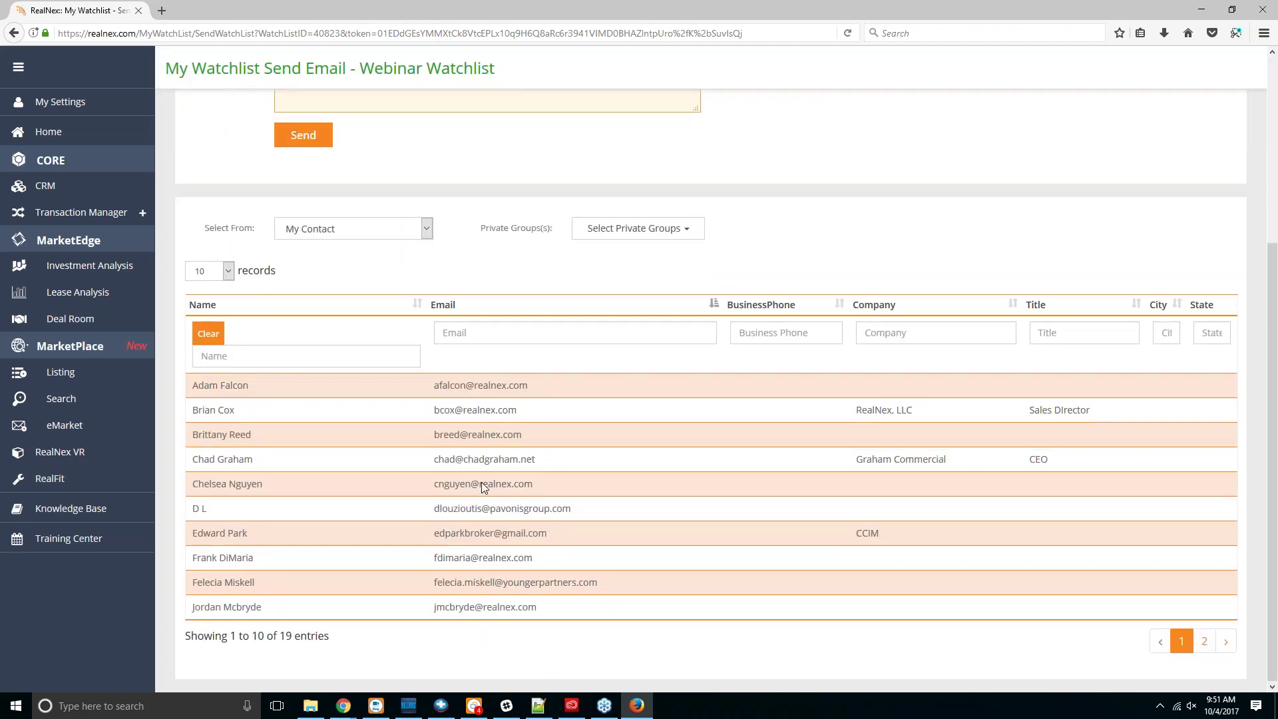
Step: Filter the recipient contacts to the Retail private group
{"action": "left_click", "coordinate": [426, 228]}
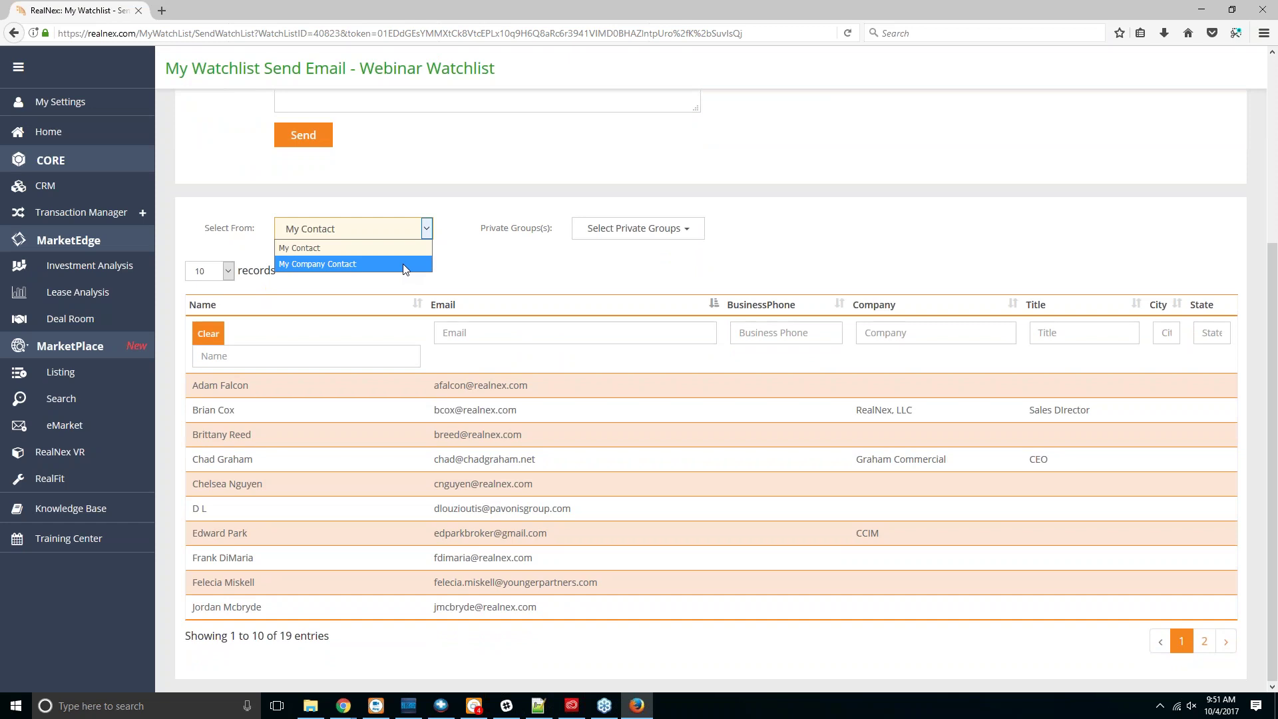
{"action": "left_click", "coordinate": [666, 228]}
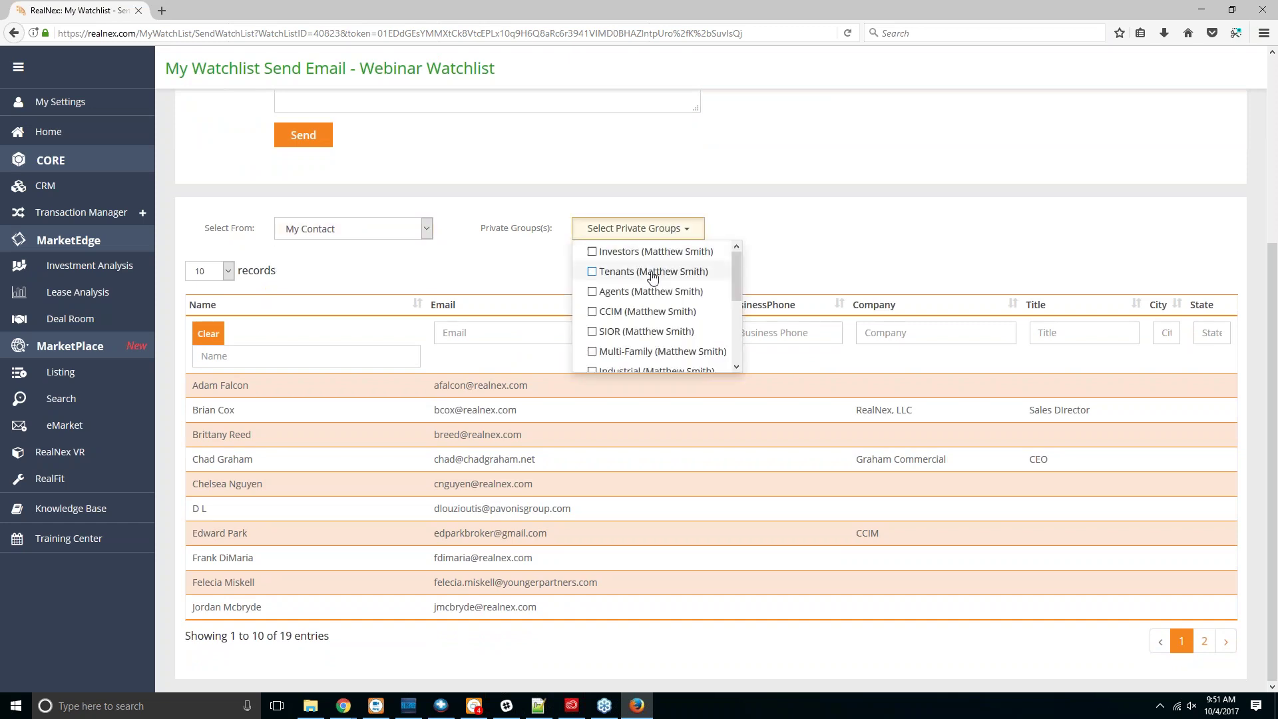
{"action": "scroll", "coordinate": [648, 293], "scroll_direction": "down", "scroll_amount": 3}
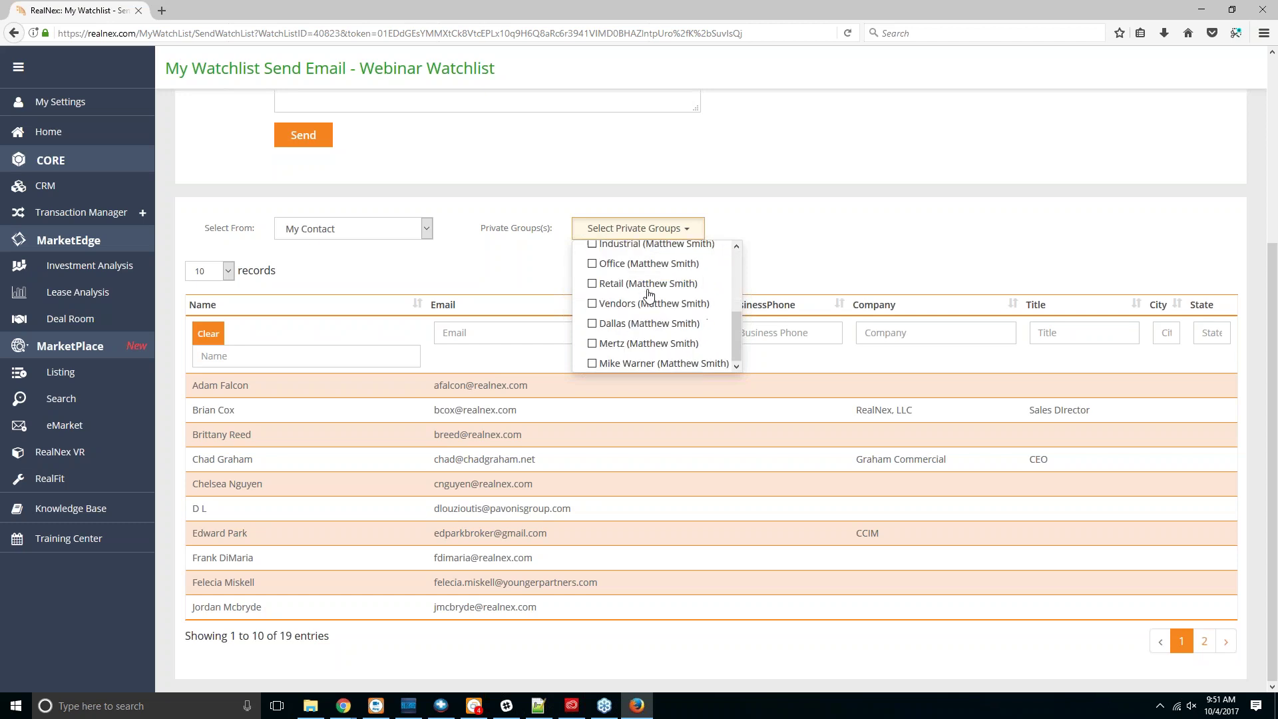
{"action": "left_click", "coordinate": [618, 345]}
{"action": "left_click", "coordinate": [619, 342]}
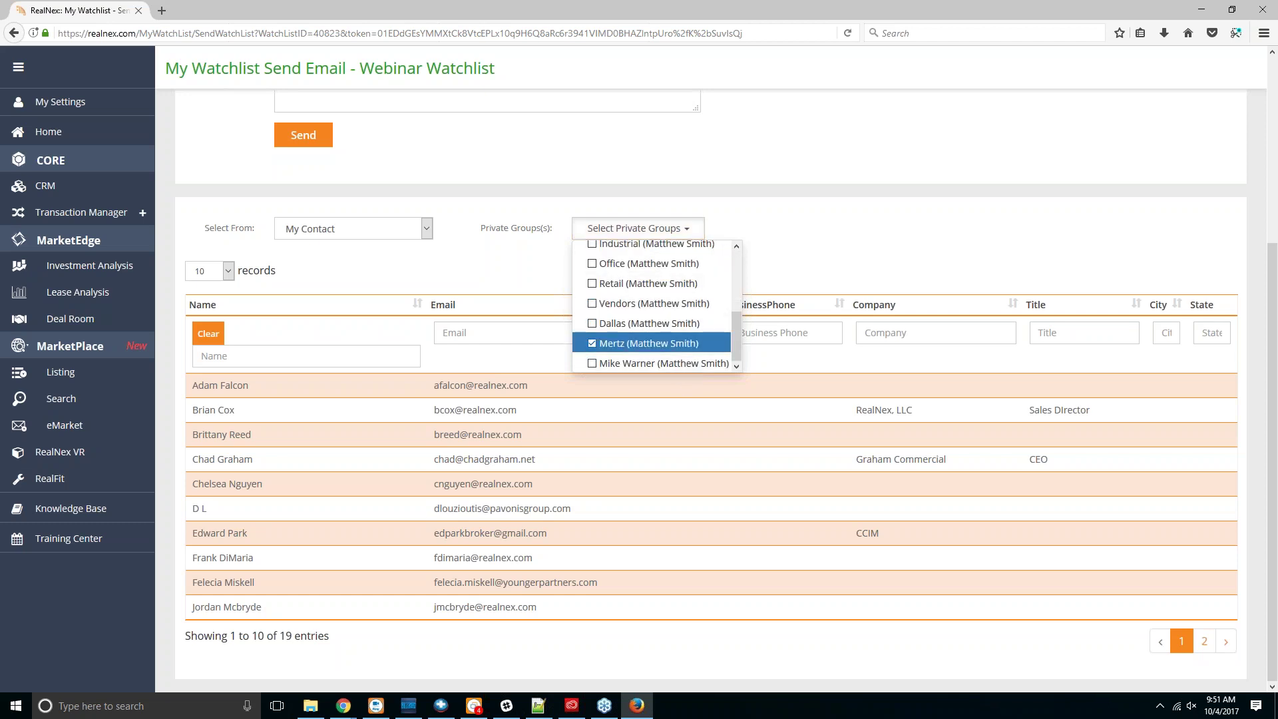
{"action": "left_click", "coordinate": [649, 284]}
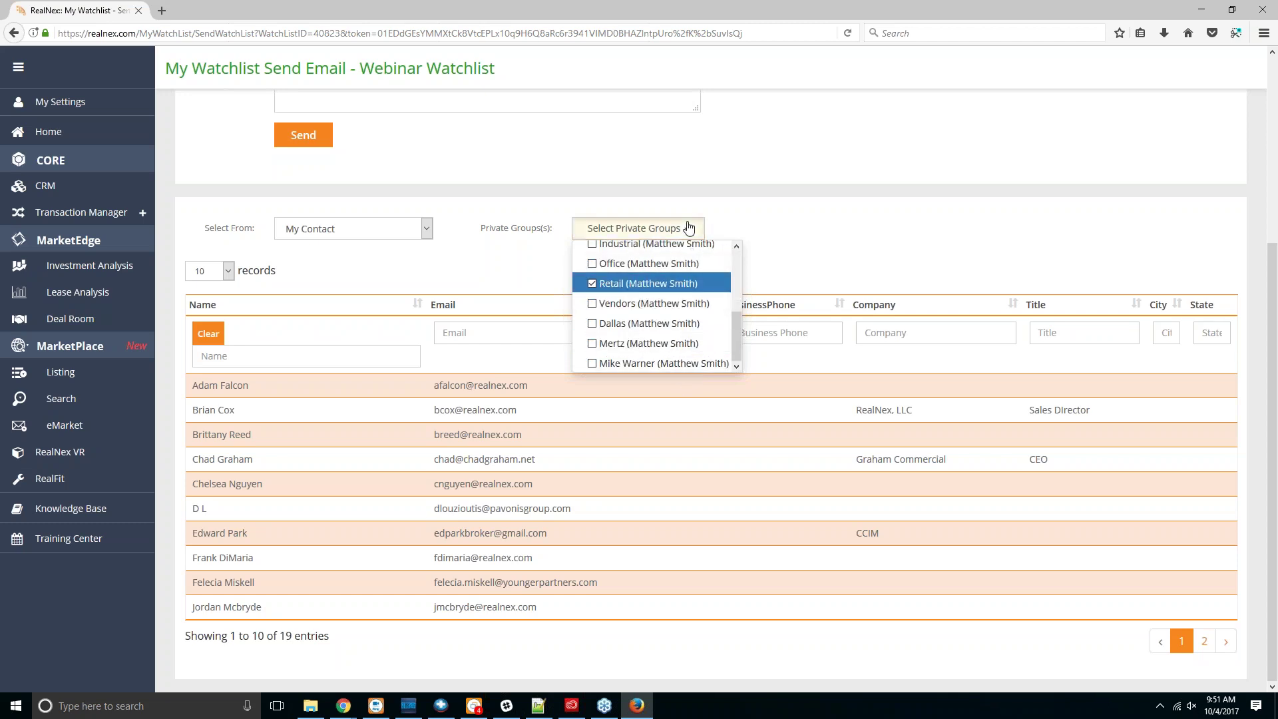
{"action": "left_click", "coordinate": [687, 229]}
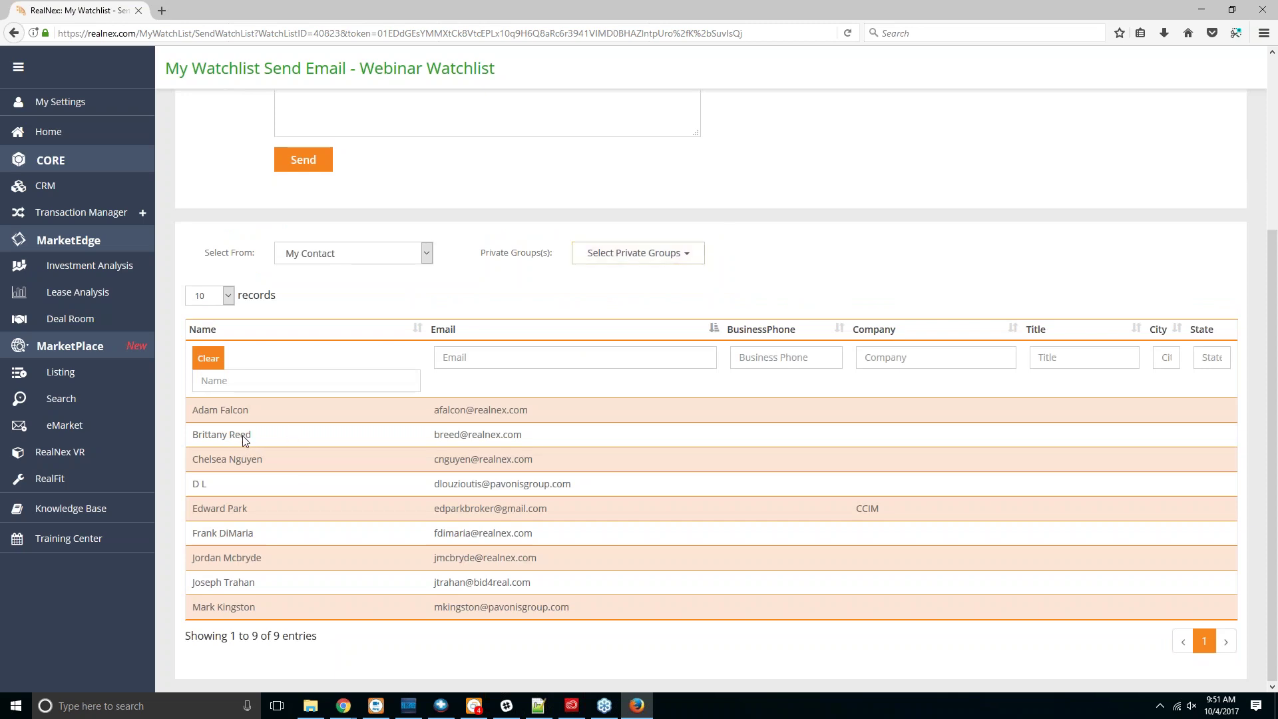
Step: Add two Retail contacts as recipients, removing an unwanted extra address
{"action": "scroll", "coordinate": [242, 435], "scroll_direction": "up", "scroll_amount": 3}
{"action": "scroll", "coordinate": [288, 576], "scroll_direction": "down", "scroll_amount": 3}
{"action": "left_click", "coordinate": [251, 535]}
{"action": "scroll", "coordinate": [518, 394], "scroll_direction": "up", "scroll_amount": 3}
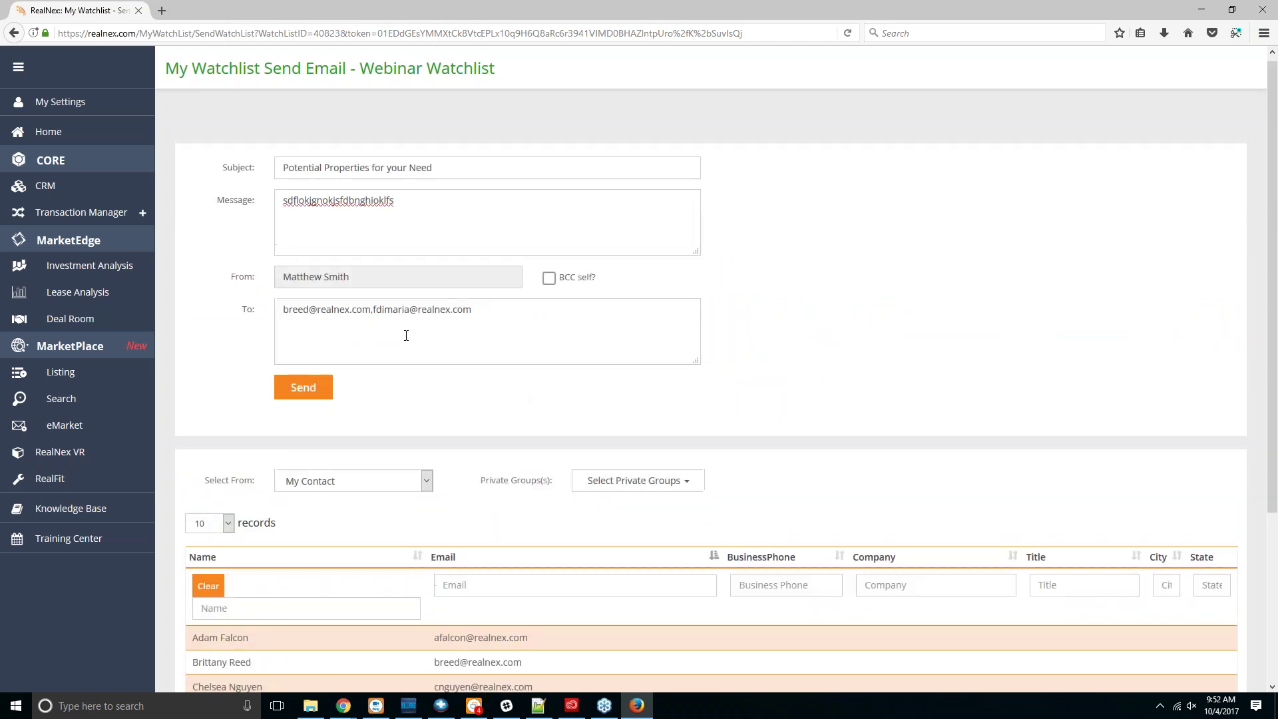
{"action": "left_click_drag", "start_coordinate": [475, 362], "coordinate": [371, 309]}
{"action": "key", "text": "BackSpace"}
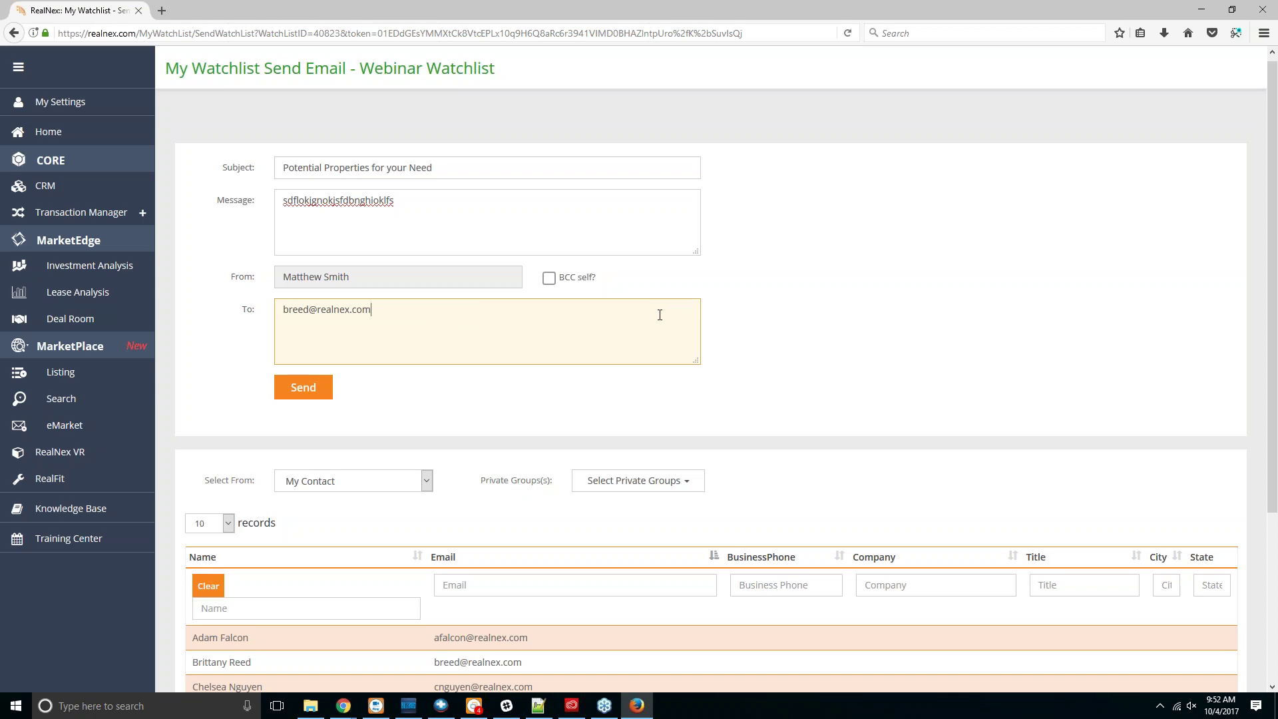
{"action": "scroll", "coordinate": [660, 315], "scroll_direction": "down", "scroll_amount": 3}
{"action": "scroll", "coordinate": [301, 557], "scroll_direction": "down", "scroll_amount": 2}
{"action": "left_click", "coordinate": [253, 557]}
{"action": "scroll", "coordinate": [485, 474], "scroll_direction": "up", "scroll_amount": 5}
Step: Append 'from Webinar' to the subject and send the email
{"action": "left_click", "coordinate": [451, 172]}
{"action": "type", "text": "from Webinar"}
{"action": "key", "text": "Return"}
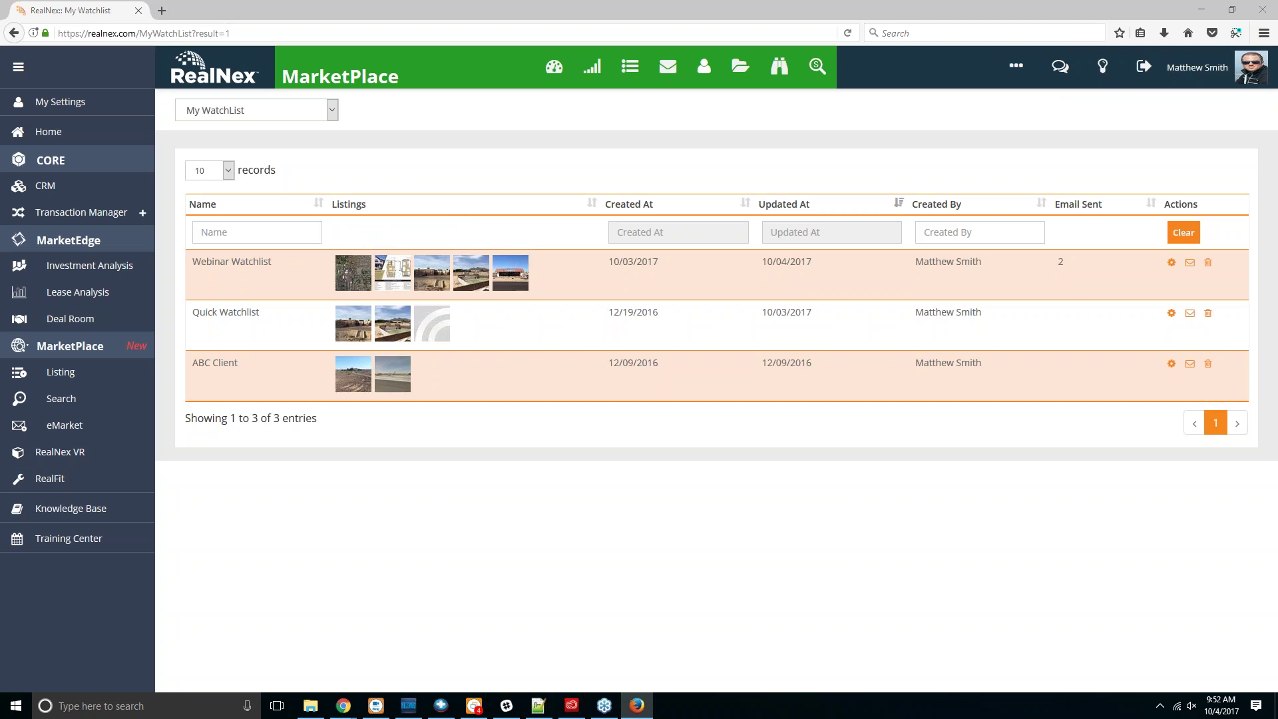
Step: Switch windows back to the Queen Creek public listing search
{"action": "key", "text": "alt+Tab"}
Step: Search the public listings by keyword using an agent's first name, then open the search filters
{"action": "left_click", "coordinate": [101, 399]}
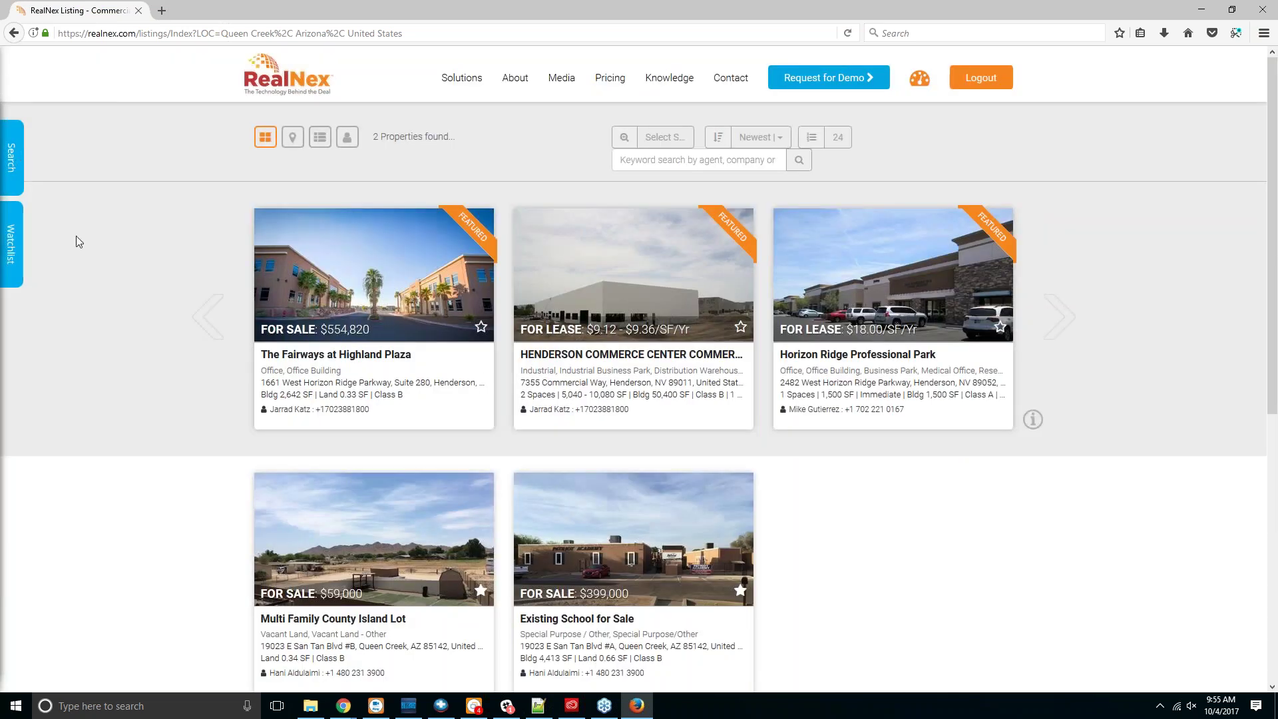
{"action": "left_click", "coordinate": [739, 162]}
{"action": "type", "text": "Bobby"}
{"action": "key", "text": "Return"}
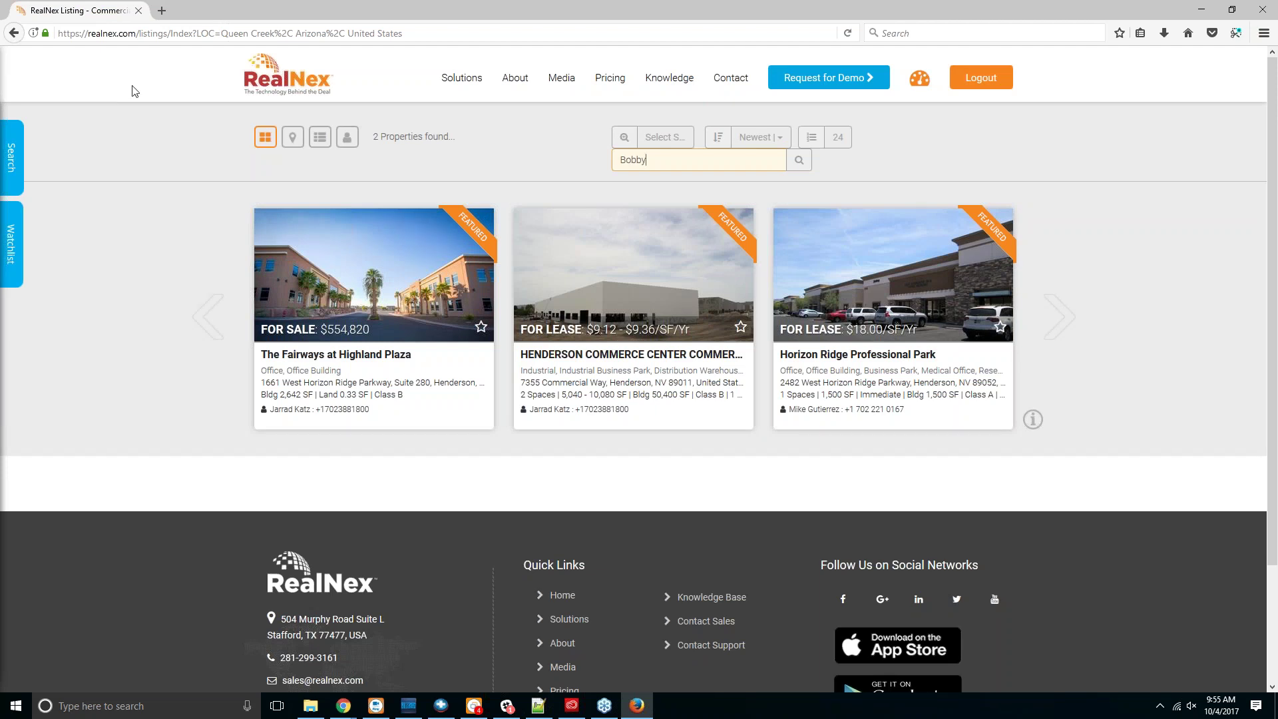
{"action": "left_click", "coordinate": [12, 158]}
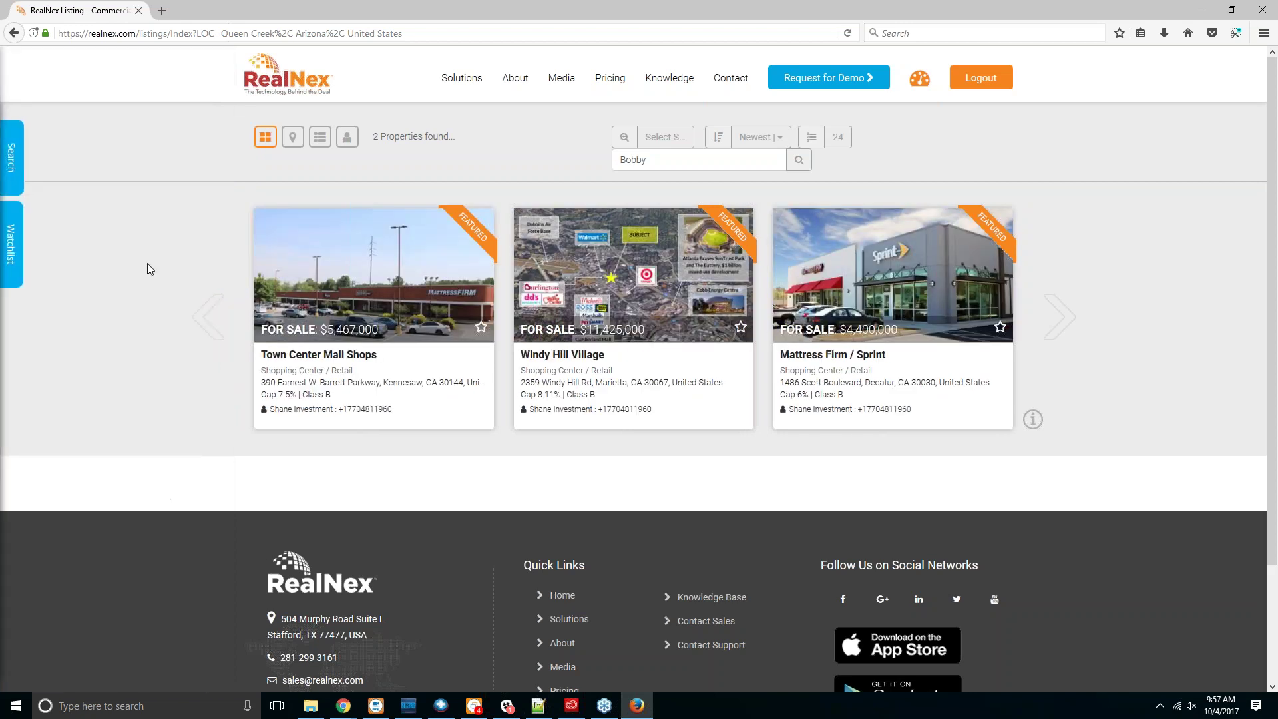
Step: Return via the dashboard and MarketPlace to My WatchList, showing Webinar Watchlist with 2 emails sent
{"action": "left_click", "coordinate": [918, 79]}
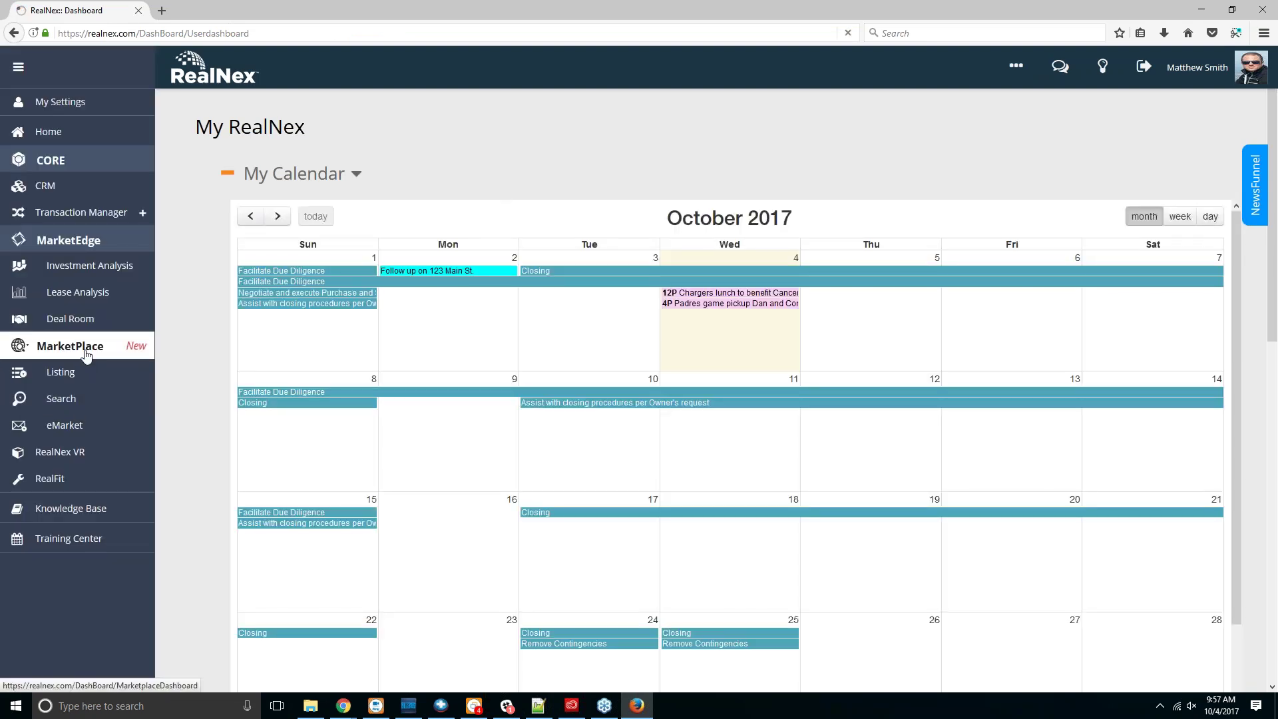
{"action": "left_click", "coordinate": [85, 352]}
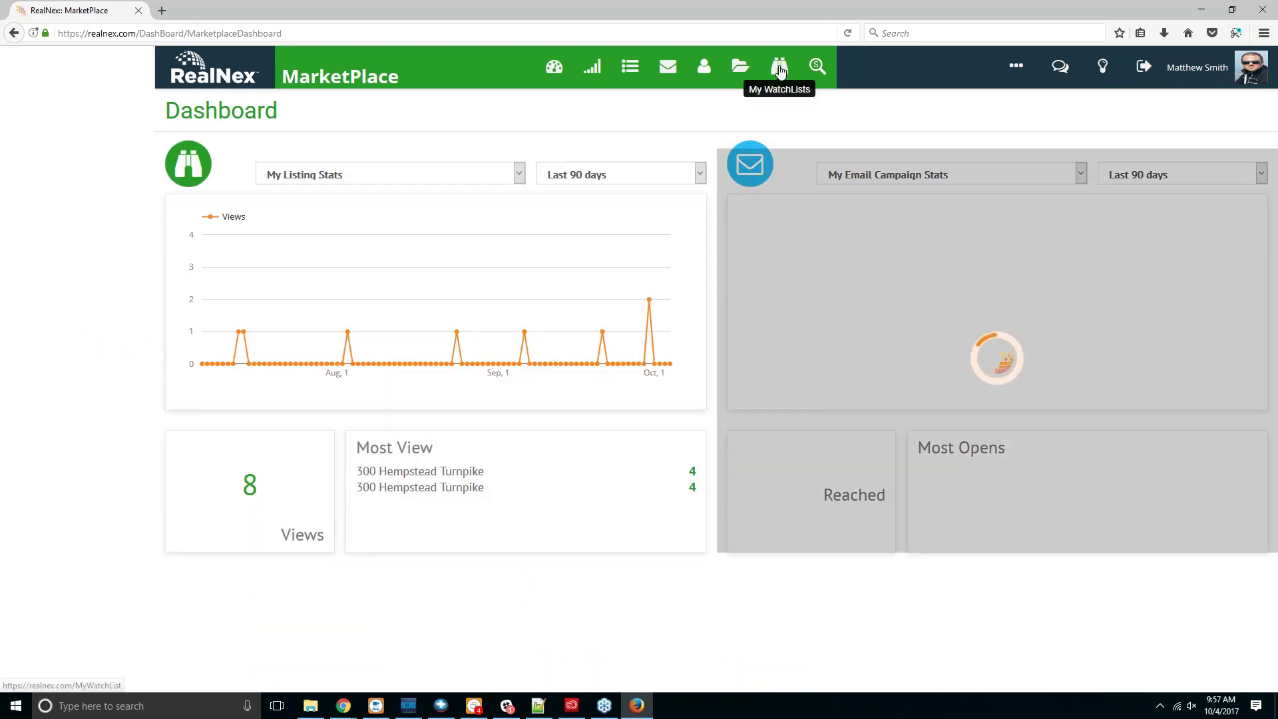
{"action": "left_click", "coordinate": [780, 69]}
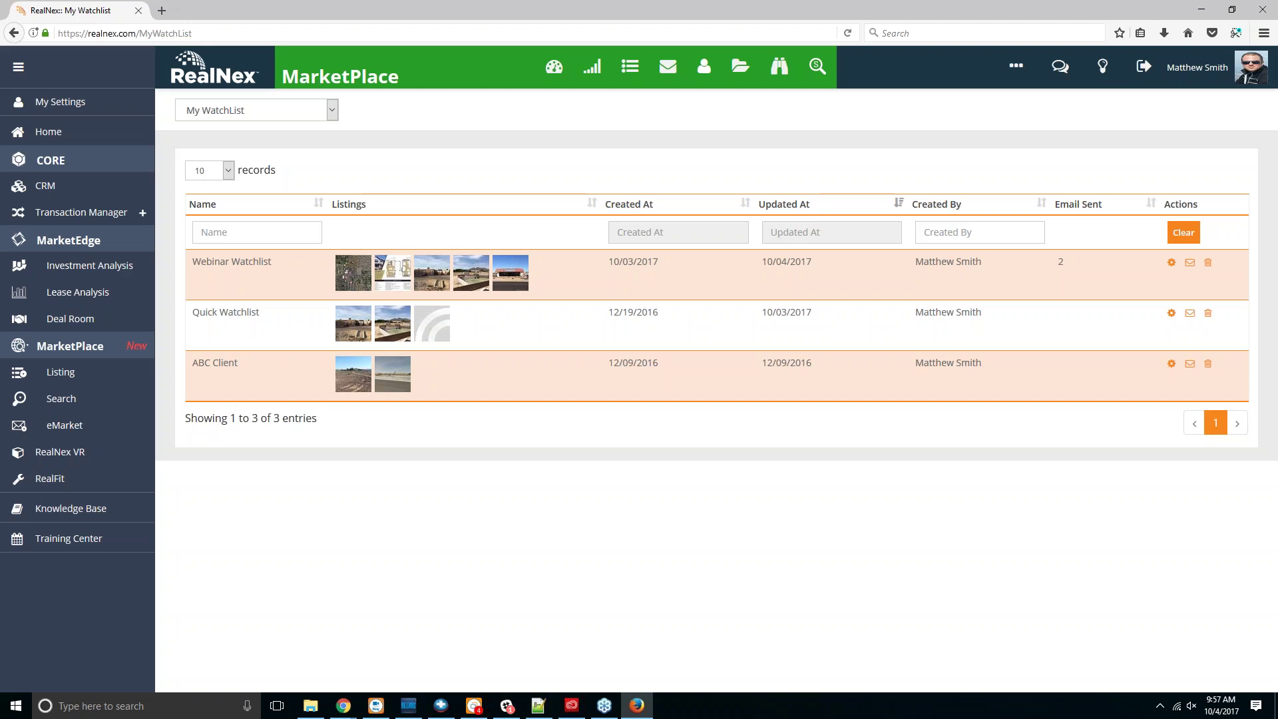
Step: Open the Queen Creek, AZ listing search and switch to For Lease criteria
{"action": "left_click", "coordinate": [86, 398]}
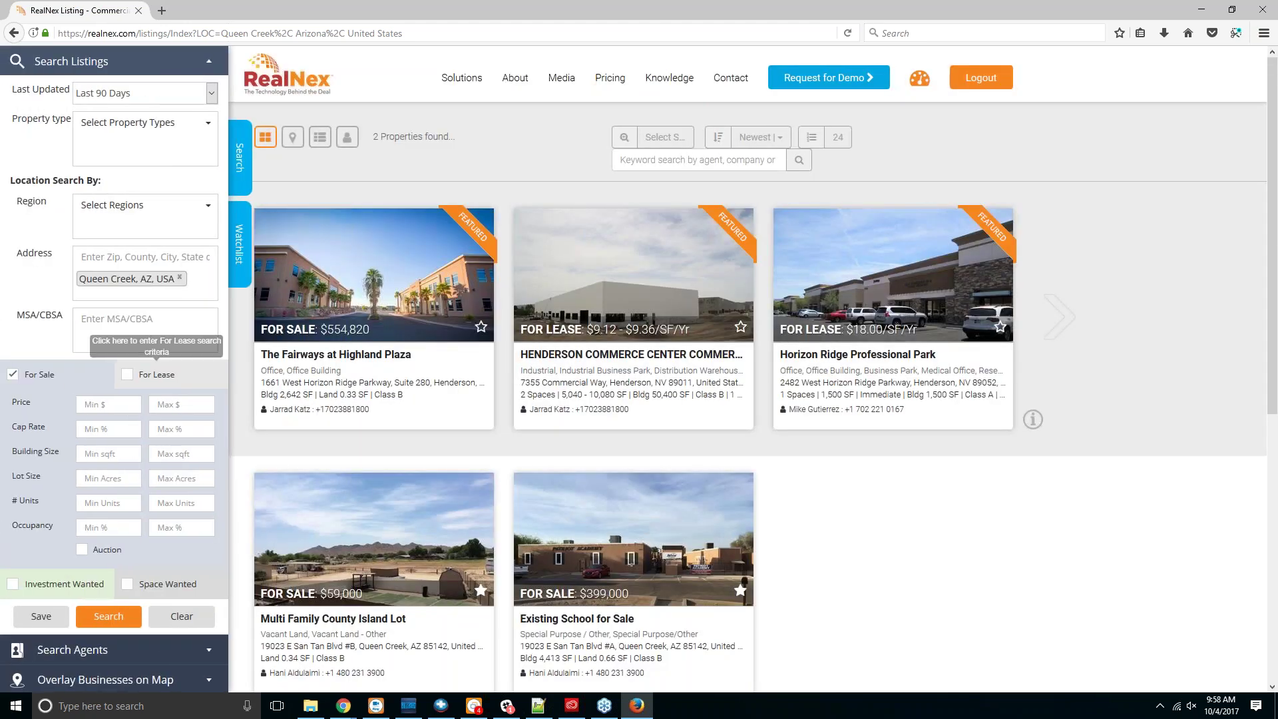
{"action": "left_click", "coordinate": [175, 381]}
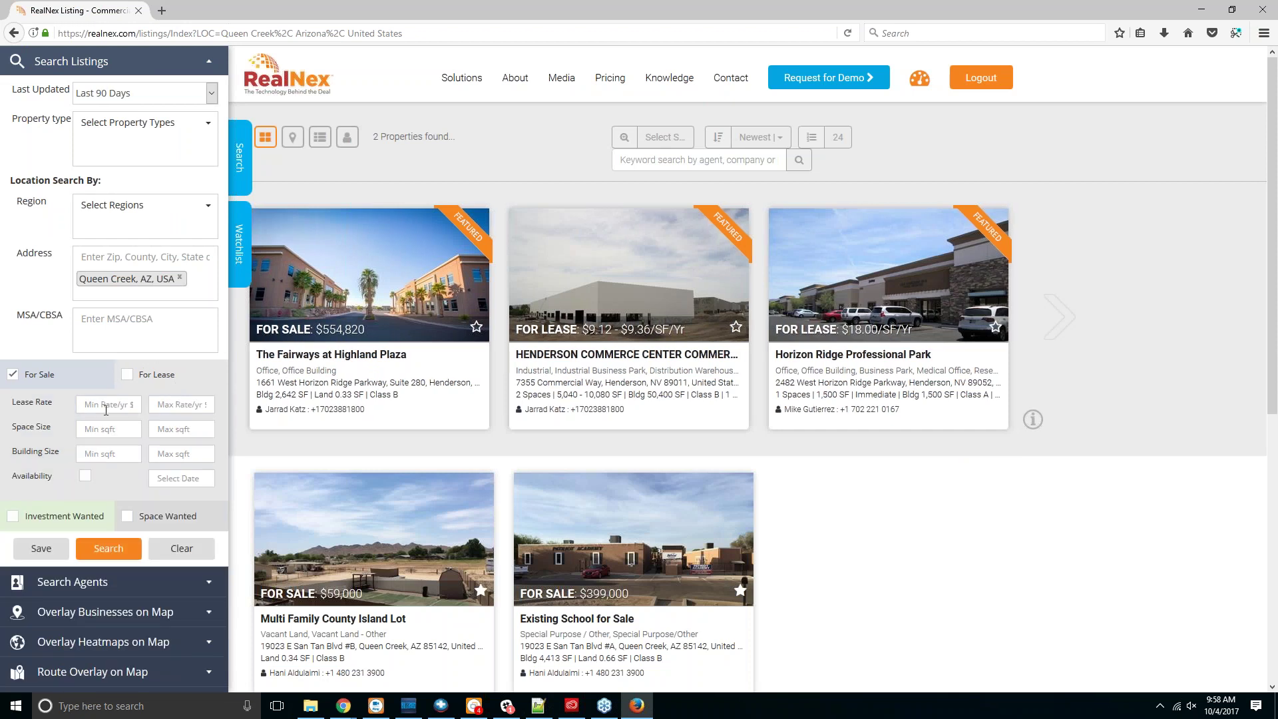